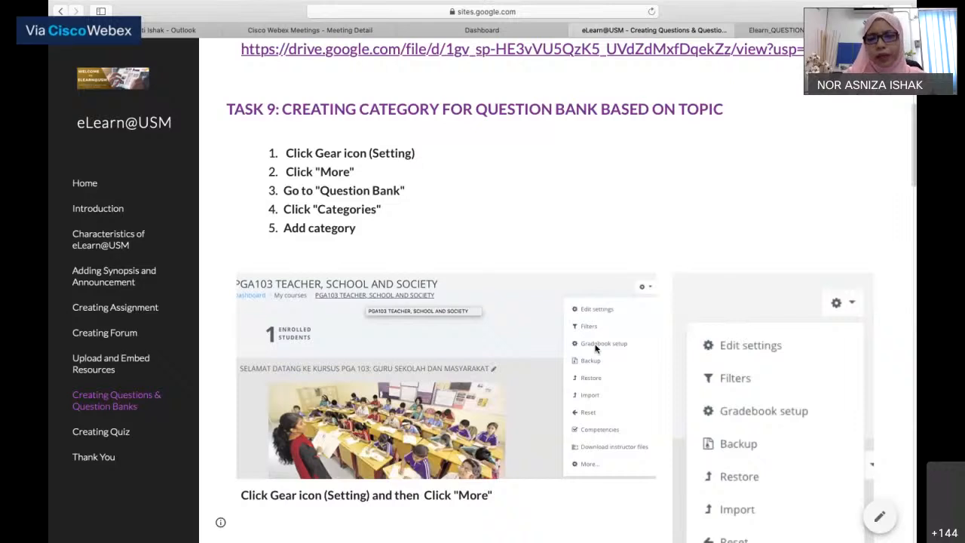
- Review the Task 9 instructions for creating a question bank category, including the course administration and Add category illustrations
scroll(595, 348, down, 2)
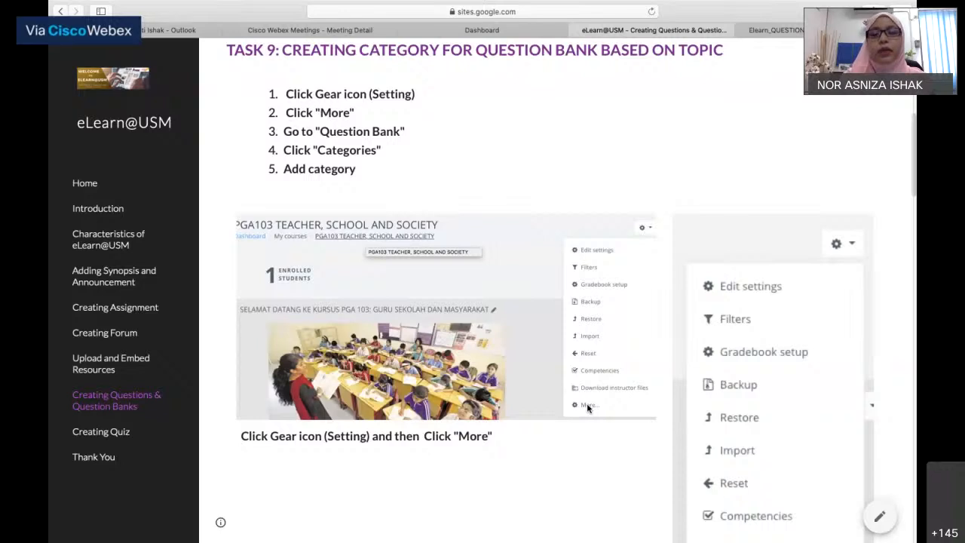
scroll(588, 408, down, 1)
scroll(588, 407, down, 1)
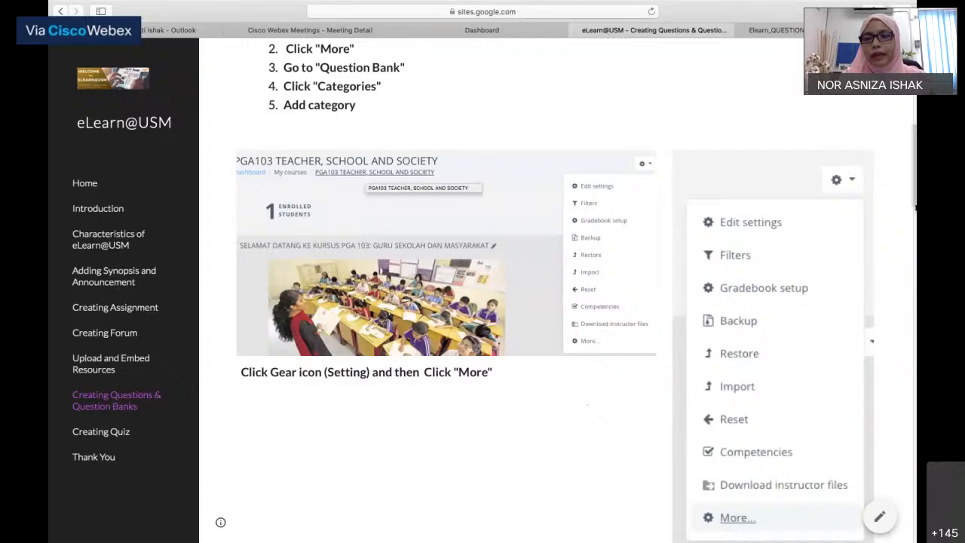
scroll(856, 247, down, 2)
scroll(855, 247, down, 10)
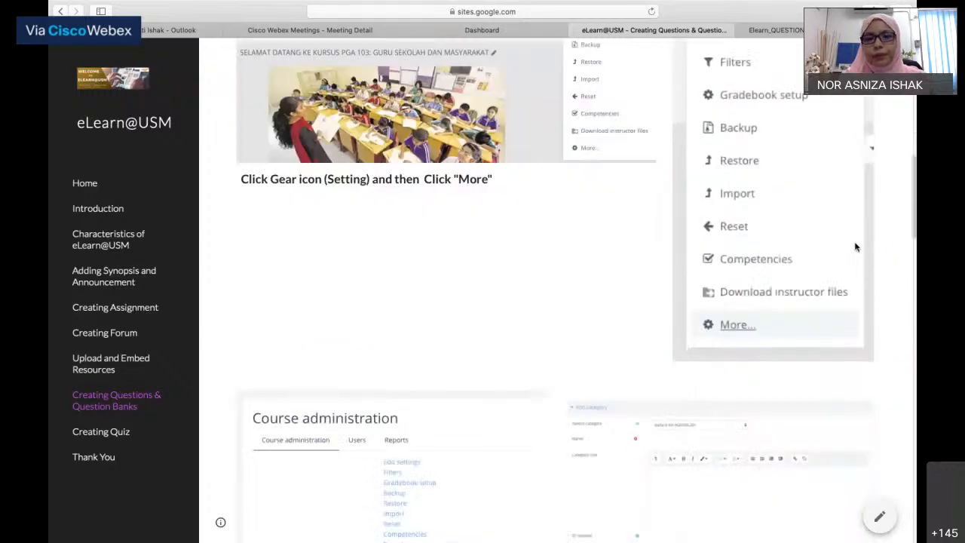
scroll(855, 246, up, 1)
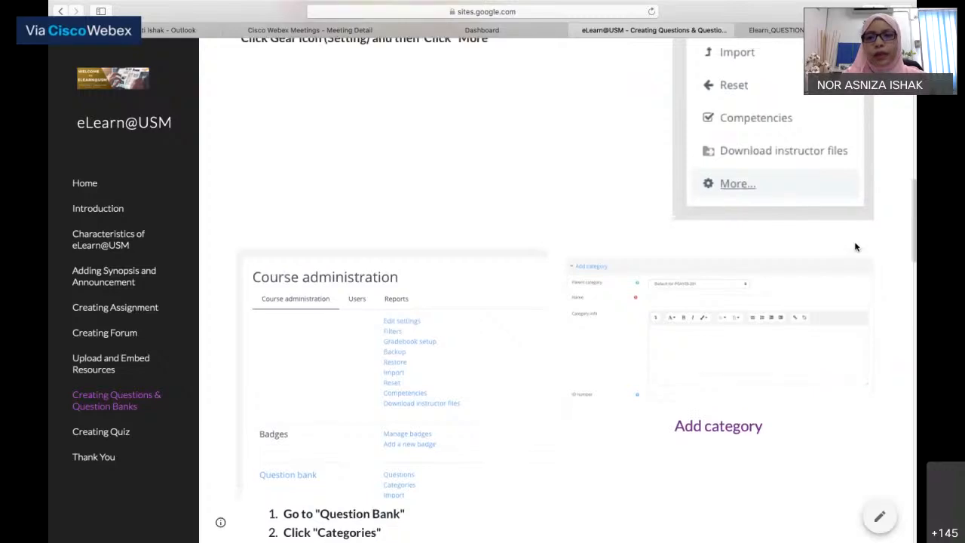
scroll(856, 246, down, 1)
scroll(855, 246, up, 1)
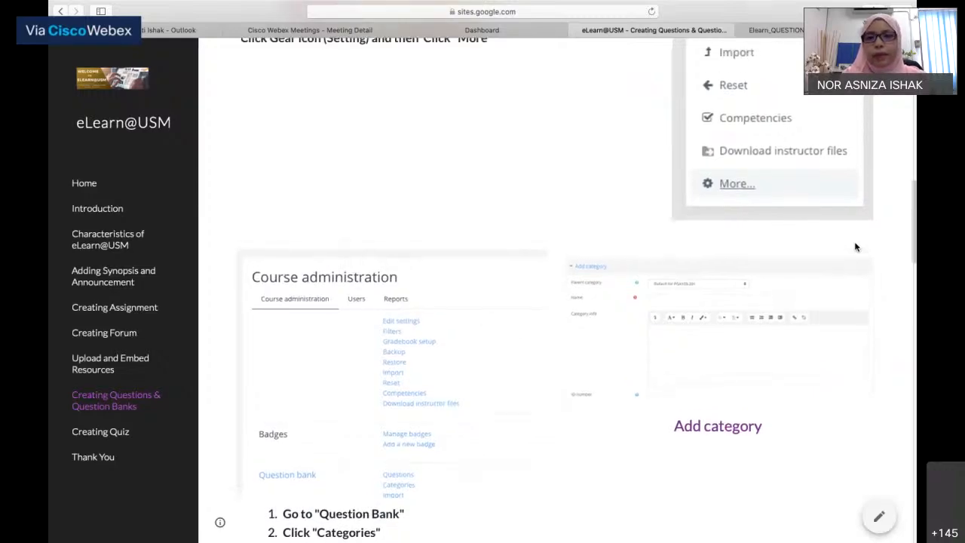
scroll(855, 246, up, 6)
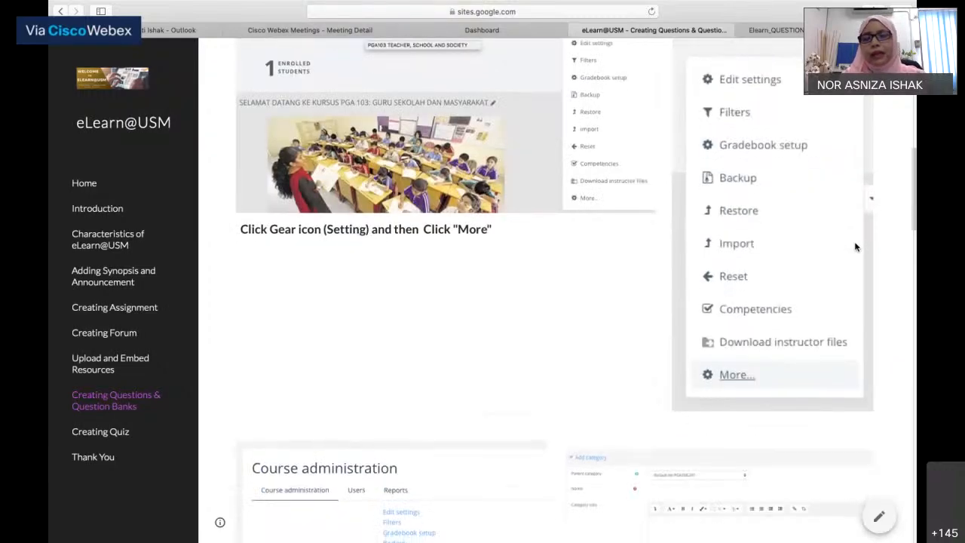
scroll(855, 246, down, 1)
scroll(856, 247, down, 4)
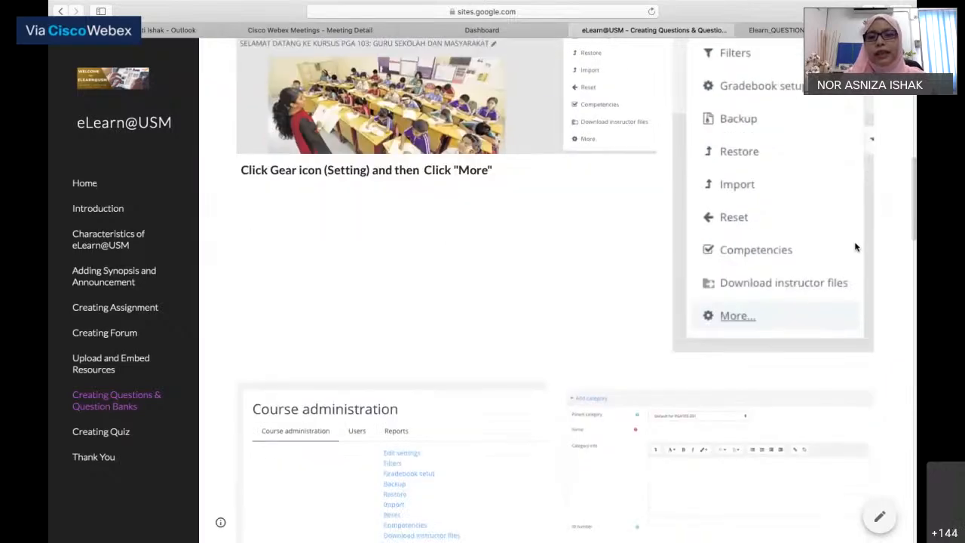
scroll(855, 246, down, 2)
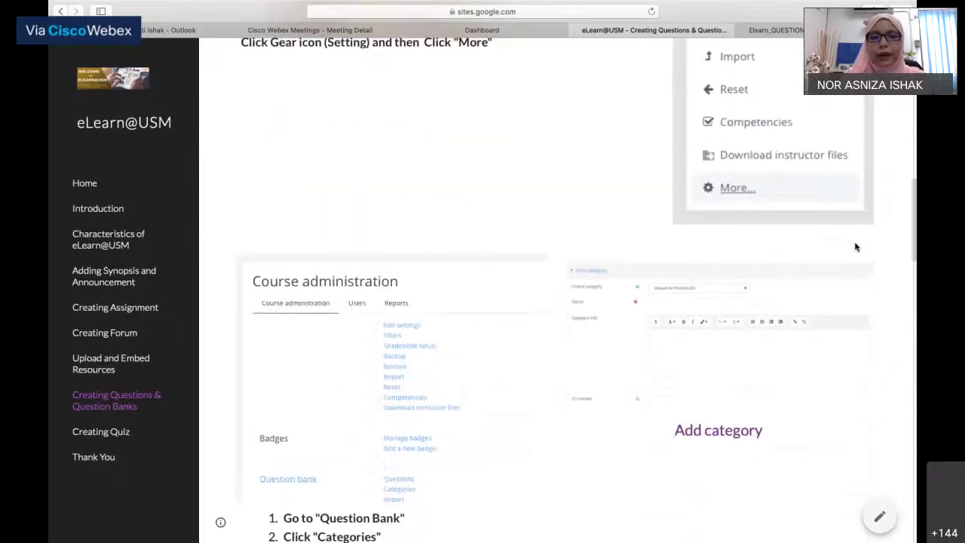
scroll(855, 247, up, 3)
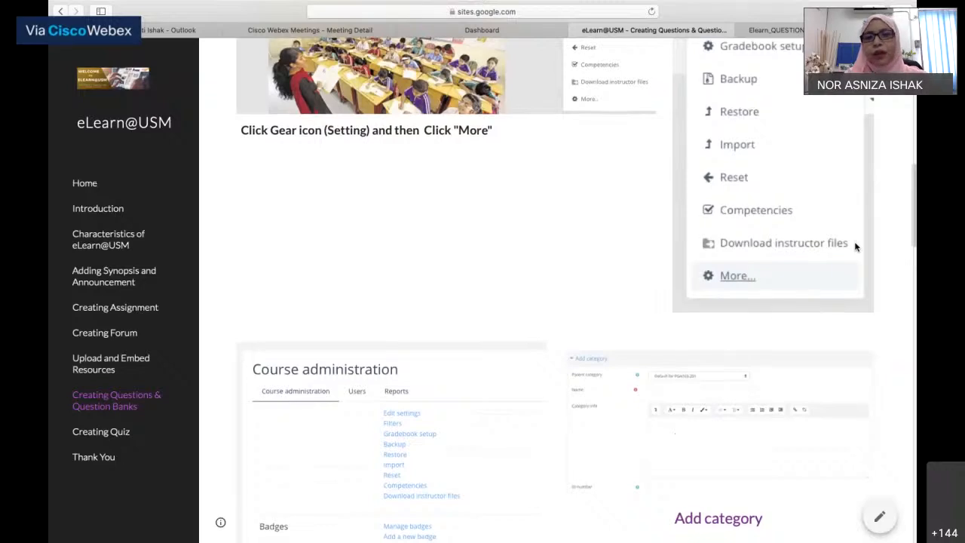
scroll(855, 246, down, 2)
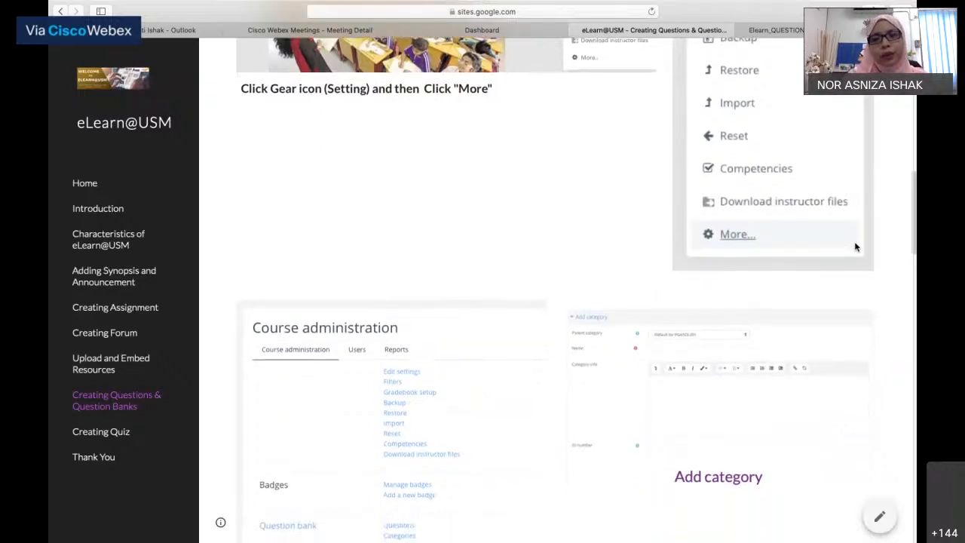
scroll(856, 246, down, 3)
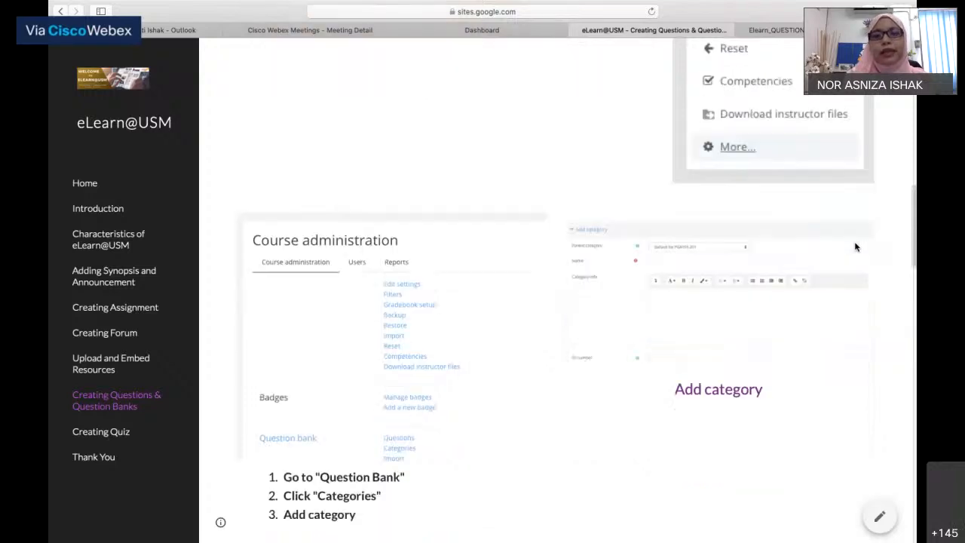
scroll(856, 247, down, 2)
scroll(855, 246, down, 1)
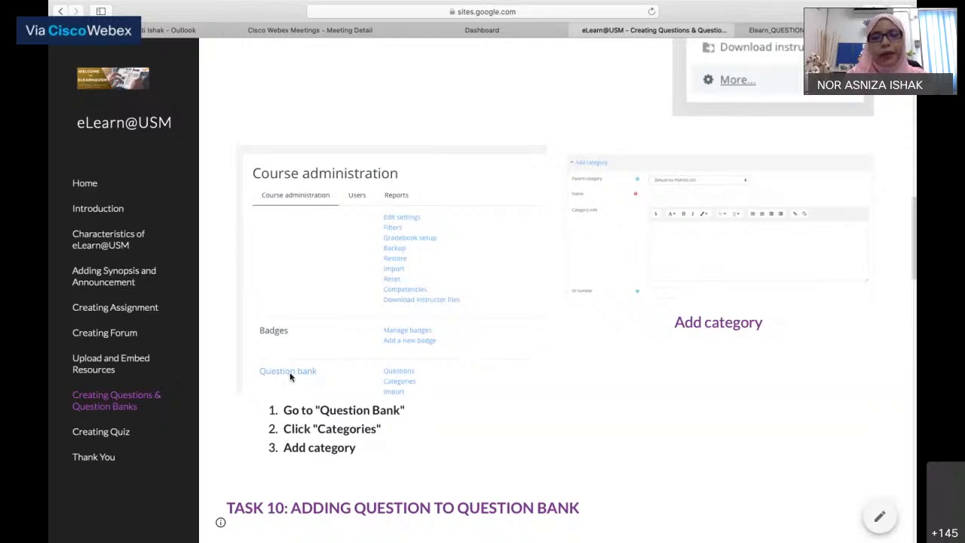
scroll(290, 378, down, 1)
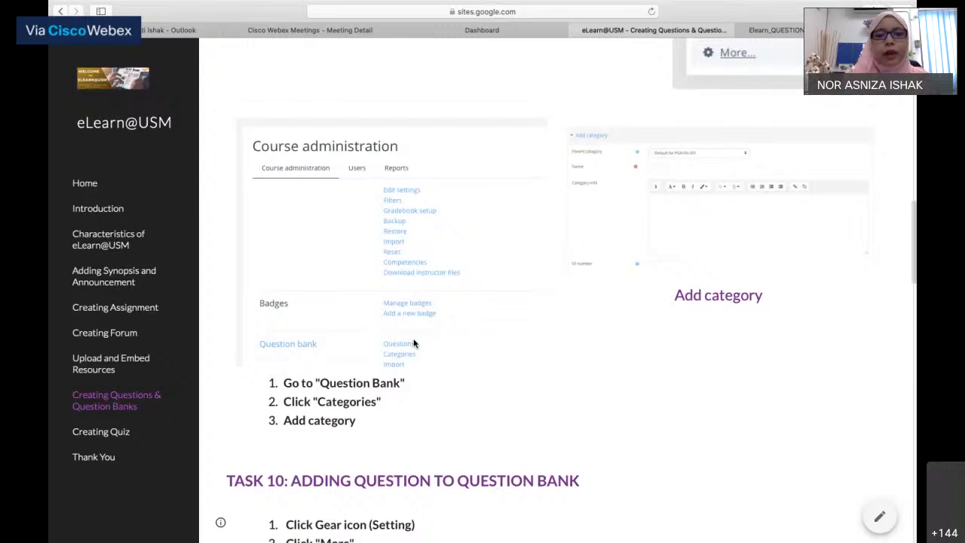
scroll(413, 344, down, 1)
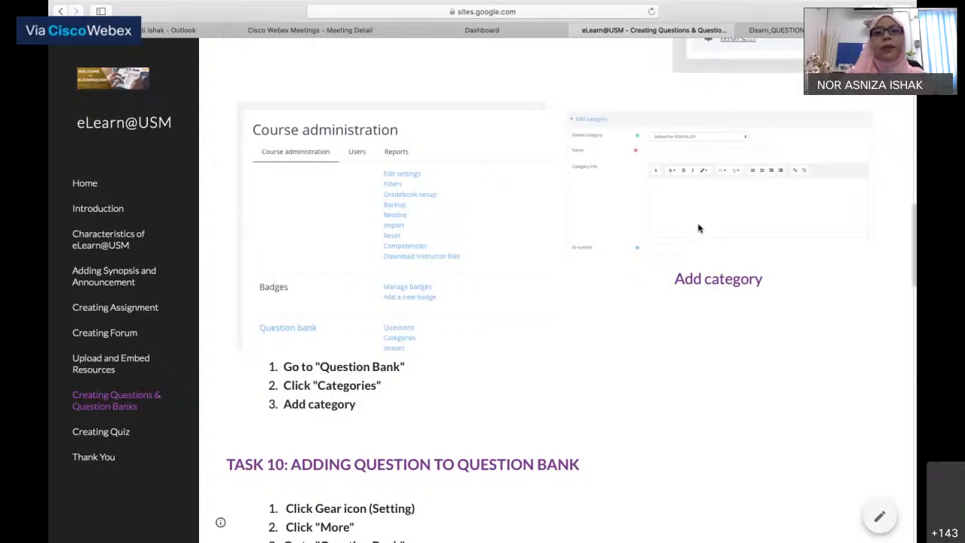
- Switch to the eLearn dashboard, open the Semester II course PGA103 TEACHER, SCHOOL AND SOCIETY, and turn off the reader view
click(422, 30)
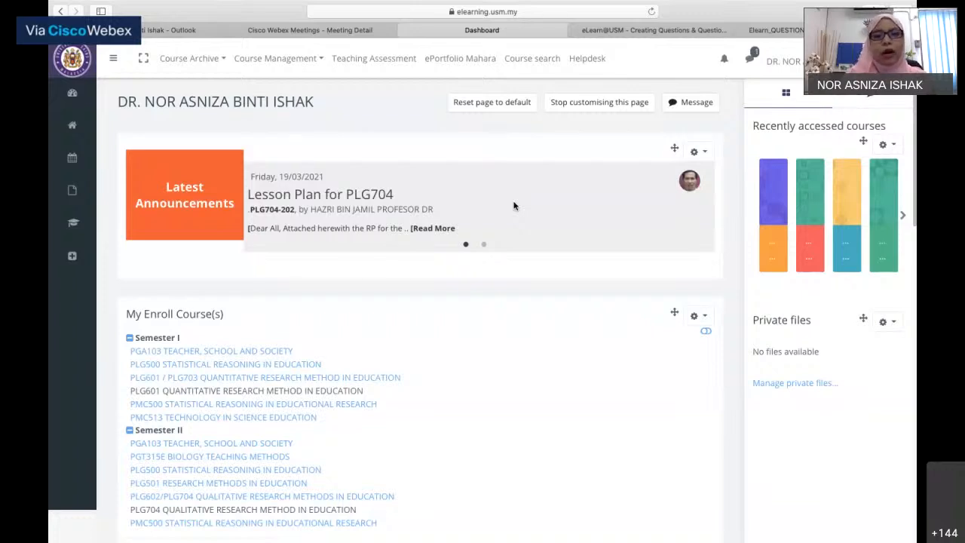
scroll(483, 389, down, 1)
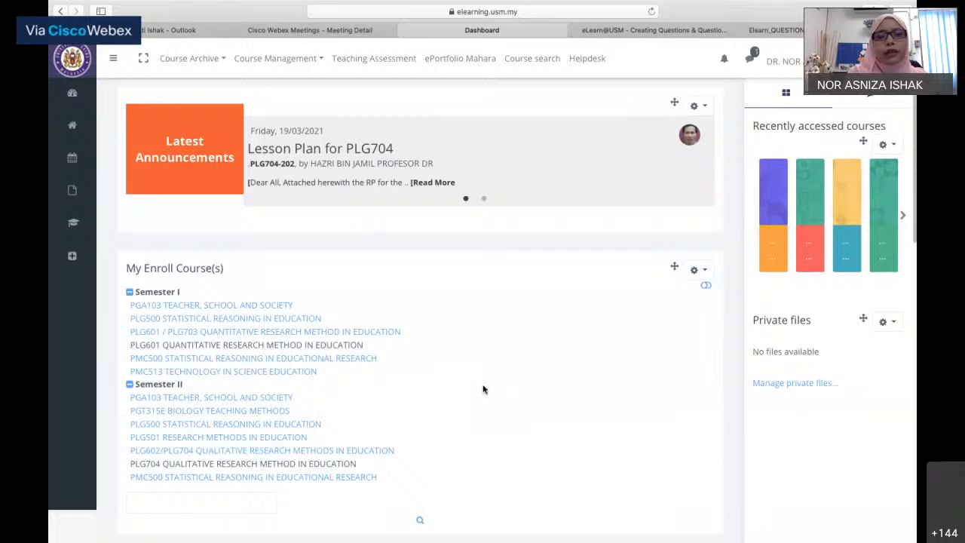
scroll(483, 388, down, 2)
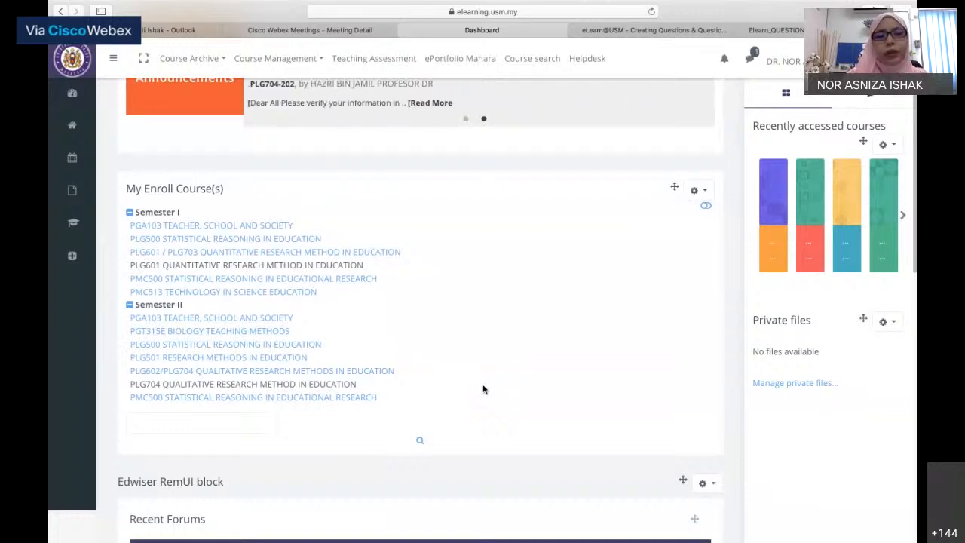
click(215, 320)
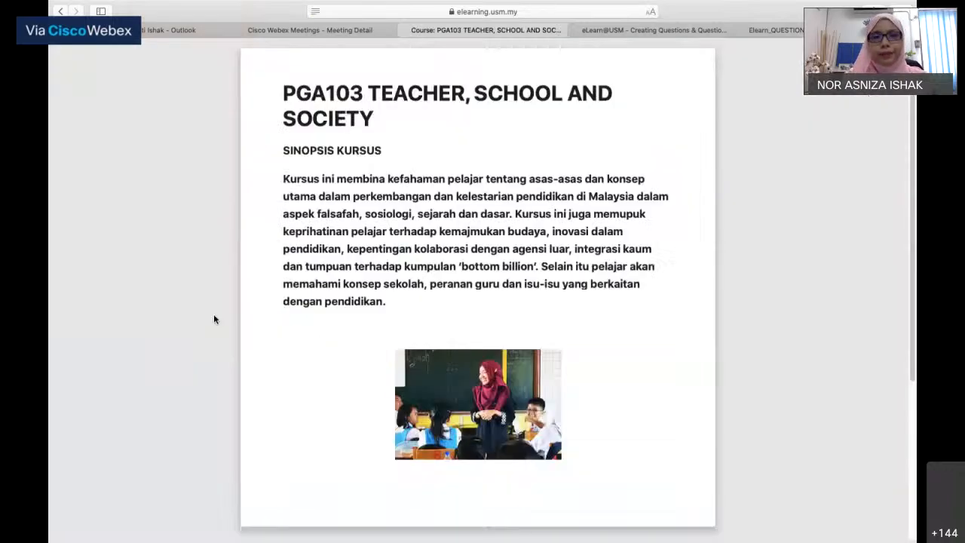
click(314, 13)
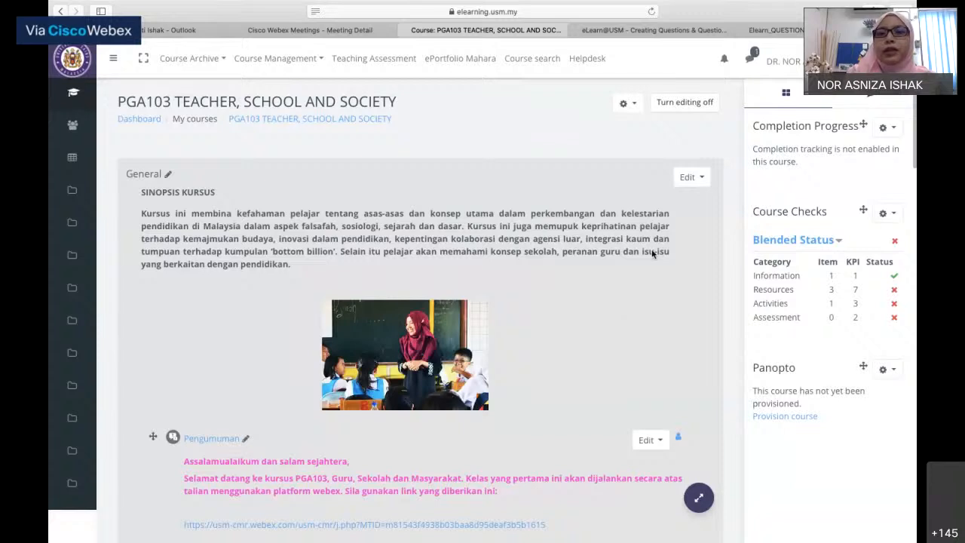
- Open the question bank's Categories page from the full course administration options of PGA103
click(634, 106)
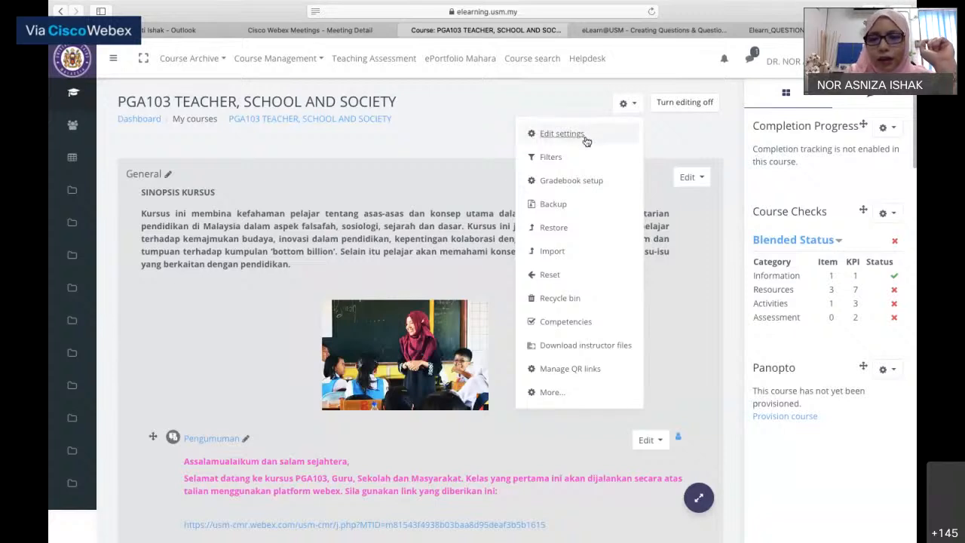
click(549, 393)
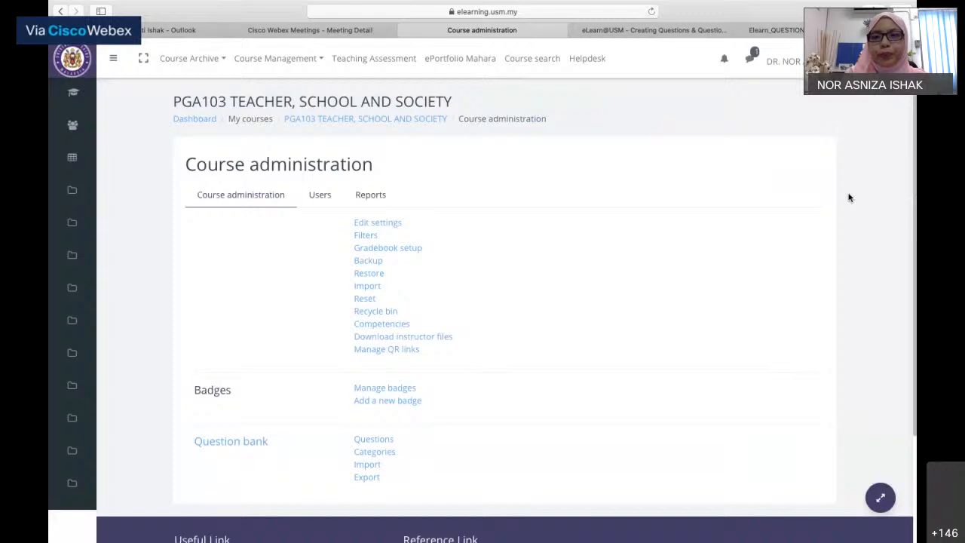
click(377, 452)
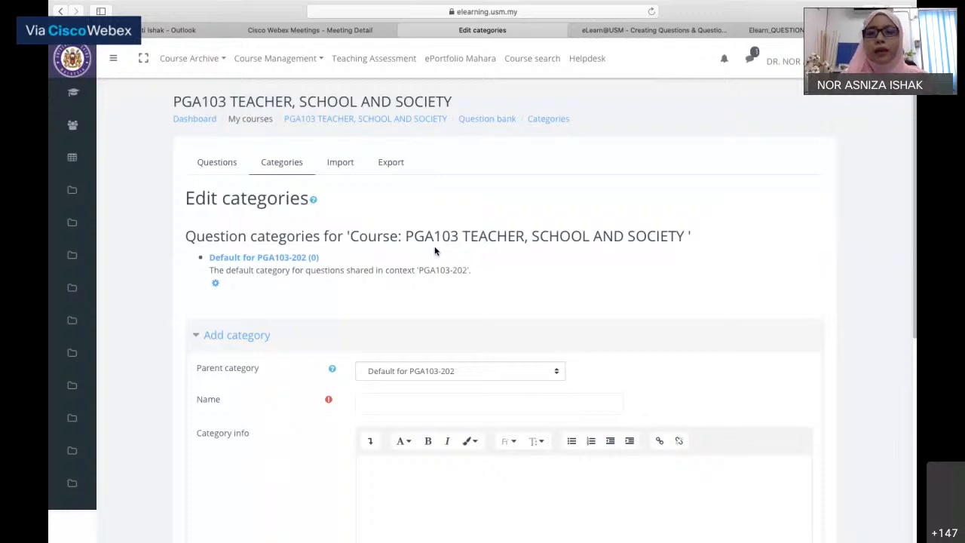
- For the new category, choose Default for PGA103-202 as the parent and enter the name "Dasar Pendidikan Kebangsaan"
scroll(434, 251, down, 1)
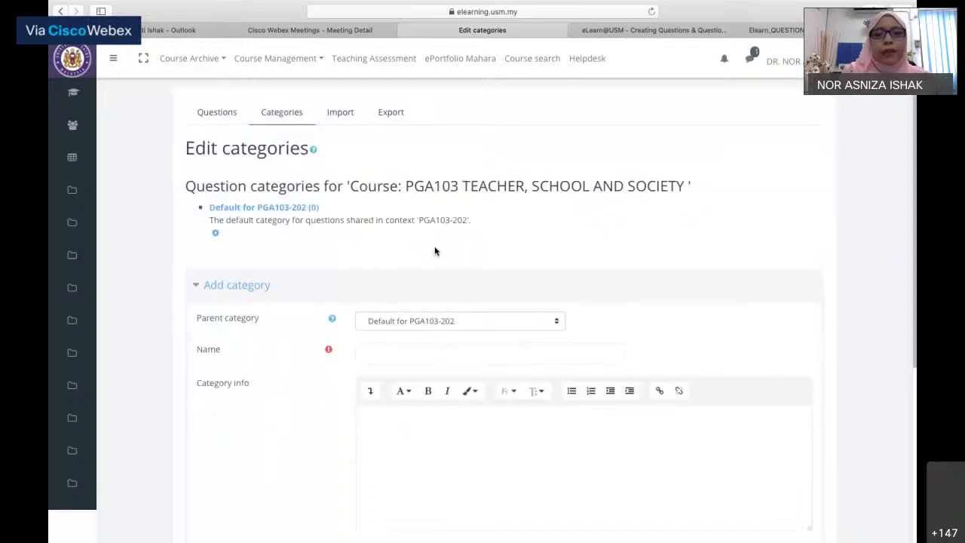
click(556, 322)
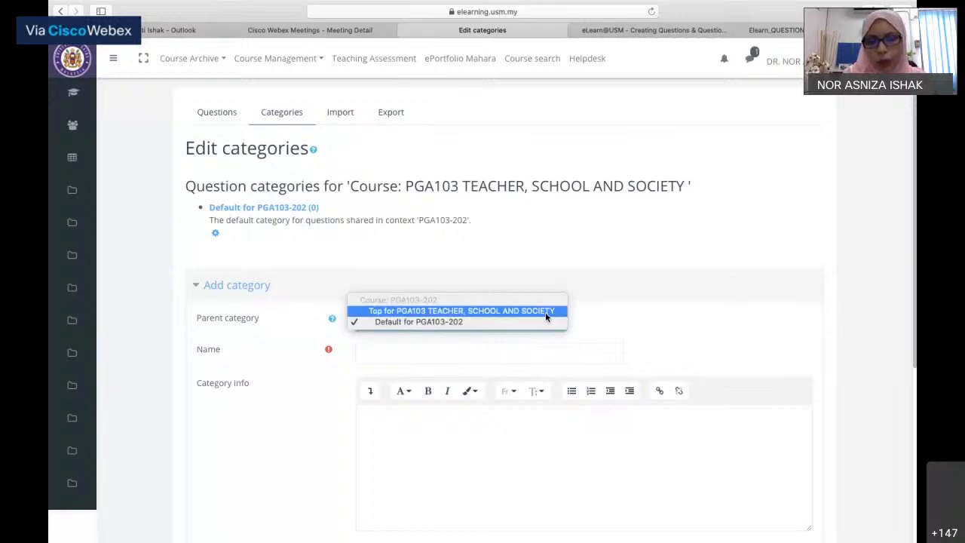
click(461, 322)
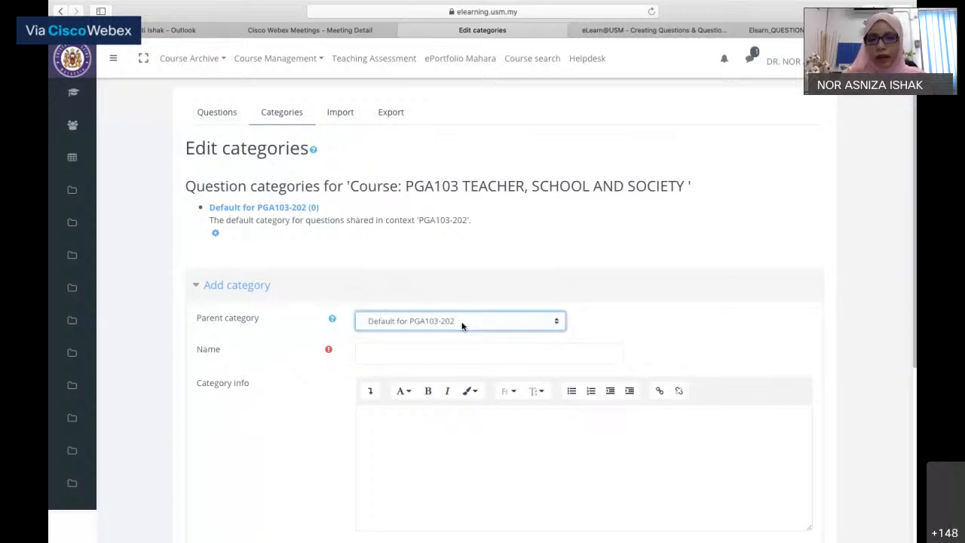
click(421, 353)
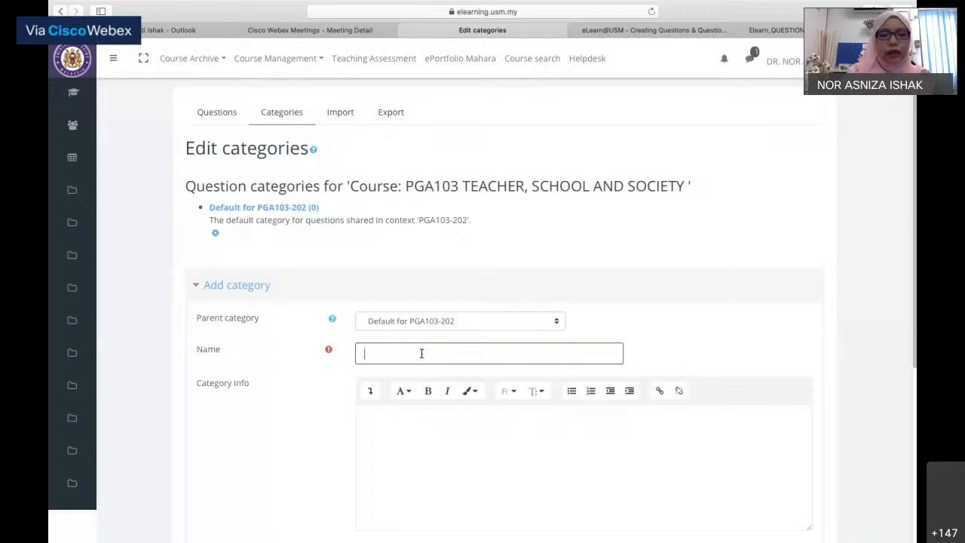
text(Das)
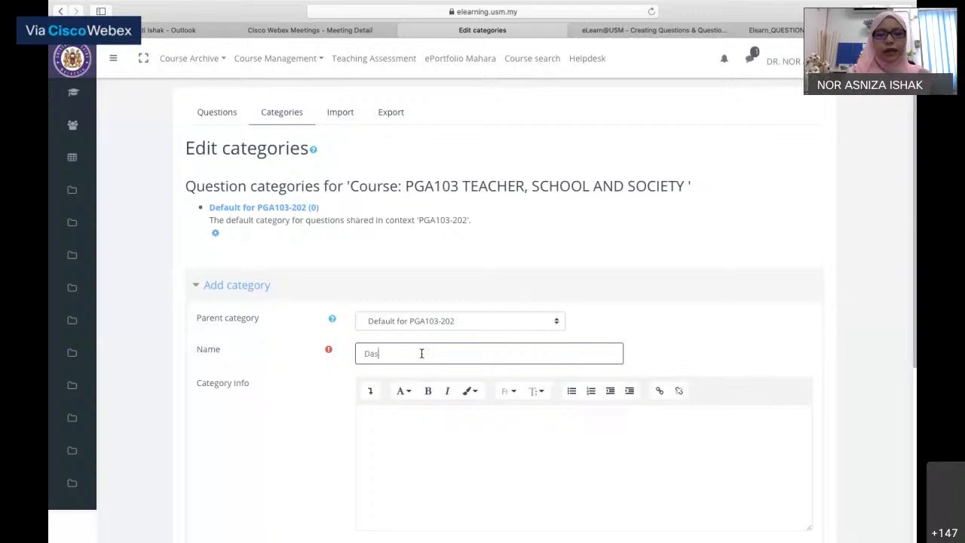
text(ar )
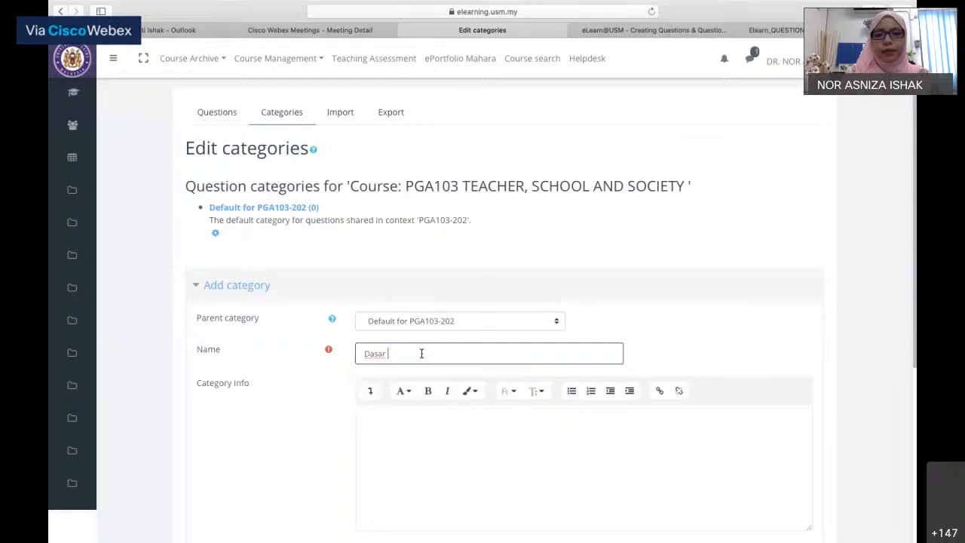
text(PEN)
key(BackSpace)
key(BackSpace)
text(endidikan)
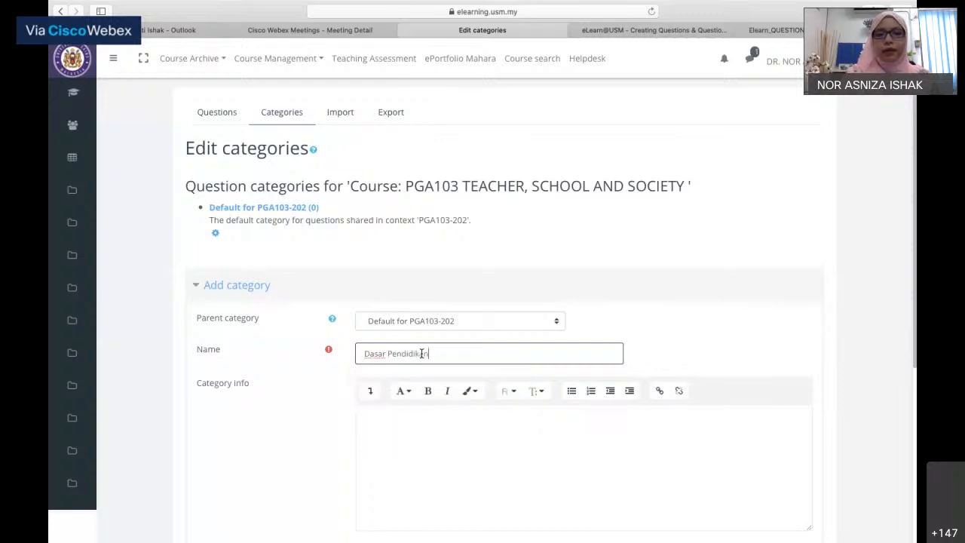
text( Kebangs)
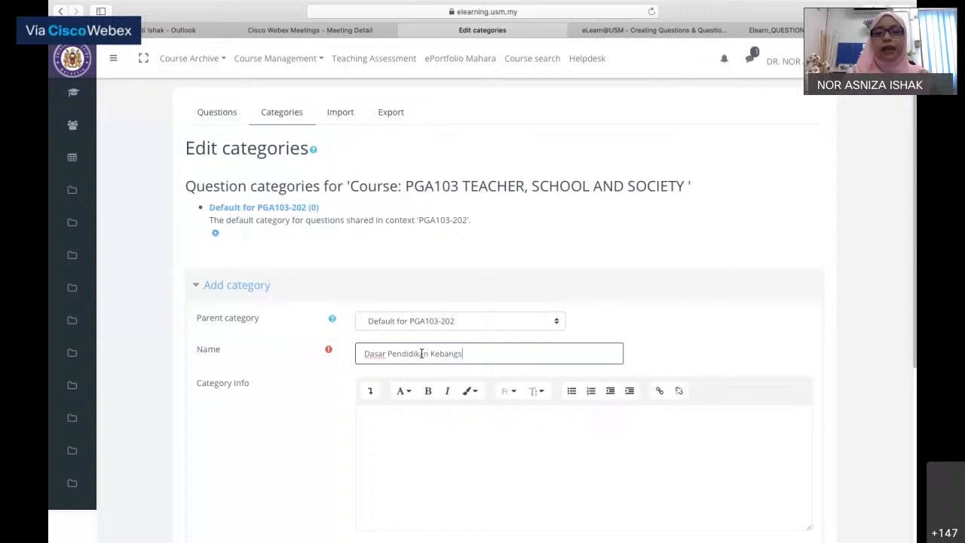
text(aa)
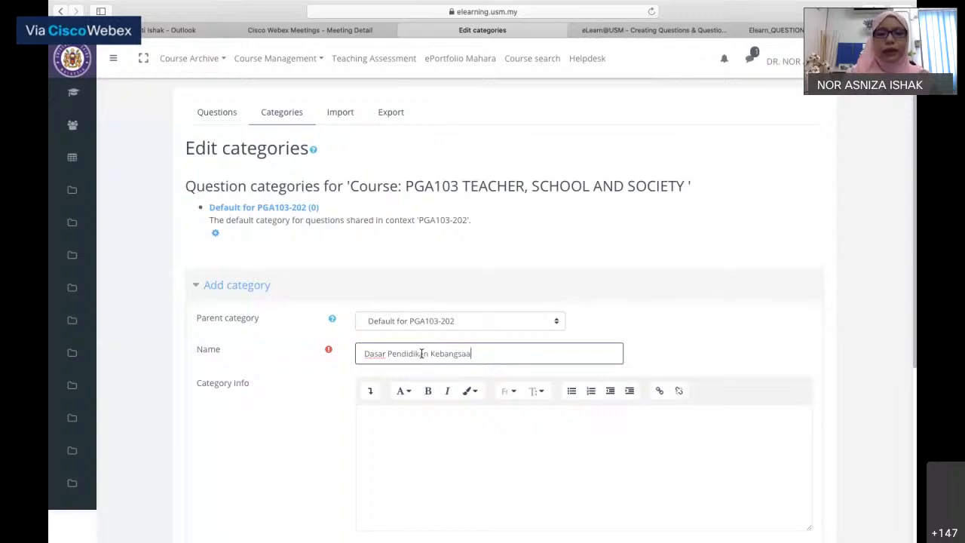
text(n)
- Enter "This category contain questions regarding dasar pendidikan kebangsaan." as the category info of the new category
scroll(420, 351, down, 3)
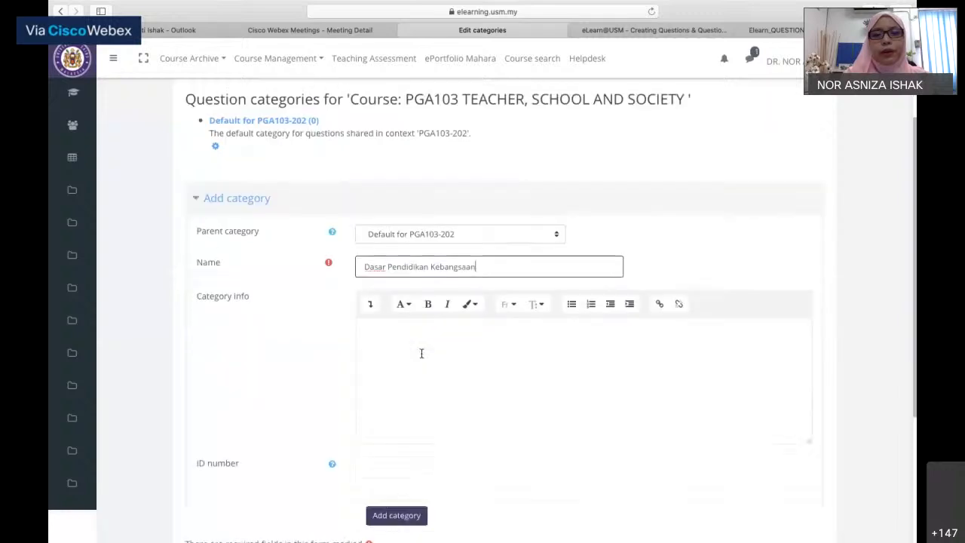
click(378, 332)
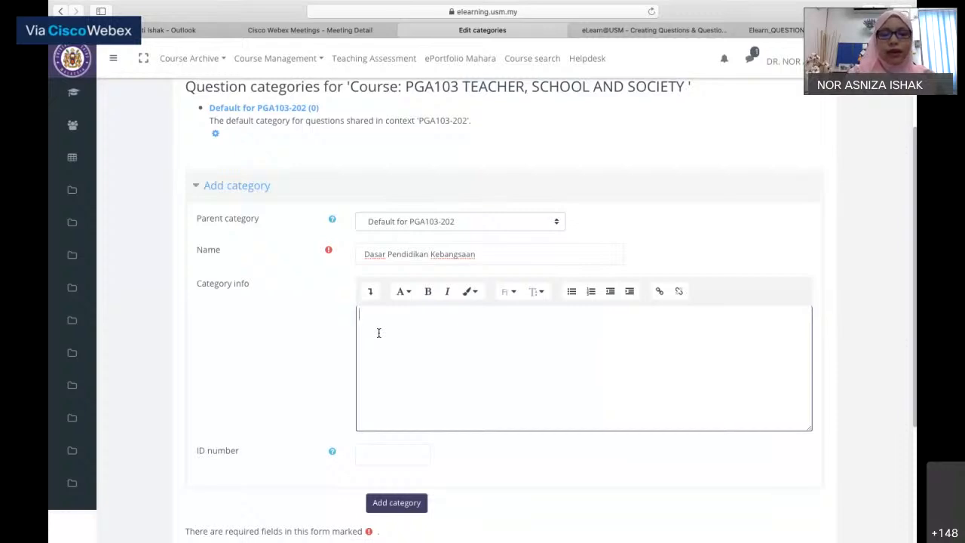
text(This category)
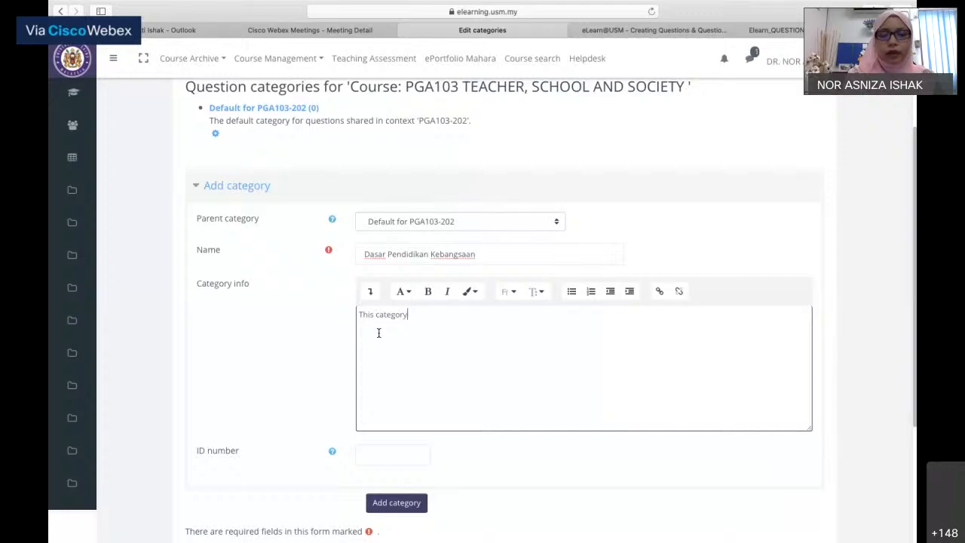
text( cin)
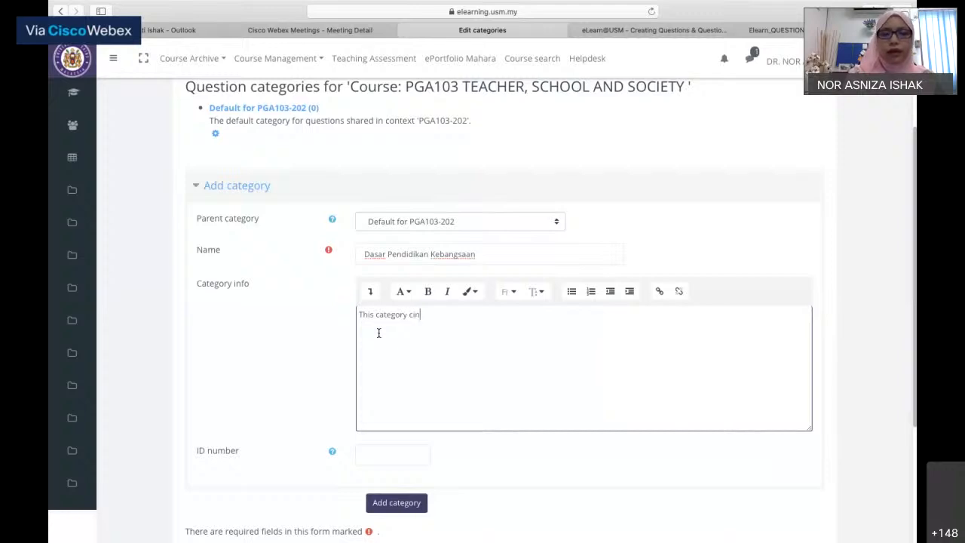
text(ta)
key(BackSpace)
key(BackSpace)
key(BackSpace)
key(BackSpace)
text(ontain )
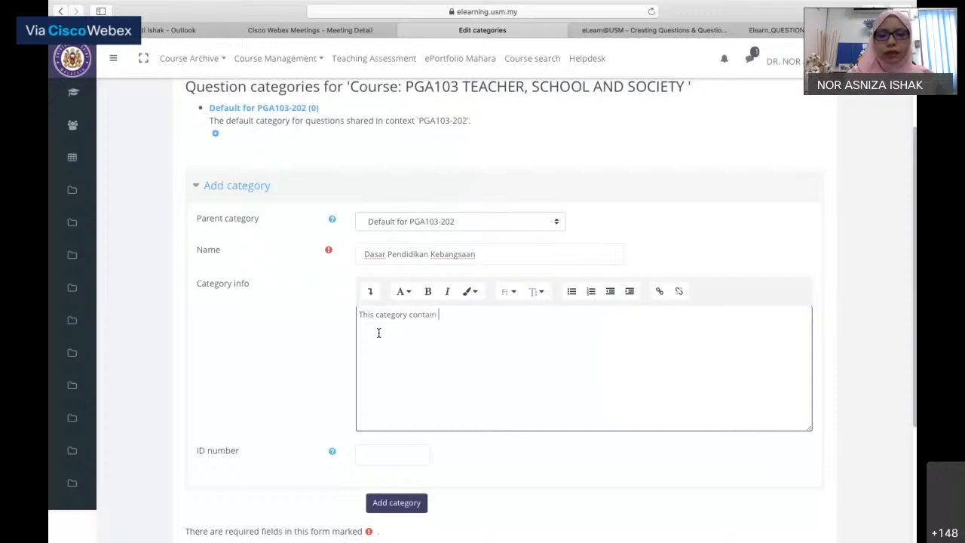
text(quest)
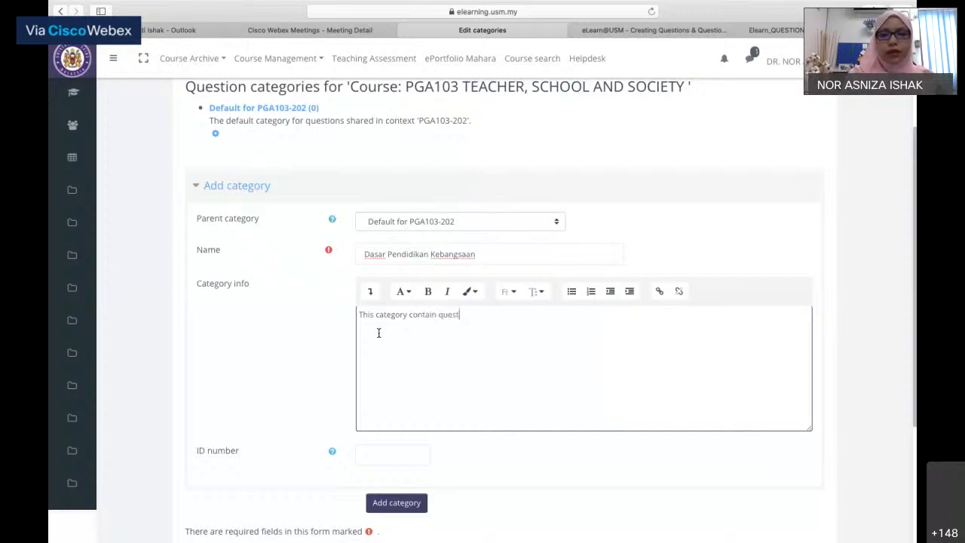
text(ions regard)
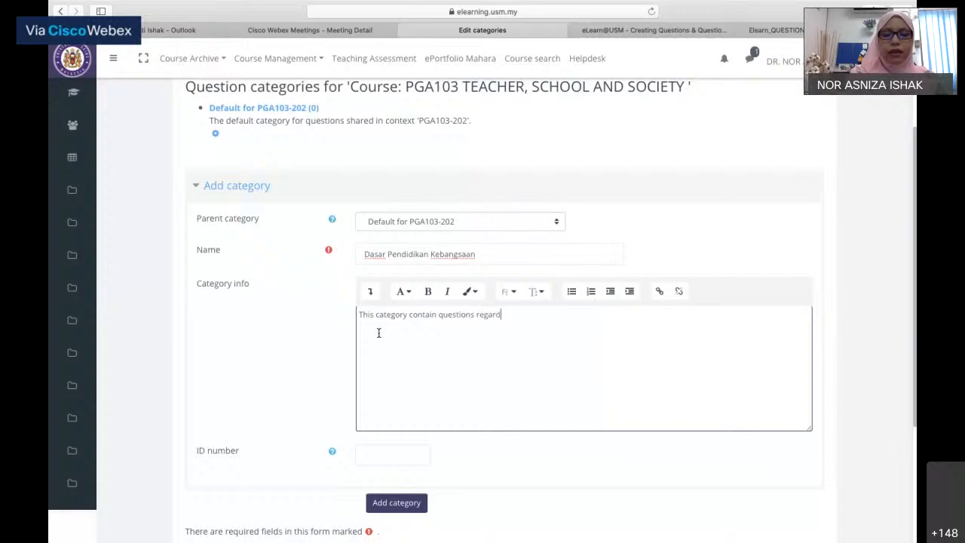
text(ing dasar pe)
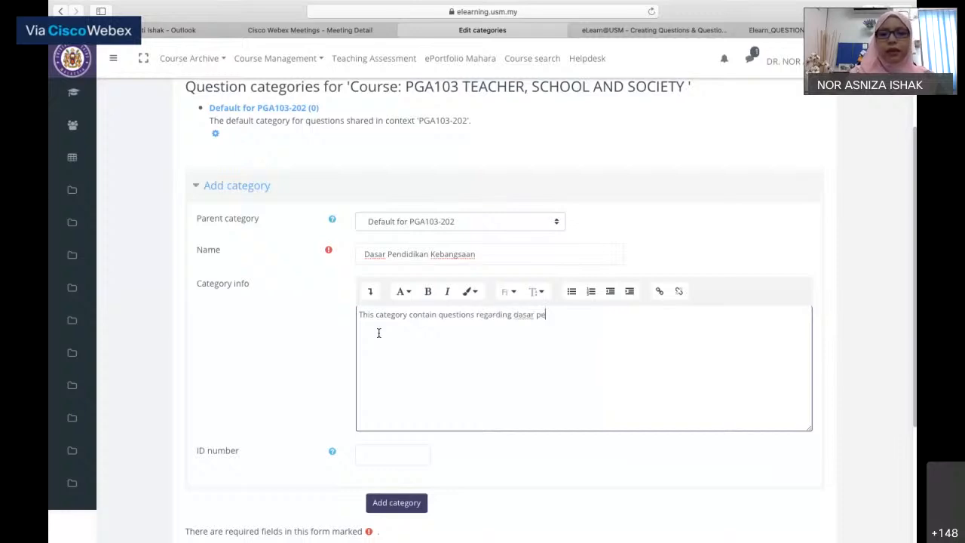
text(ndidikan kebangsa)
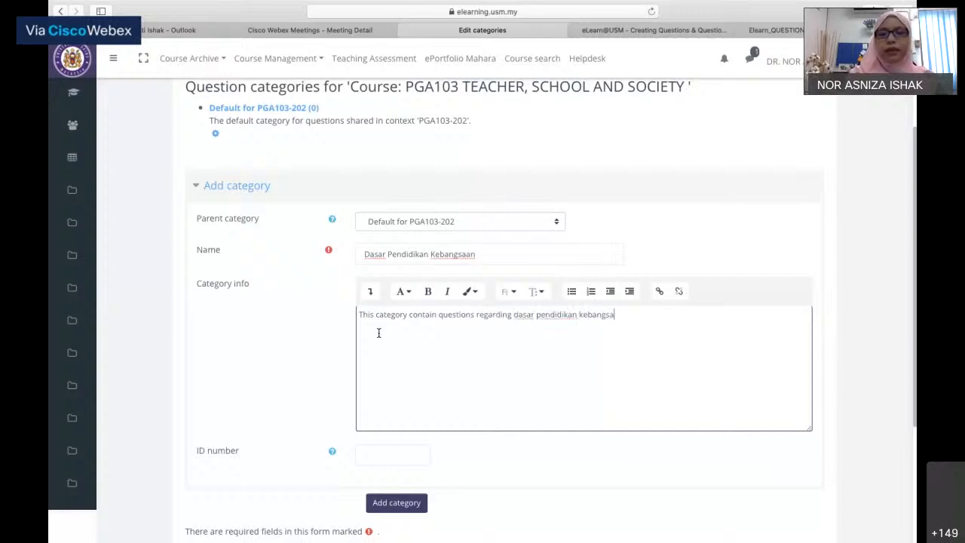
text(an.)
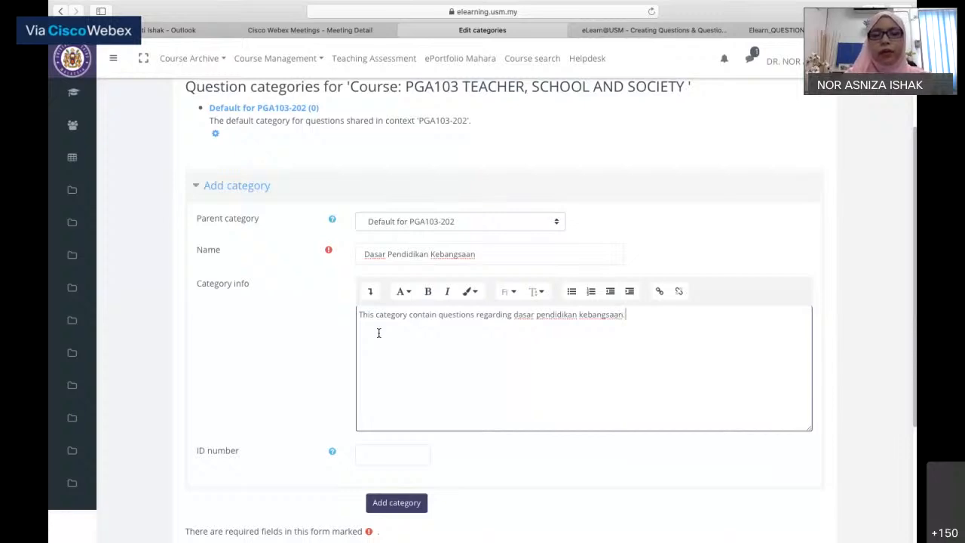
- Check the help for the ID number, leave that field blank, and add the Dasar Pendidikan Kebangsaan category
scroll(518, 347, down, 1)
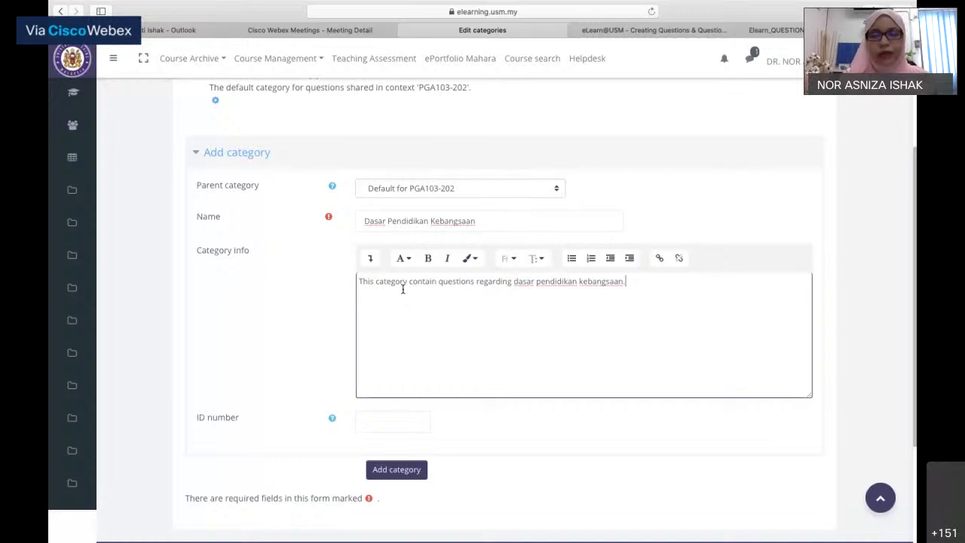
scroll(402, 288, down, 2)
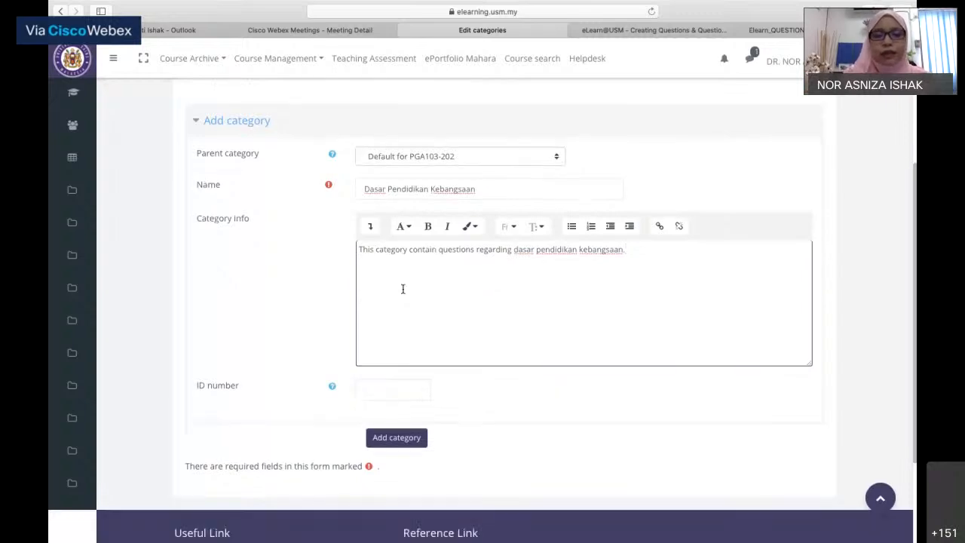
scroll(410, 298, down, 1)
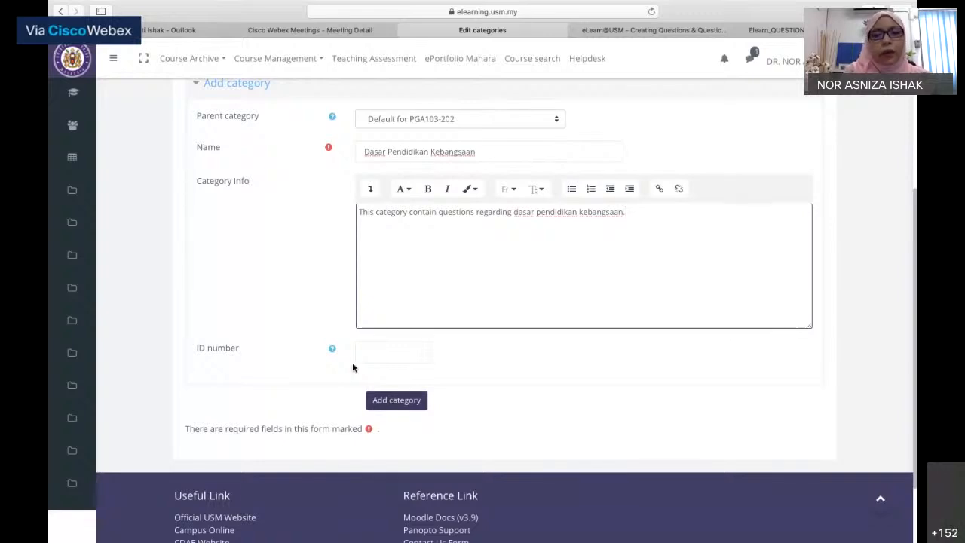
click(332, 351)
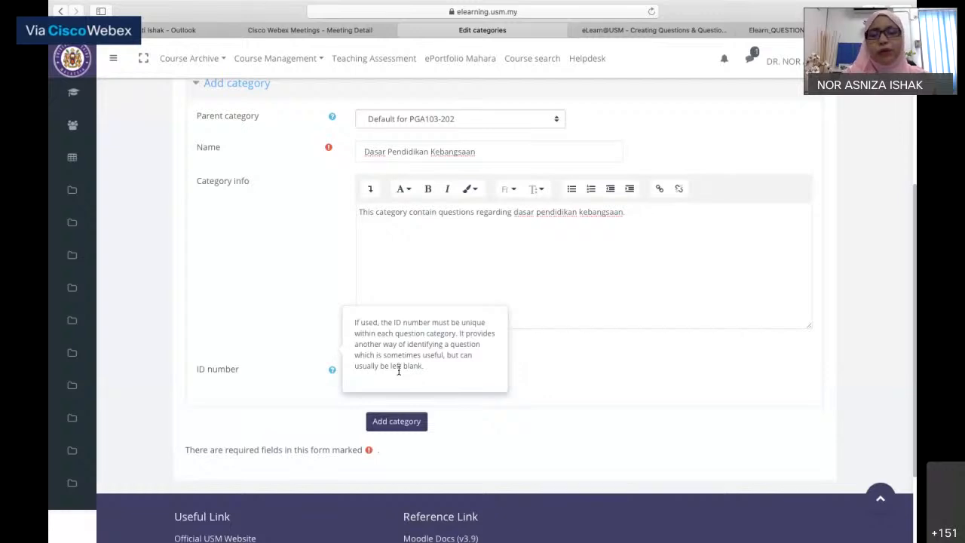
click(656, 377)
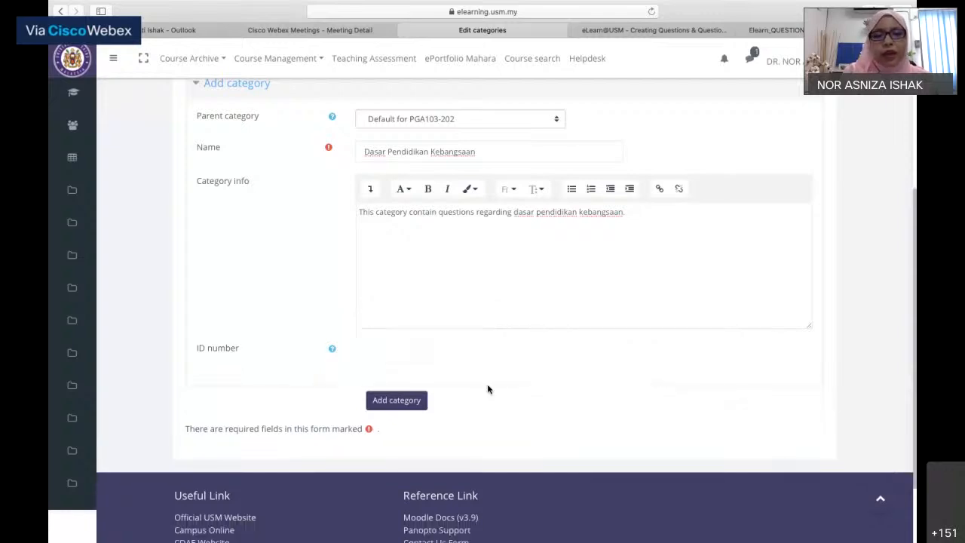
click(394, 400)
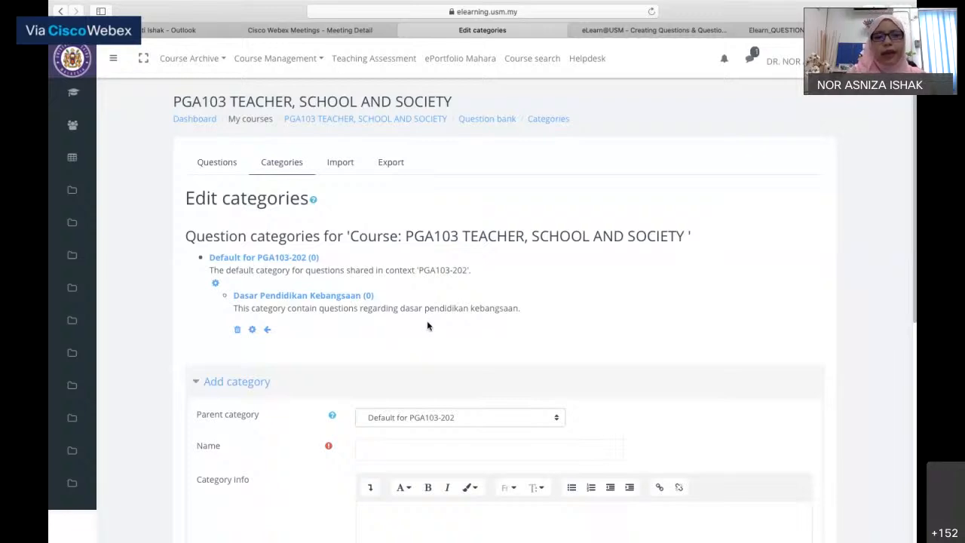
- Name a second new category under Default for PGA103-202 "Falsafah Pendidikan Kebangsaan"
scroll(428, 325, down, 2)
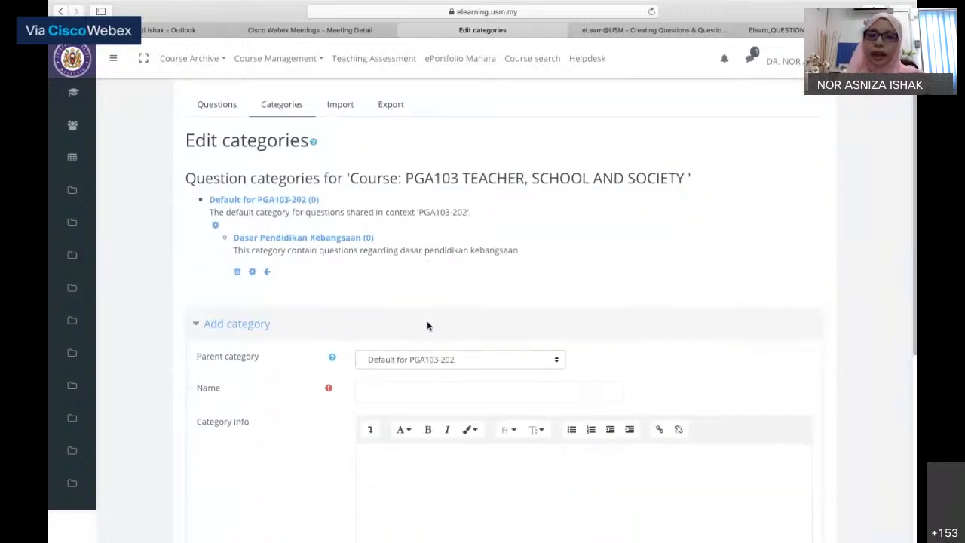
scroll(427, 325, down, 1)
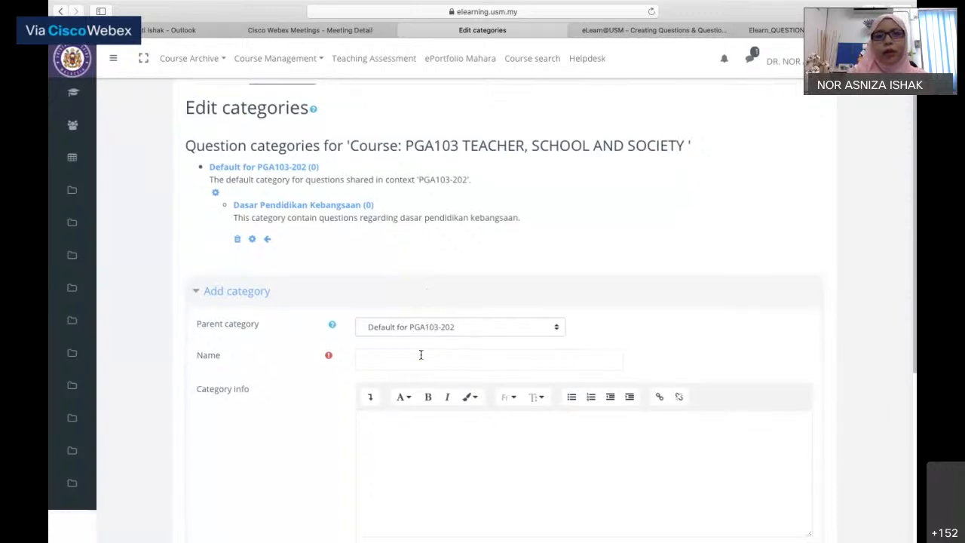
click(420, 354)
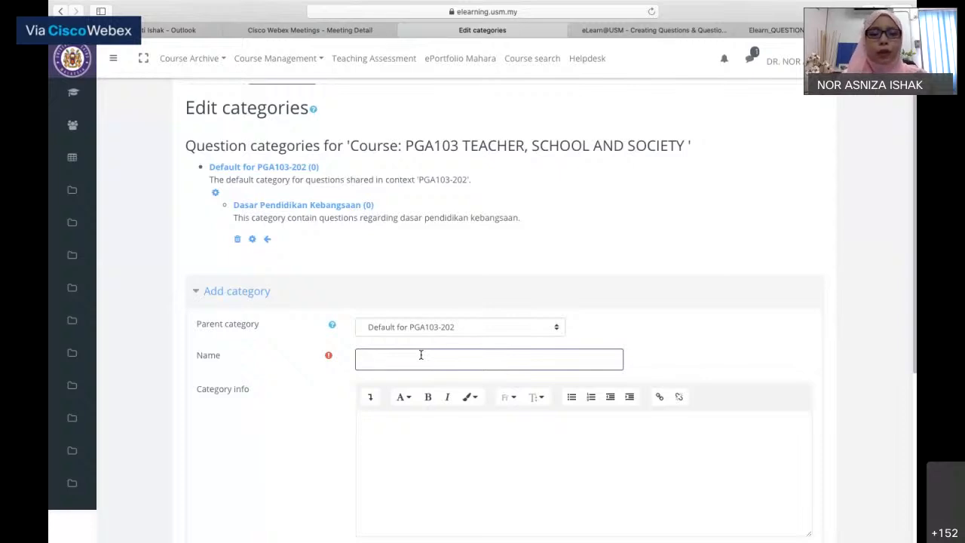
text(falsafah)
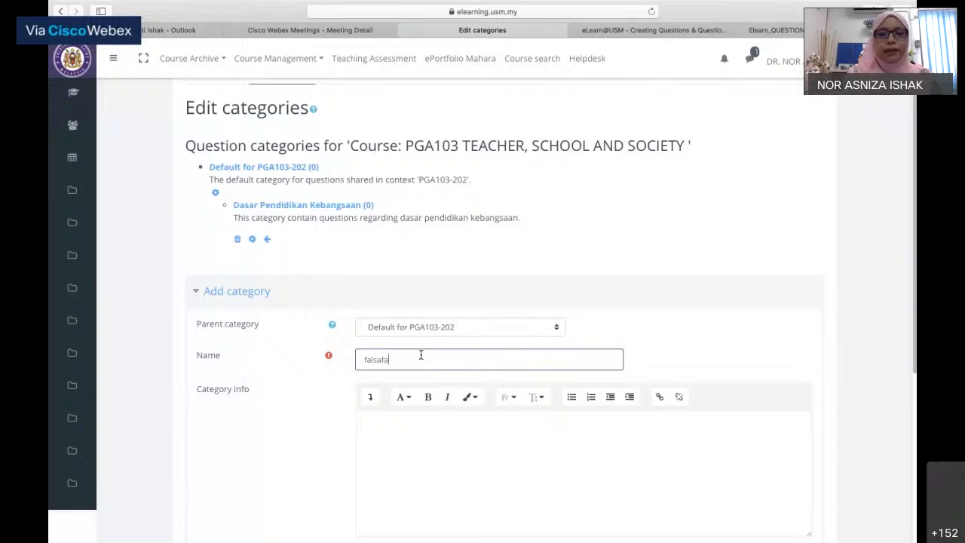
key(BackSpace)
key(BackSpace)
key(BackSpace)
key(BackSpace)
key(BackSpace)
key(BackSpace)
key(BackSpace)
key(BackSpace)
key(BackSpace)
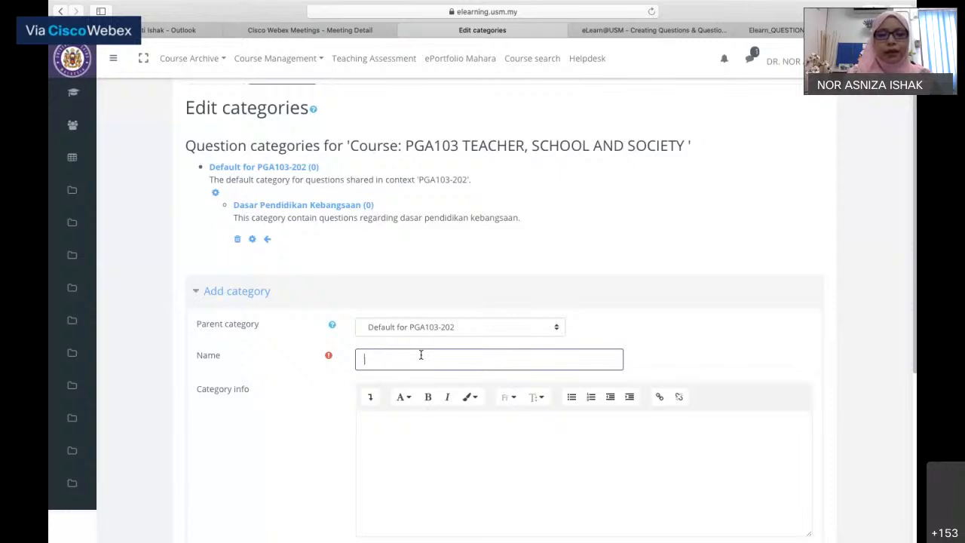
text(Falsafah pENDI)
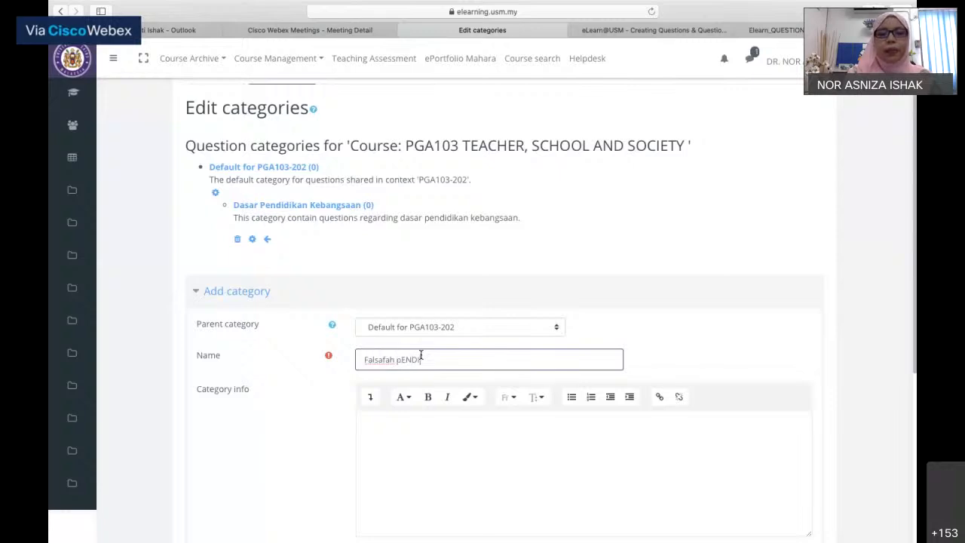
key(BackSpace)
key(BackSpace)
text(endidikan )
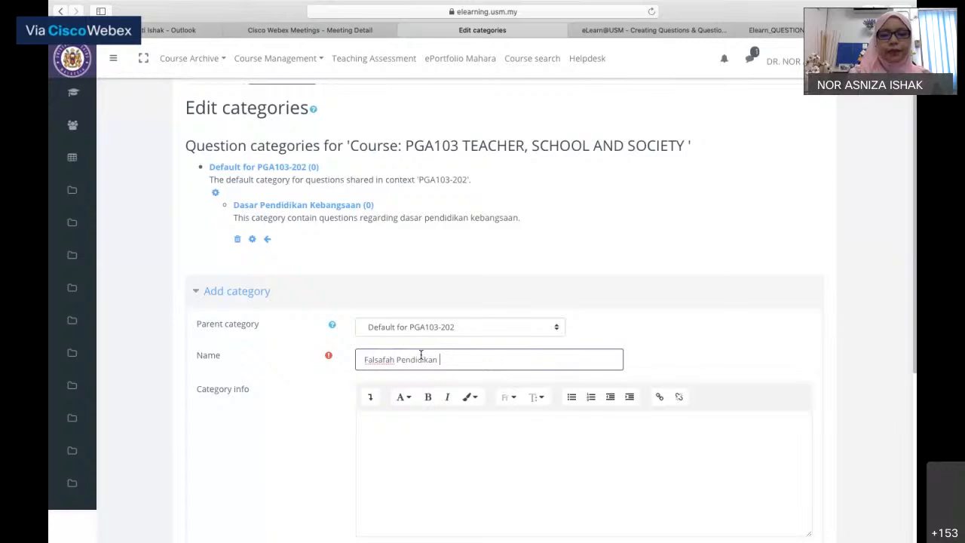
text(Kebangs)
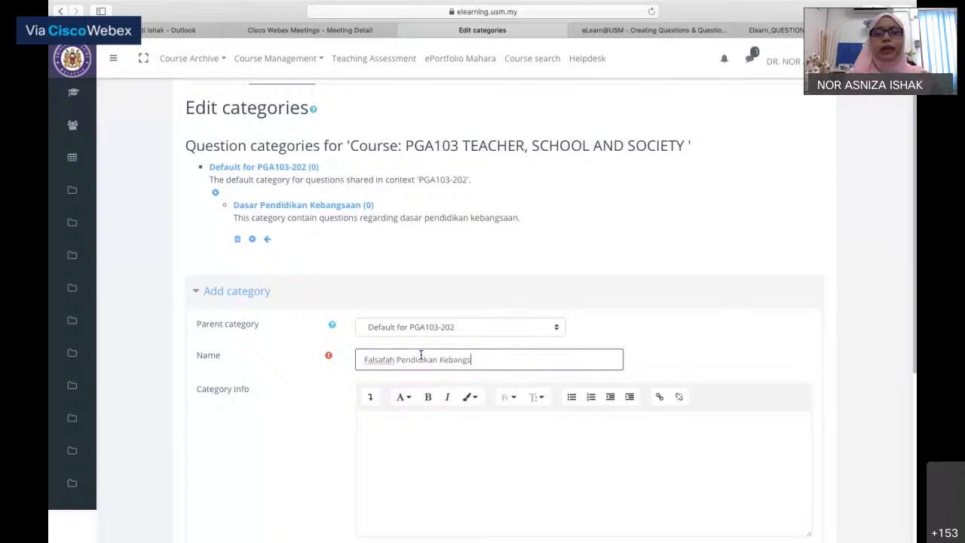
text(aan)
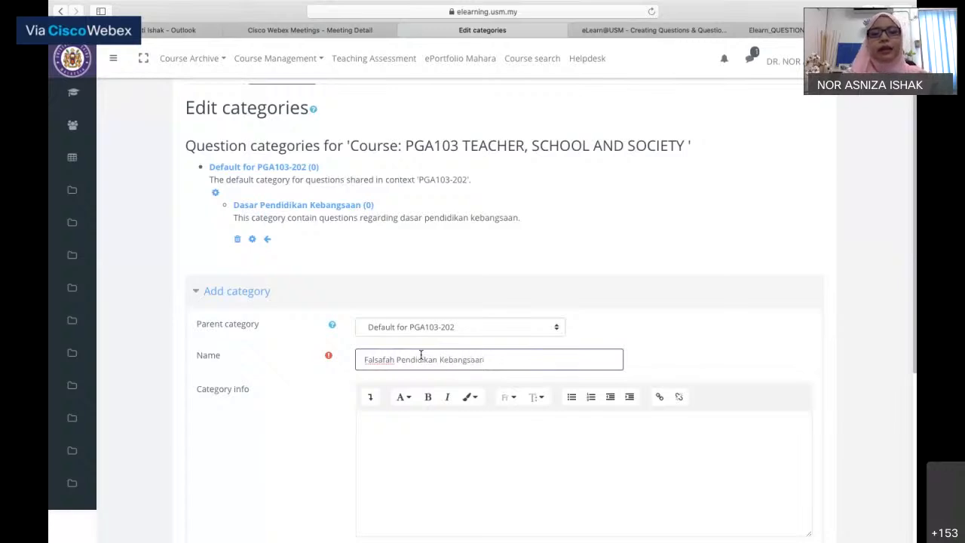
- Enter "This category contain questions regarding falsafah pendidikan kebangsaan" as the category info for Falsafah Pendidikan Kebangsaan
click(474, 447)
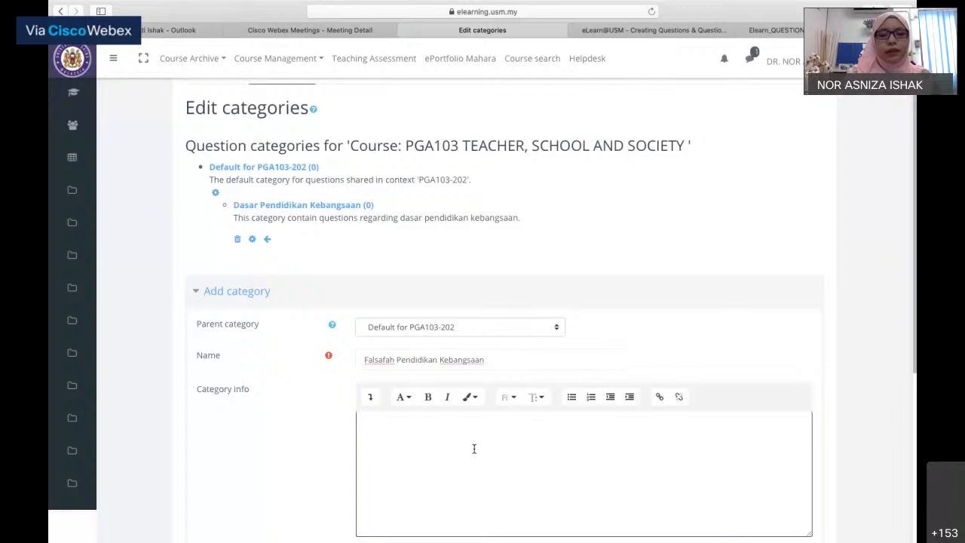
text(This)
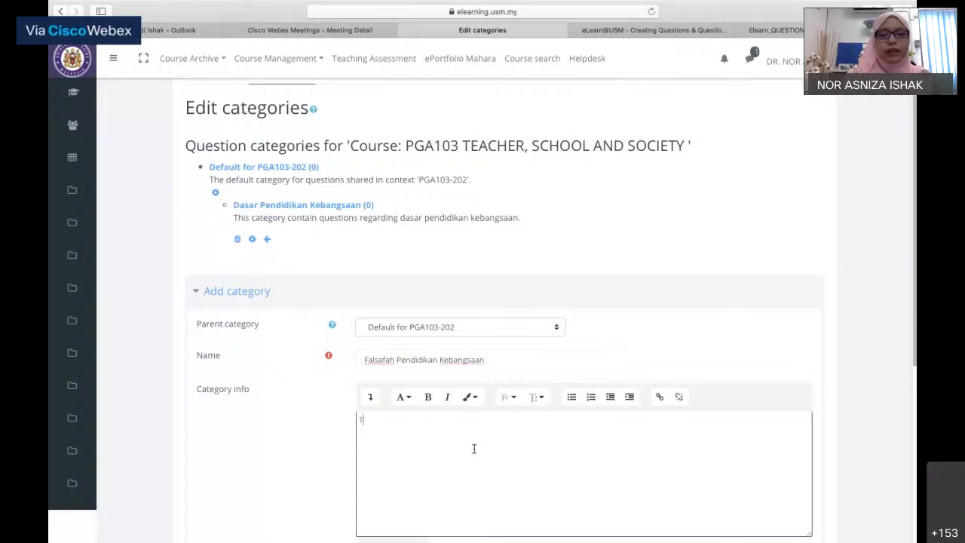
text(o)
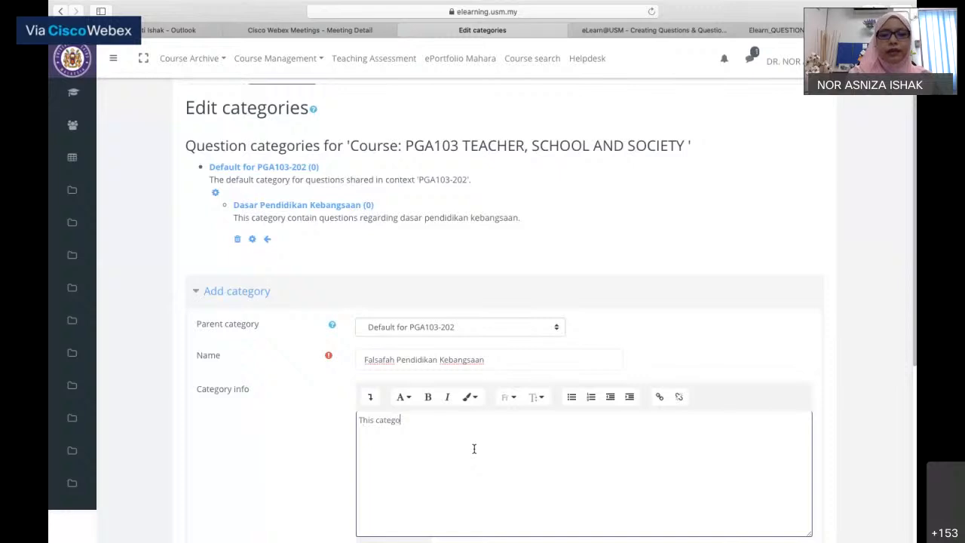
text(ry can)
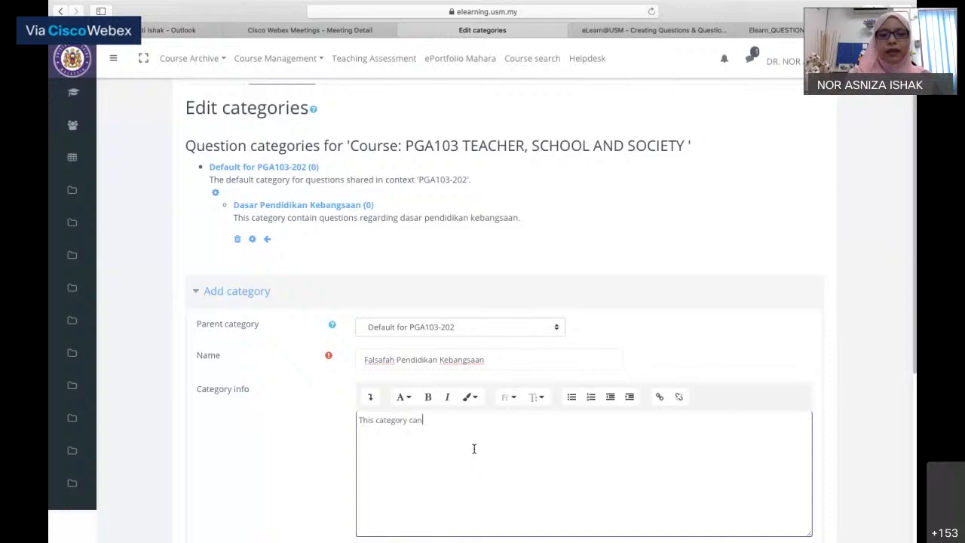
text(tain questions refarding d)
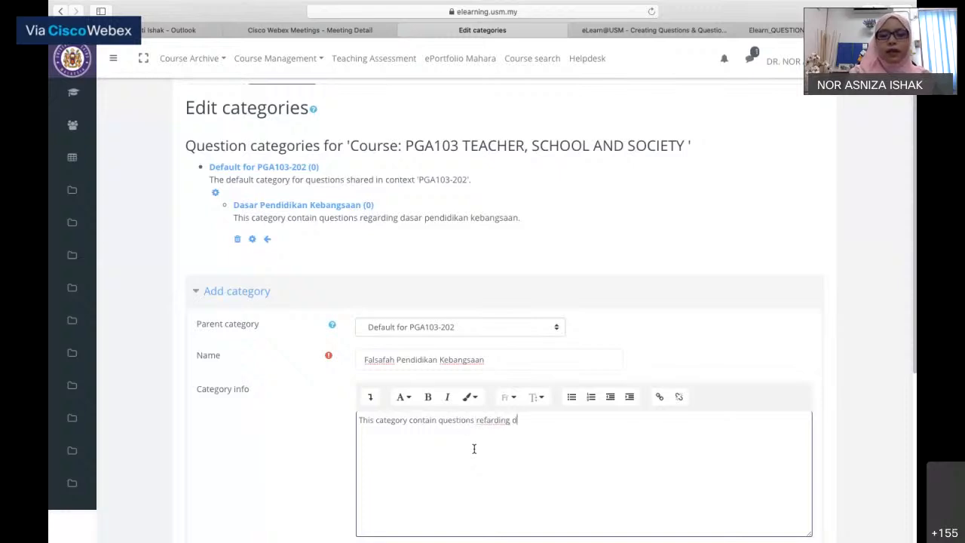
key(BackSpace)
text(falsafah pendi)
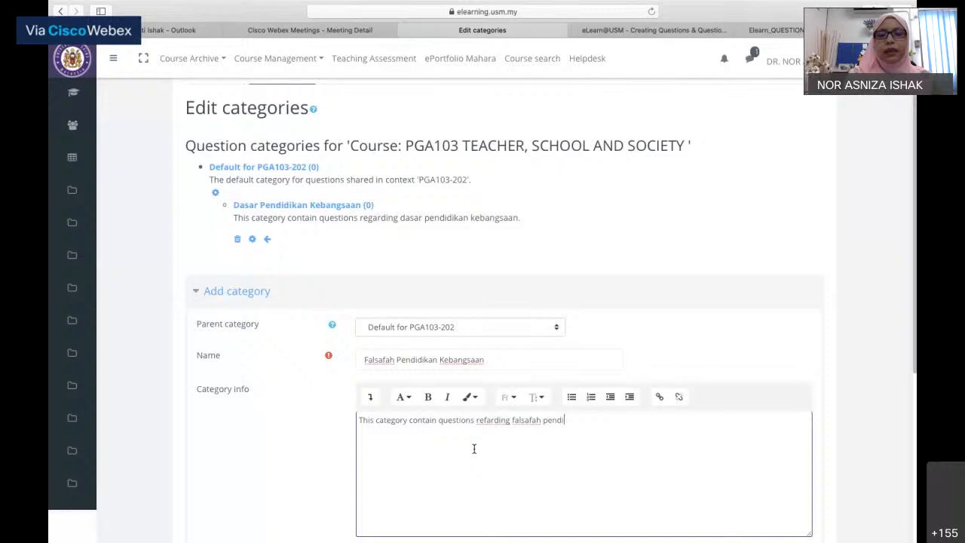
text(dikan kebangsaan)
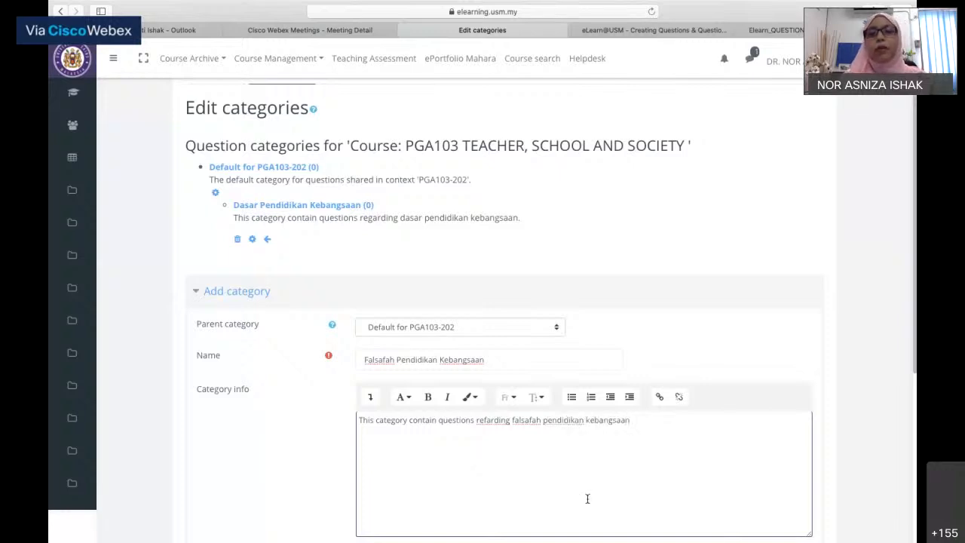
click(486, 422)
key(BackSpace)
text(g)
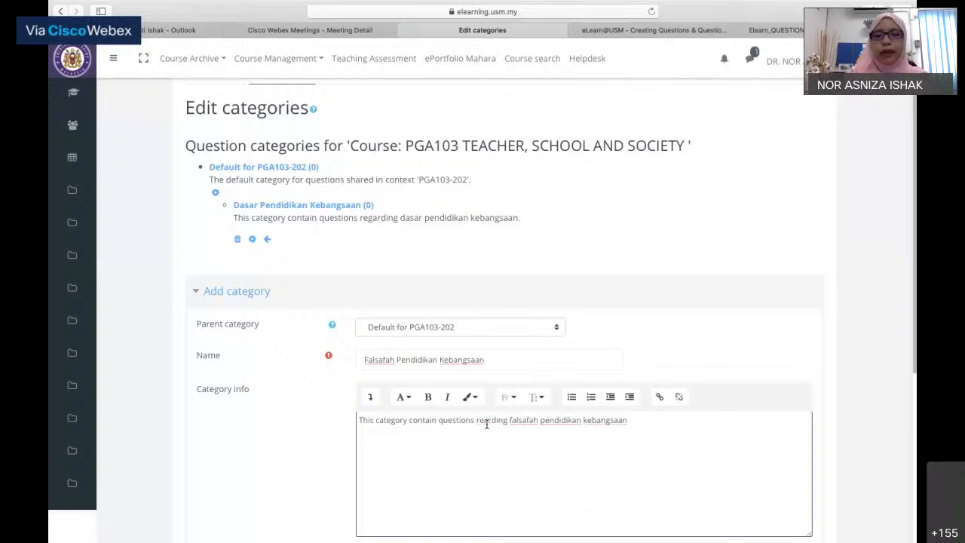
text(g)
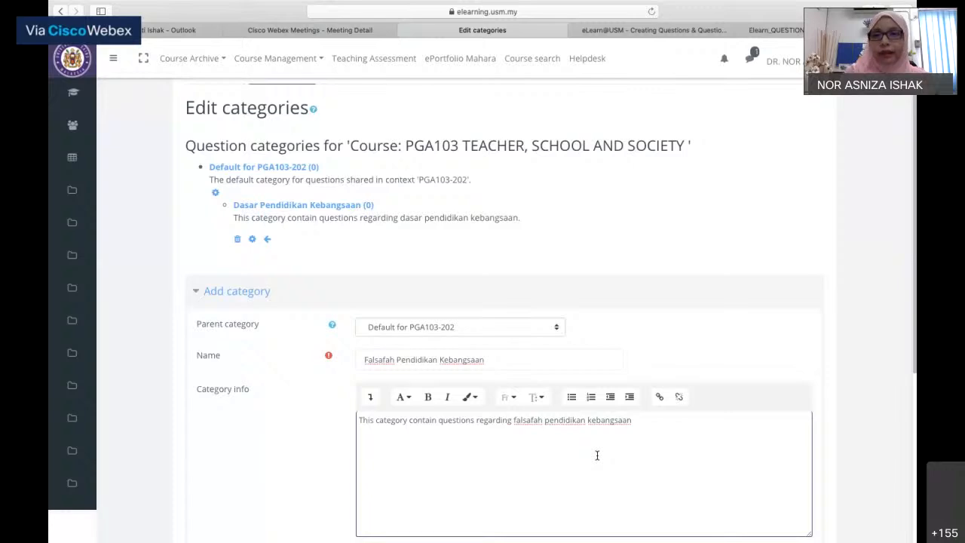
scroll(596, 455, down, 2)
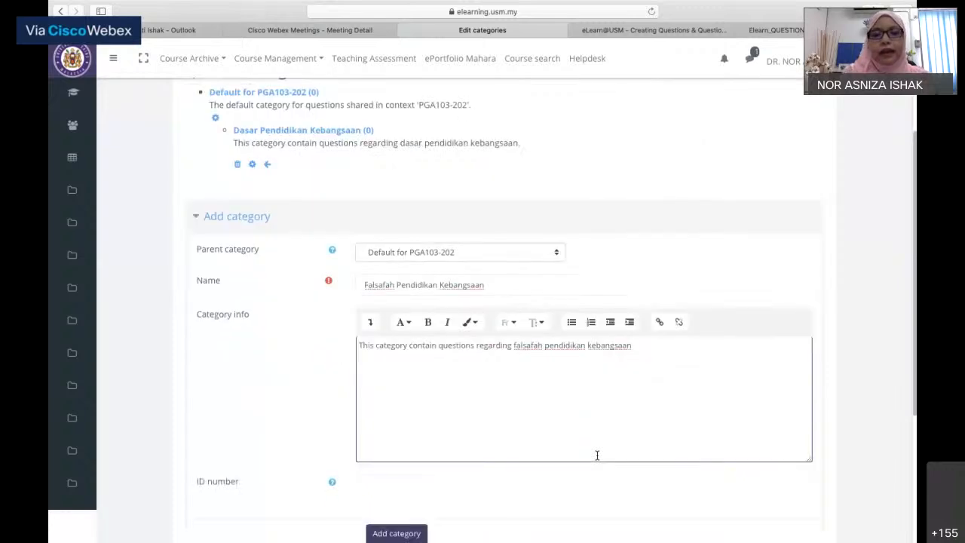
- Add the Falsafah Pendidikan Kebangsaan category to the question bank with its ID number left blank
scroll(597, 455, down, 2)
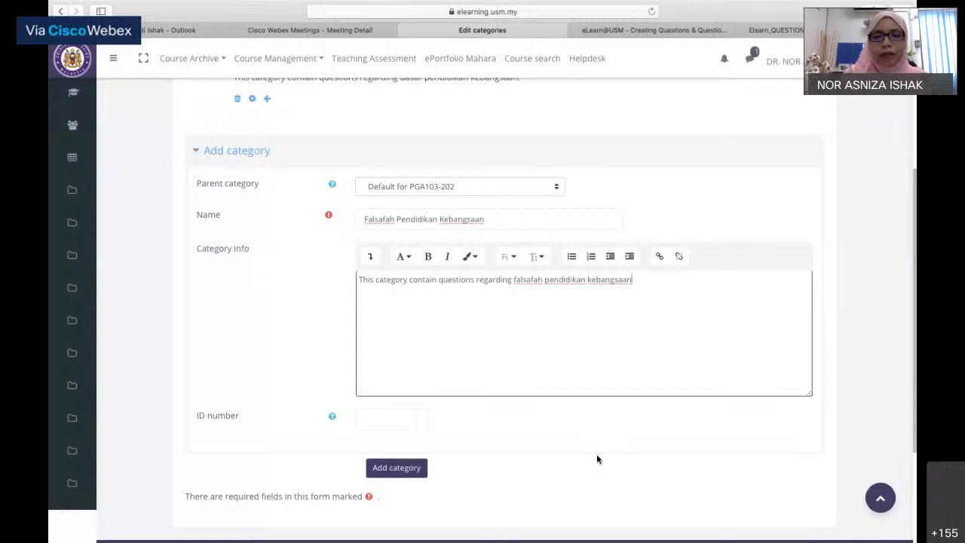
scroll(596, 453, down, 2)
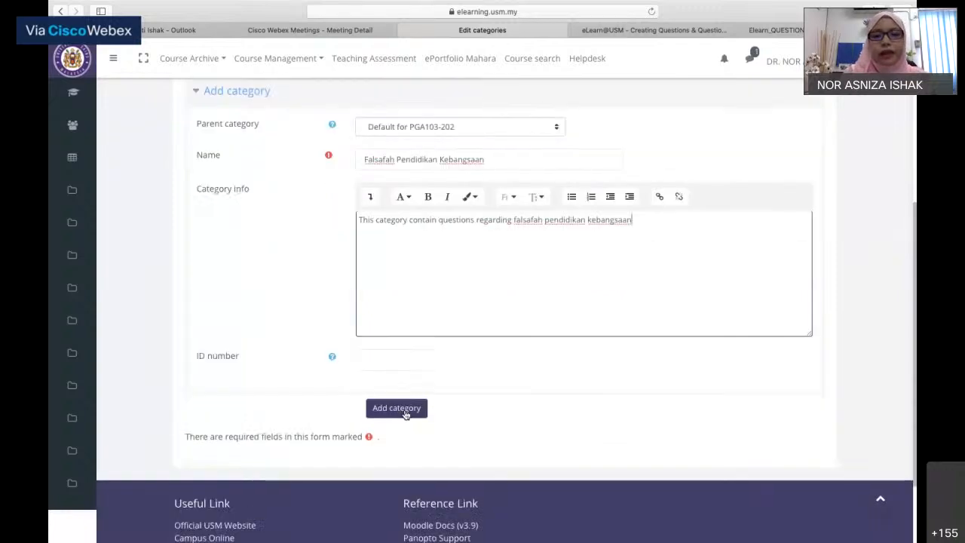
click(403, 412)
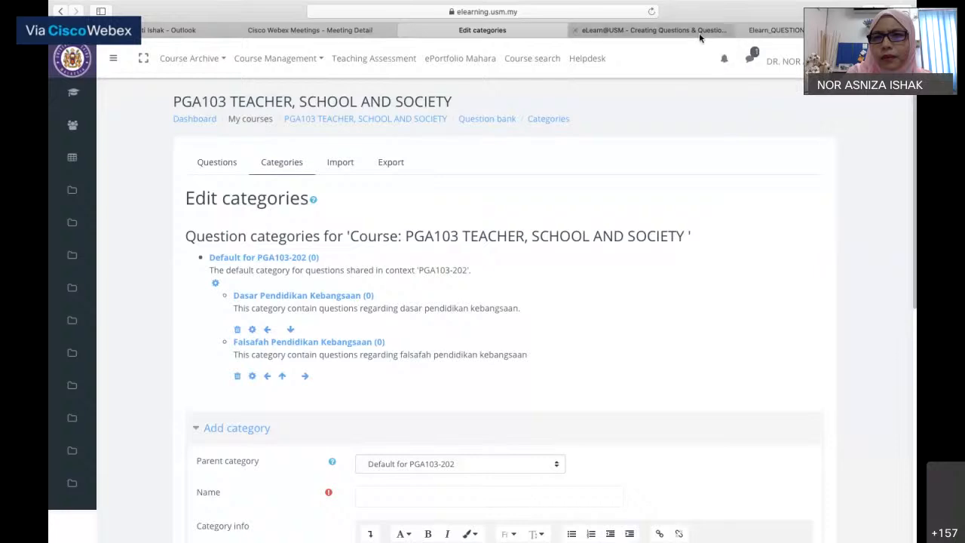
- Switch to the eLearn@USM guide site and read Task 10 on adding questions to the question bank, including the question types and example list
click(664, 30)
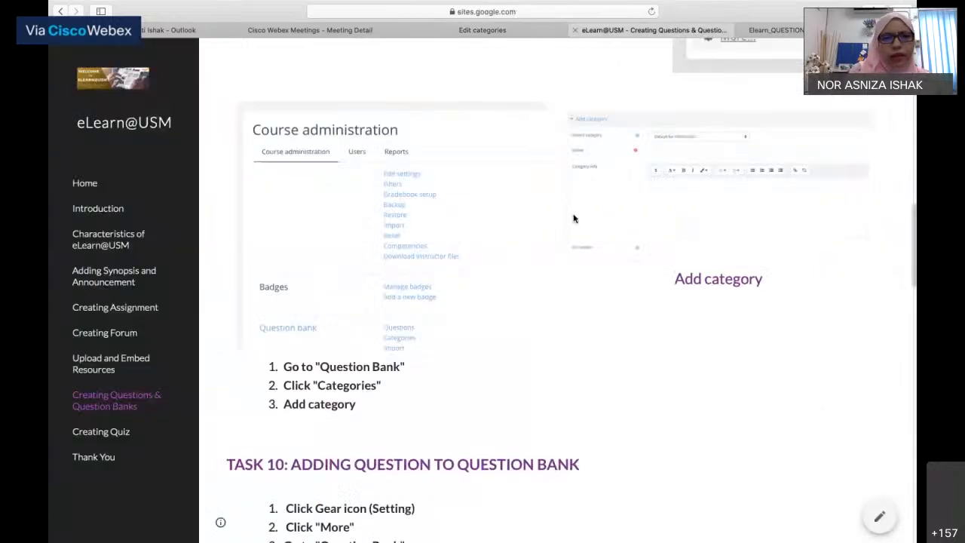
scroll(475, 298, down, 1)
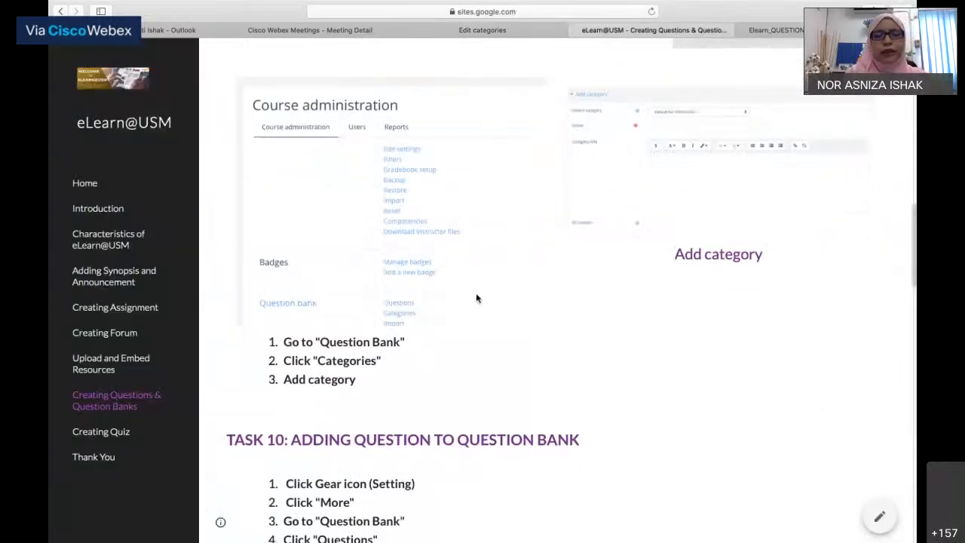
scroll(475, 298, down, 1)
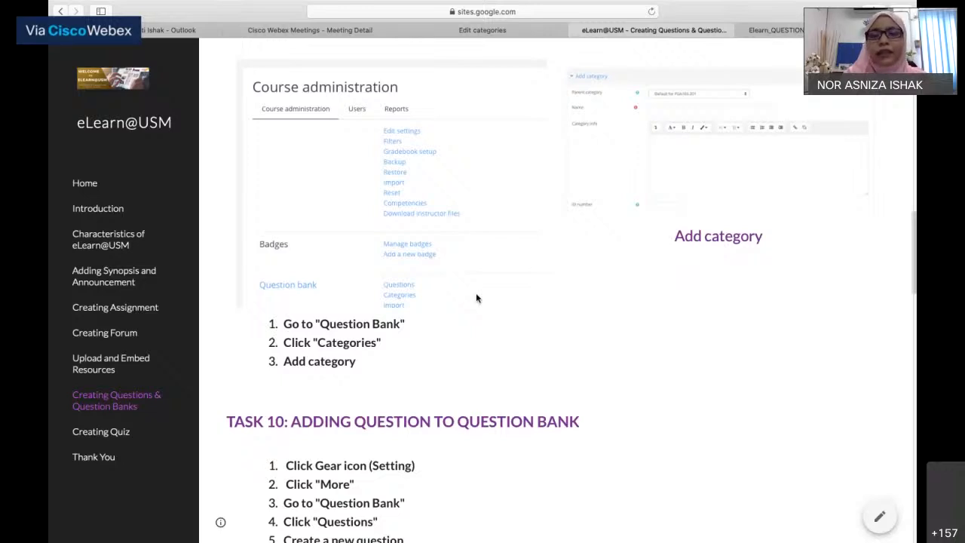
scroll(475, 297, down, 5)
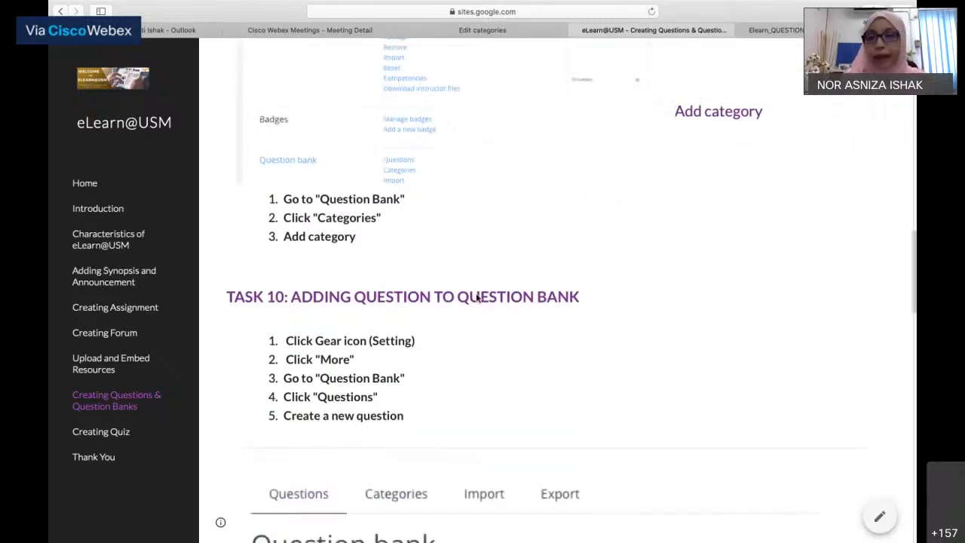
scroll(476, 298, down, 2)
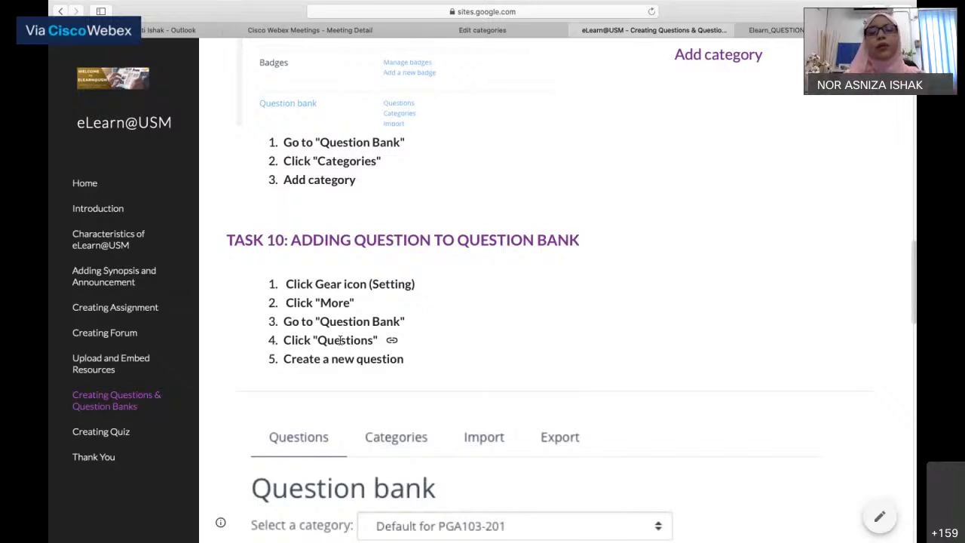
scroll(341, 340, down, 1)
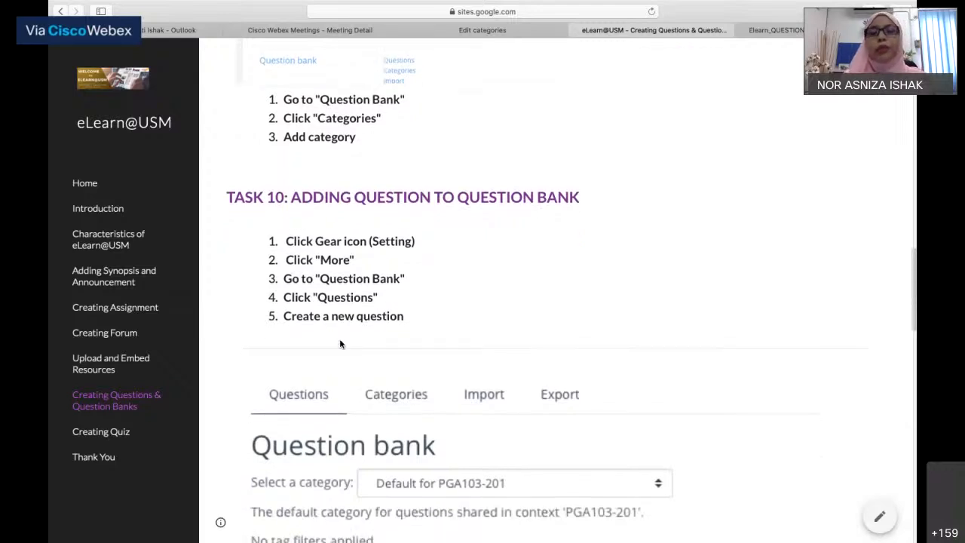
scroll(339, 344, down, 5)
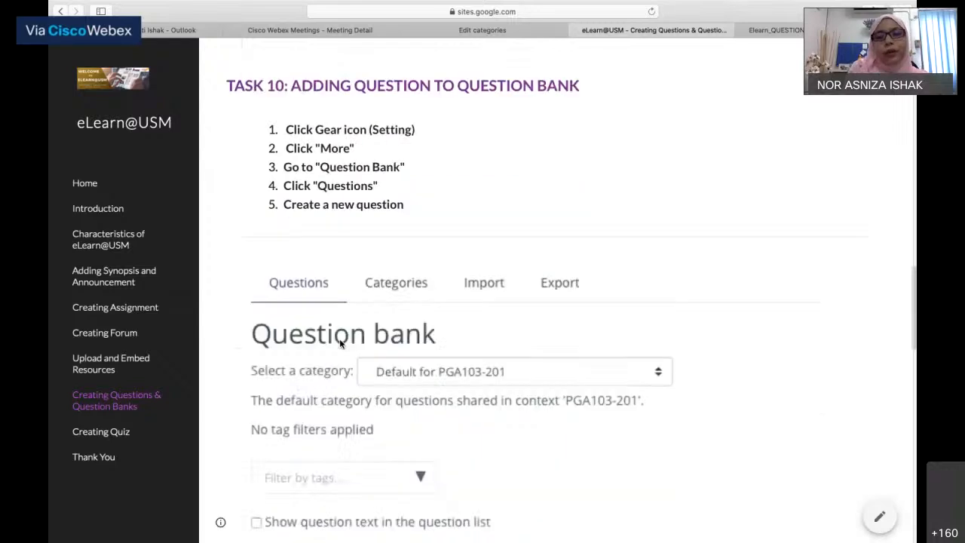
scroll(339, 344, down, 2)
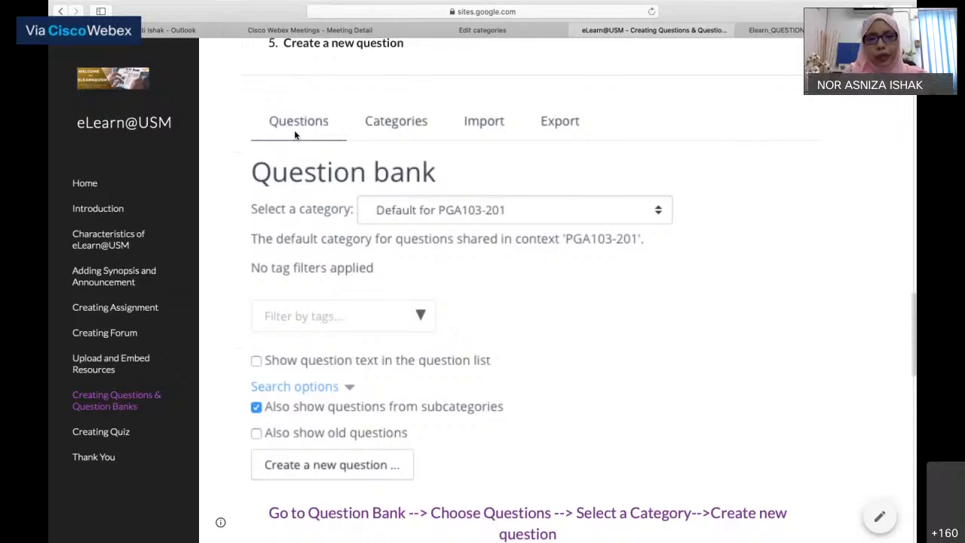
scroll(362, 316, down, 2)
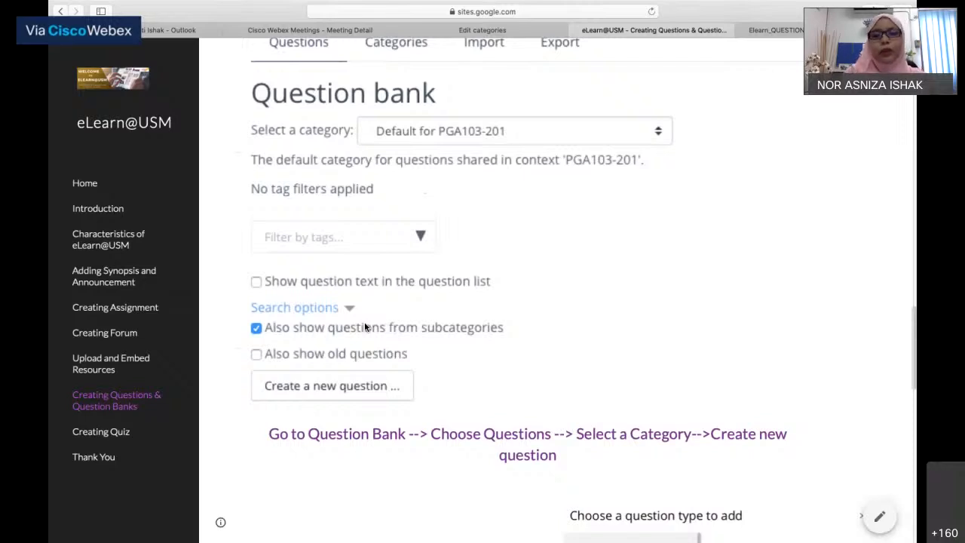
scroll(364, 327, down, 1)
scroll(365, 326, down, 5)
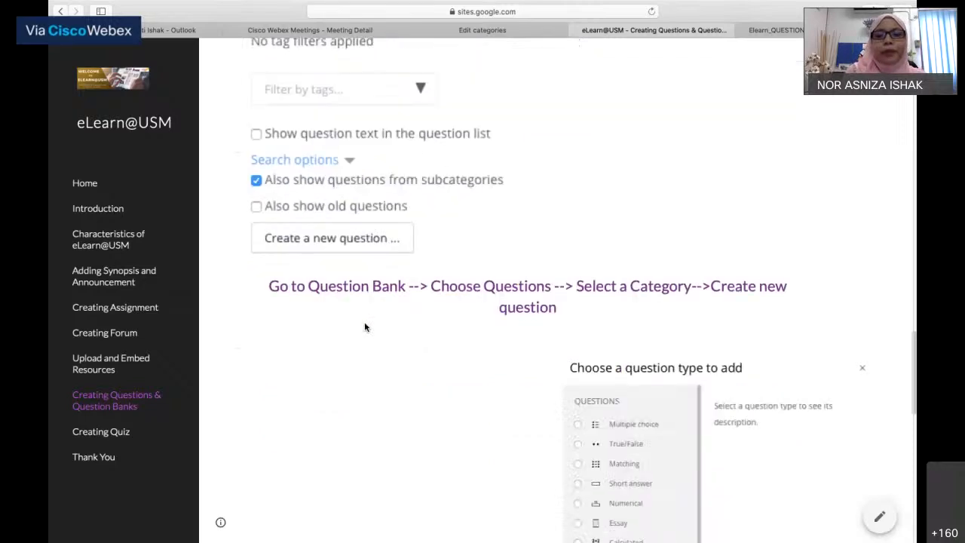
scroll(364, 327, down, 2)
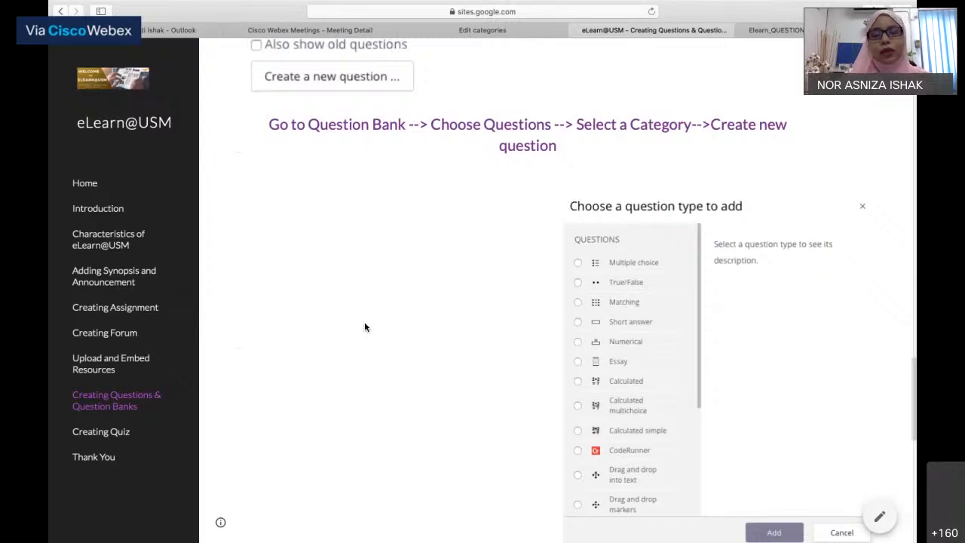
scroll(364, 326, down, 1)
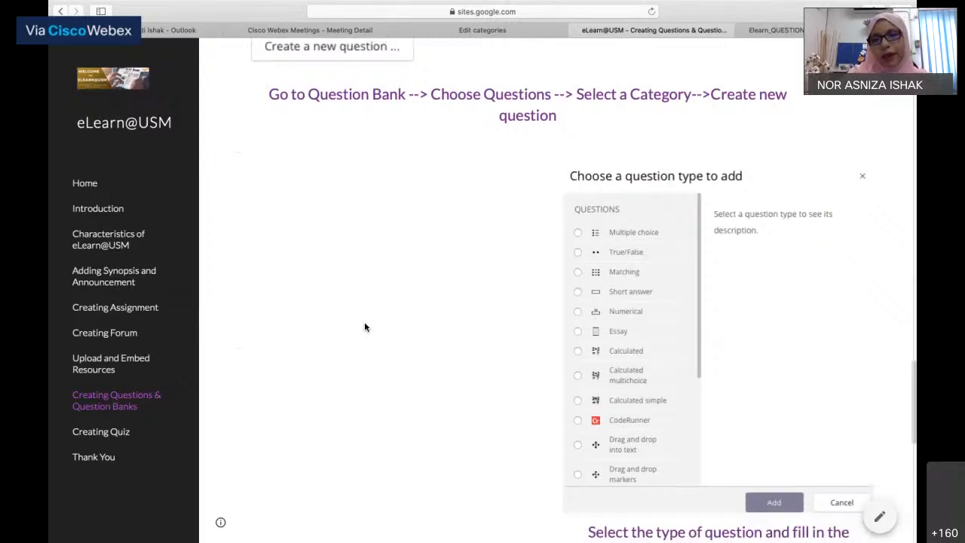
scroll(364, 326, down, 4)
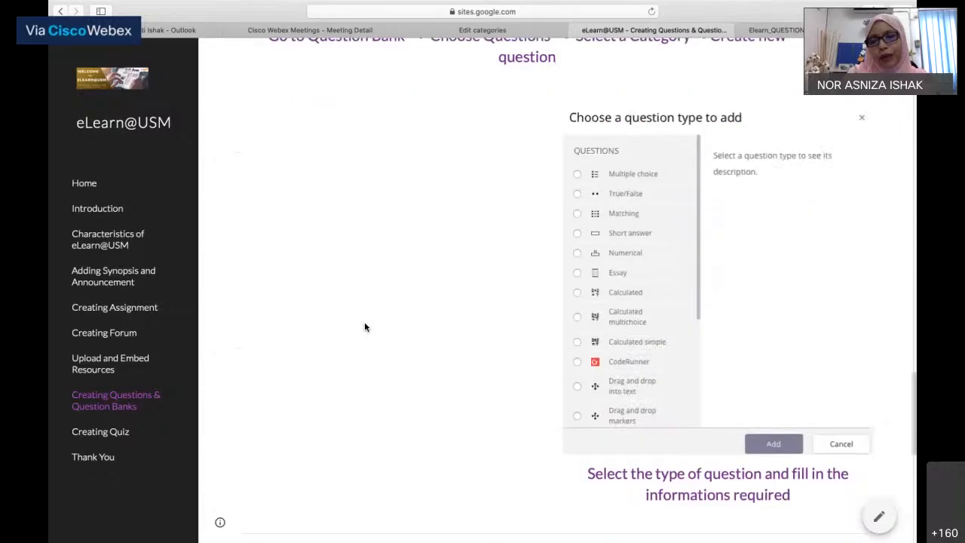
scroll(364, 326, down, 4)
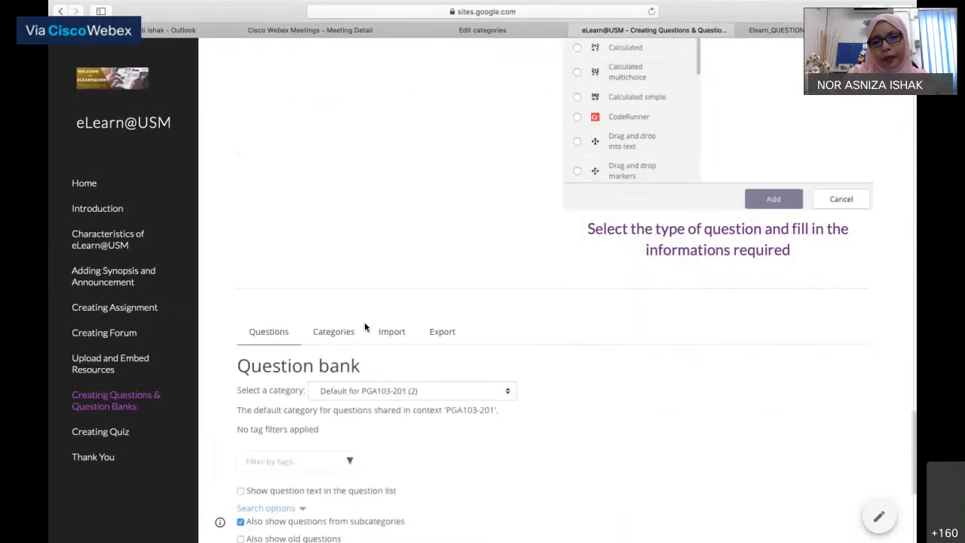
scroll(364, 326, down, 4)
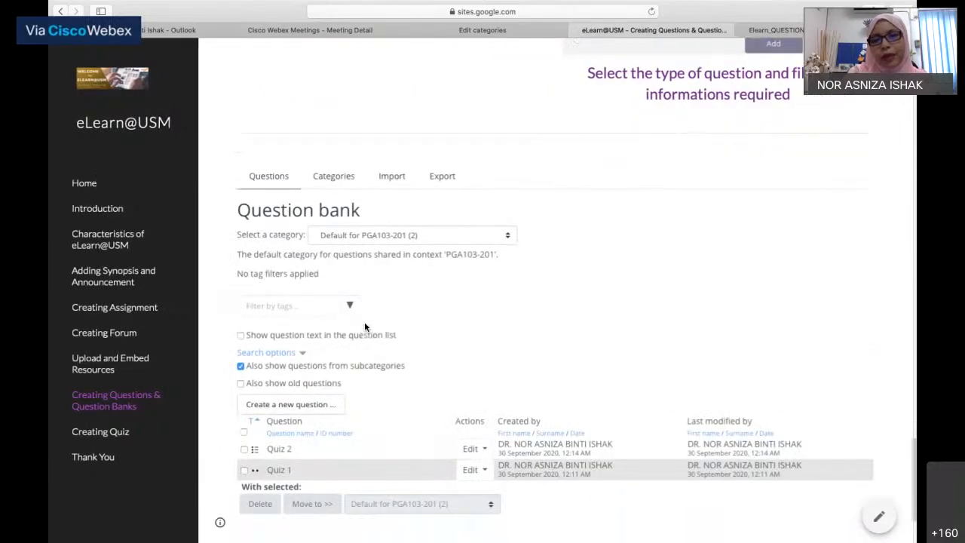
scroll(364, 326, up, 2)
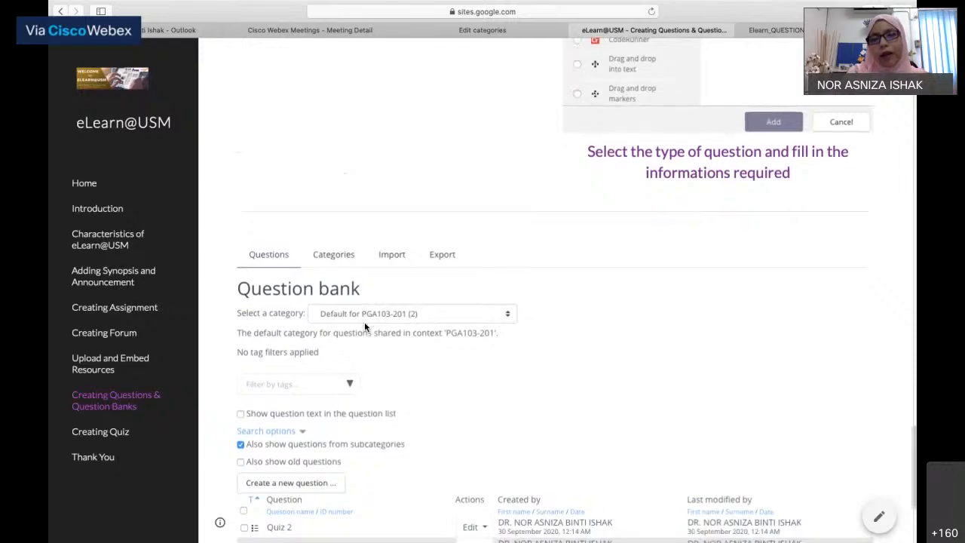
scroll(364, 327, down, 2)
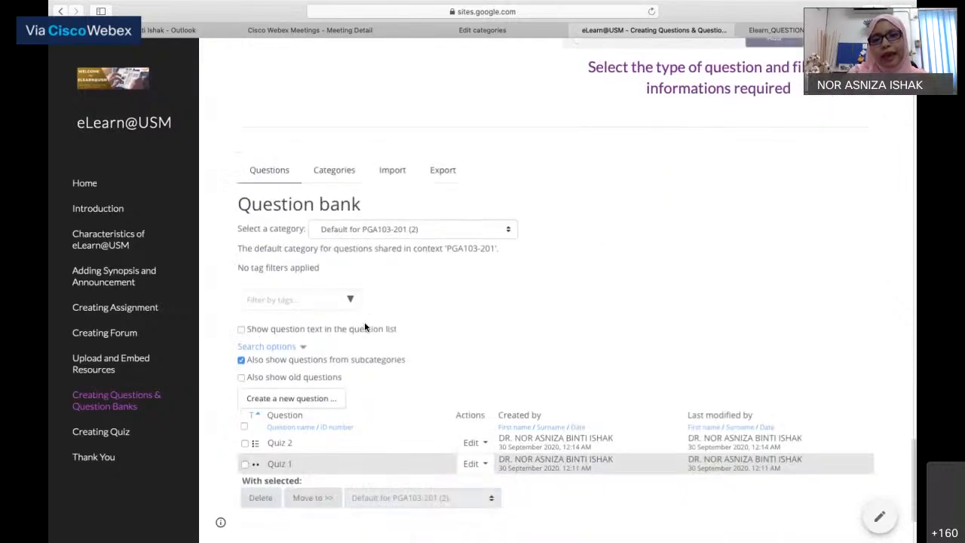
scroll(363, 327, down, 2)
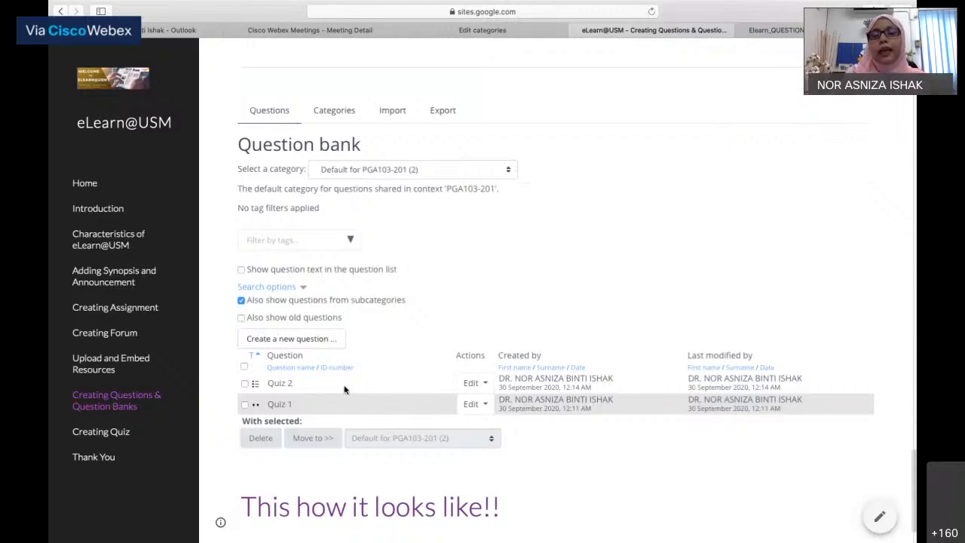
- Return to the PGA103 course on elearning.usm.my and open the question bank's Questions page from the full course administration
click(462, 36)
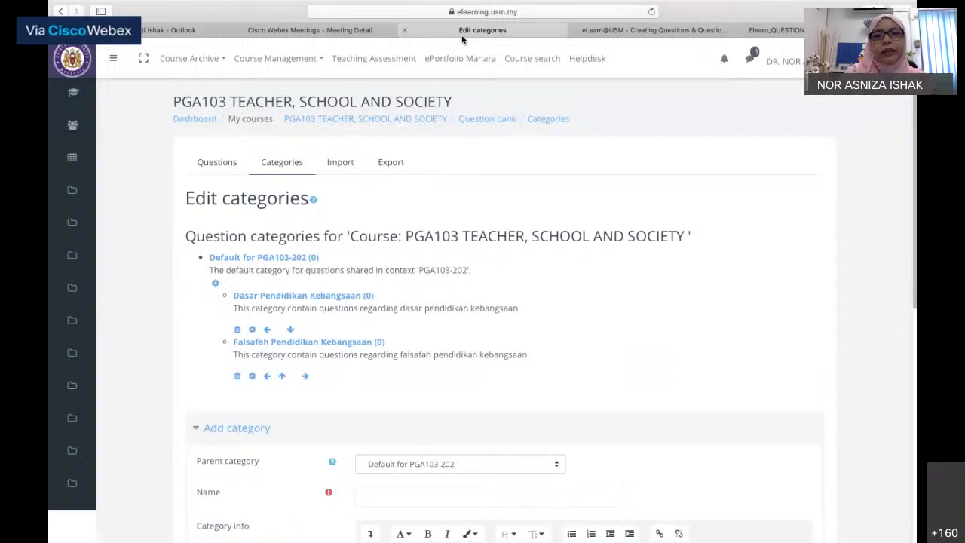
click(397, 121)
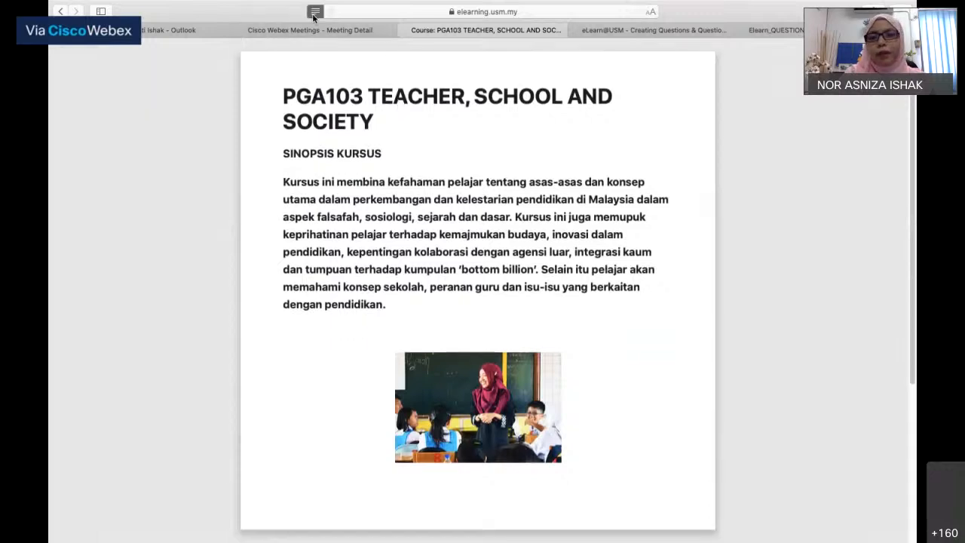
click(315, 11)
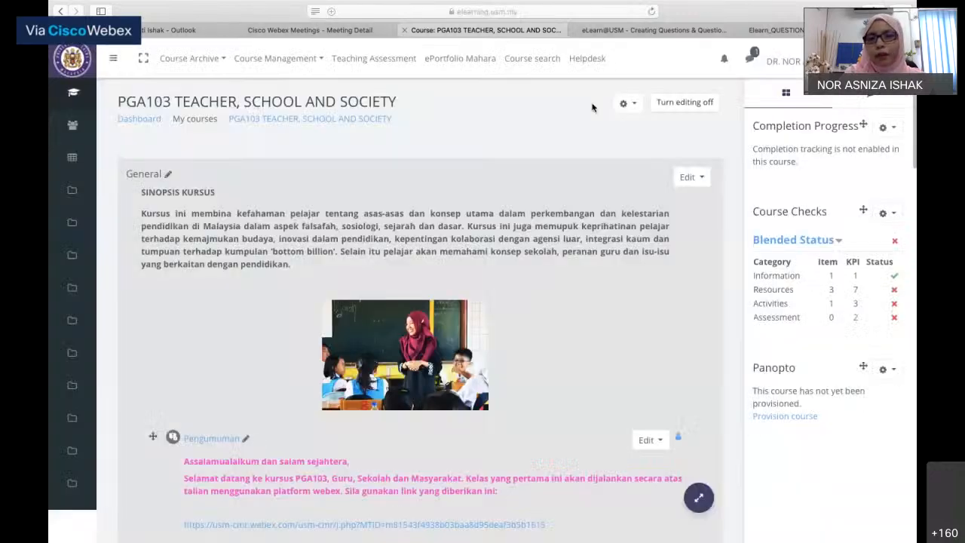
click(635, 105)
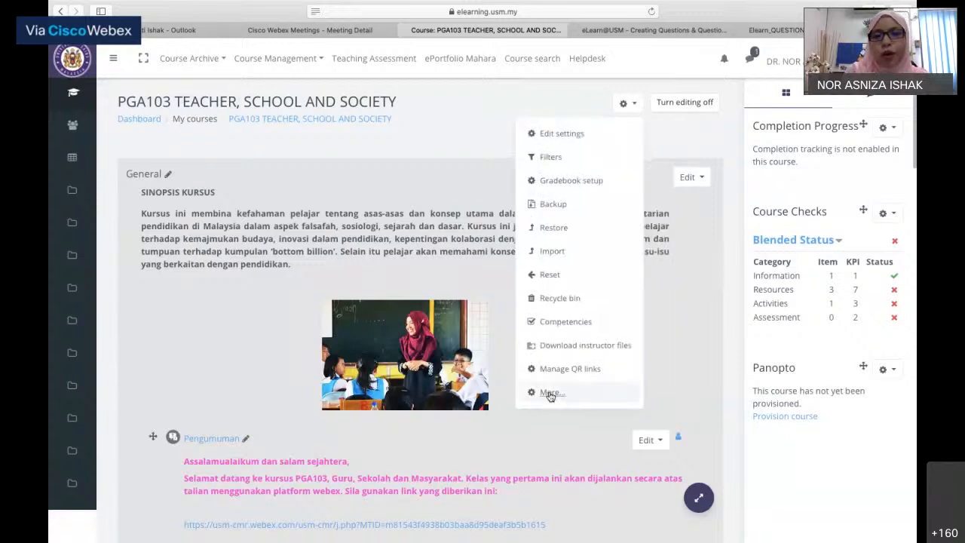
click(551, 394)
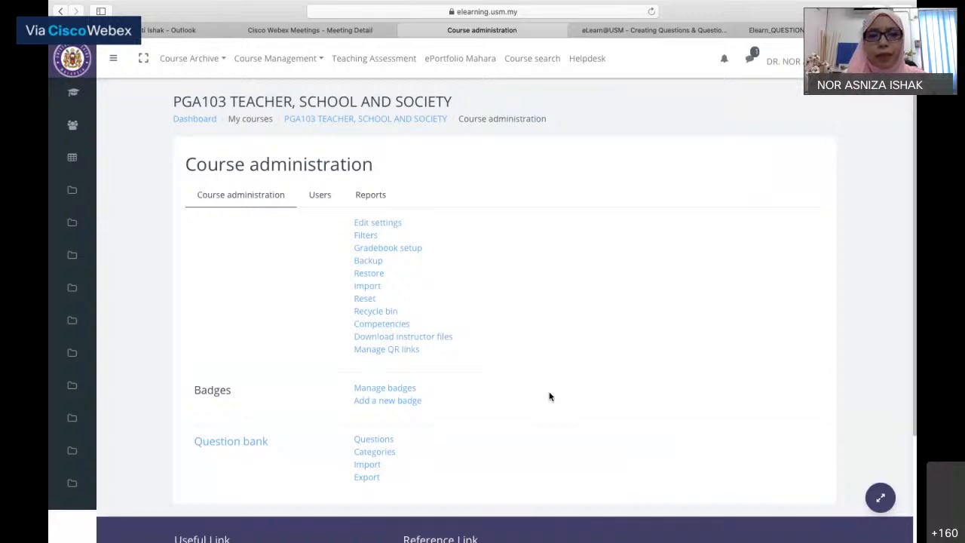
scroll(549, 397, down, 1)
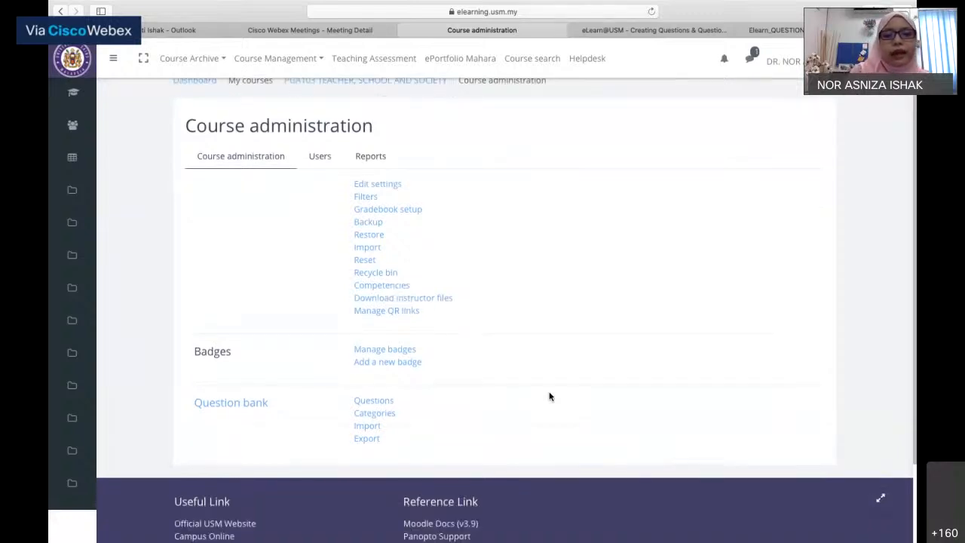
scroll(202, 359, down, 1)
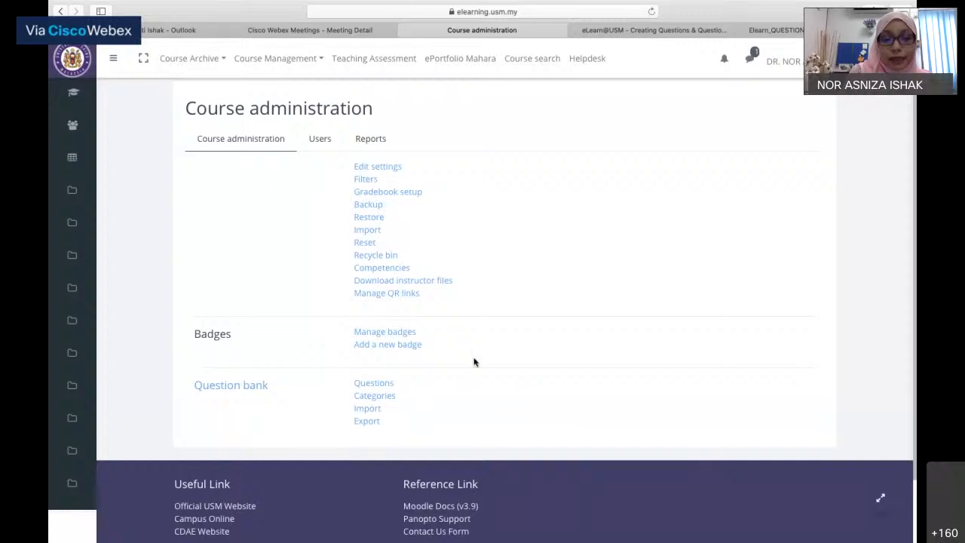
click(384, 389)
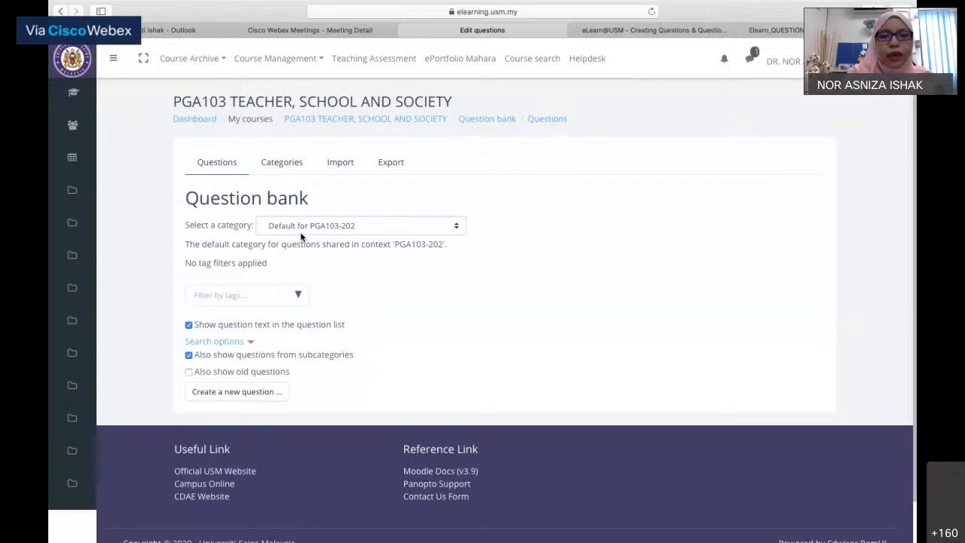
- Check the categories in the Word document Elearn_QUESTION BANK KUIZ PGA 103, and select Falsafah Pendidikan Kebangsaan as the question bank category
click(455, 229)
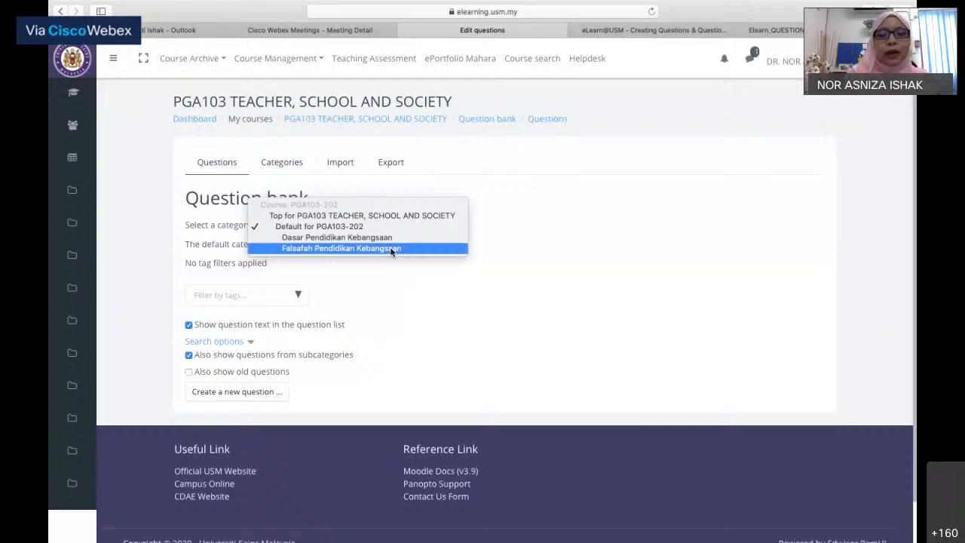
key(super+Tab)
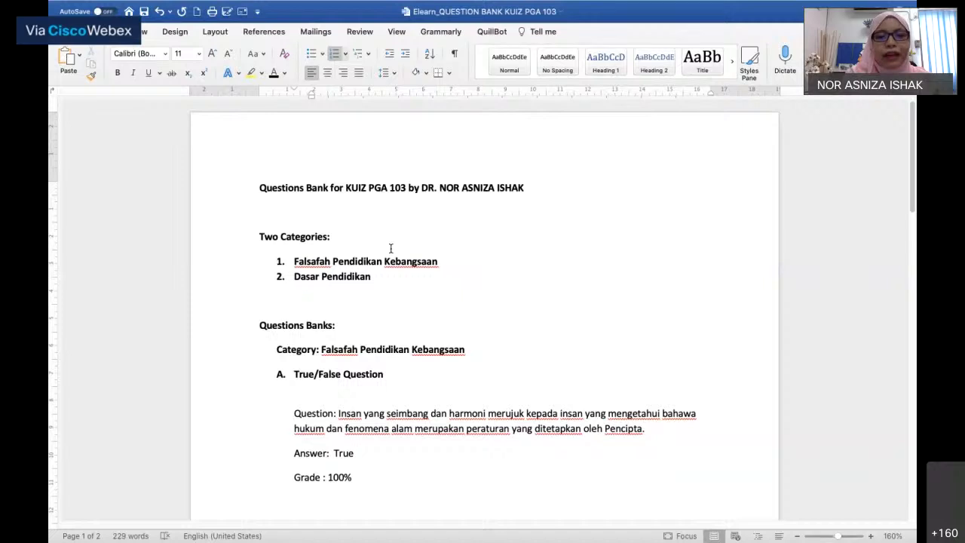
key(super+Tab)
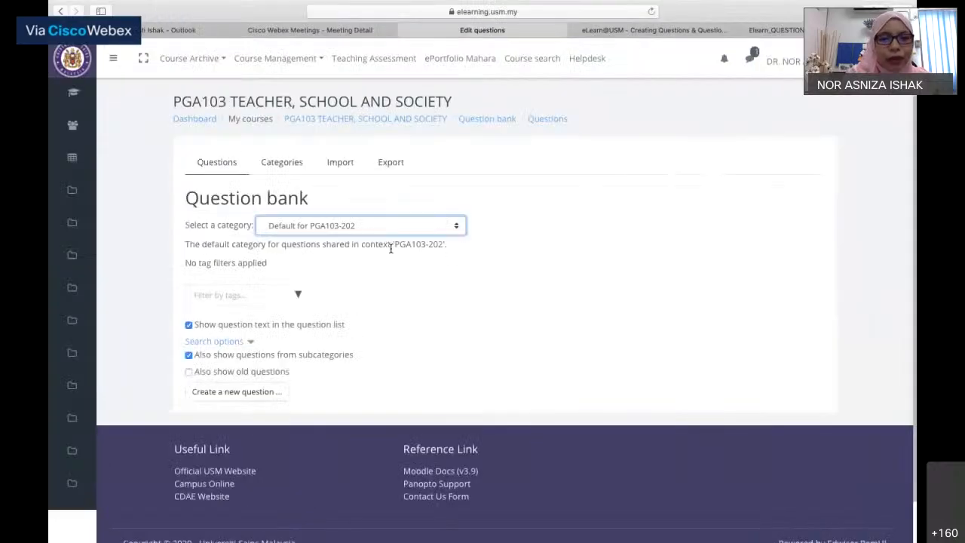
click(456, 227)
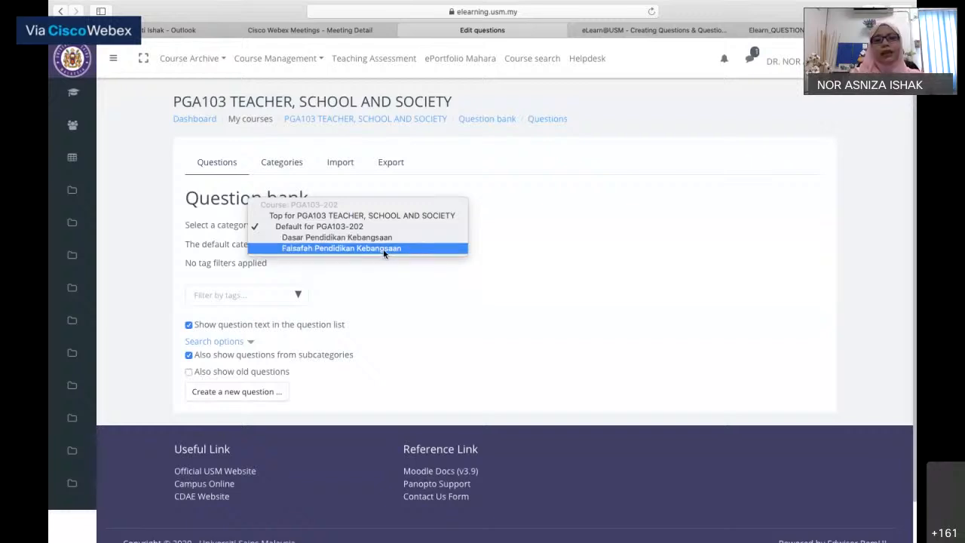
click(383, 248)
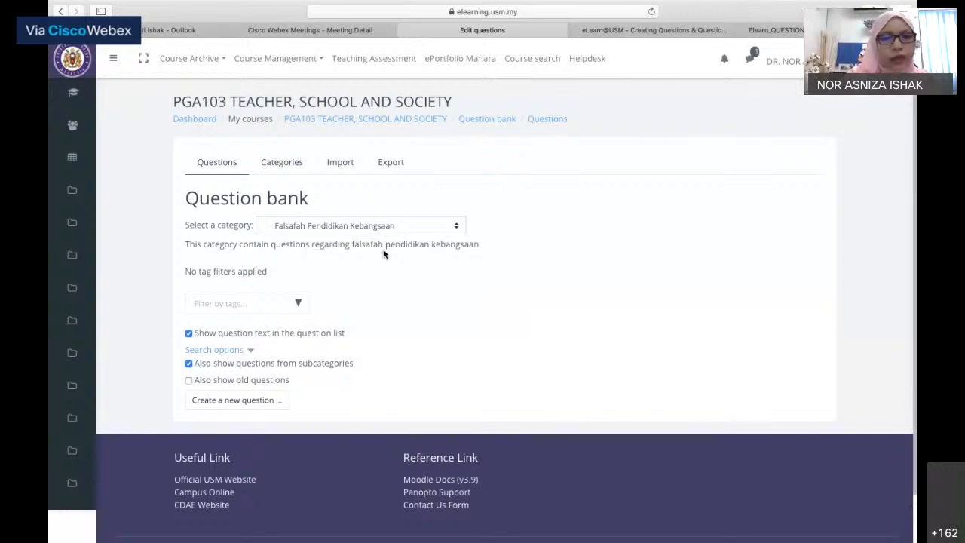
scroll(383, 253, down, 1)
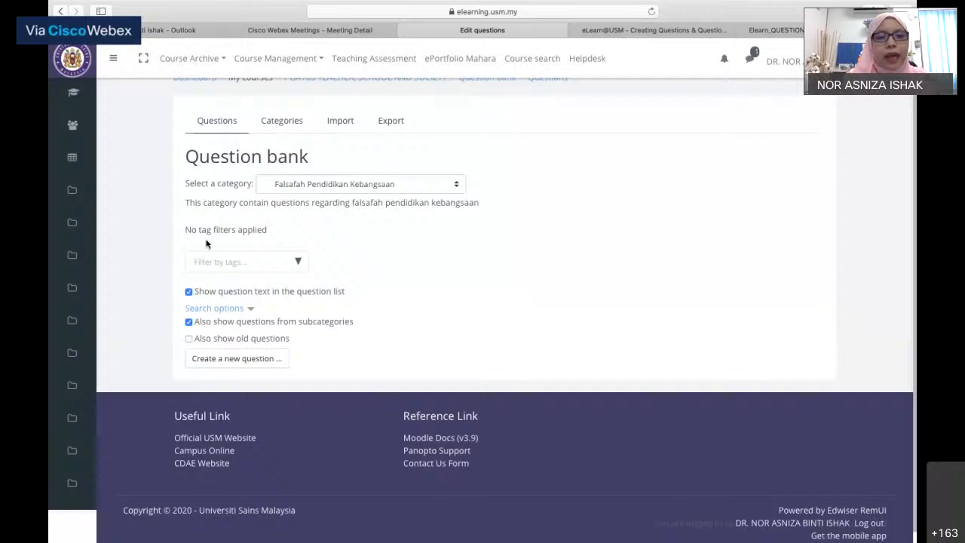
click(298, 262)
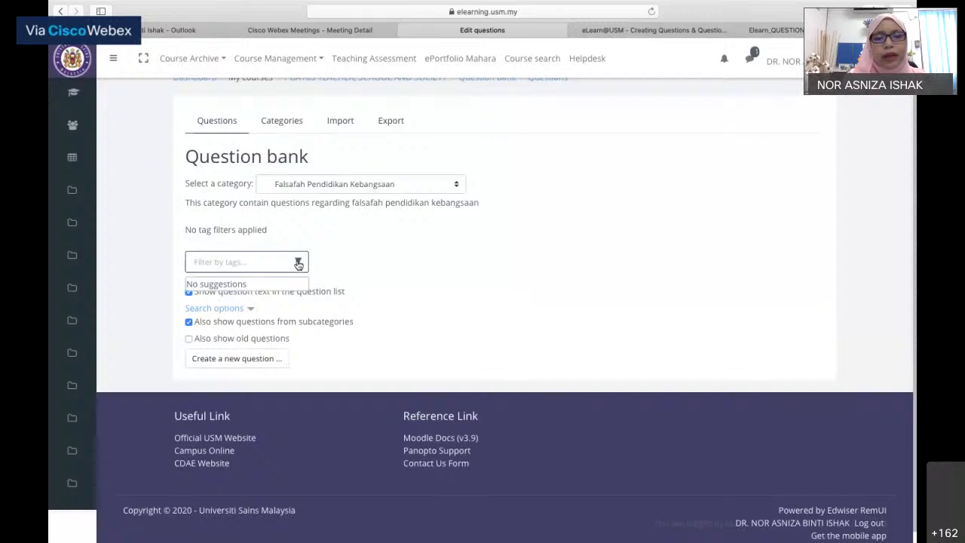
click(337, 272)
scroll(337, 272, down, 1)
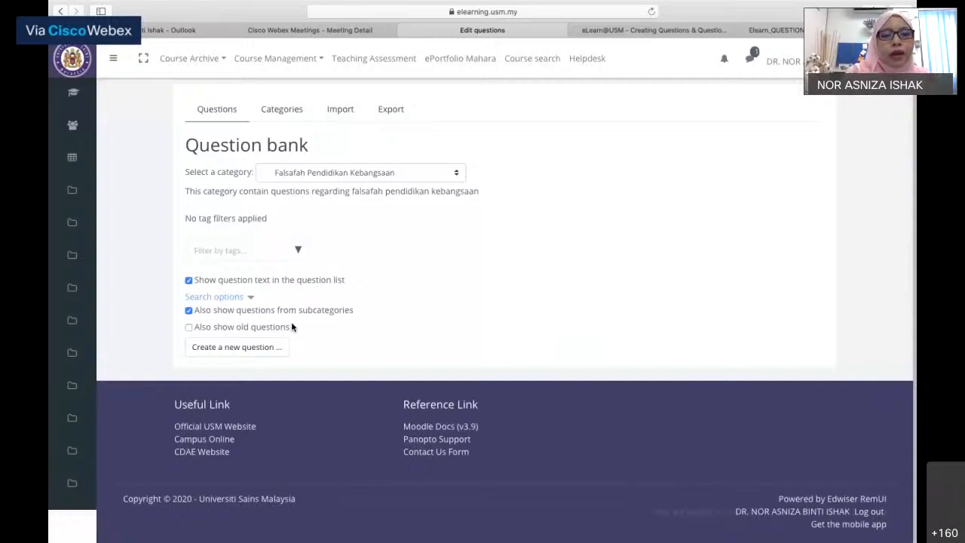
- Check the first question's type in the Word document Elearn_QUESTION BANK KUIZ PGA 103 and start adding a True/False question to the question bank
click(237, 348)
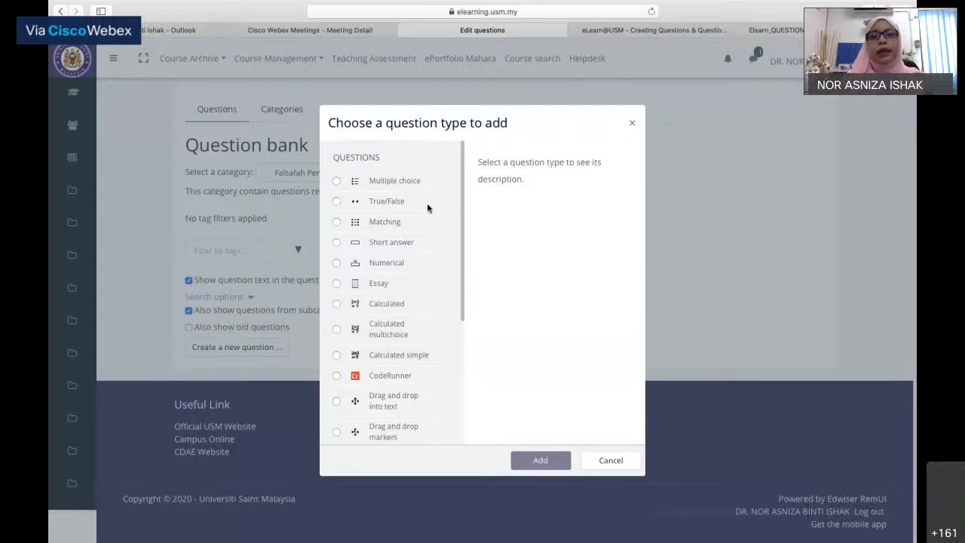
key(ctrl+Right)
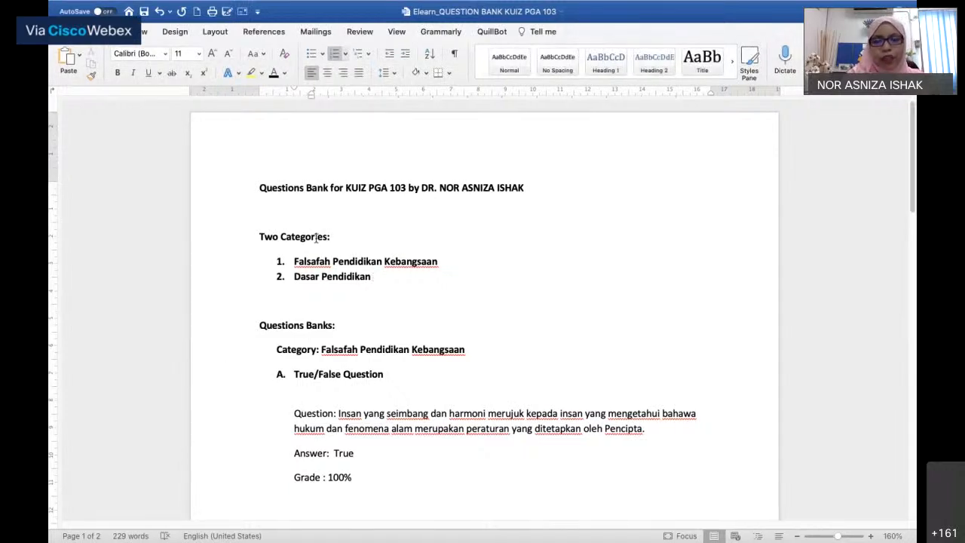
scroll(356, 363, down, 2)
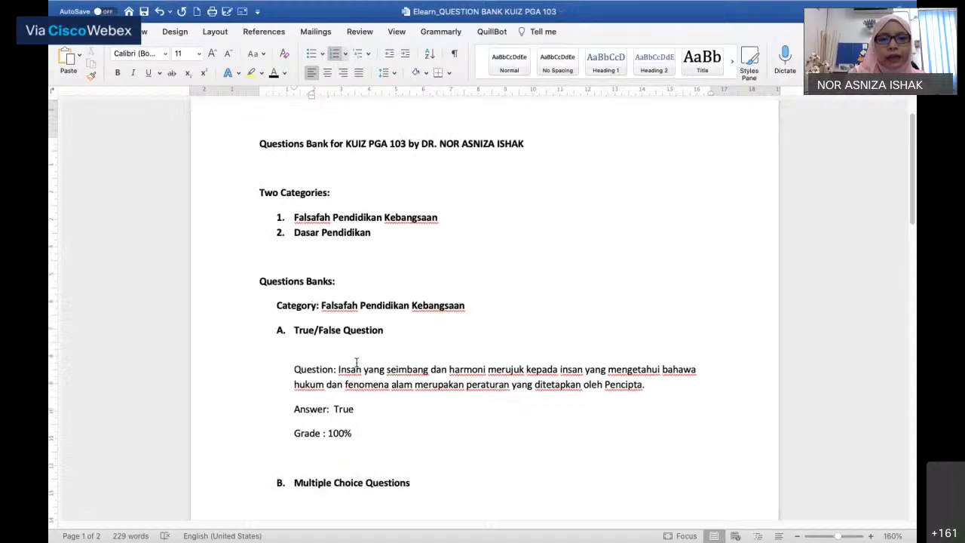
scroll(357, 364, down, 1)
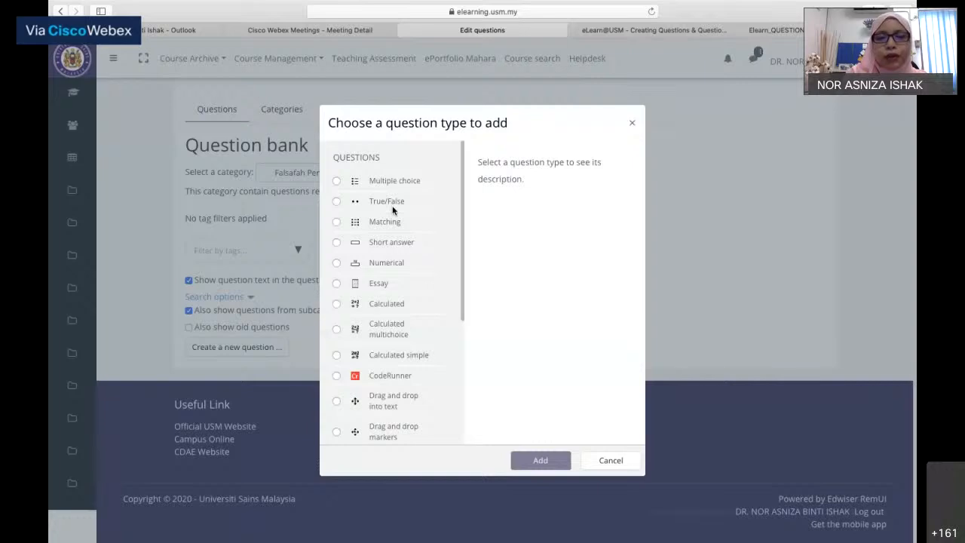
click(388, 205)
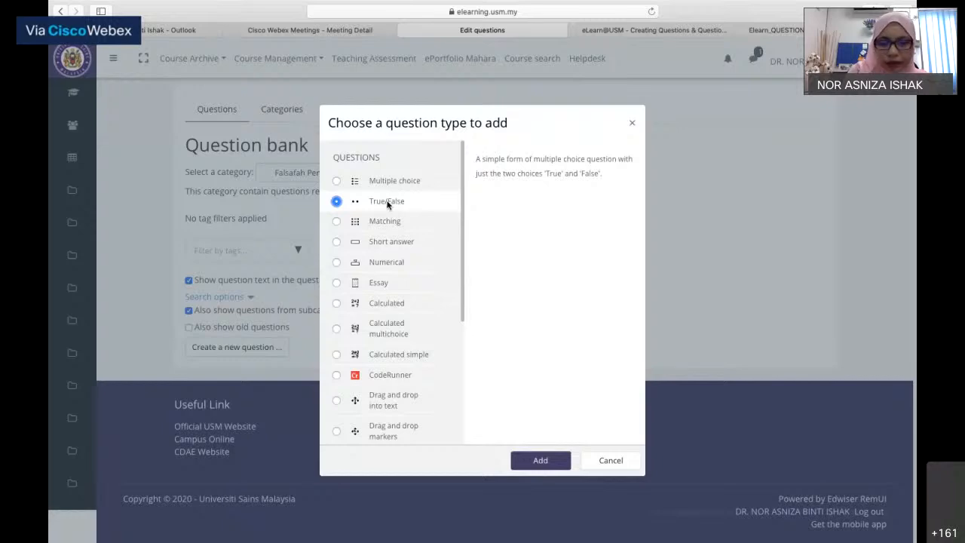
click(541, 468)
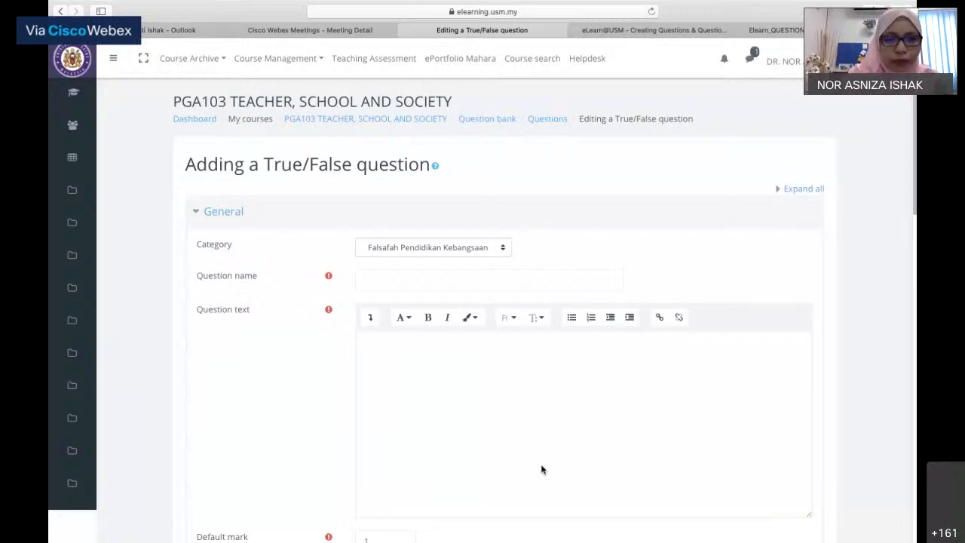
- Keep Falsafah Pendidikan Kebangsaan as the question's category and name the question "Soalan 1 FPK"
scroll(541, 468, down, 1)
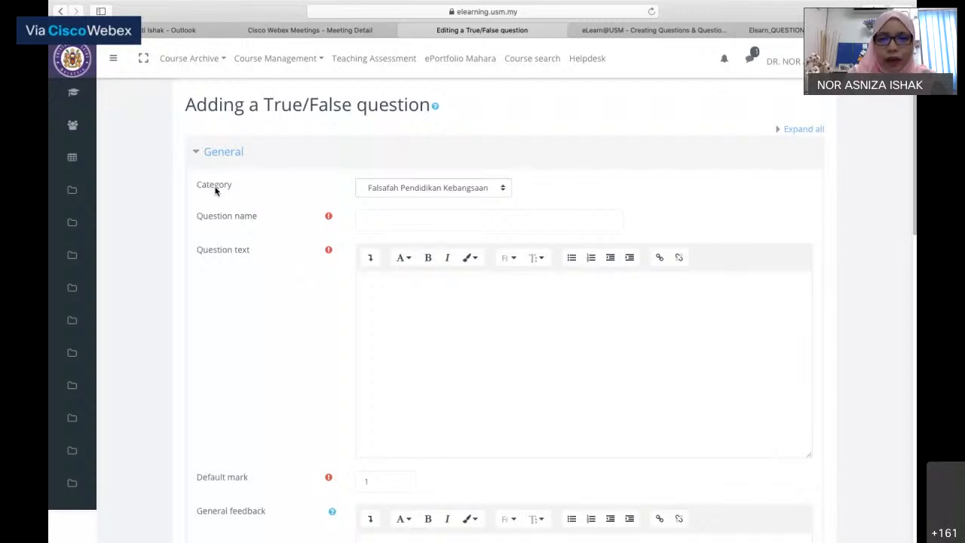
click(505, 190)
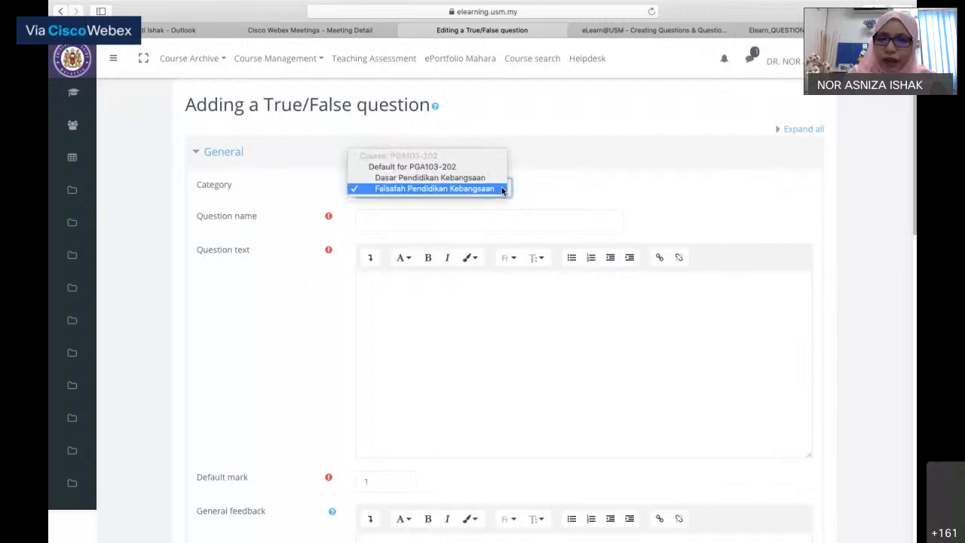
click(467, 189)
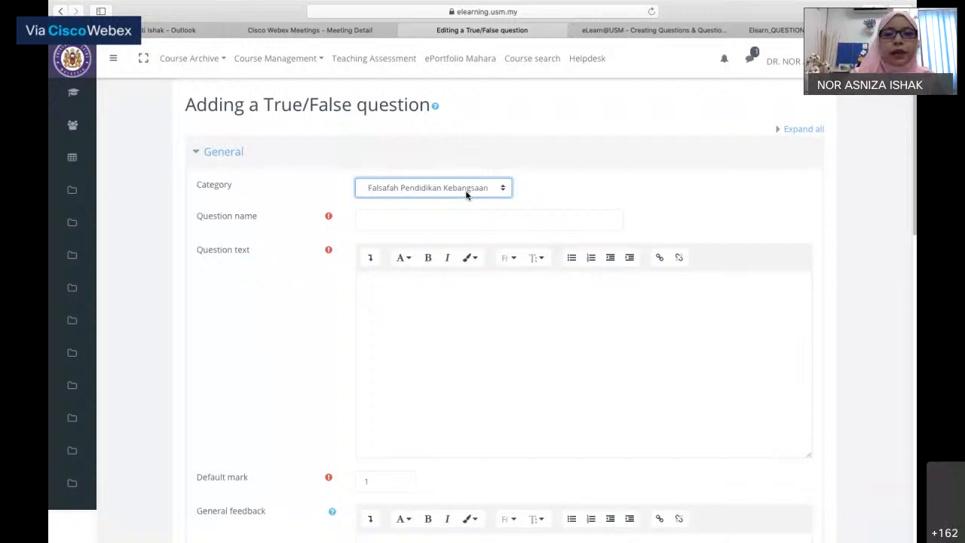
click(451, 219)
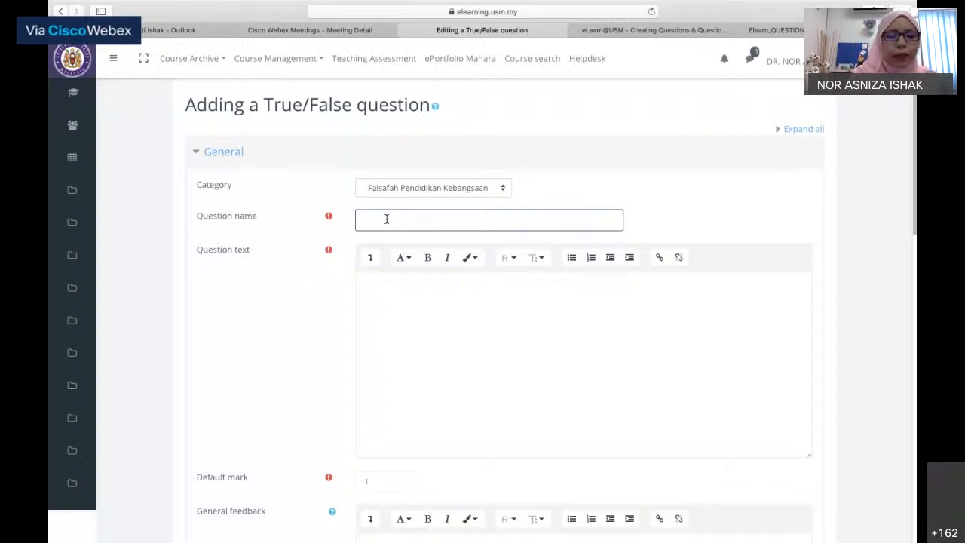
text(So)
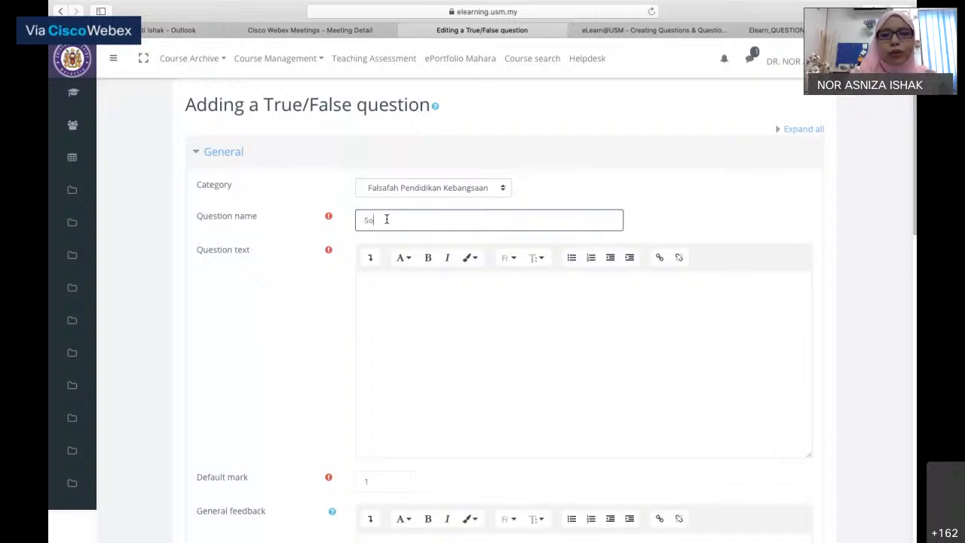
text(alan 1 )
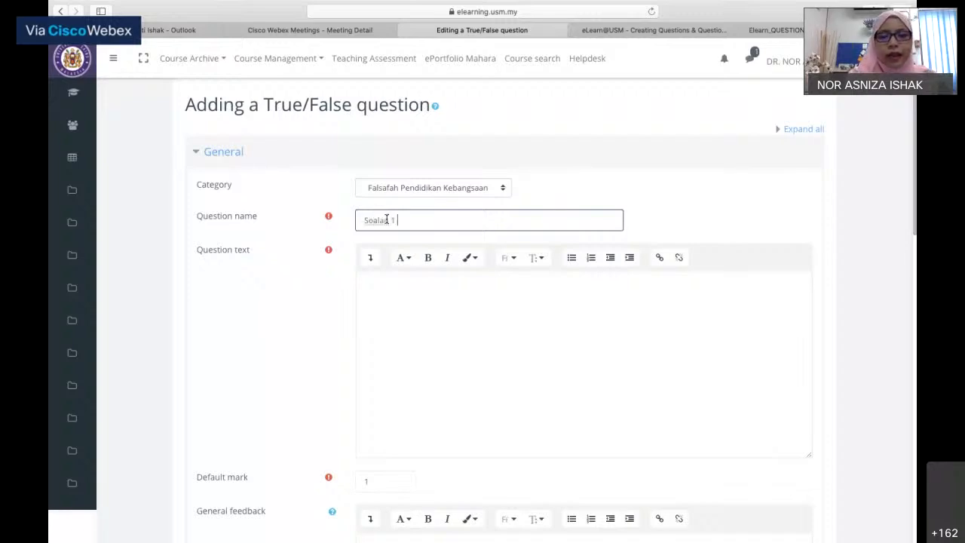
text(FPK)
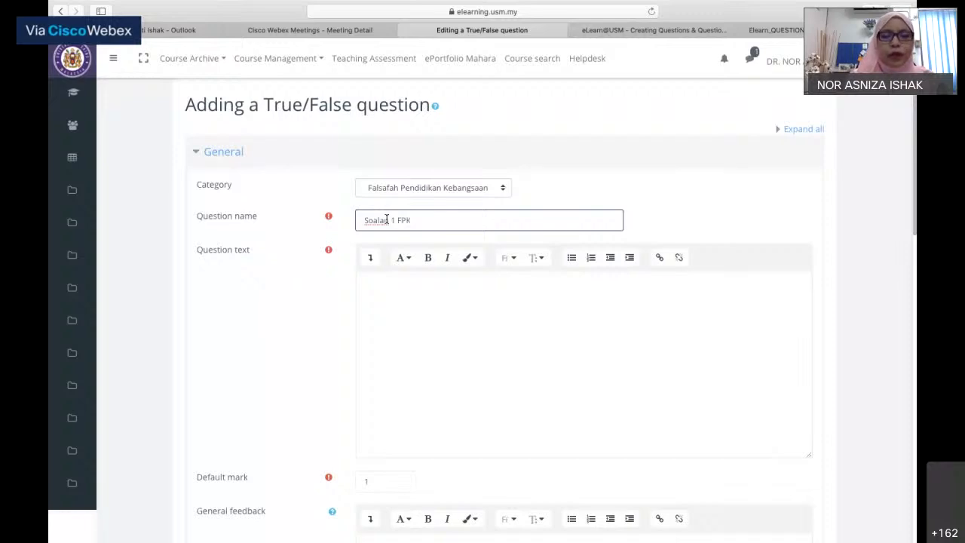
- Copy the True/False question beginning "Insan yang seimbang dan harmoni" from the Word document and paste it as the question text
click(403, 291)
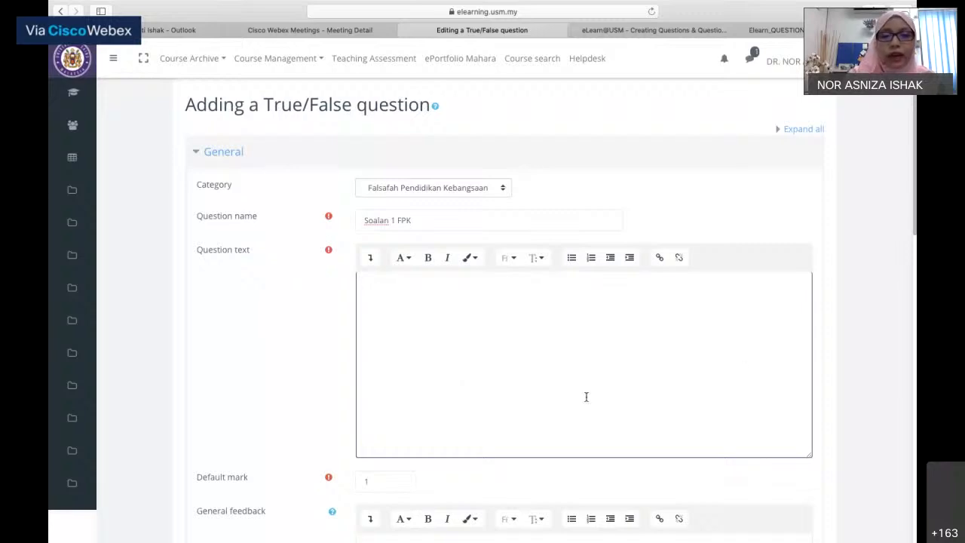
key(ctrl+Right)
key(ctrl+Right)
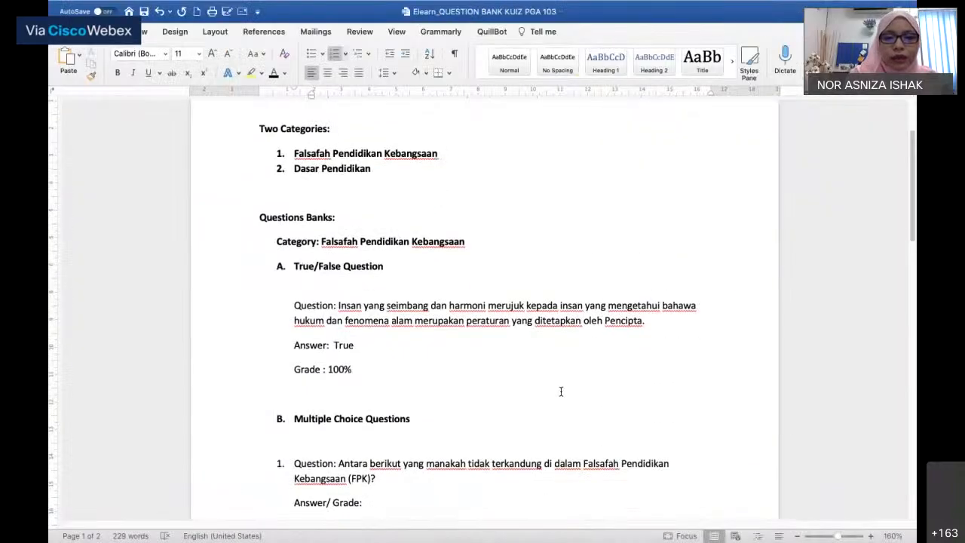
drag(338, 305, 655, 326)
key(super+c)
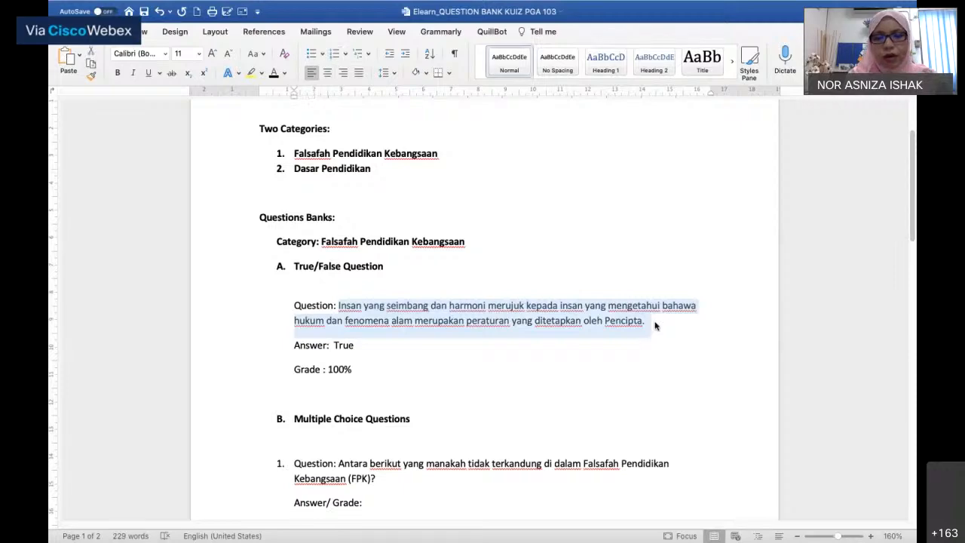
key(ctrl+Left)
key(ctrl+Left)
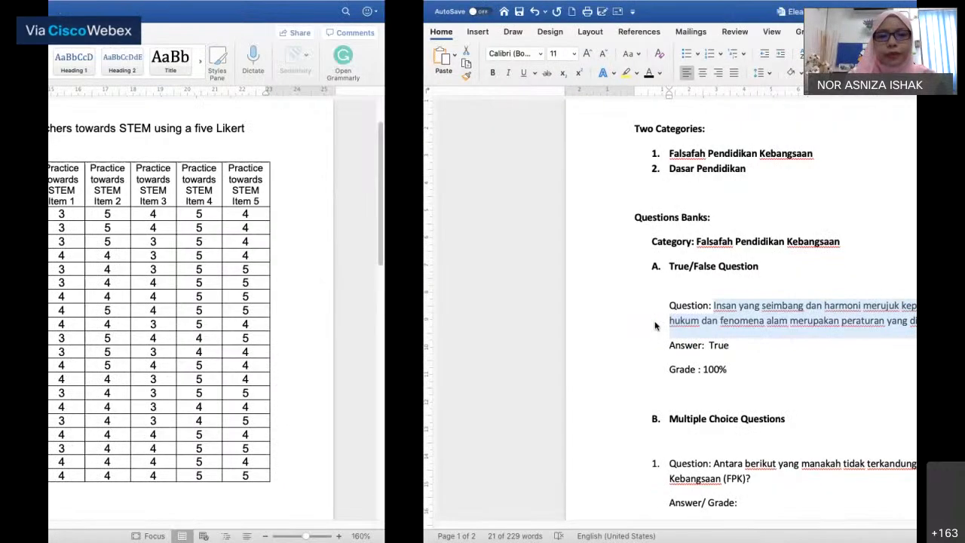
click(547, 301)
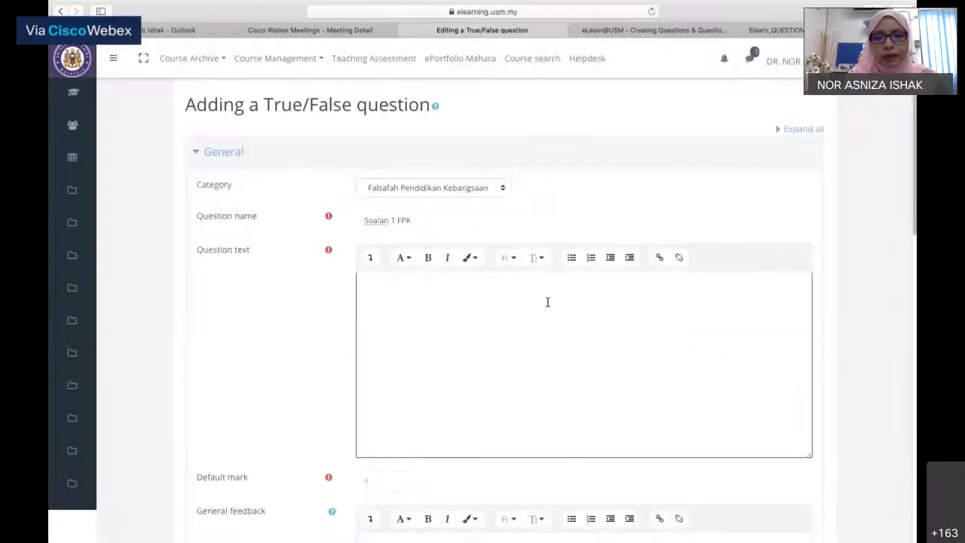
key(super+v)
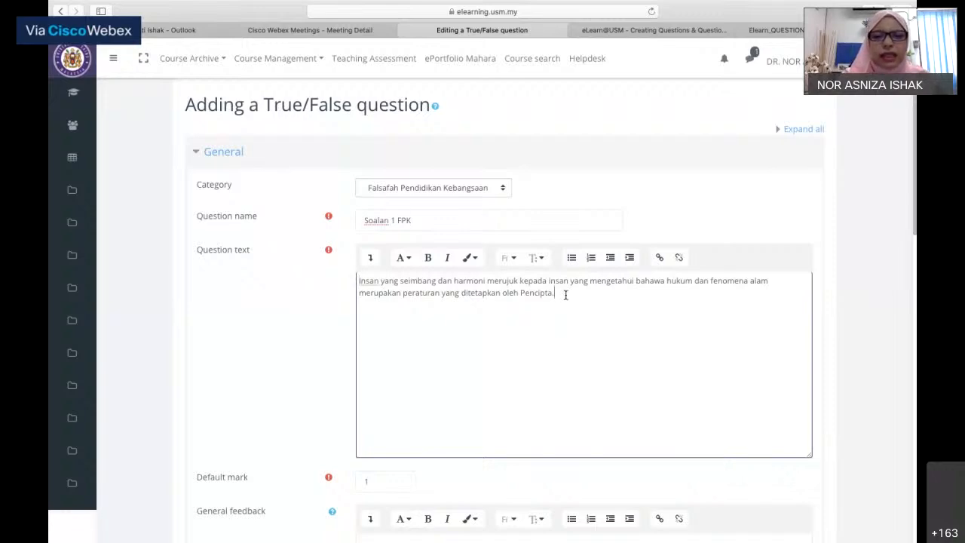
- Format the entire question text as bold and set its font size to large
drag(564, 293, 354, 282)
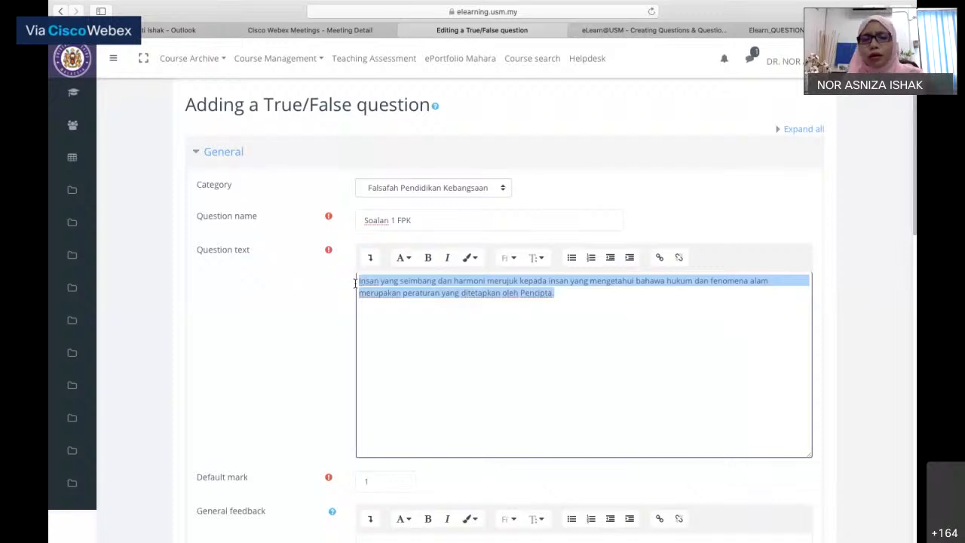
click(427, 257)
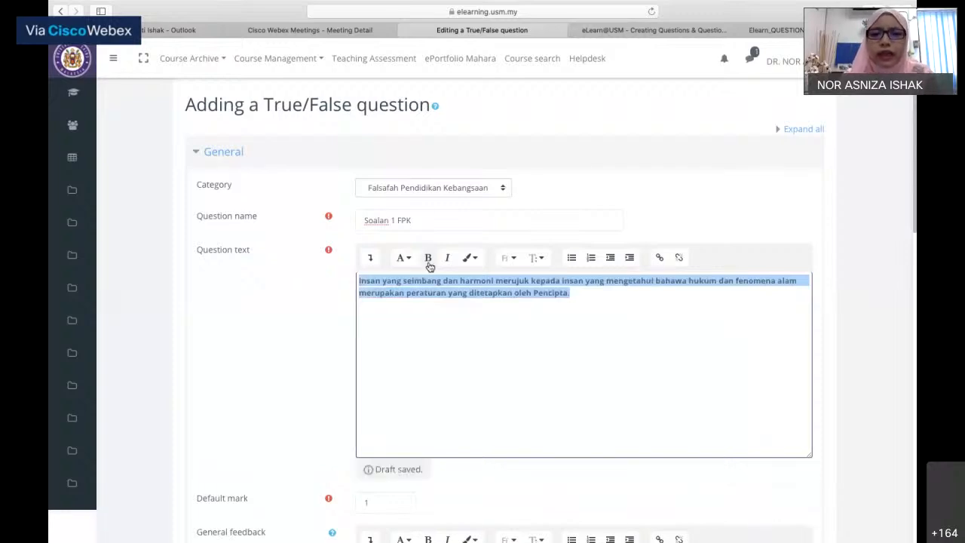
click(543, 258)
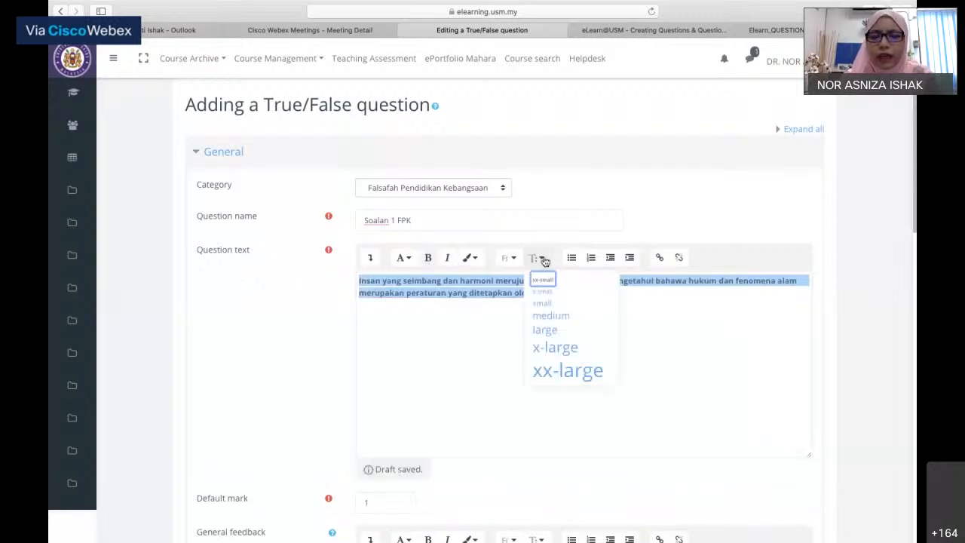
click(545, 331)
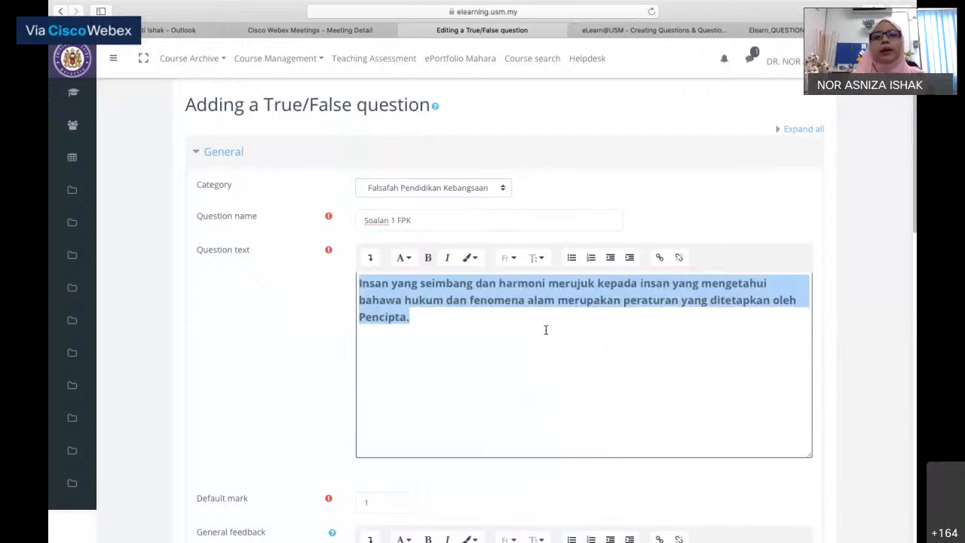
click(473, 393)
- Review the True/False question's default mark, general feedback, ID number, correct answer and response feedback fields
scroll(472, 396, down, 1)
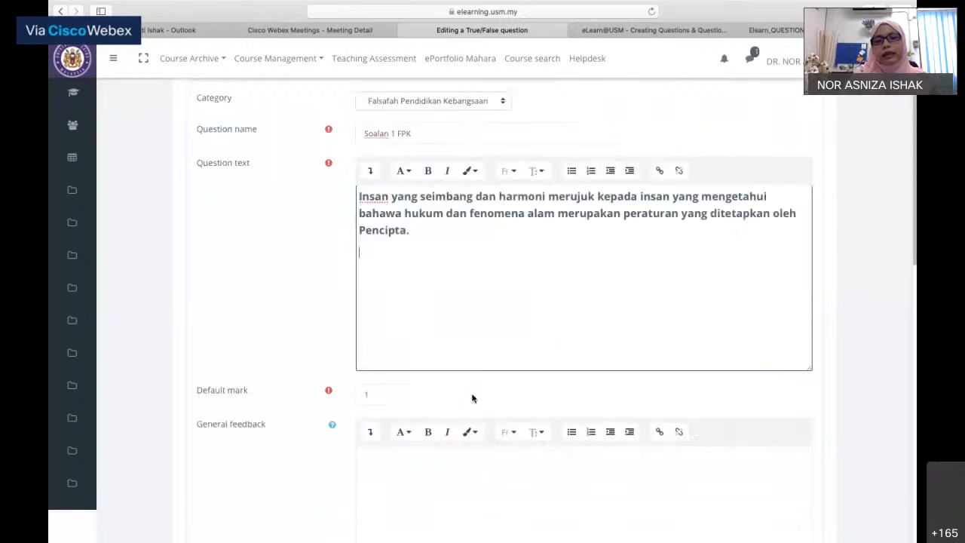
click(472, 398)
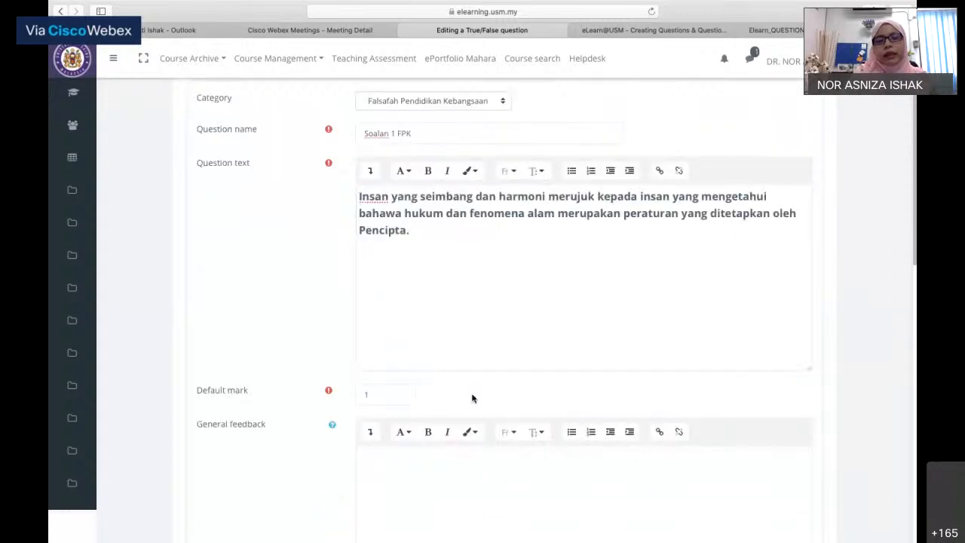
click(400, 395)
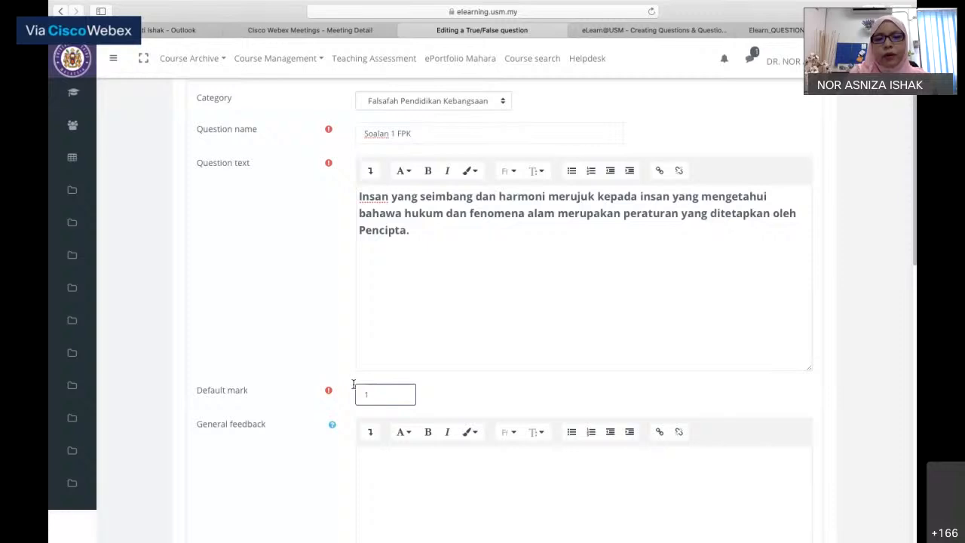
click(328, 391)
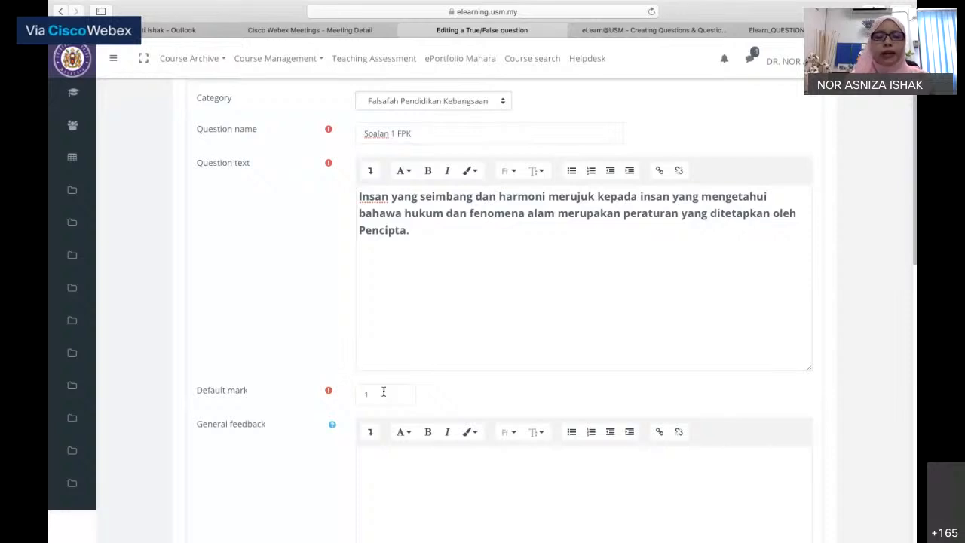
scroll(383, 391, down, 5)
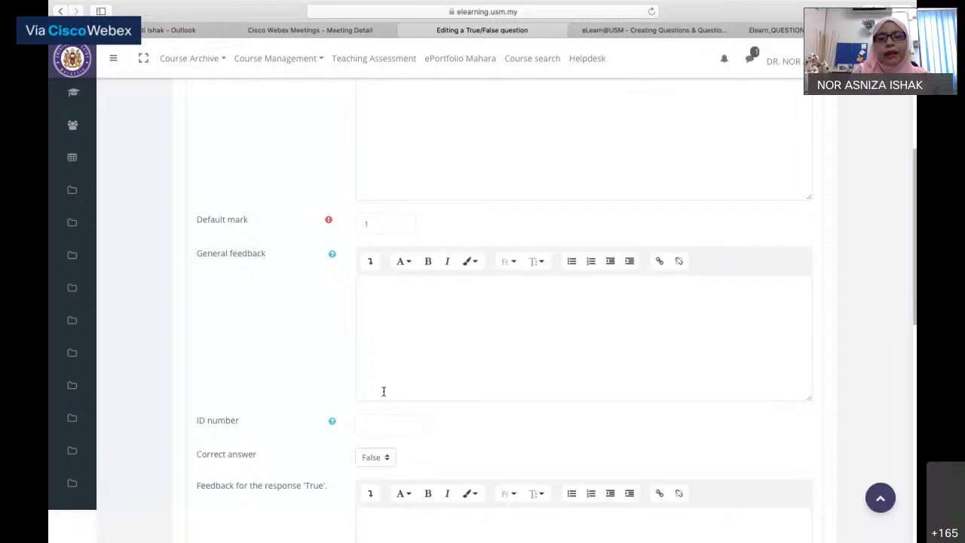
click(418, 300)
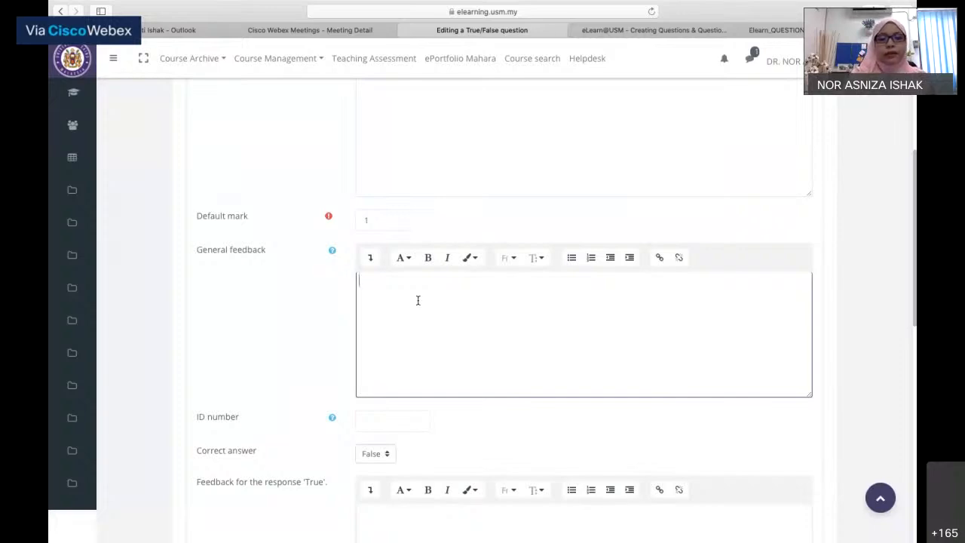
scroll(418, 300, down, 2)
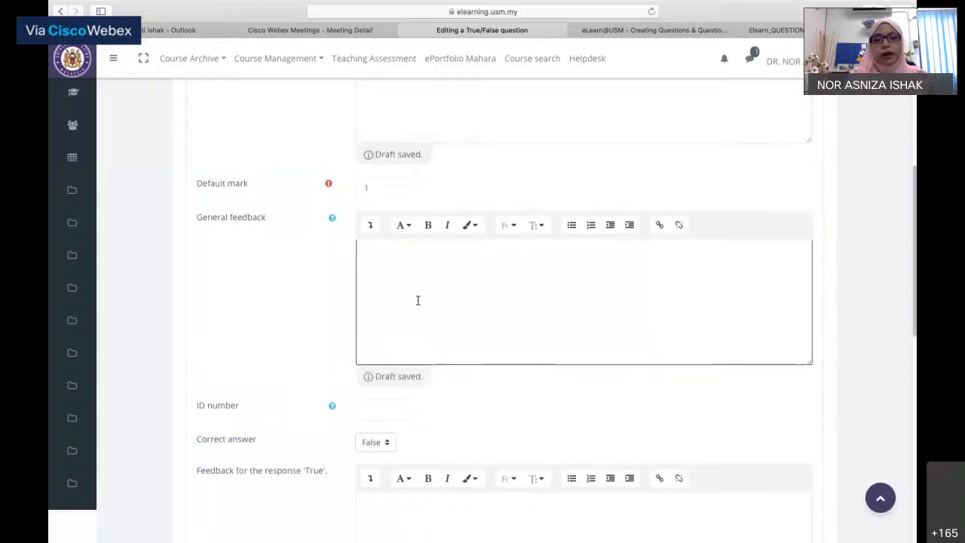
scroll(394, 374, down, 1)
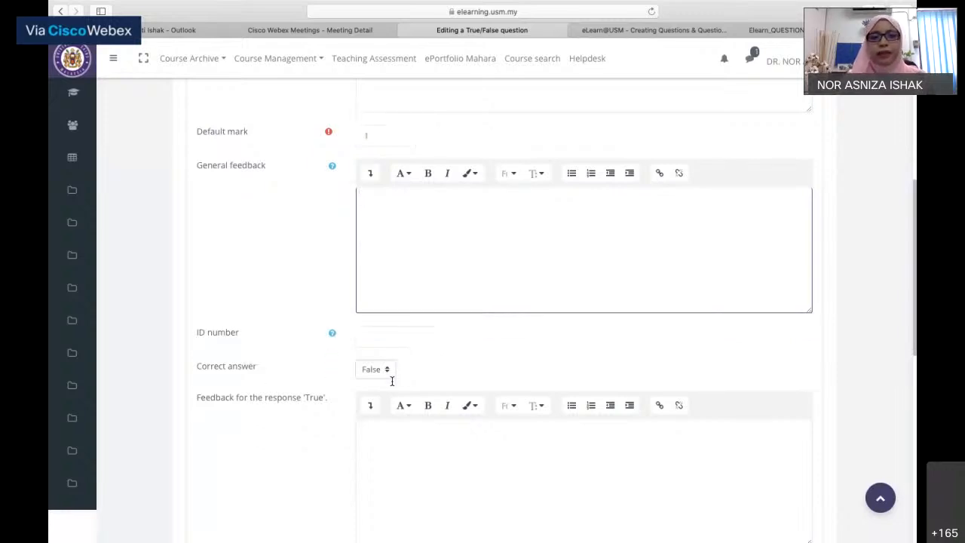
scroll(392, 380, down, 1)
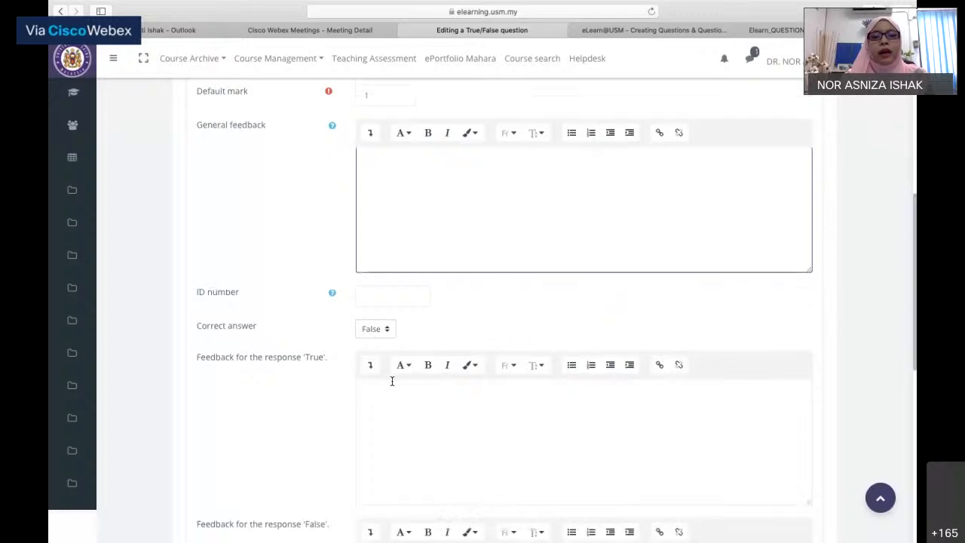
scroll(392, 381, down, 1)
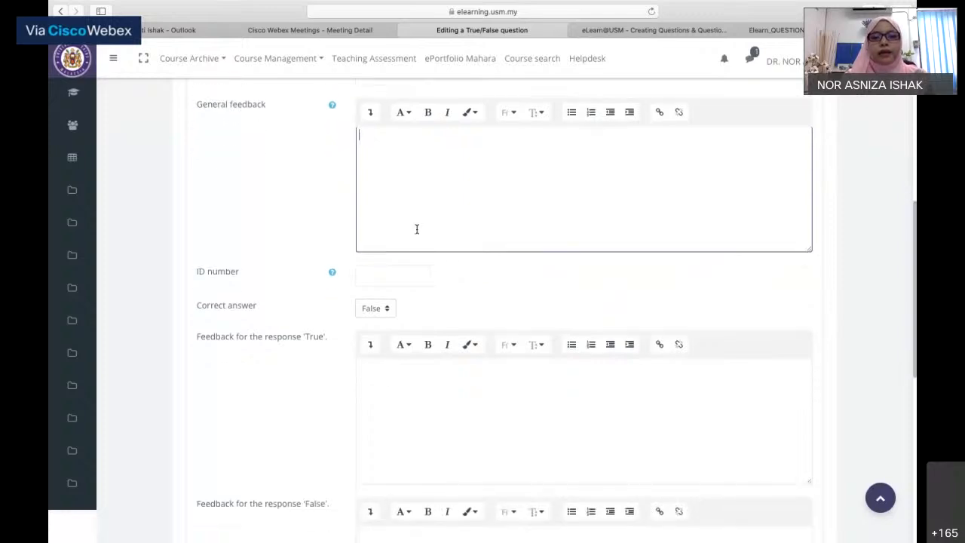
- Examine the choices offered for the correct answer, the two response feedback fields and the question text of Soalan 1 FPK
scroll(416, 228, down, 1)
scroll(416, 228, down, 1)
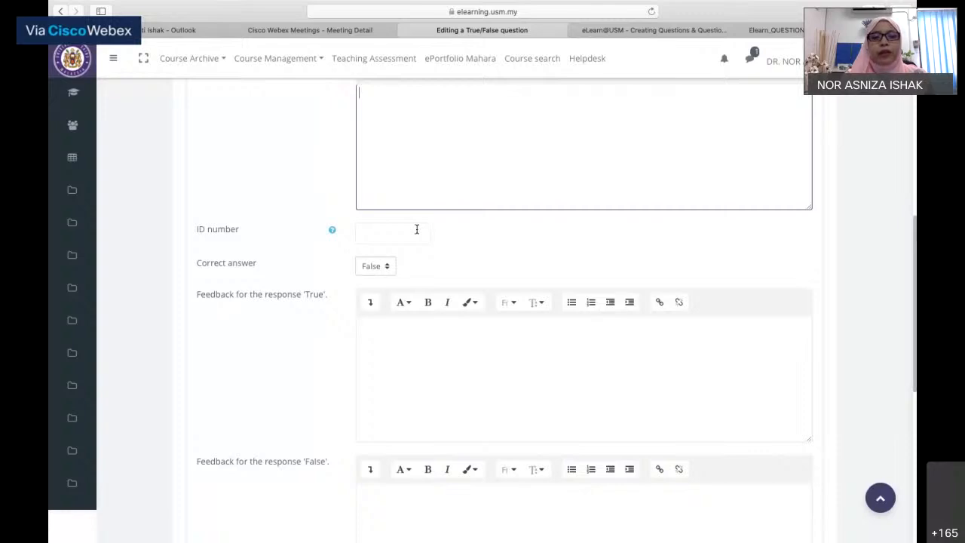
scroll(416, 228, up, 1)
scroll(416, 228, down, 5)
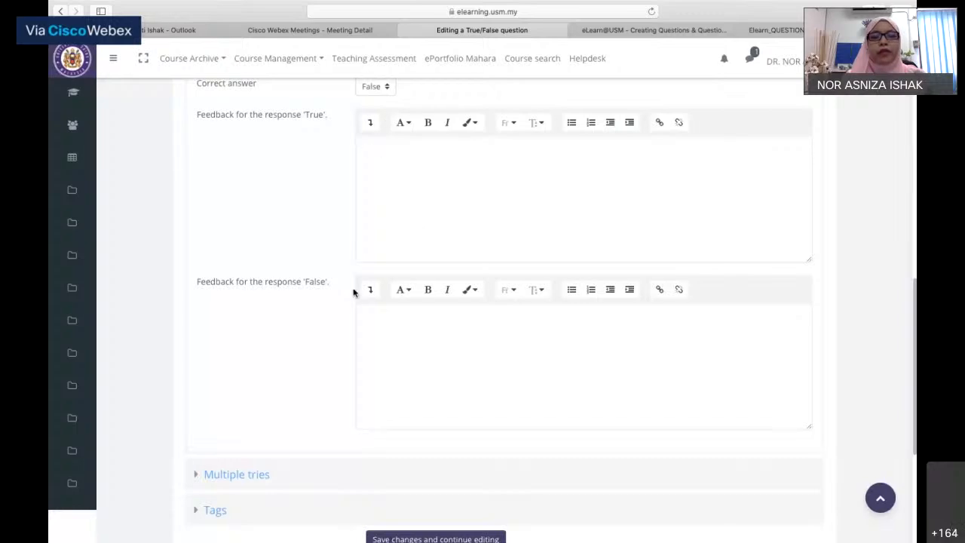
scroll(409, 224, up, 1)
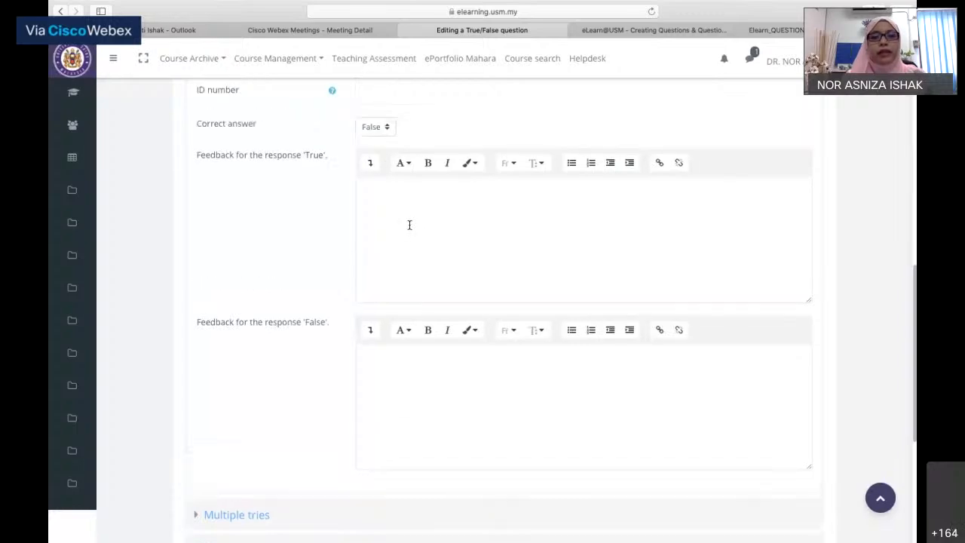
scroll(409, 225, up, 2)
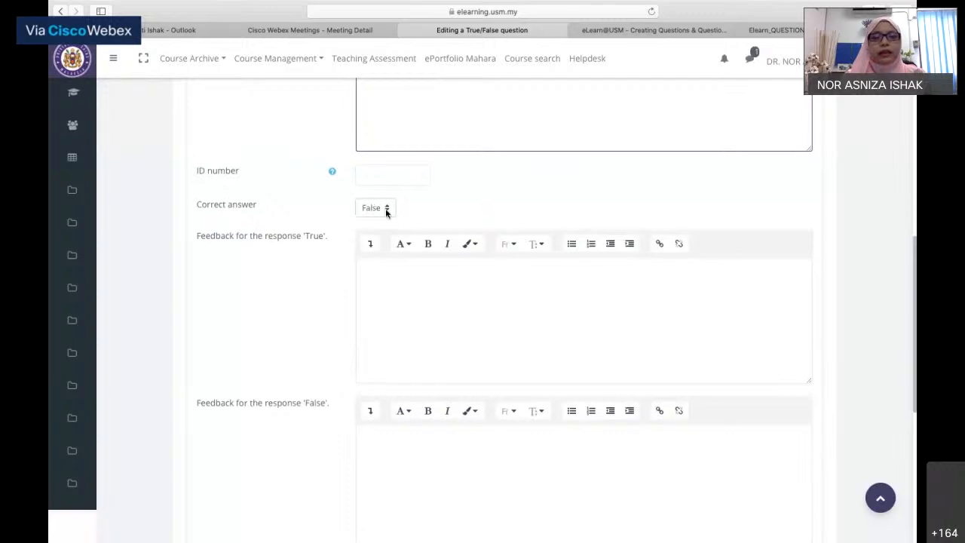
click(386, 213)
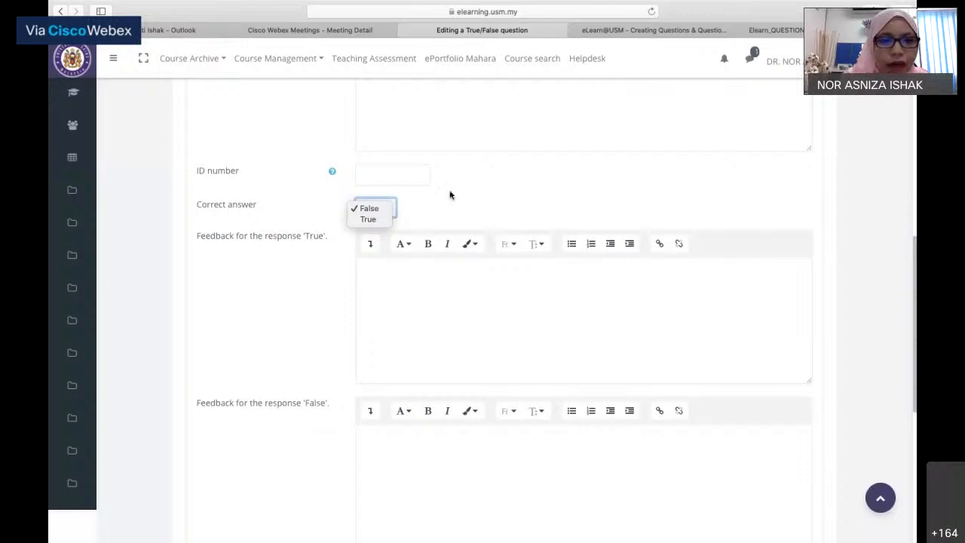
click(245, 212)
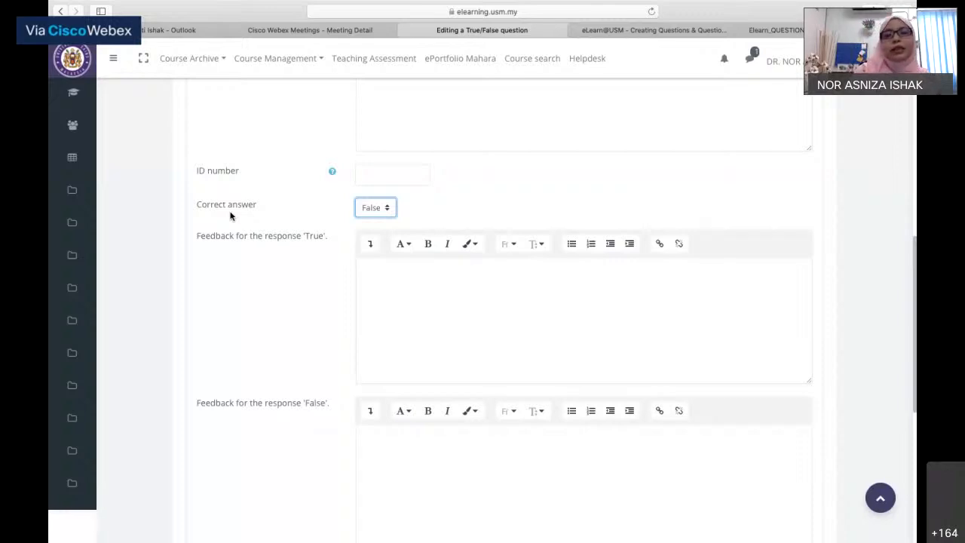
scroll(428, 110, up, 3)
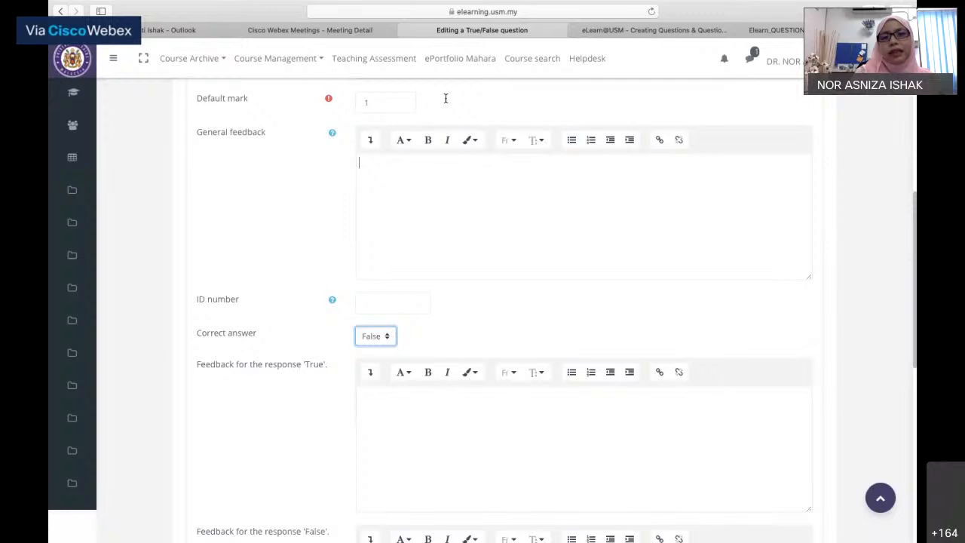
scroll(445, 99, up, 5)
scroll(452, 151, up, 1)
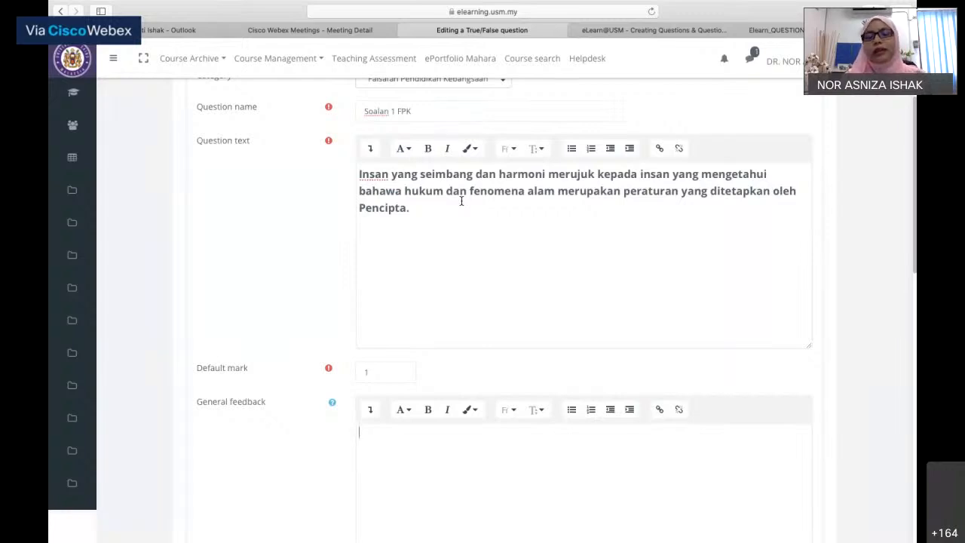
- Check the True/False question's answer in the Word document and set the correct answer to True in the question form
key(ctrl+Right)
key(ctrl+Right)
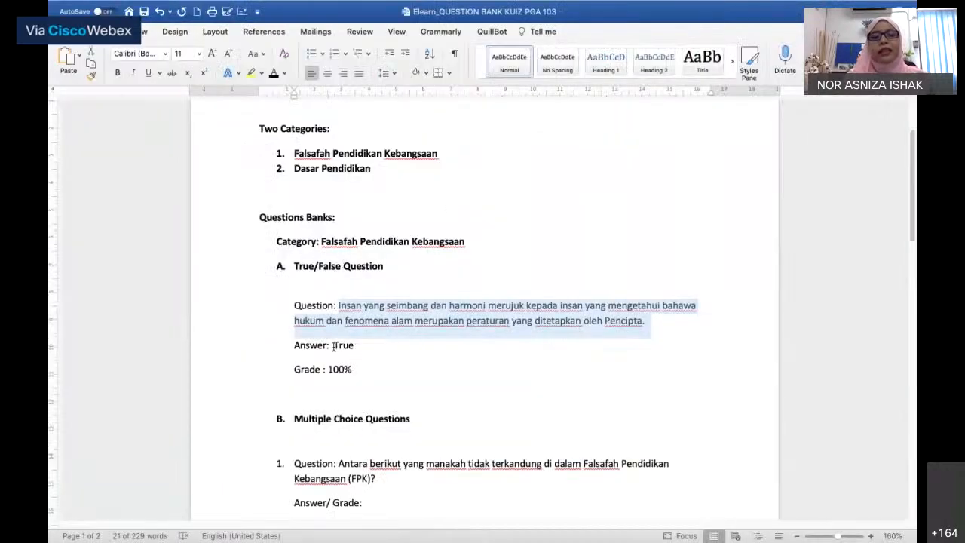
key(ctrl+Left)
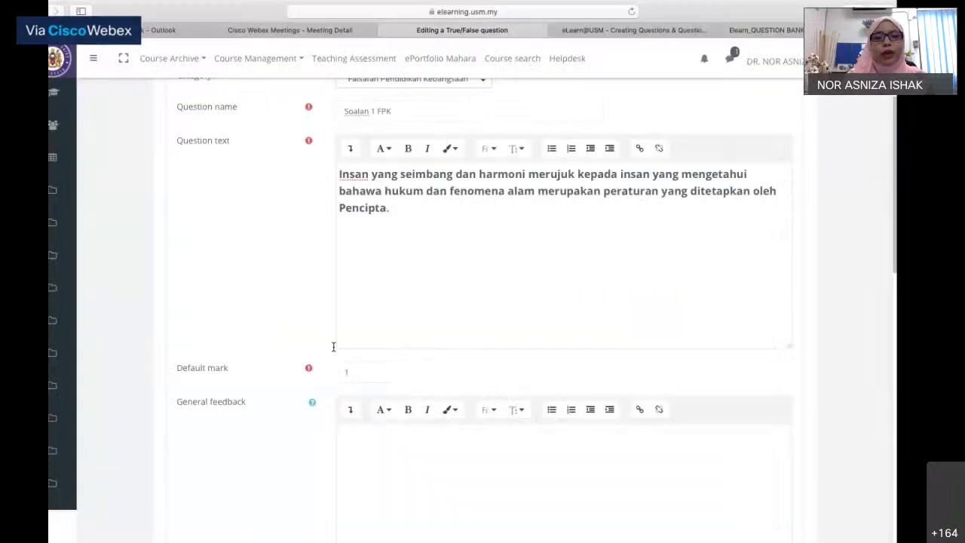
scroll(412, 389, down, 5)
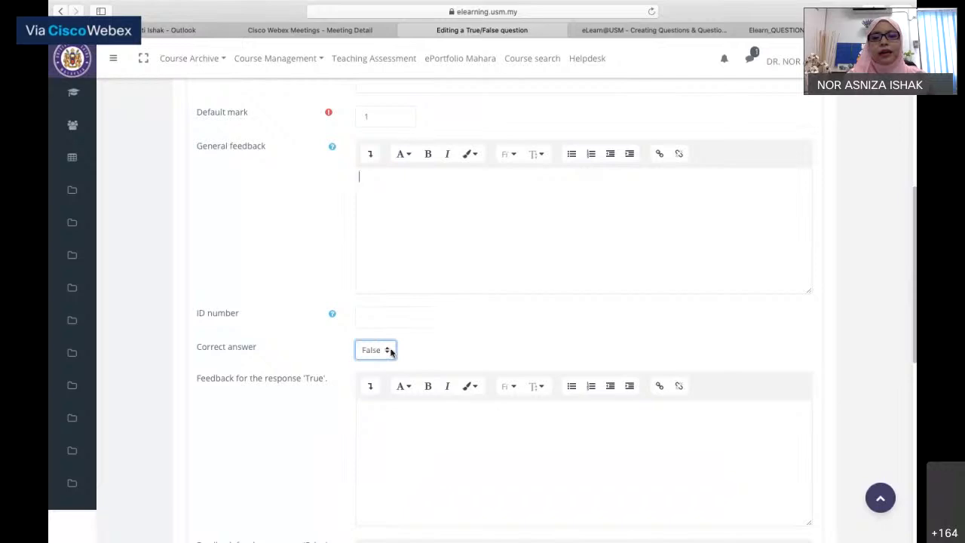
click(390, 352)
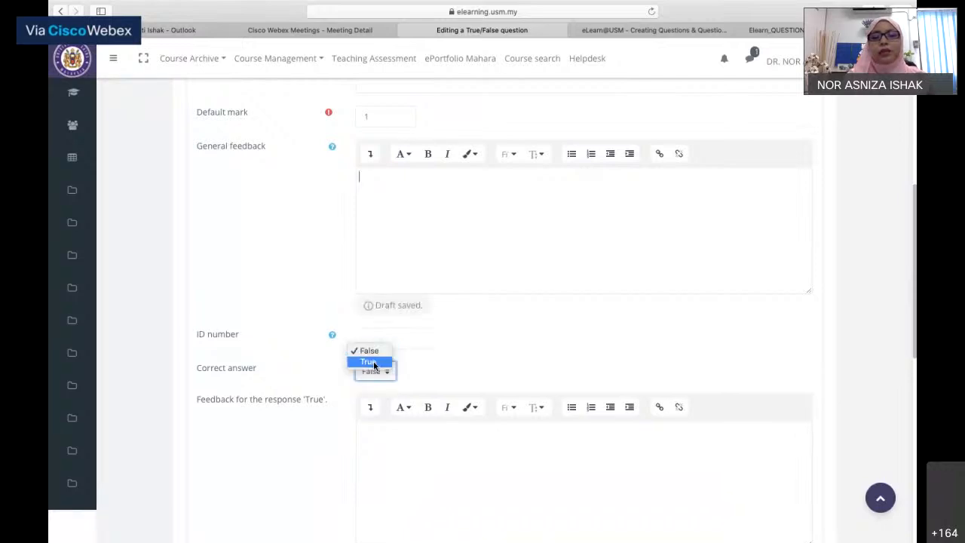
click(373, 361)
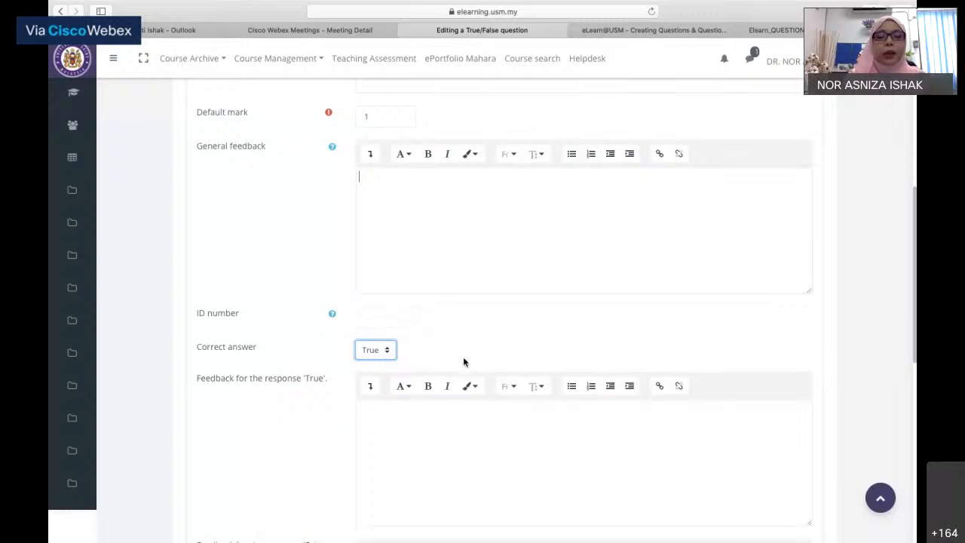
scroll(463, 360, down, 2)
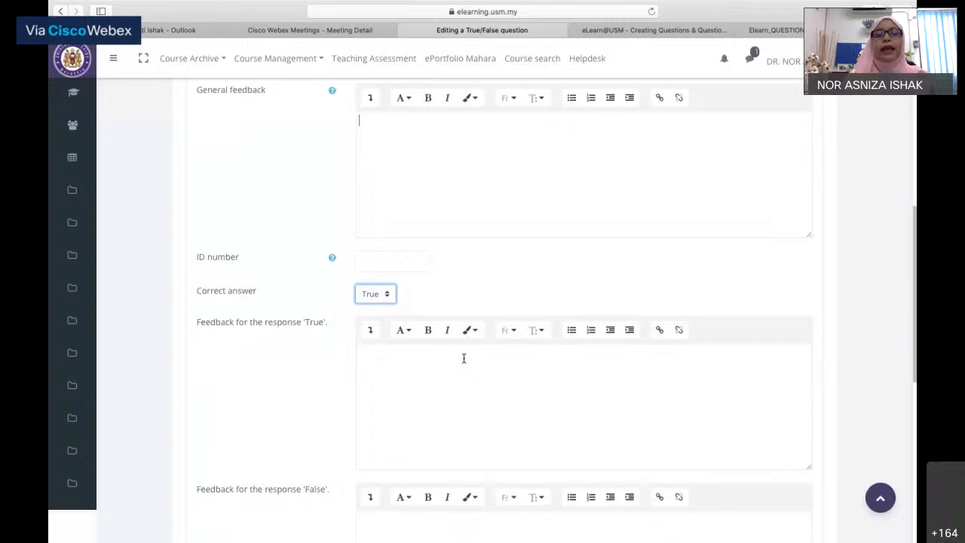
scroll(463, 358, down, 1)
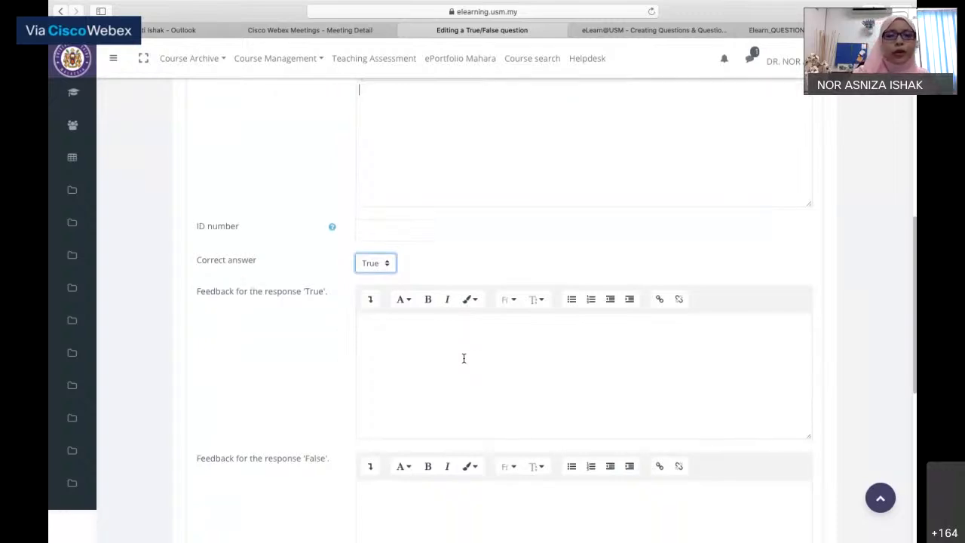
click(450, 329)
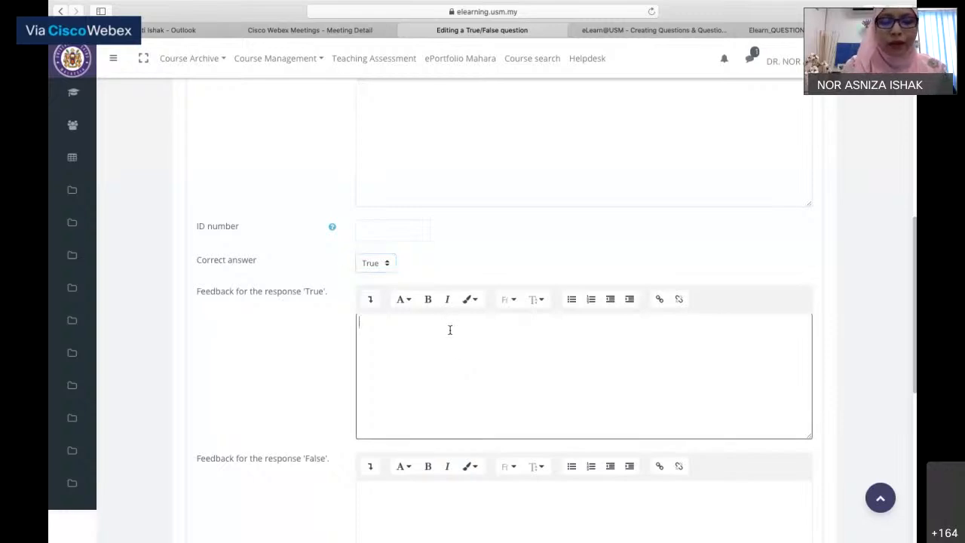
text(Congra)
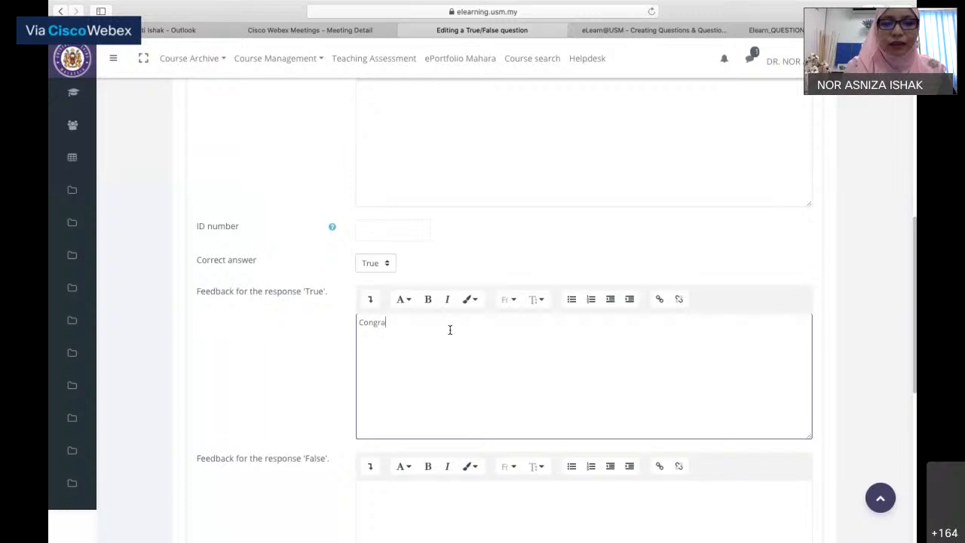
text(tulation)
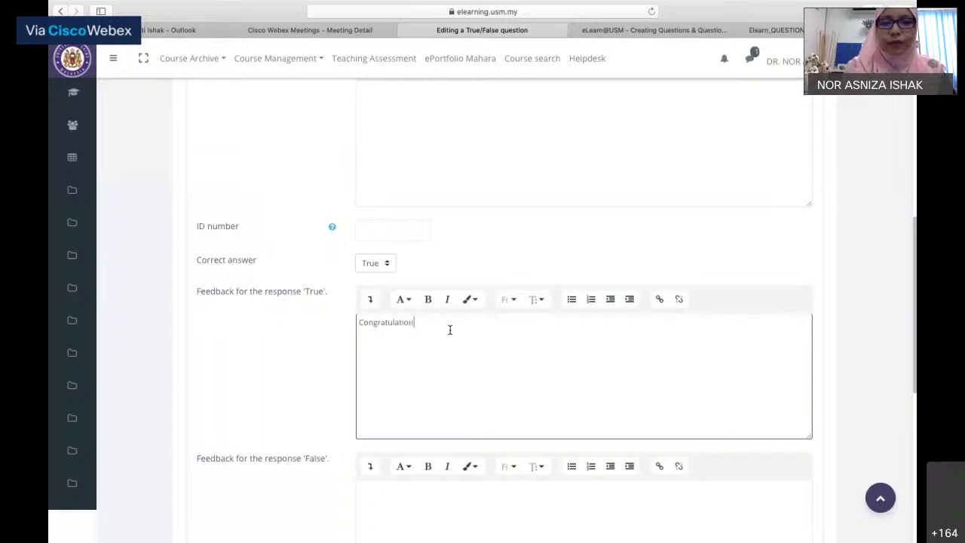
text(s. Yo)
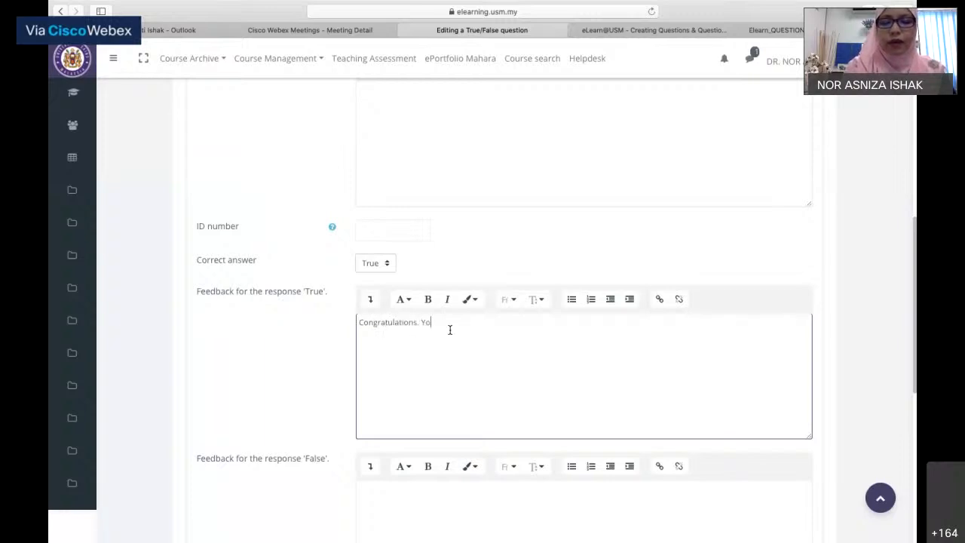
text(u g)
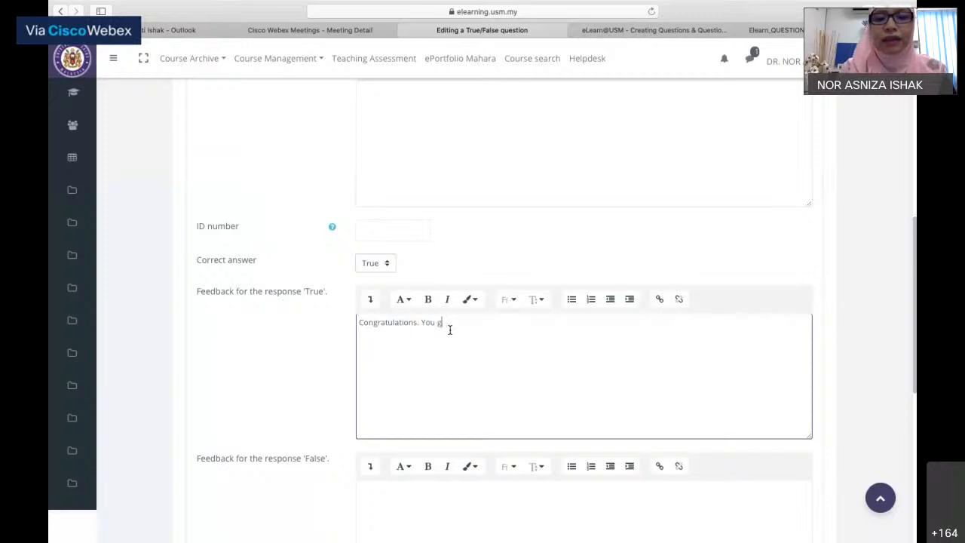
key(BackSpace)
key(BackSpace)
key(BackSpace)
key(BackSpace)
key(BackSpace)
key(BackSpace)
key(BackSpace)
key(BackSpace)
key(BackSpace)
key(BackSpace)
key(BackSpace)
key(BackSpace)
key(BackSpace)
key(BackSpace)
key(BackSpace)
key(BackSpace)
key(BackSpace)
key(BackSpace)
key(BackSpace)
key(BackSpace)
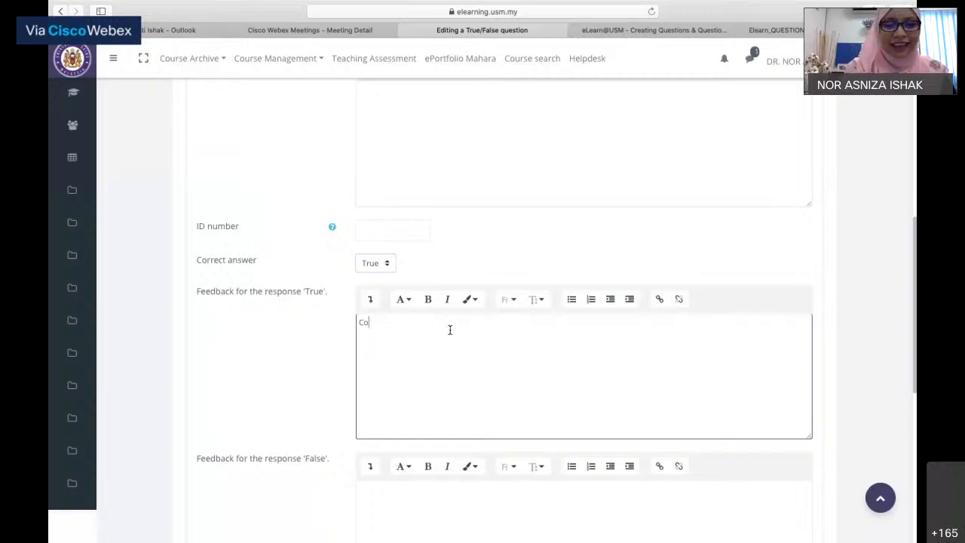
key(BackSpace)
key(BackSpace)
- Enter "Tahniah!!! Anda berjaya mendapat jawapan yang betul.." as the feedback for the response 'True'
text(tahniah)
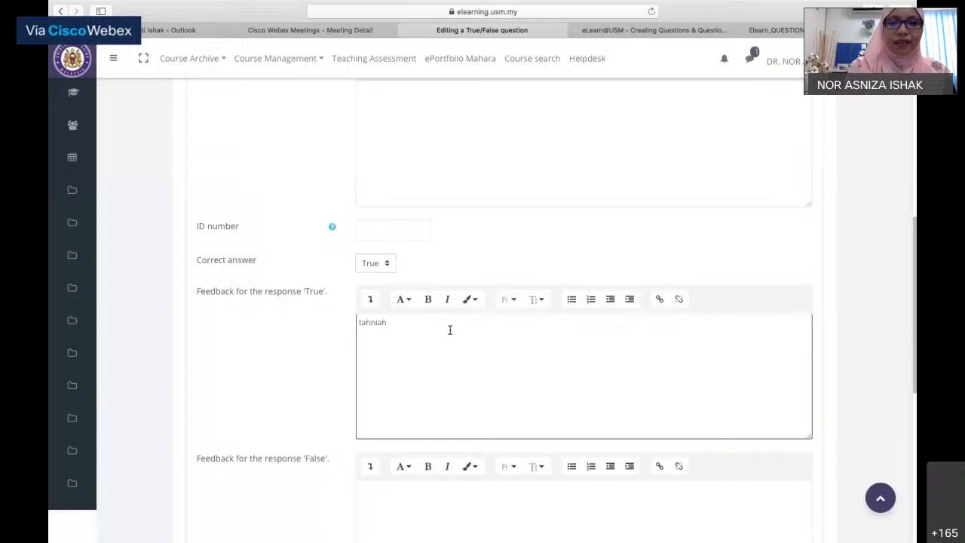
key(BackSpace)
key(BackSpace)
key(BackSpace)
key(BackSpace)
key(BackSpace)
key(BackSpace)
key(BackSpace)
text(T)
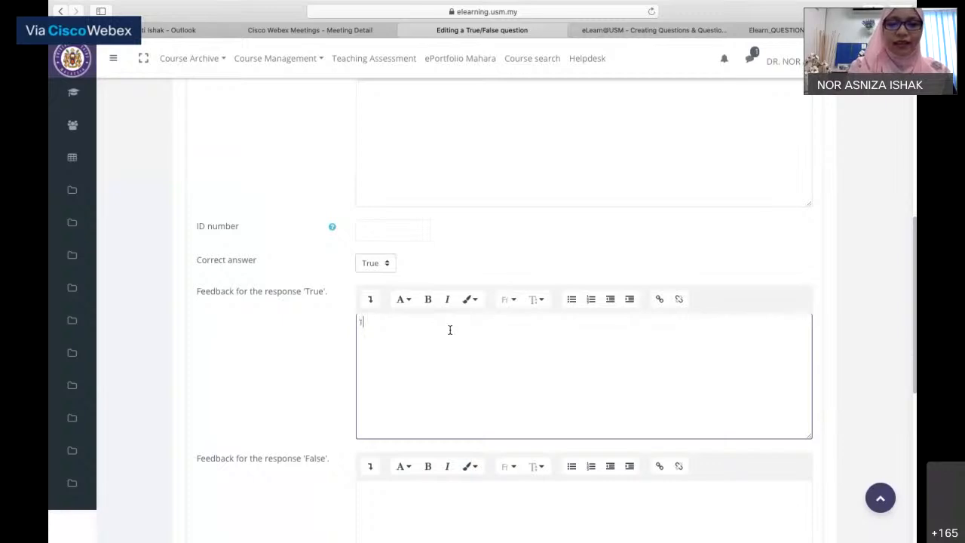
text(ahniah!!! )
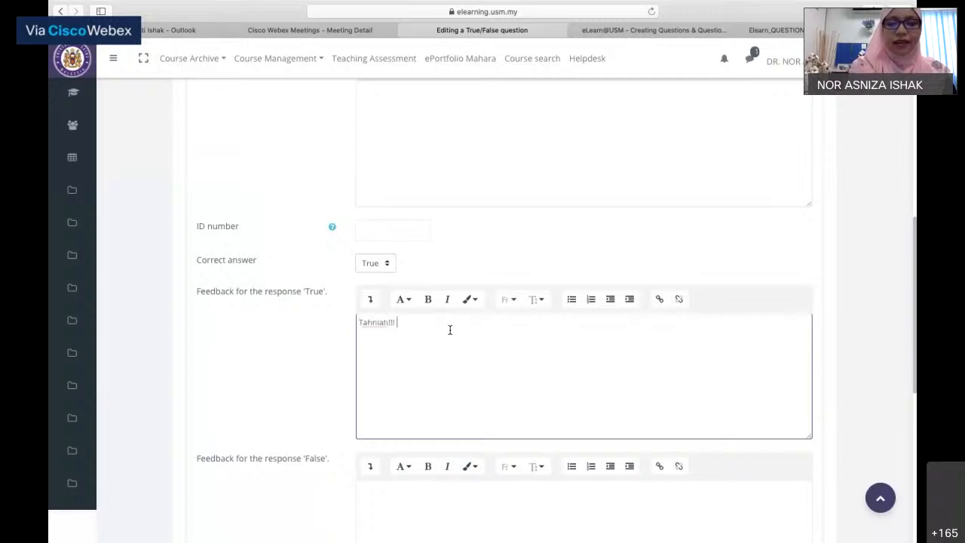
text(Anda)
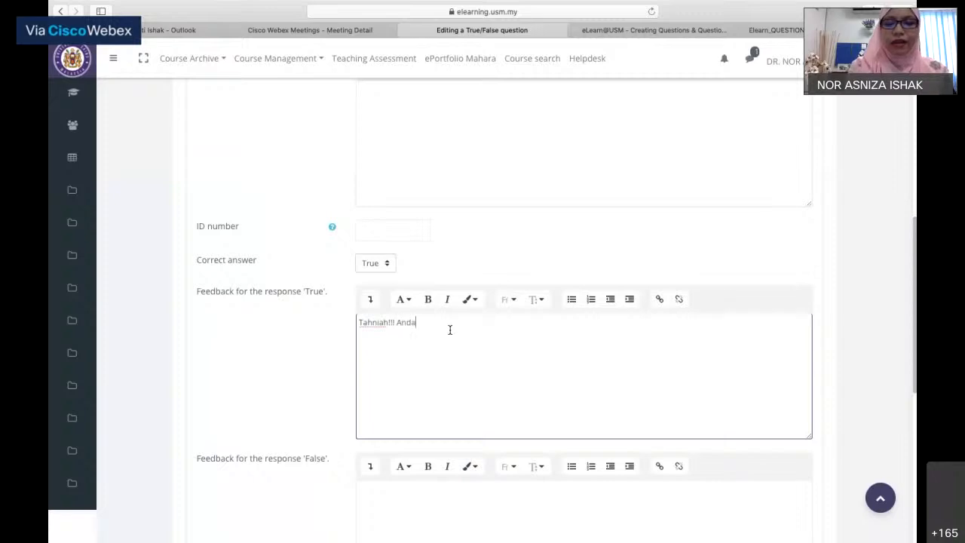
text( berjaya menda)
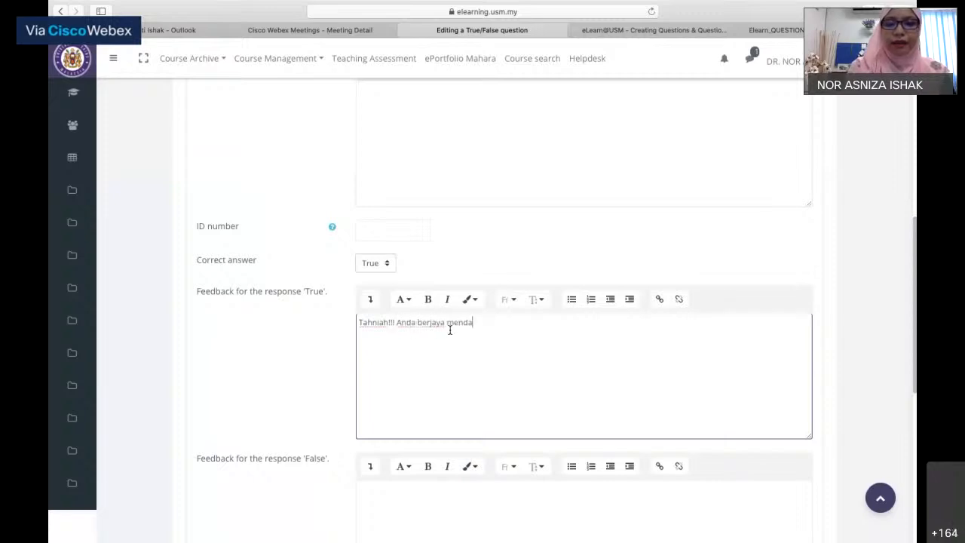
text(pat jawpa)
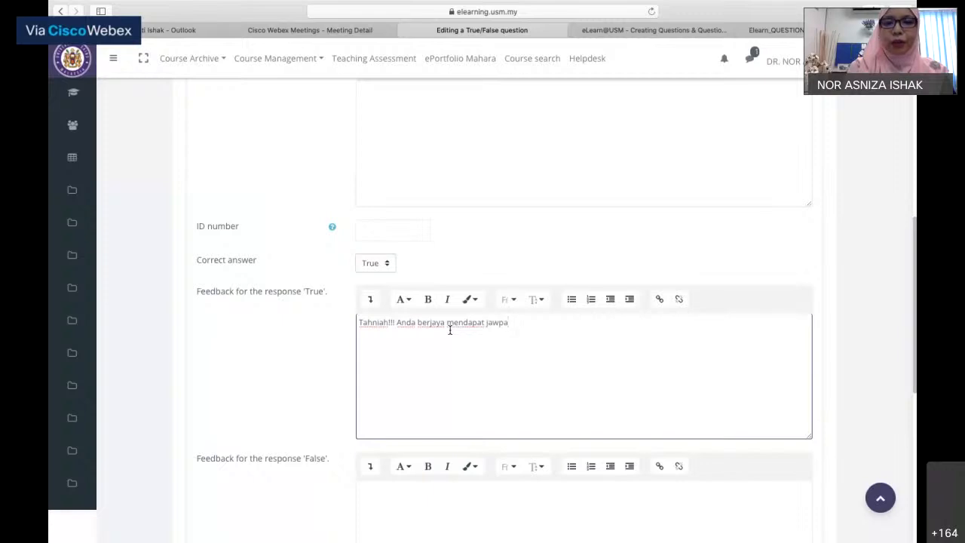
key(BackSpace)
key(BackSpace)
text(a)
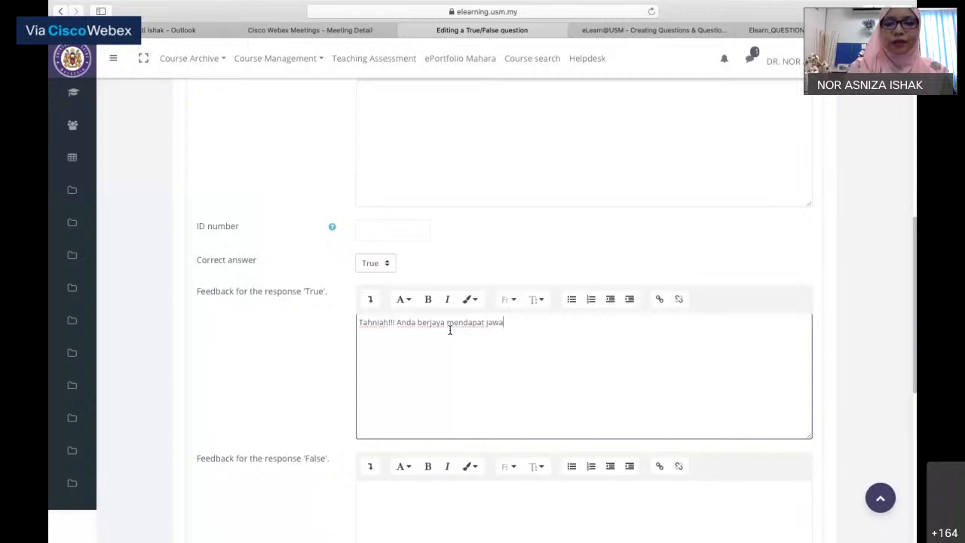
text(pan yang bet)
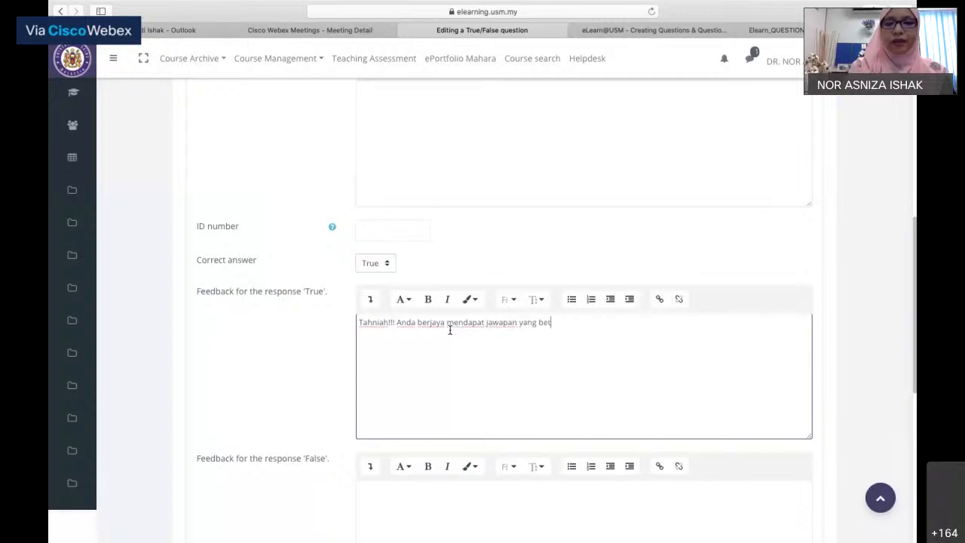
text(ul..)
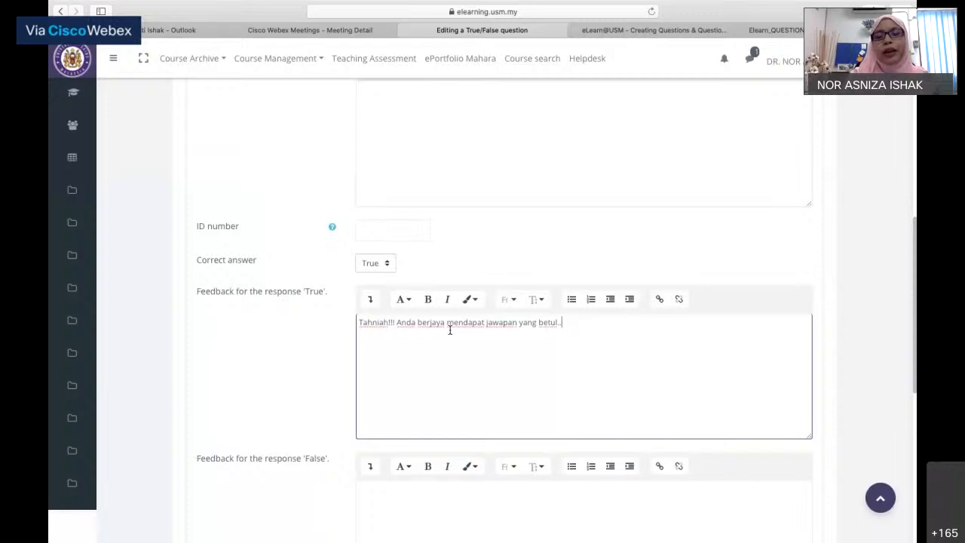
- Format the entire feedback text for the response 'True' as bold
drag(571, 329, 359, 323)
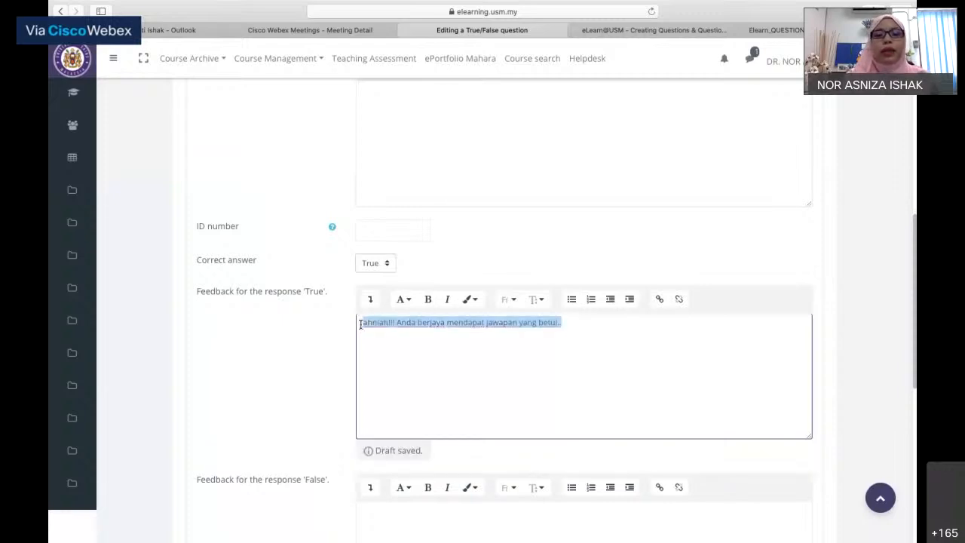
click(426, 304)
click(431, 381)
- Enter "Tak apa....cuba lagi ya.." as the feedback for the response 'False' of the True/False question
scroll(431, 381, down, 5)
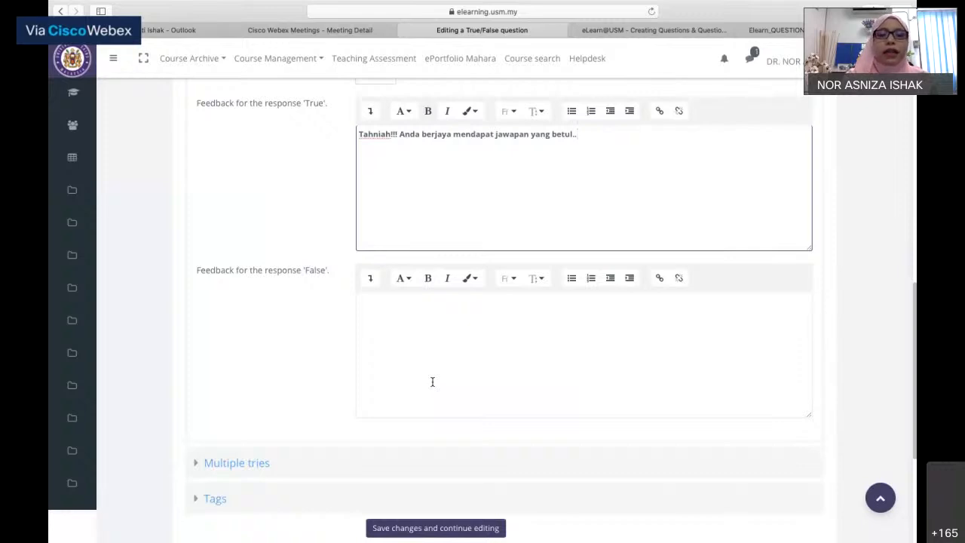
click(432, 381)
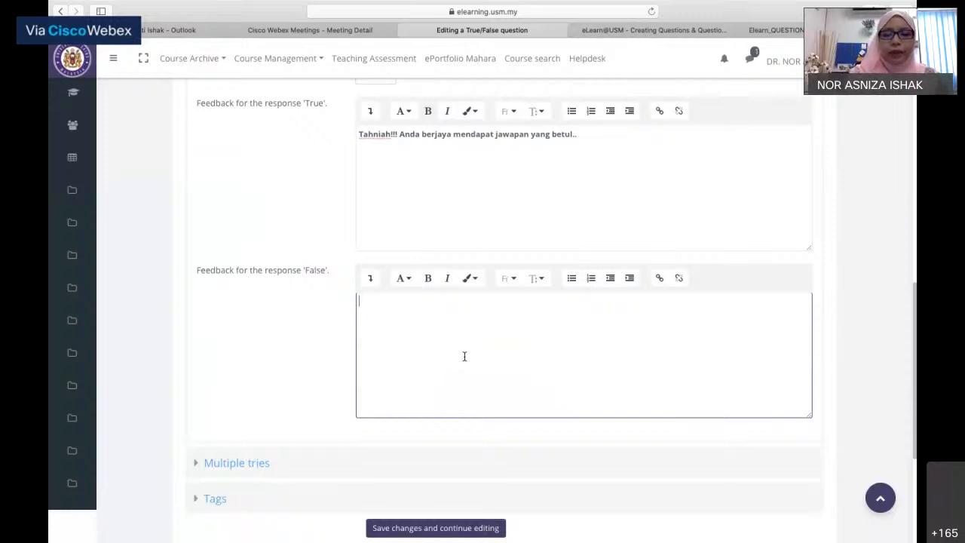
text(Tak ap)
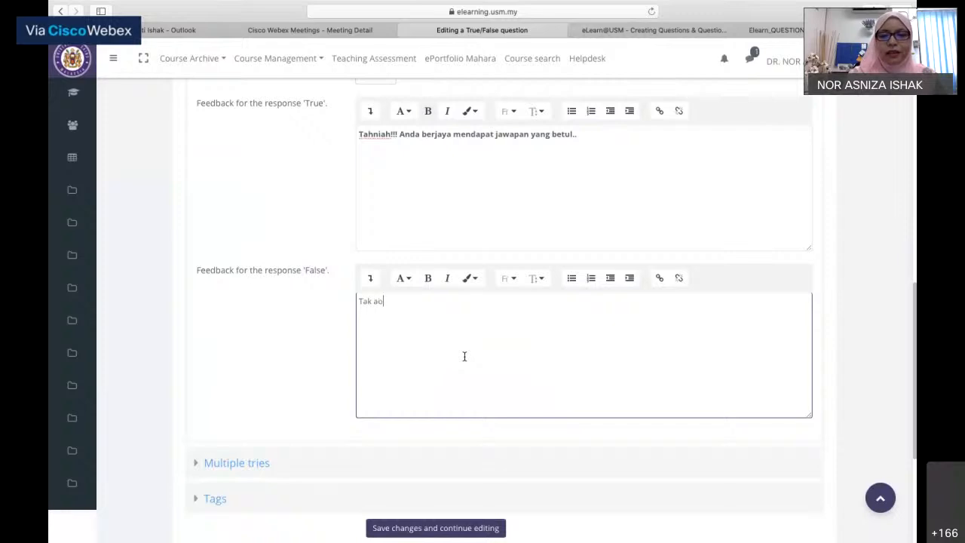
text(a)
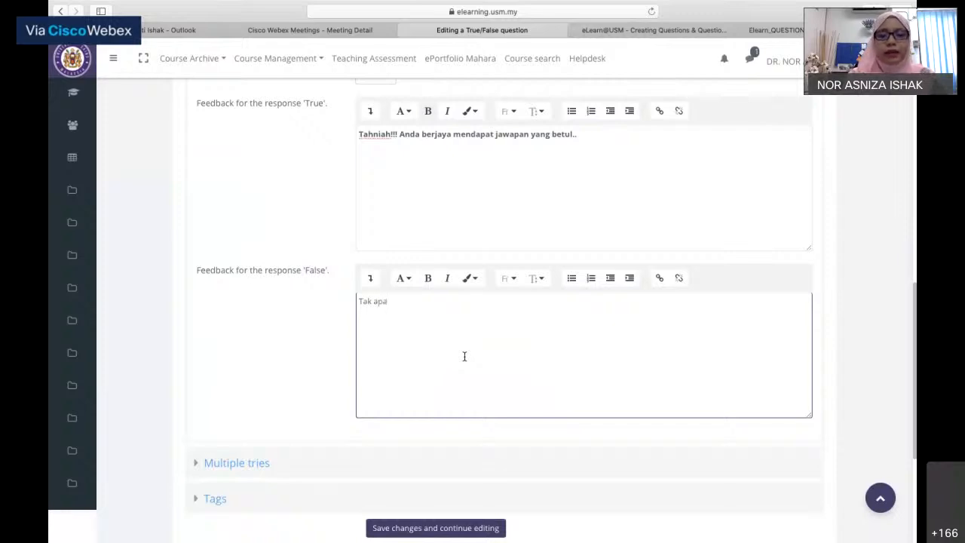
text( ...cuba l)
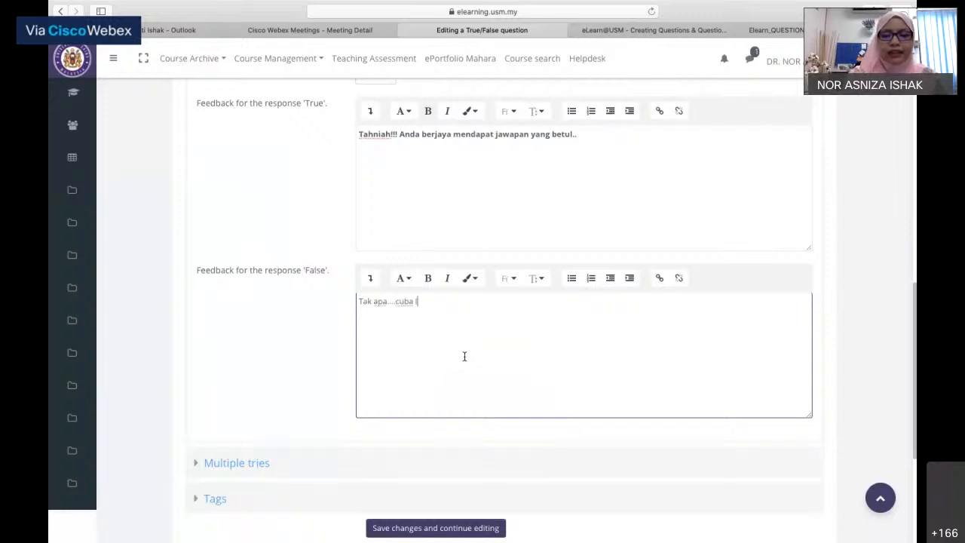
text(agi ya..)
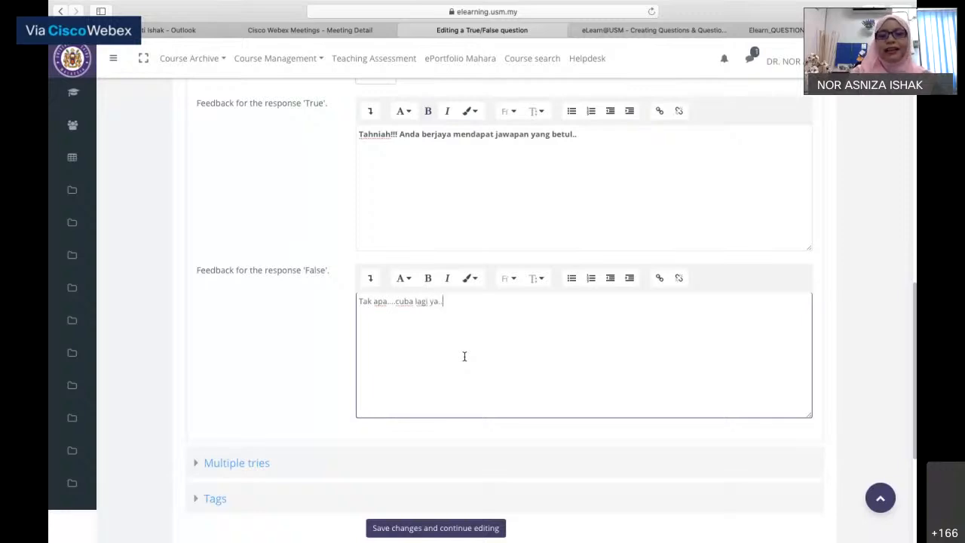
- Format the entire feedback text for the response 'False' as bold
drag(459, 303, 357, 299)
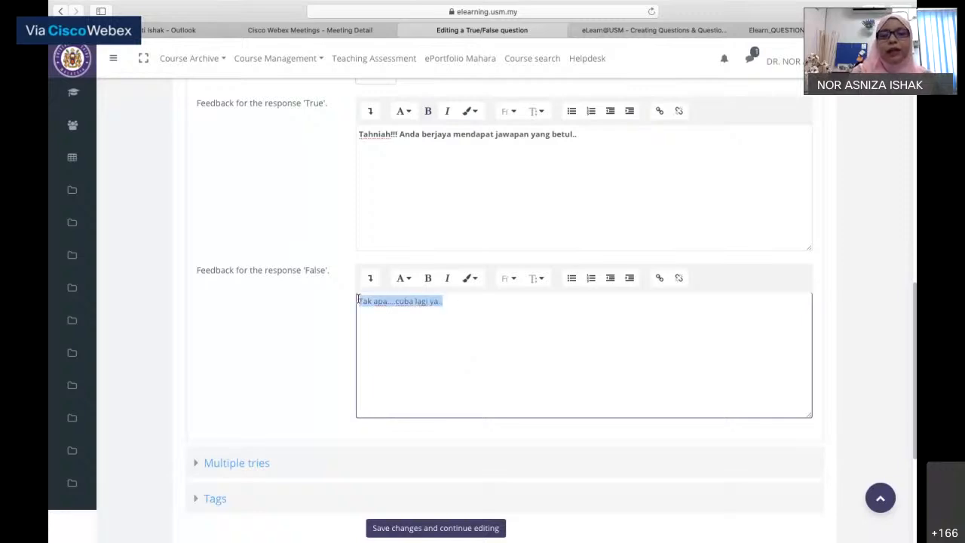
click(428, 278)
click(512, 318)
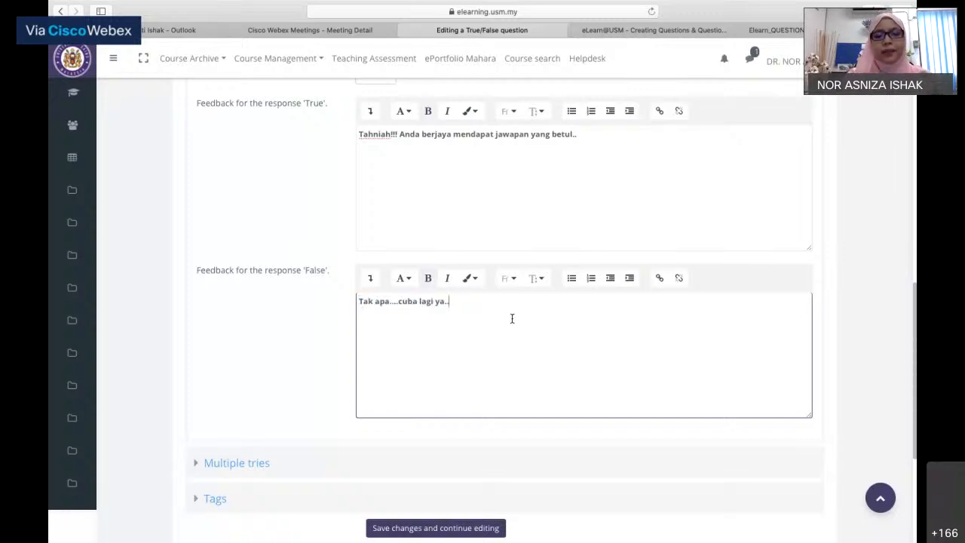
- Review the completed Soalan 1 FPK form, checking its category, name, question text, default mark, correct answer and feedback
scroll(512, 318, down, 1)
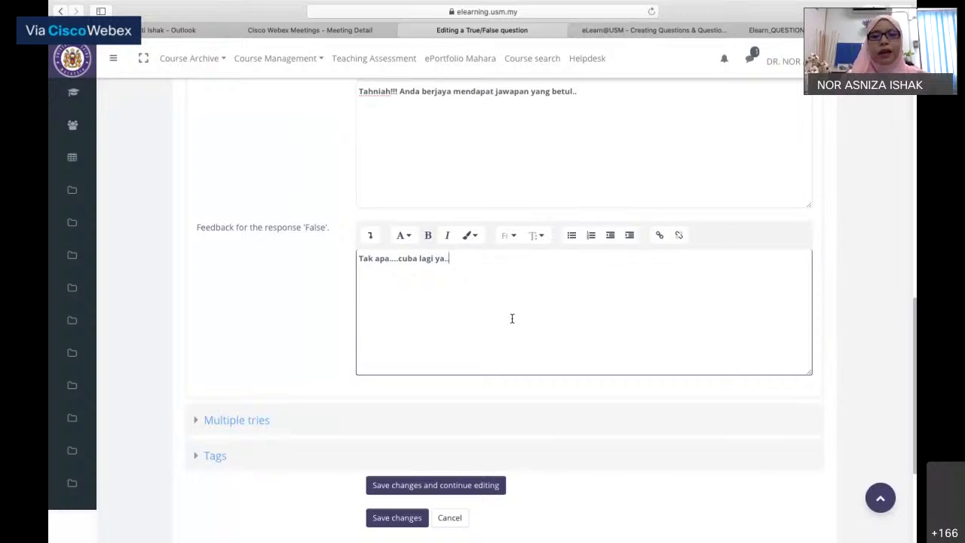
scroll(512, 318, up, 3)
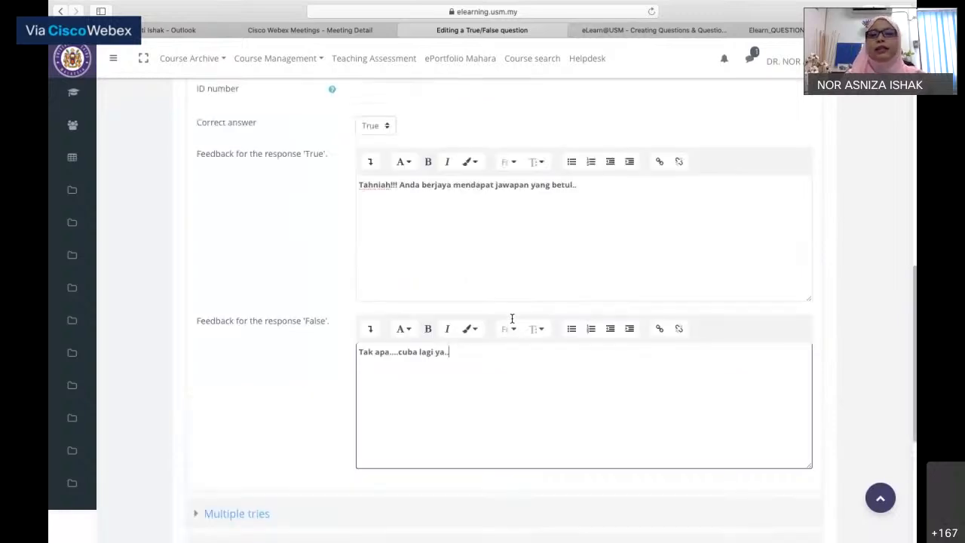
scroll(512, 318, up, 10)
scroll(512, 318, up, 3)
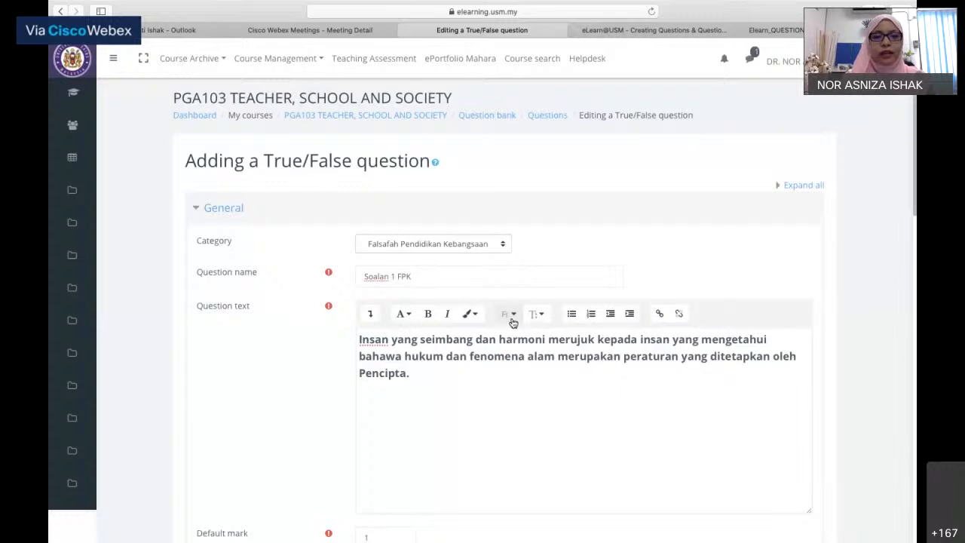
scroll(512, 322, down, 1)
scroll(512, 318, down, 3)
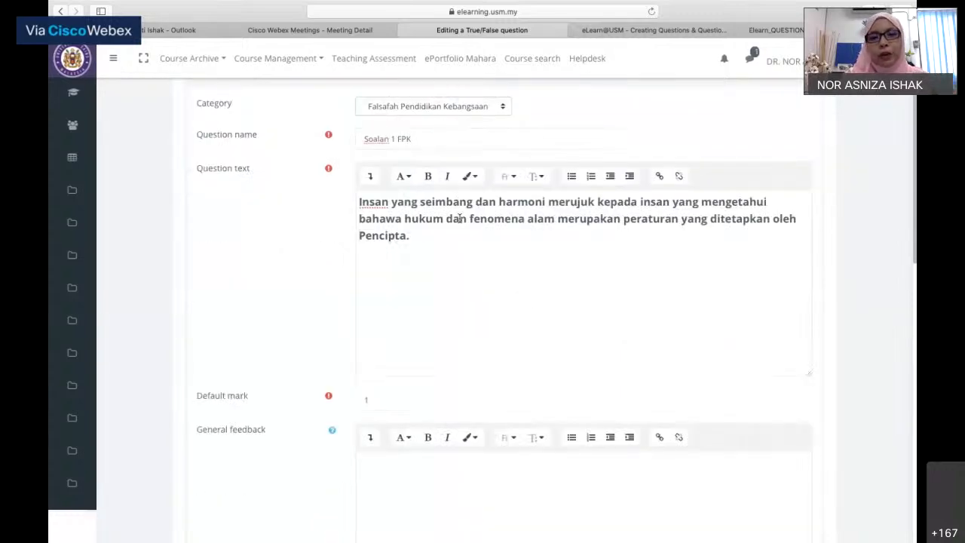
scroll(459, 218, down, 1)
scroll(459, 218, down, 2)
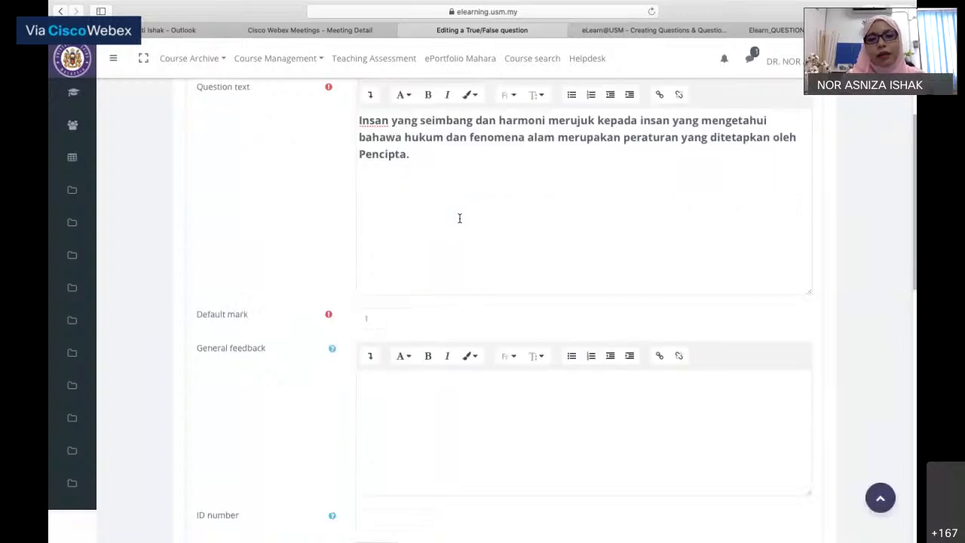
scroll(459, 218, down, 4)
scroll(459, 218, down, 3)
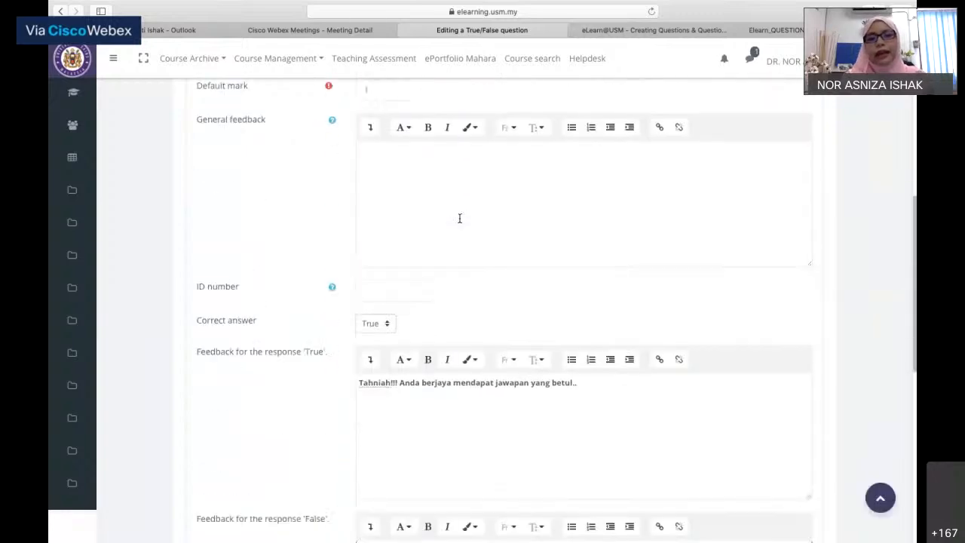
scroll(459, 218, up, 2)
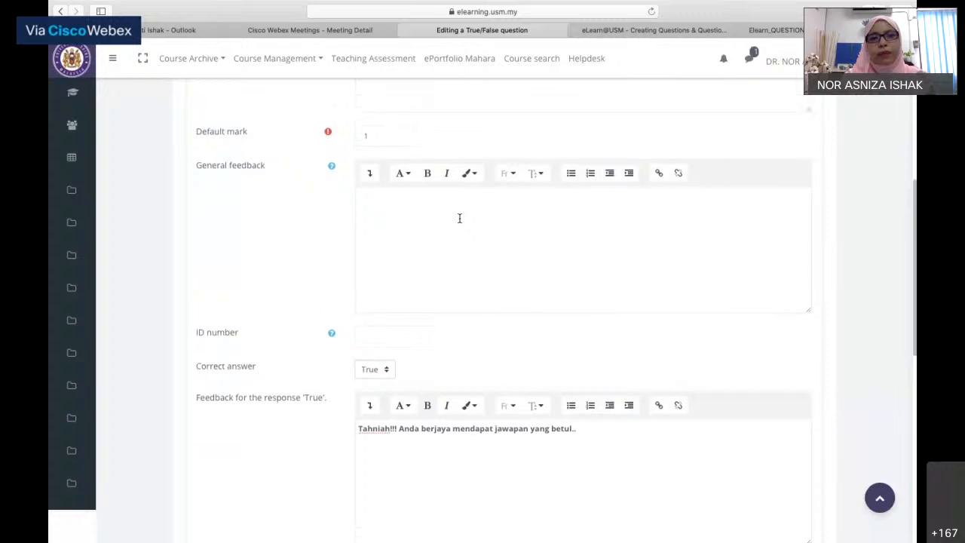
scroll(459, 218, up, 2)
scroll(459, 219, down, 3)
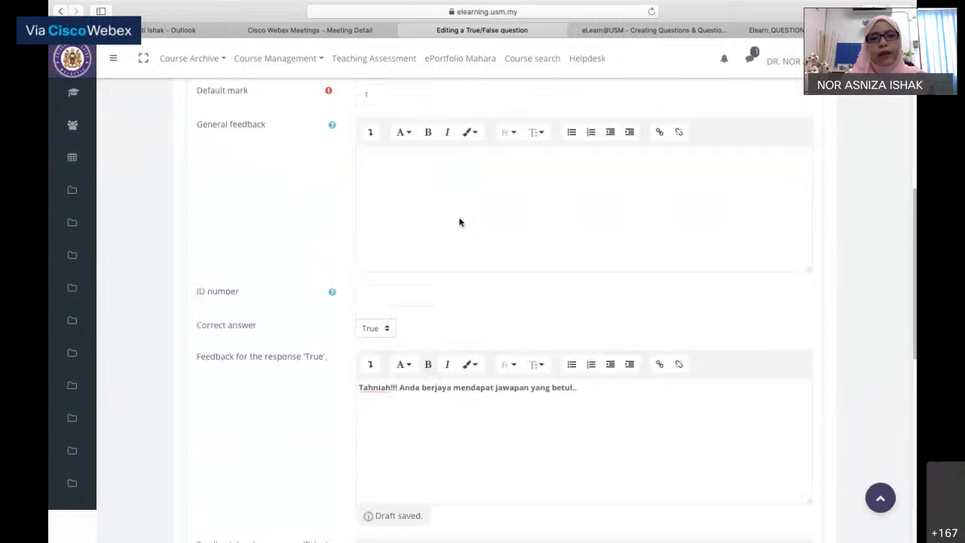
scroll(389, 317, down, 1)
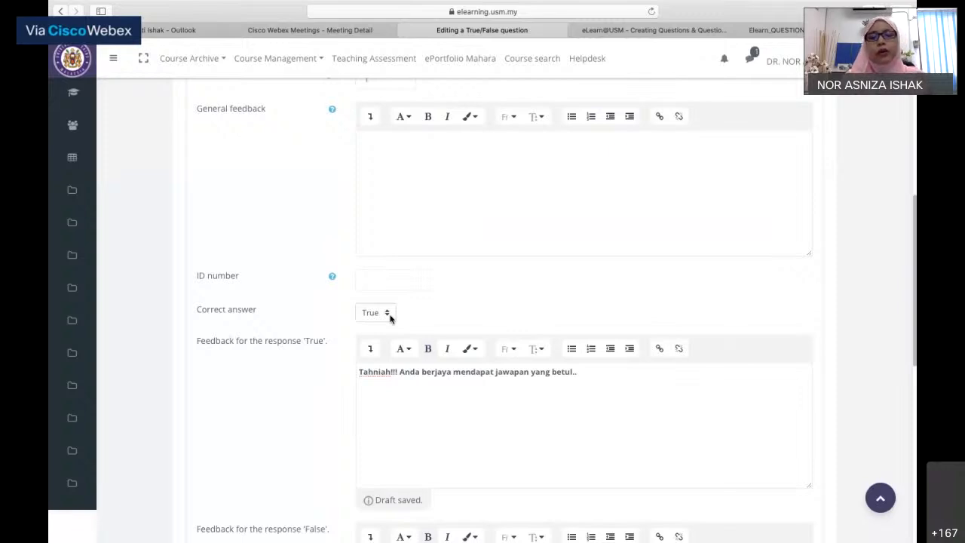
- Save the Soalan 1 FPK True/False question and return to the question bank
scroll(390, 317, down, 2)
scroll(389, 317, down, 2)
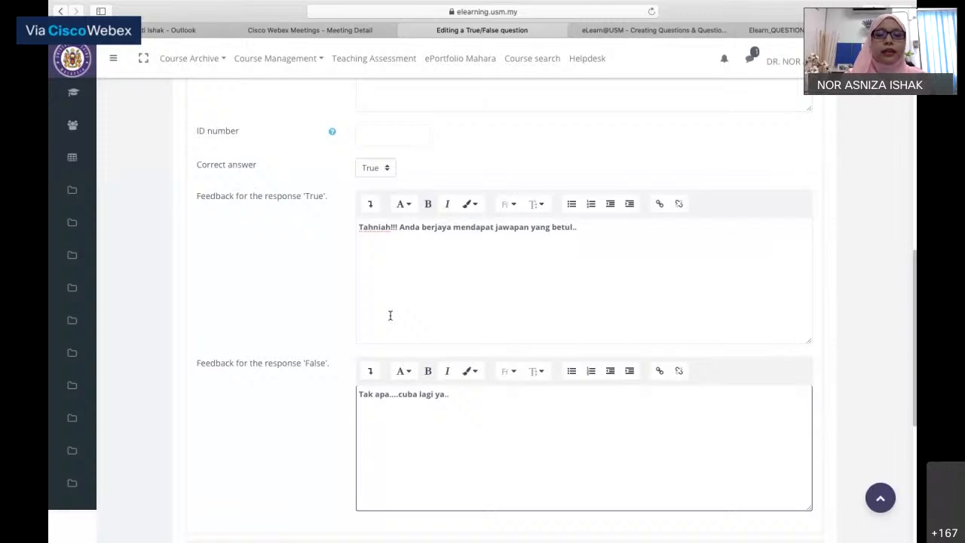
scroll(390, 315, down, 6)
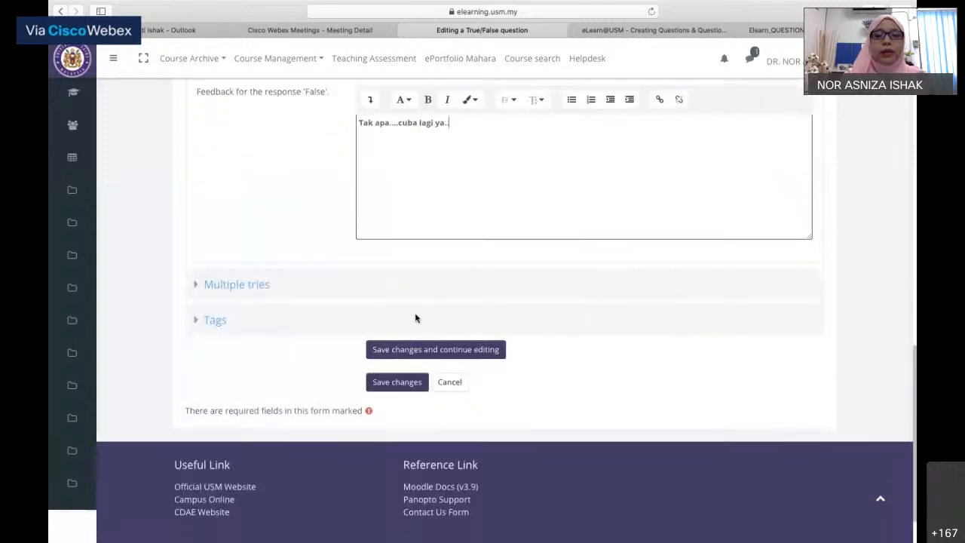
click(400, 383)
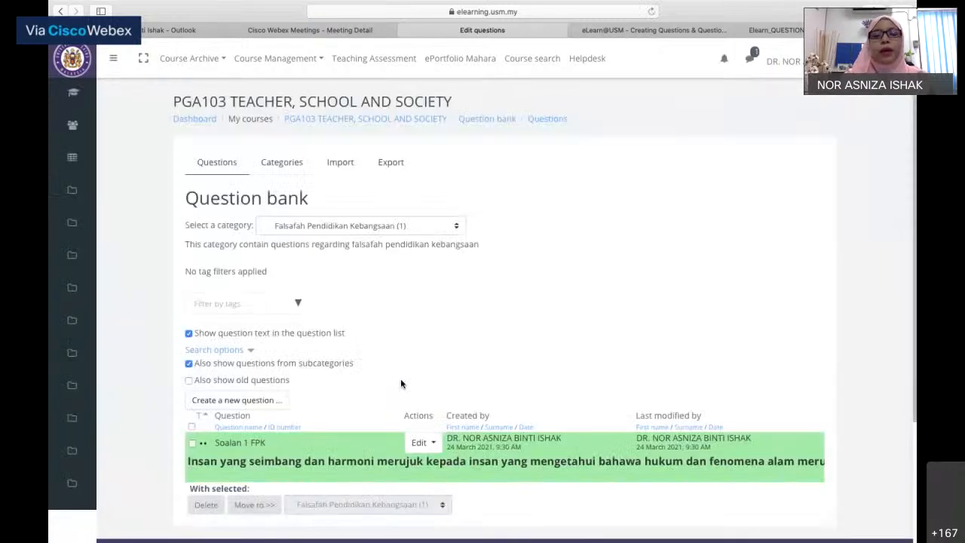
- Check the next question type in the Word document and add a new Multiple choice question to the Falsafah Pendidikan Kebangsaan category
scroll(400, 379, down, 1)
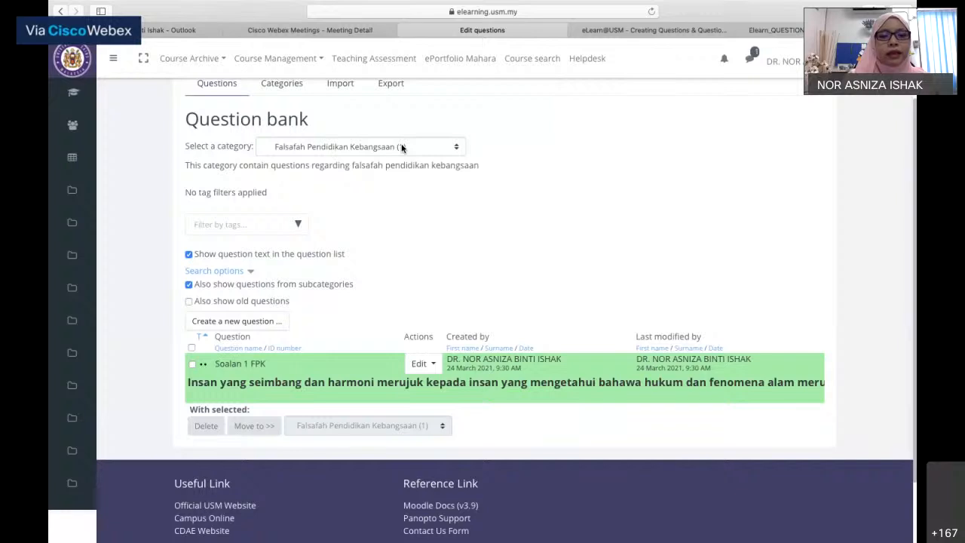
scroll(400, 147, down, 1)
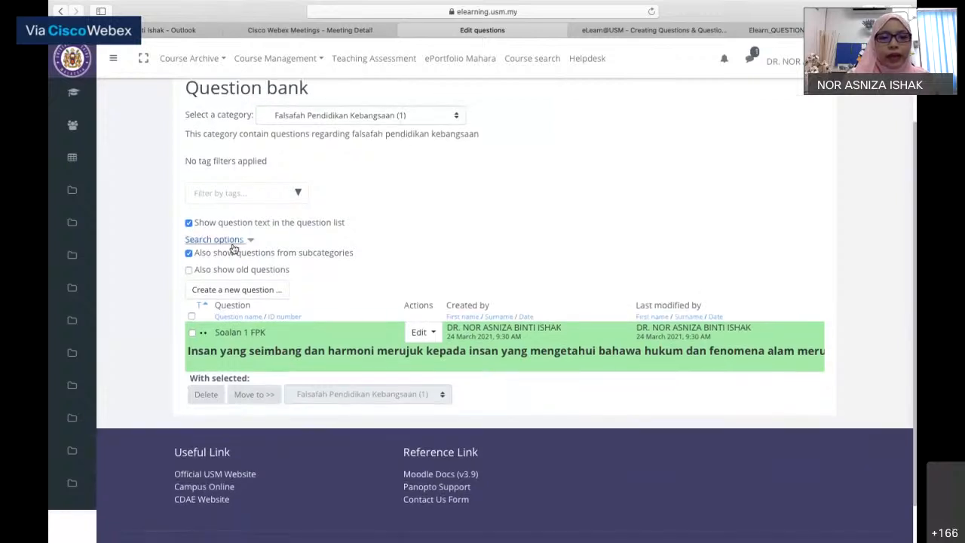
click(230, 293)
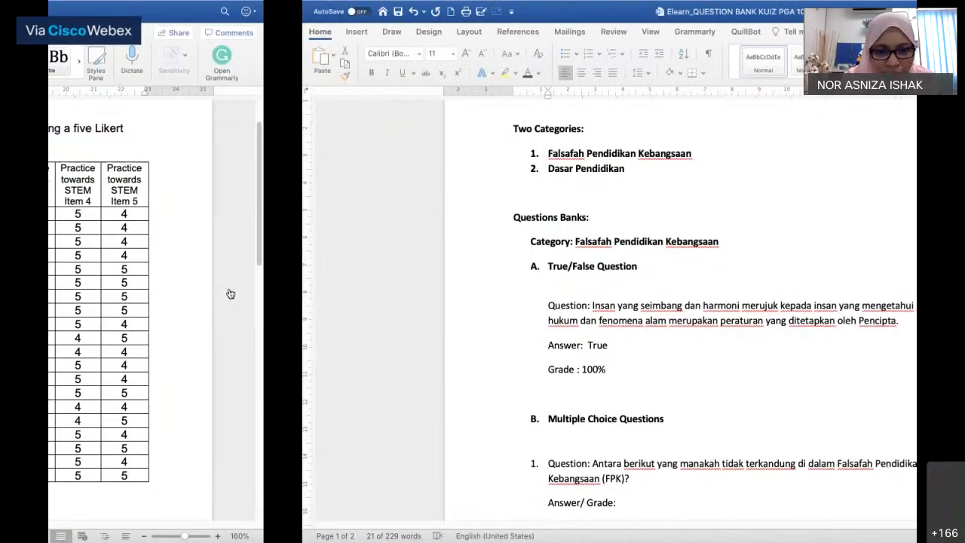
scroll(446, 310, down, 3)
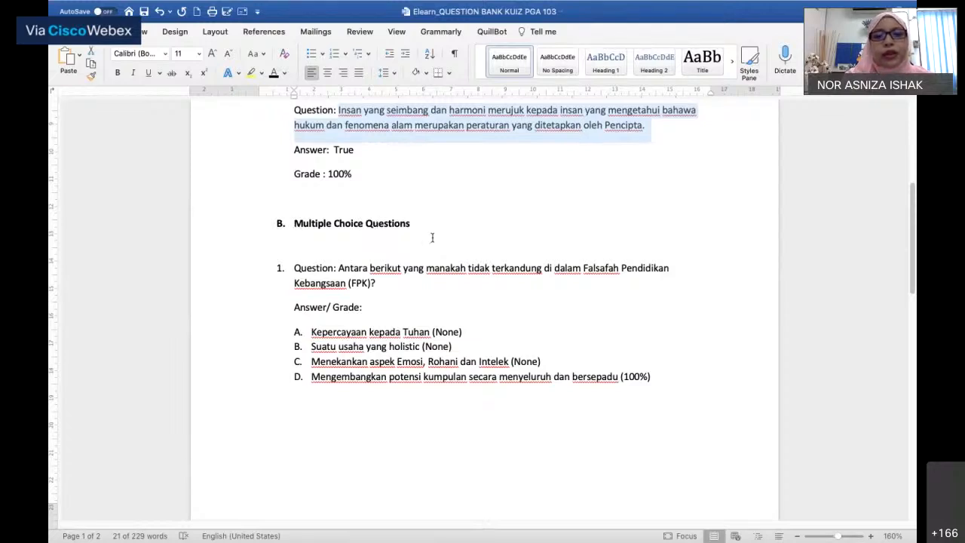
key(ctrl+Left)
key(ctrl+Left)
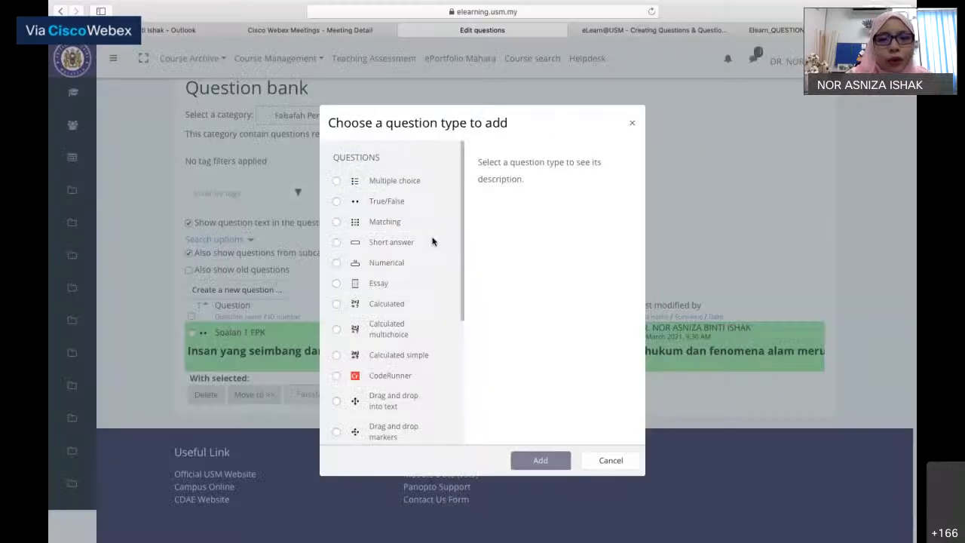
click(379, 181)
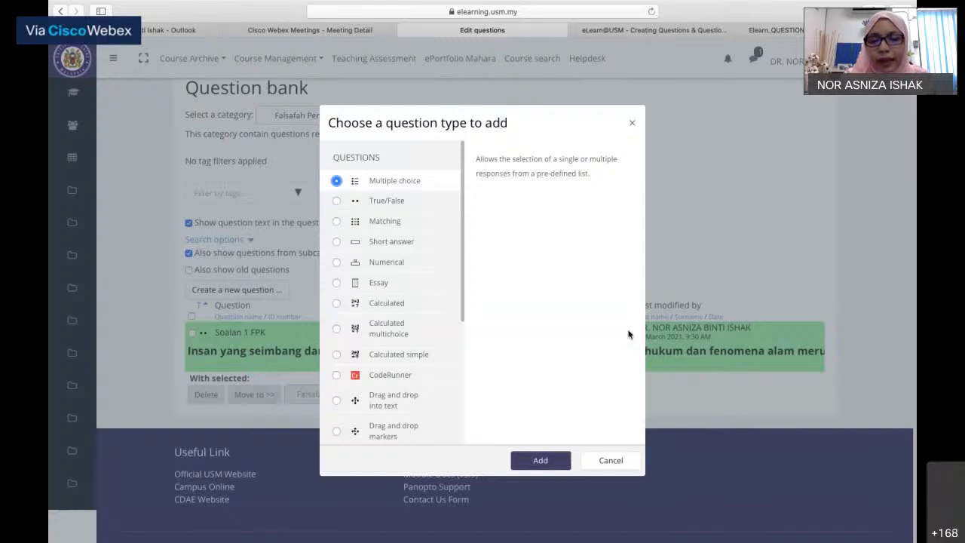
click(540, 463)
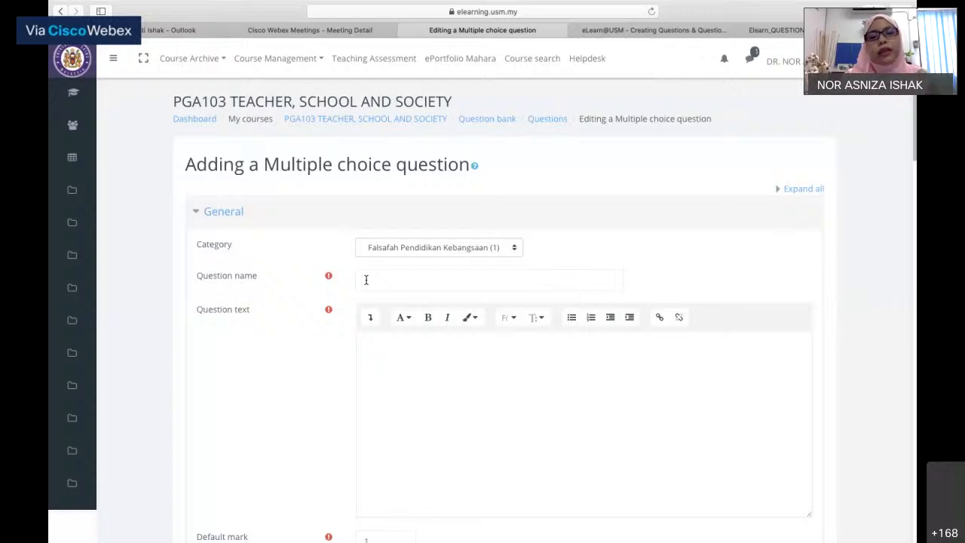
- Name the new multiple choice question "SOALAN FPK 2"
scroll(378, 368, down, 3)
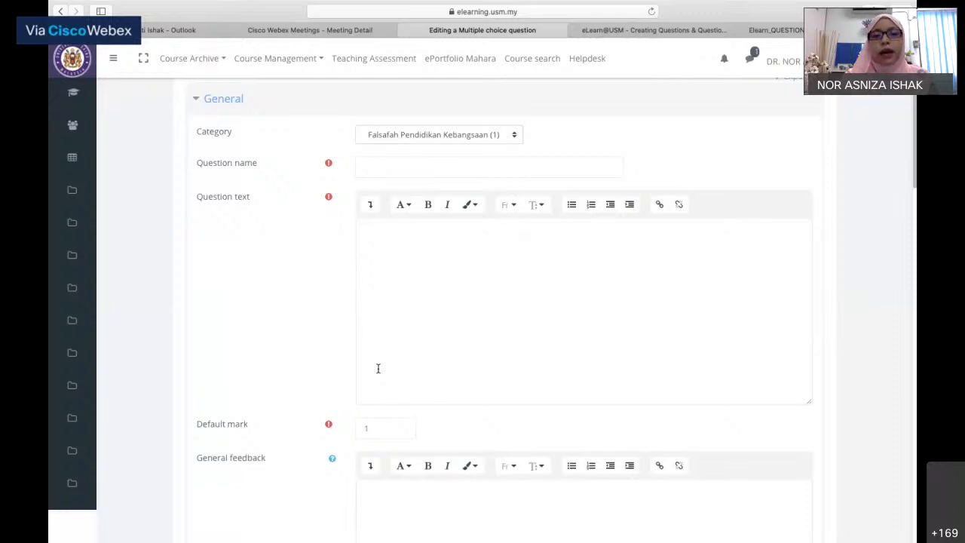
scroll(377, 368, up, 1)
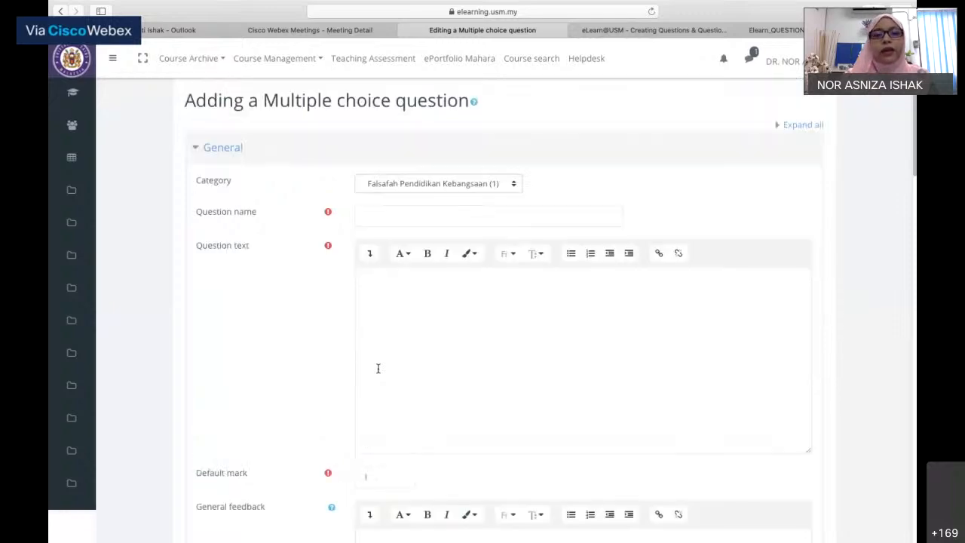
click(434, 217)
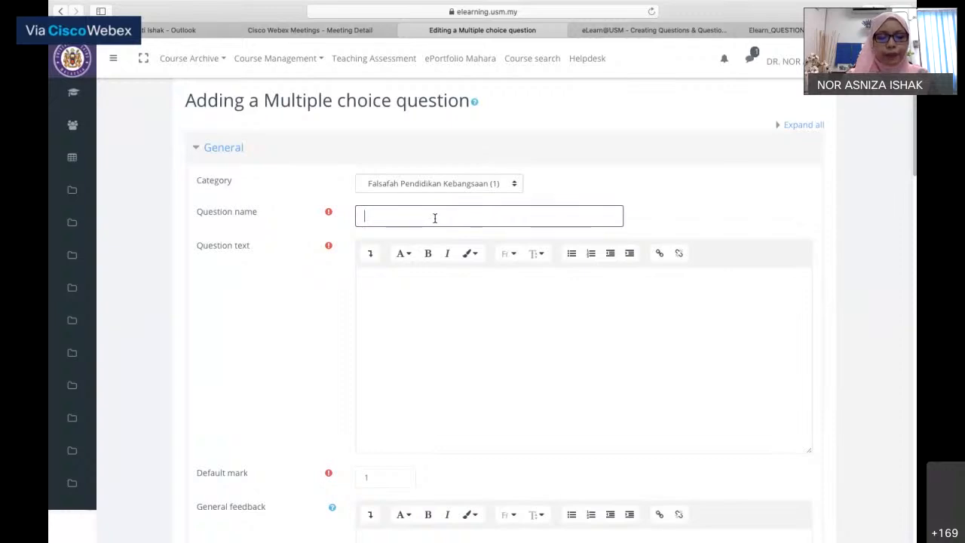
text(SOALAN)
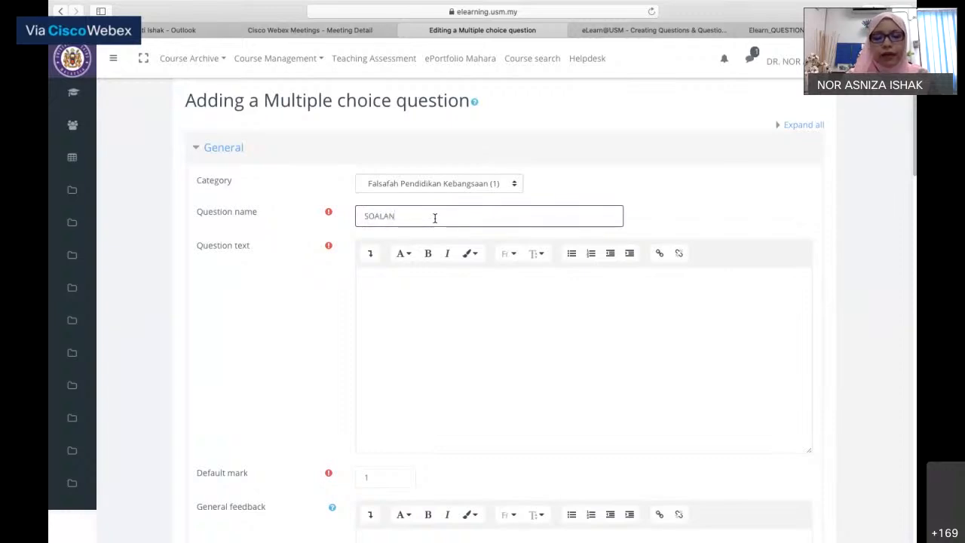
text( FPK )
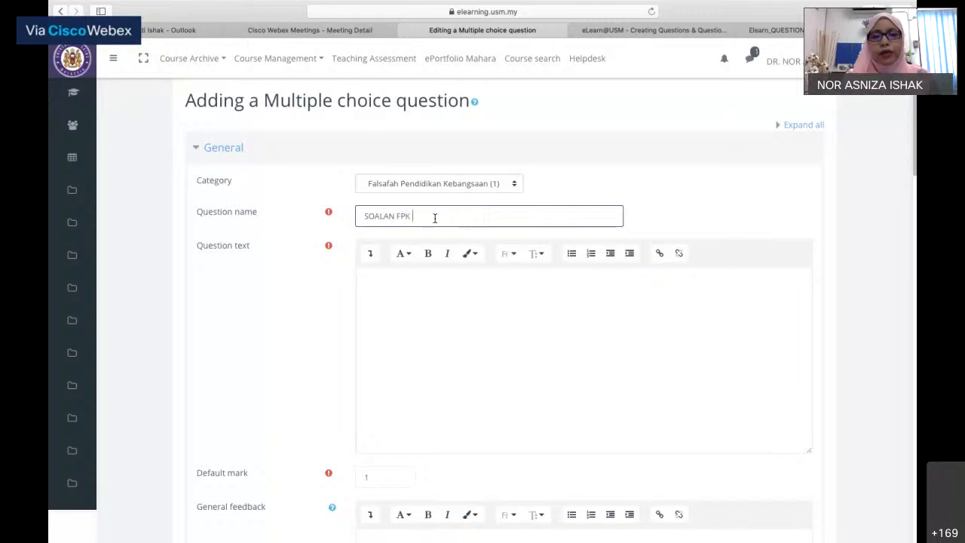
text(2)
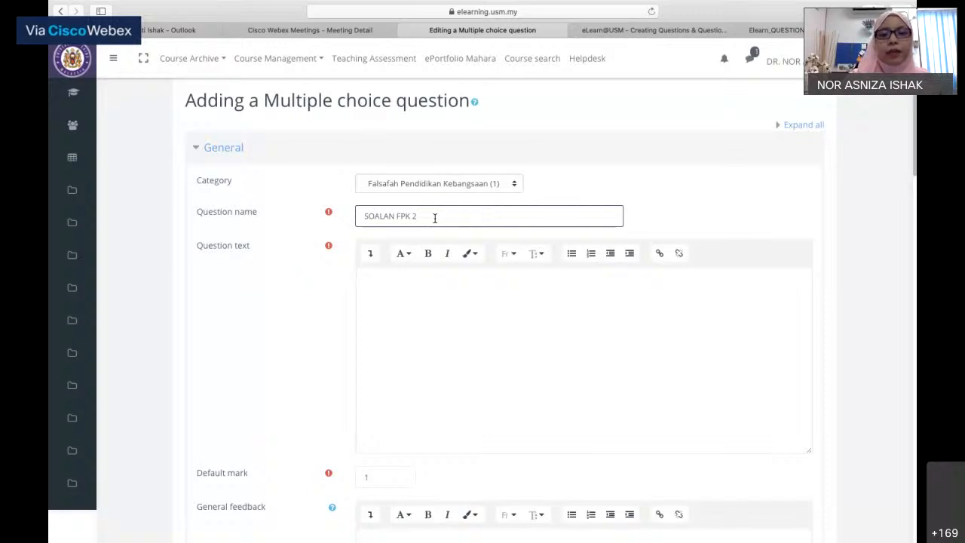
- Copy the question "Antara berikut yang manakah tidak terkandung di dalam Falsafah Pendidikan Kebangsaan (FPK)?" from the Word document into the question text on eLearn@USM
click(441, 281)
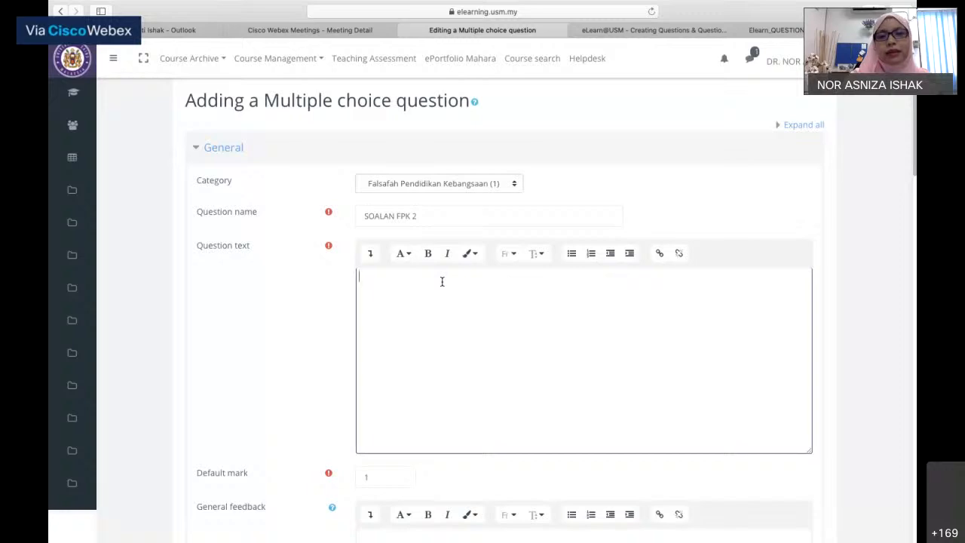
key(super+Tab)
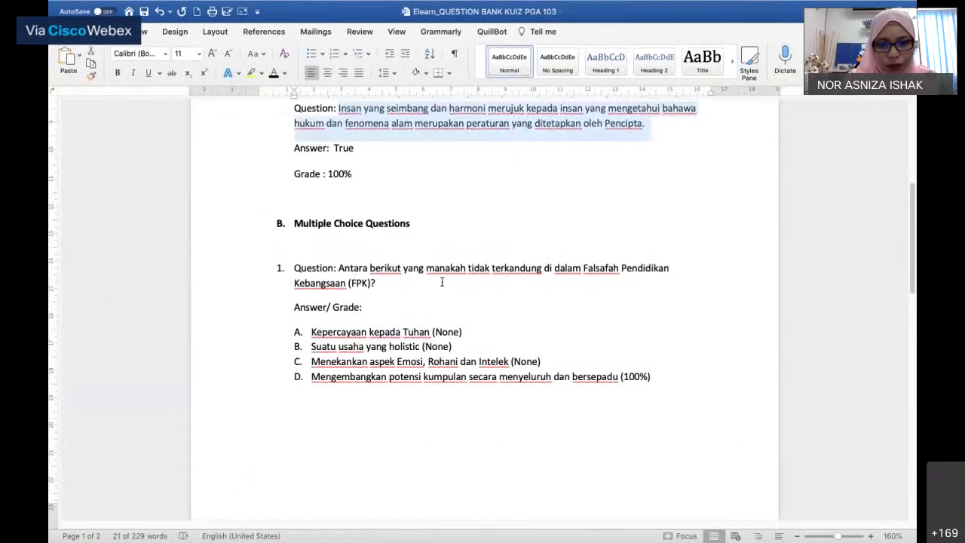
scroll(441, 281, down, 1)
scroll(323, 219, down, 1)
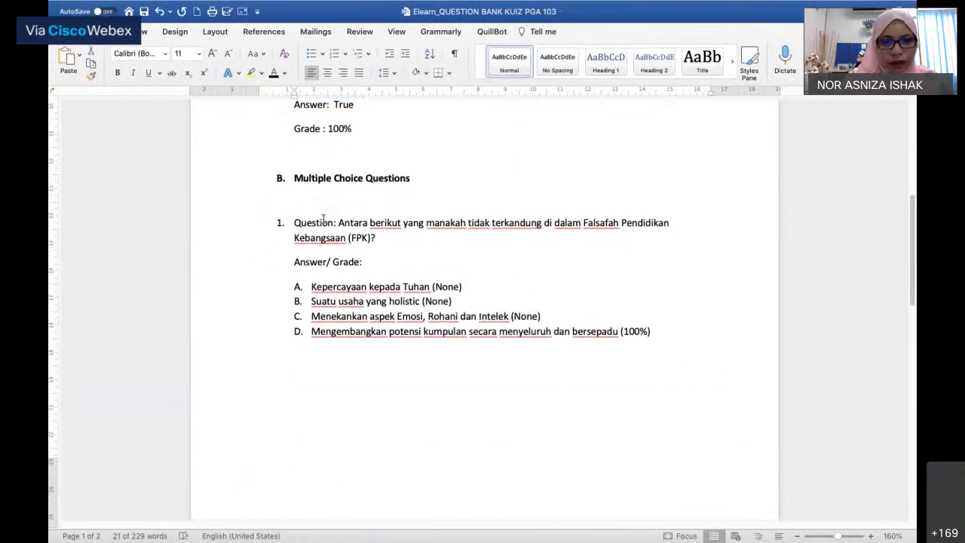
drag(339, 222, 380, 236)
key(super+c)
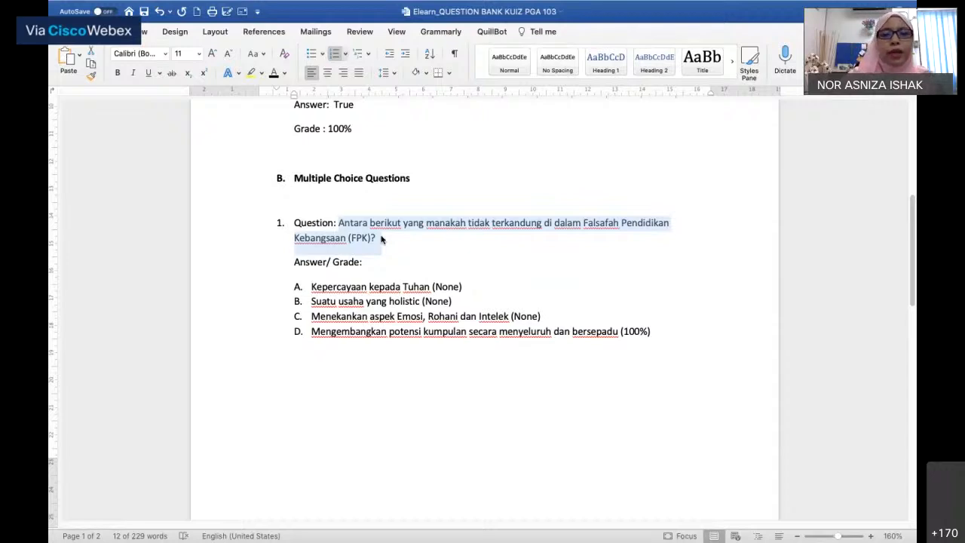
key(ctrl+Left)
key(ctrl+Left)
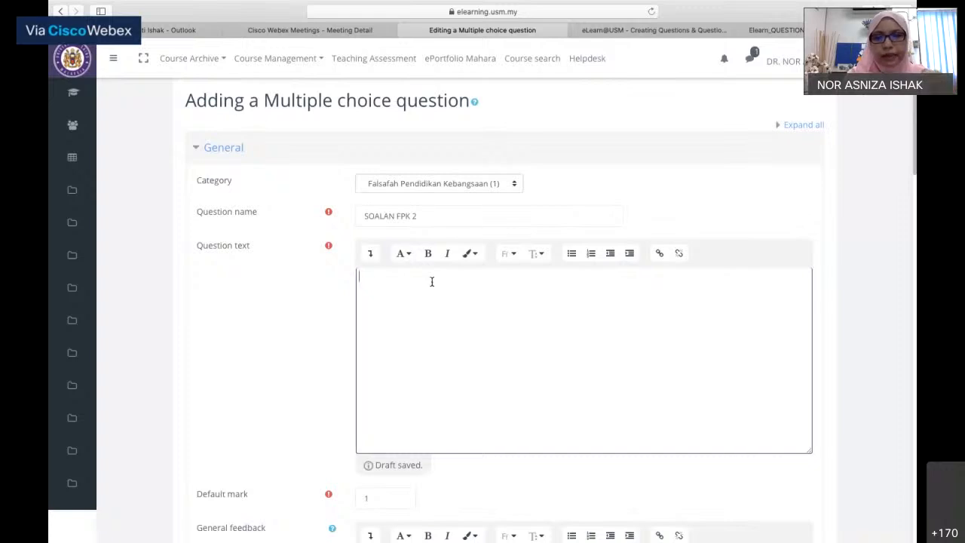
key(super+v)
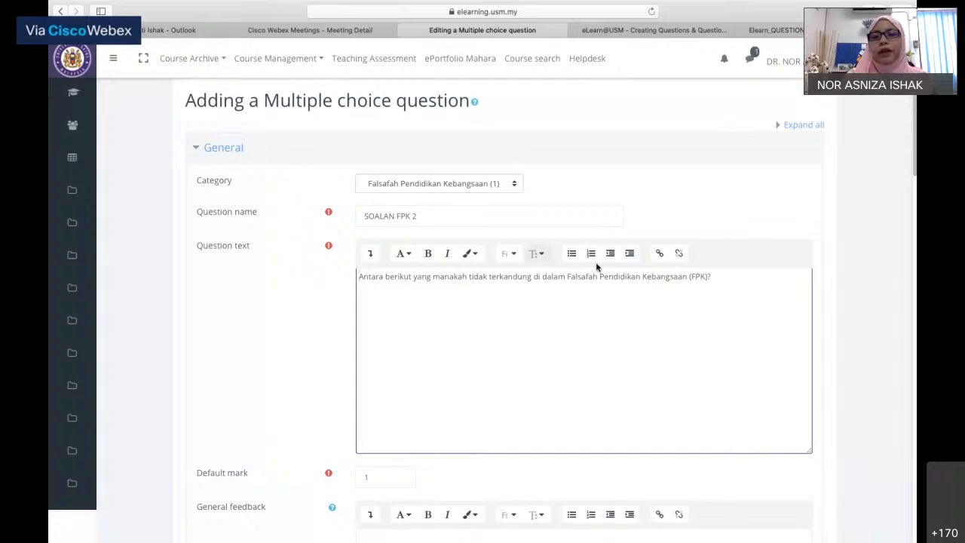
- Format the pasted question text as bold with the large font size
drag(722, 276, 372, 273)
click(427, 253)
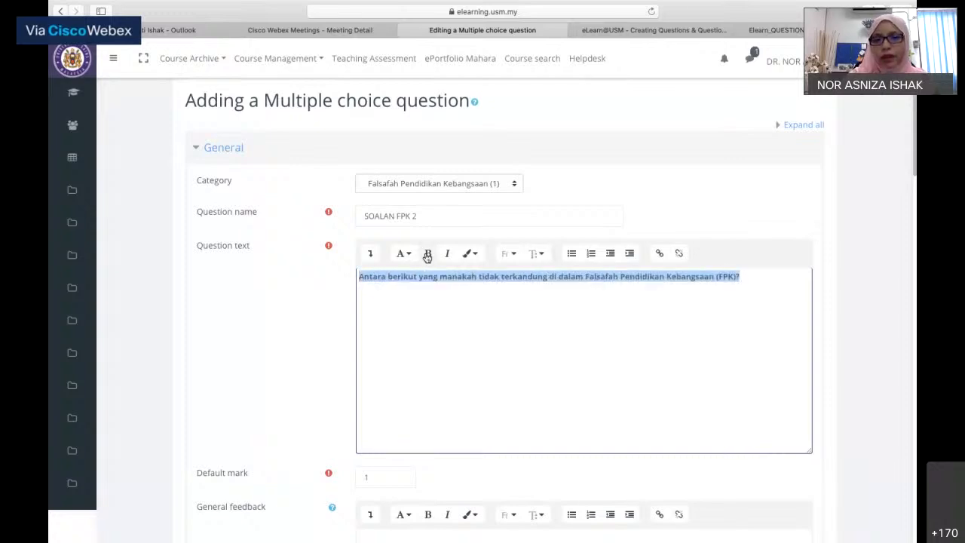
click(537, 253)
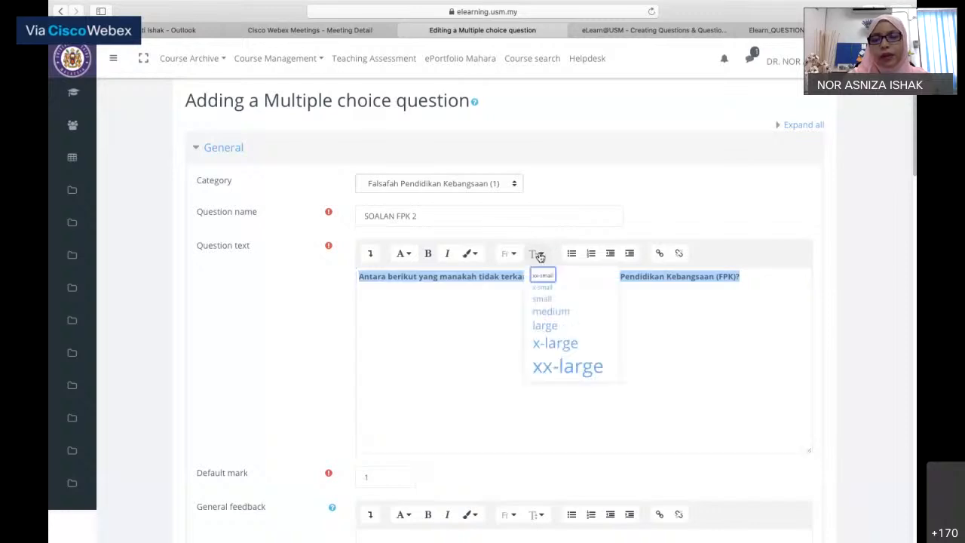
click(544, 325)
click(541, 325)
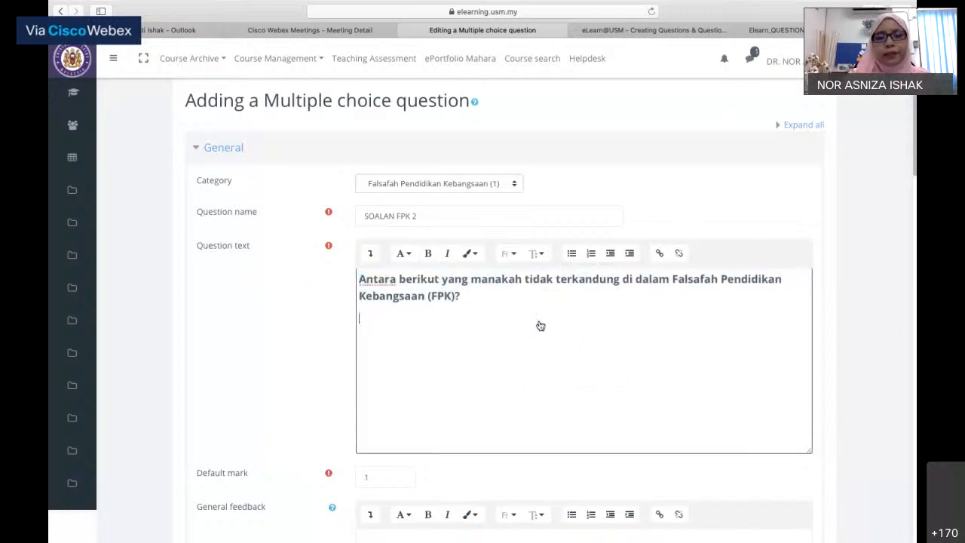
- Set the question's default mark to 10
scroll(540, 325, down, 2)
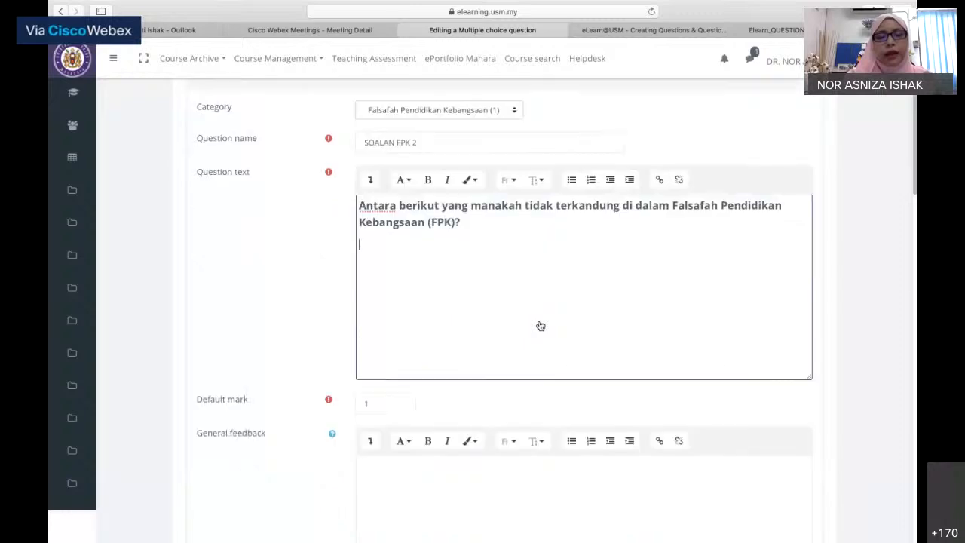
click(393, 404)
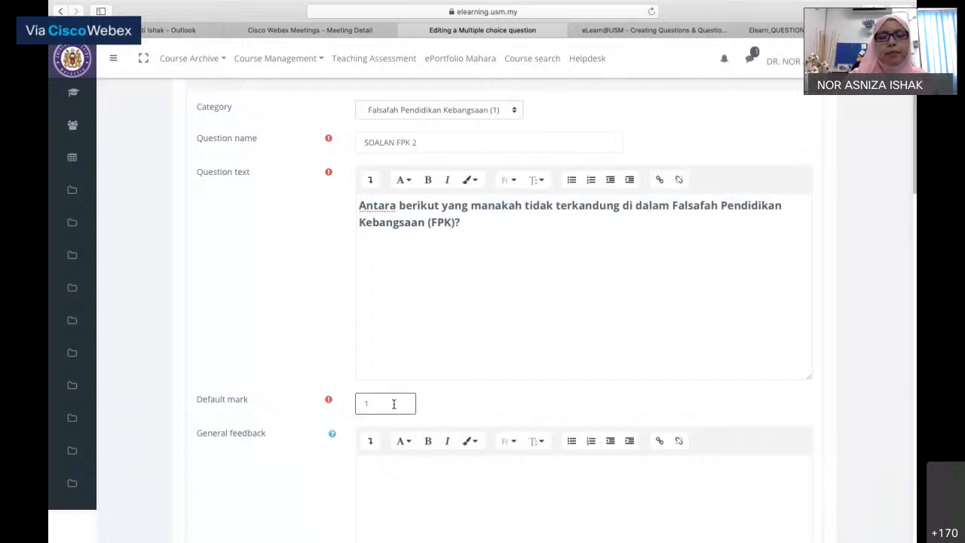
text(0)
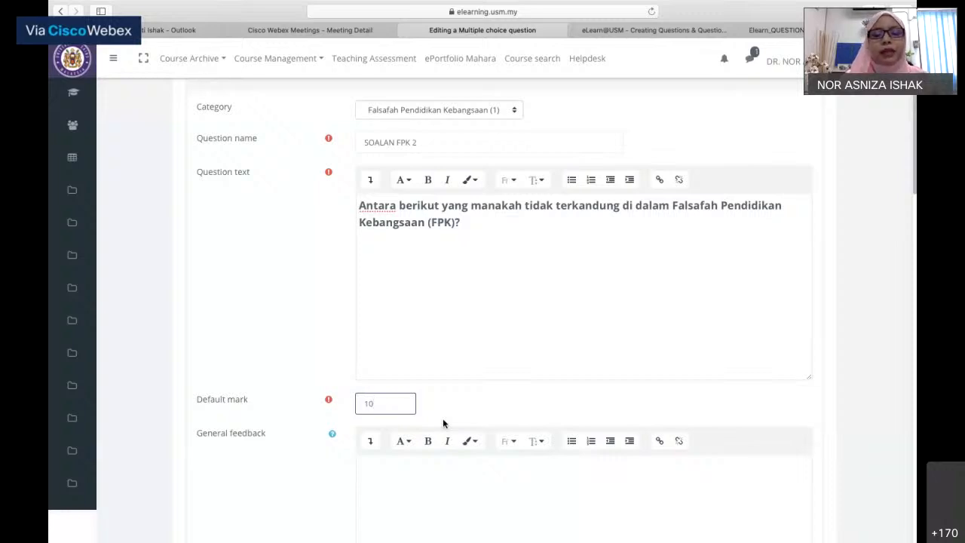
- Read the General feedback help and enter the bold feedback "Tahniah...nampaknya semua bijak belaka..Semua faham berkaitan FPK. Yang tidak faham, sila jumpa saya."
scroll(443, 423, down, 5)
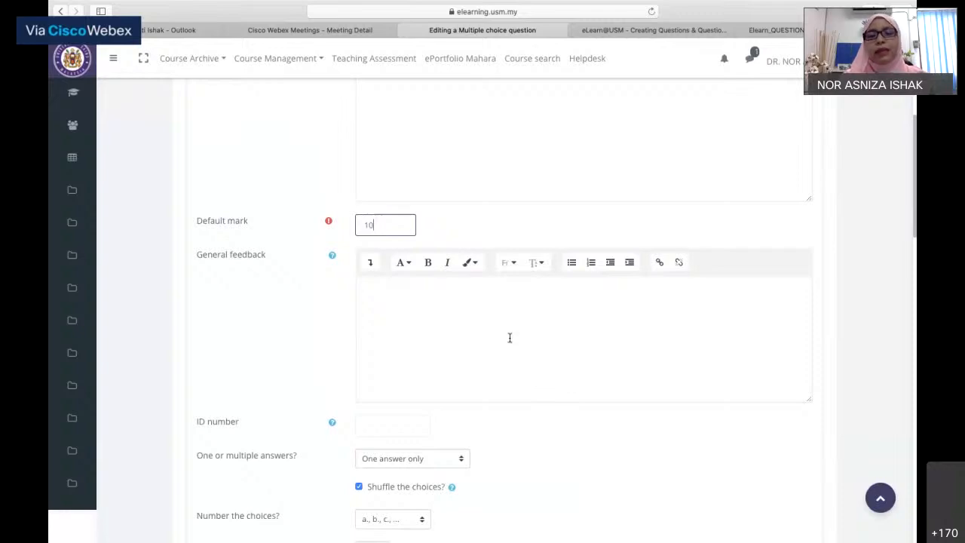
click(332, 257)
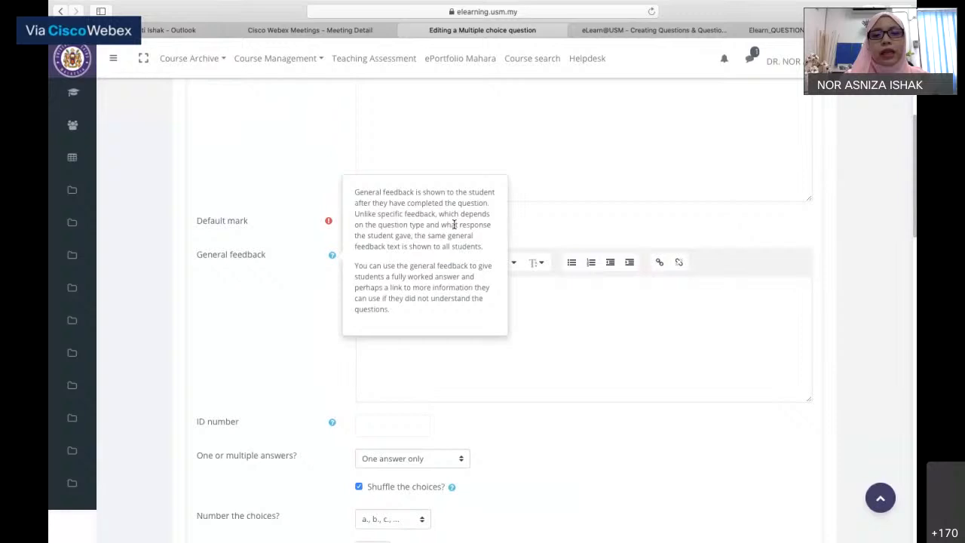
click(521, 317)
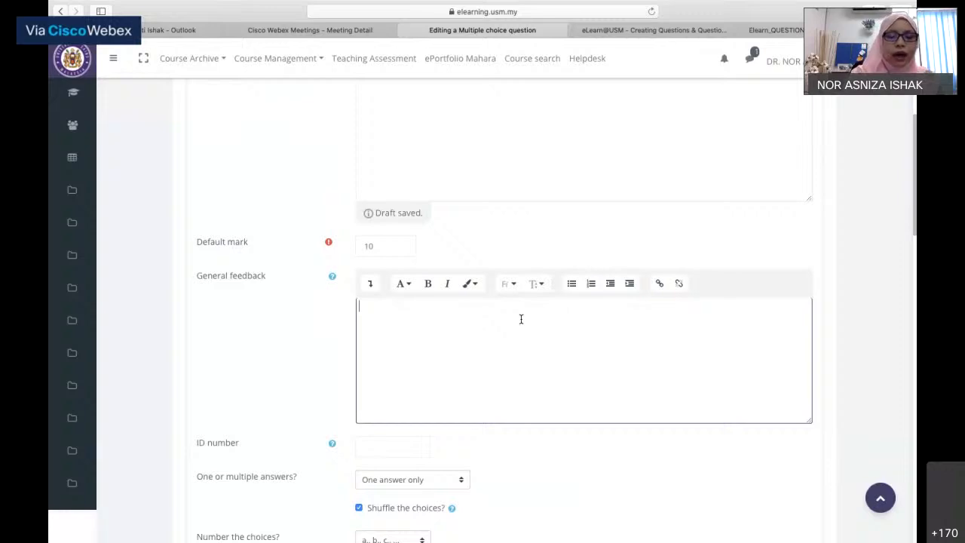
scroll(520, 319, down, 1)
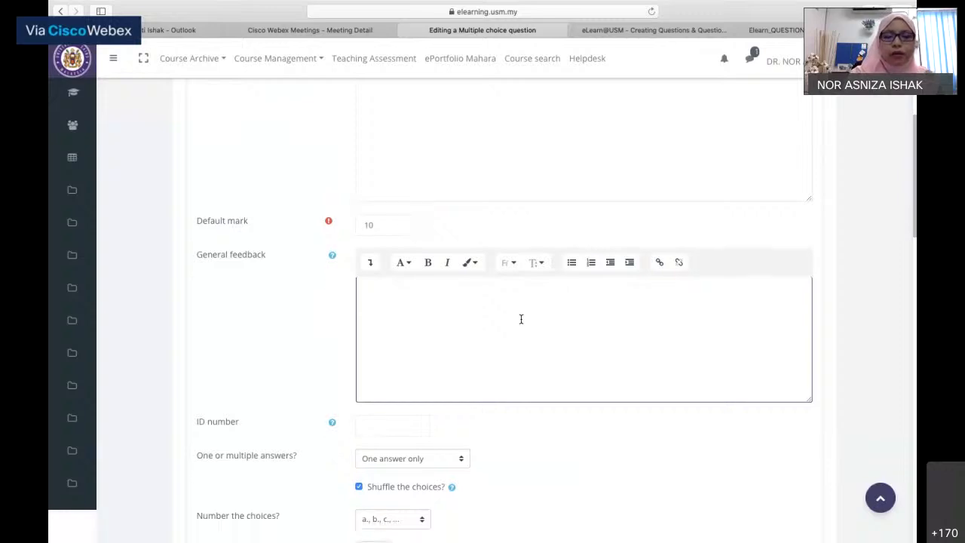
text(Tah)
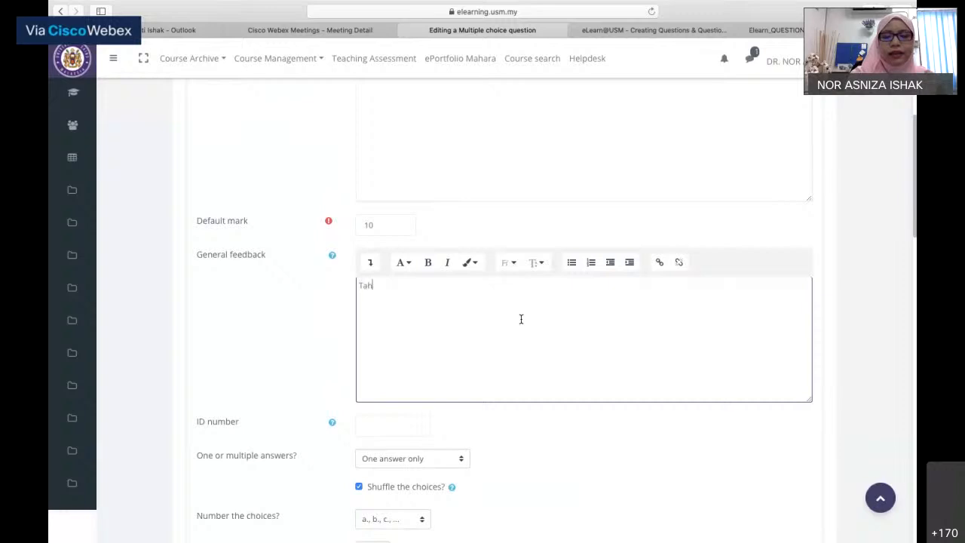
text(niah...nampaknya)
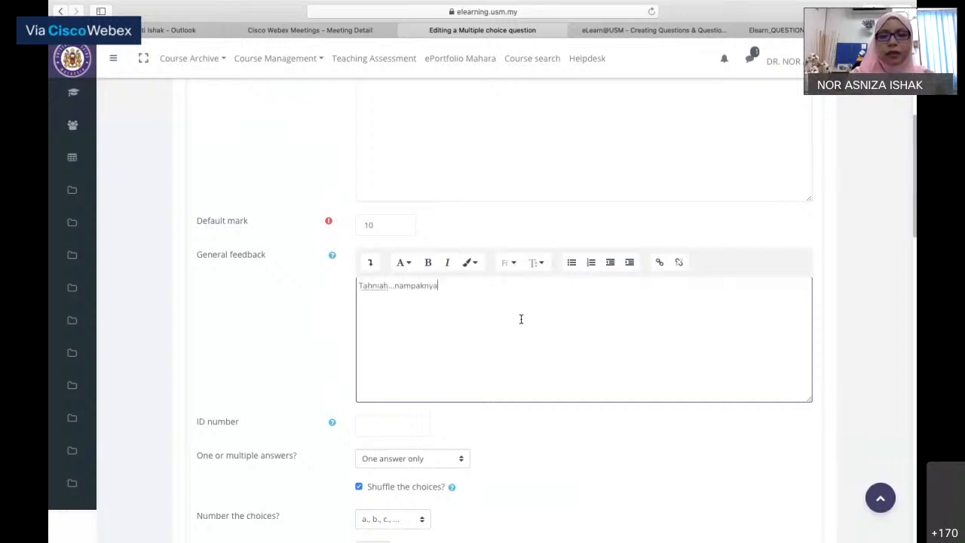
text( semua )
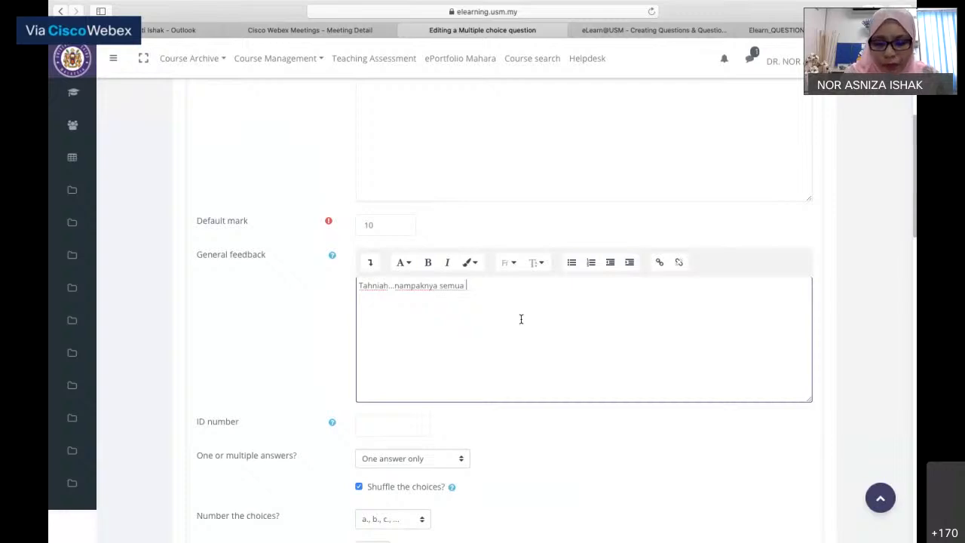
text(bijak be)
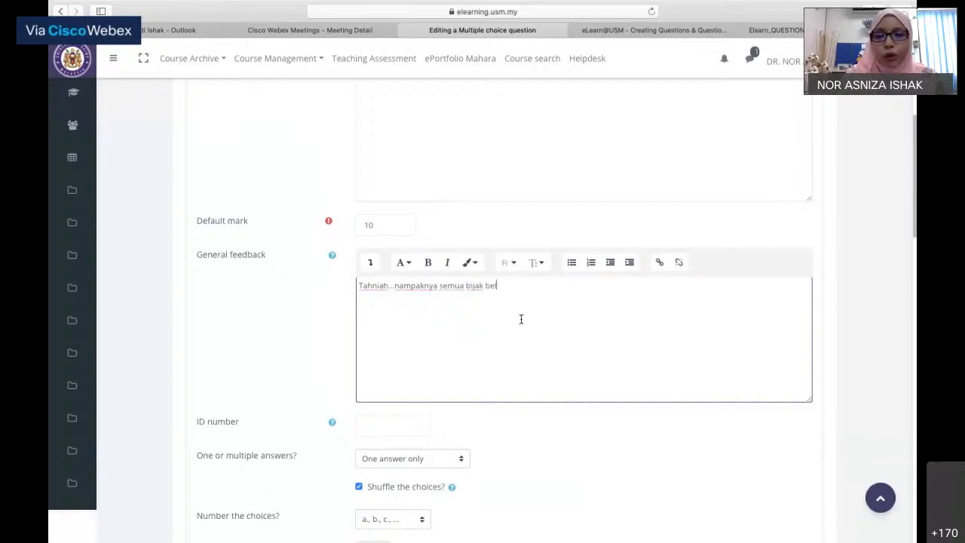
text(laka)
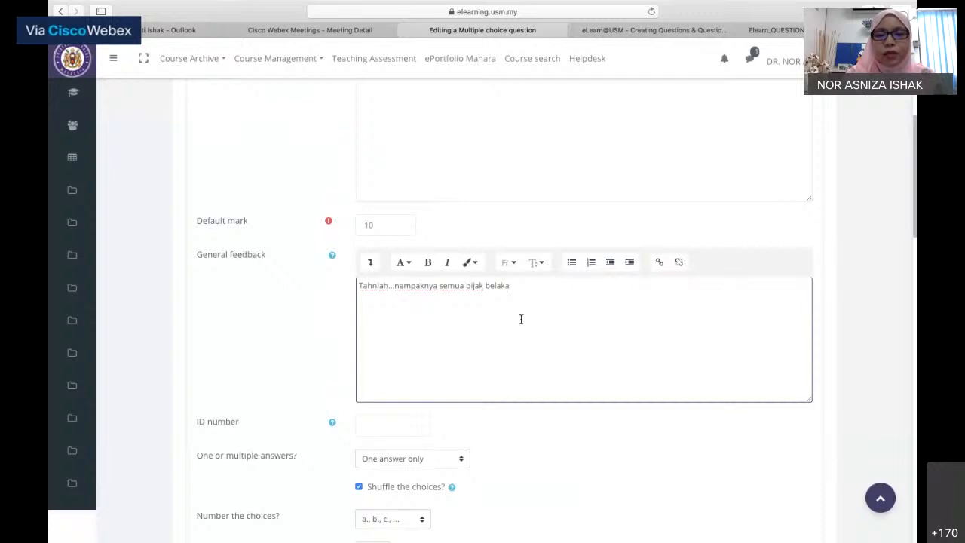
text(.)
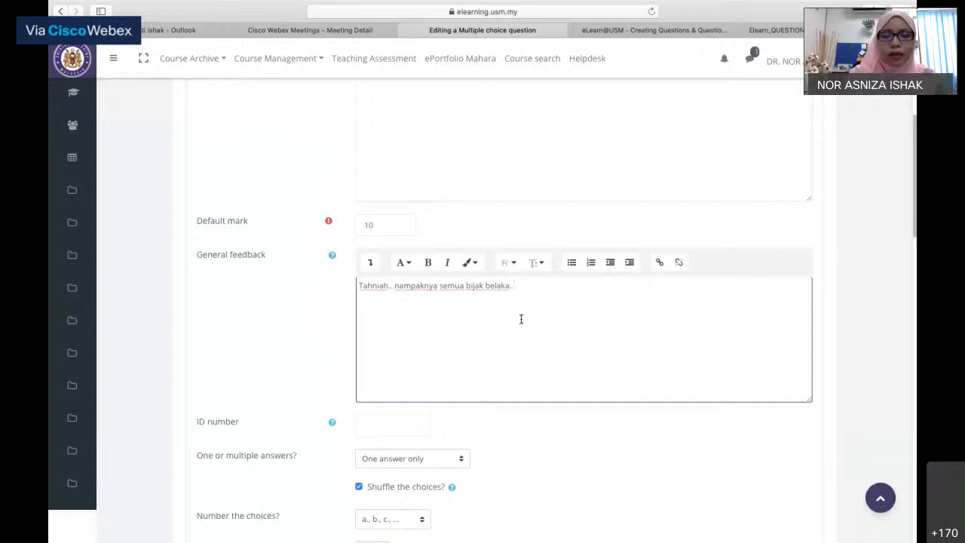
text( Semua )
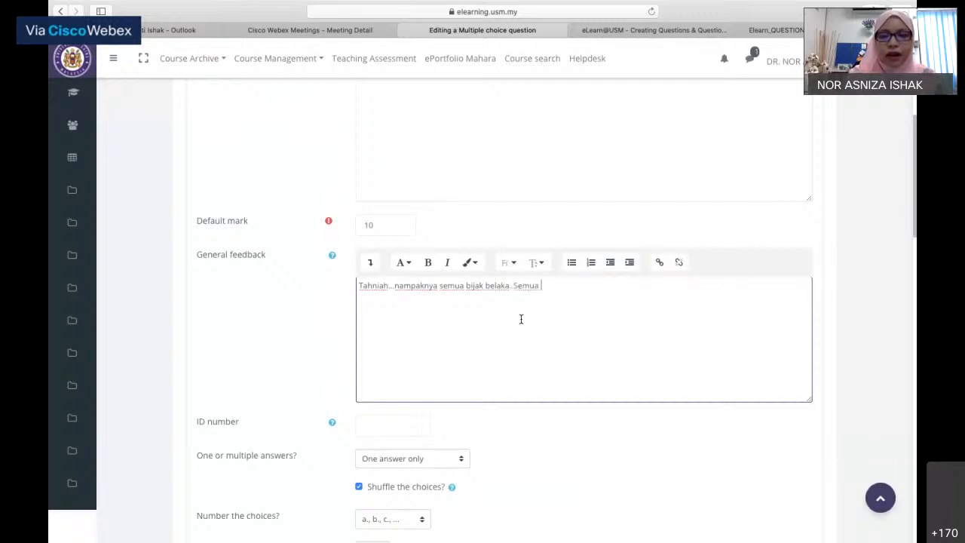
text(faham berkait)
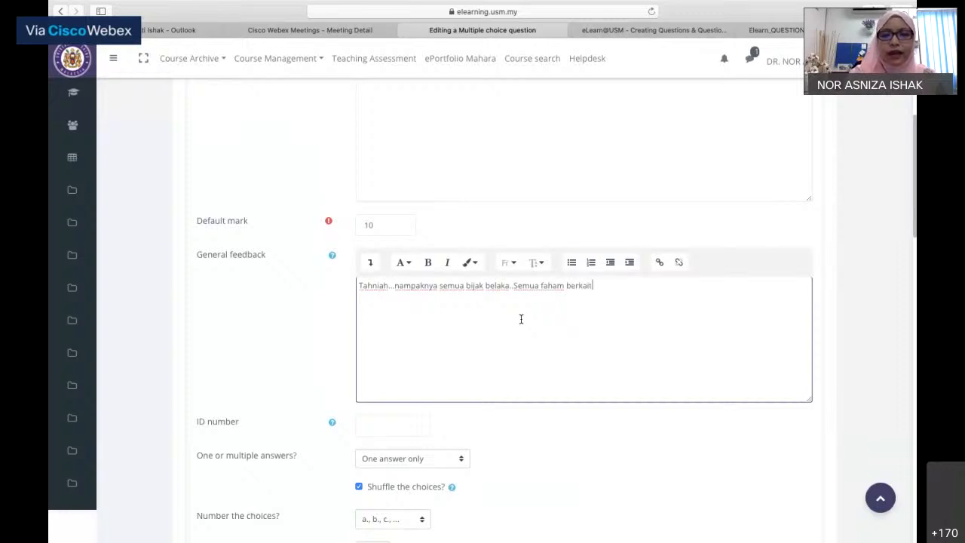
text(an FPK)
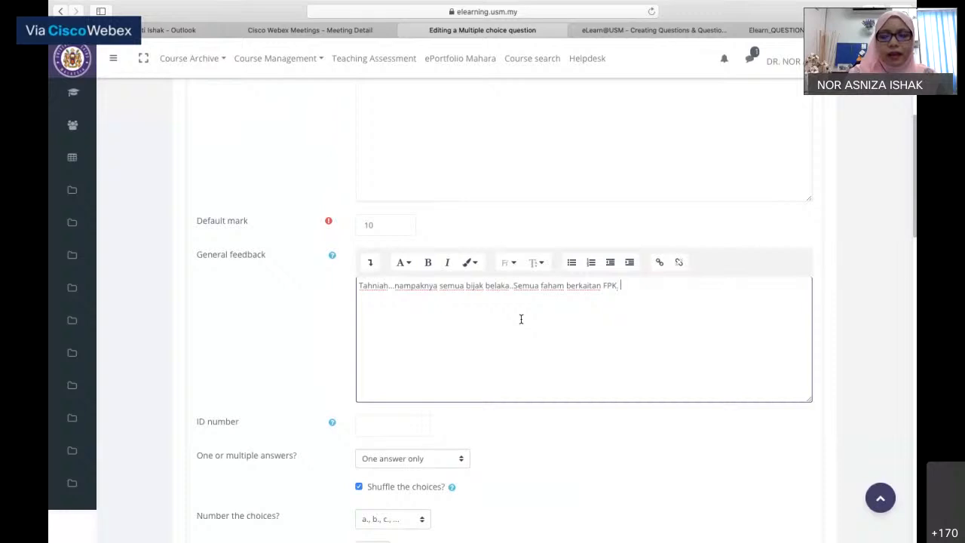
text(. Yang tida)
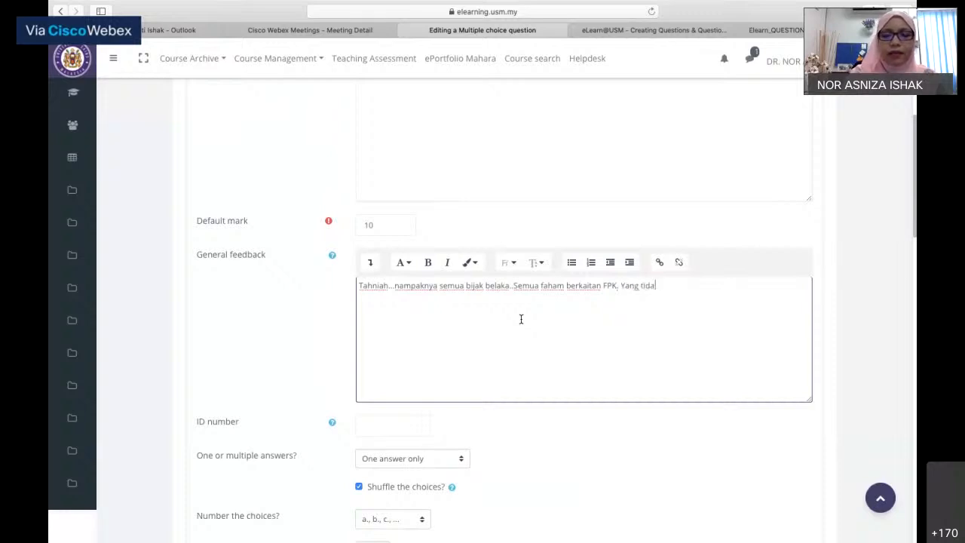
text(k faham, si)
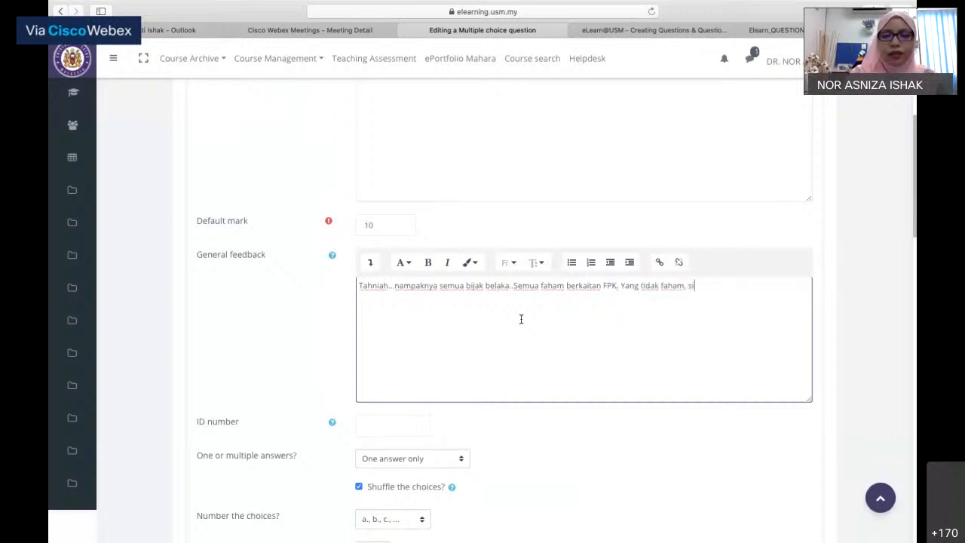
text(la jumpa saya)
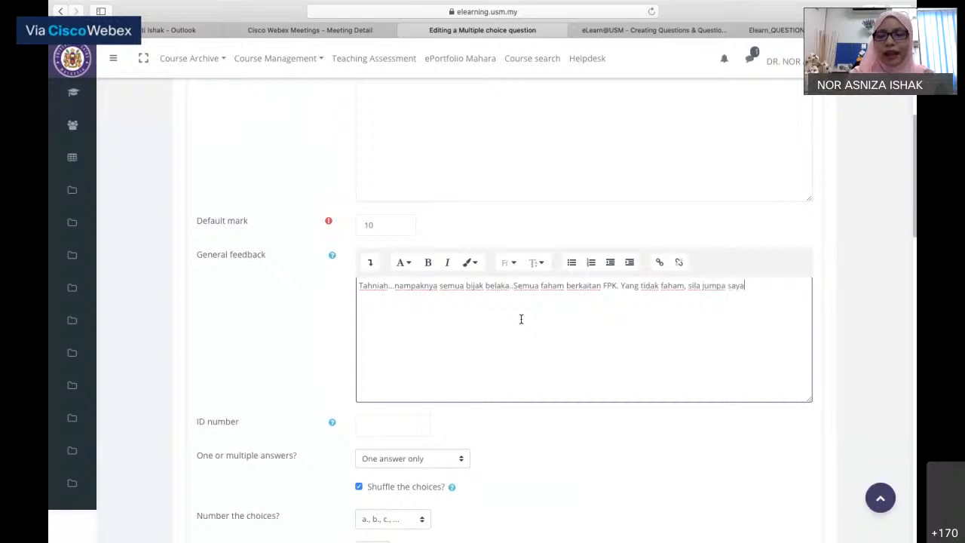
text(.)
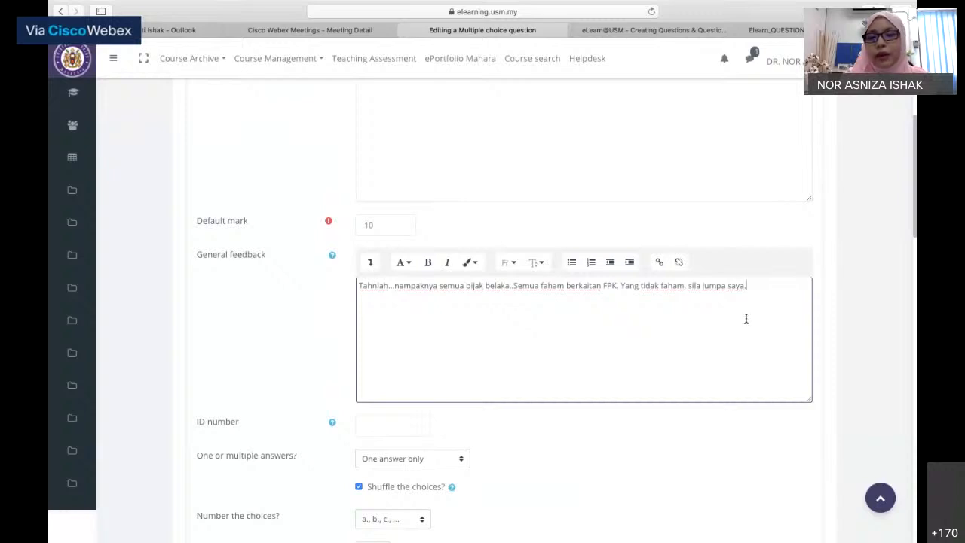
drag(761, 291, 347, 283)
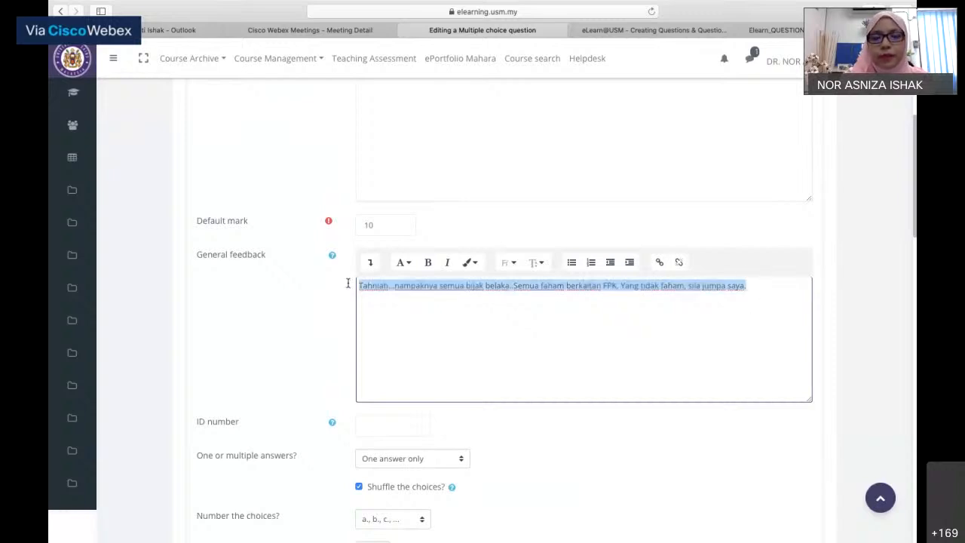
click(428, 263)
- Review the options for one or multiple answers and keep One answer only
scroll(422, 347, down, 5)
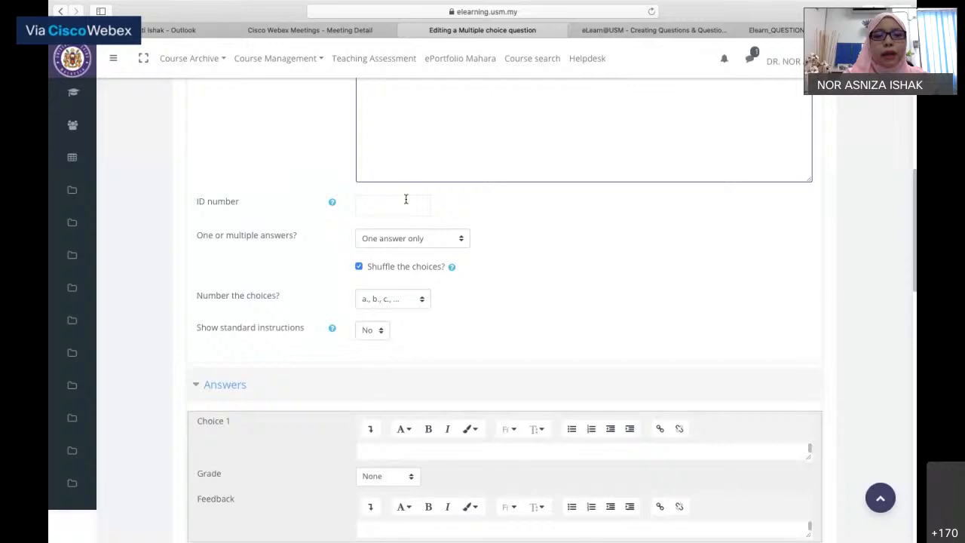
click(462, 240)
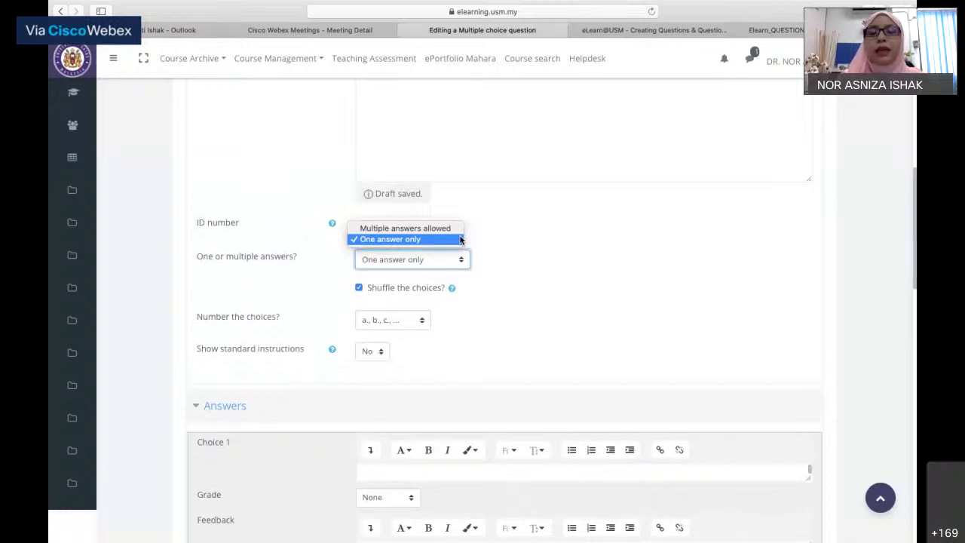
click(406, 240)
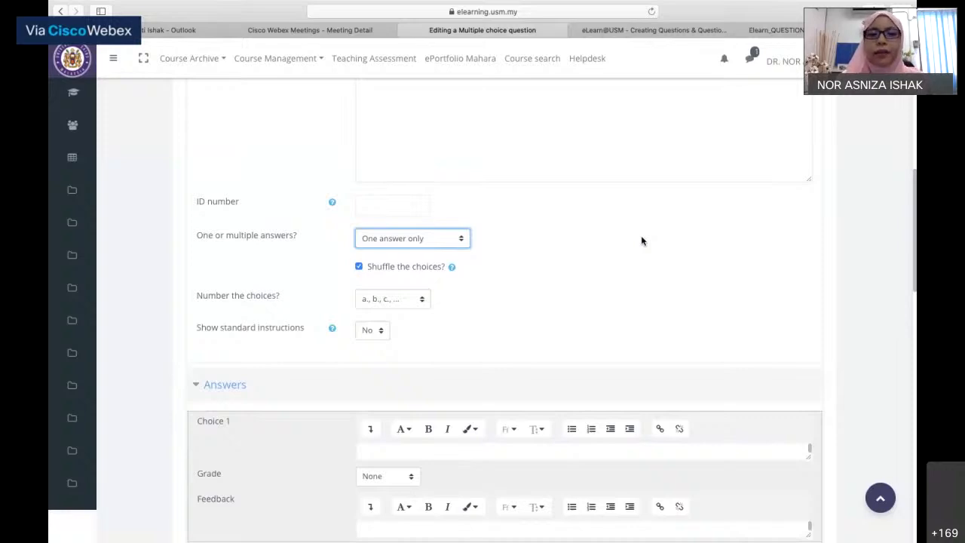
click(461, 239)
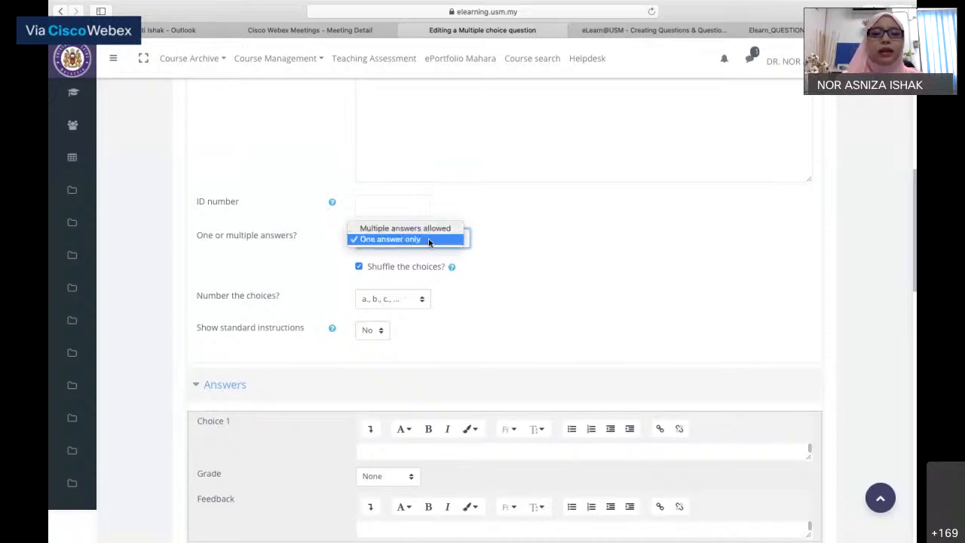
click(531, 282)
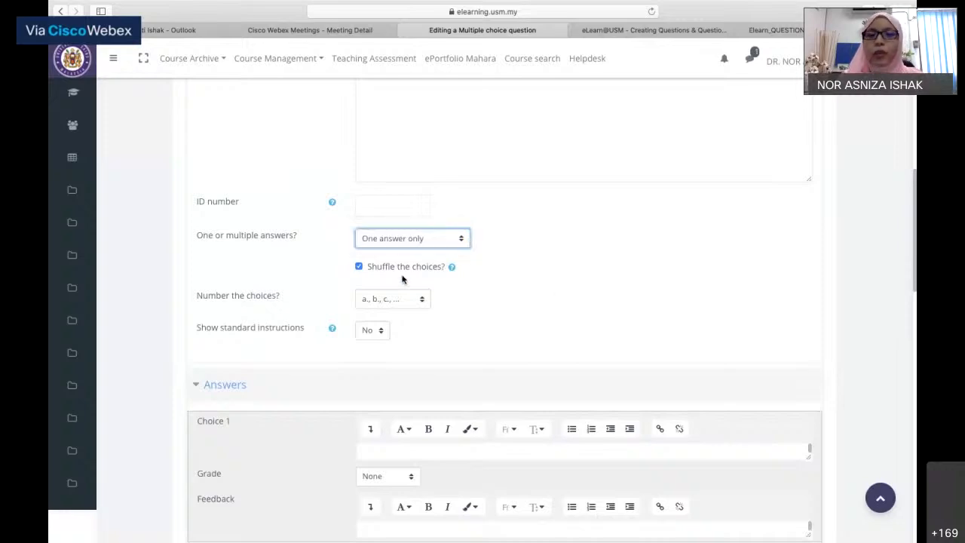
- Read the help on shuffling the choices and set the choice numbering to A., B., C., ..
click(452, 267)
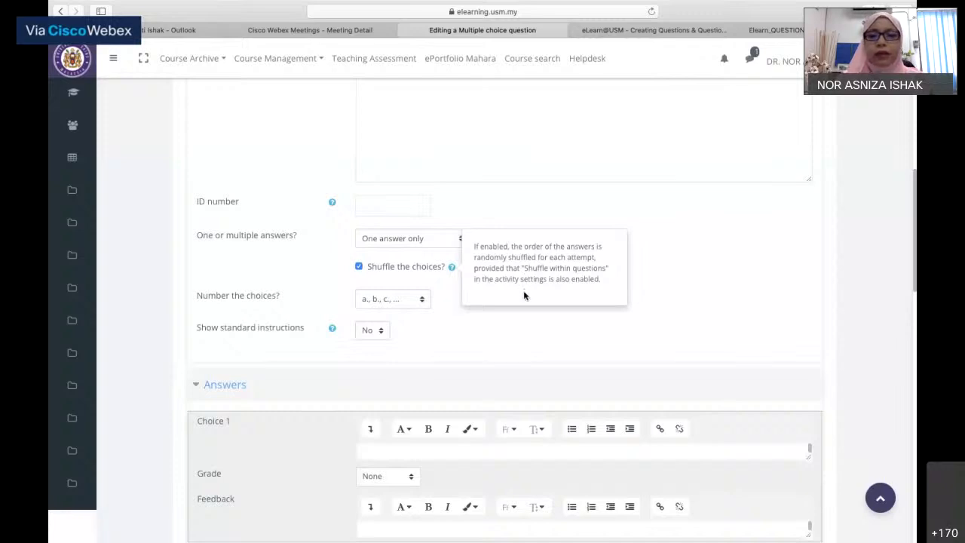
click(502, 326)
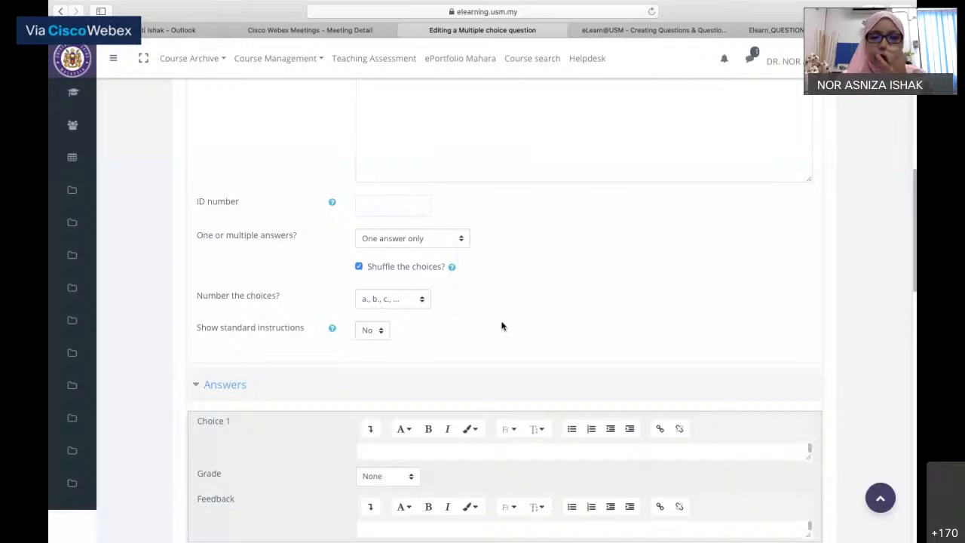
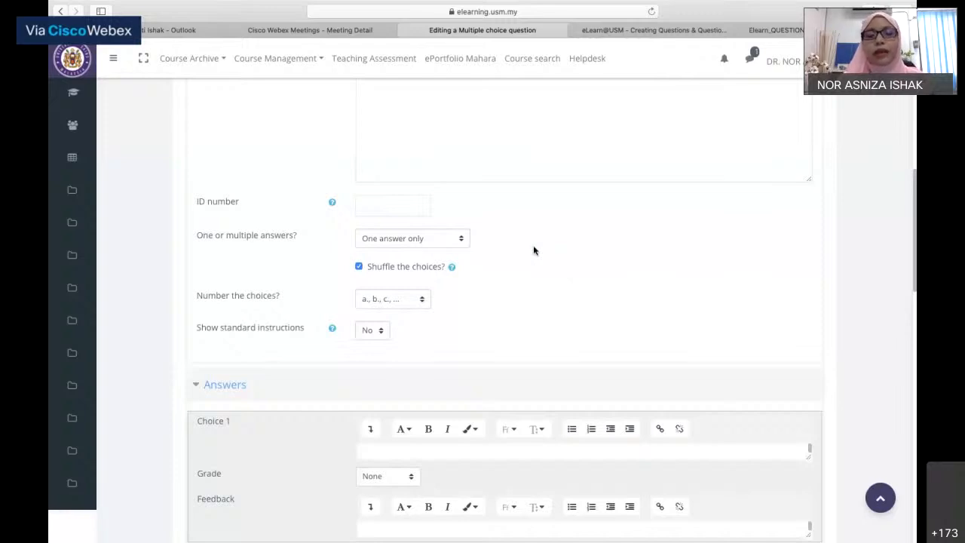
scroll(533, 250, down, 2)
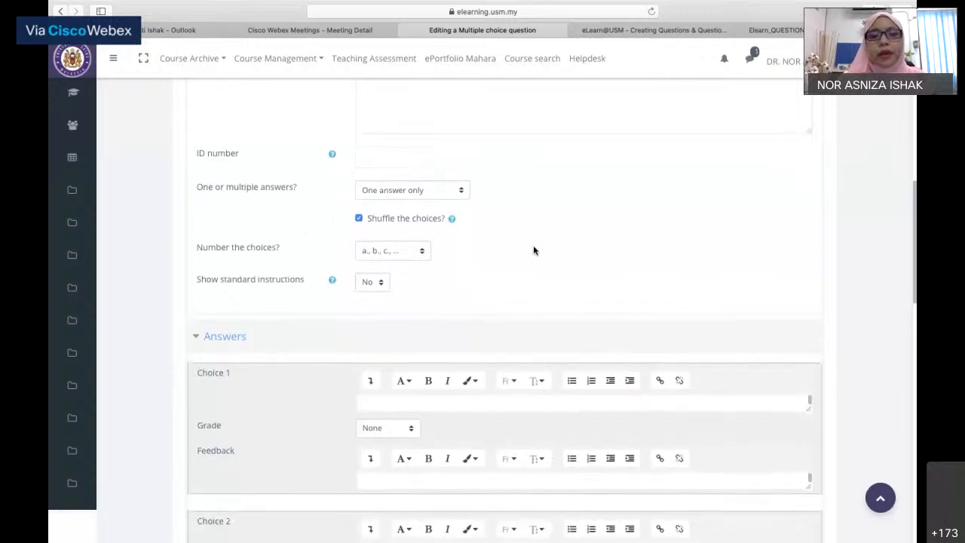
click(422, 255)
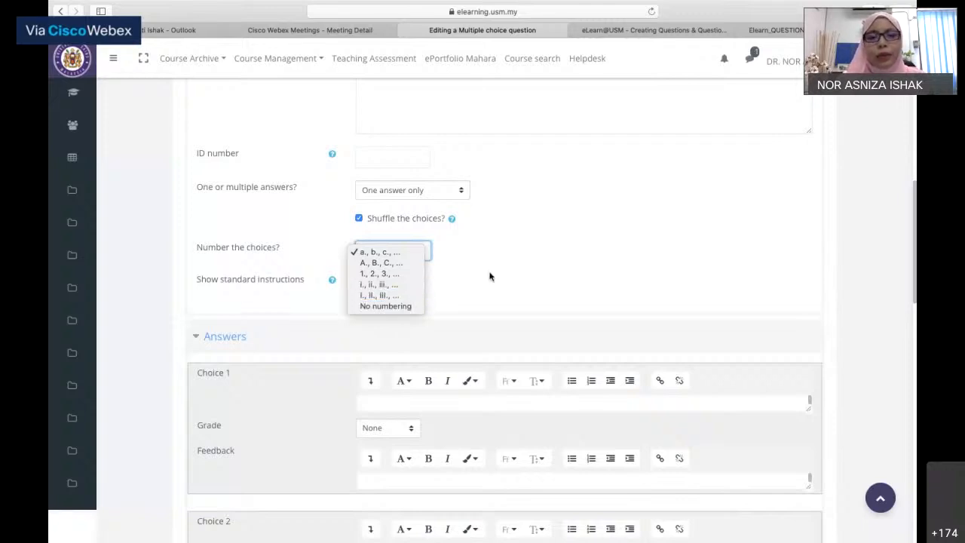
key(ctrl+Right)
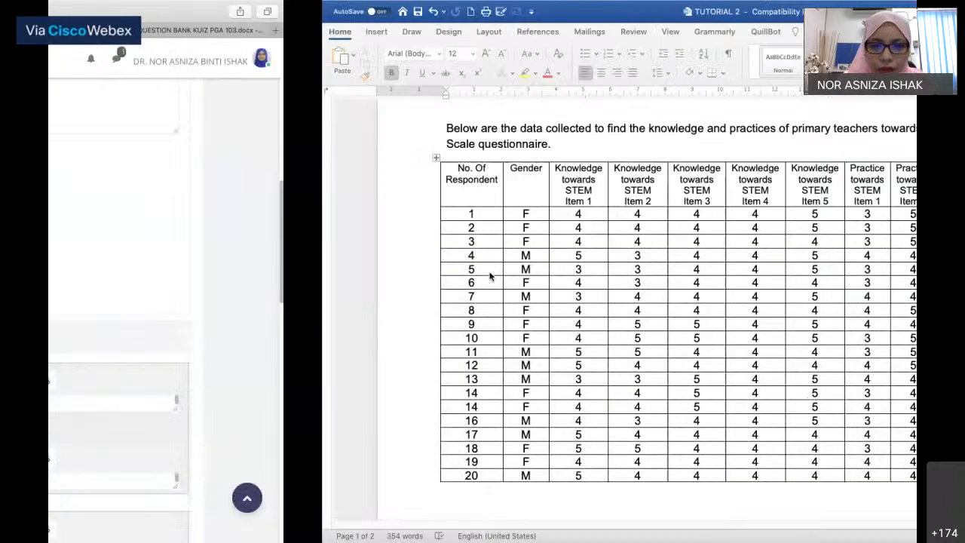
key(ctrl+Right)
key(ctrl+Left)
key(ctrl+Left)
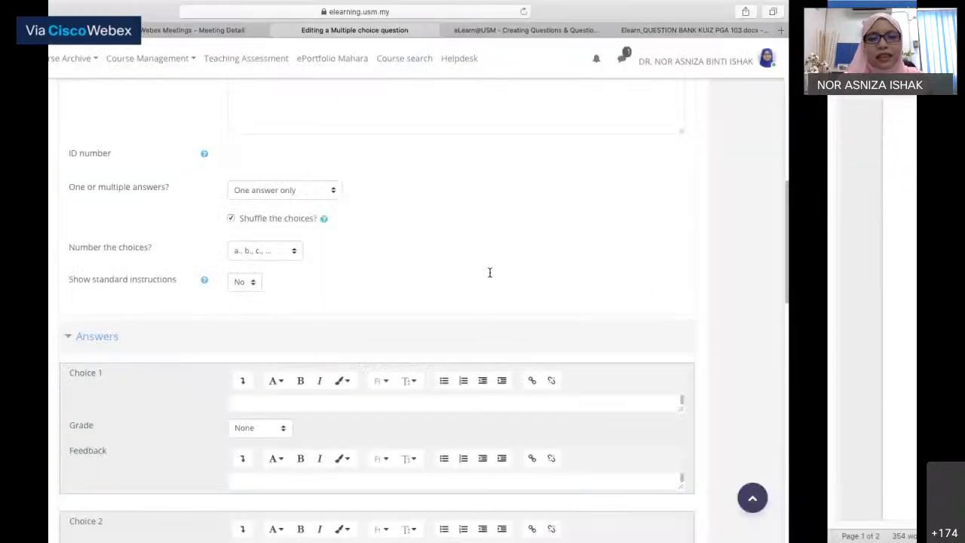
click(422, 250)
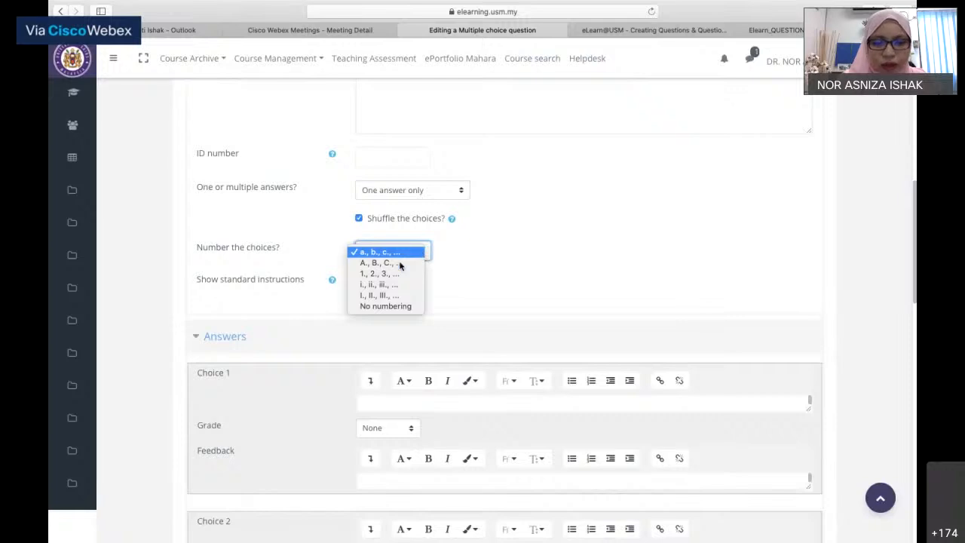
click(396, 263)
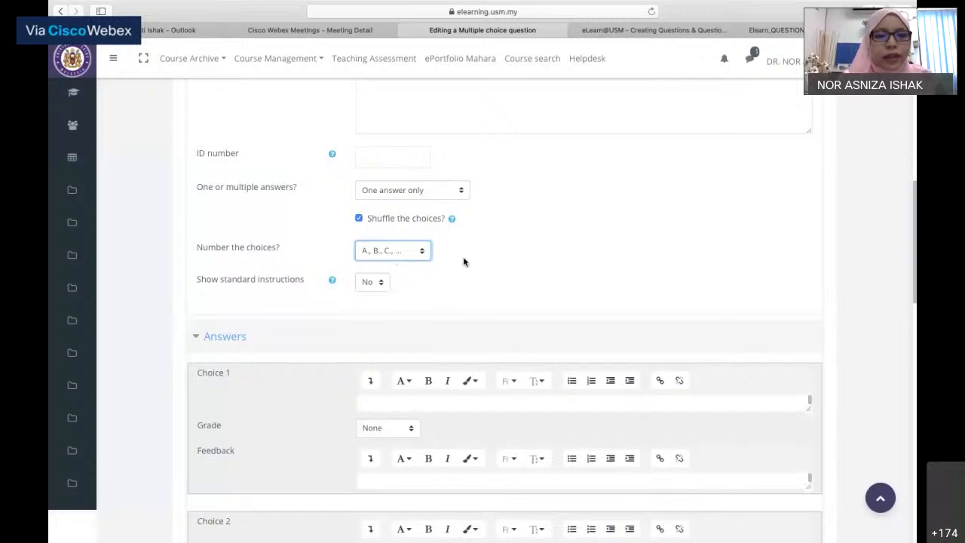
- Read the help on the Show standard instructions setting
scroll(463, 262, down, 1)
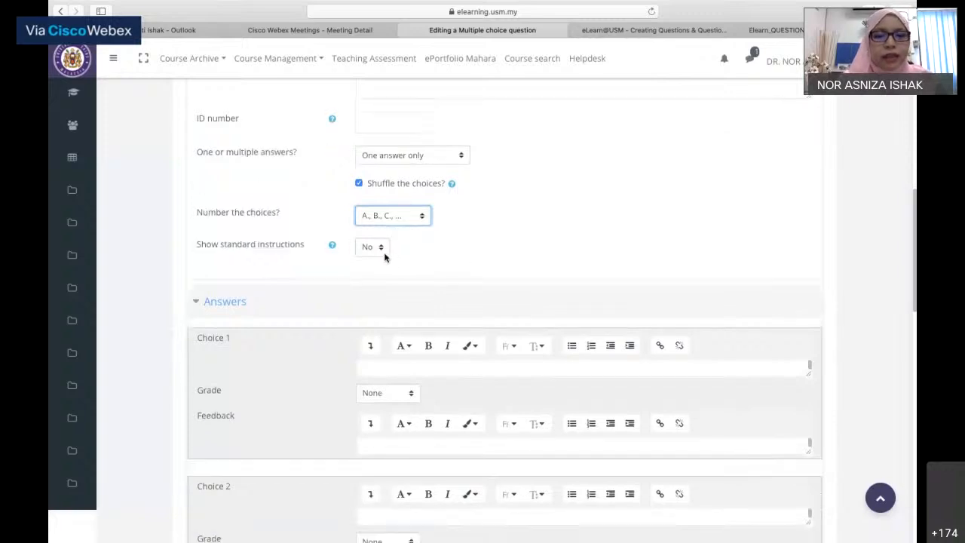
click(332, 248)
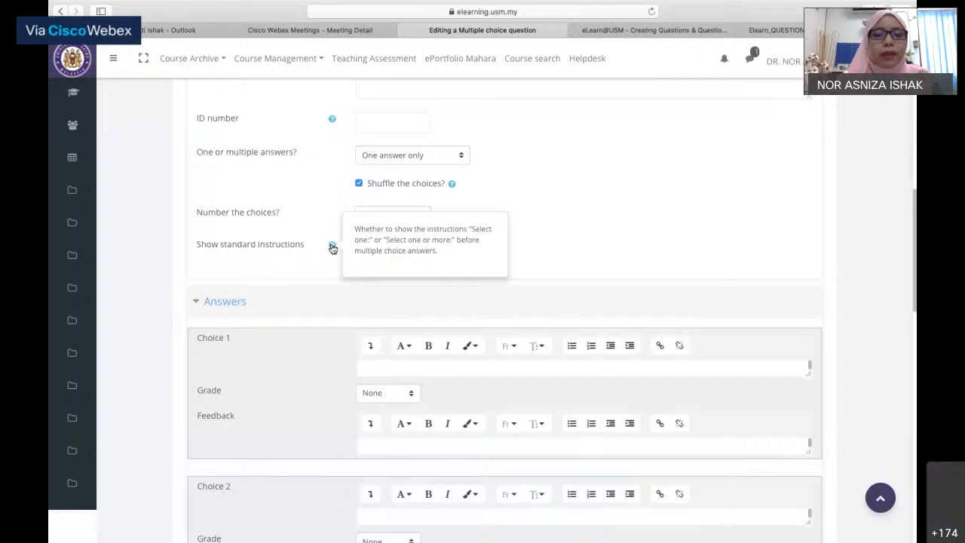
click(602, 224)
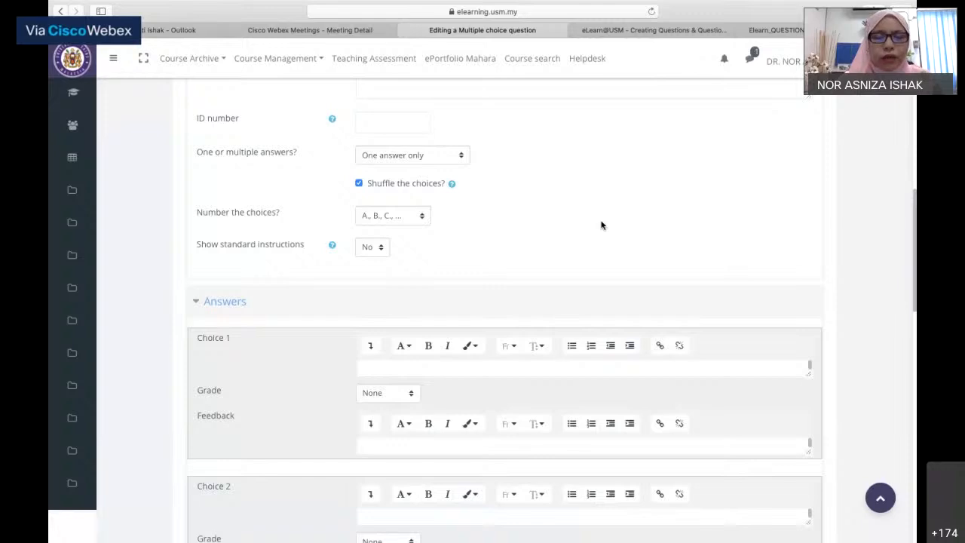
- Copy answer A, "Kepercayaan kepada Tuhan", without its grade note from the Word question bank document into Choice 1
scroll(601, 224, down, 1)
scroll(601, 224, down, 3)
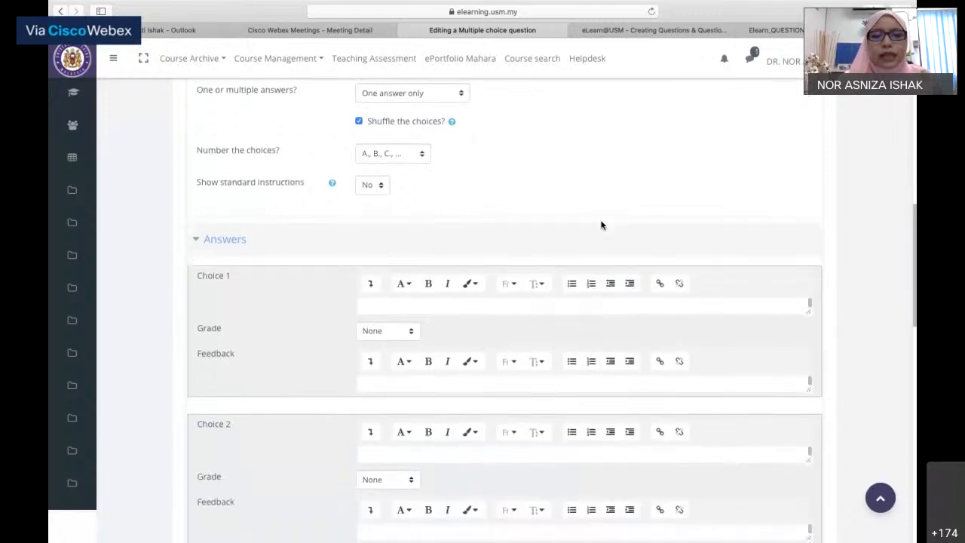
scroll(601, 225, down, 5)
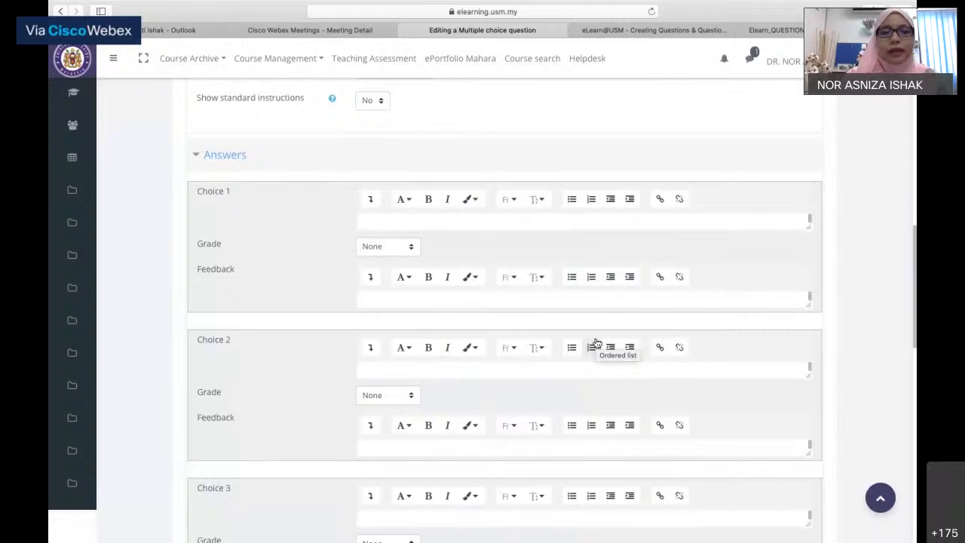
key(ctrl+Right)
key(ctrl+Right)
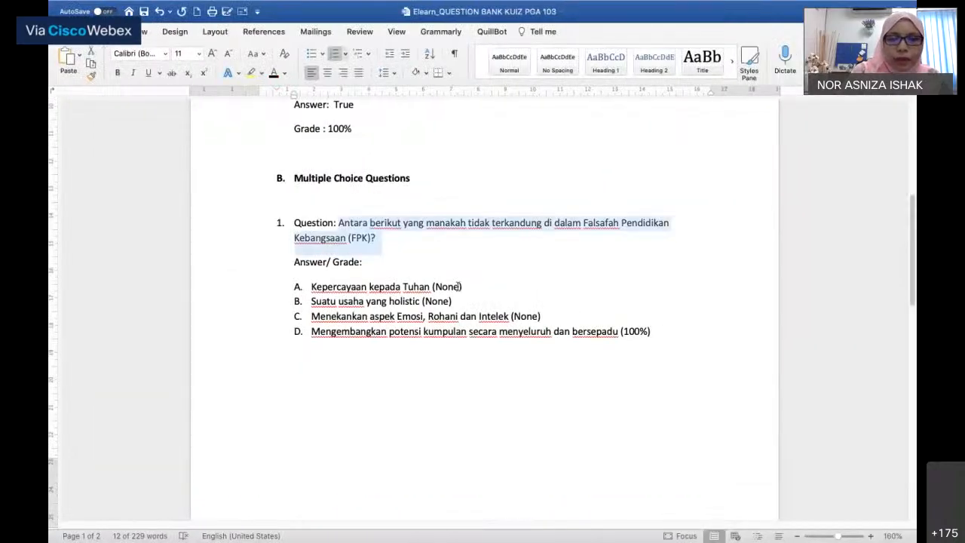
drag(435, 289, 320, 291)
key(super+c)
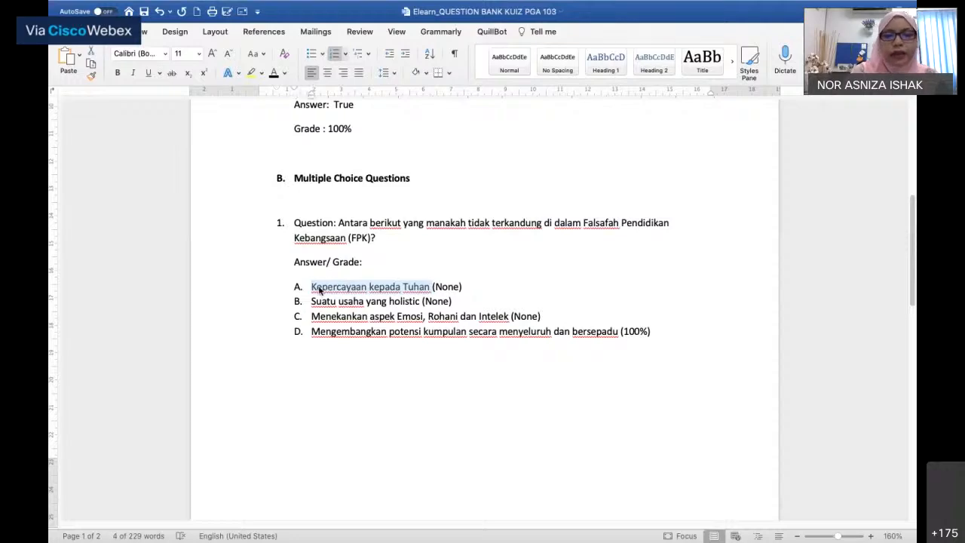
key(ctrl+Left)
key(ctrl+Left)
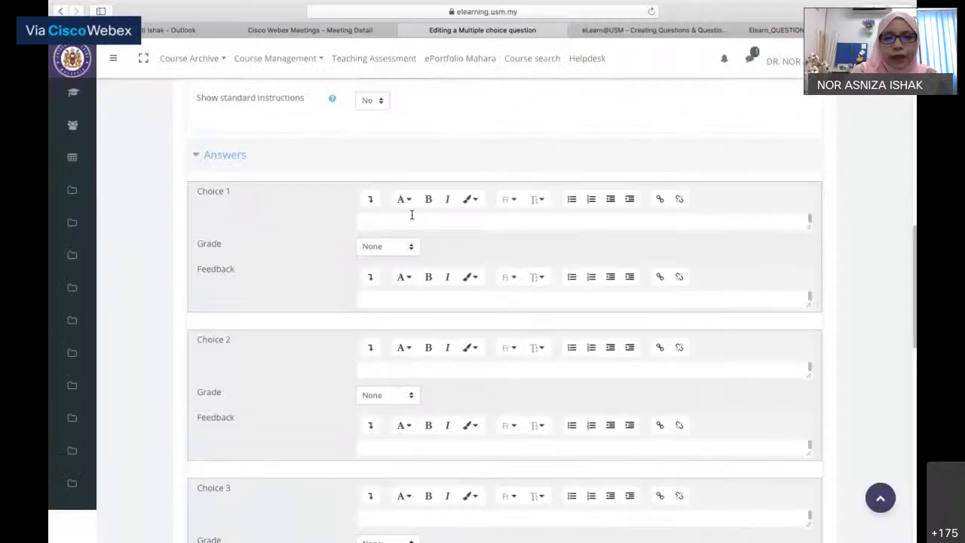
click(411, 215)
key(super+v)
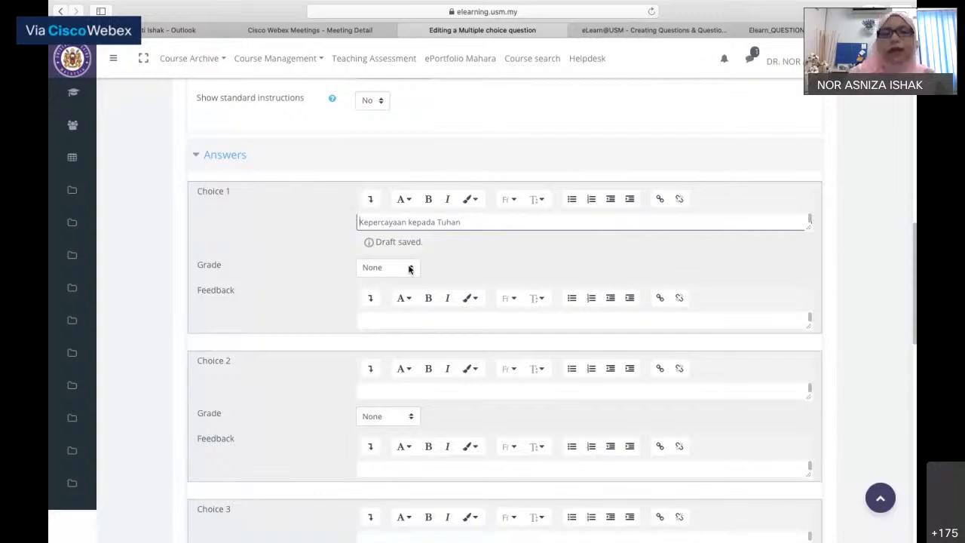
- Copy answer B, "Suatu usaha yang holistic", without its grade note from the Word document into Choice 2
key(ctrl+Right)
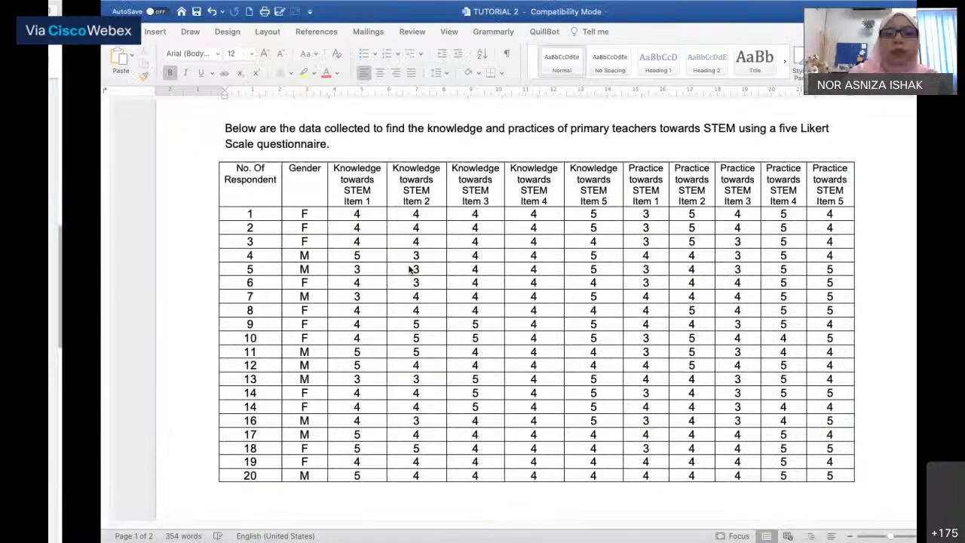
key(ctrl+Right)
drag(426, 302, 325, 302)
key(super+c)
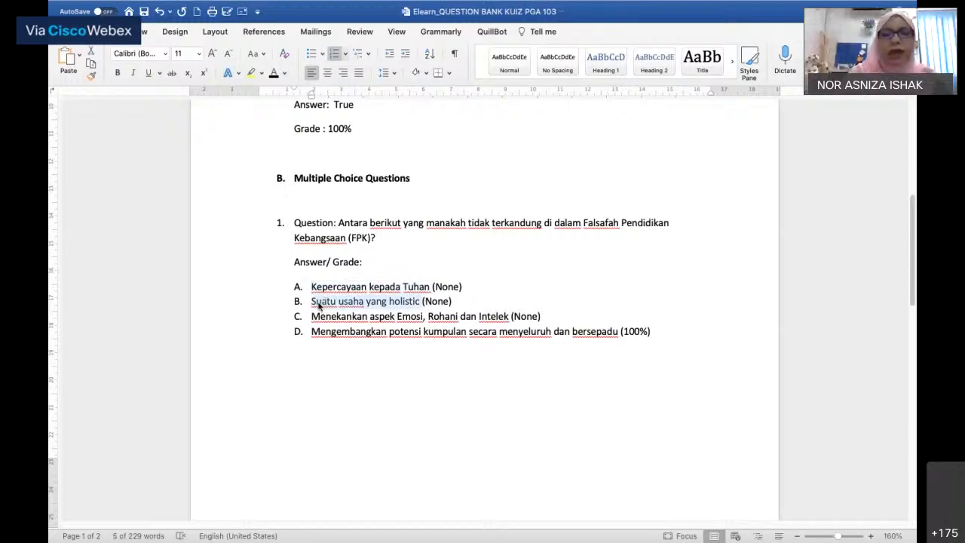
key(ctrl+Left)
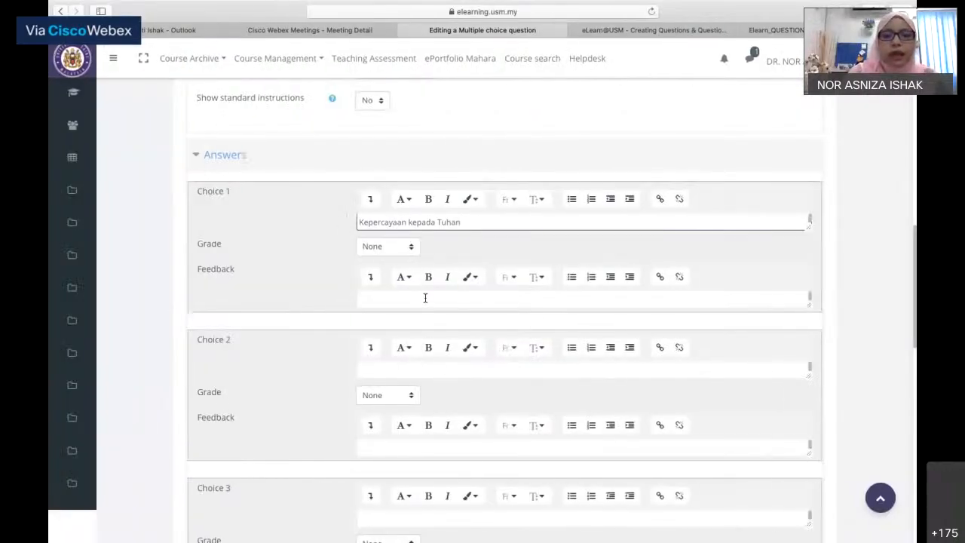
click(383, 368)
key(super+v)
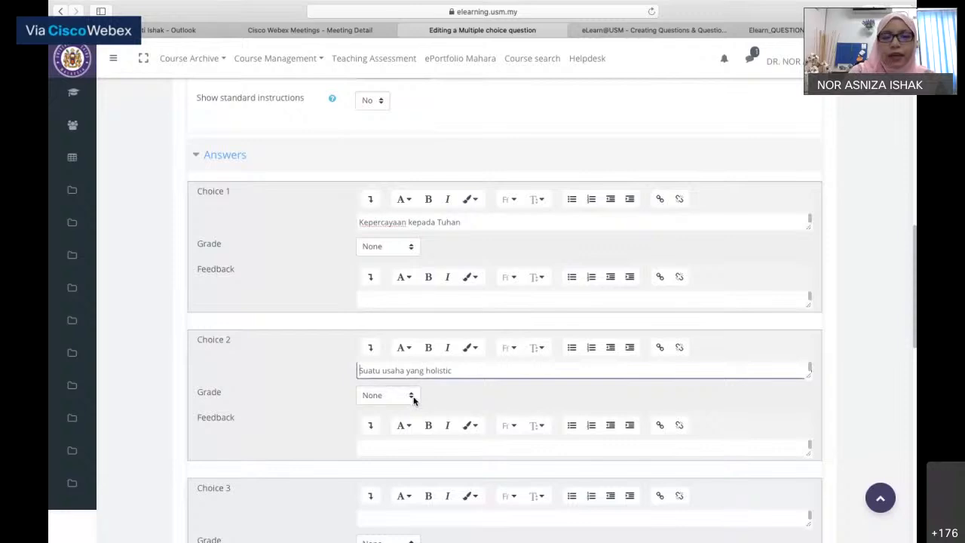
- Copy answer C, "Menekankan aspek Emosi, Rohani dan Intelek", without its grade note from the Word document into Choice 3
scroll(412, 400, down, 2)
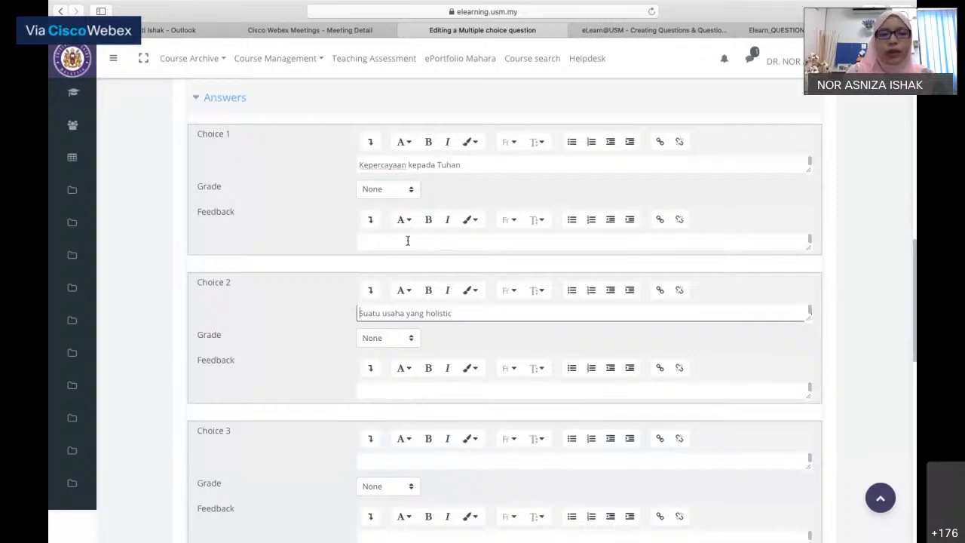
key(super+Tab)
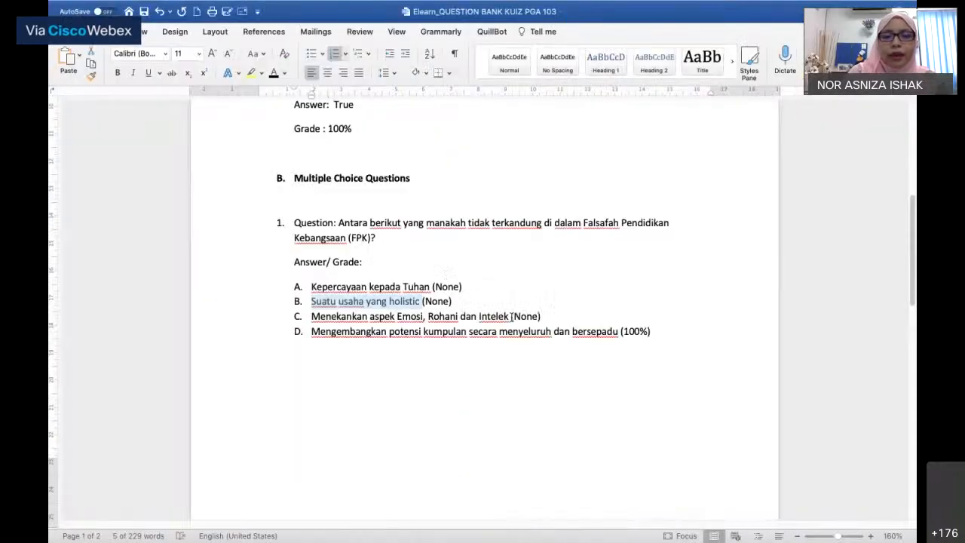
drag(512, 315, 326, 322)
key(super+c)
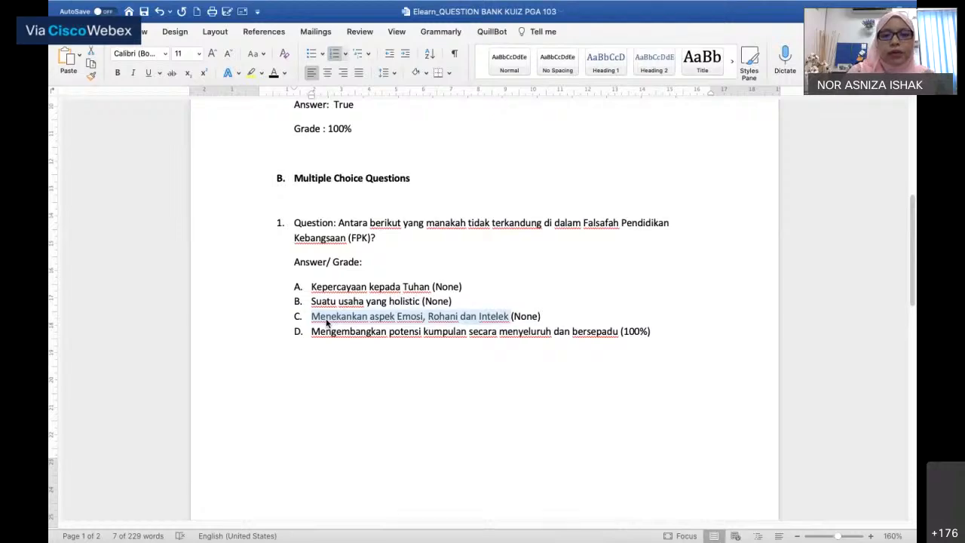
key(super+Tab)
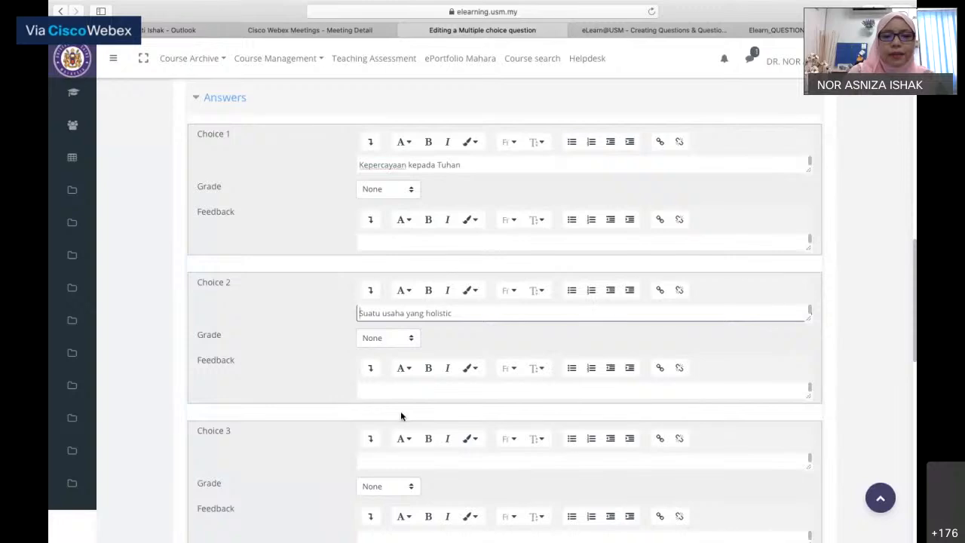
scroll(401, 416, down, 2)
scroll(401, 416, down, 1)
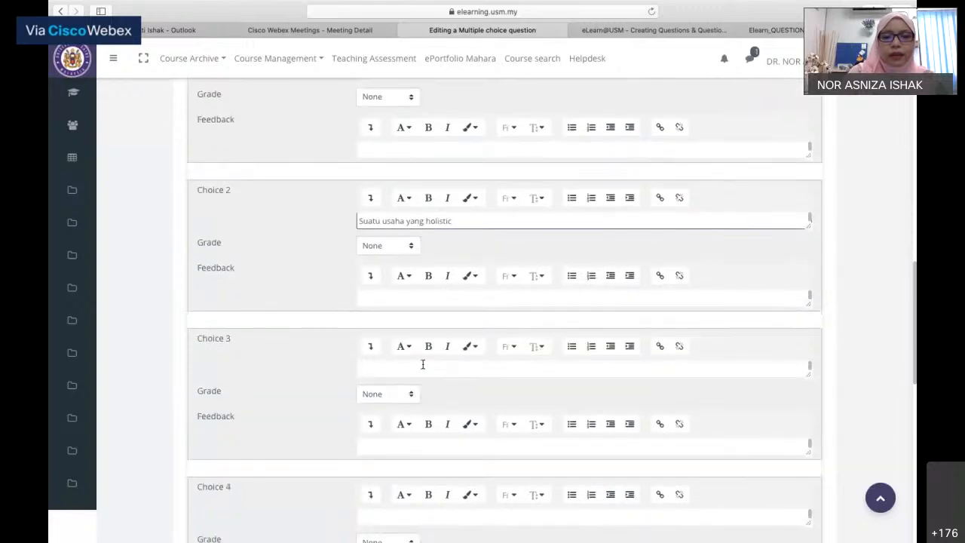
click(423, 365)
key(super+v)
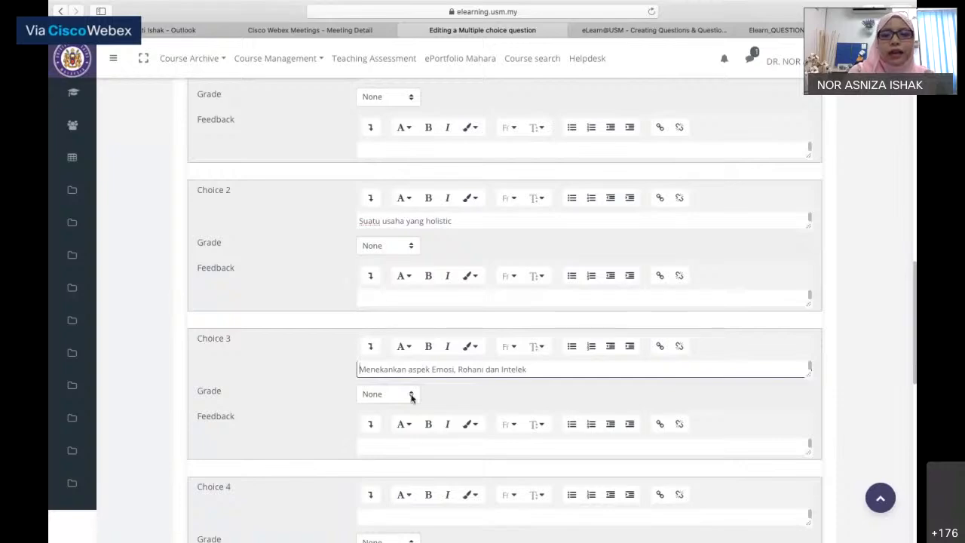
- Copy answer D, "Mengembangkan potensi kumpulan secara menyeluruh dan bersepadu", without its grade note from the Word document into Choice 4
scroll(412, 397, up, 2)
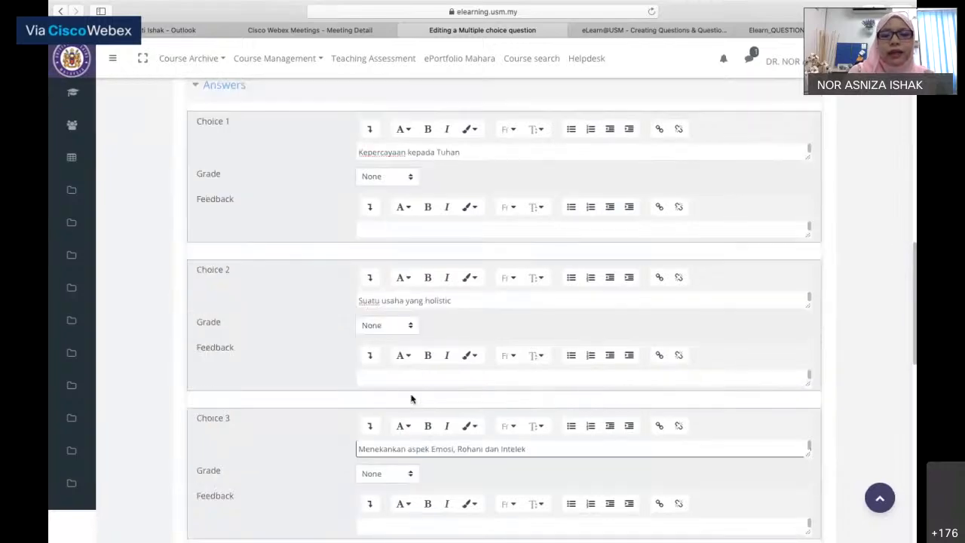
scroll(411, 398, down, 2)
key(super+Tab)
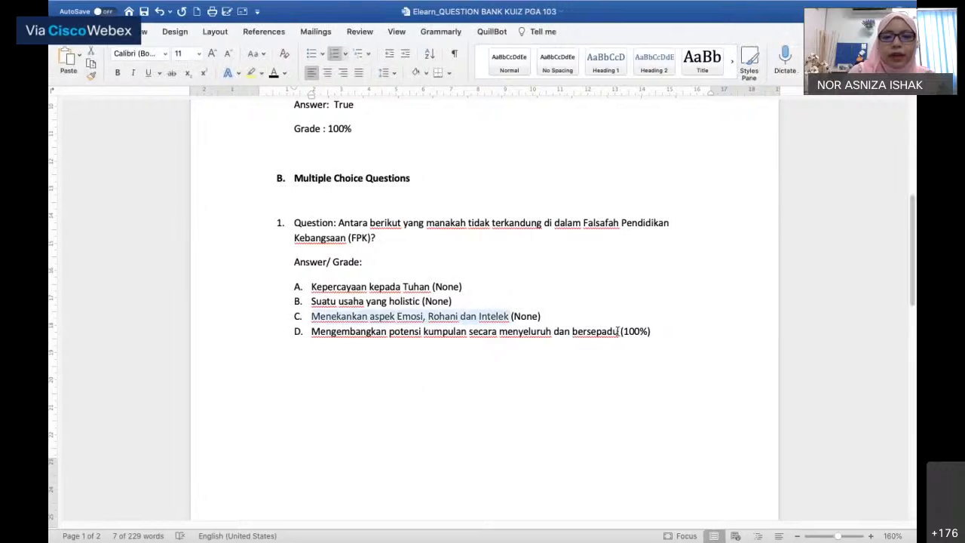
drag(617, 331, 312, 332)
key(super+c)
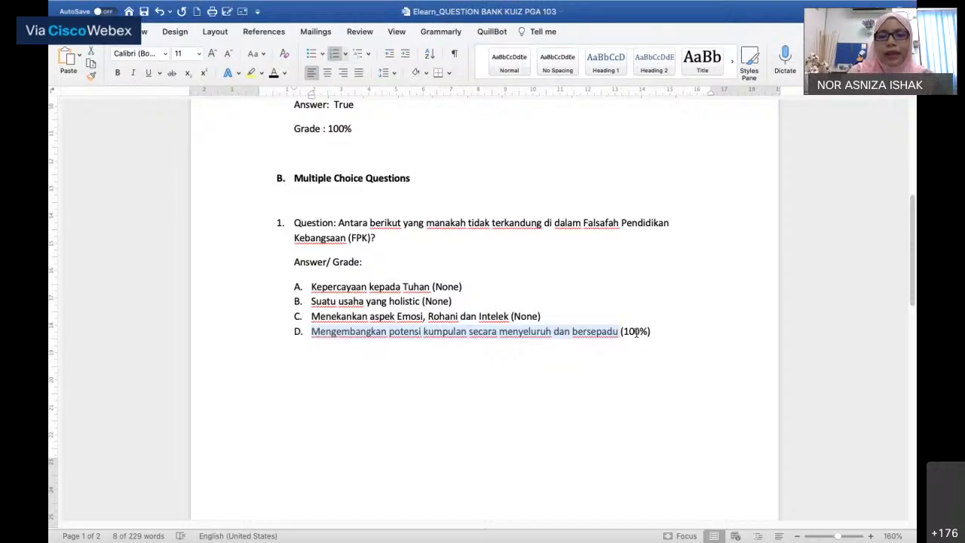
key(ctrl+Left)
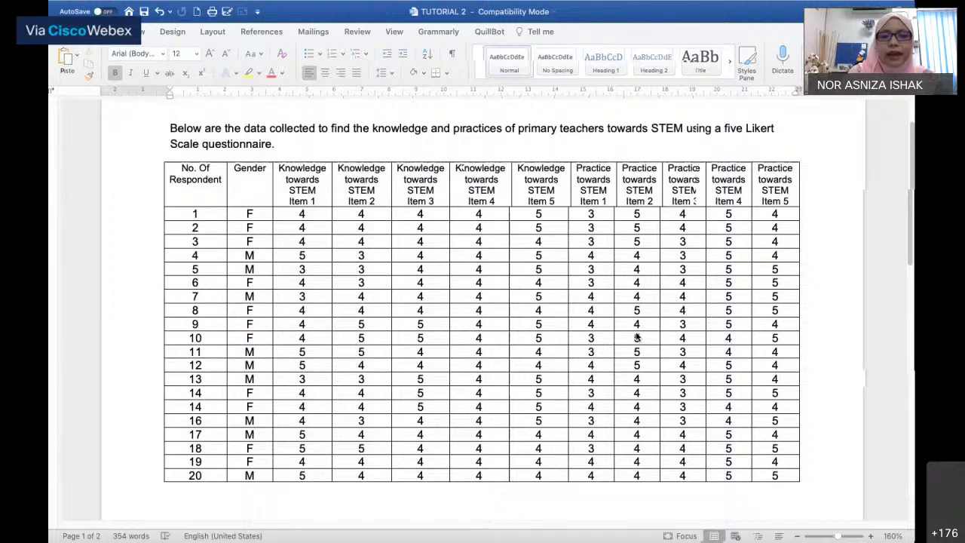
key(ctrl+Left)
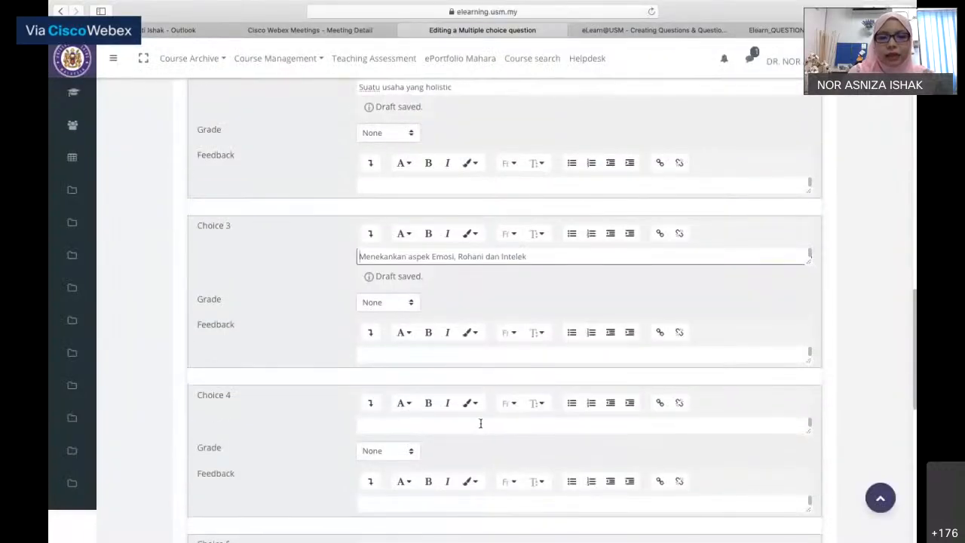
click(480, 423)
key(super+v)
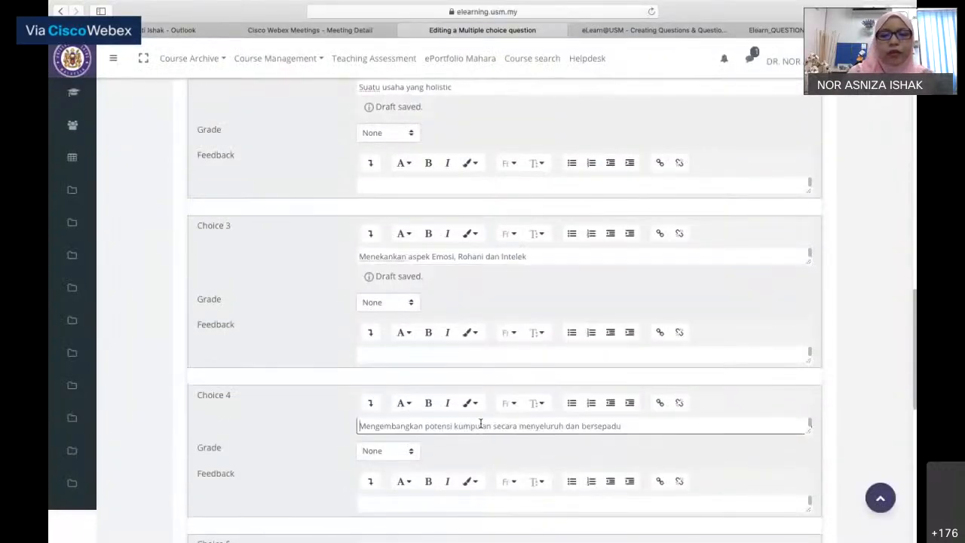
key(Return)
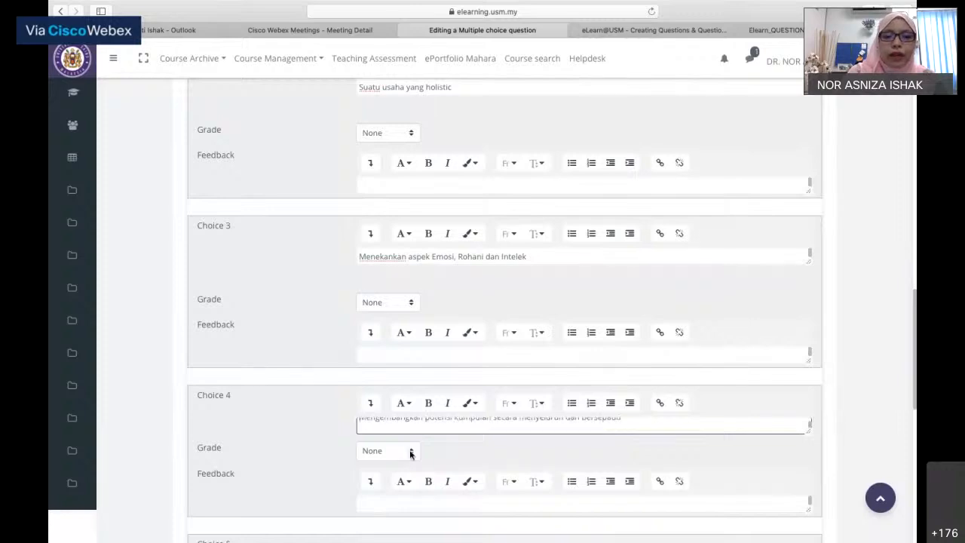
- Set the grade of Choice 4 to 100% and leave Choice 3 at None
scroll(410, 320, down, 3)
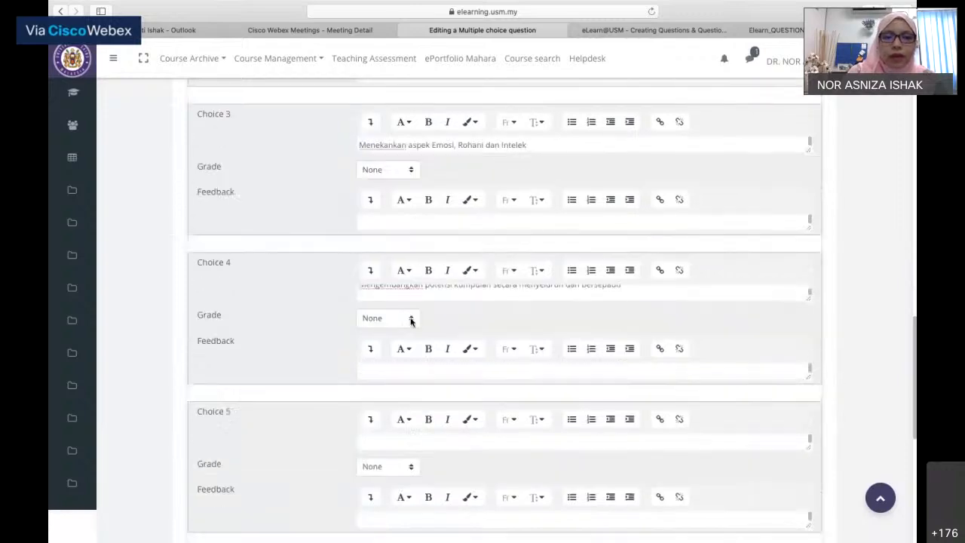
click(411, 320)
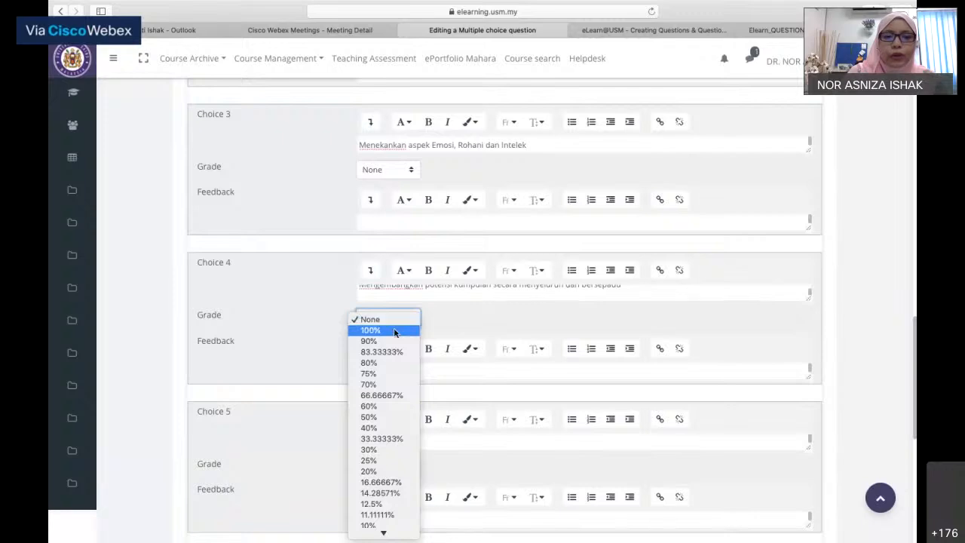
click(394, 331)
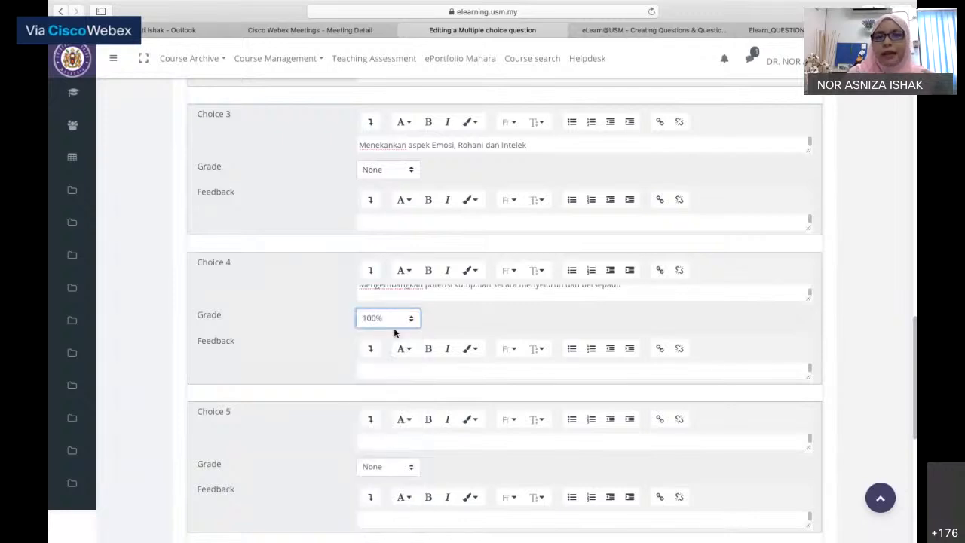
click(413, 173)
click(398, 170)
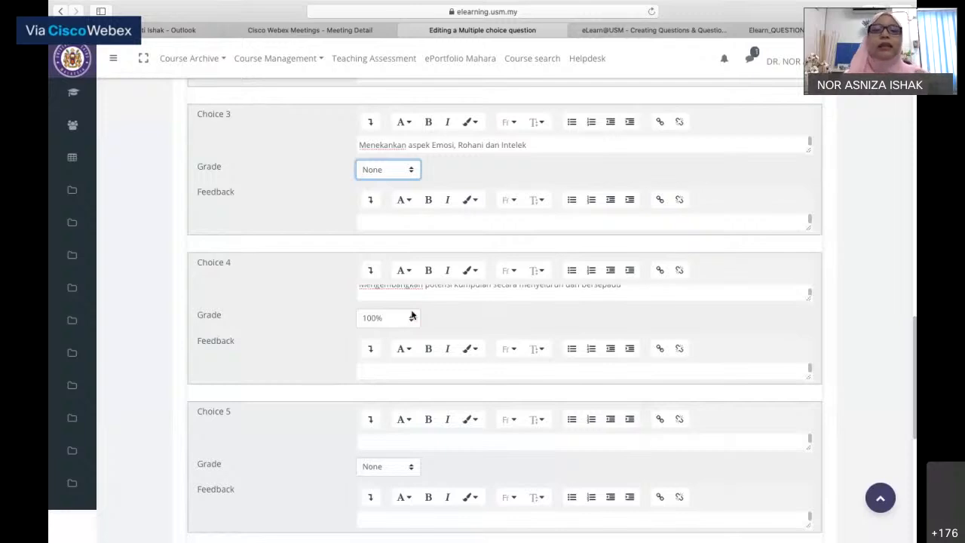
- Replace "tidak" with the capitalised "TIDAK" in the question text of SOALAN FPK 2
scroll(411, 315, up, 5)
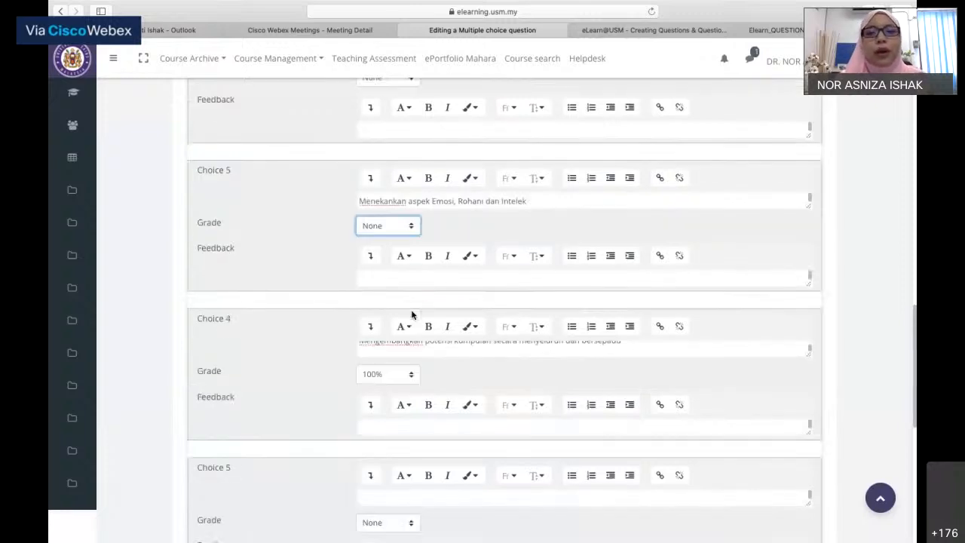
scroll(411, 315, up, 5)
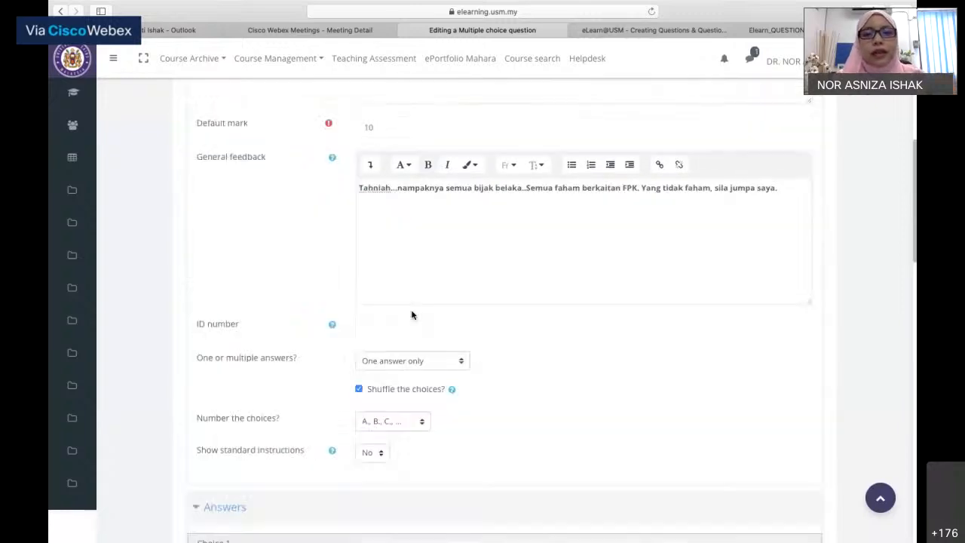
scroll(437, 263, up, 4)
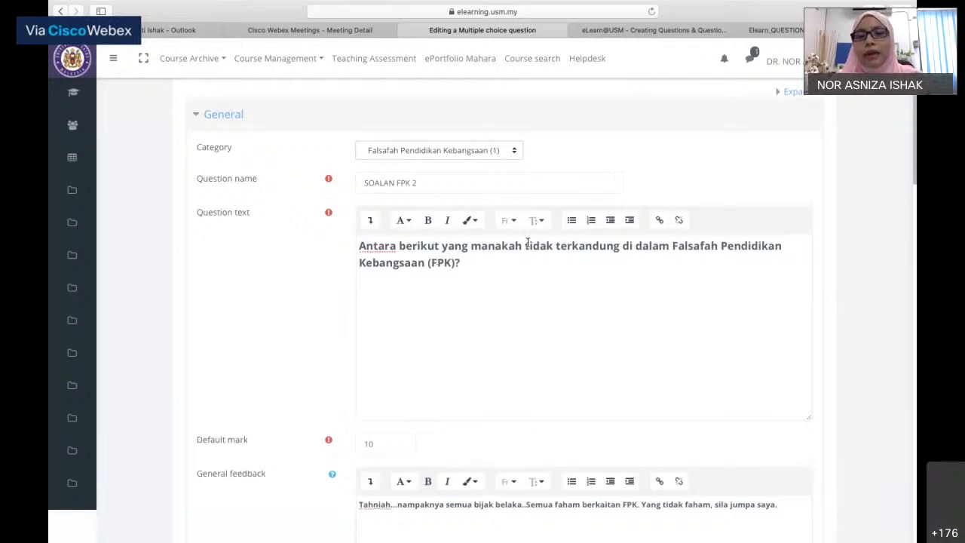
click(552, 246)
key(BackSpace)
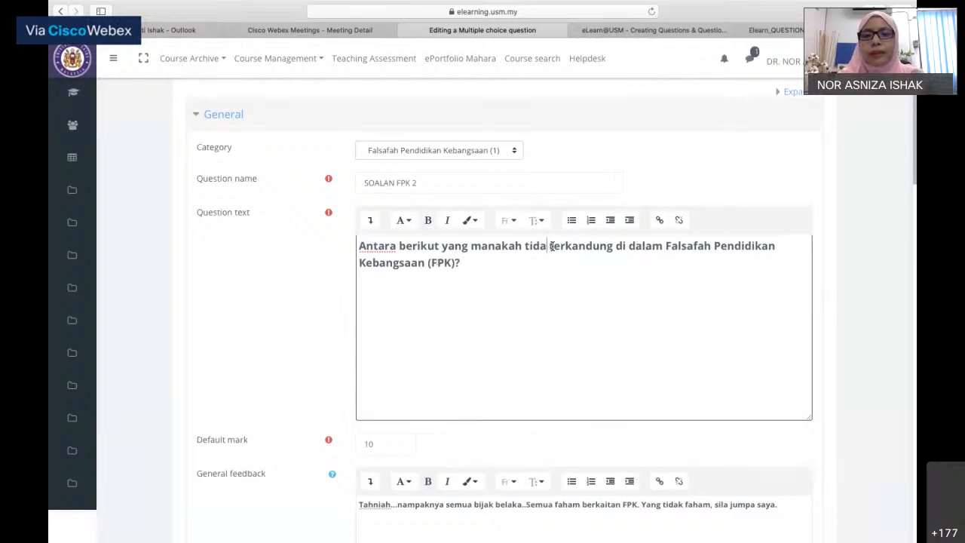
key(BackSpace)
key(BackSpace)
key(BackSpace)
key(BackSpace)
text(TIDAK)
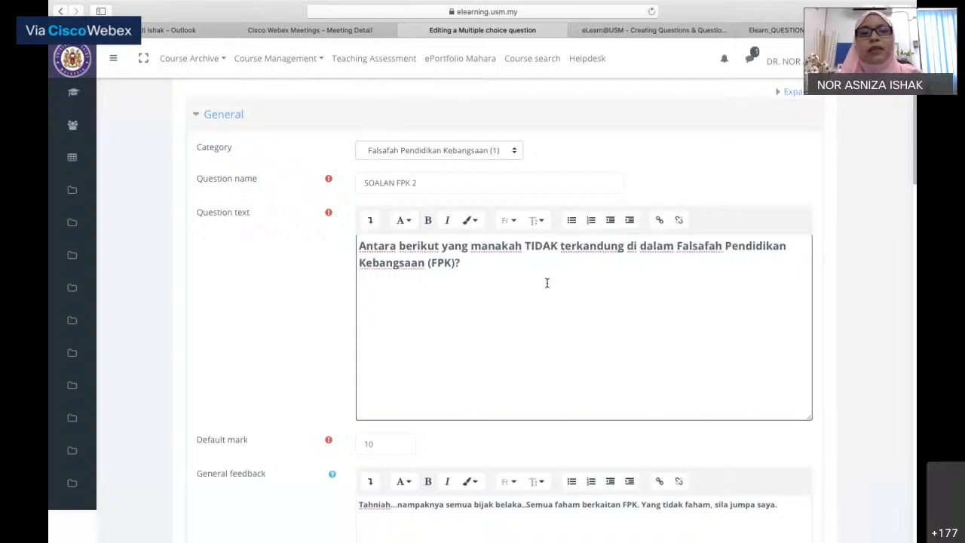
- Review the texts and grades of the answer choices, including the full wording of Choice 4
scroll(547, 282, down, 1)
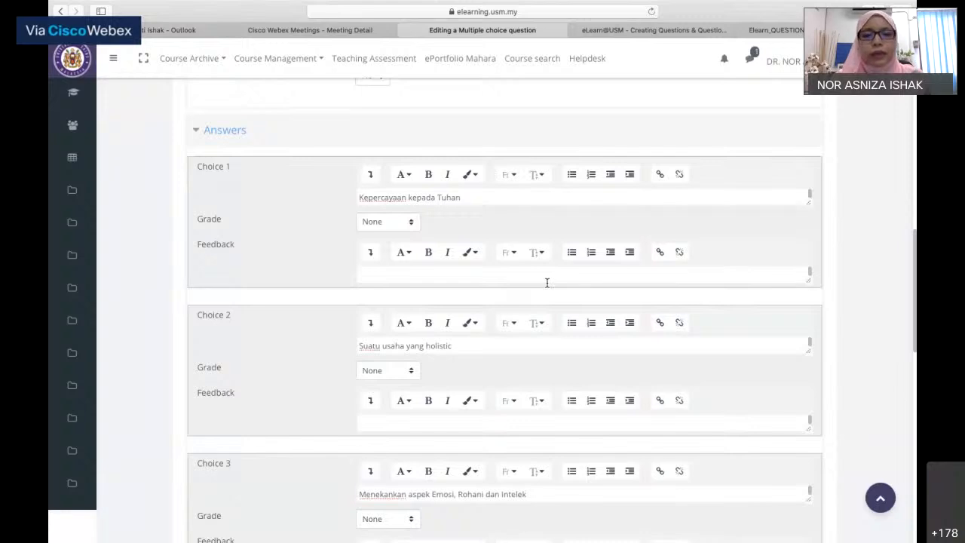
scroll(547, 283, down, 2)
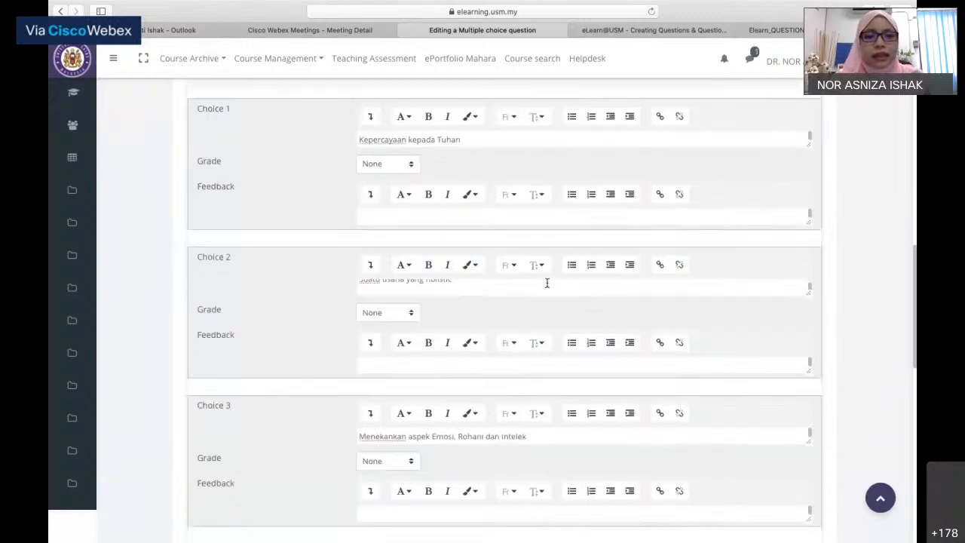
scroll(542, 295, up, 1)
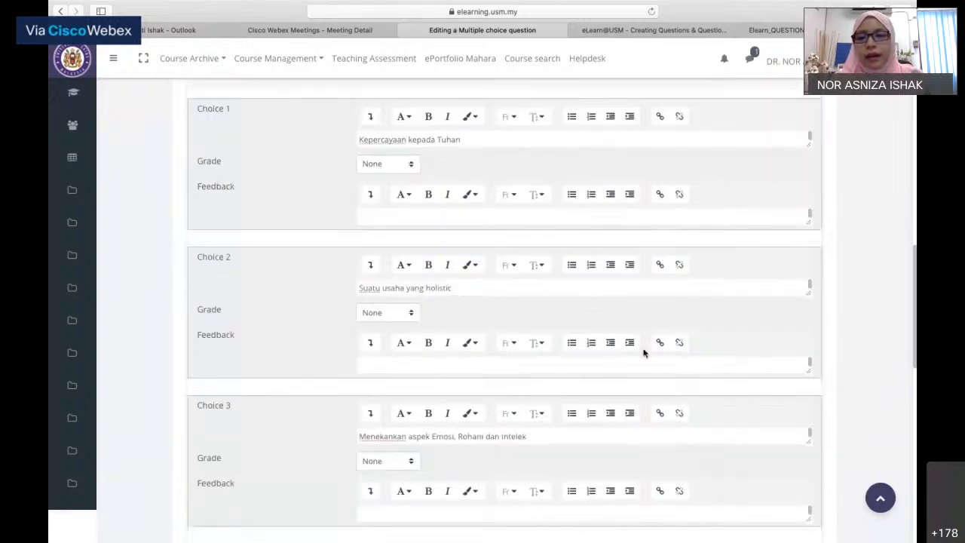
scroll(840, 401, down, 1)
scroll(840, 400, down, 5)
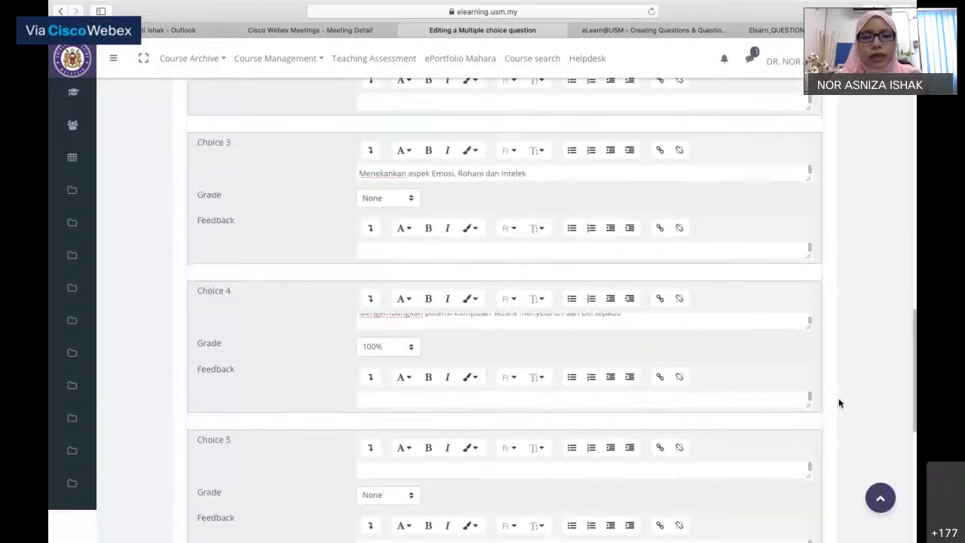
scroll(838, 403, down, 2)
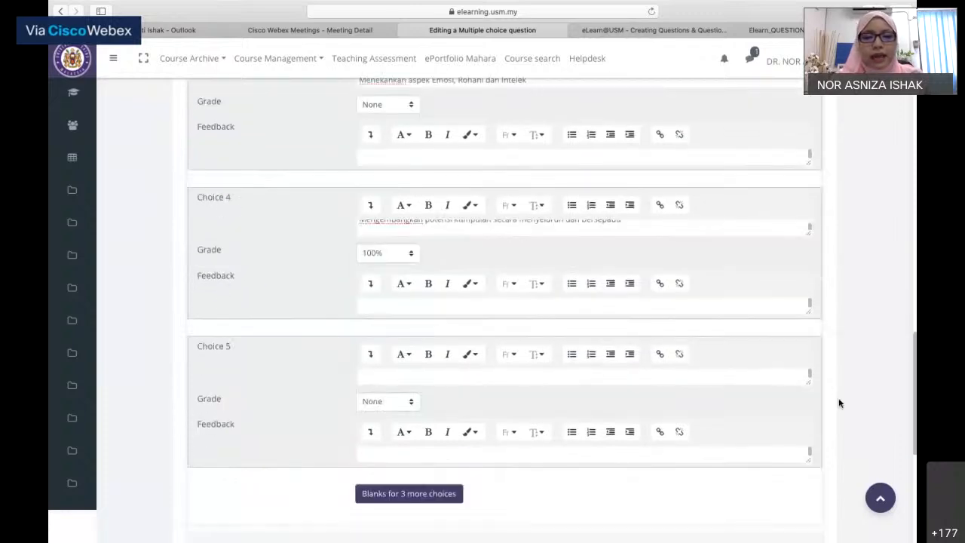
scroll(839, 403, down, 1)
scroll(658, 259, up, 1)
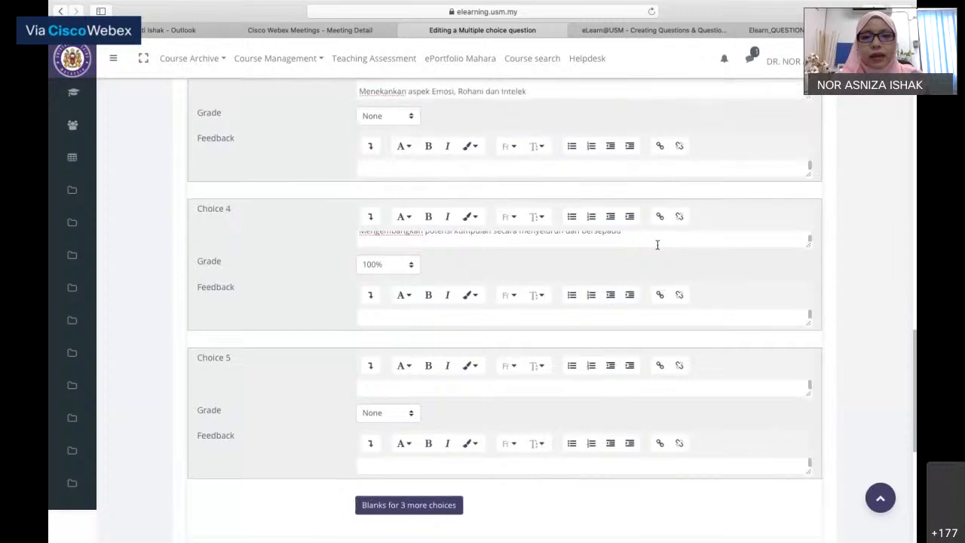
click(658, 243)
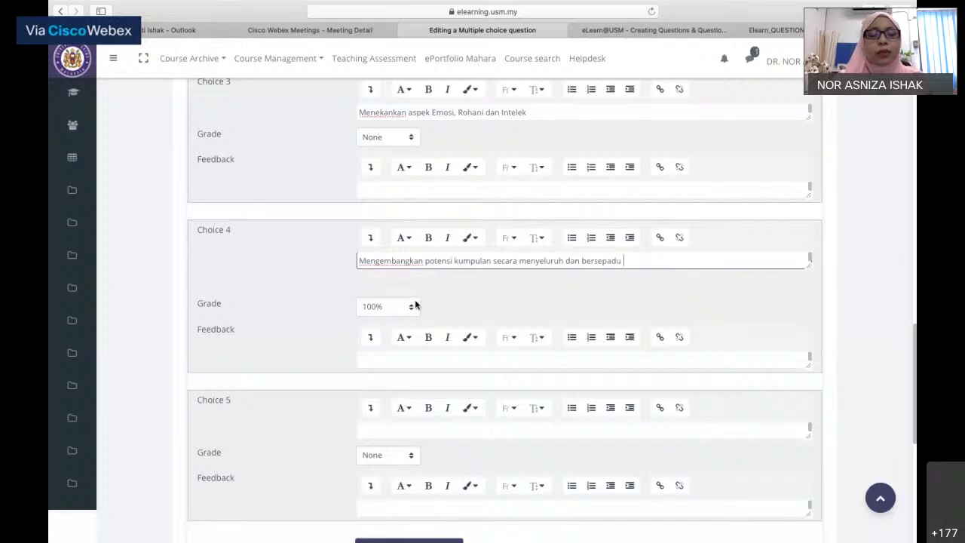
- Add blanks for three more answer choices and check the question form through Choice 8
scroll(416, 304, down, 1)
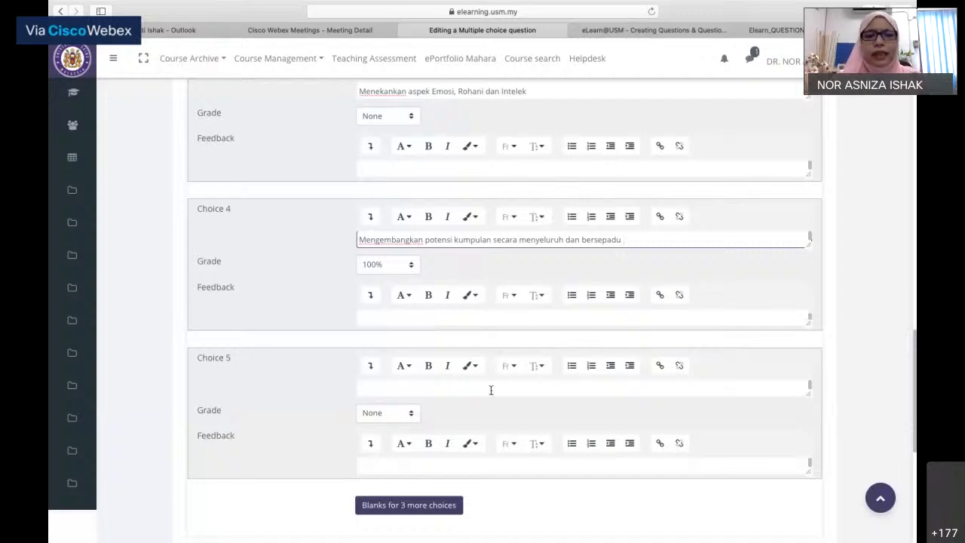
click(425, 509)
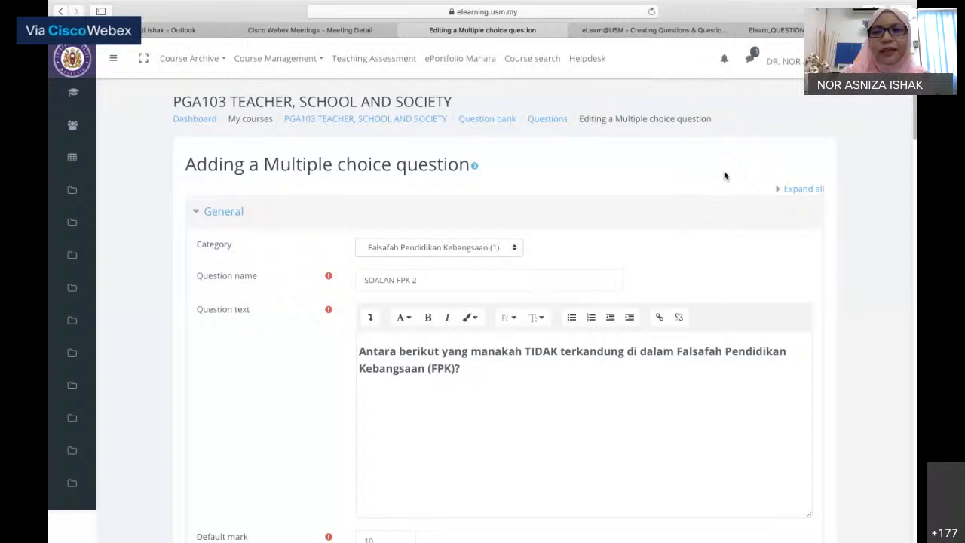
scroll(724, 175, down, 1)
scroll(724, 175, down, 5)
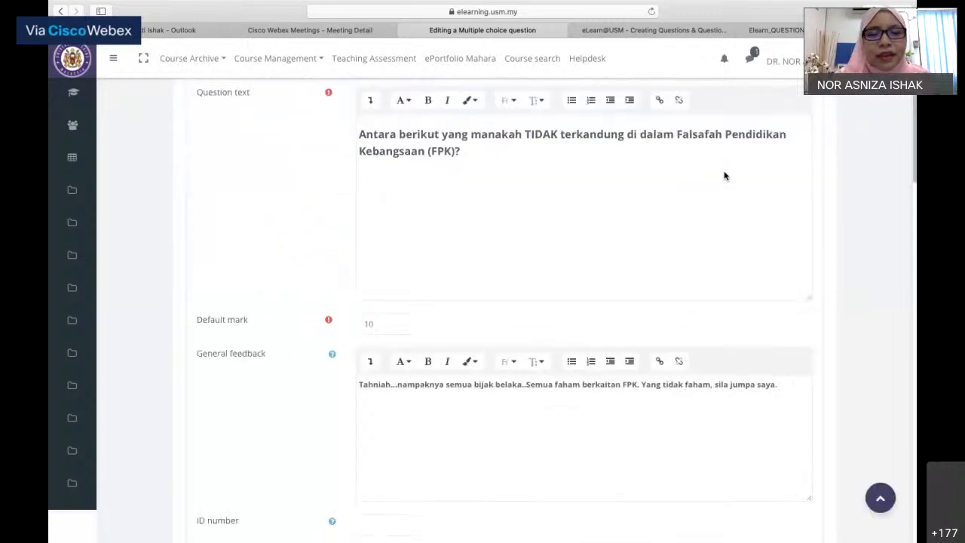
scroll(724, 176, down, 1)
scroll(724, 172, down, 1)
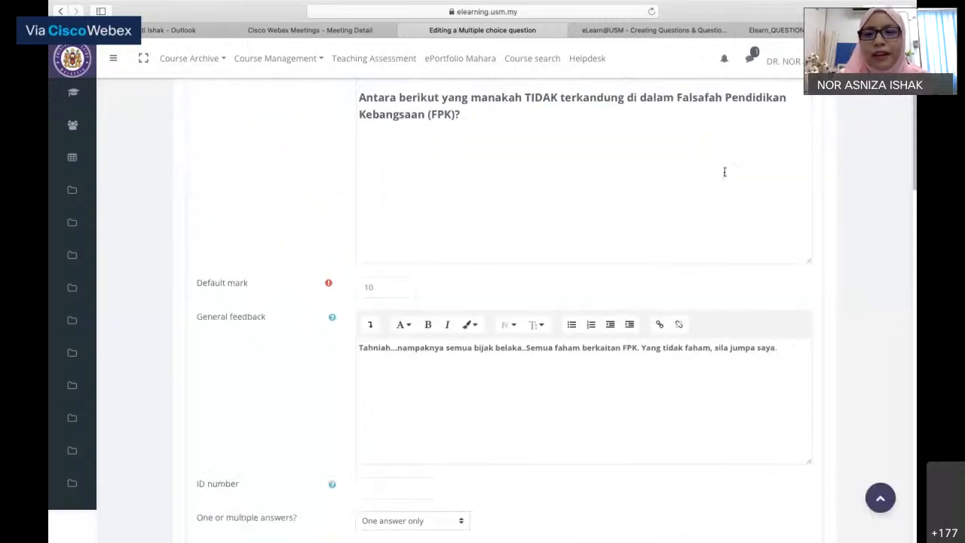
scroll(724, 172, down, 3)
scroll(724, 172, down, 10)
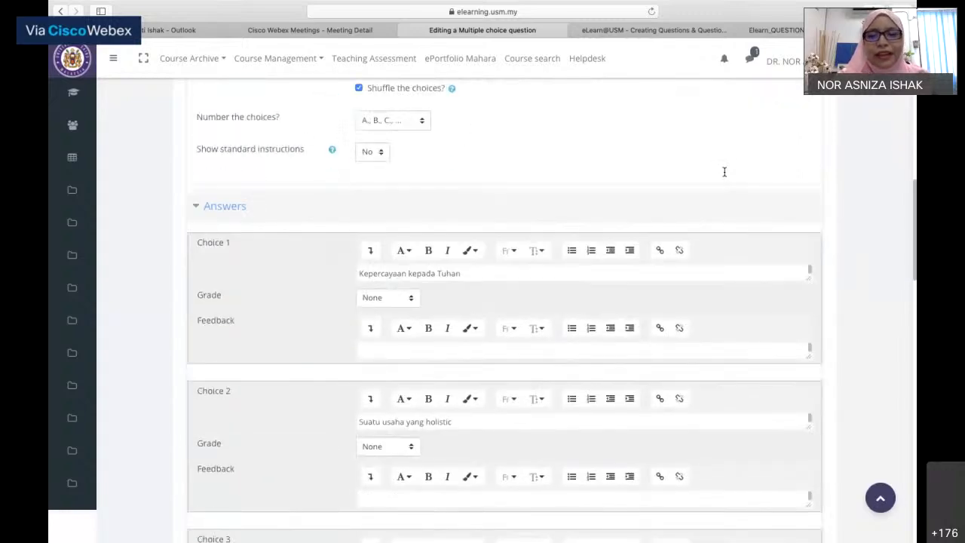
scroll(725, 172, down, 10)
scroll(724, 172, down, 7)
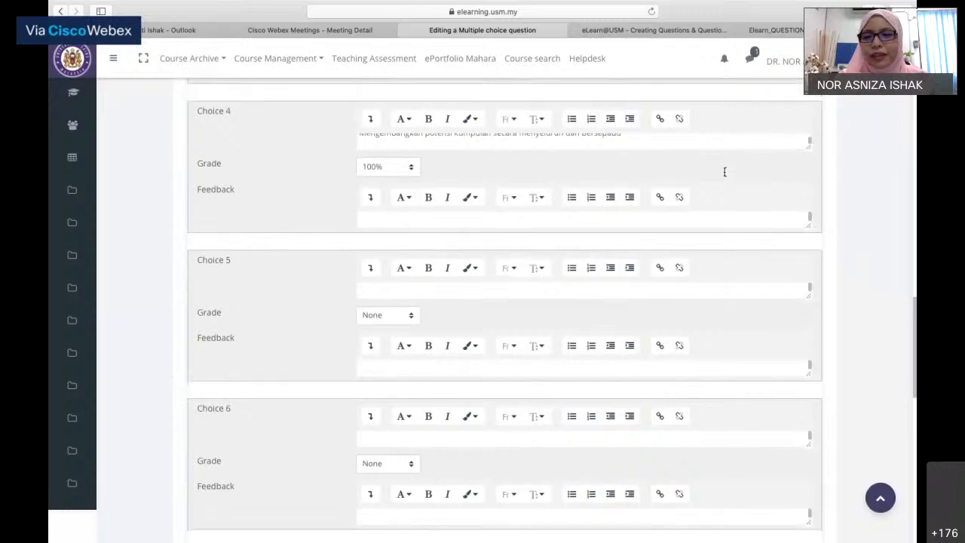
scroll(724, 172, down, 2)
scroll(834, 407, down, 9)
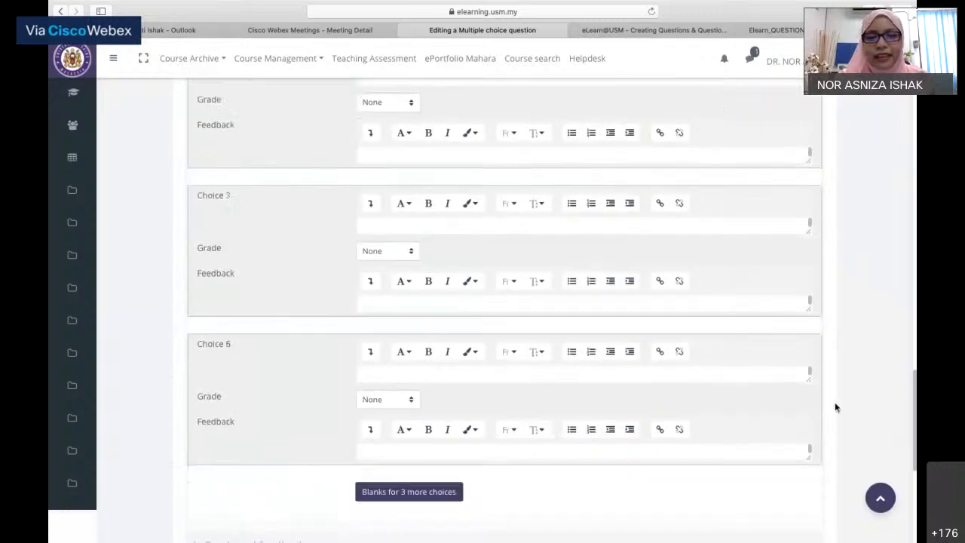
scroll(450, 363, down, 4)
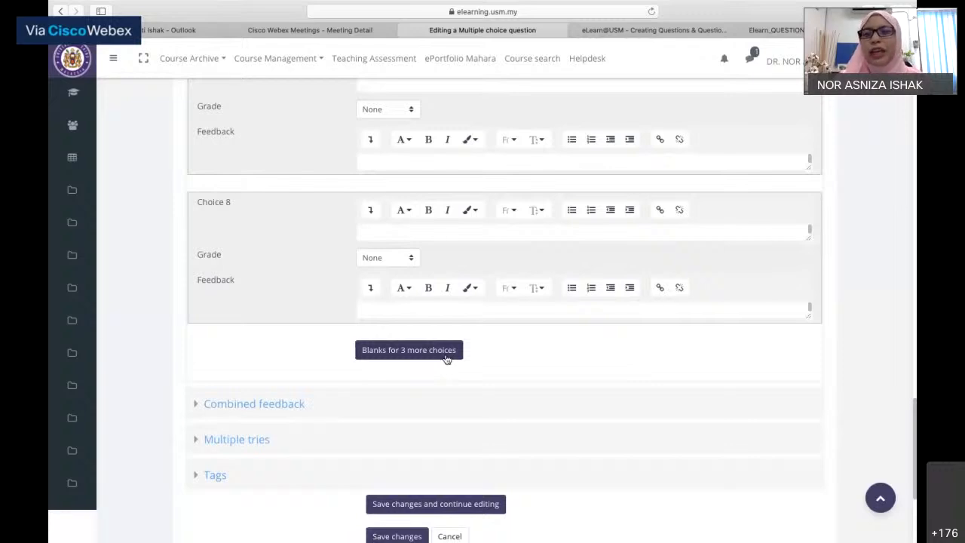
scroll(446, 360, up, 3)
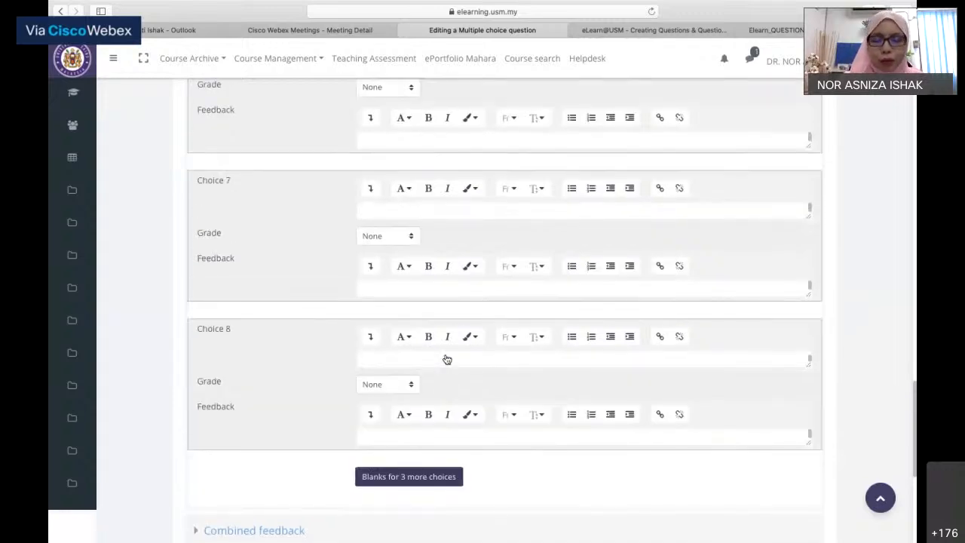
scroll(445, 354, down, 3)
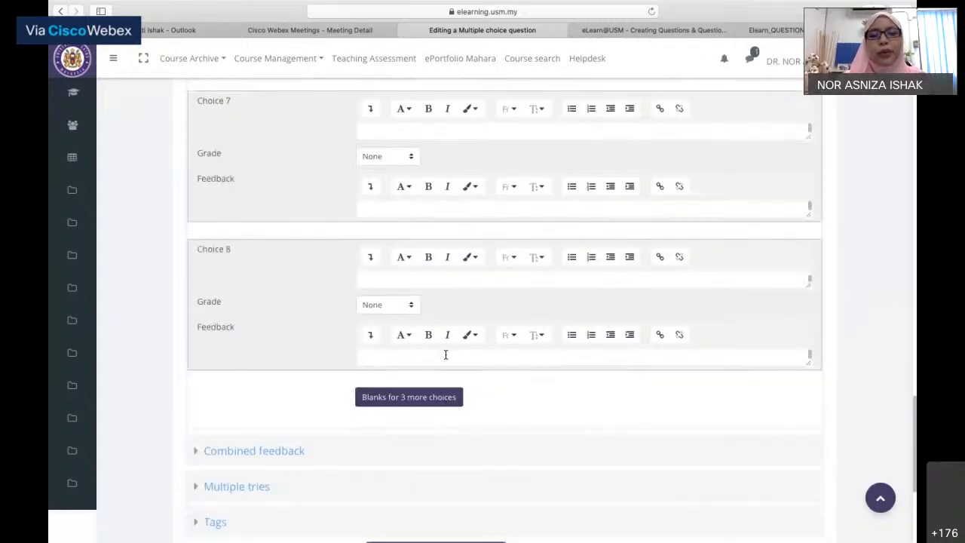
scroll(445, 358, down, 3)
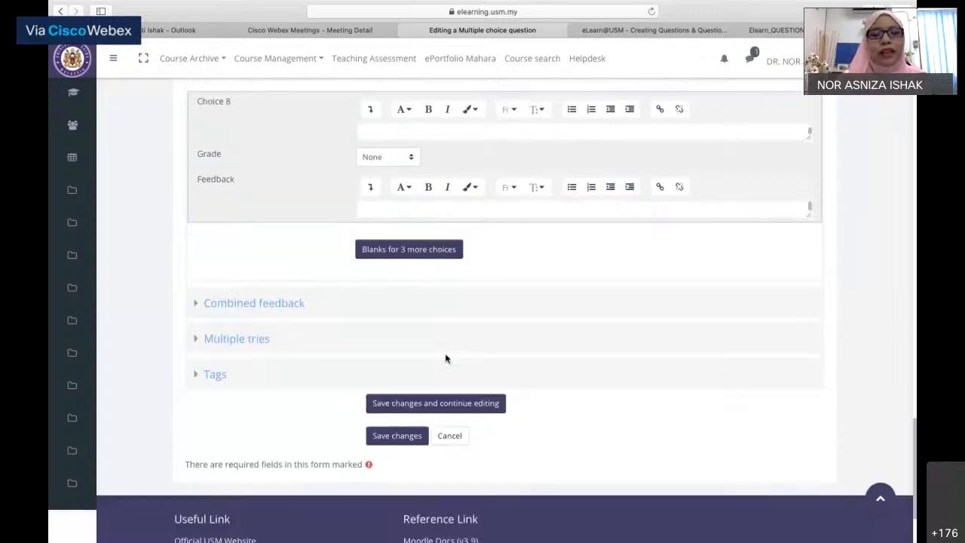
- Expand the Combined feedback section and examine the feedback for correct, partially correct and incorrect responses
click(269, 305)
scroll(267, 304, down, 1)
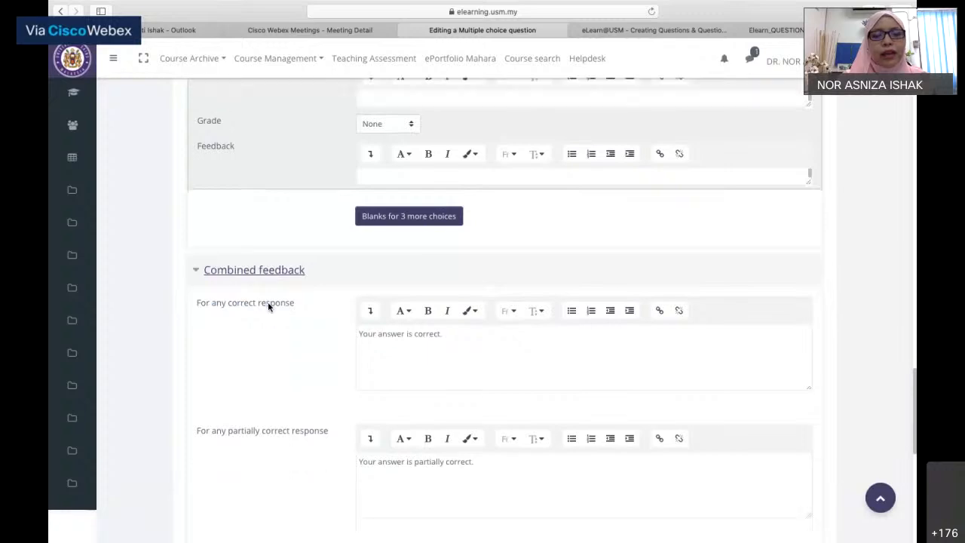
scroll(429, 316, down, 1)
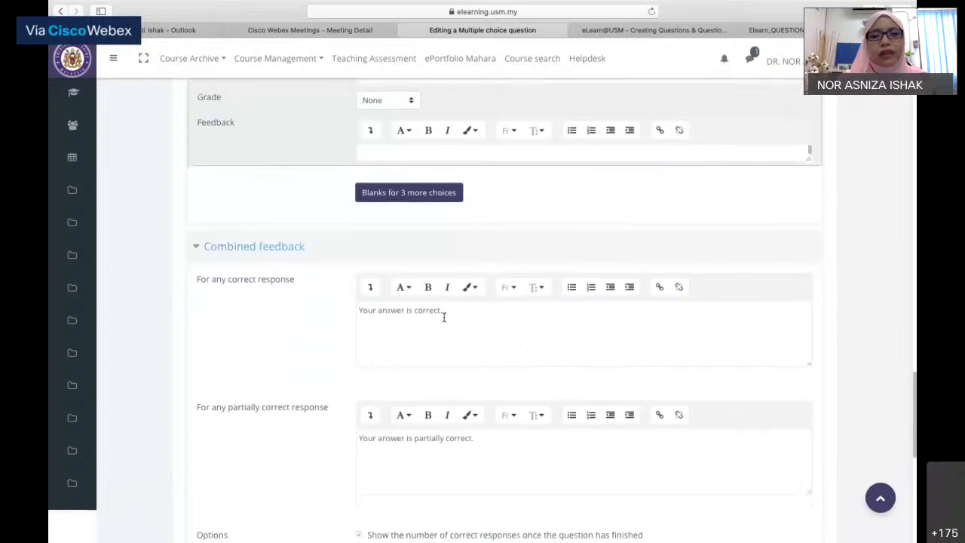
scroll(452, 315, down, 1)
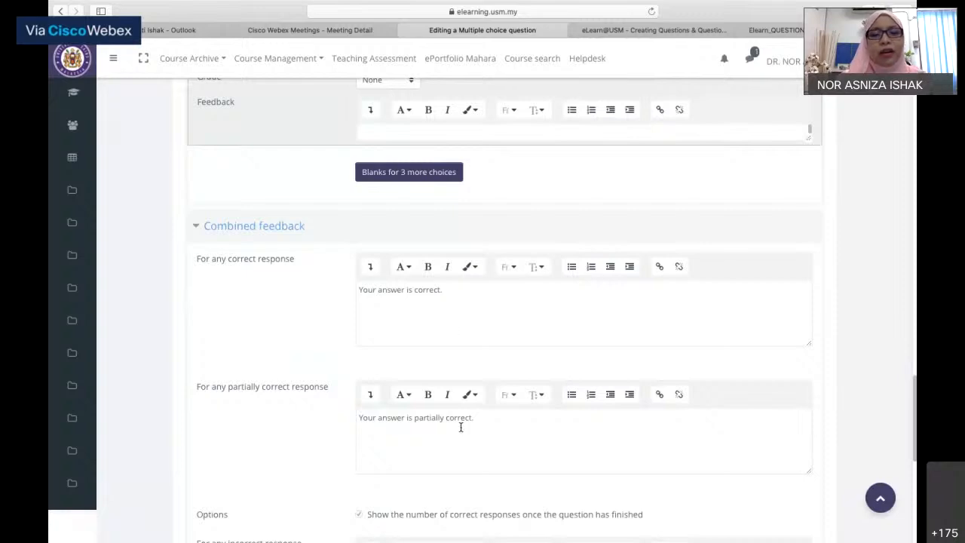
scroll(461, 427, down, 1)
scroll(461, 426, down, 5)
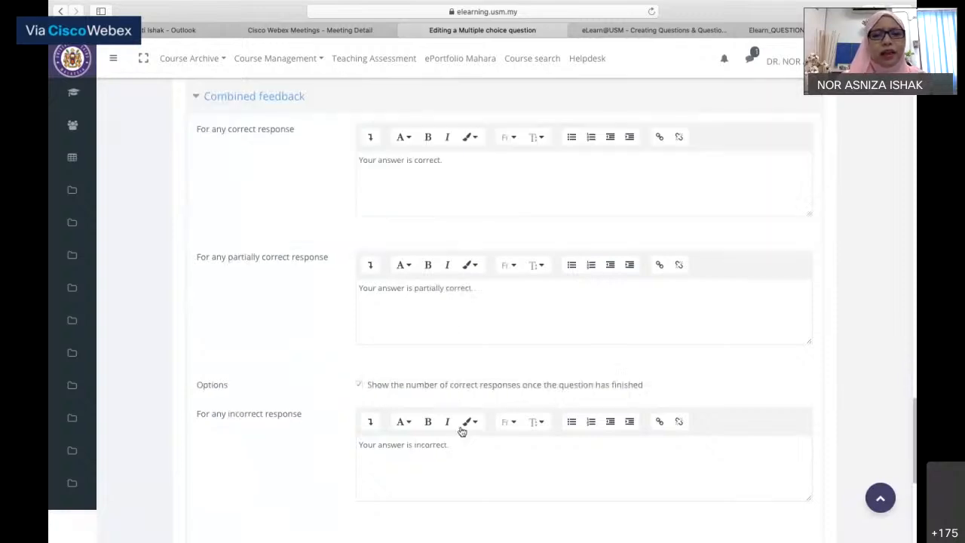
scroll(461, 430, down, 3)
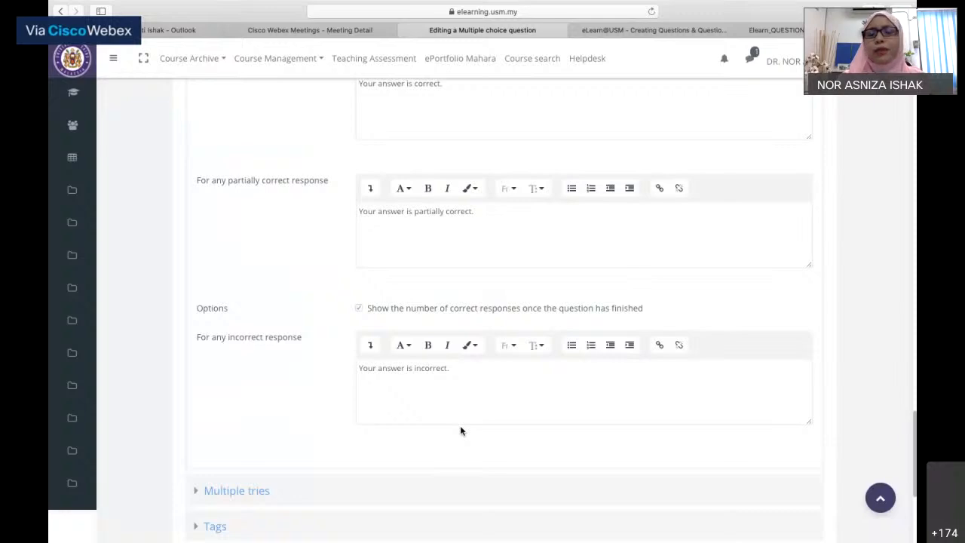
scroll(461, 430, down, 2)
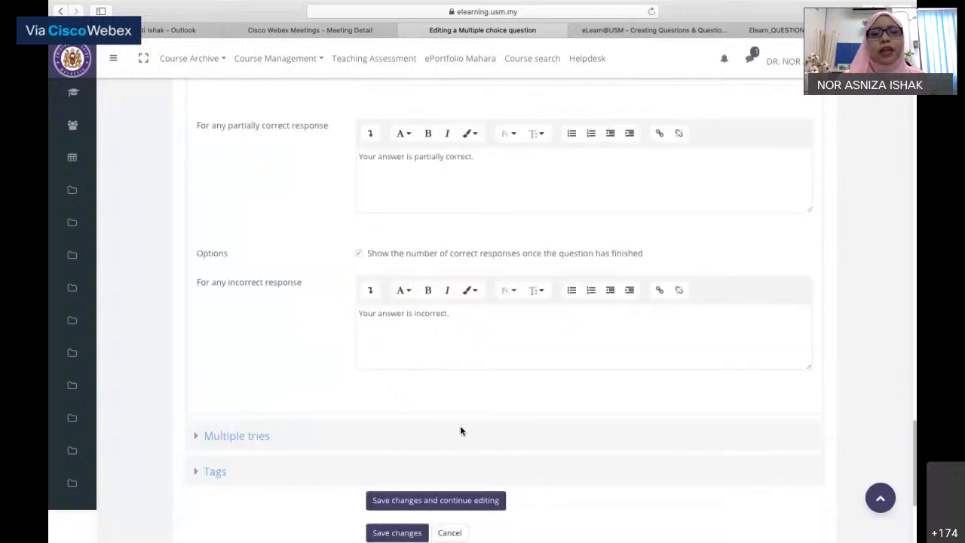
- Expand the Multiple tries section, review its penalty and hint settings, and save SOALAN FPK 2
scroll(461, 430, down, 5)
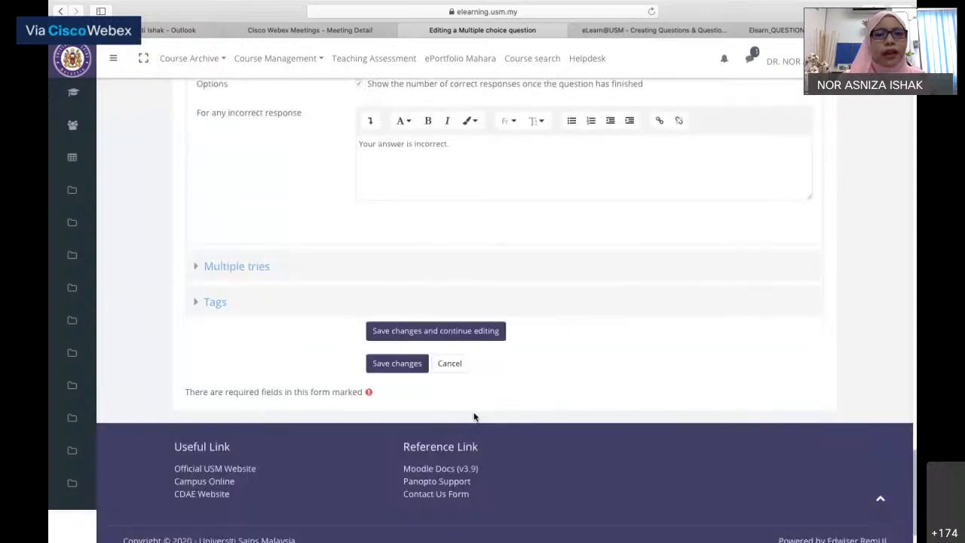
click(255, 268)
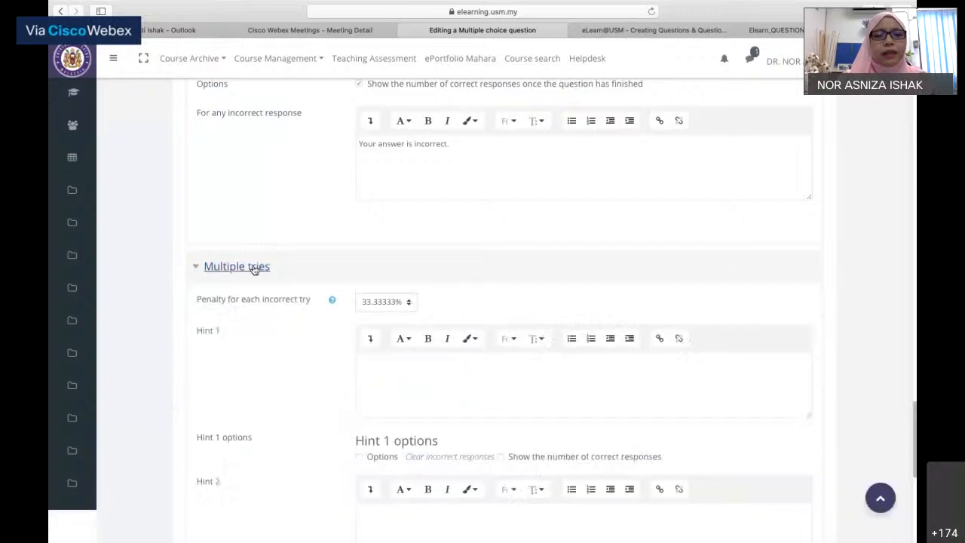
scroll(253, 269, down, 3)
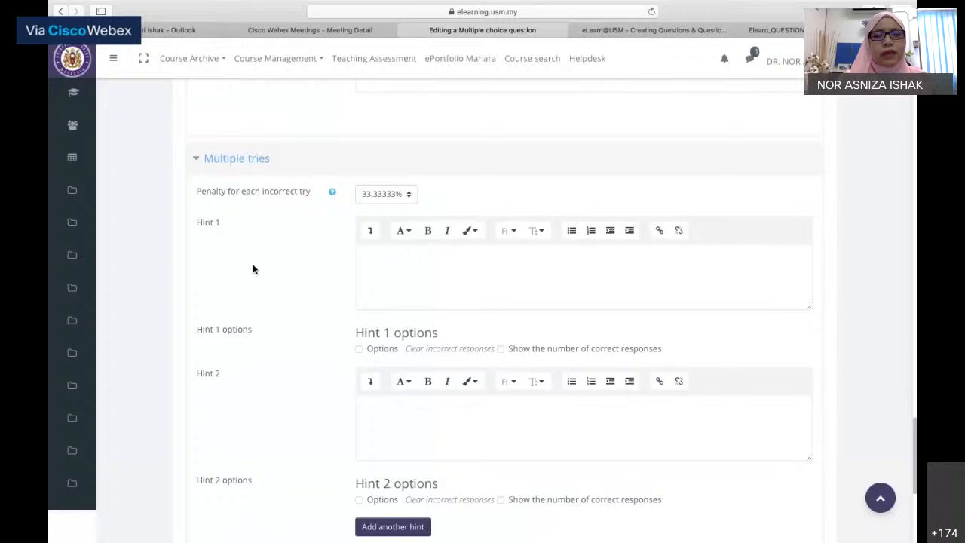
scroll(252, 269, down, 2)
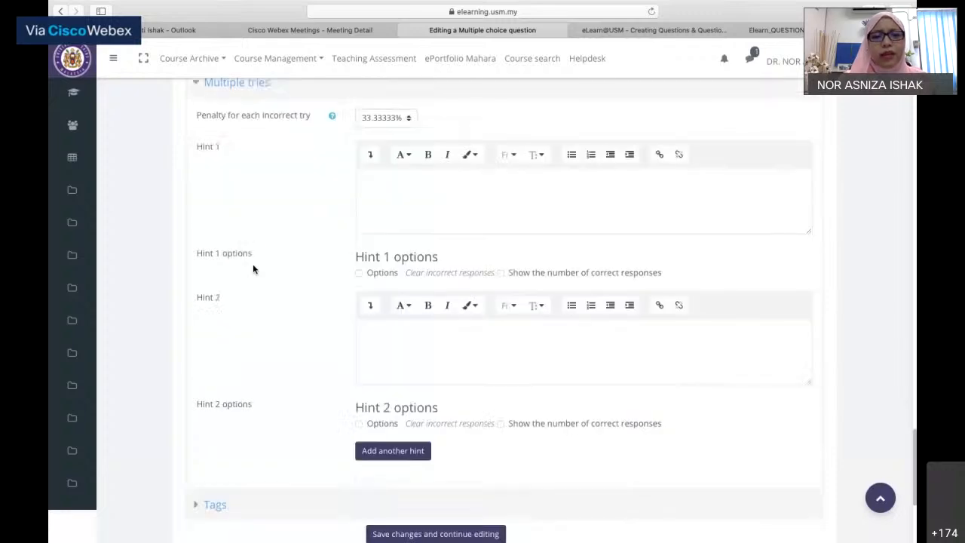
scroll(253, 269, down, 5)
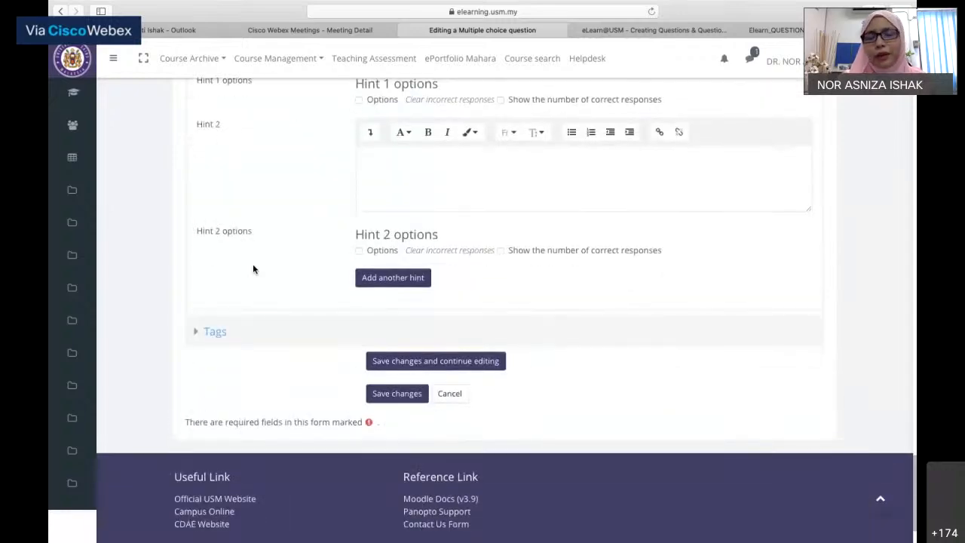
scroll(253, 270, down, 2)
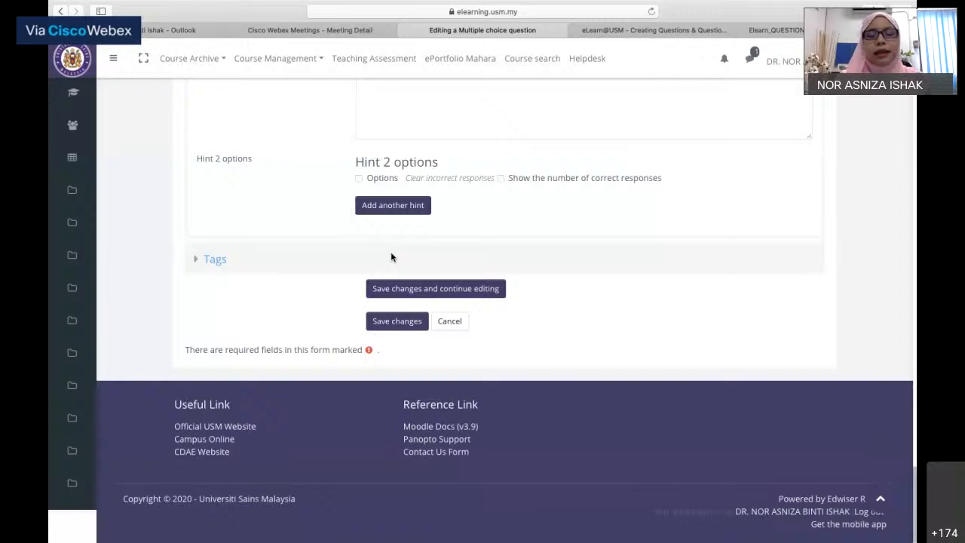
click(395, 321)
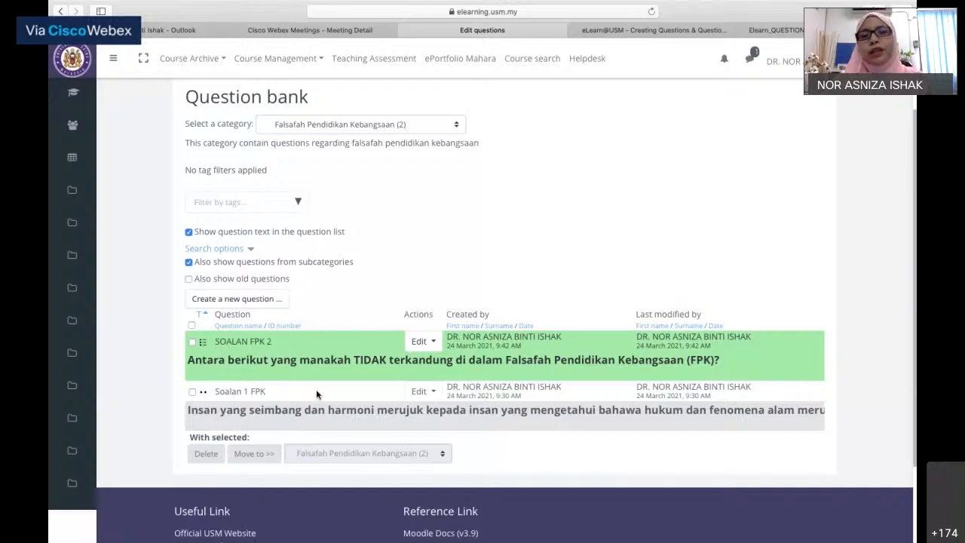
- In the Word document Elearn_QUESTION BANK KUIZ PGA 103, copy the question text "Yang manakah antara berikut adalah ilmu dalam Falsafah Epistemologi?"
key(ctrl+Right)
key(ctrl+Right)
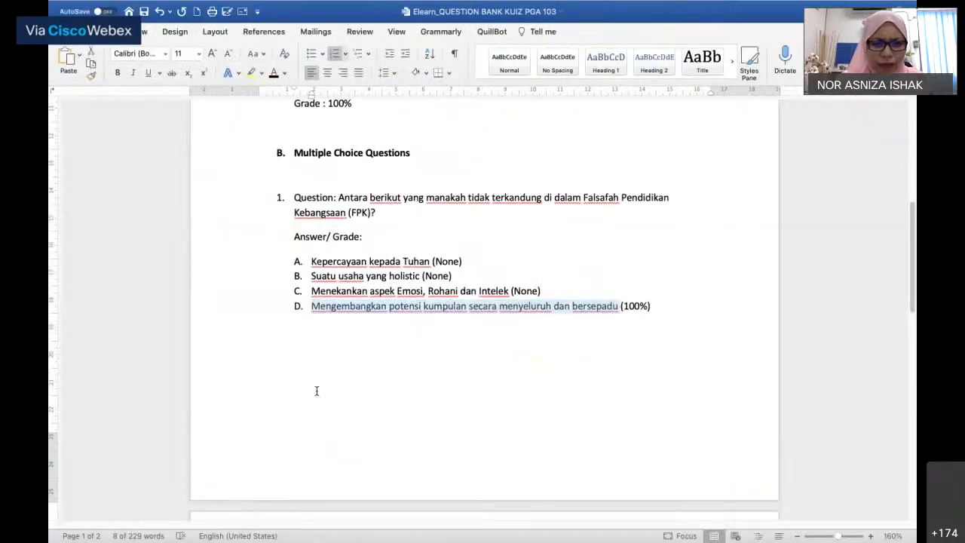
scroll(317, 391, down, 10)
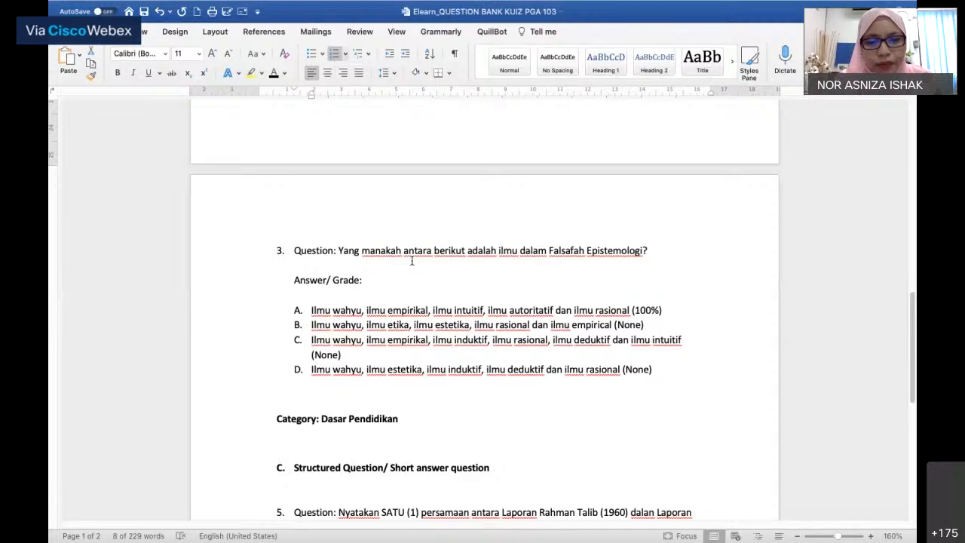
drag(357, 250, 653, 254)
key(super+c)
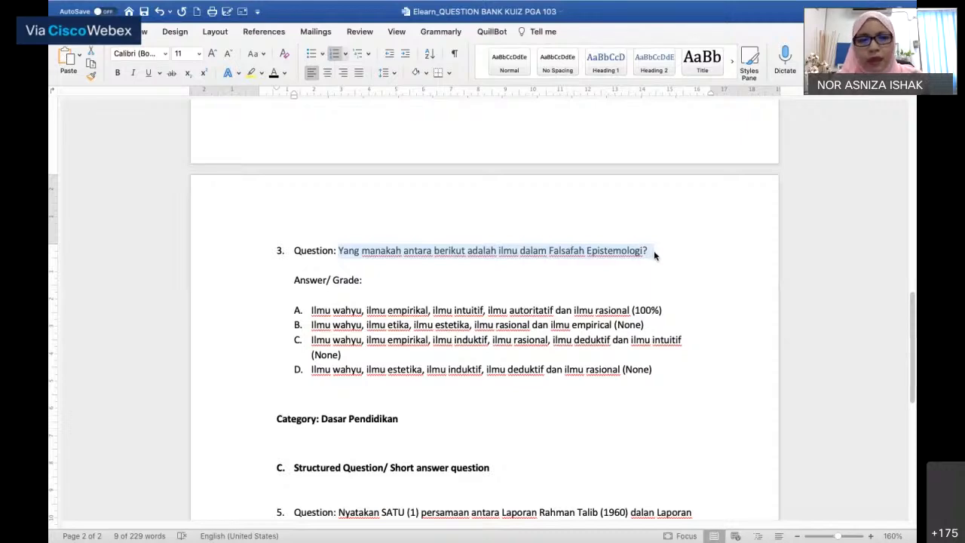
- Return to the eLearn question bank in the browser and create a new Multiple choice question
key(super+Tab)
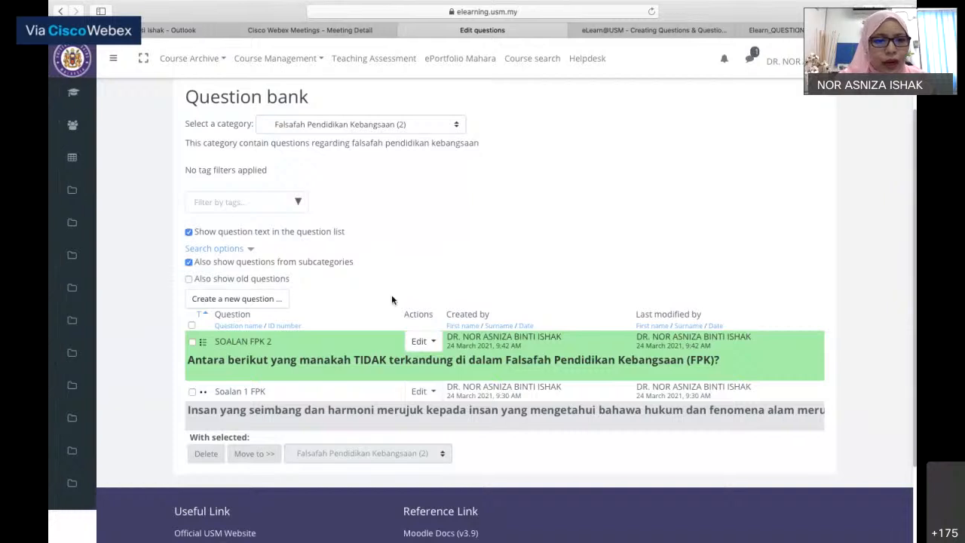
click(256, 299)
click(407, 179)
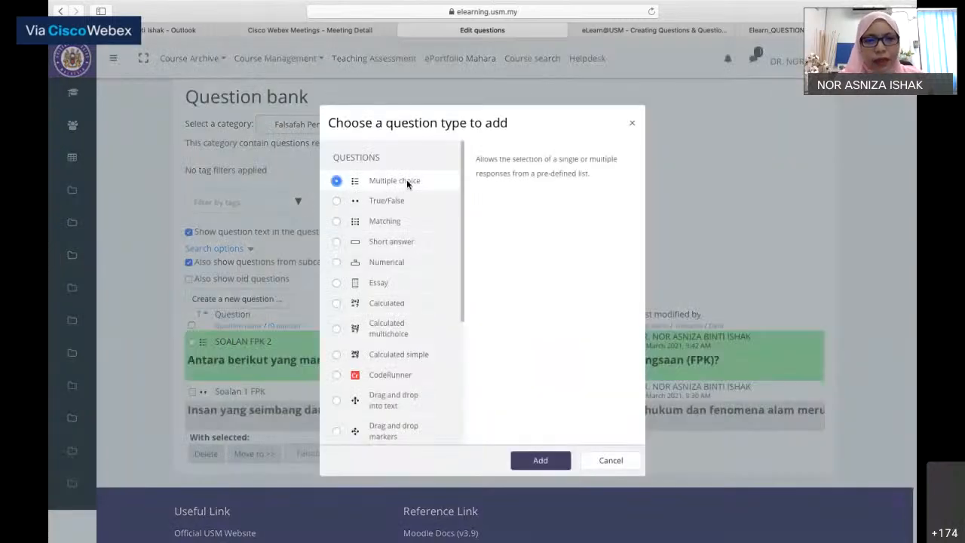
click(539, 460)
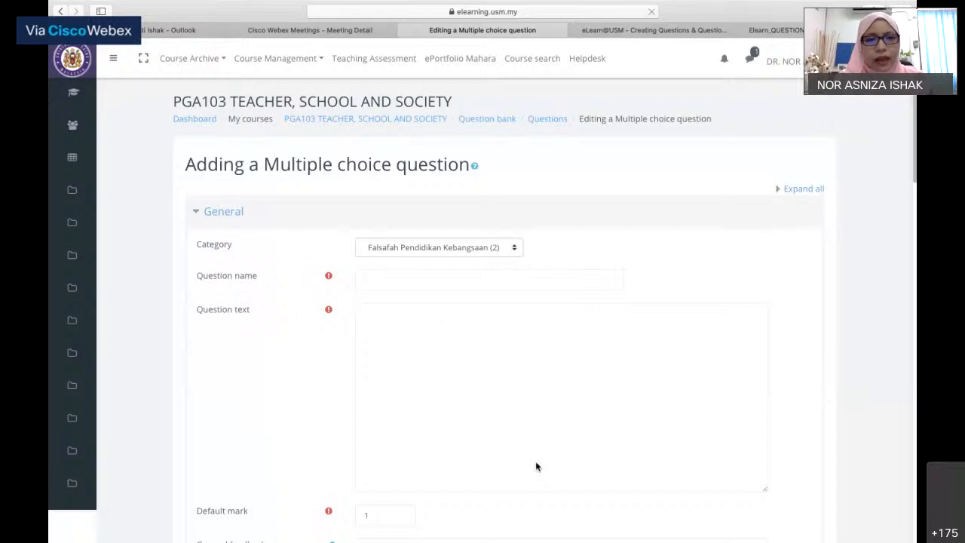
- Name the new question SOALAN 3 FPK
click(456, 278)
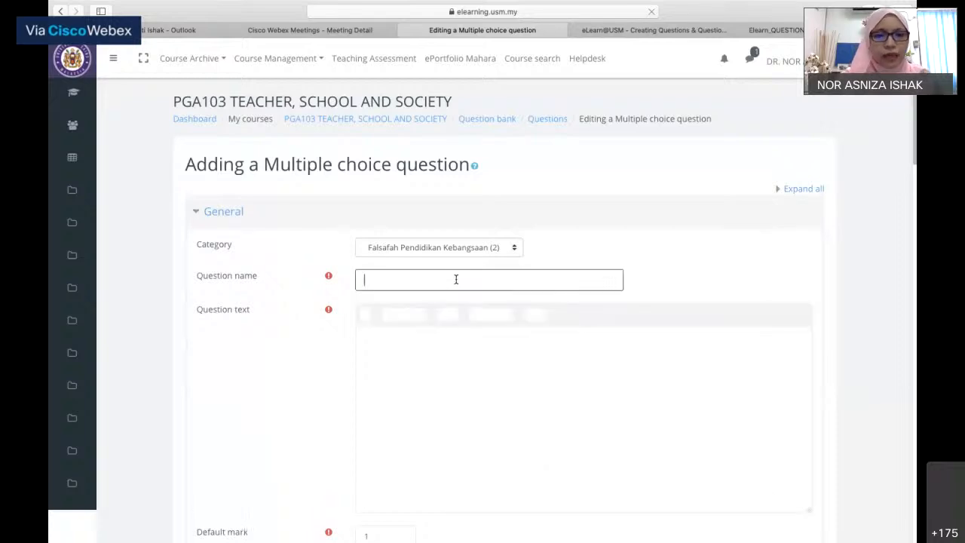
text(SOALAN )
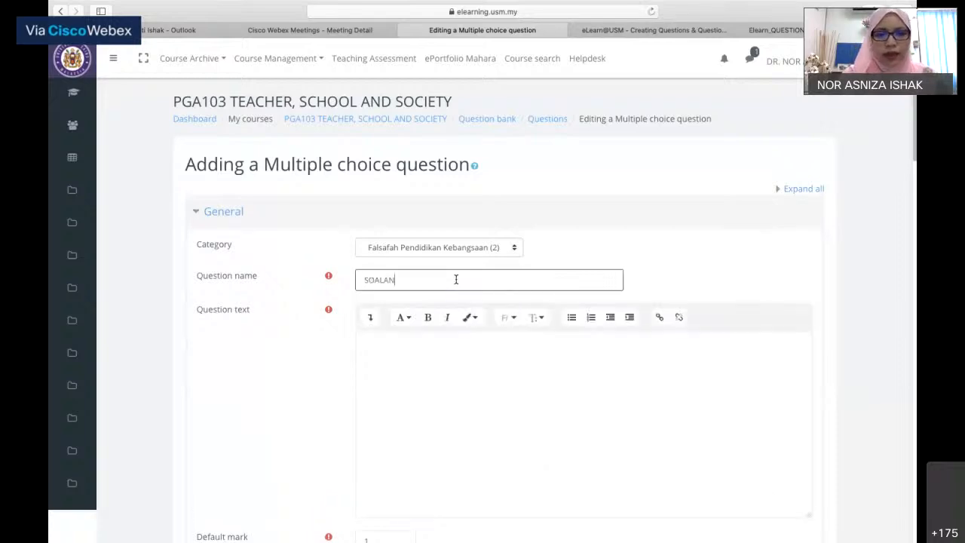
text(3 FP)
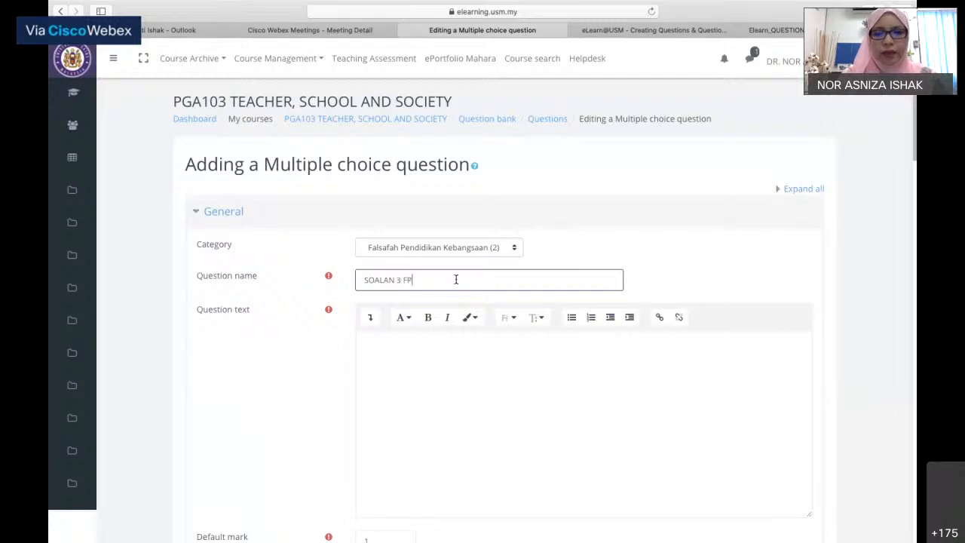
text(K)
- Paste the copied Falsafah Epistemologi question into the question text and make it bold
scroll(455, 280, down, 3)
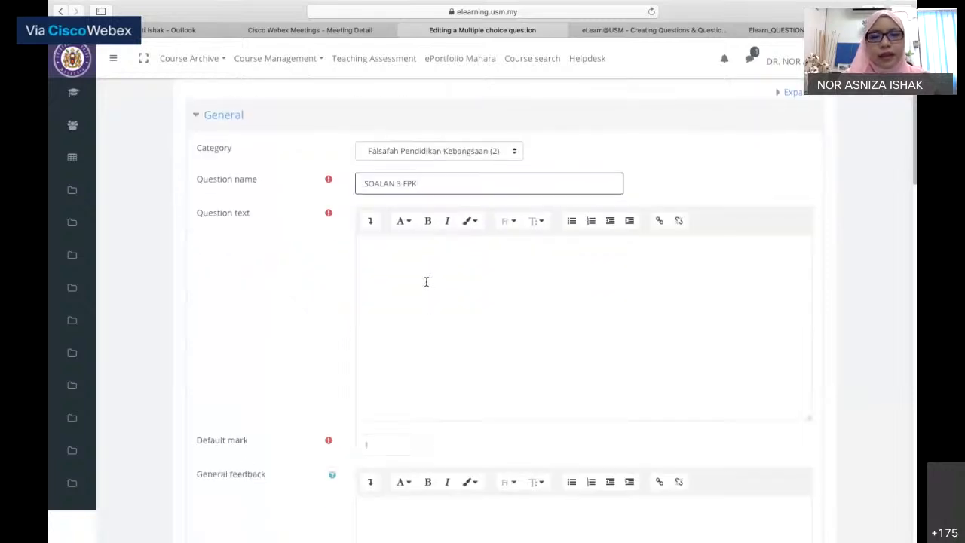
click(425, 281)
key(super+v)
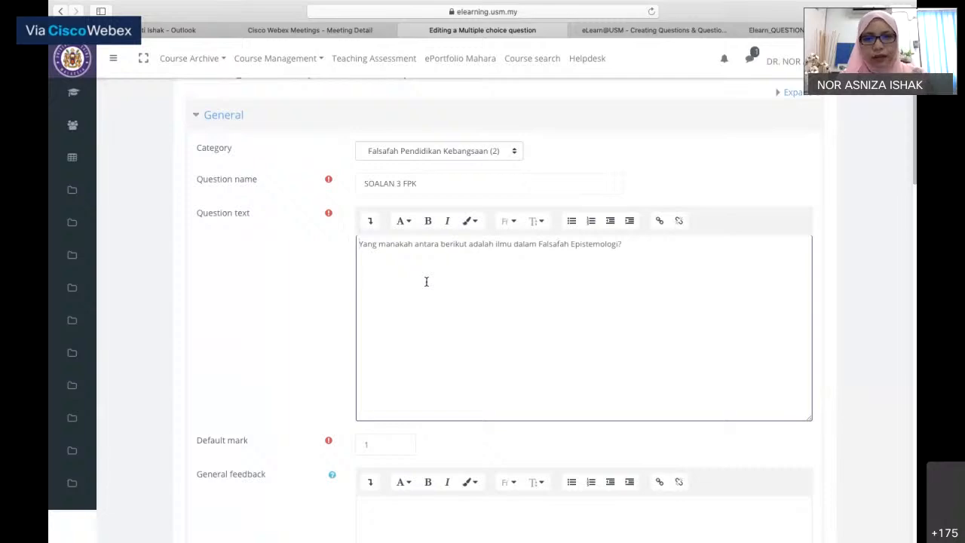
drag(630, 243, 358, 244)
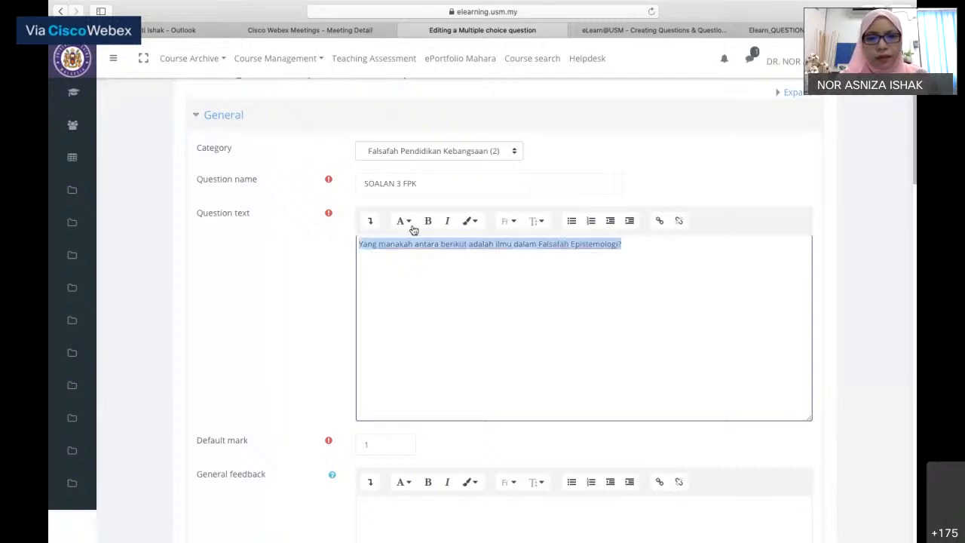
click(427, 221)
- Set the question's default mark to 10
scroll(467, 336, down, 5)
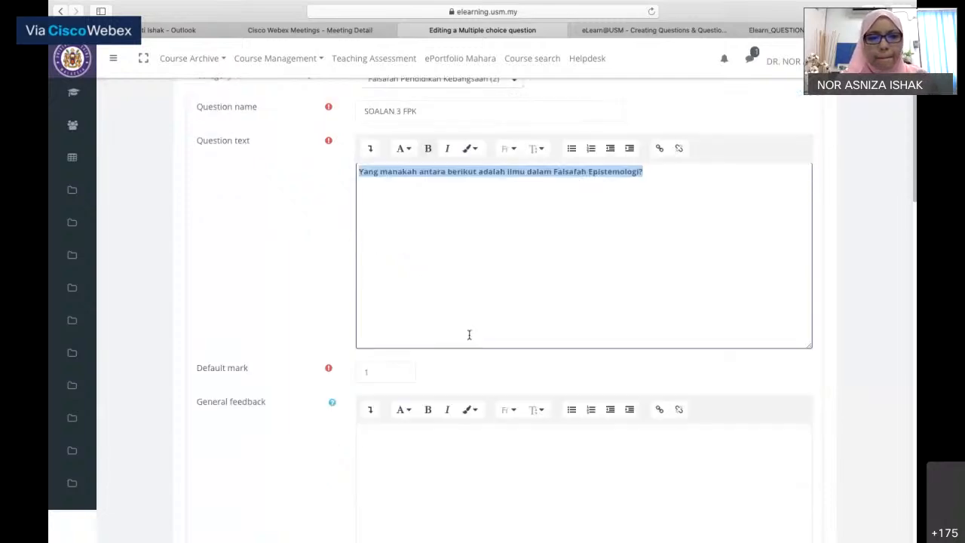
scroll(469, 338, down, 2)
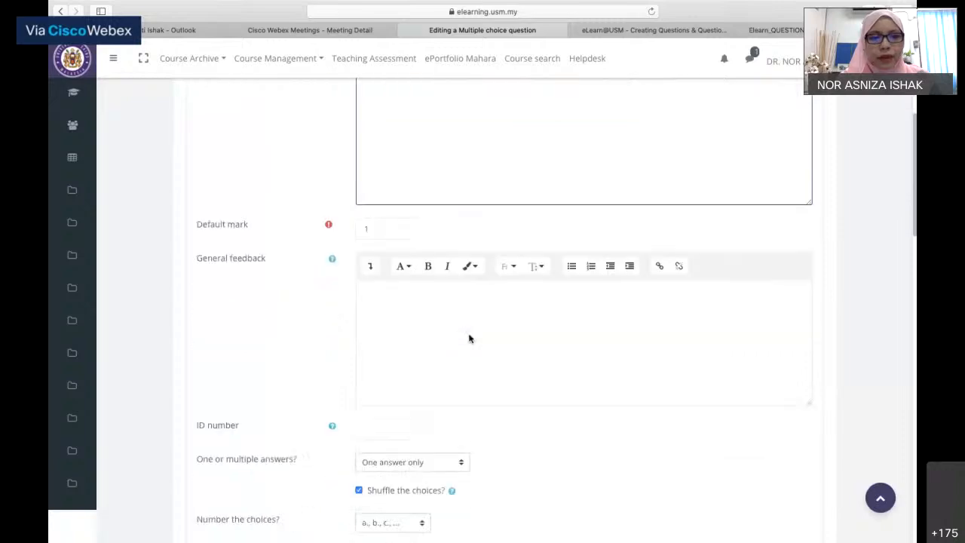
click(391, 217)
text(0)
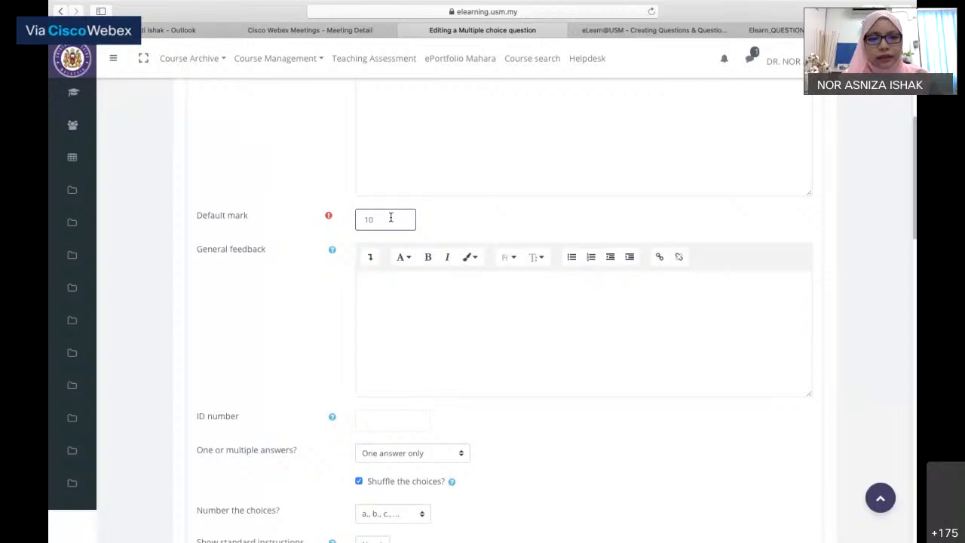
scroll(443, 254, down, 1)
click(444, 254)
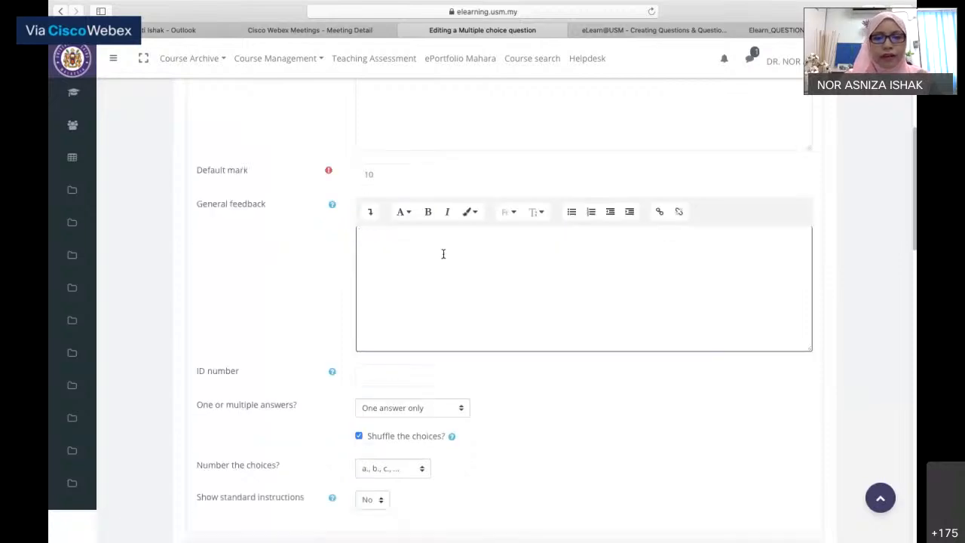
scroll(443, 254, down, 1)
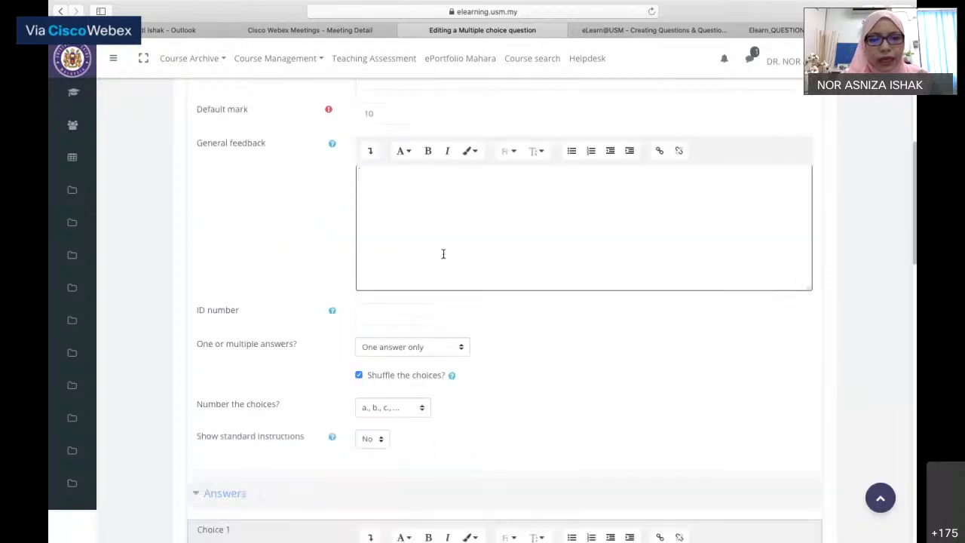
- Set the question's answer mode to Multiple answers allowed
click(461, 347)
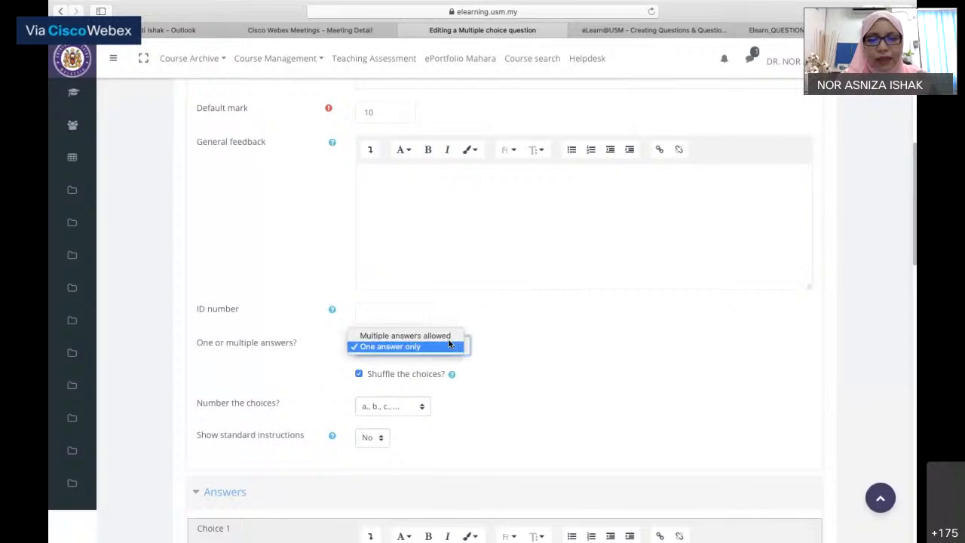
click(449, 345)
key(Up)
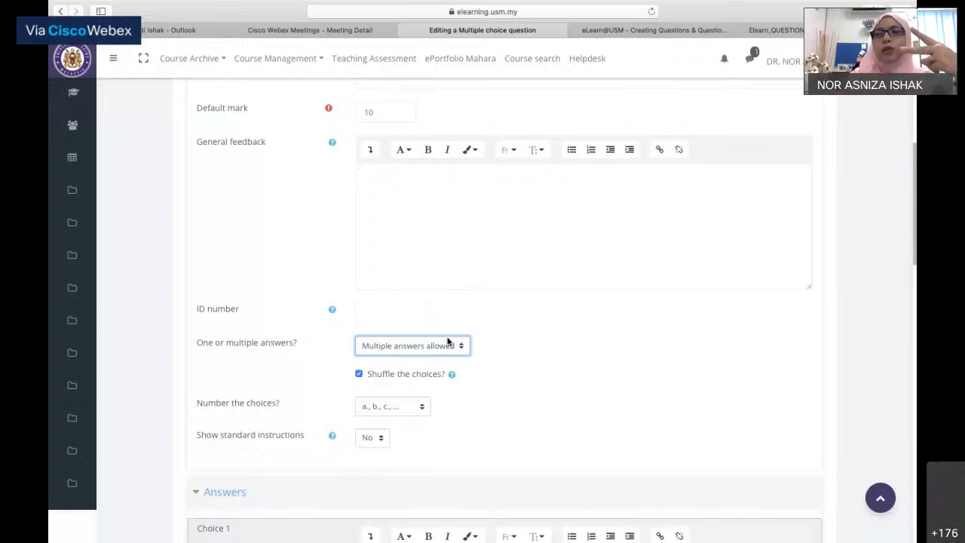
click(456, 183)
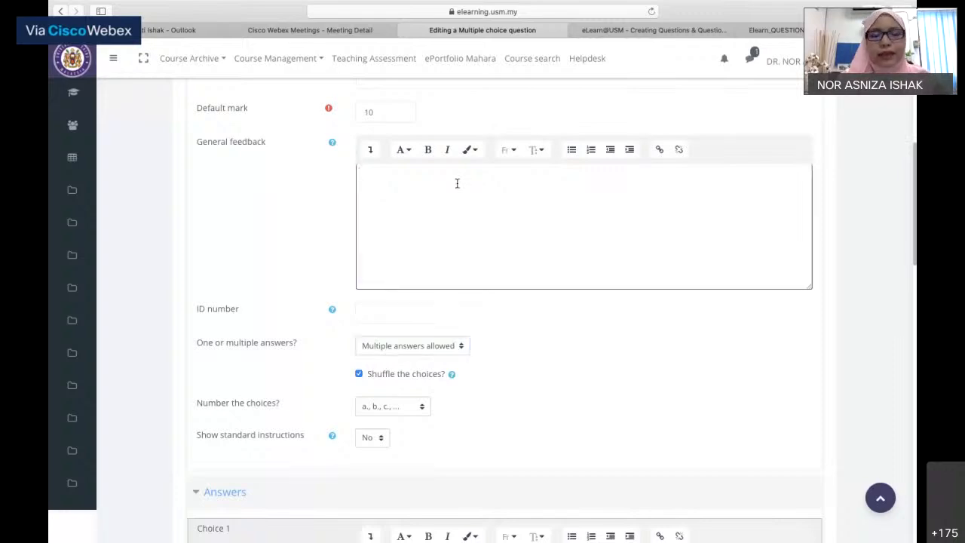
- Add the numbered placeholder lines "1...", "2..", "3.." and "4..." below the question sentence in the question text
scroll(457, 183, up, 4)
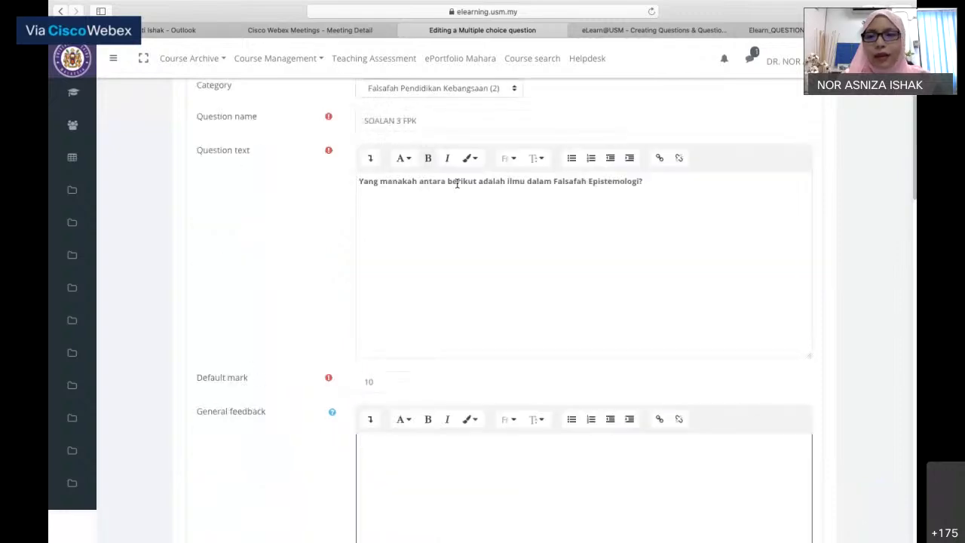
click(654, 182)
key(Return)
key(Return)
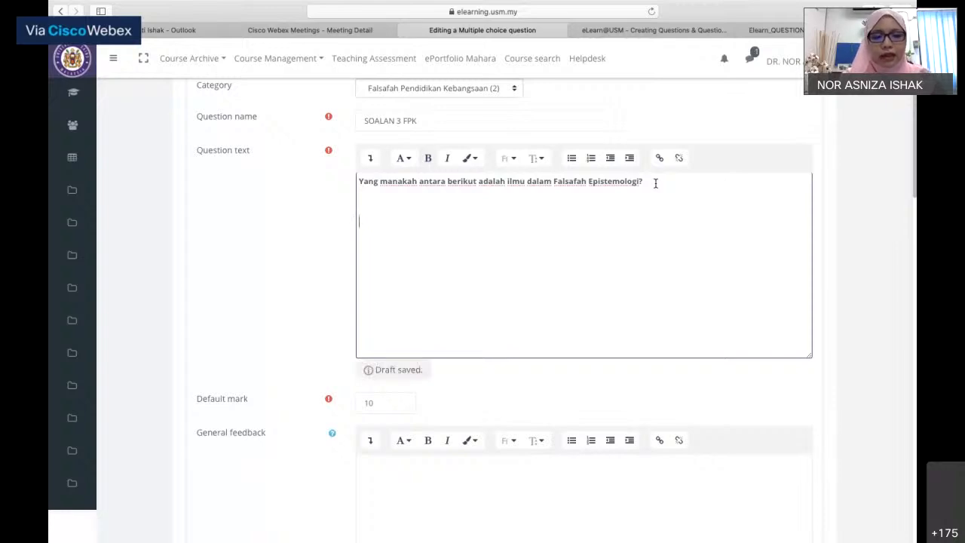
text(1... )
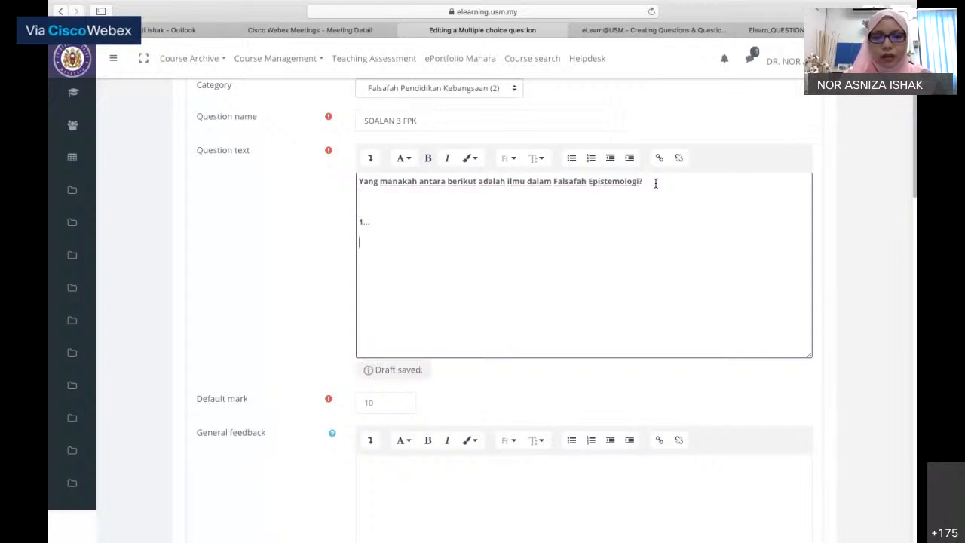
text(2..)
key(Return)
text(3)
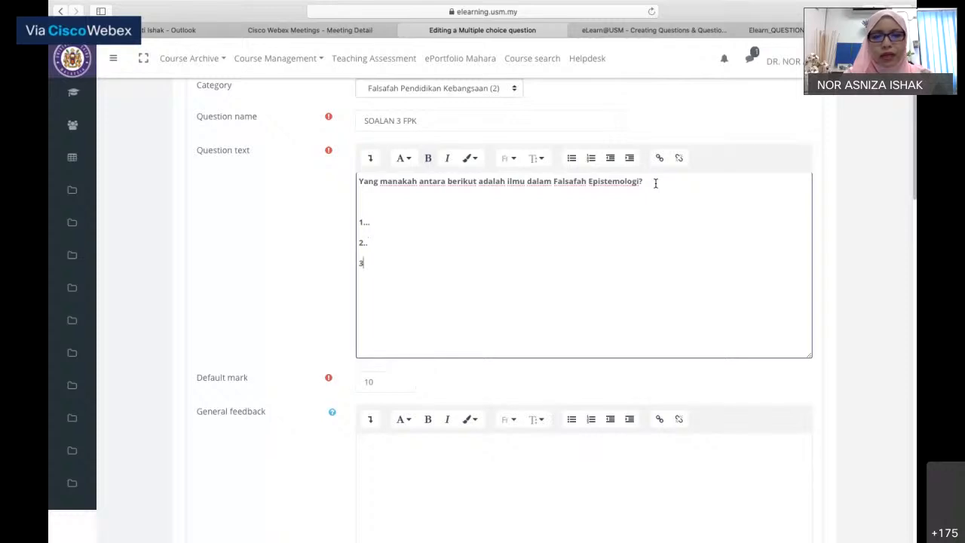
text(..)
key(Return)
text(4.)
key(Return)
key(Return)
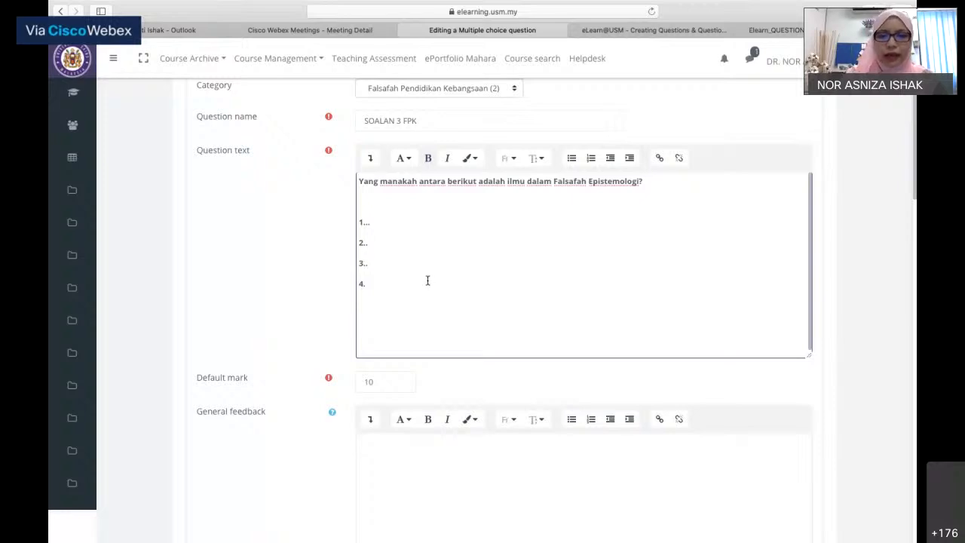
text(..)
- Enter "1,2 AND 3" as the text of Choice 1 and "ALL ARE CORRECT" as the text of Choice 2
scroll(407, 332, down, 2)
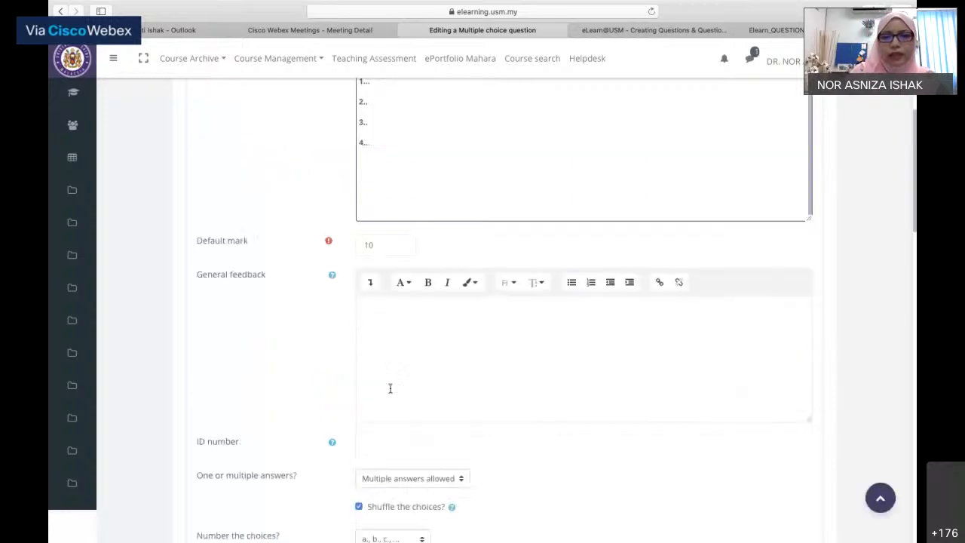
scroll(389, 387, down, 6)
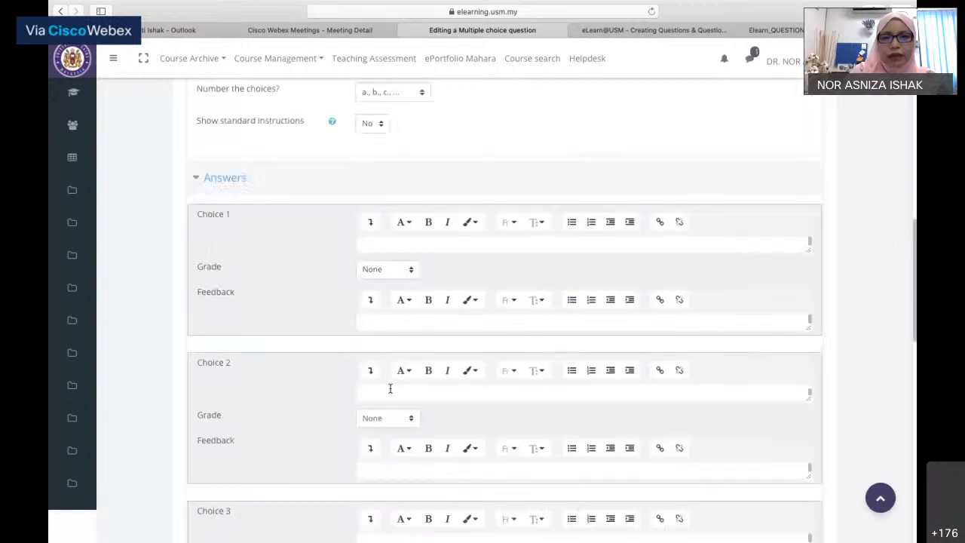
click(410, 245)
text(1,2)
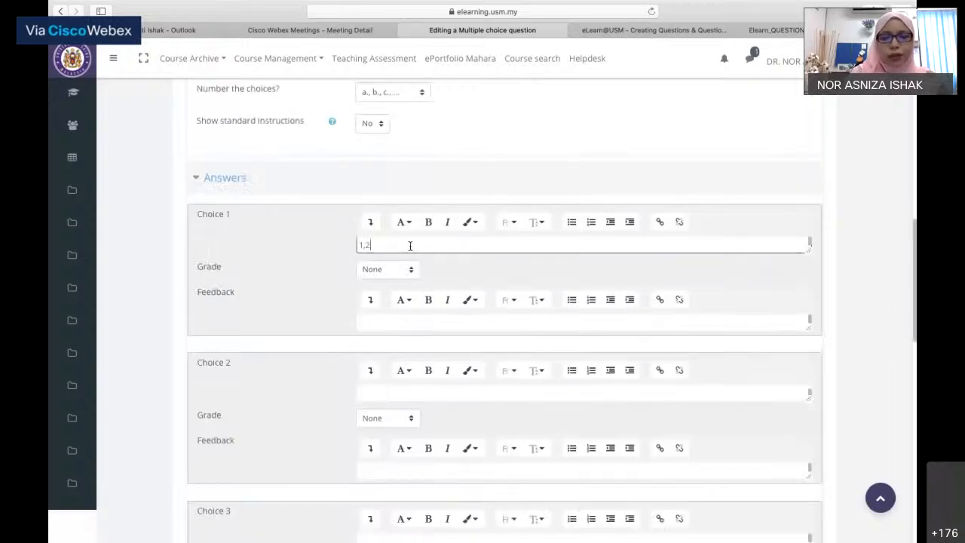
text( AND 3)
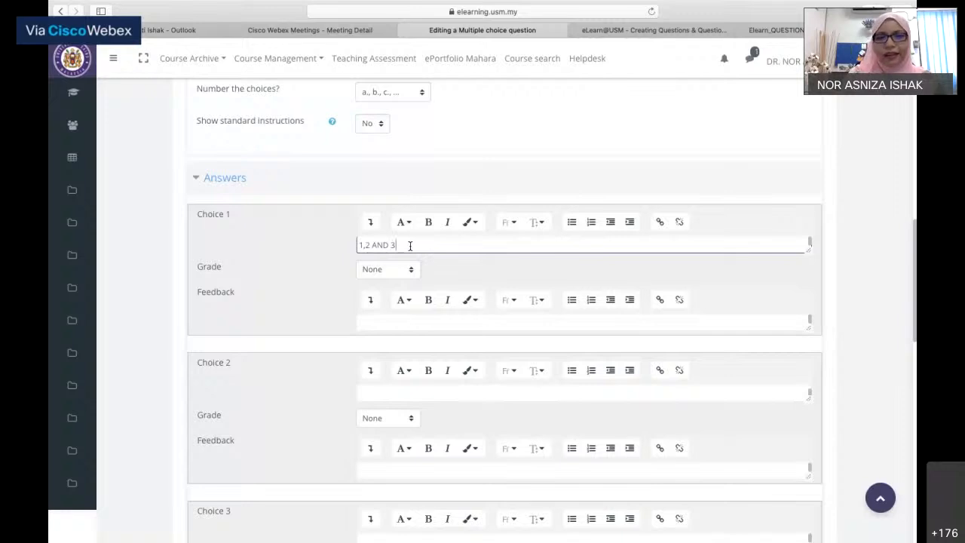
click(371, 391)
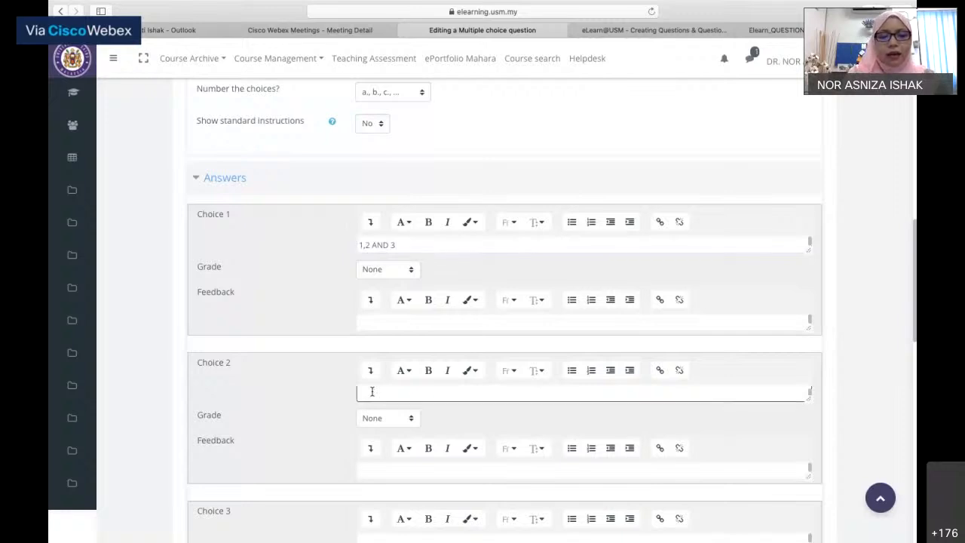
text(ALL ARE C)
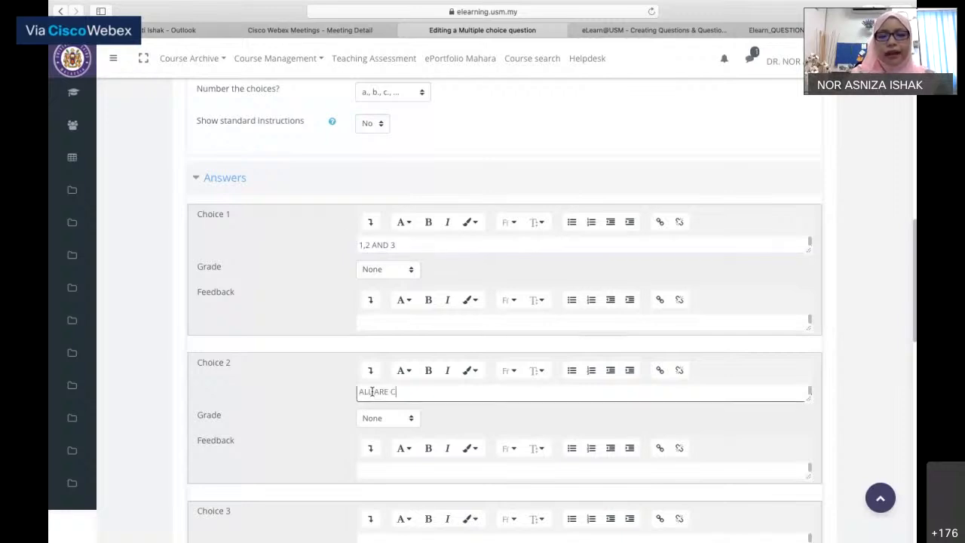
text(ORRECT)
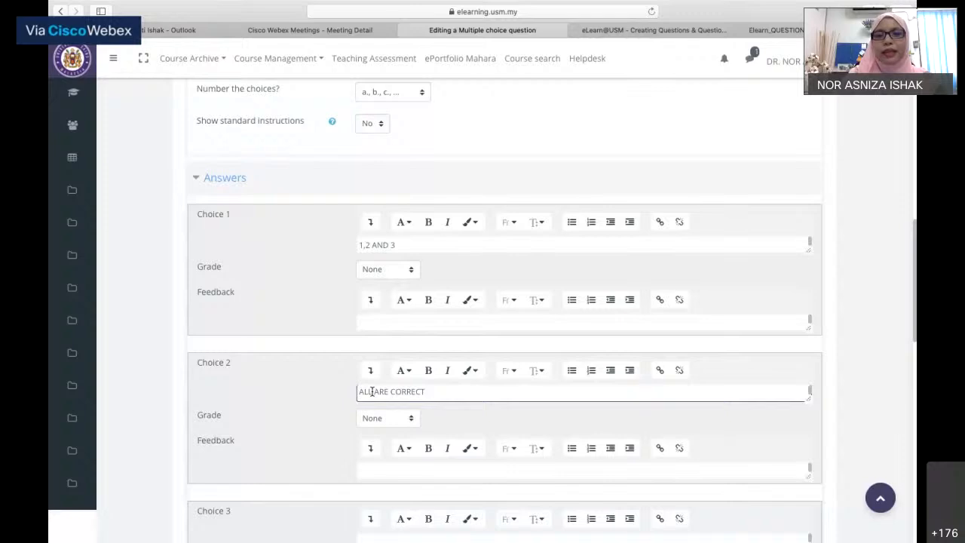
- Review the numbered lines in the question text, and switch to Word to compare them with question 3 in the question bank document
scroll(512, 168, up, 5)
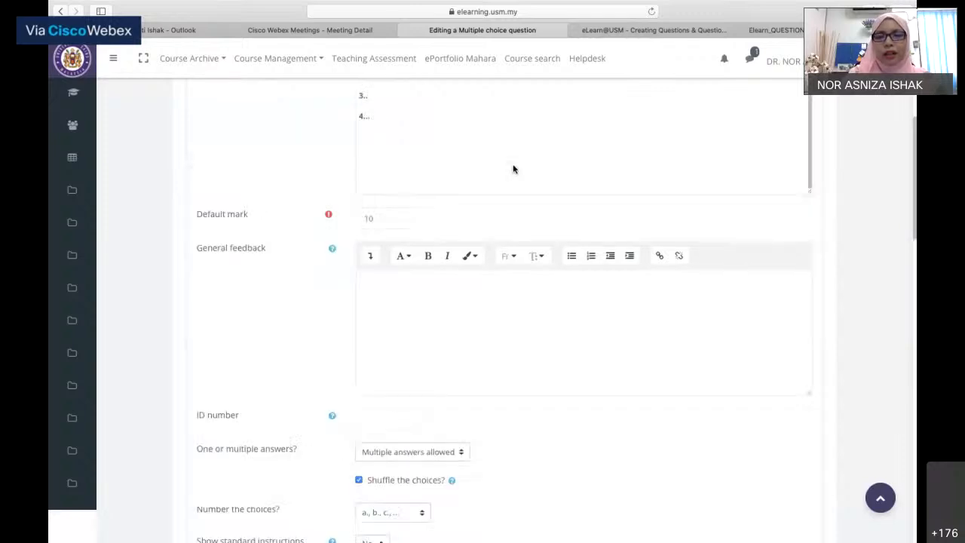
scroll(512, 169, up, 2)
scroll(512, 164, up, 1)
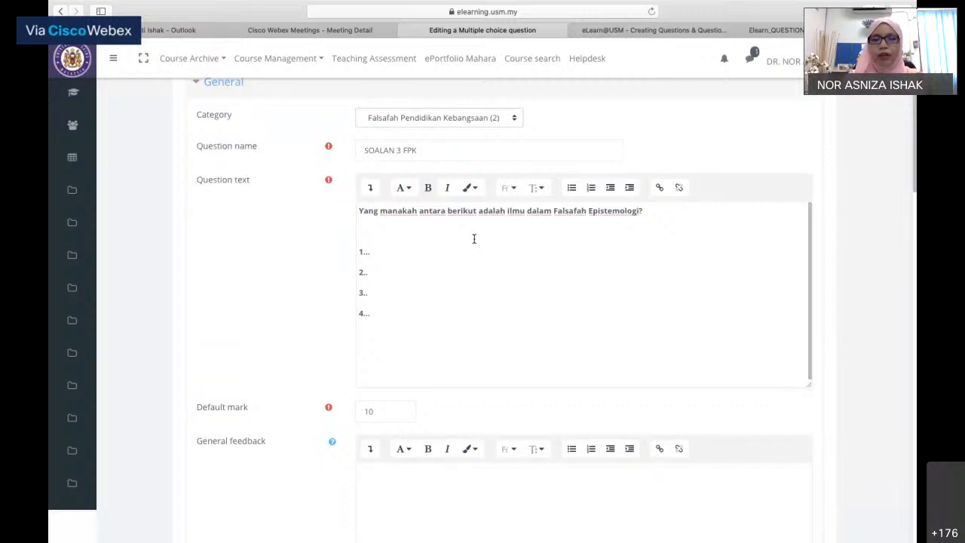
scroll(474, 238, down, 1)
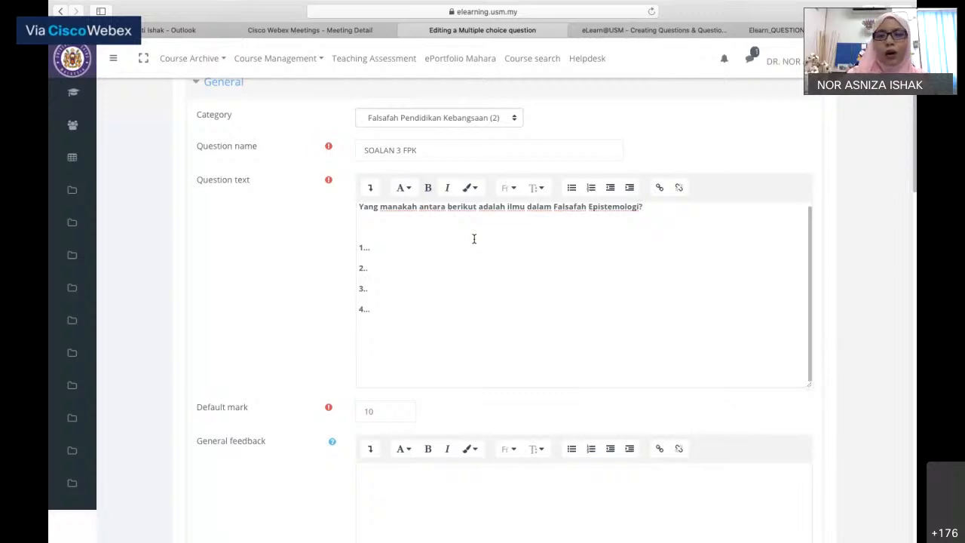
scroll(474, 238, down, 1)
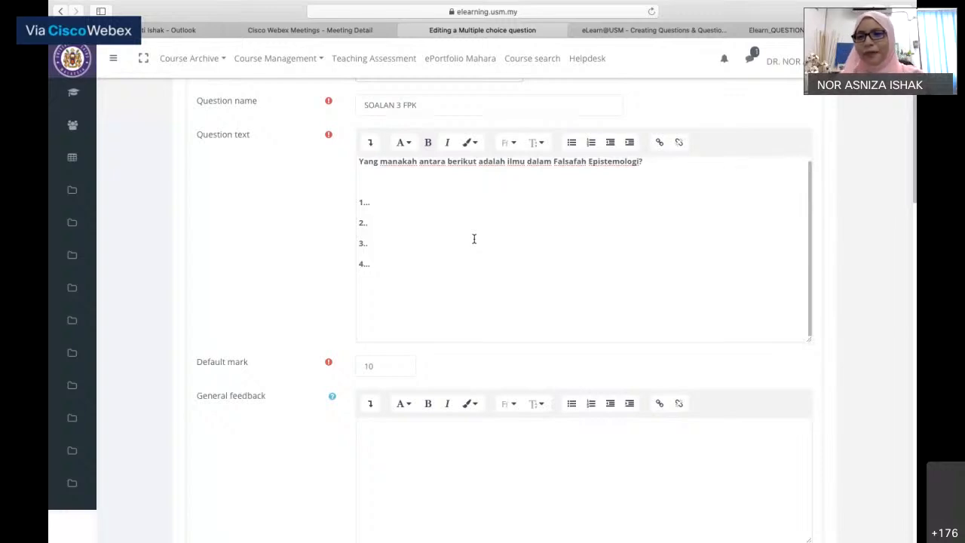
click(381, 264)
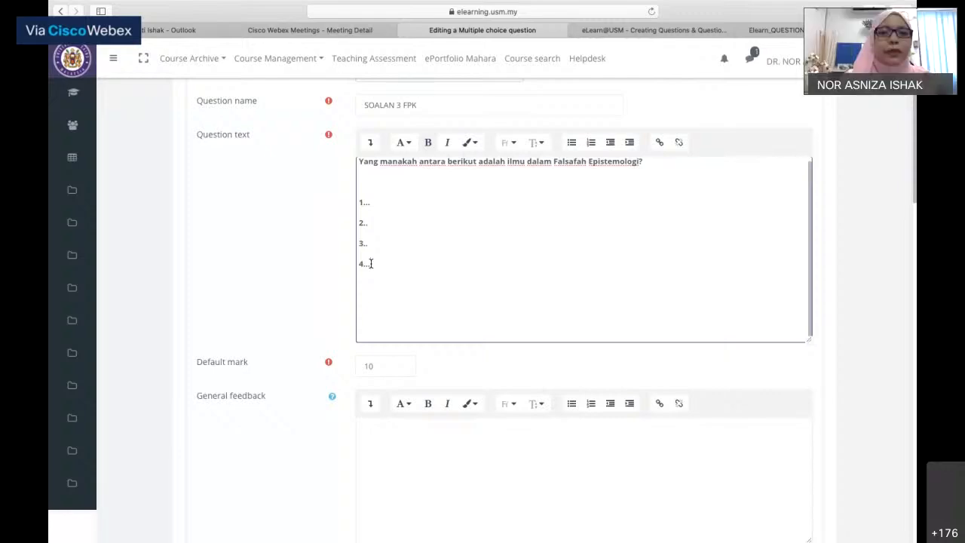
drag(367, 263, 383, 231)
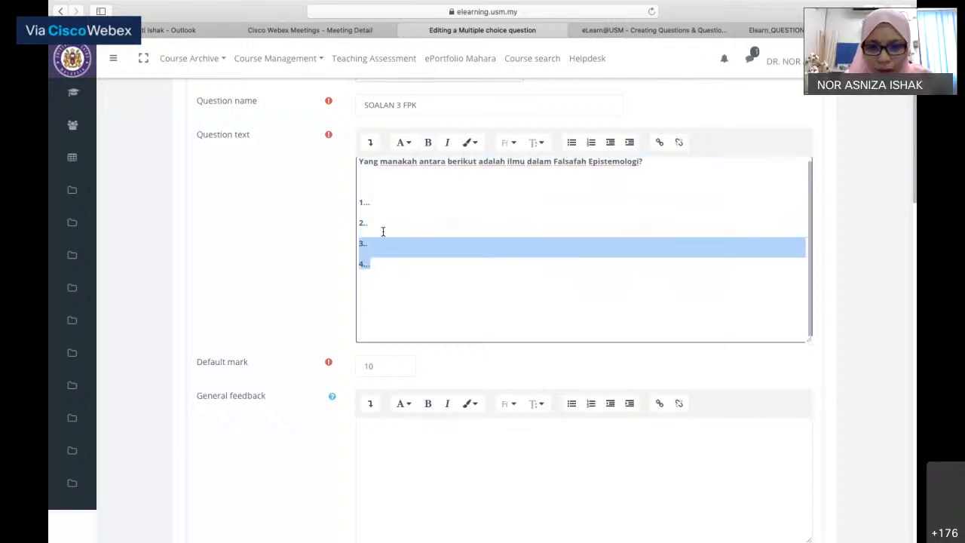
key(super+Tab)
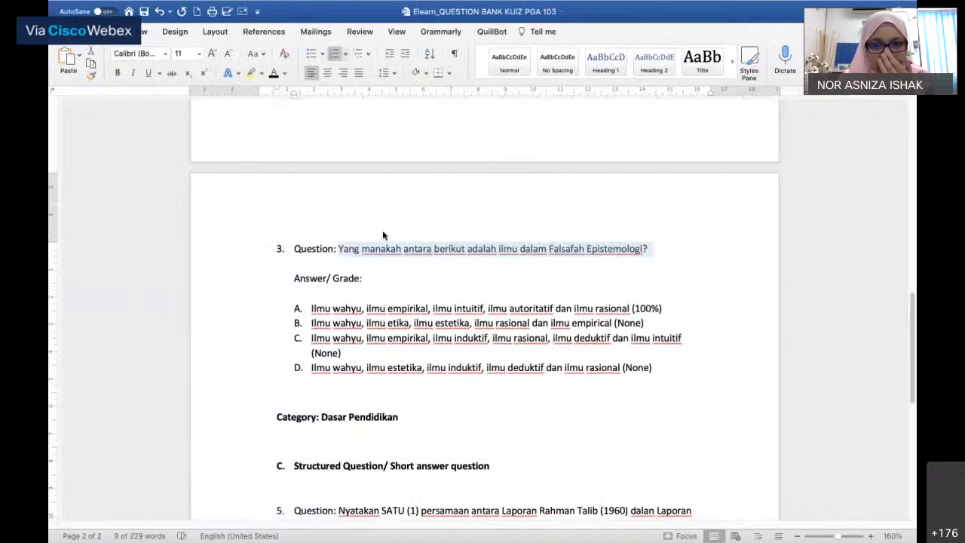
scroll(382, 231, down, 2)
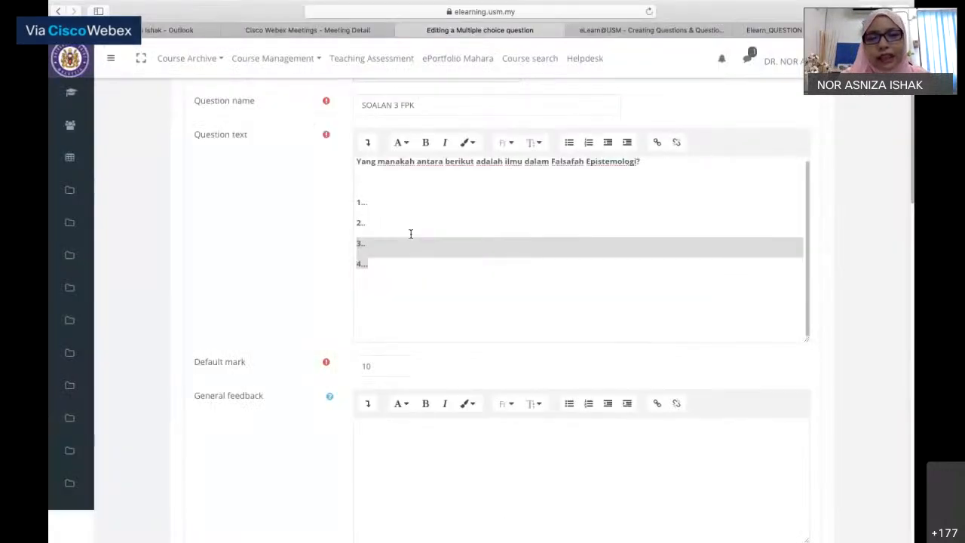
- Back in the browser's question form, examine the numbered question text, the multiple-answer and shuffle settings, and the first two answer choices
click(450, 205)
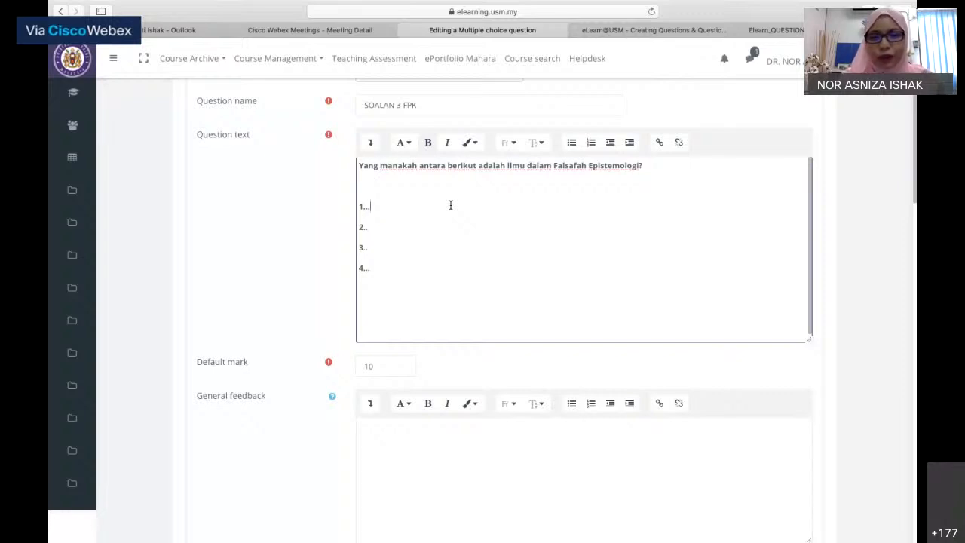
scroll(450, 205, down, 1)
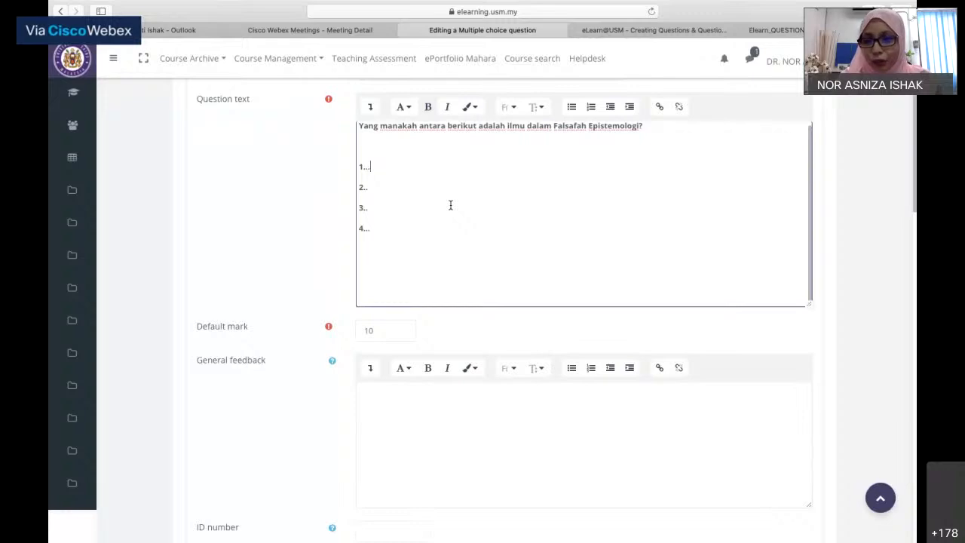
scroll(462, 230, down, 5)
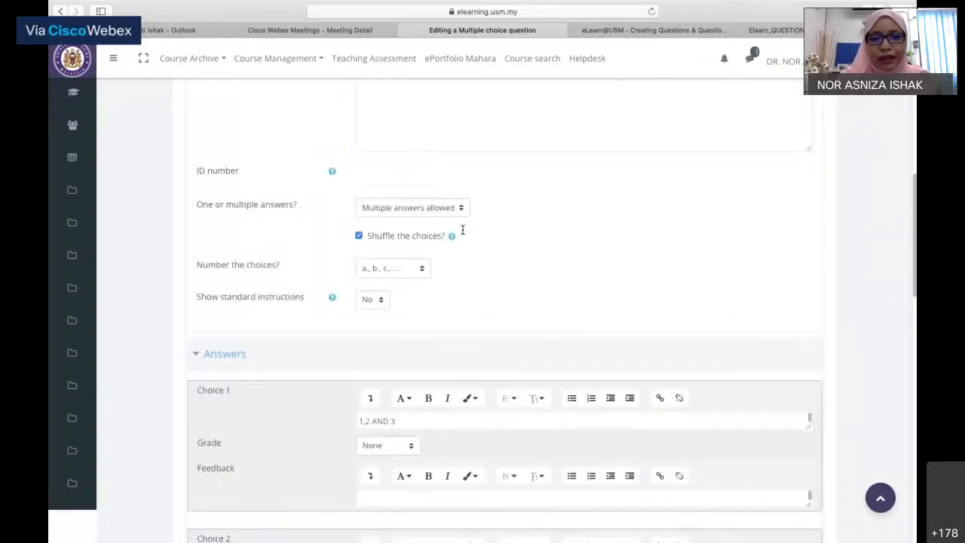
scroll(462, 230, down, 2)
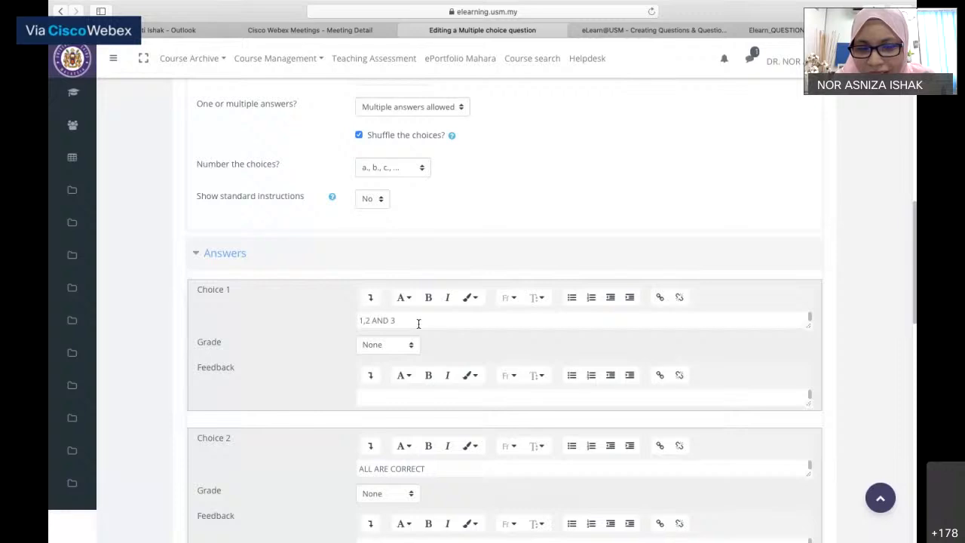
scroll(418, 322, up, 2)
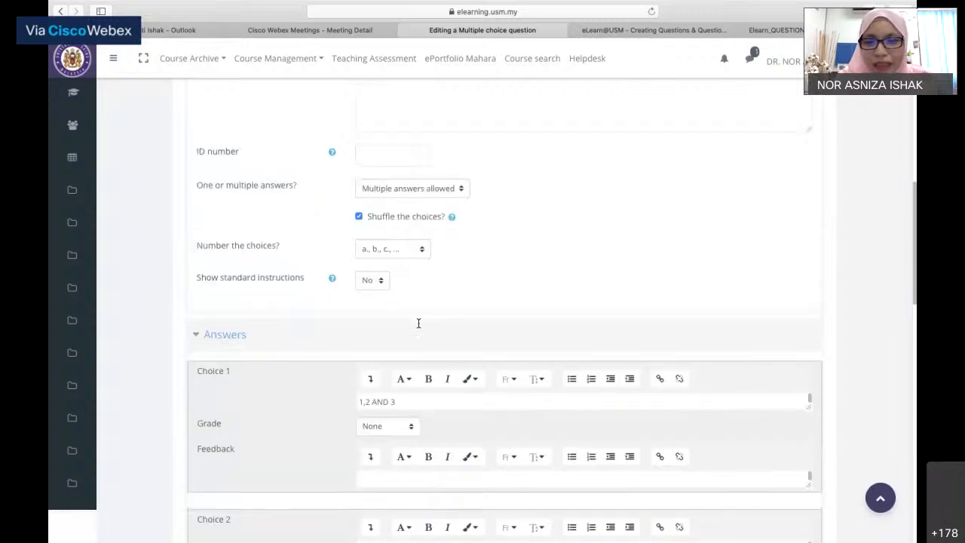
scroll(419, 324, up, 1)
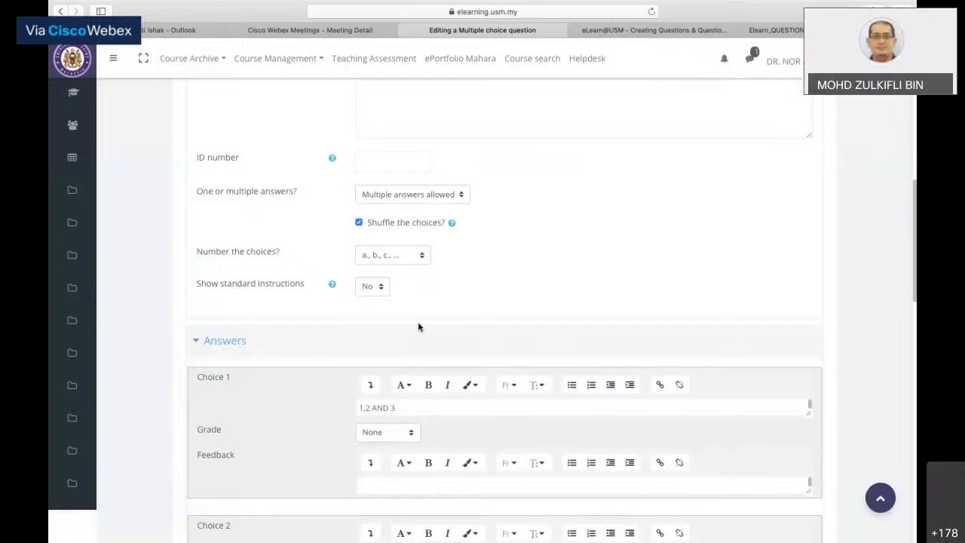
scroll(419, 327, up, 5)
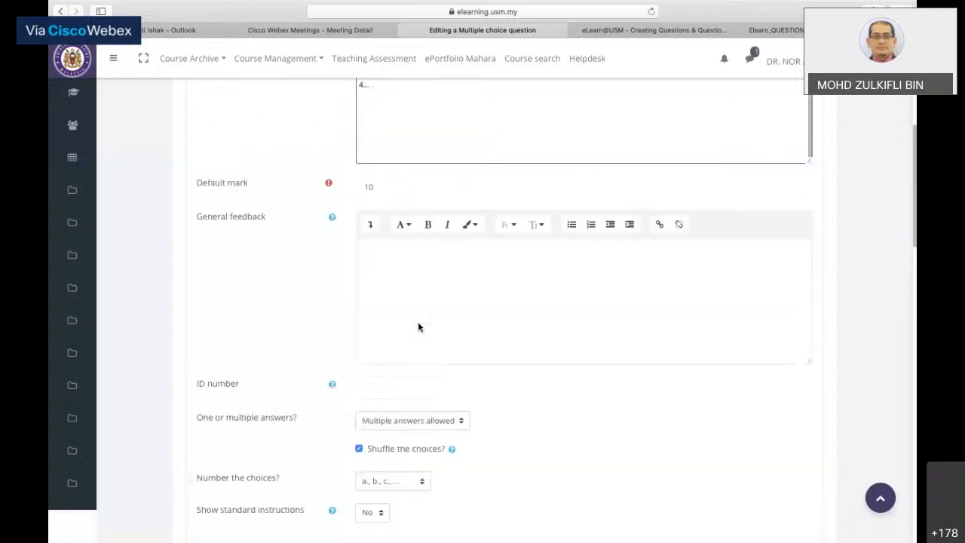
scroll(419, 327, up, 5)
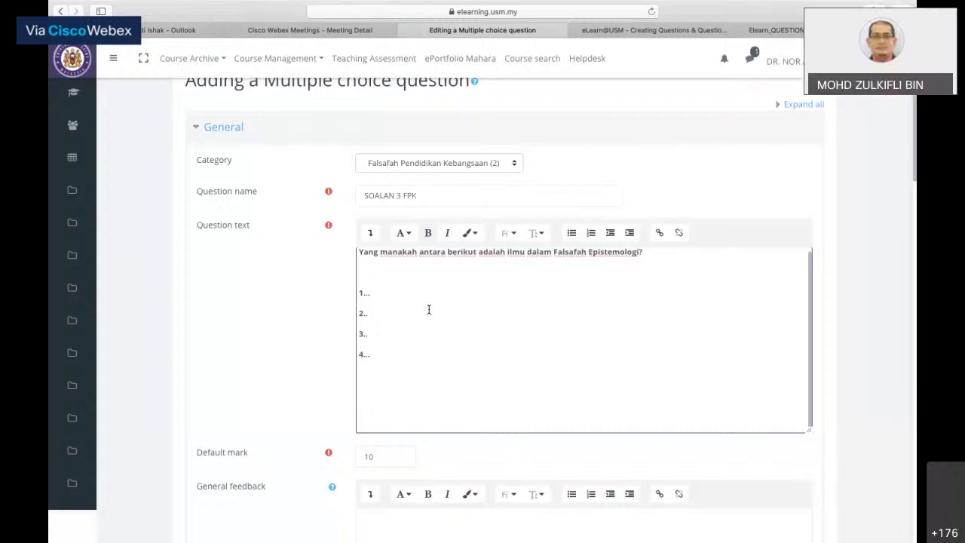
scroll(428, 309, down, 7)
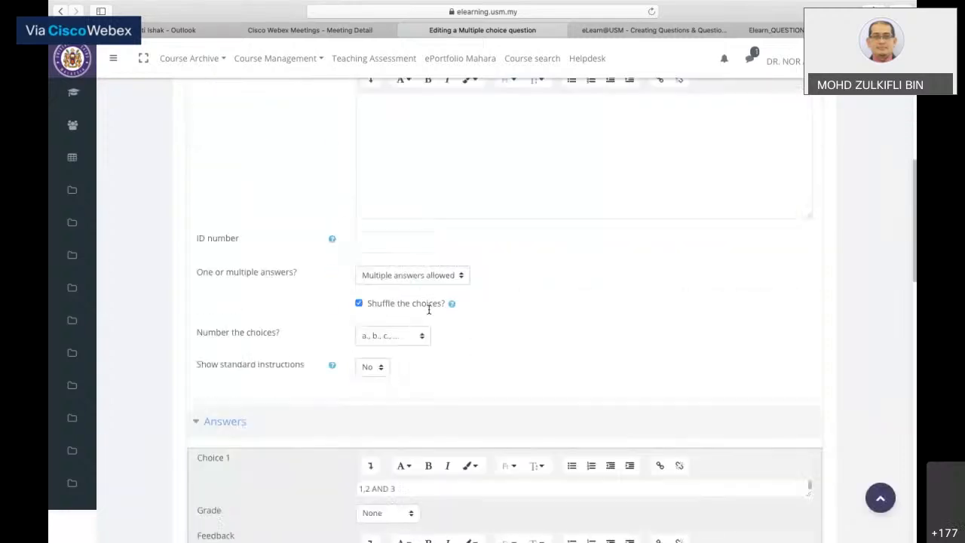
scroll(428, 309, down, 1)
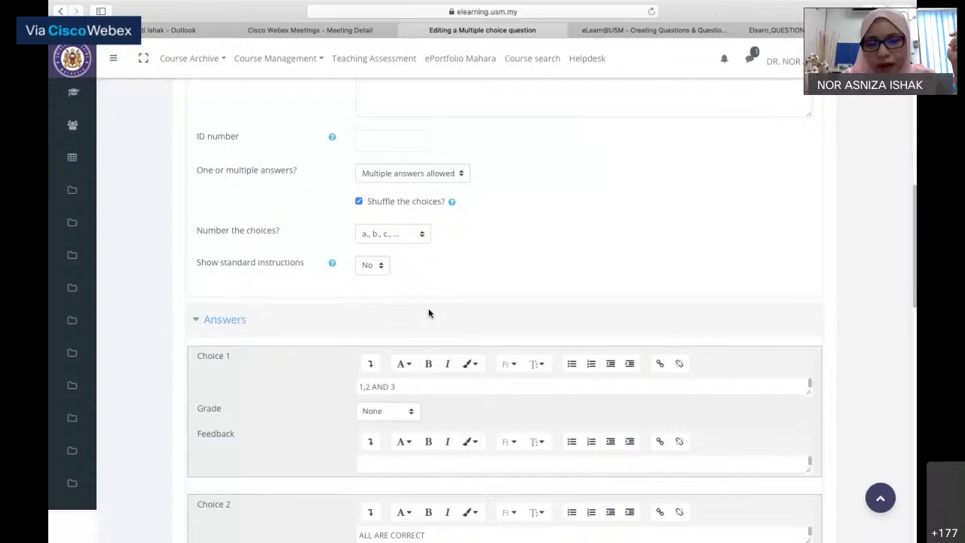
scroll(428, 312, down, 2)
scroll(428, 312, down, 1)
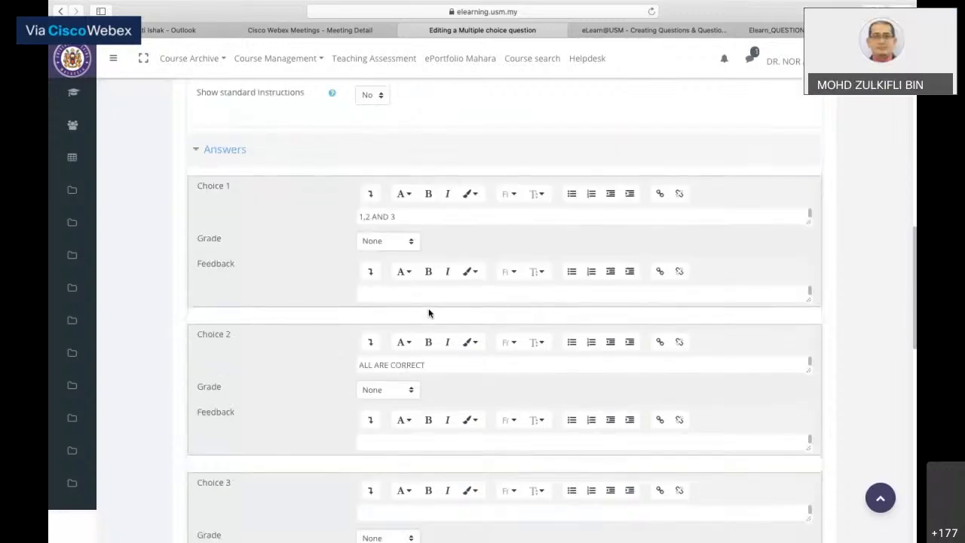
scroll(428, 312, up, 1)
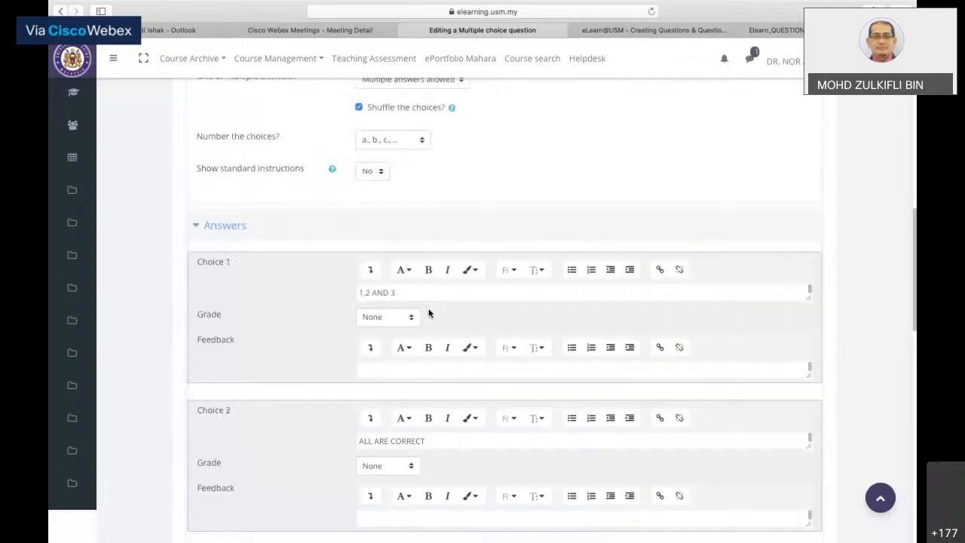
scroll(428, 312, up, 4)
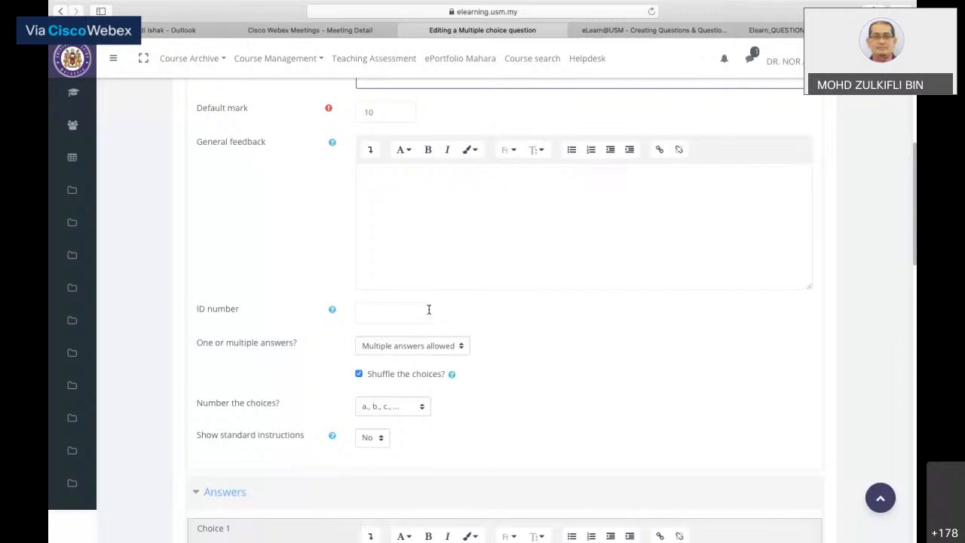
scroll(428, 309, up, 1)
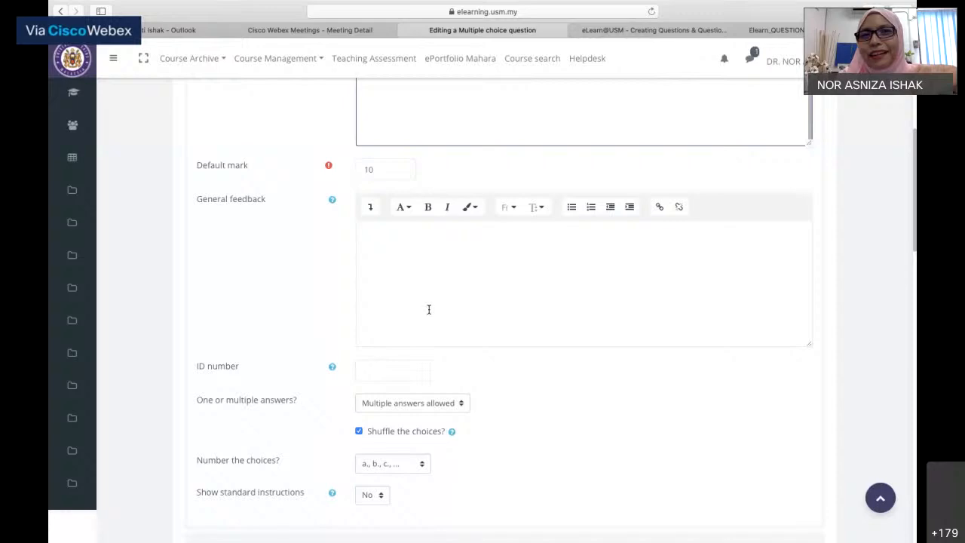
- Look through the multiple choice question form, from the question text down to the answer choices and saving options
scroll(428, 309, up, 1)
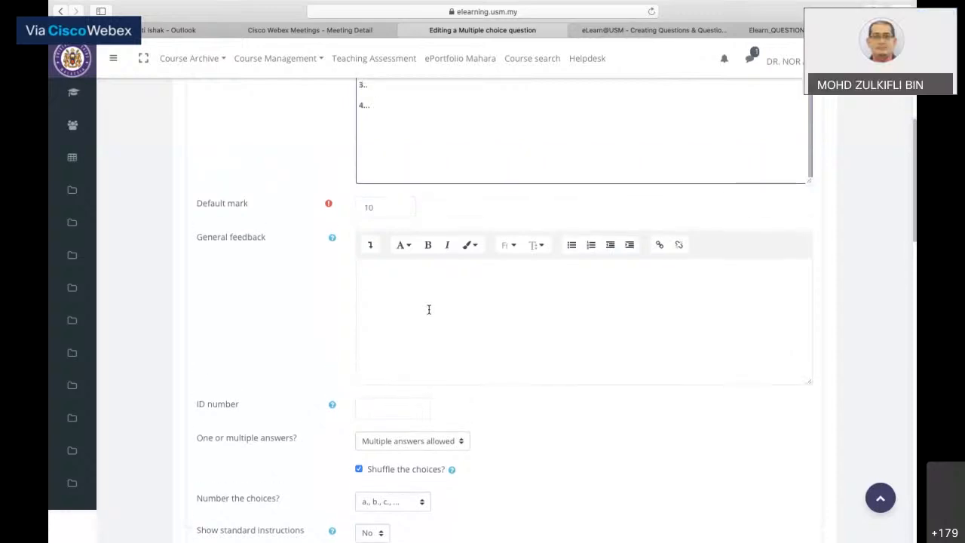
scroll(428, 309, up, 1)
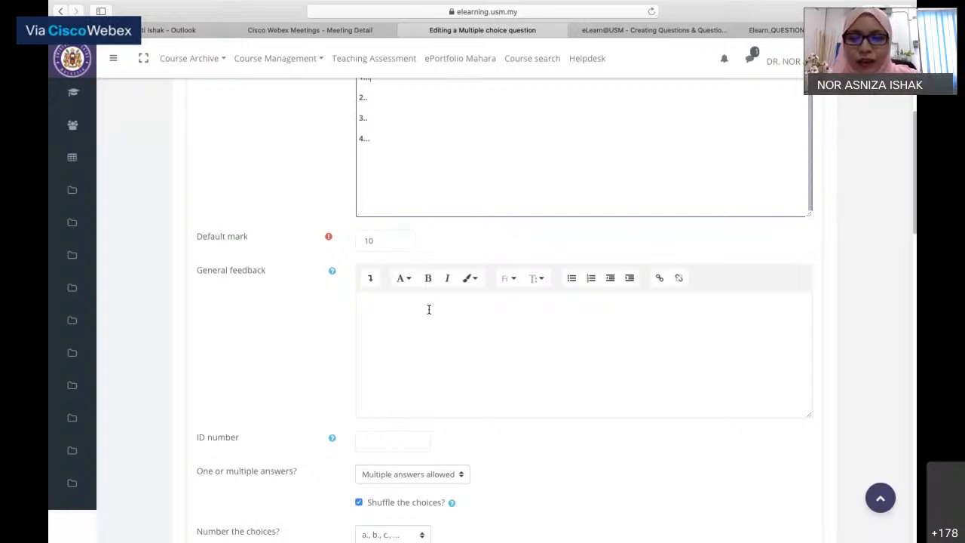
scroll(428, 309, down, 2)
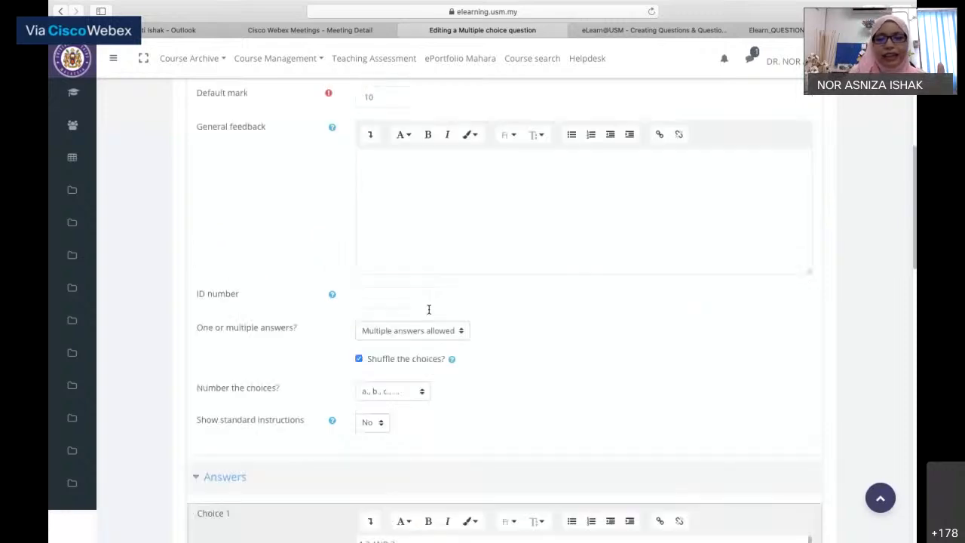
scroll(428, 309, down, 7)
scroll(428, 309, down, 10)
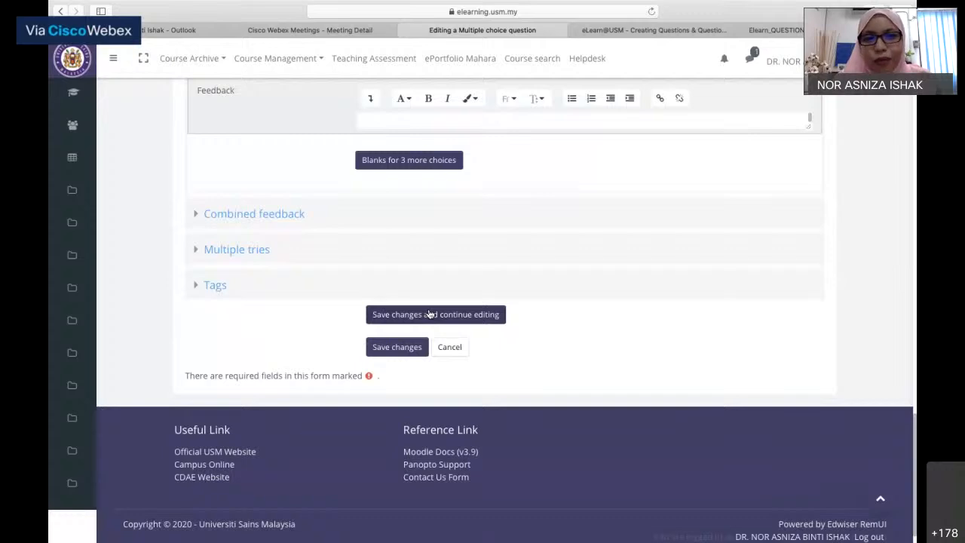
scroll(428, 314, up, 1)
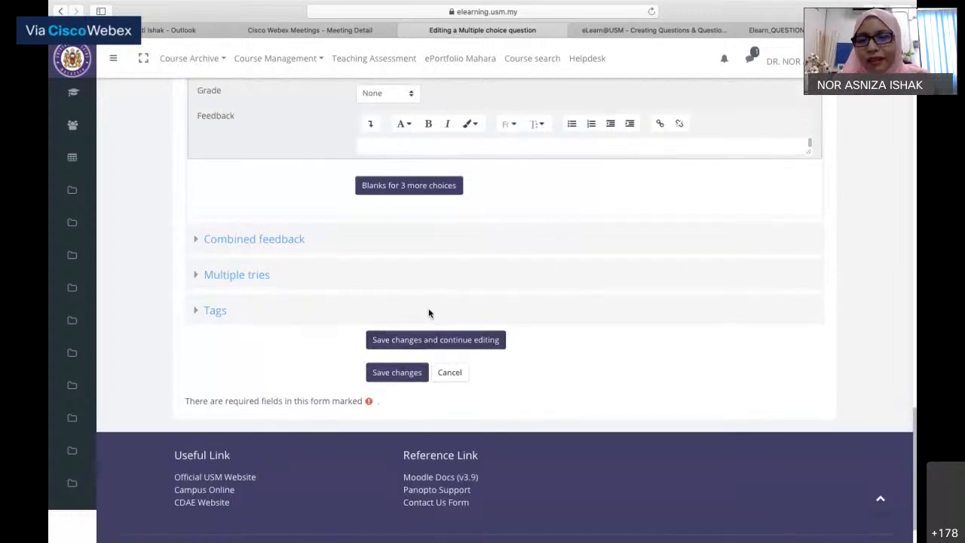
scroll(428, 313, up, 1)
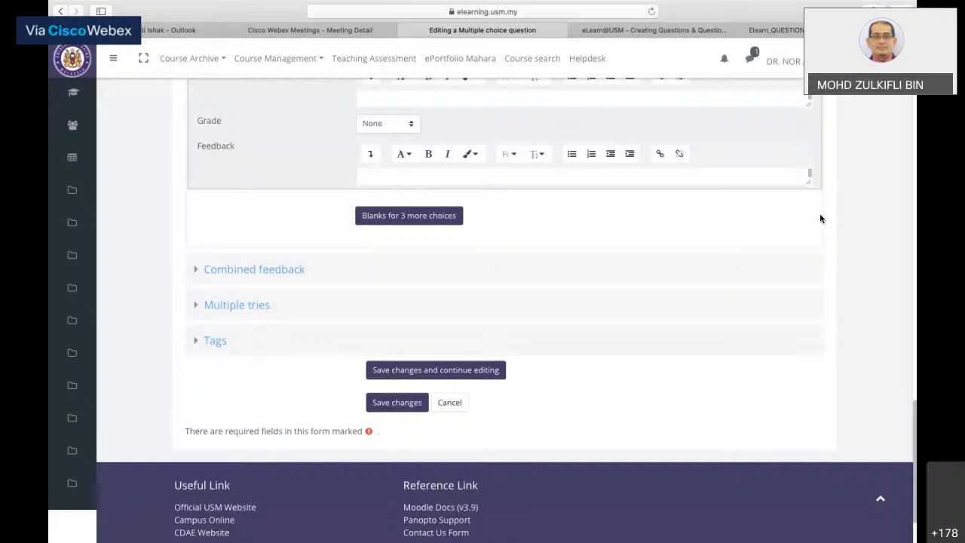
- Delete the numbered placeholder lines 1 to 4 below the question sentence in the question text
scroll(724, 234, up, 5)
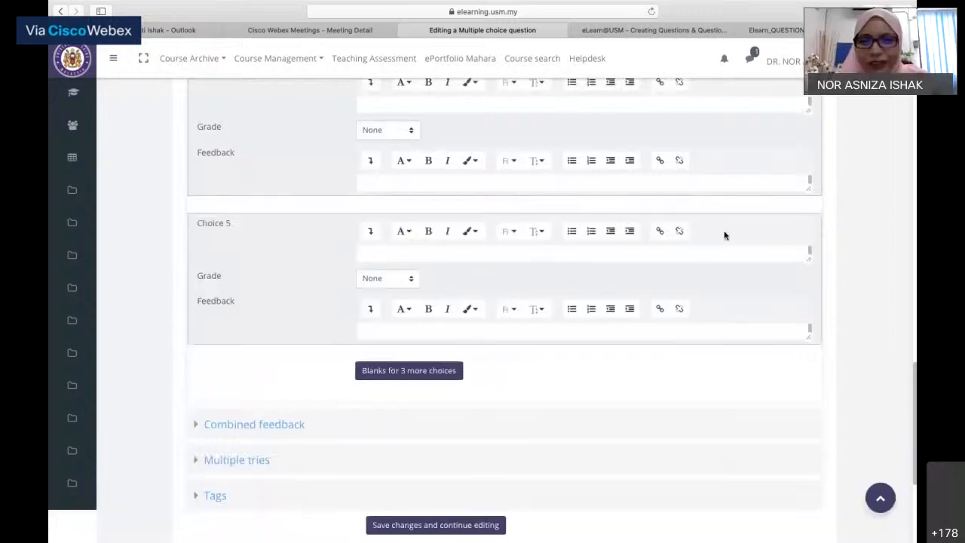
scroll(723, 235, up, 8)
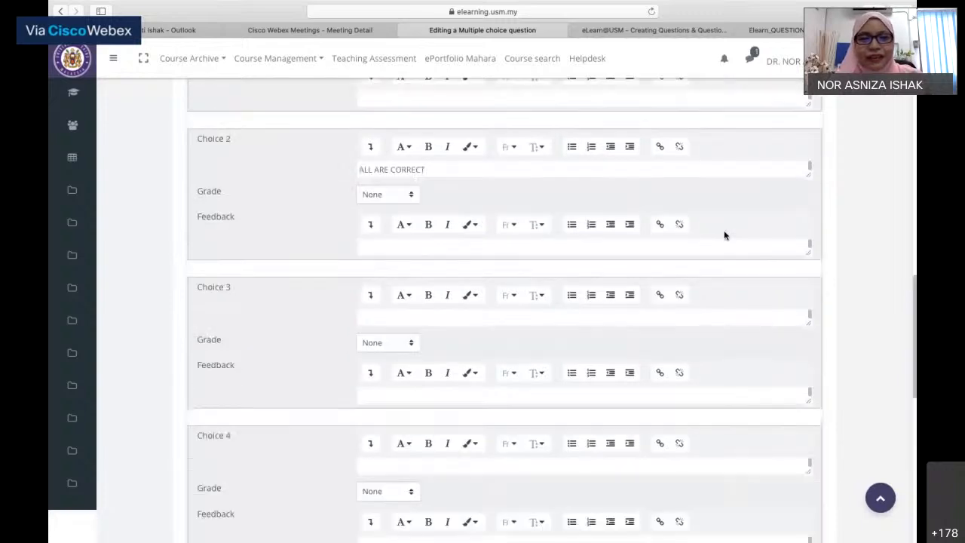
scroll(724, 235, up, 8)
scroll(723, 235, up, 10)
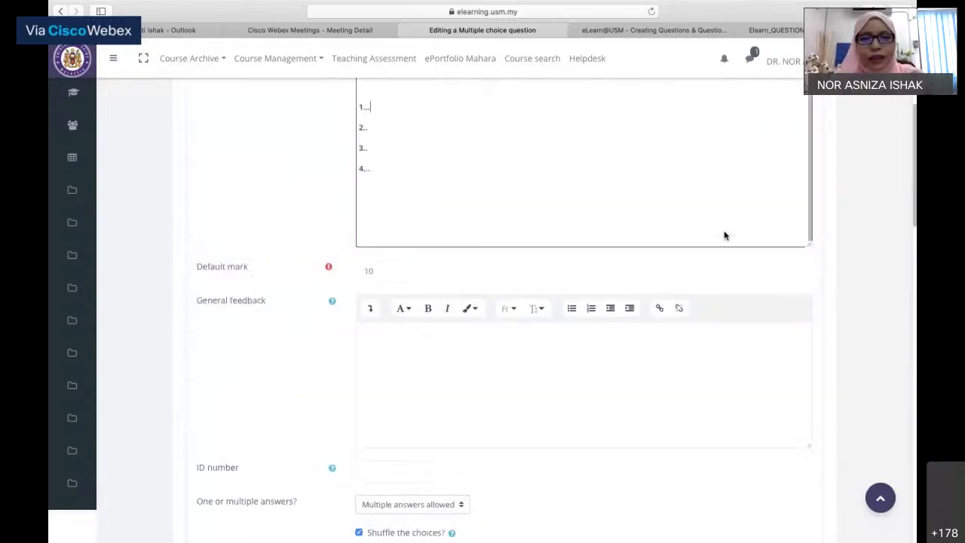
scroll(723, 235, up, 1)
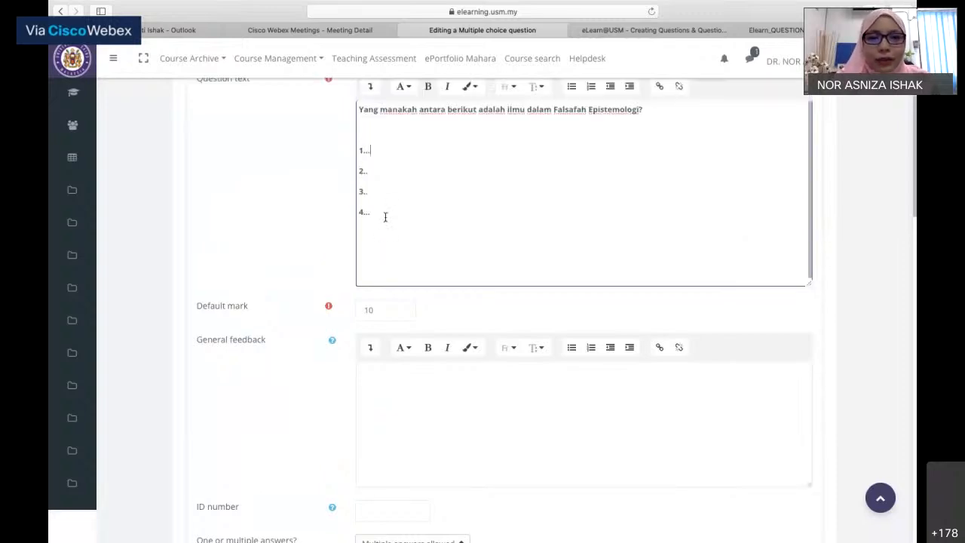
drag(384, 217, 356, 145)
key(BackSpace)
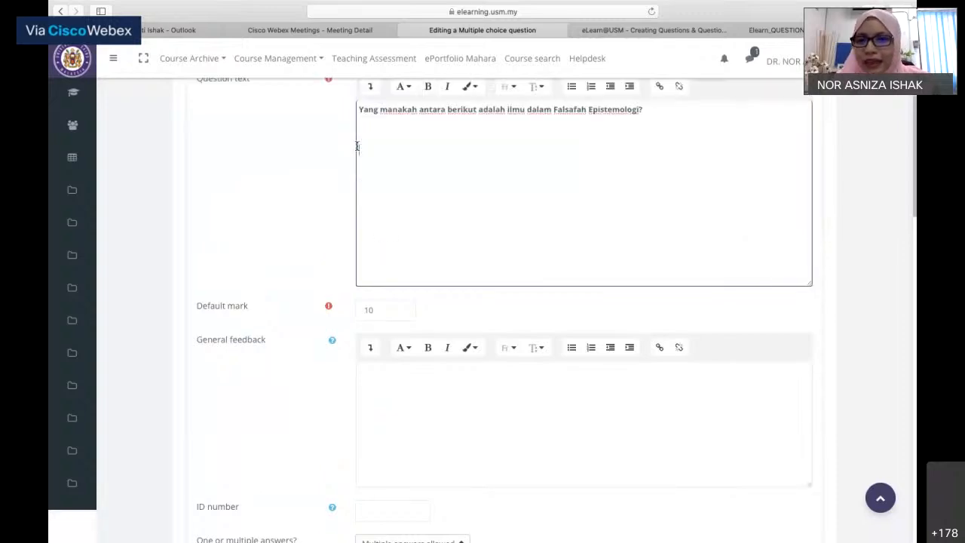
click(707, 126)
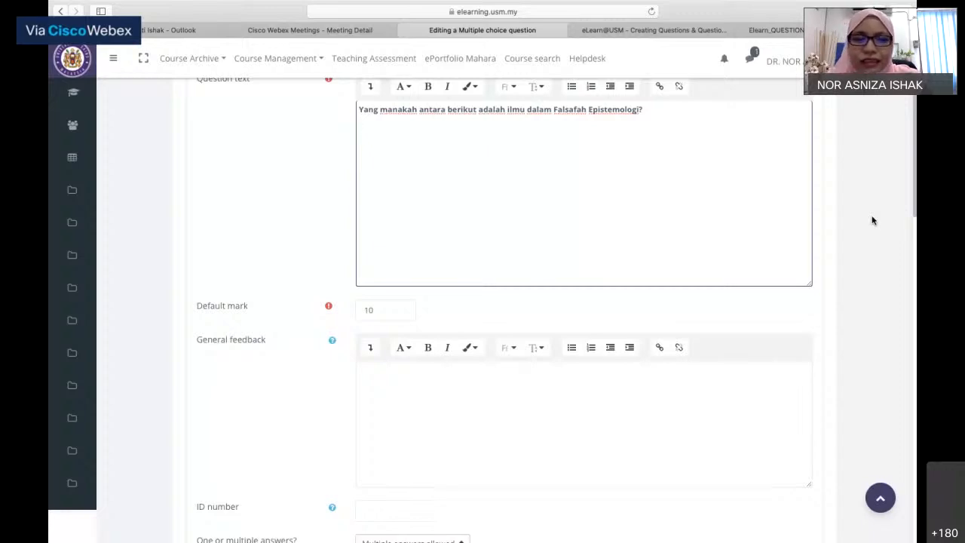
click(810, 232)
- Examine the multiple-answer, shuffle and numbering settings together with the first answer choices and their grades
scroll(810, 232, down, 5)
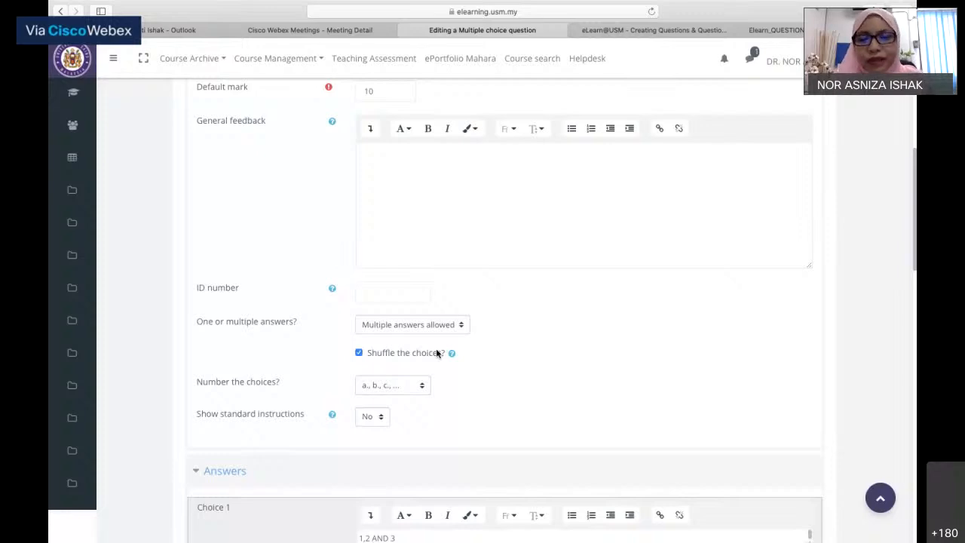
scroll(435, 352, up, 1)
scroll(435, 352, down, 3)
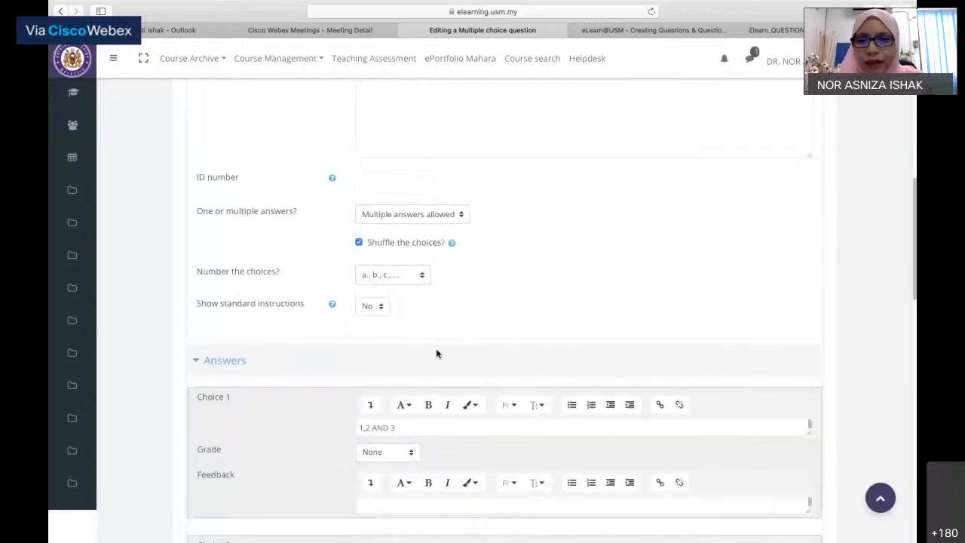
scroll(436, 352, down, 1)
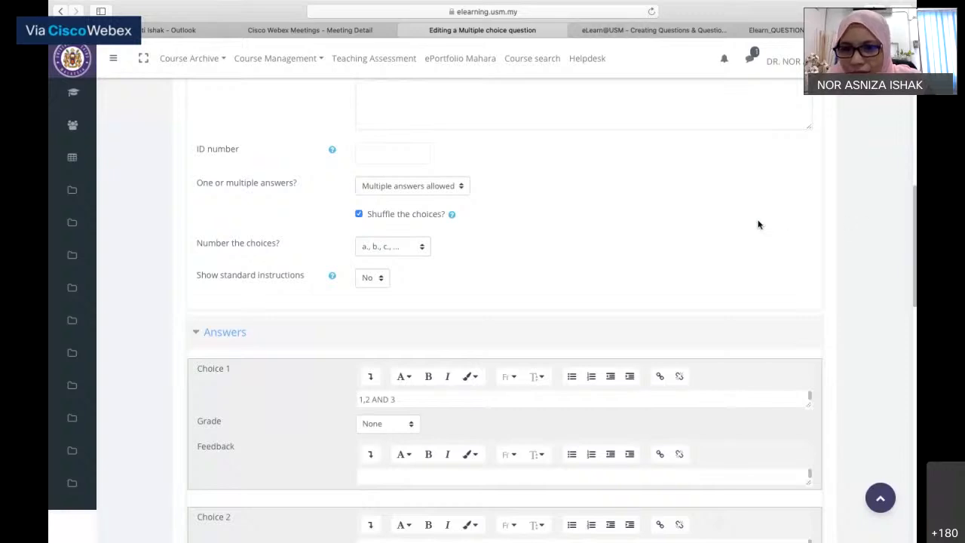
scroll(734, 226, down, 1)
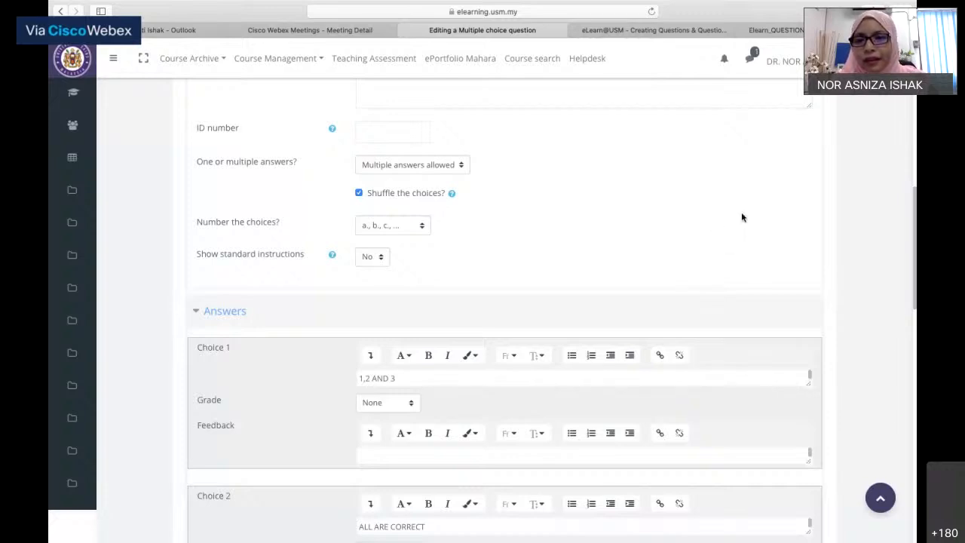
scroll(653, 239, down, 1)
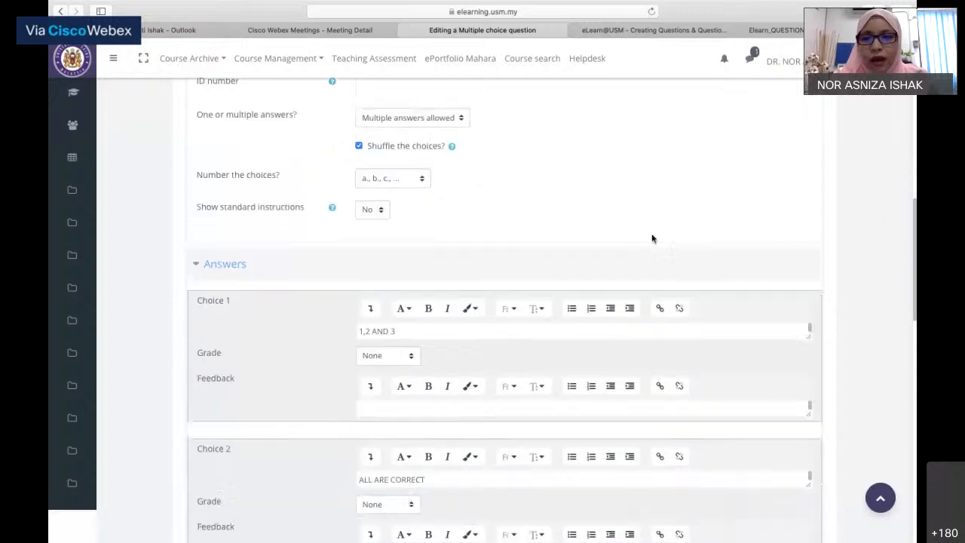
scroll(653, 238, down, 1)
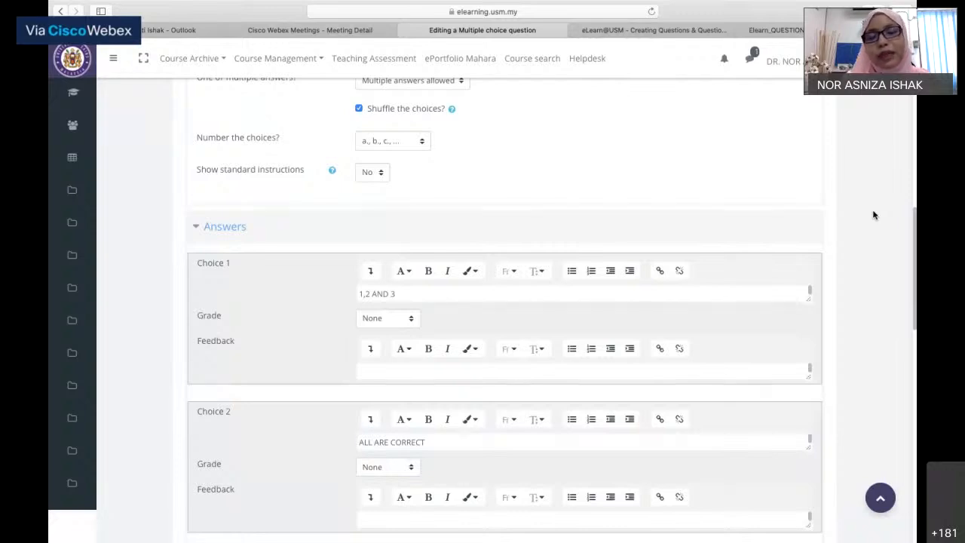
scroll(779, 234, down, 2)
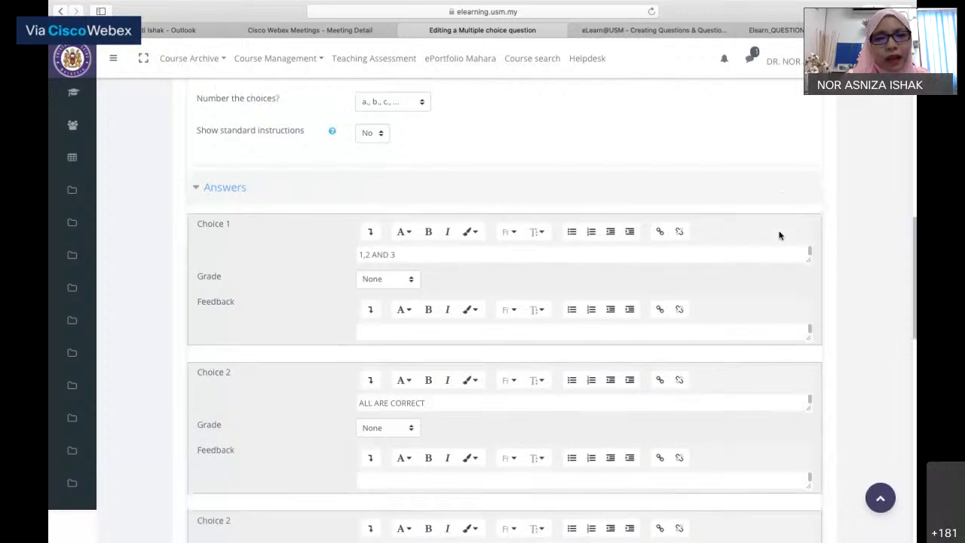
scroll(779, 231, down, 1)
scroll(780, 231, up, 1)
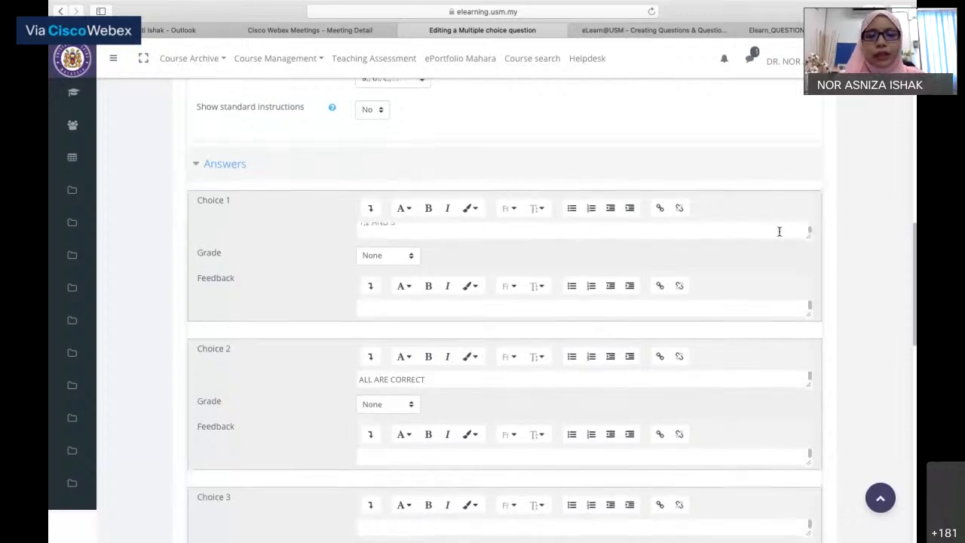
scroll(779, 232, down, 3)
scroll(780, 231, up, 8)
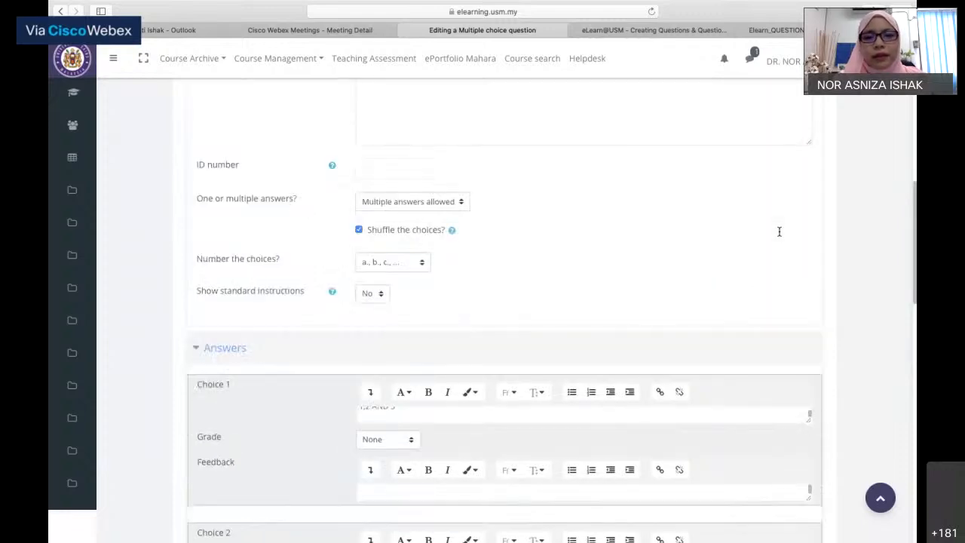
- Enter "1.3" as the answer text of Choice 3 and set its grade to 100%
scroll(779, 231, down, 8)
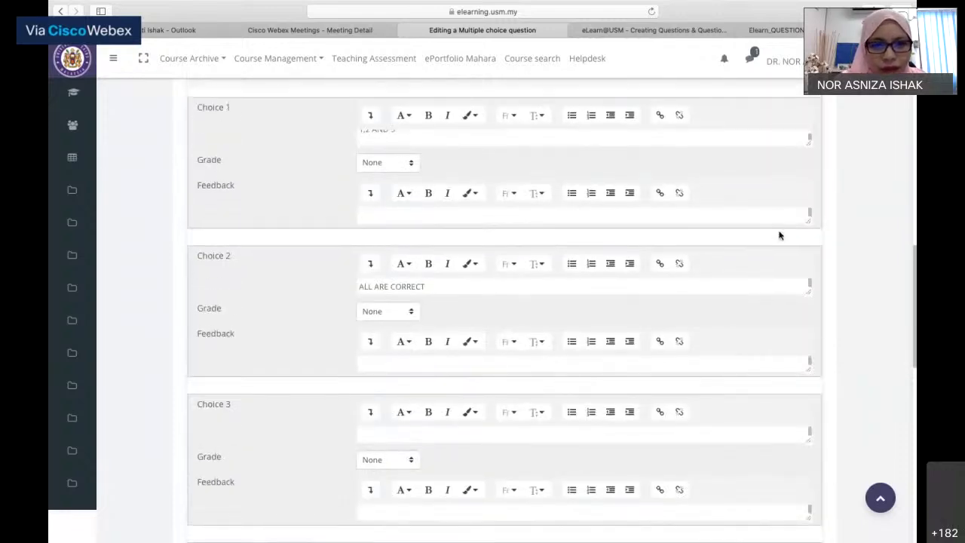
scroll(779, 236, up, 1)
scroll(779, 235, down, 2)
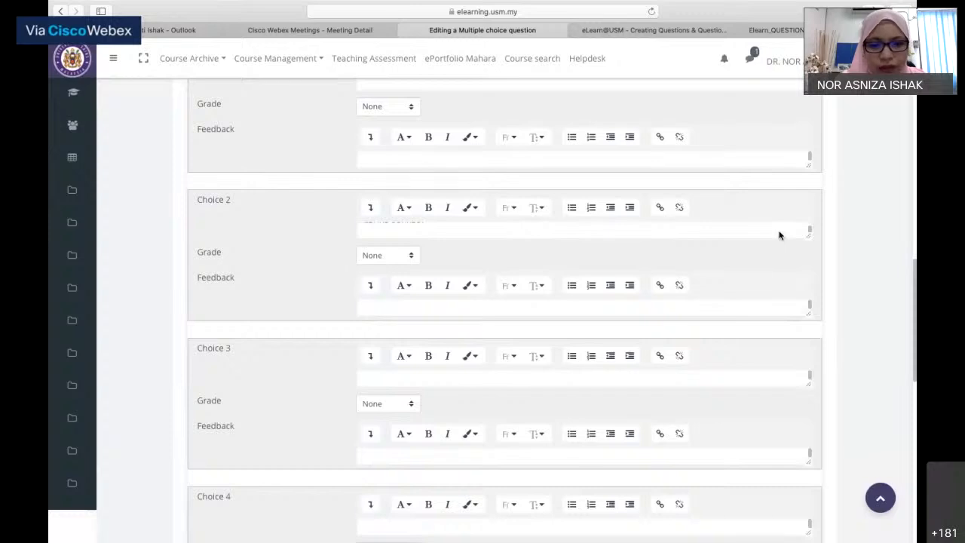
click(520, 376)
text(1.3)
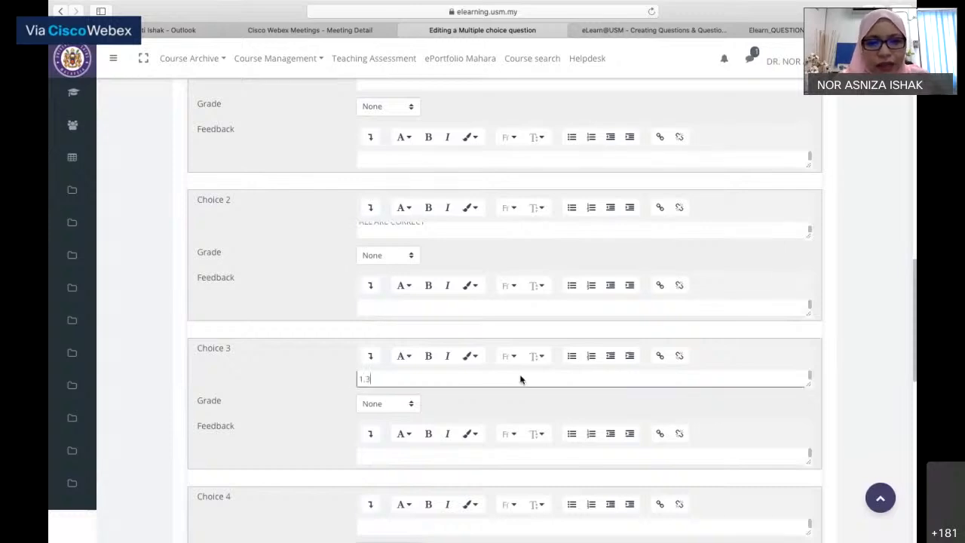
click(410, 405)
click(396, 426)
click(409, 403)
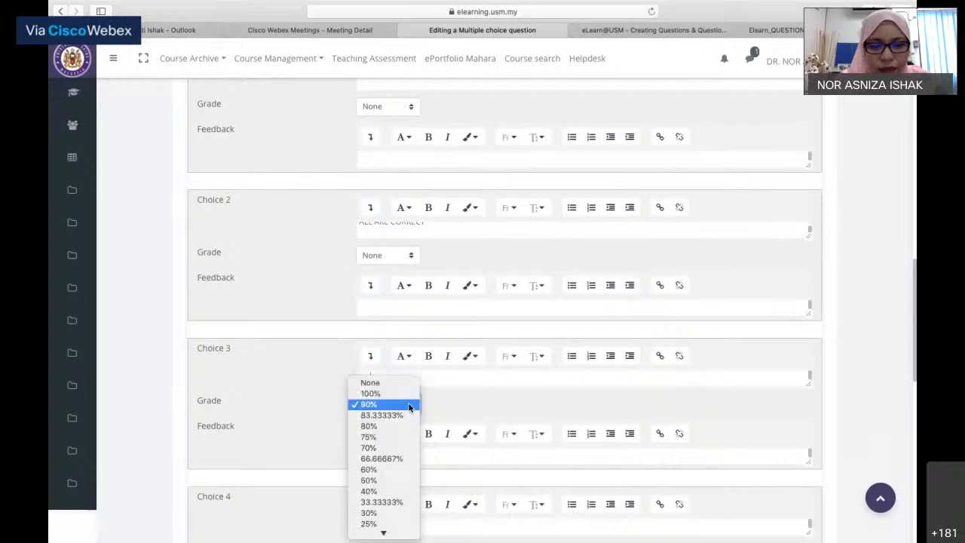
click(388, 393)
scroll(433, 392, down, 5)
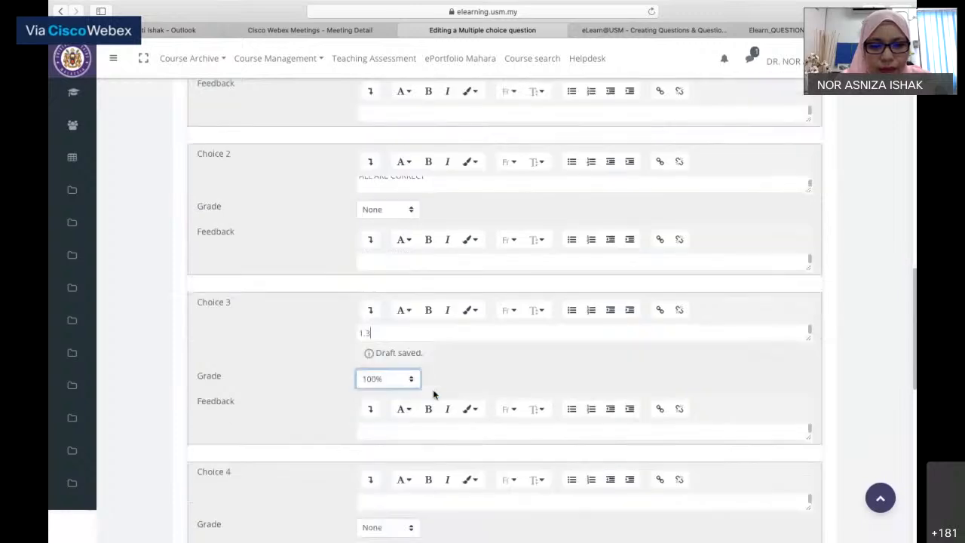
scroll(433, 394, down, 1)
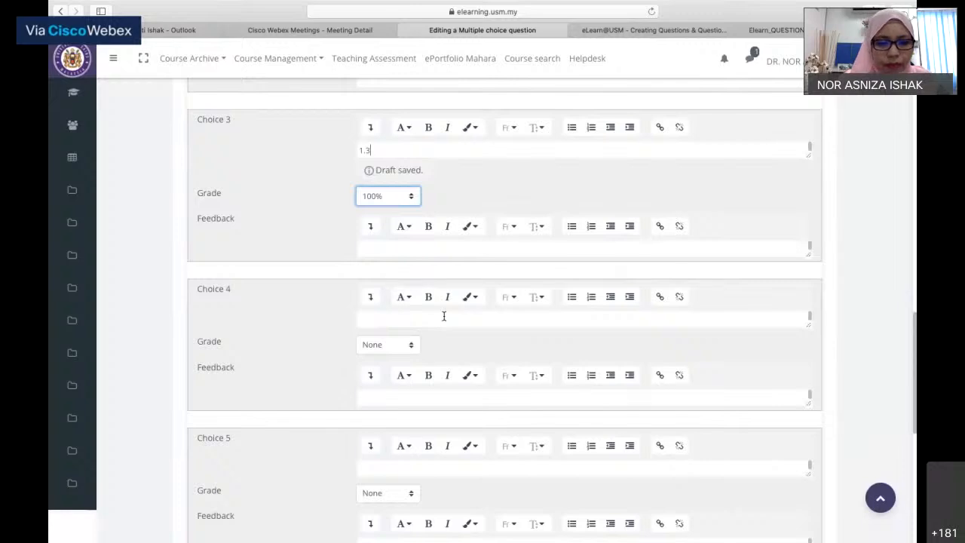
- Enter "1,2,3,4" as the answer text of Choice 4 and save the question to the question bank
click(443, 317)
text(1,2,3,4)
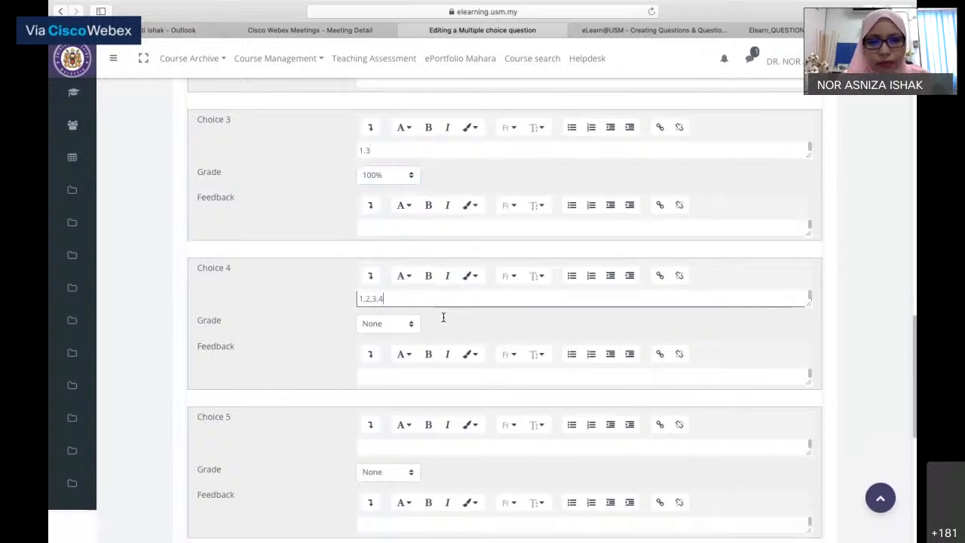
scroll(410, 323, down, 5)
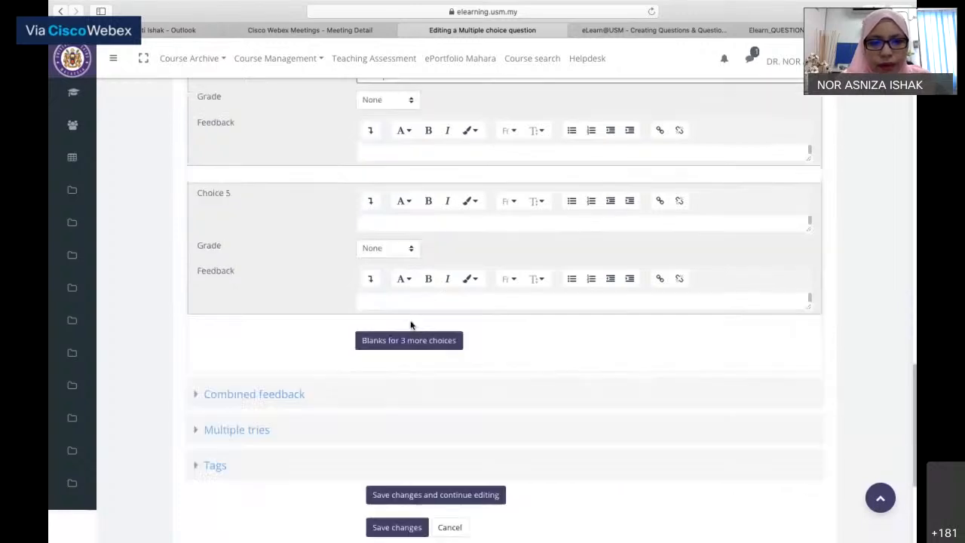
scroll(407, 325, down, 5)
click(397, 322)
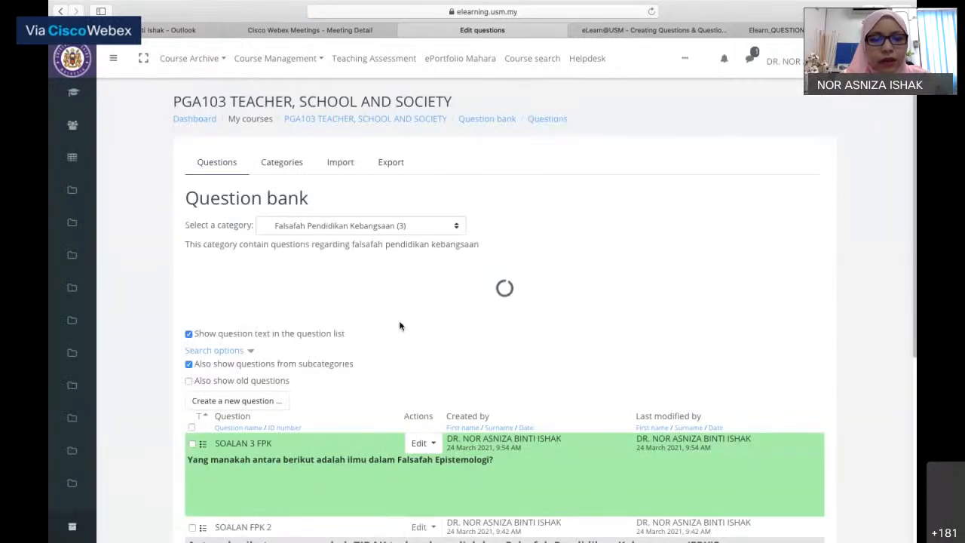
- Review the questions listed in the Falsafah Pendidikan Kebangsaan category of the question bank
scroll(400, 325, down, 1)
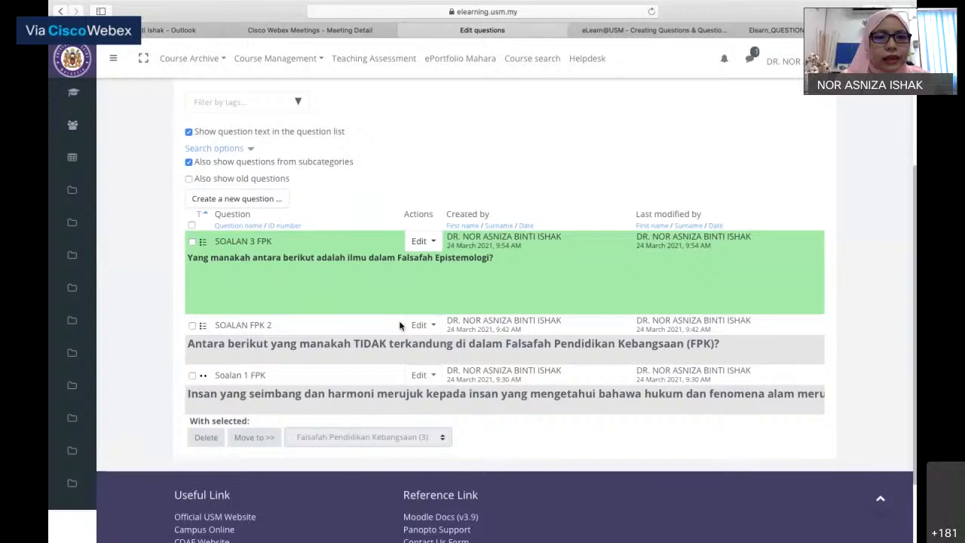
scroll(399, 325, up, 3)
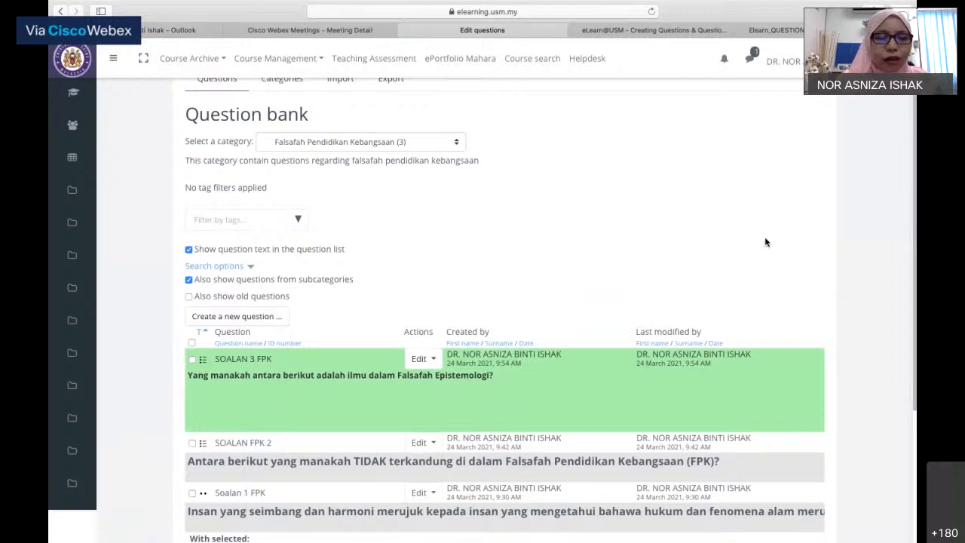
scroll(765, 242, down, 1)
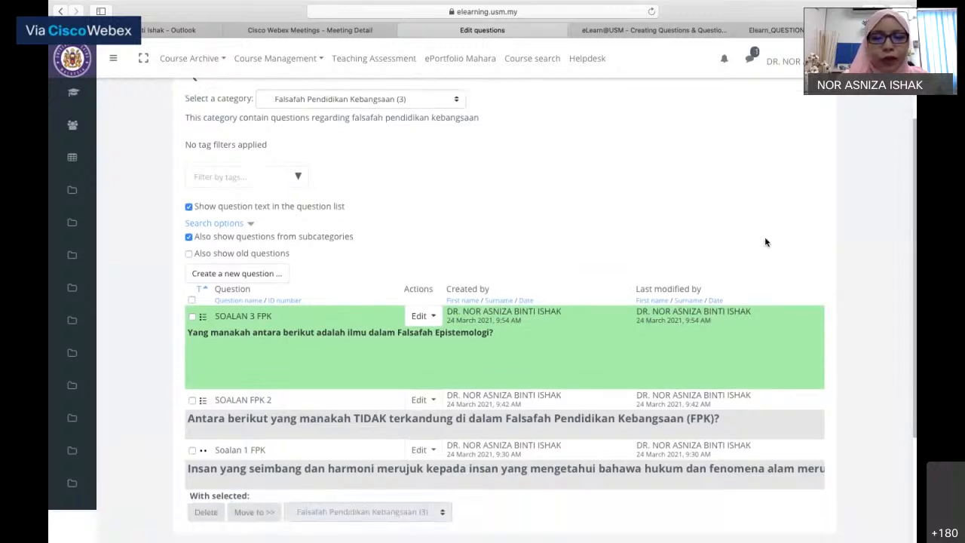
scroll(765, 242, down, 1)
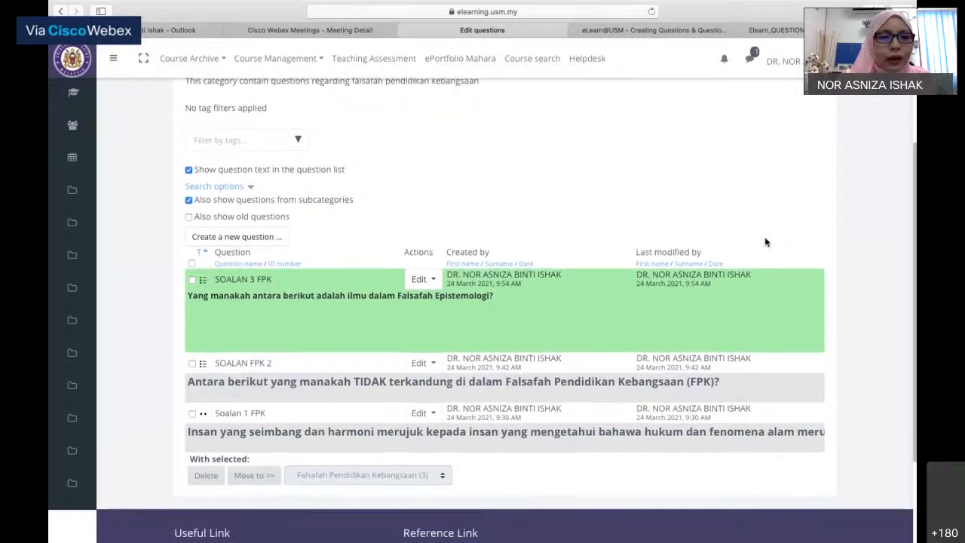
scroll(765, 242, up, 4)
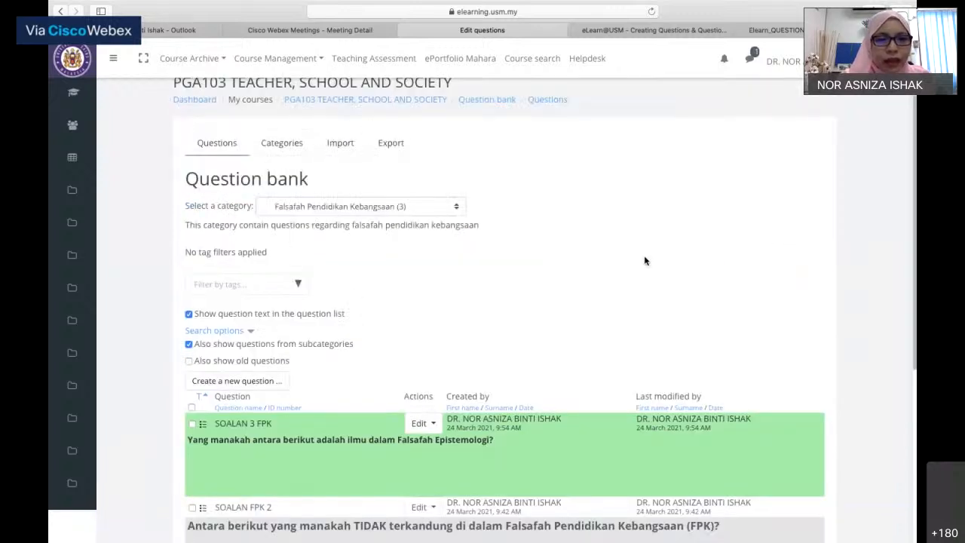
- Return to the PGA103 TEACHER, SCHOOL AND SOCIETY course page and view it outside the simplified reader view
click(489, 101)
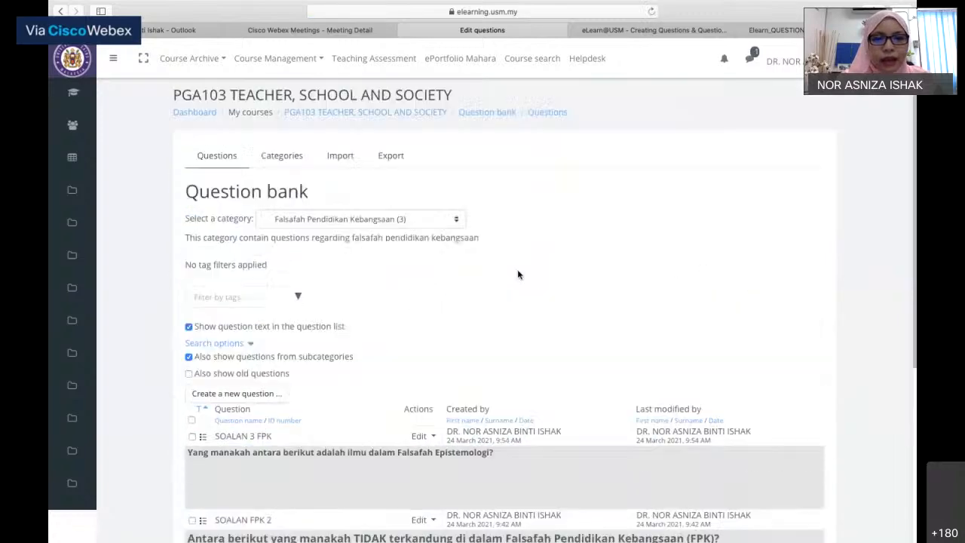
scroll(517, 274, up, 1)
click(413, 122)
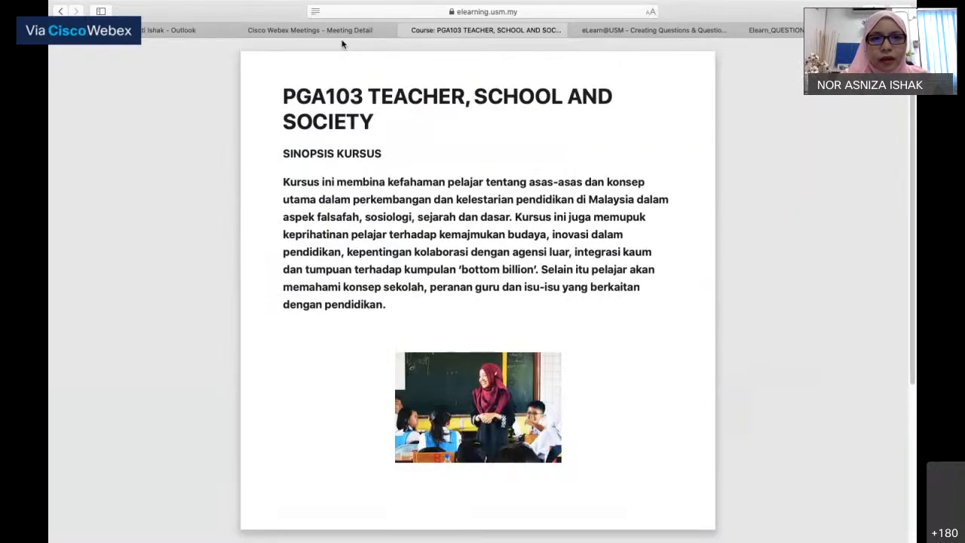
click(316, 12)
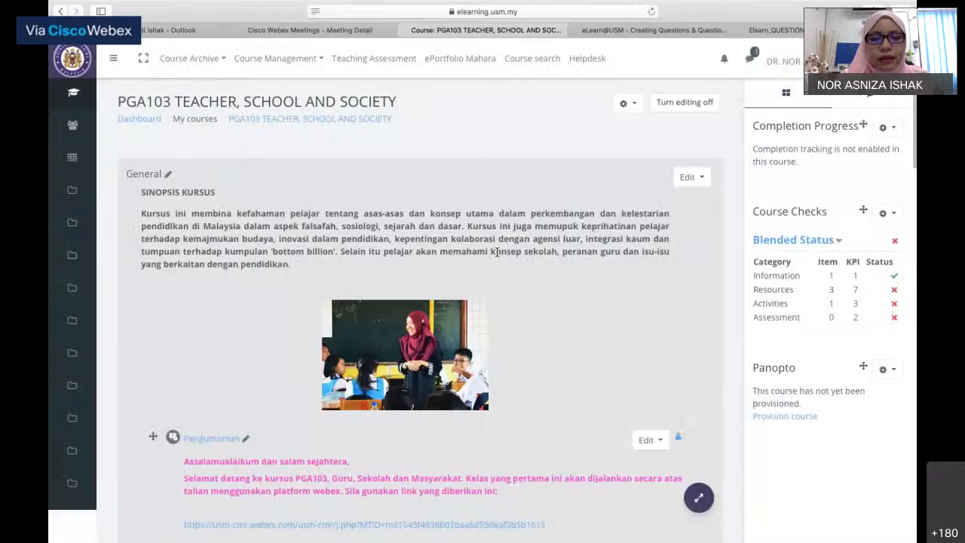
scroll(495, 251, down, 5)
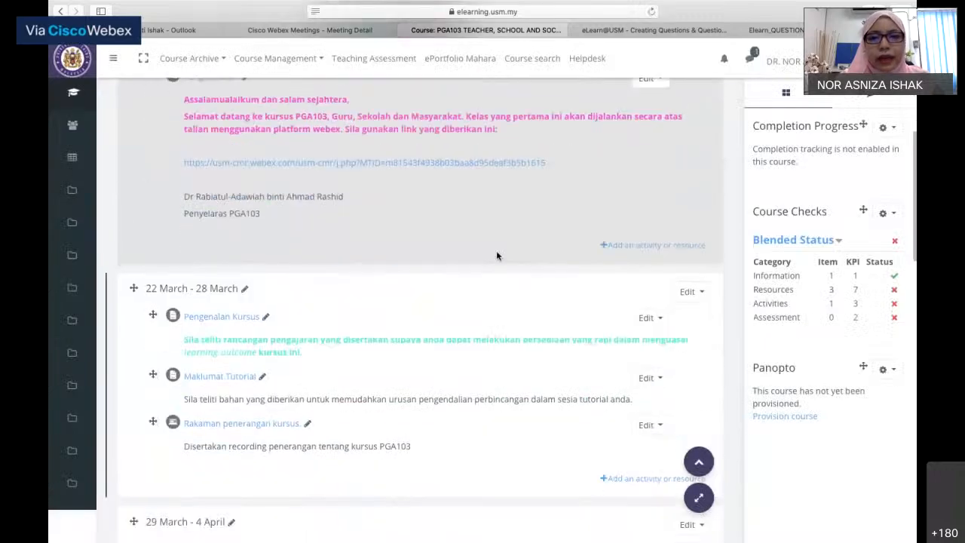
scroll(496, 250, up, 5)
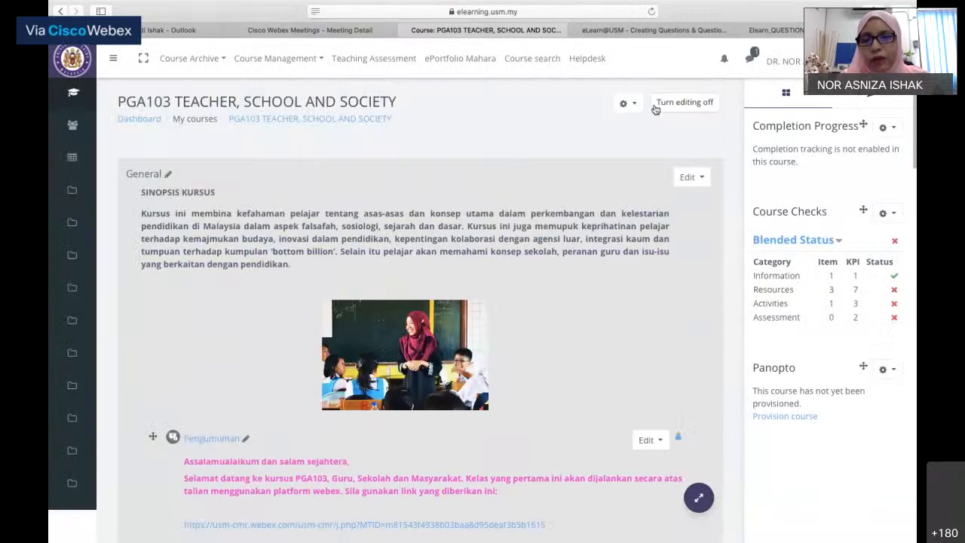
- Open the course's question bank from the full course administration options and select the Dasar Pendidikan Kebangsaan category
click(629, 103)
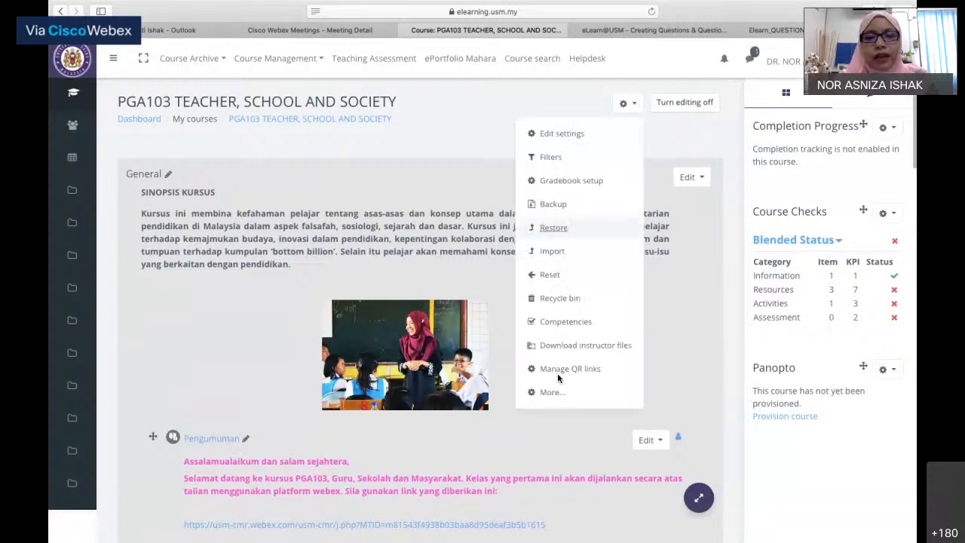
click(551, 394)
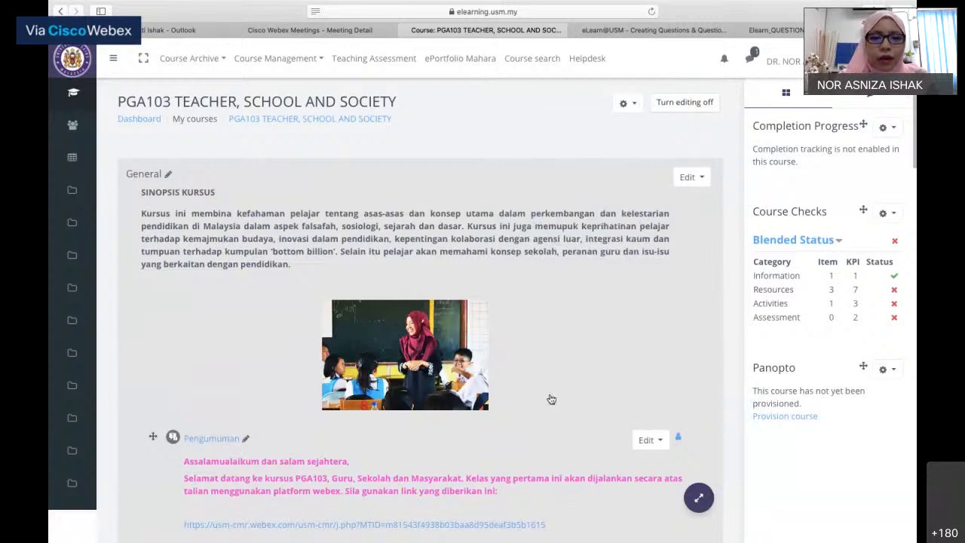
scroll(458, 366, down, 2)
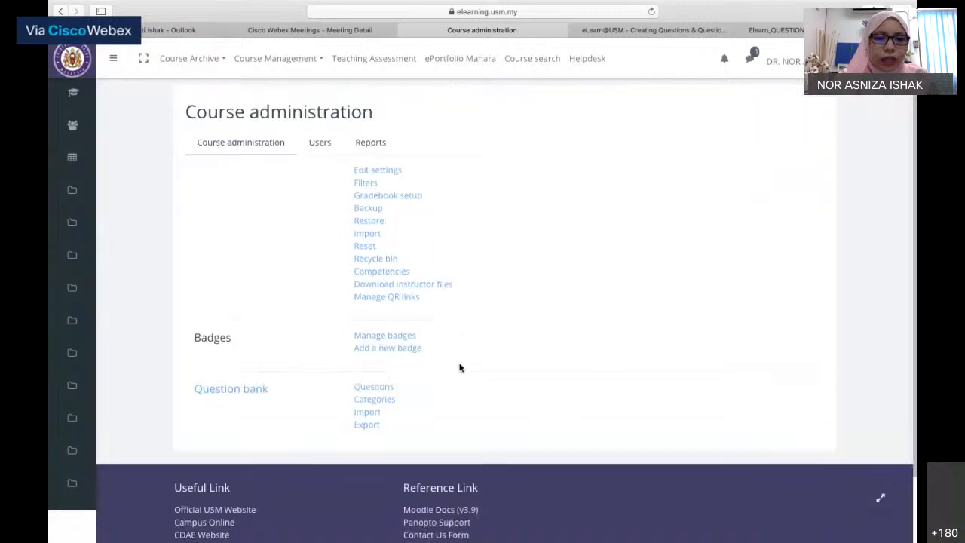
click(383, 389)
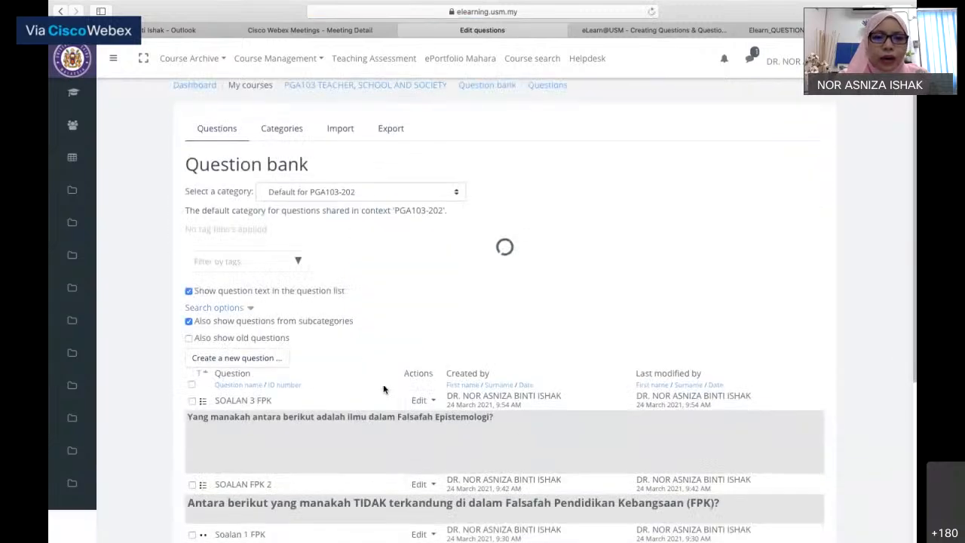
click(456, 193)
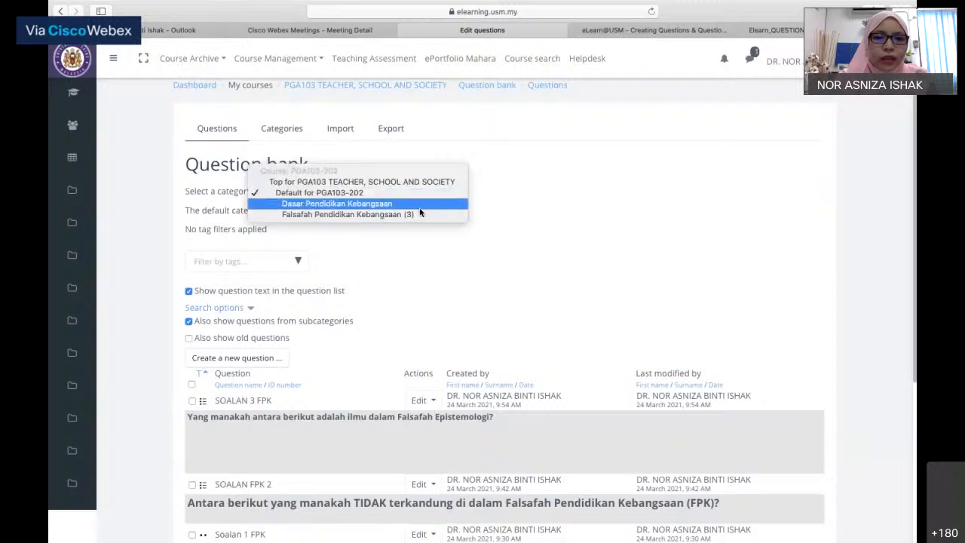
click(419, 208)
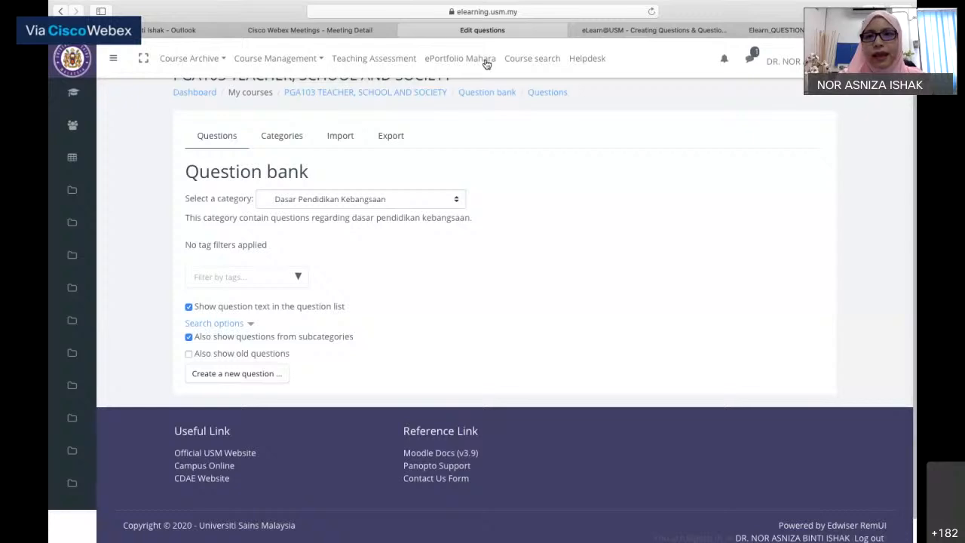
- Switch to the eLearn@USM guide site and read the Task 11 instructions and activity chooser example on its Creating Quiz page
click(614, 35)
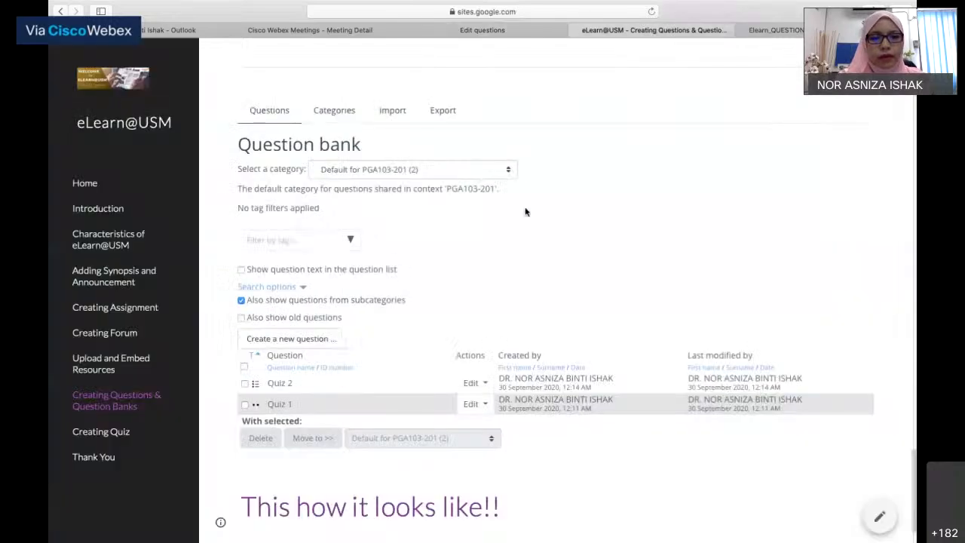
scroll(525, 209, down, 2)
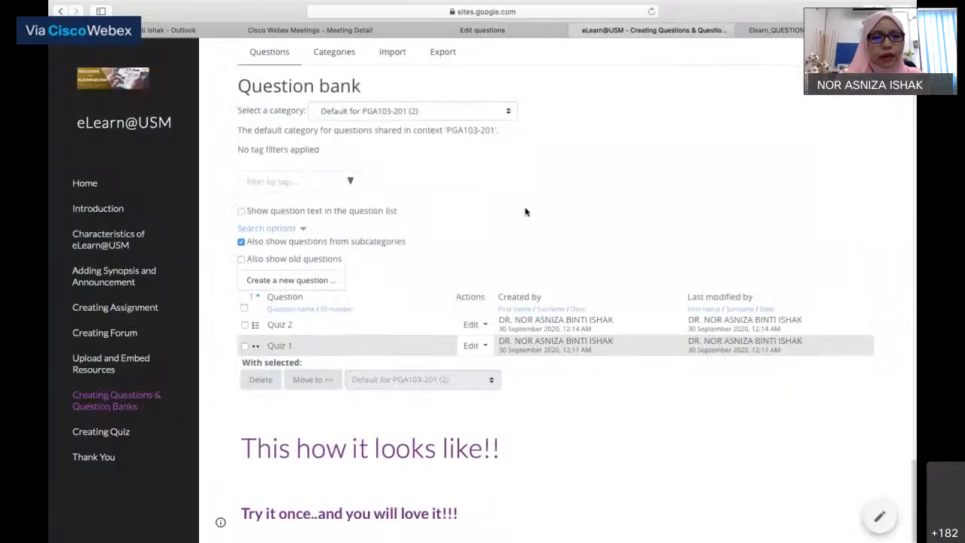
click(106, 432)
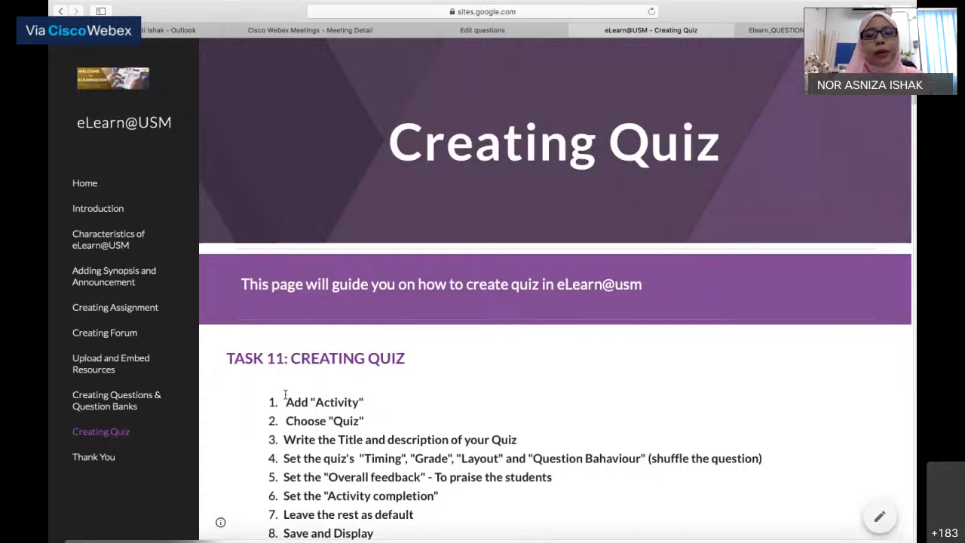
scroll(311, 400, down, 3)
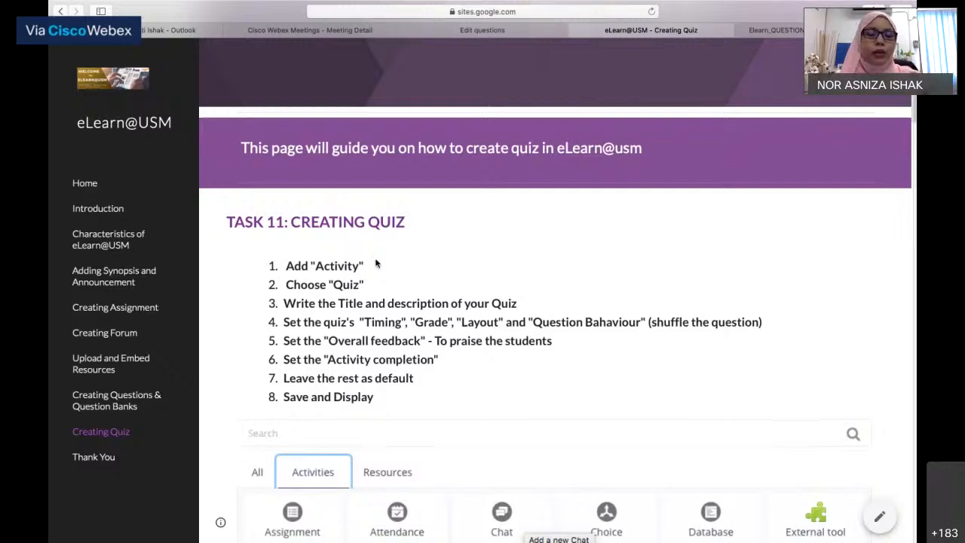
scroll(375, 262, down, 3)
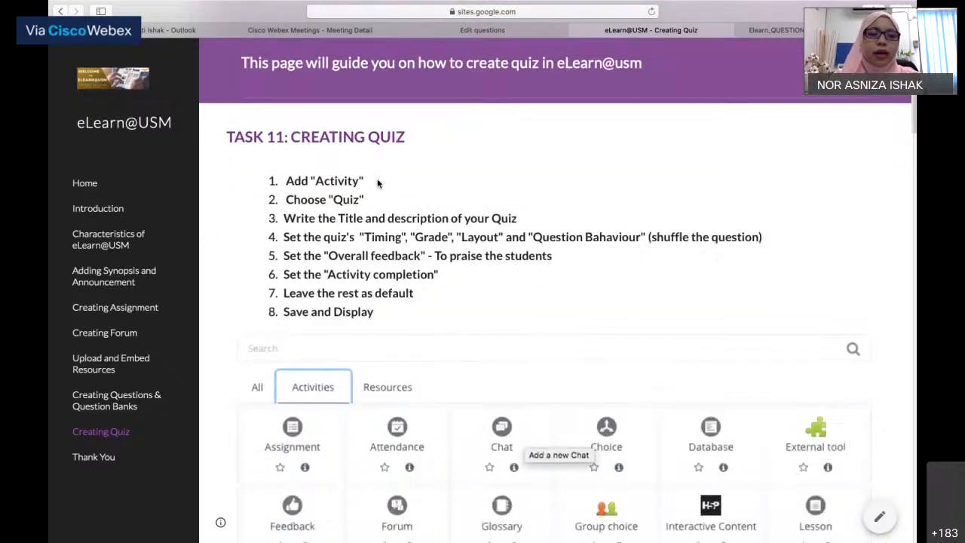
scroll(334, 302, down, 2)
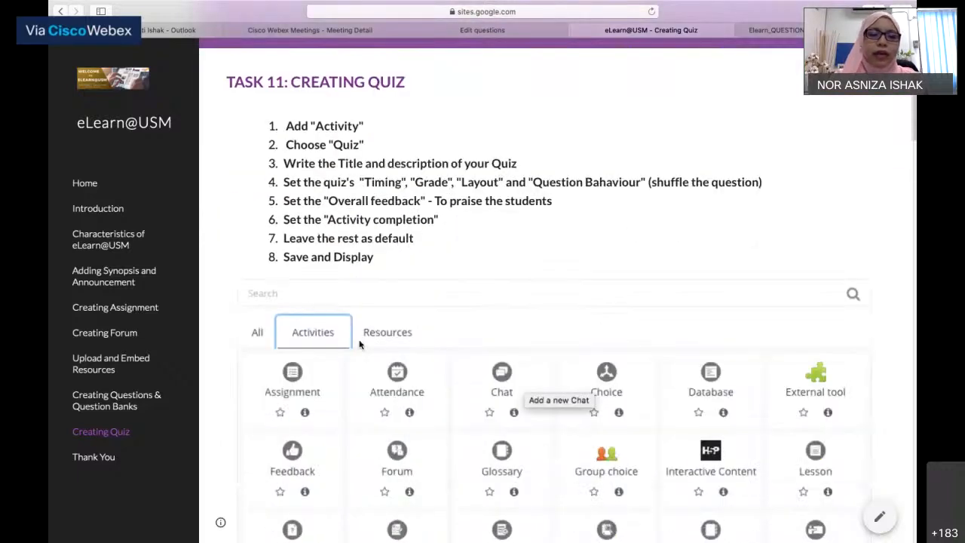
scroll(331, 332, down, 3)
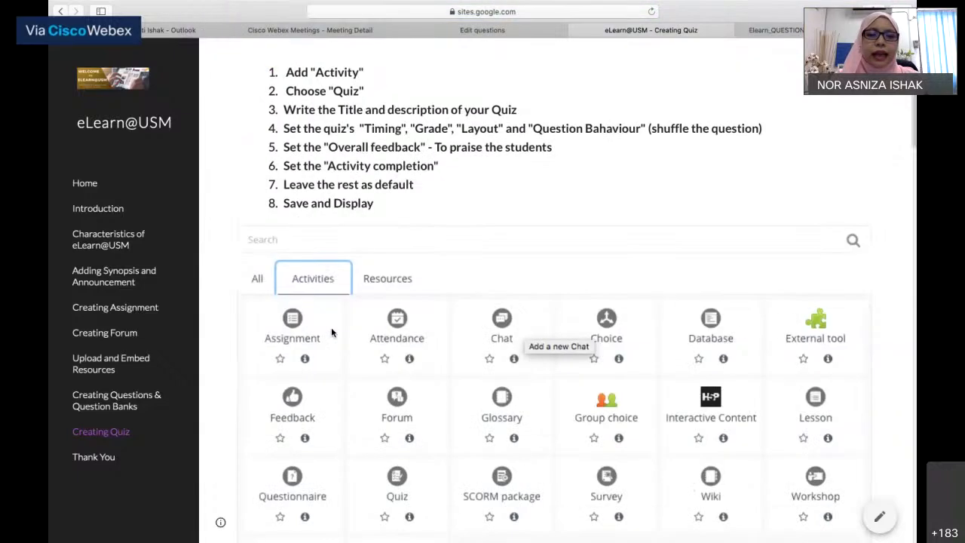
scroll(330, 333, down, 1)
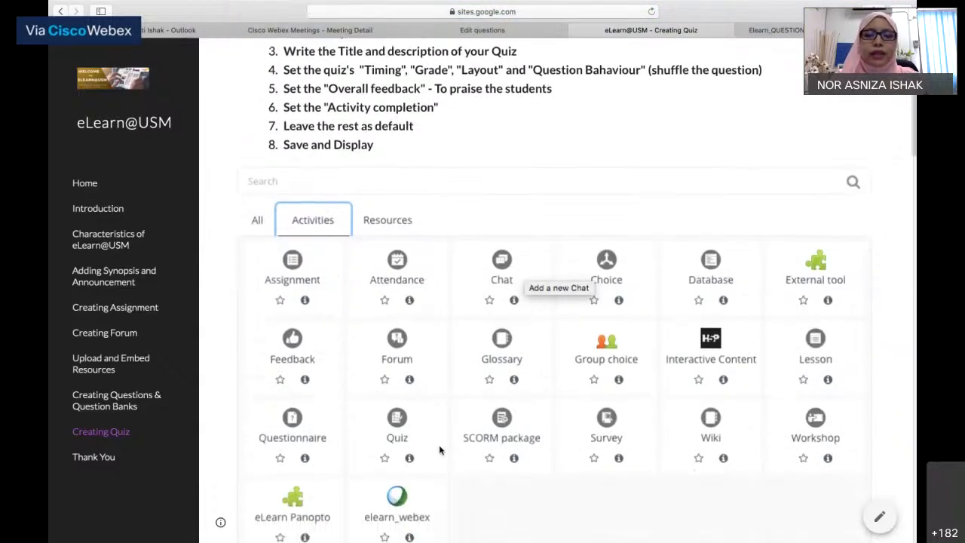
scroll(747, 379, down, 2)
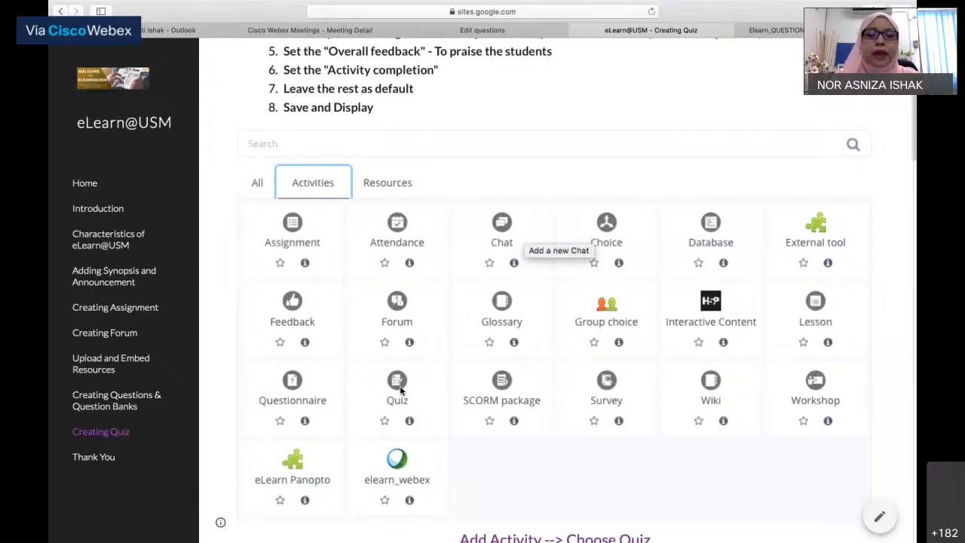
scroll(399, 387, down, 3)
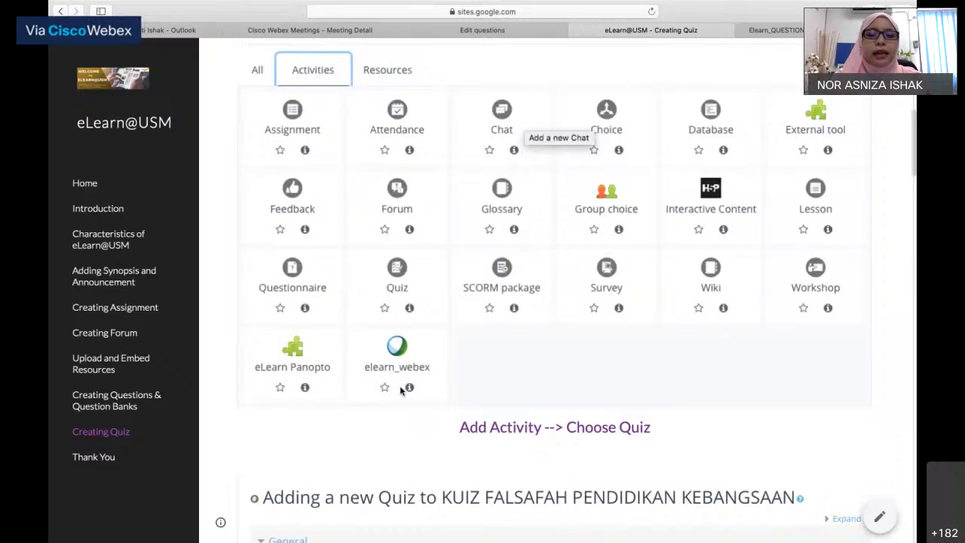
- Examine the guide's example form for adding a new quiz, including the name, description and save instructions
scroll(401, 389, down, 1)
scroll(400, 390, down, 4)
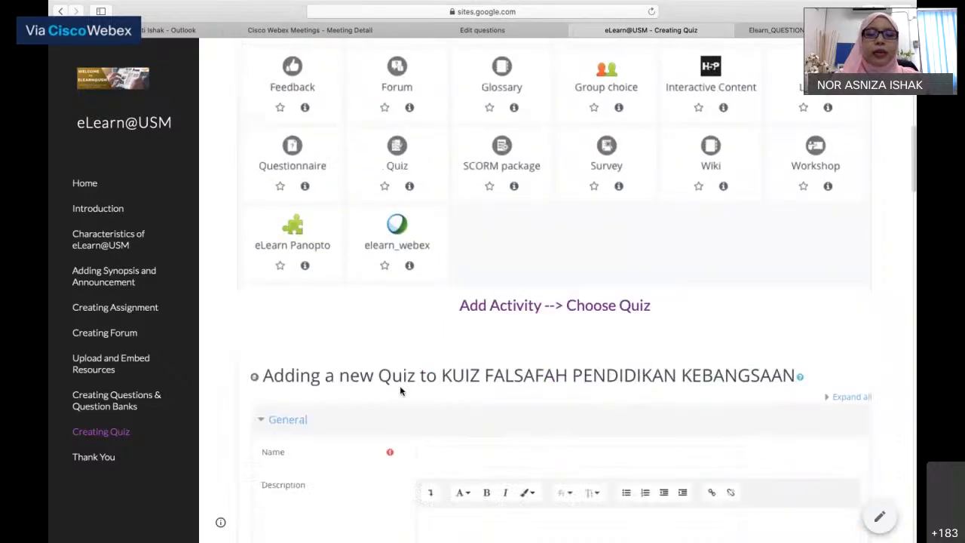
scroll(400, 391, down, 3)
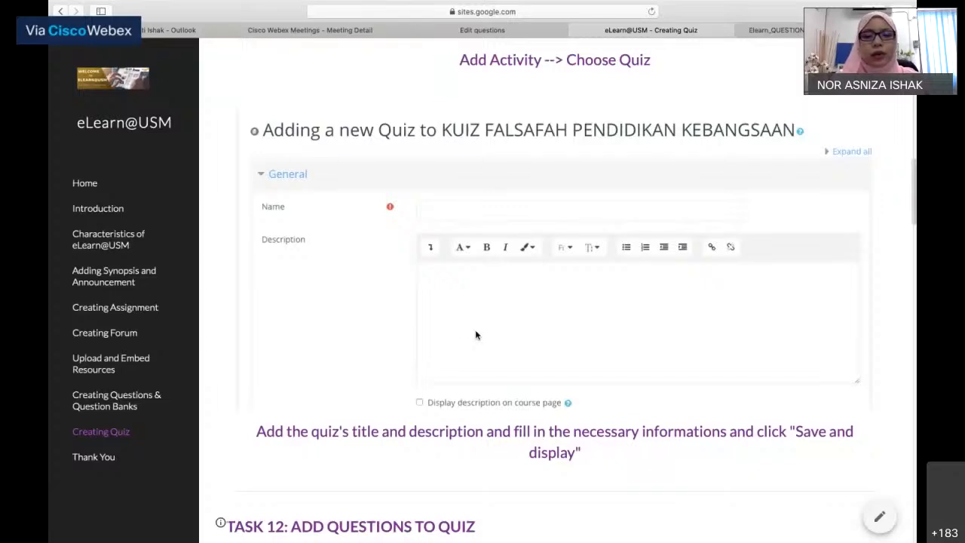
scroll(475, 335, down, 1)
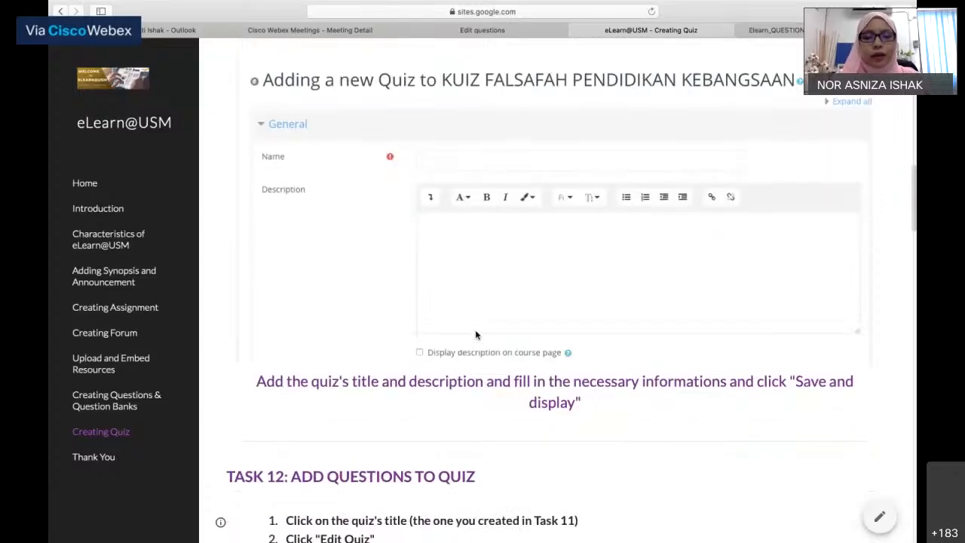
scroll(476, 335, down, 1)
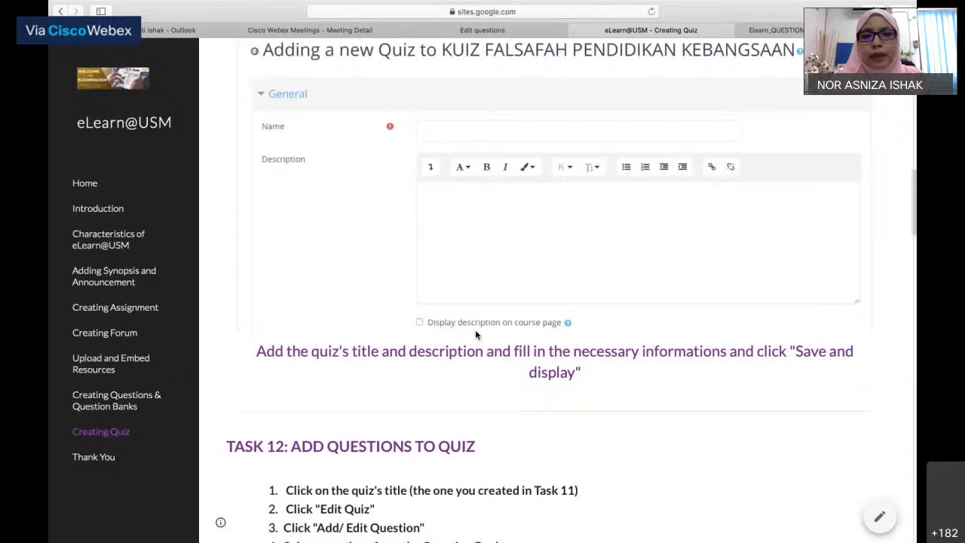
scroll(476, 335, up, 2)
scroll(475, 334, up, 1)
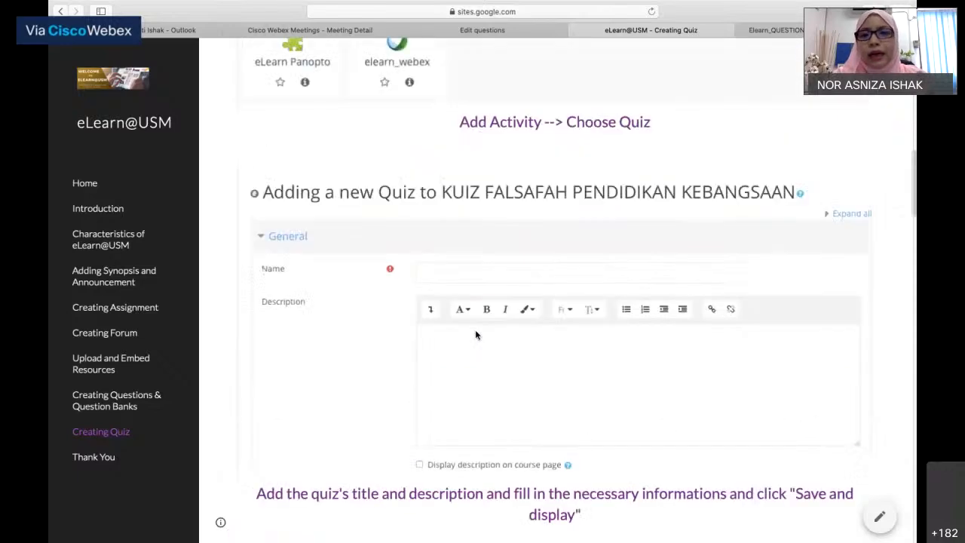
- Glance at the question bank document, and go back to the PGA103 course page outside the reader view
click(788, 32)
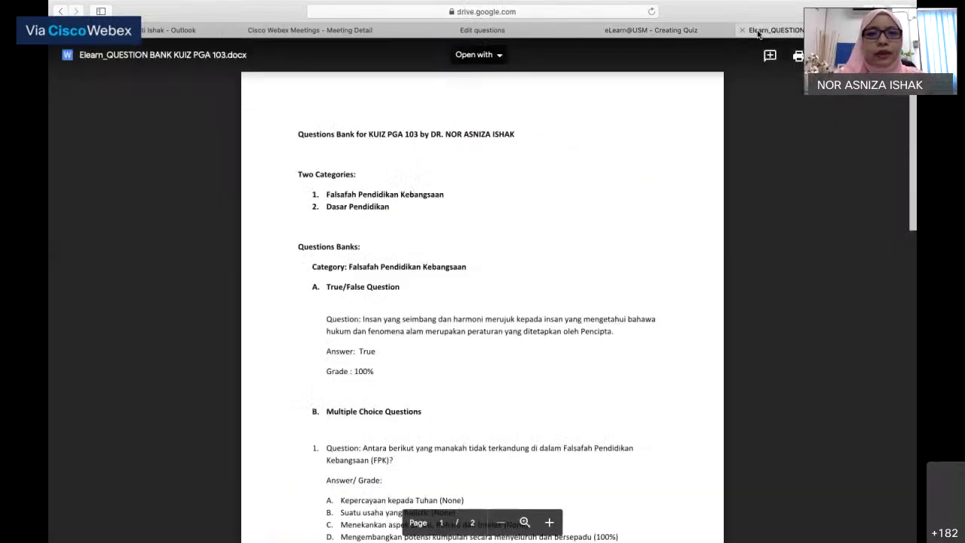
click(431, 32)
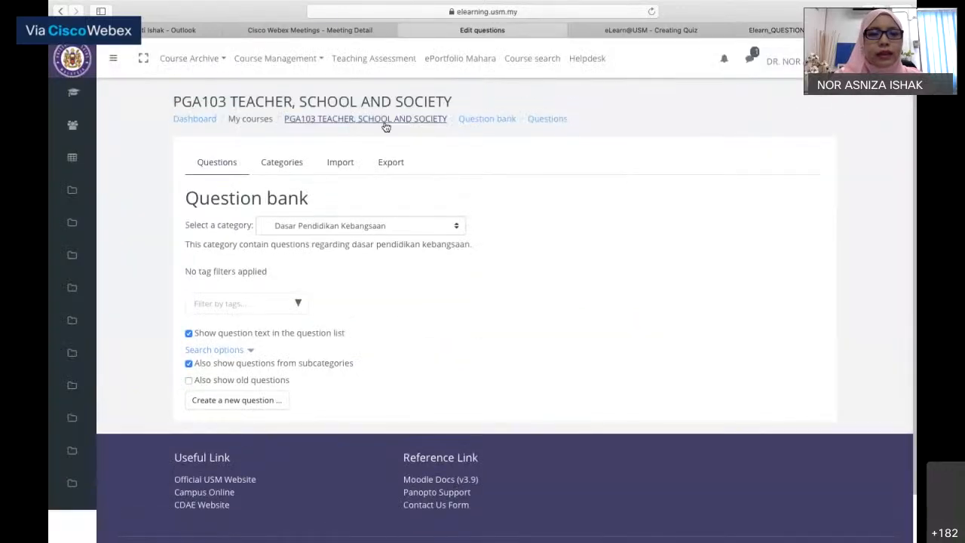
click(385, 127)
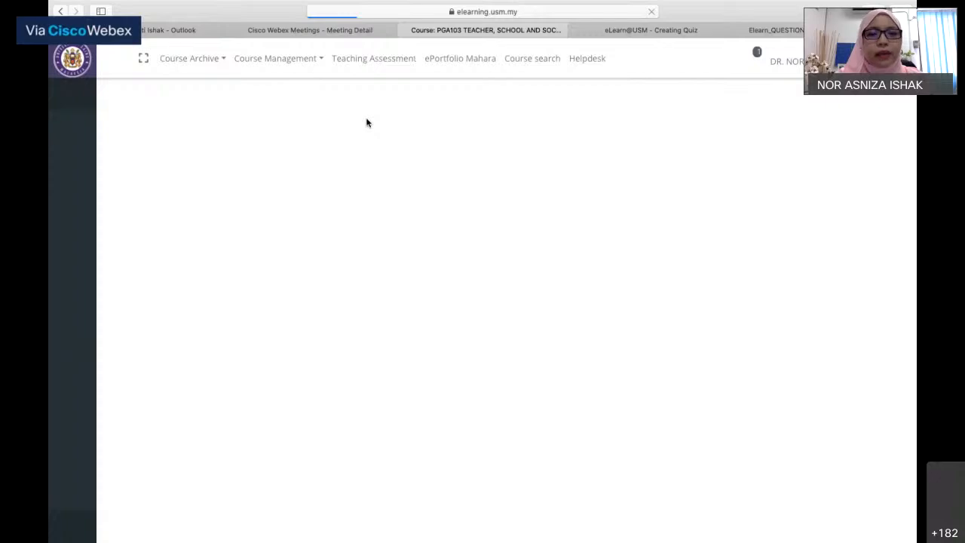
click(315, 12)
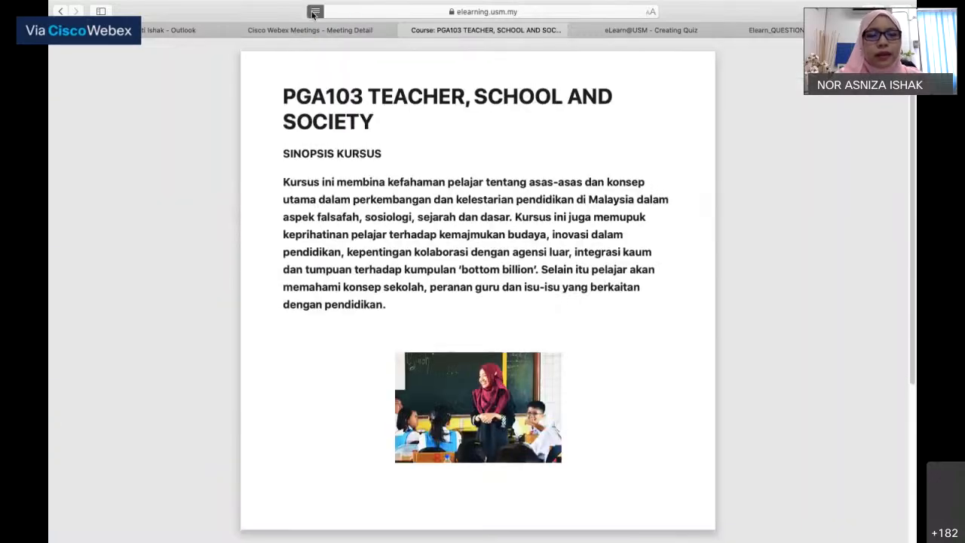
click(315, 12)
- Rename the 21 June - 27 June week section of the course as QUIZ FALSAFAH PENDIDIKAN KEBANGSAAN
scroll(551, 210, down, 20)
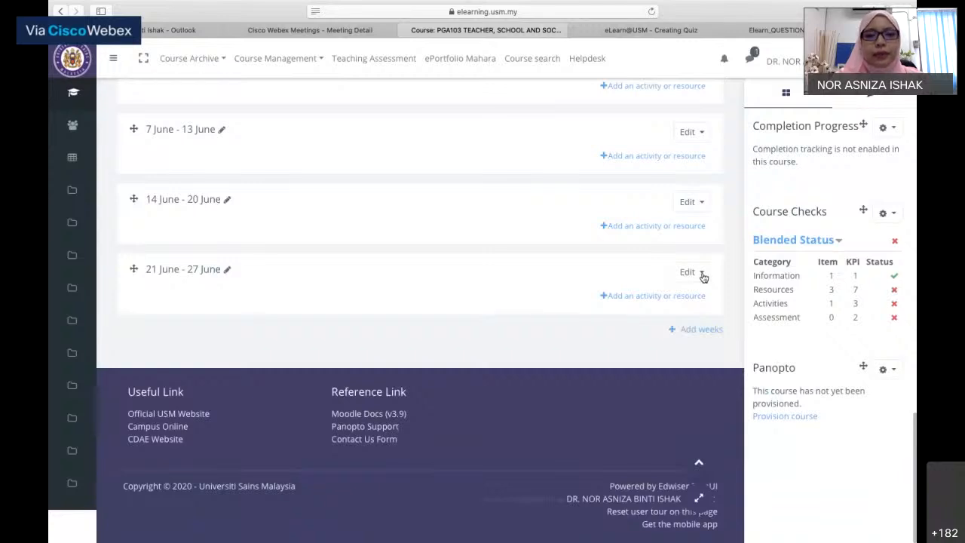
click(228, 272)
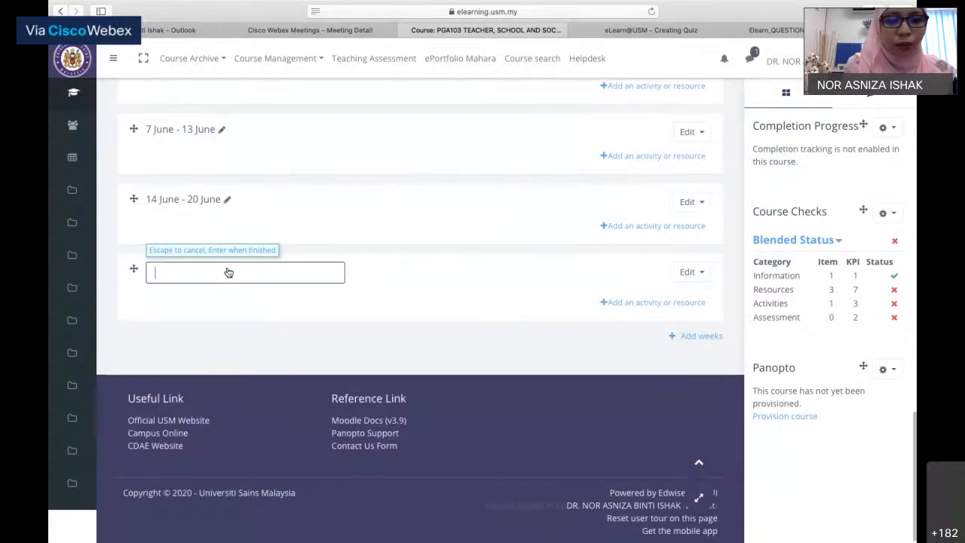
text(QUI)
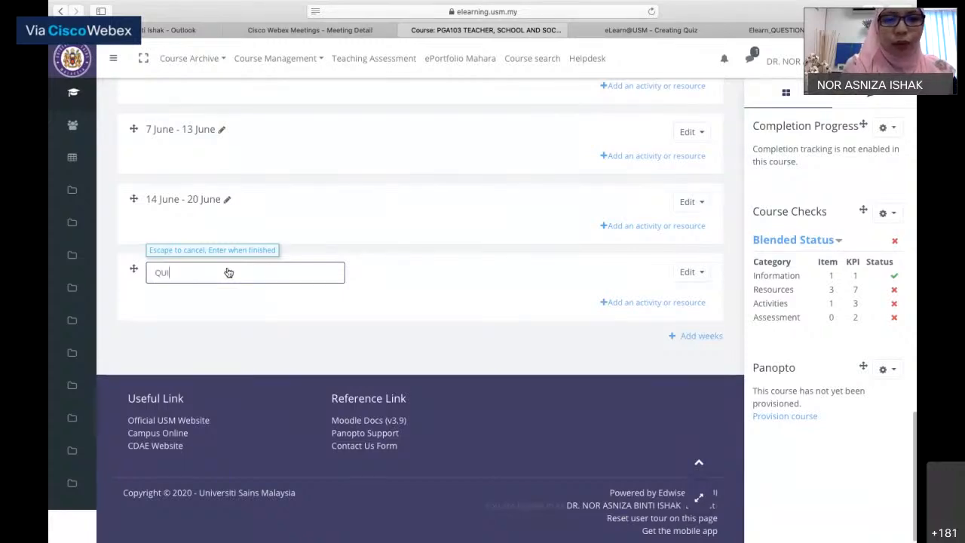
text(Z )
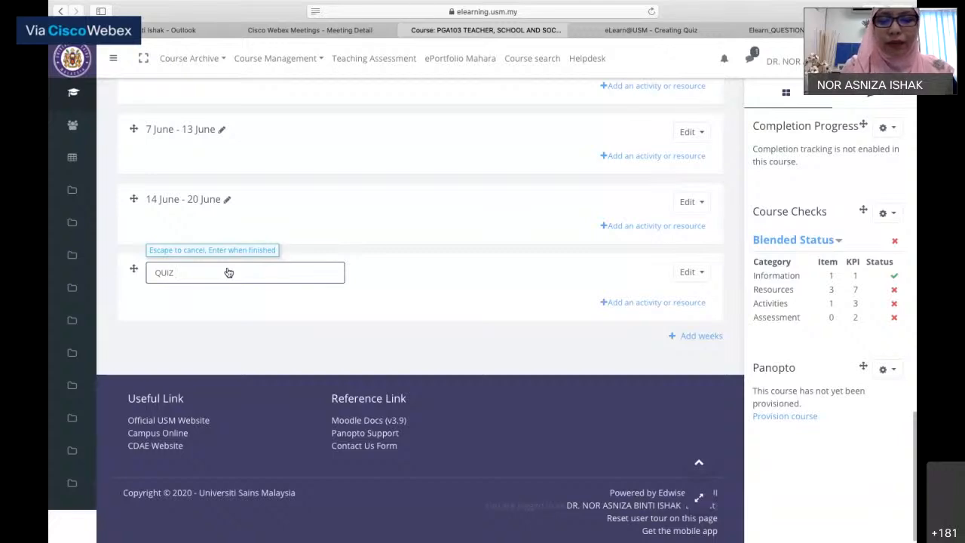
text(FALSAFAH )
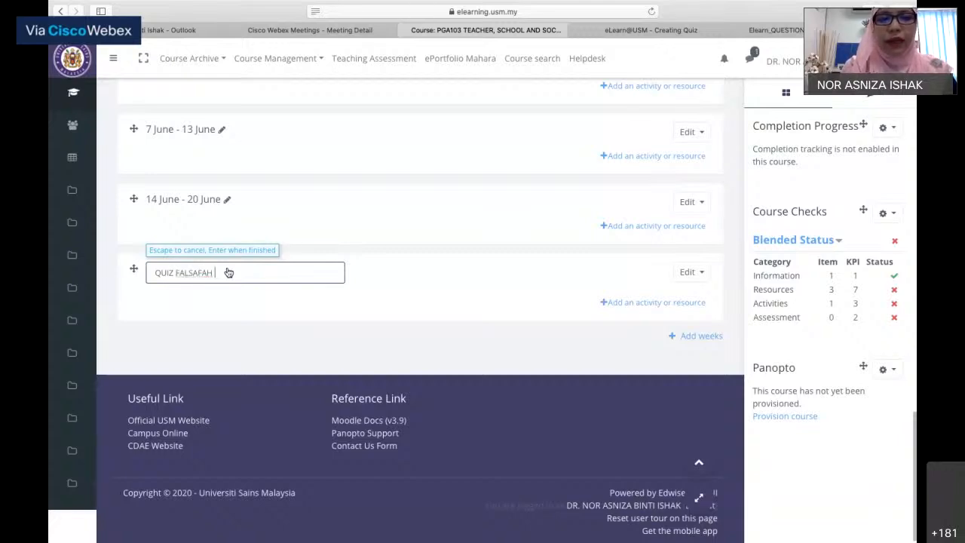
text(PENDIDIKAN KEBANGS)
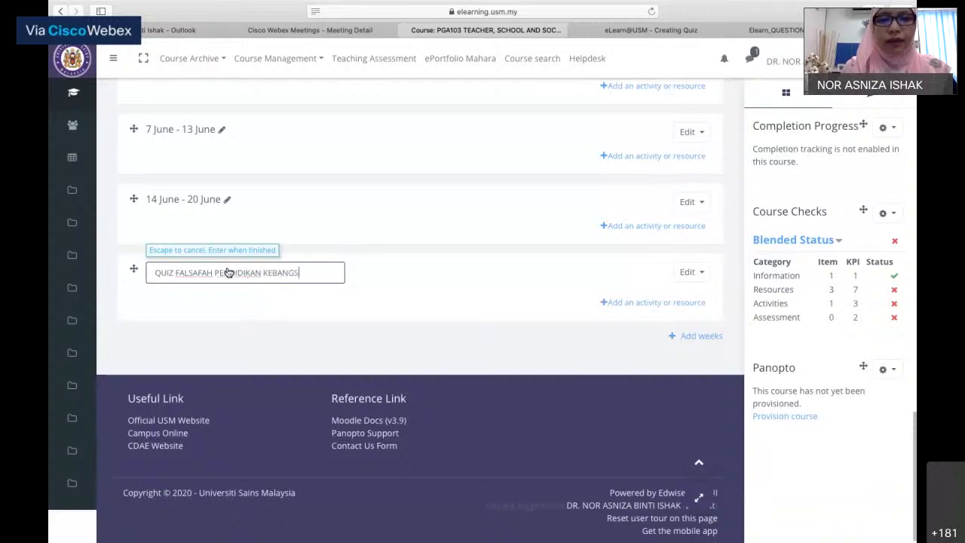
text(AAN)
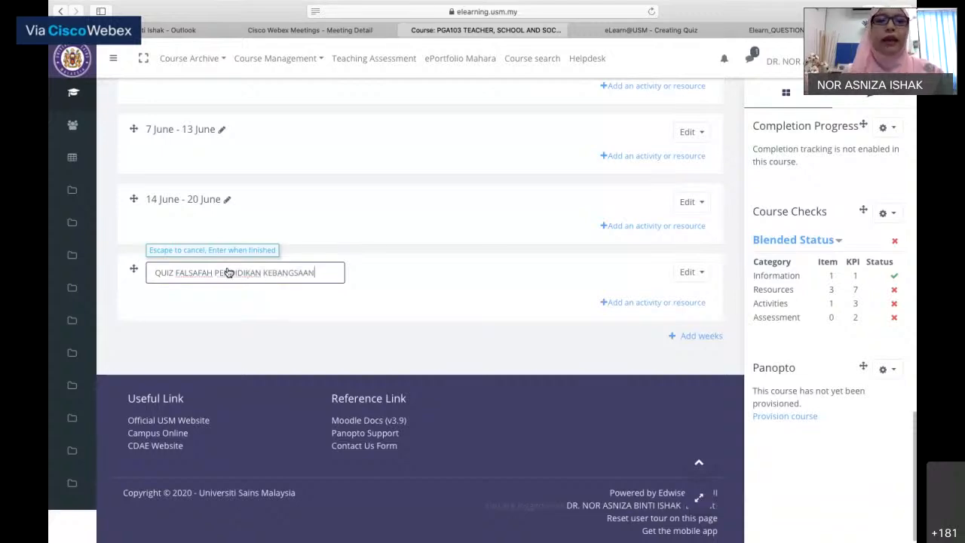
key(Return)
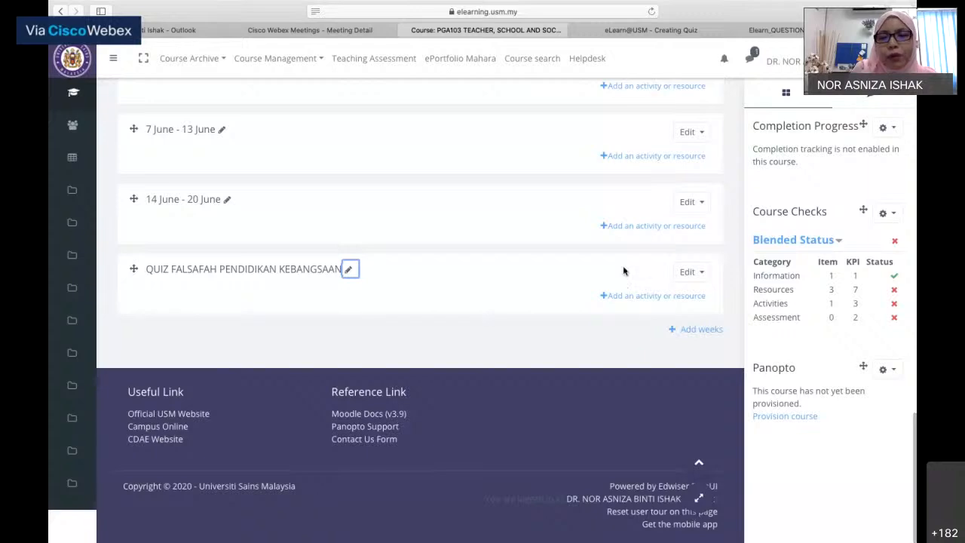
click(699, 274)
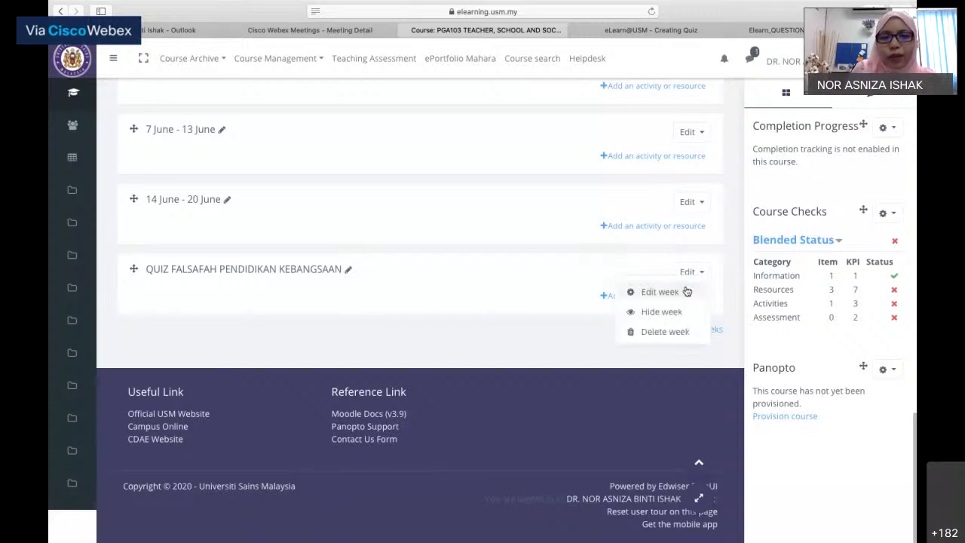
click(498, 300)
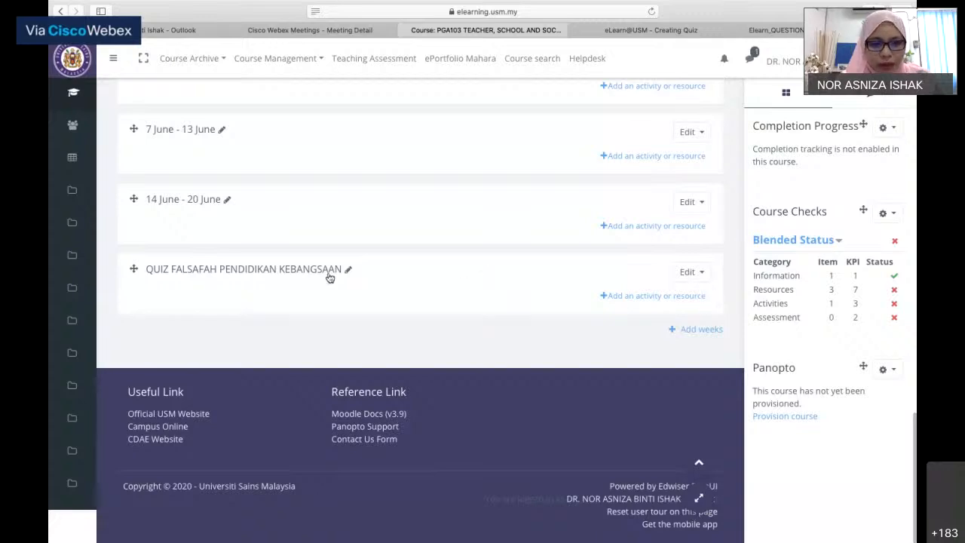
- Add a Quiz activity to the QUIZ FALSAFAH PENDIDIKAN KEBANGSAAN section and give the quiz the same name as the section
click(632, 296)
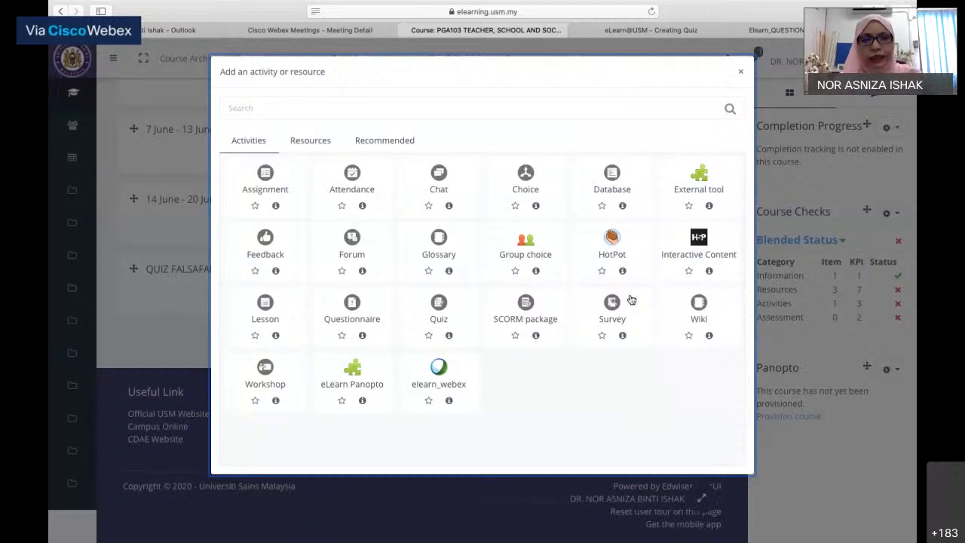
click(441, 310)
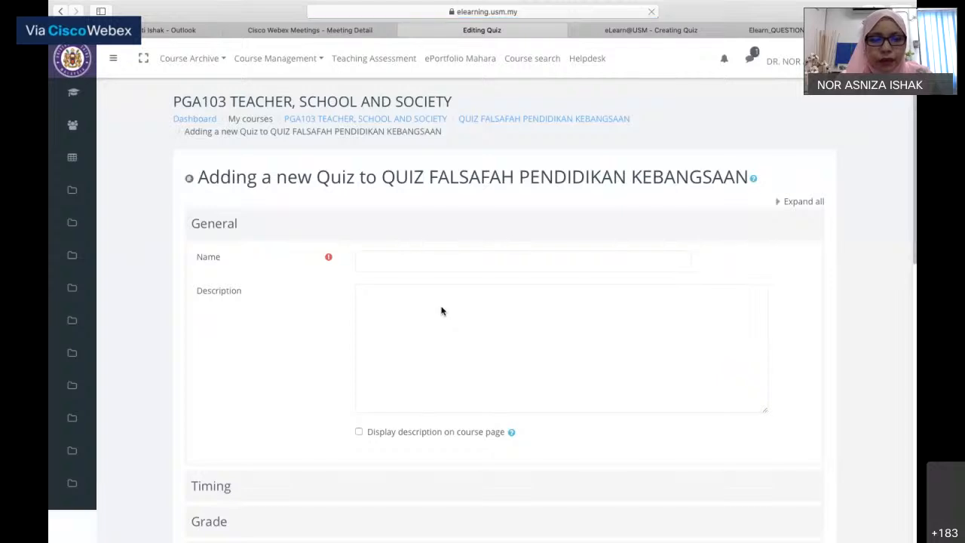
click(481, 262)
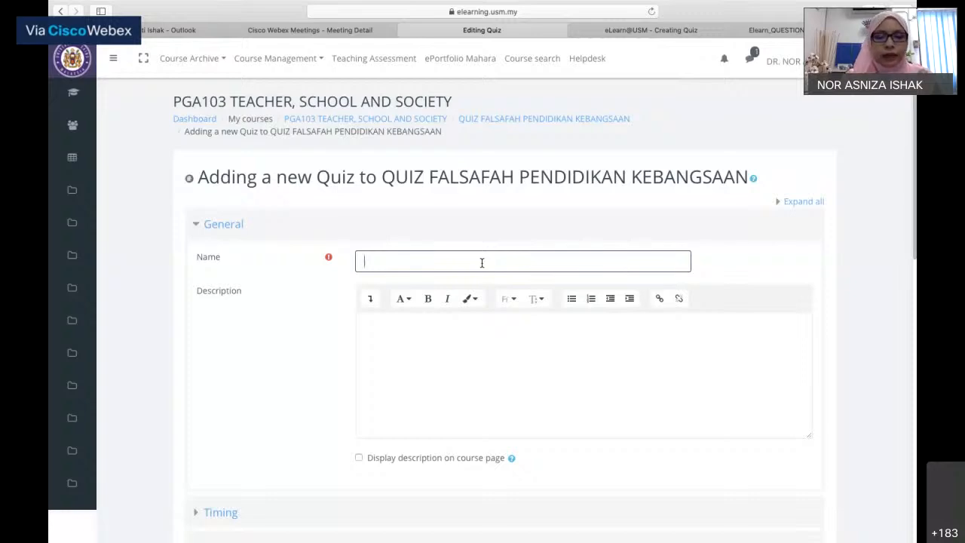
text(QUIZ)
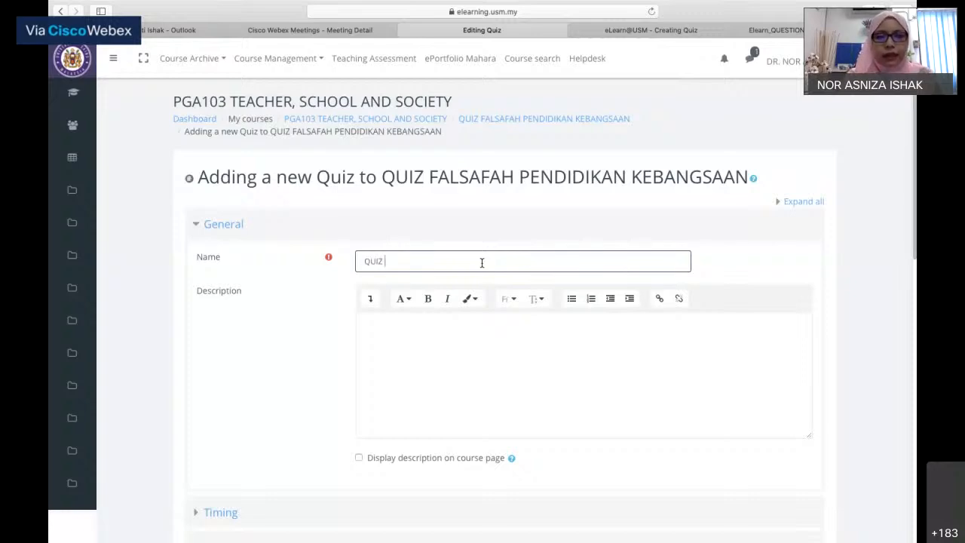
text( FALSAFA)
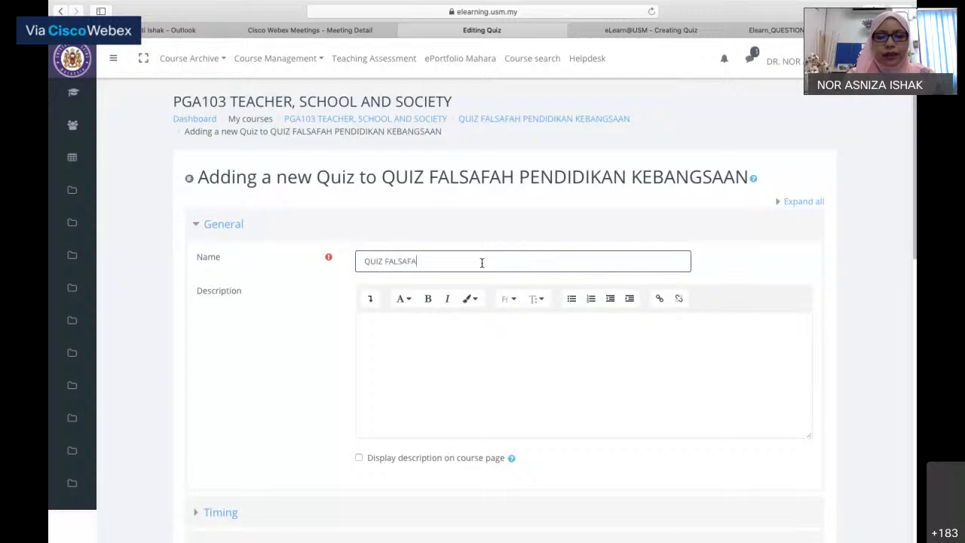
text(H PENDIDIKAN KEBANGSAAN)
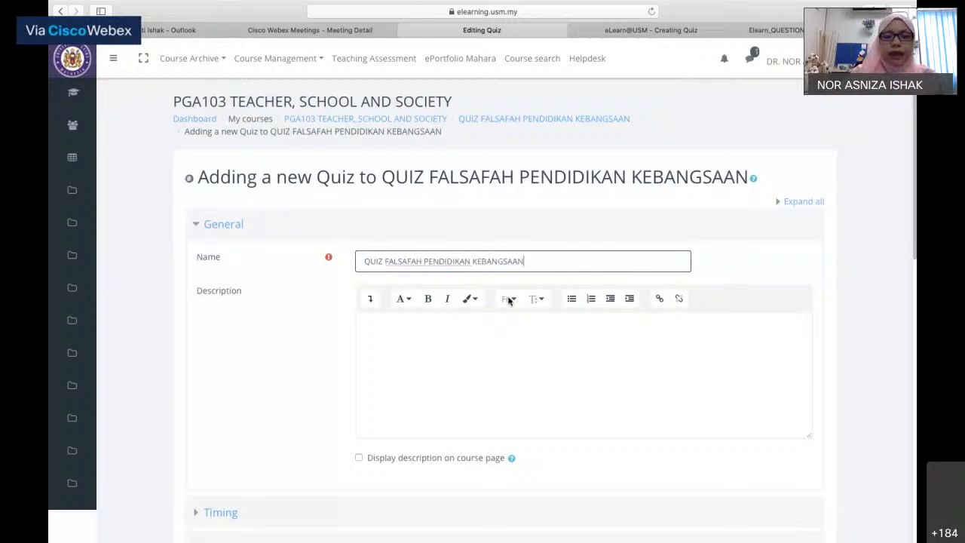
- Start the quiz description with the greeting line "Assalamualaikum kepada semua pelajar." and begin a new paragraph
click(510, 324)
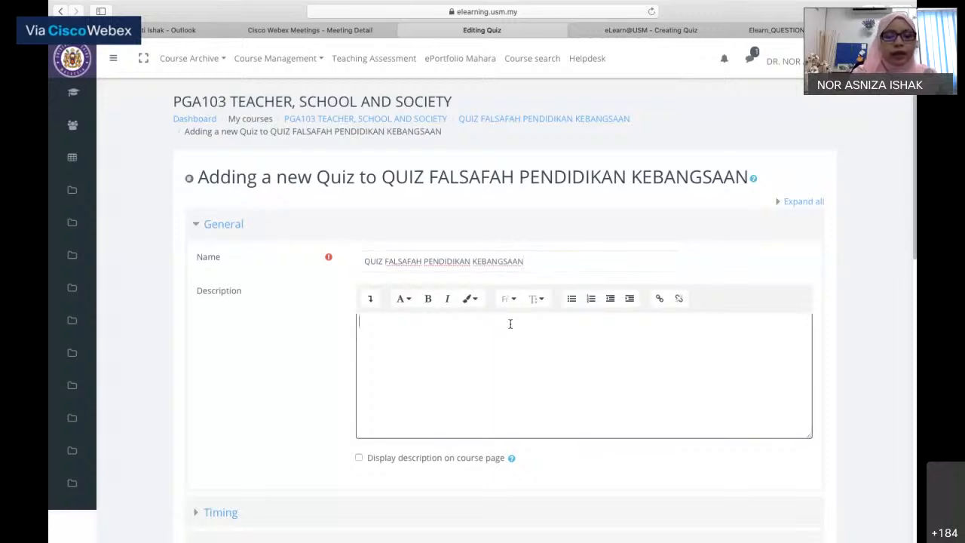
text(Assalamu)
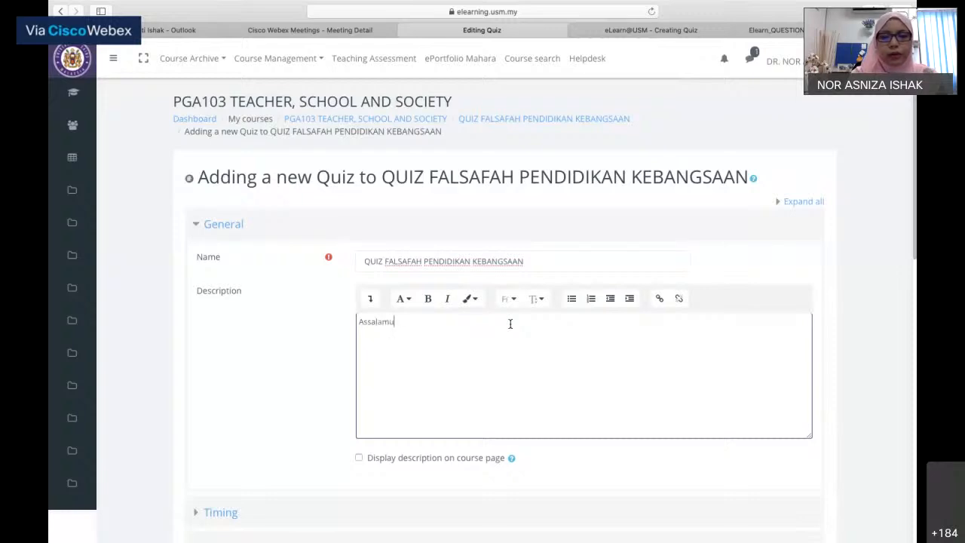
text(ala)
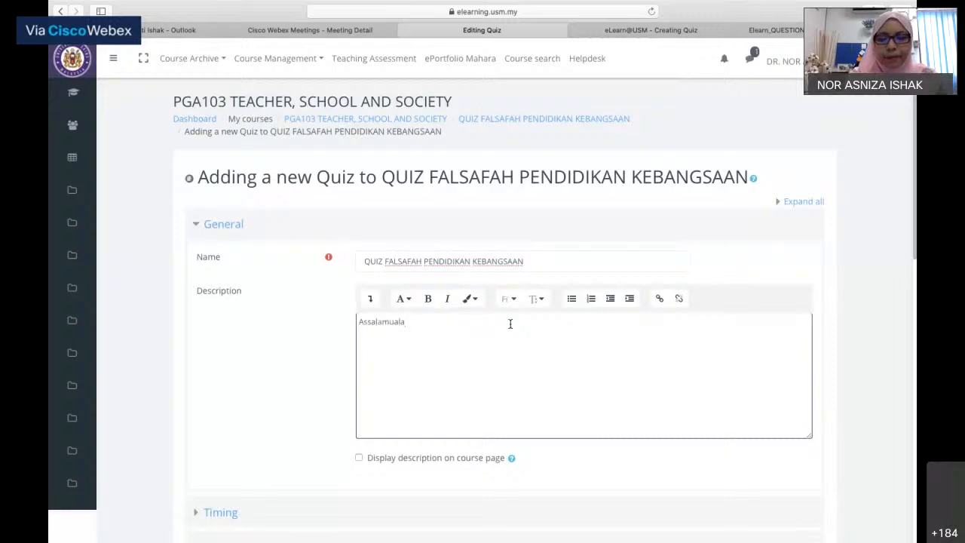
text(ikum)
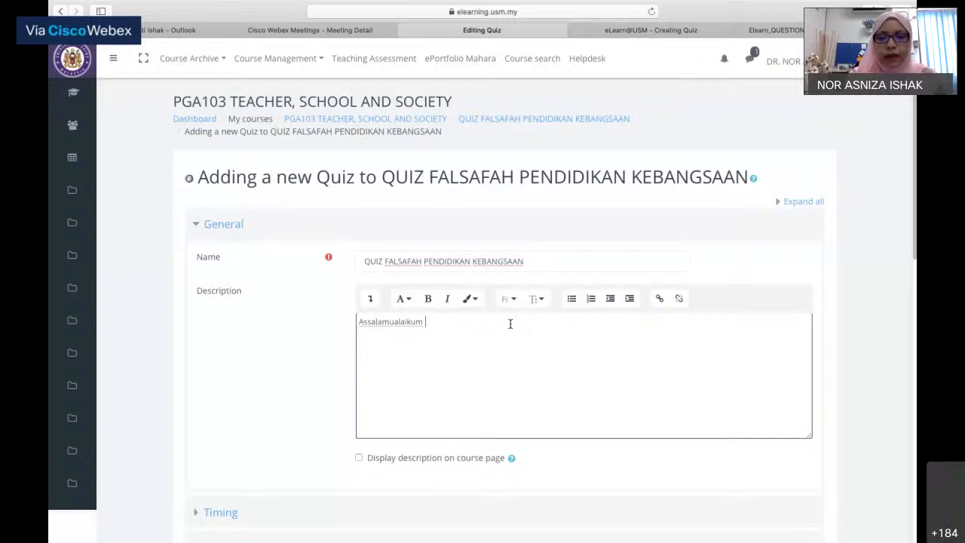
text( kepada )
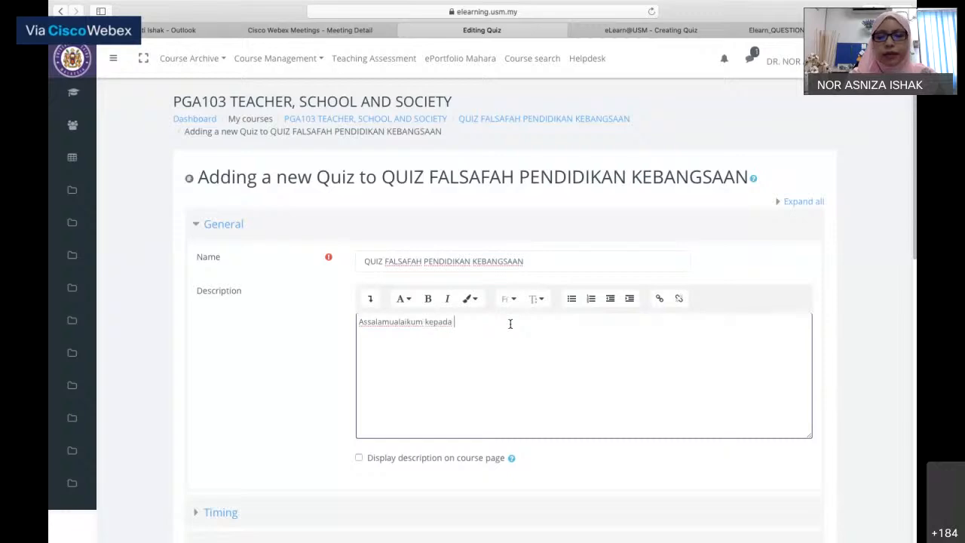
text(semua)
key(BackSpace)
key(BackSpace)
key(BackSpace)
key(BackSpace)
key(BackSpace)
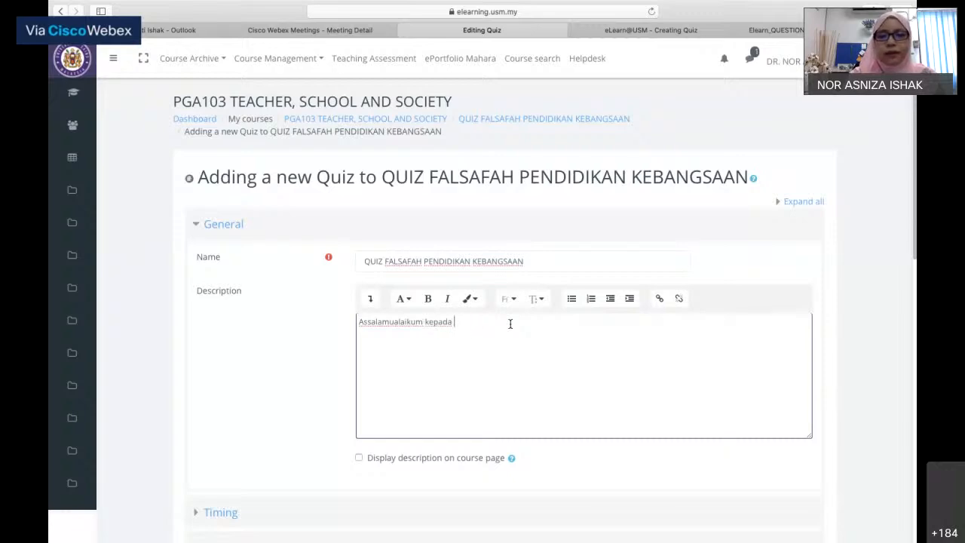
text(semua pelajar)
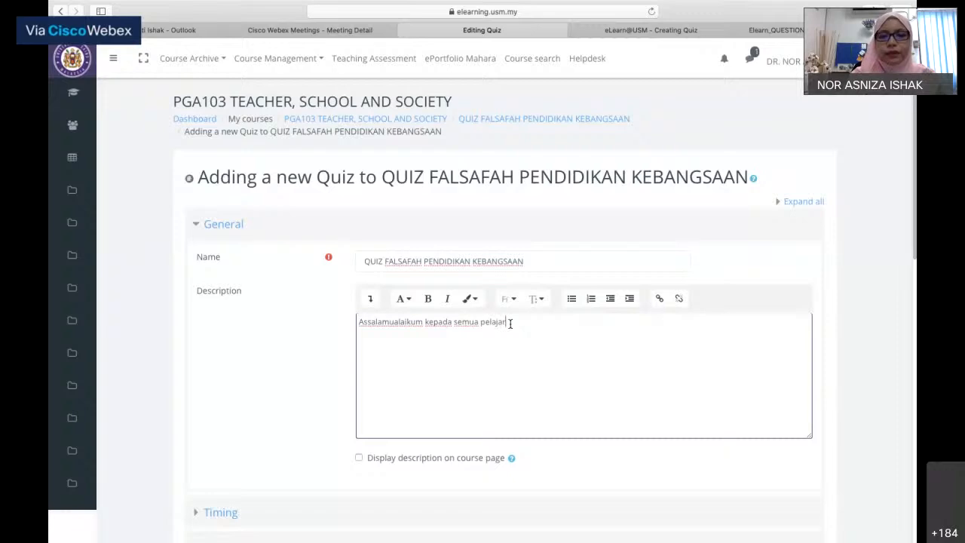
key(Return)
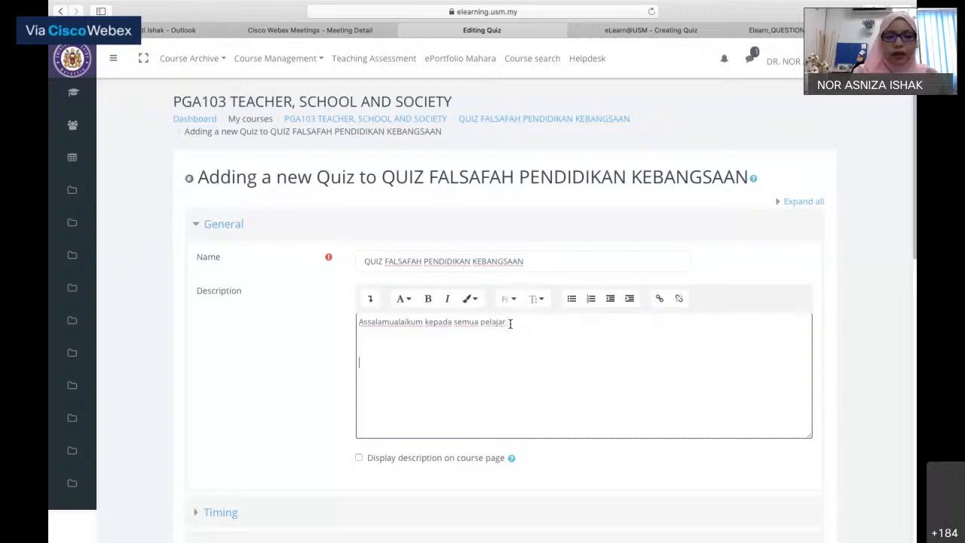
- Add the instruction "Sila jawab semua soalan bagi kuiz ini." below the greeting in the quiz description
text(Sila jawab s)
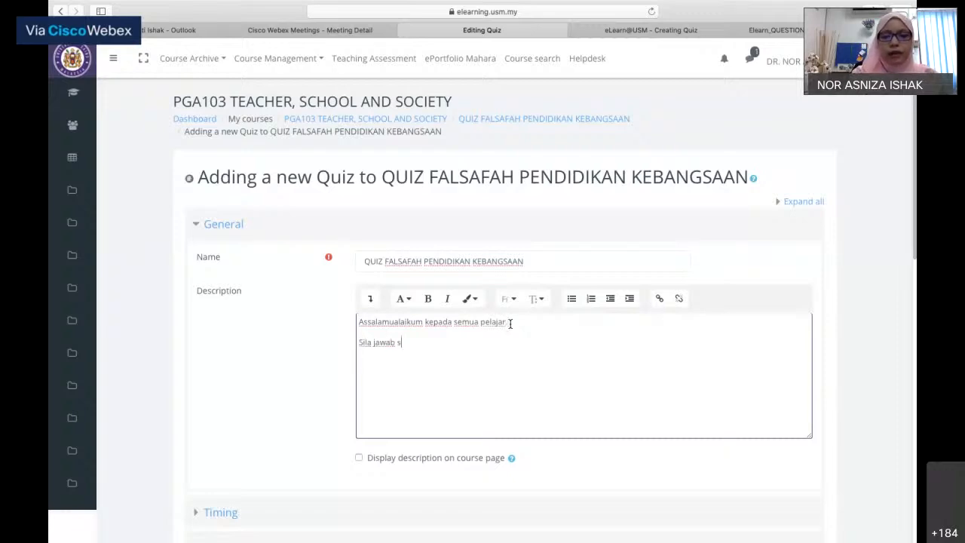
text(emua soalan bagi kuiz i)
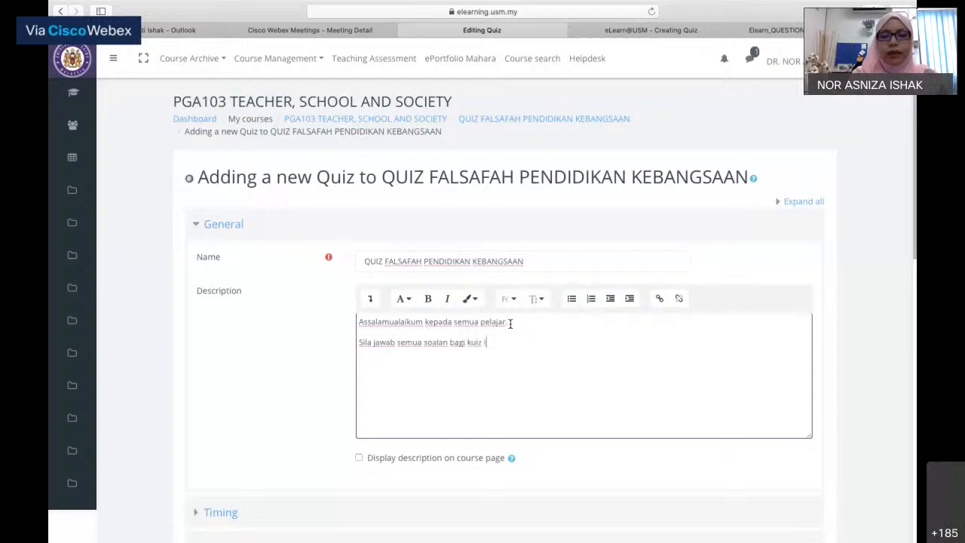
text(ni. kui)
text(z i)
key(BackSpace)
key(BackSpace)
key(BackSpace)
key(BackSpace)
key(BackSpace)
key(BackSpace)
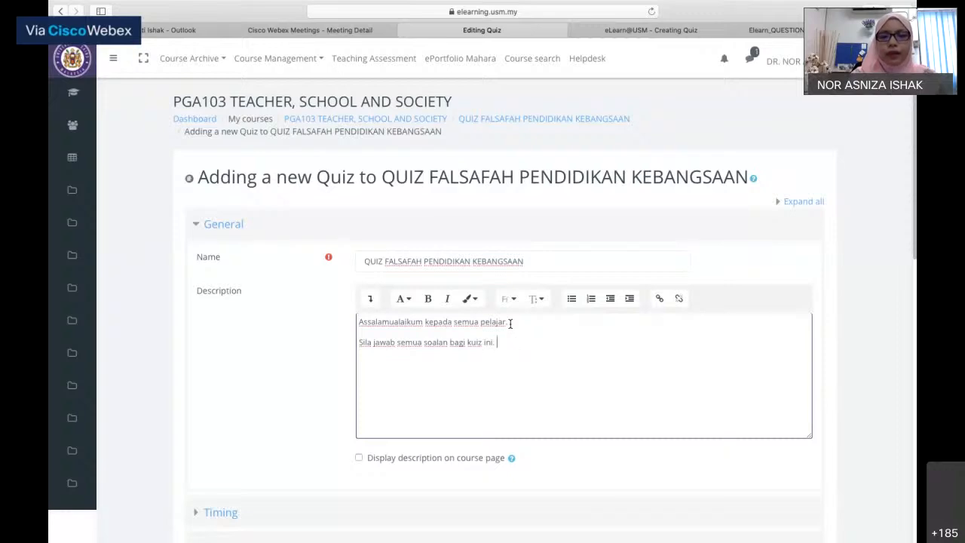
- Add the sentence "Kuiz ini mengandungi 10 soalan pelbagai pilihan." after the instruction in the quiz description
text(Kuiz ini mengandungi 10 s)
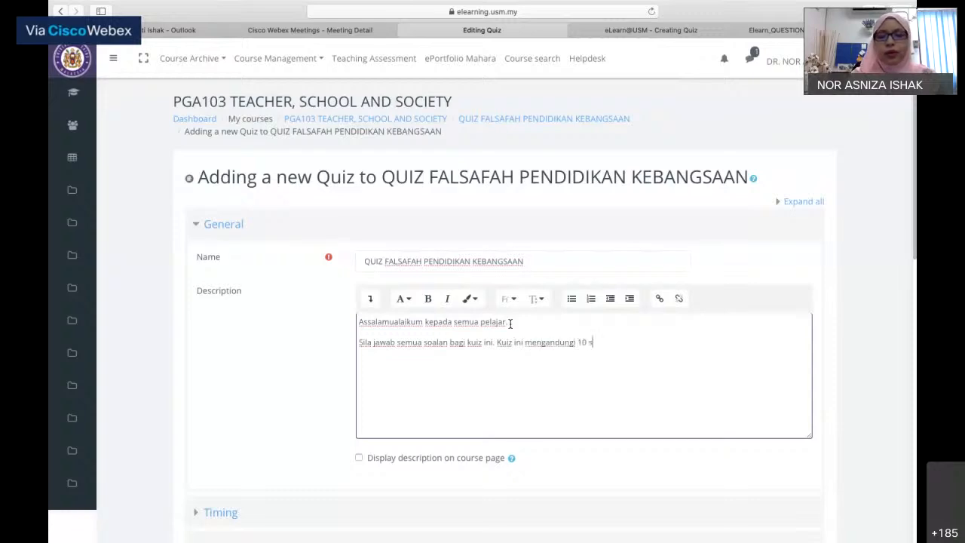
text(oalan )
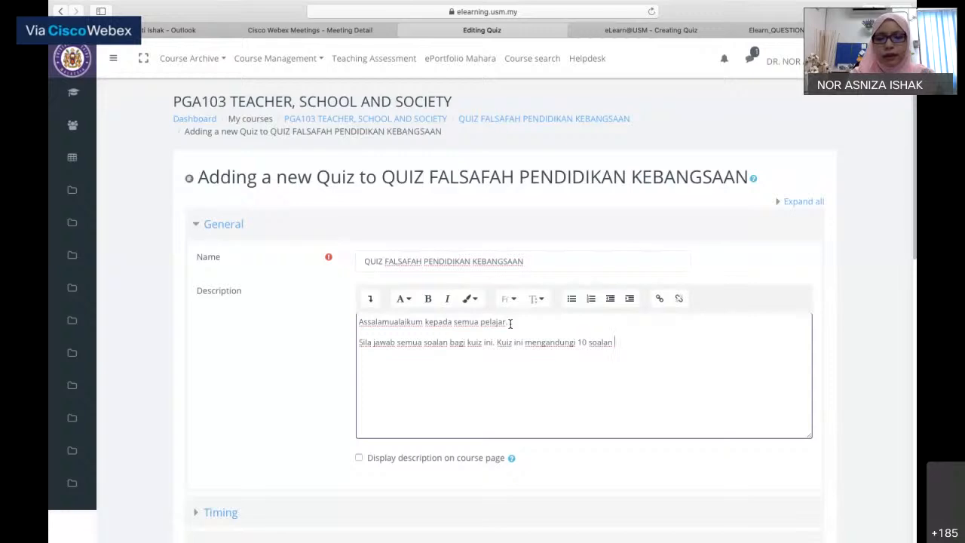
text(pelbagai piliha)
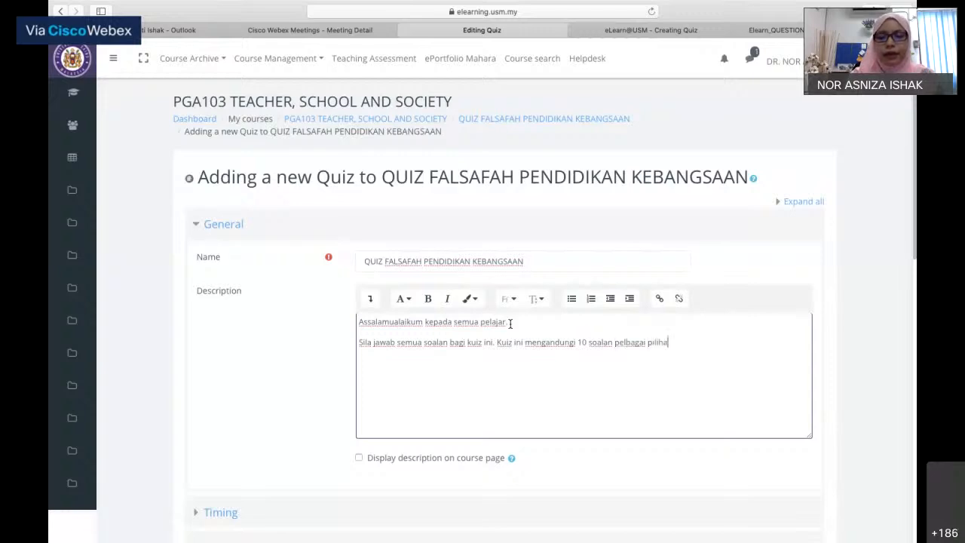
text(n)
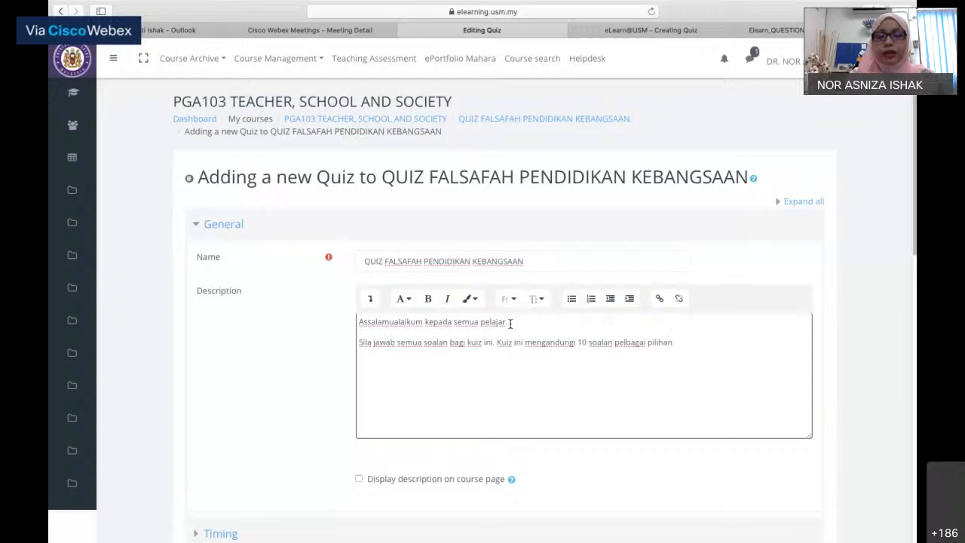
text(.)
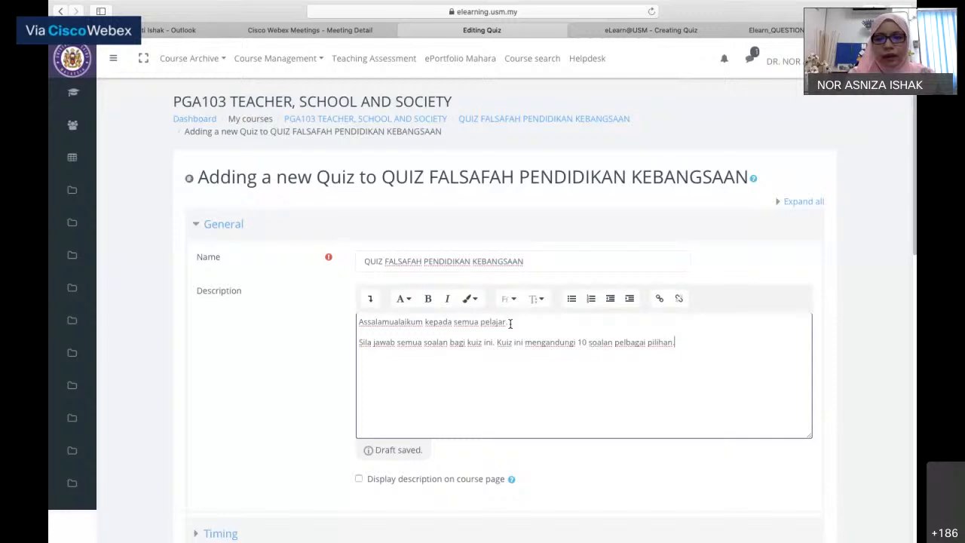
- Extend the description's last sentence with "yang membawa pemberatan 10% untuk kerja kursus anda." and close with "Selamat menjawab!!"
key(BackSpace)
text(yangm)
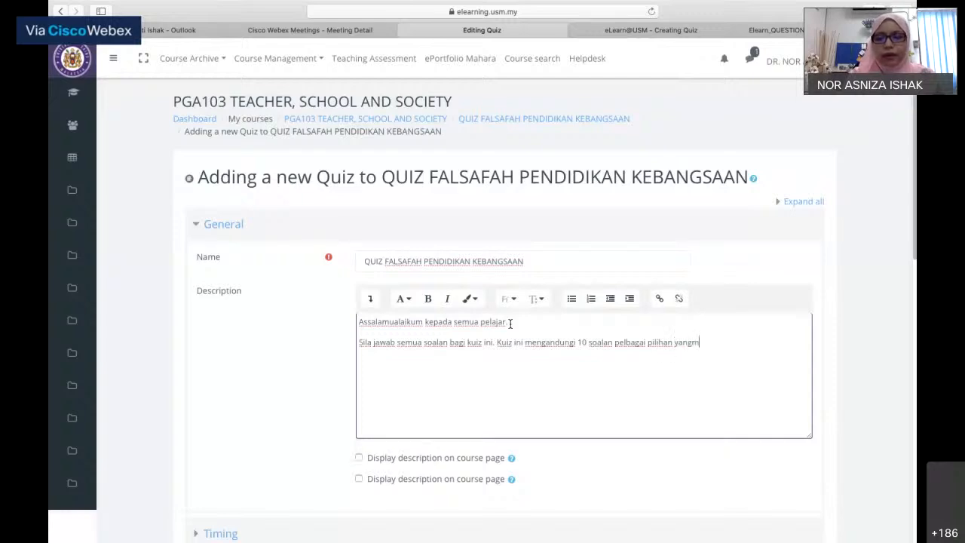
key(BackSpace)
text(m)
text(embawa )
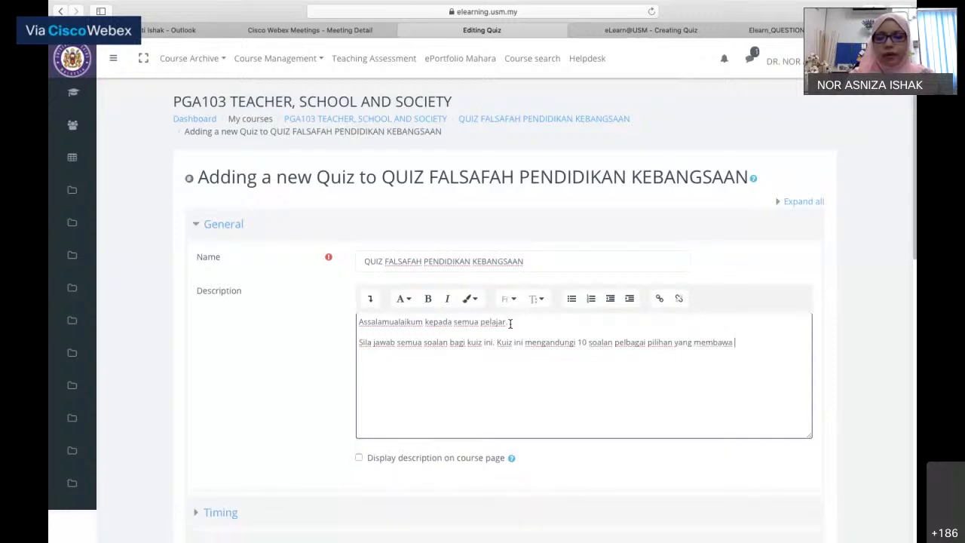
text(pemberatan 1)
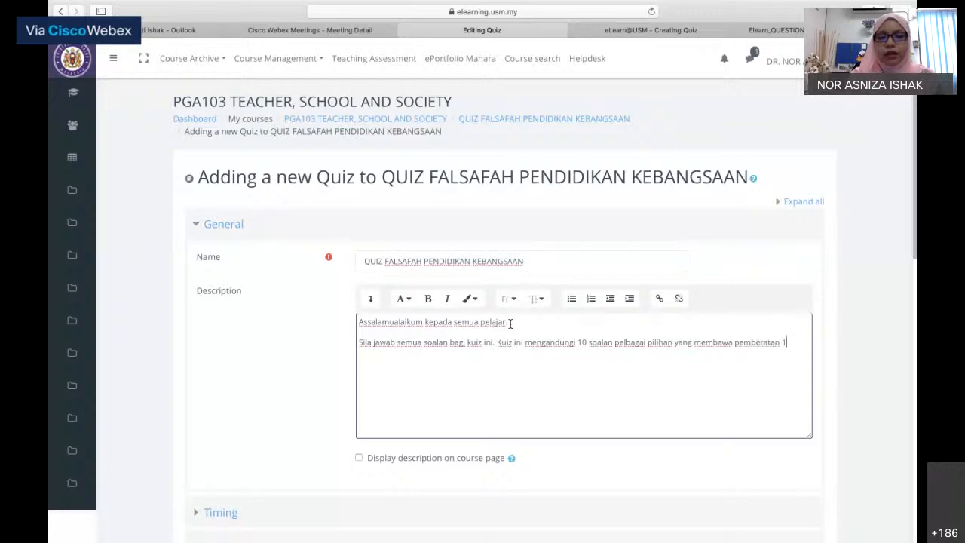
text(0%)
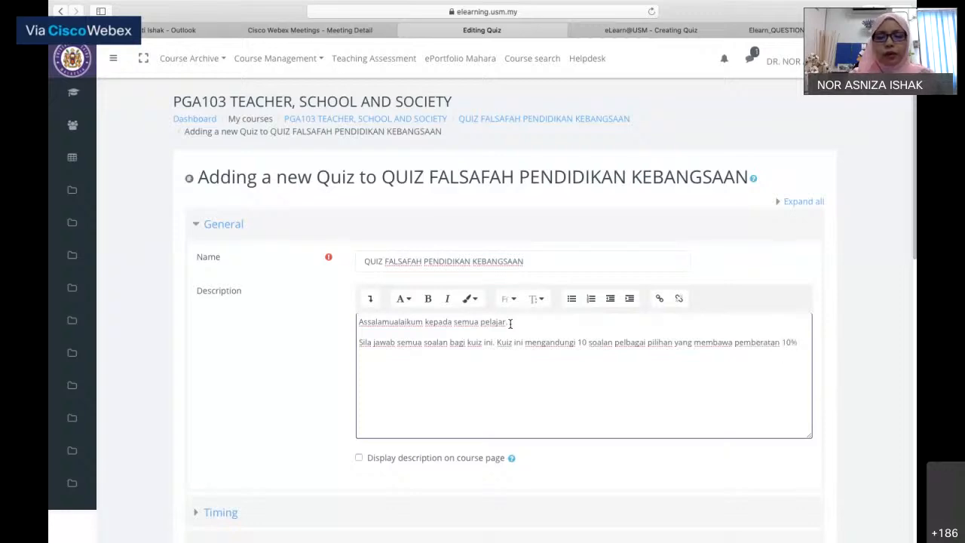
text( untuk kerja kursus)
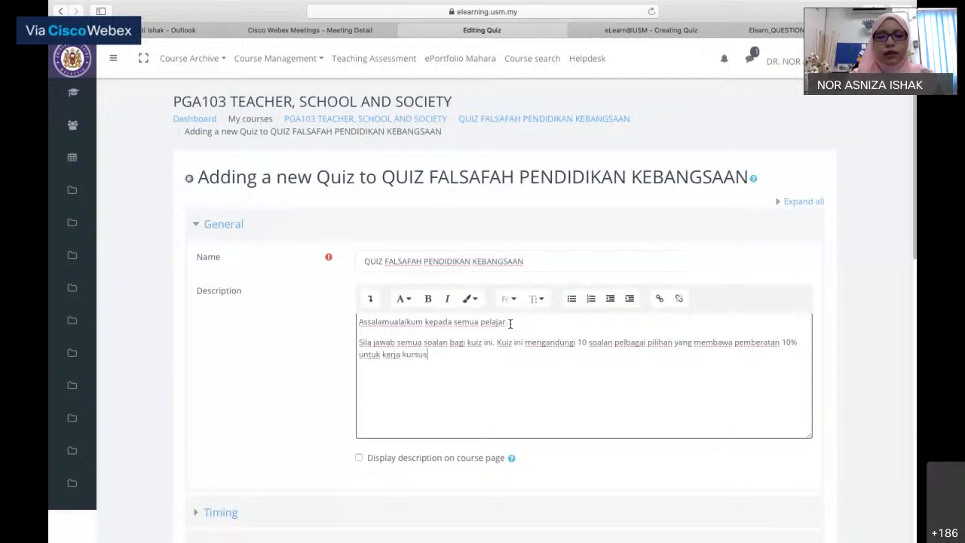
text( anda. Se)
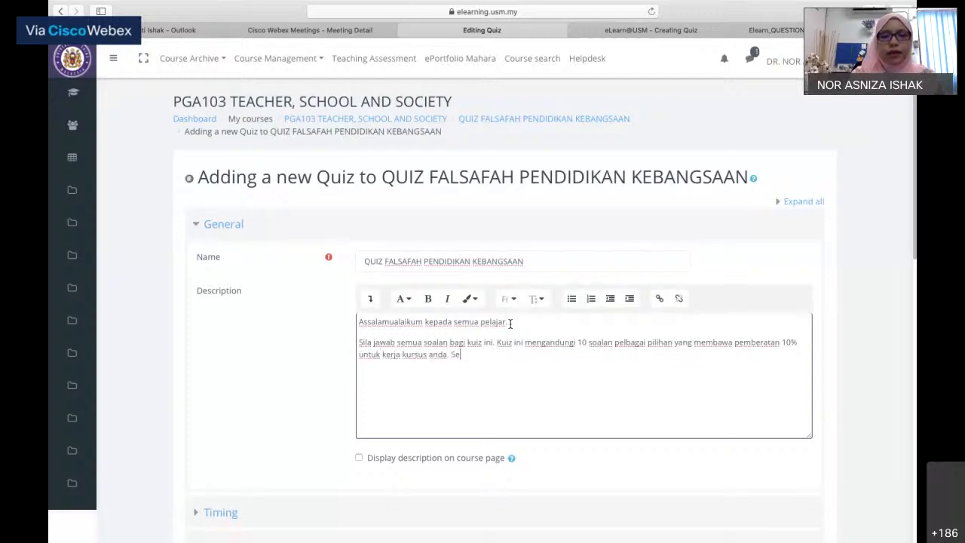
text(lamat menja)
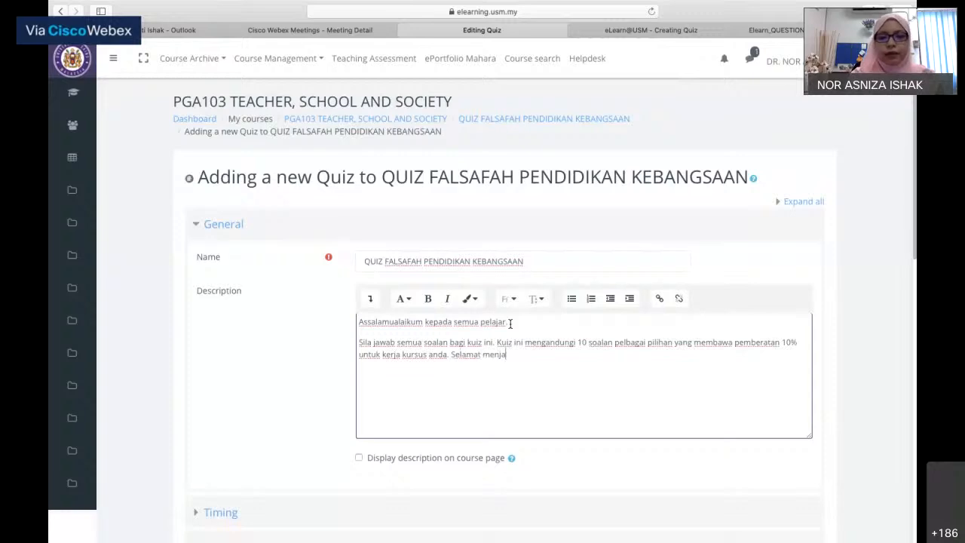
text(wab!!)
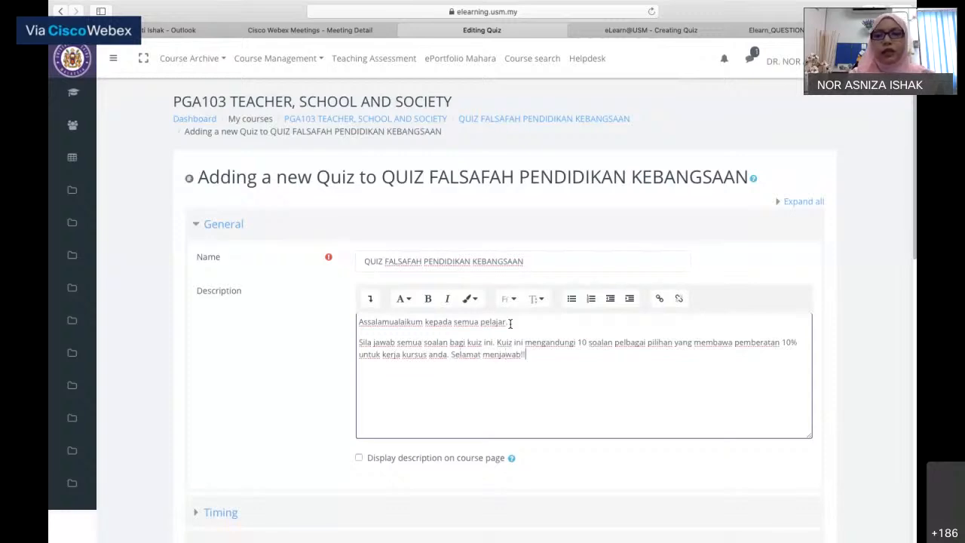
- Format the entire quiz description text as bold and set its font size to large
drag(564, 363, 455, 310)
click(427, 299)
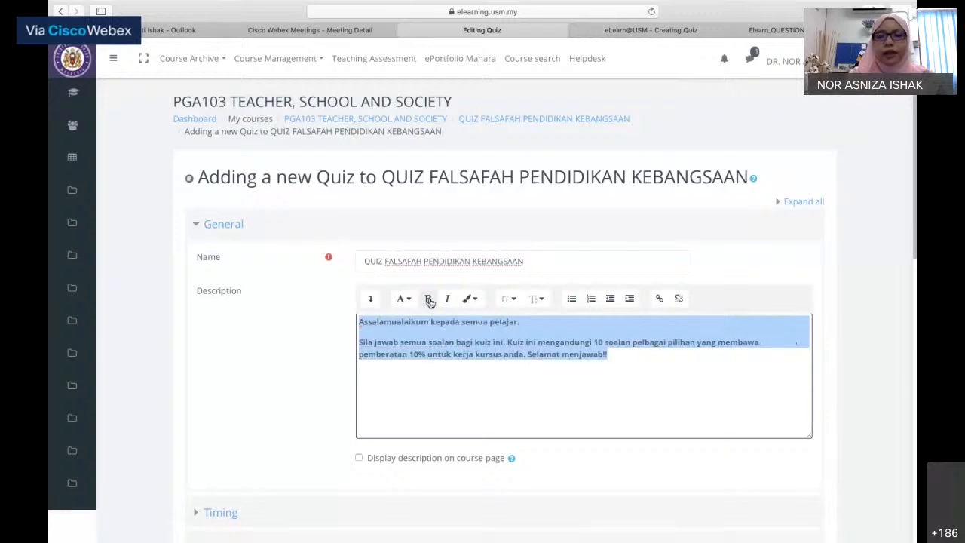
click(540, 298)
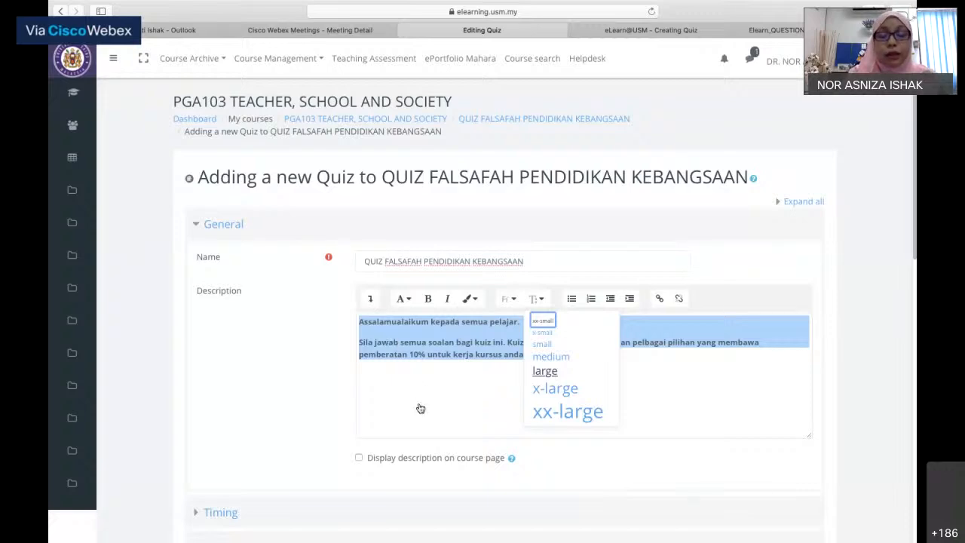
click(545, 370)
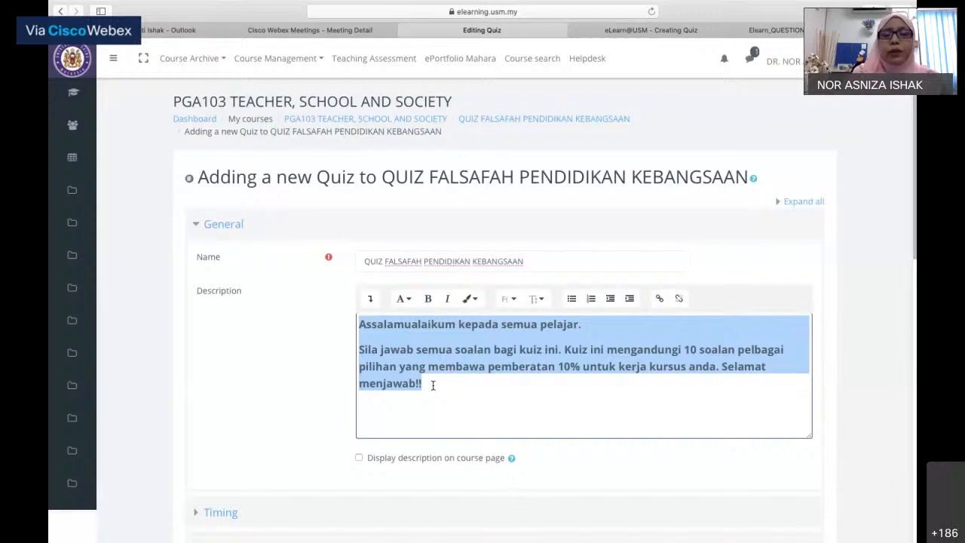
- Insert two heart_eyes emojis on a new line below "Selamat menjawab!!" in the quiz description
click(433, 384)
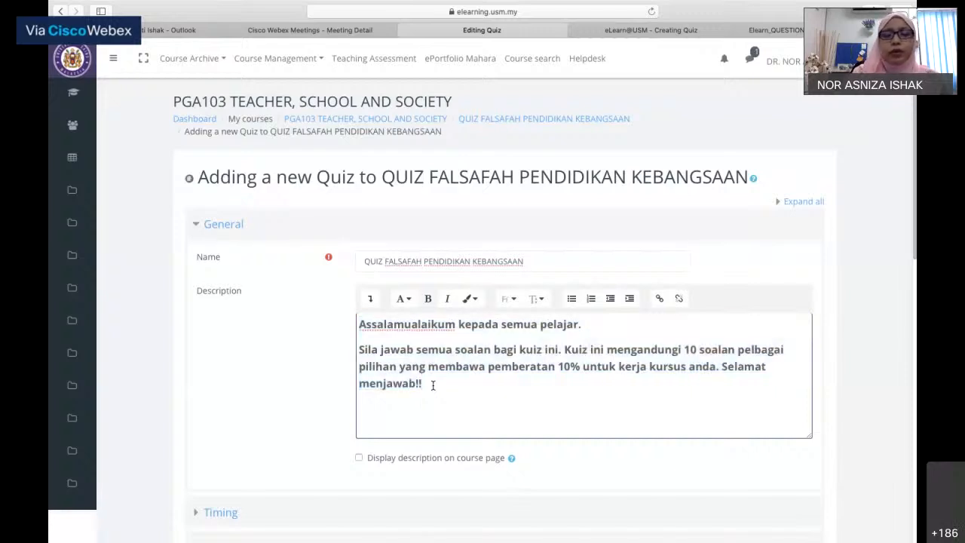
click(367, 300)
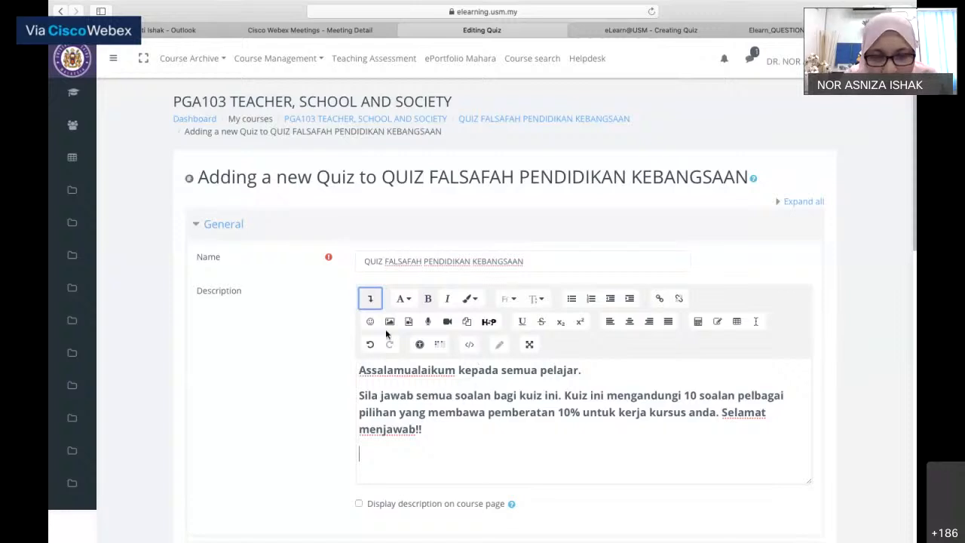
click(369, 323)
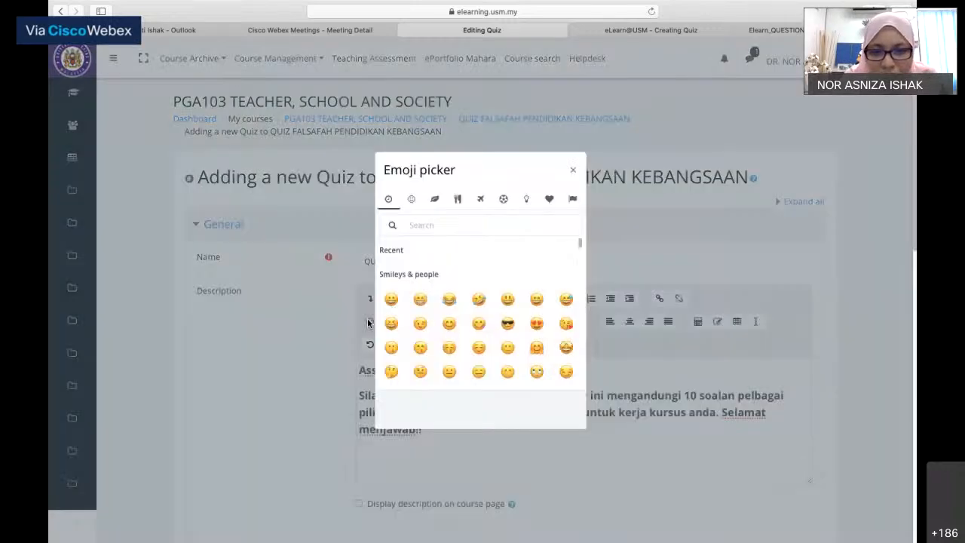
scroll(538, 303, down, 1)
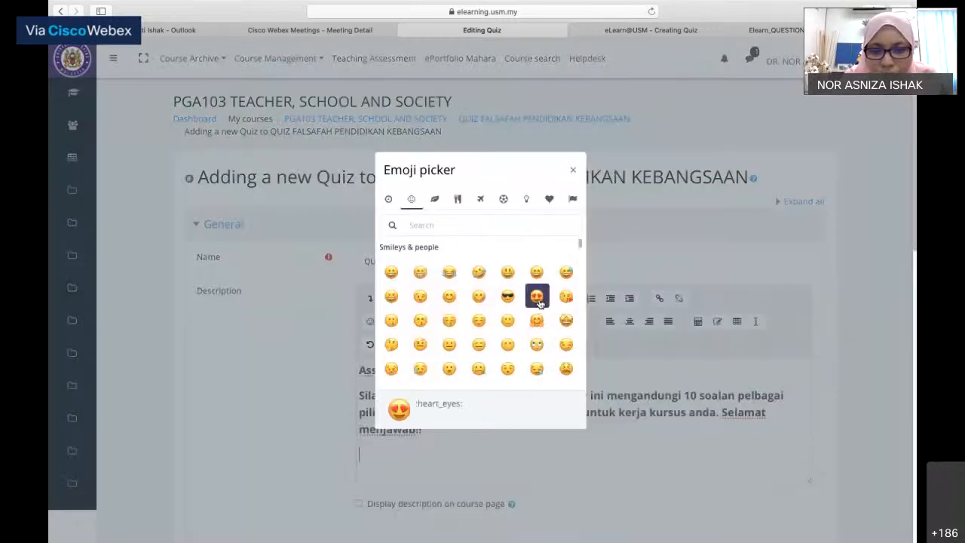
click(537, 298)
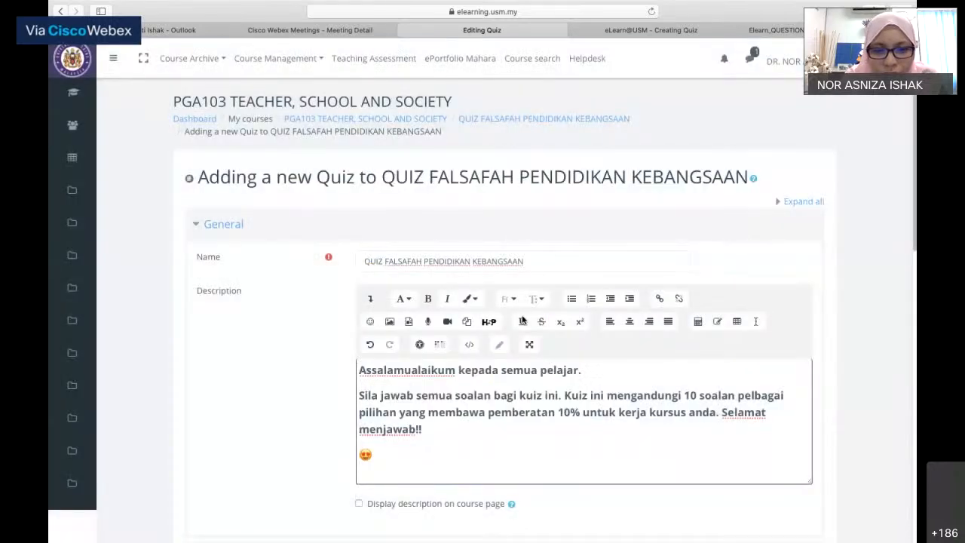
click(370, 321)
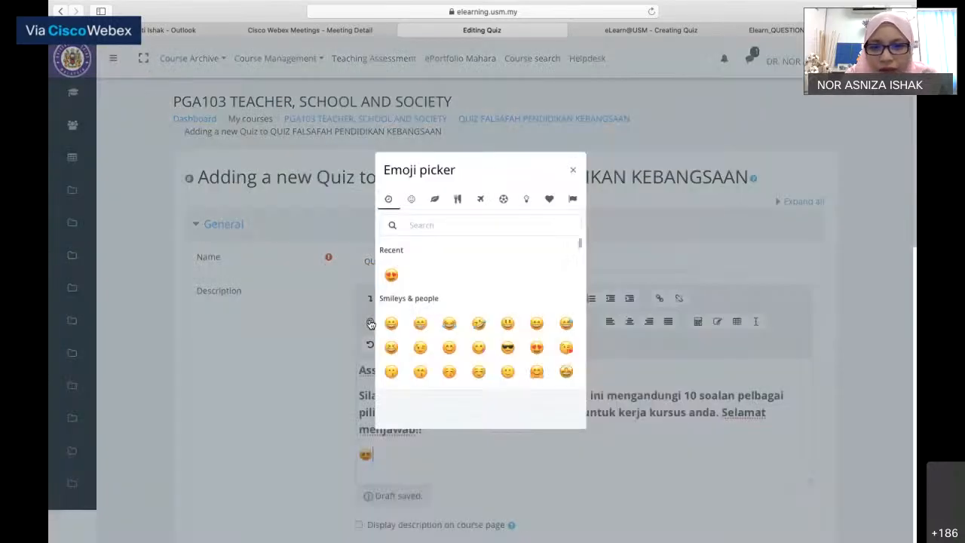
click(537, 348)
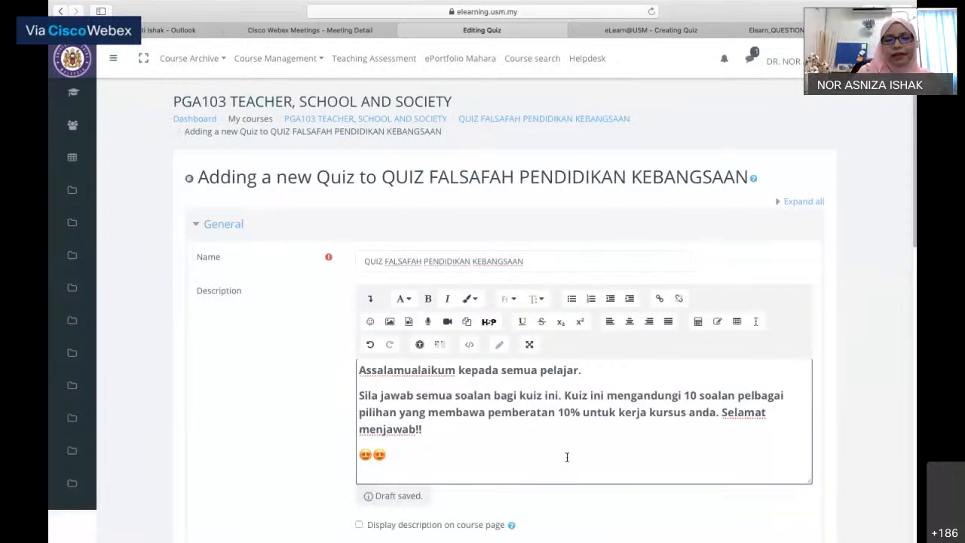
- Set the quiz description to display on the course page
scroll(567, 457, down, 4)
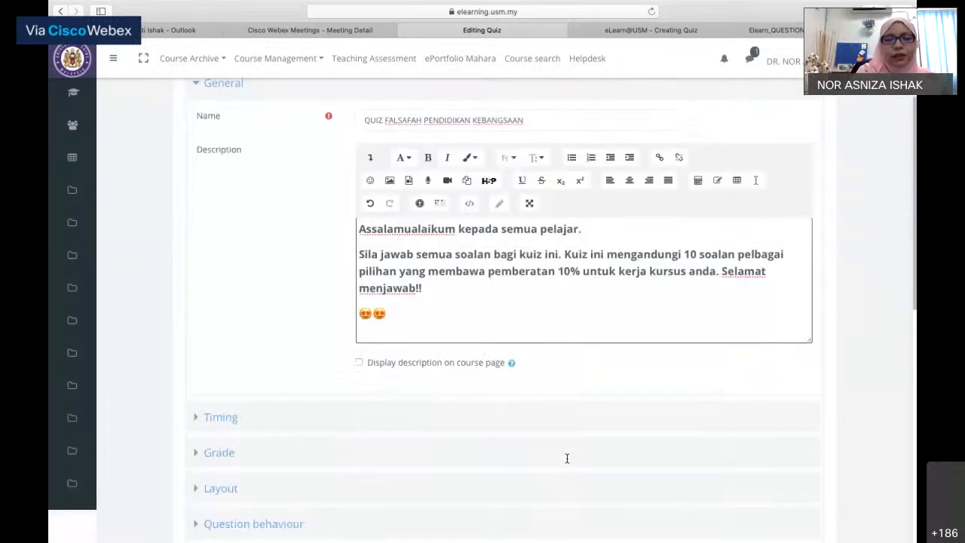
scroll(567, 457, down, 1)
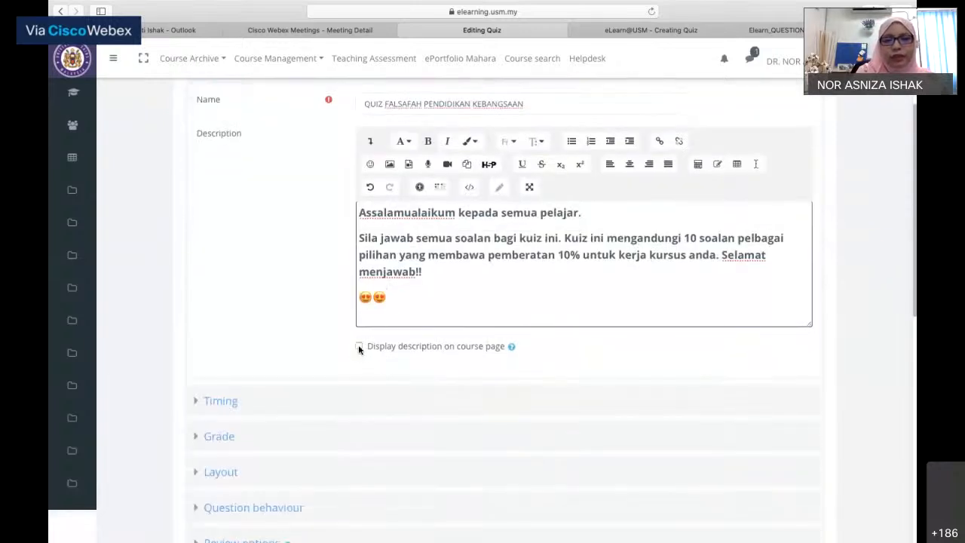
click(359, 346)
click(537, 316)
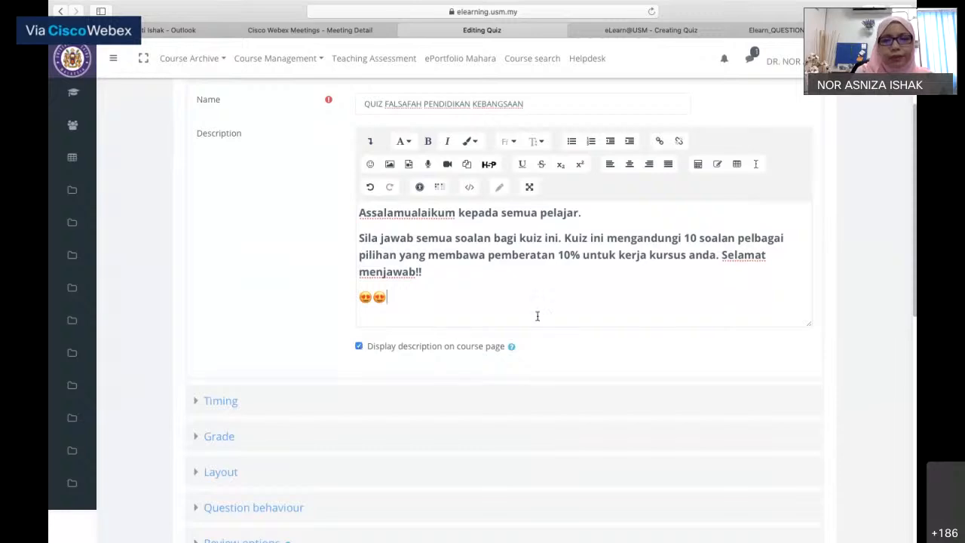
- Enable the quiz's opening date in the Timing settings and set its day to 25
scroll(537, 316, down, 1)
scroll(537, 316, up, 1)
scroll(536, 317, down, 1)
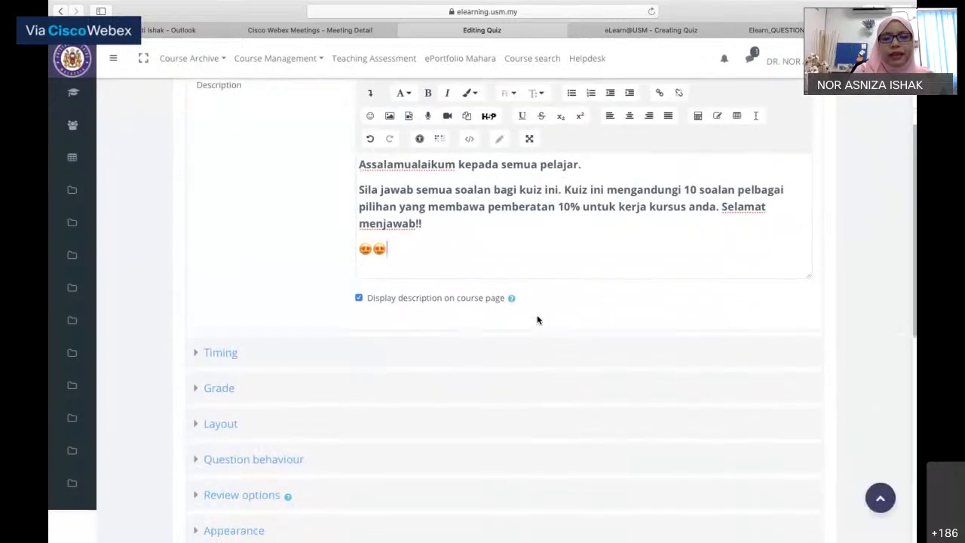
scroll(537, 320, down, 1)
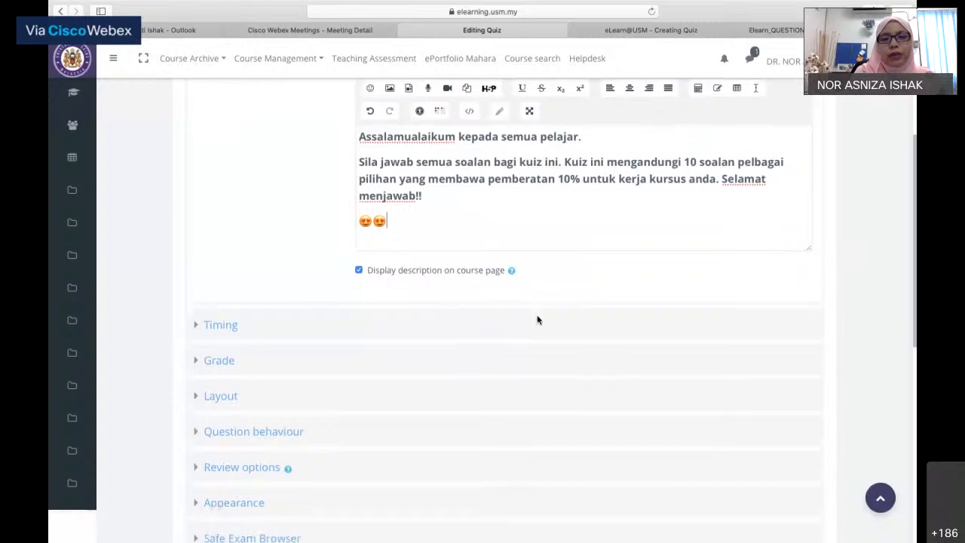
scroll(536, 319, down, 1)
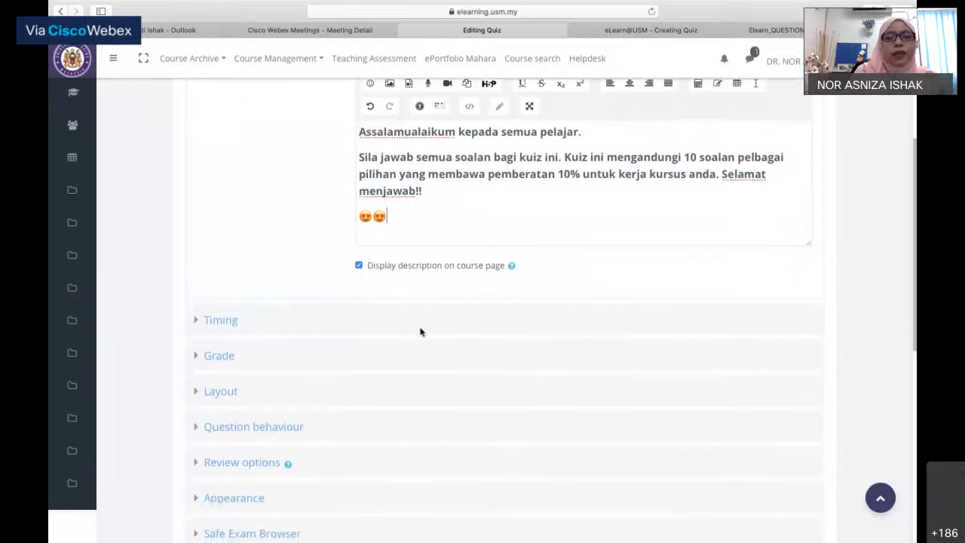
scroll(420, 332, down, 4)
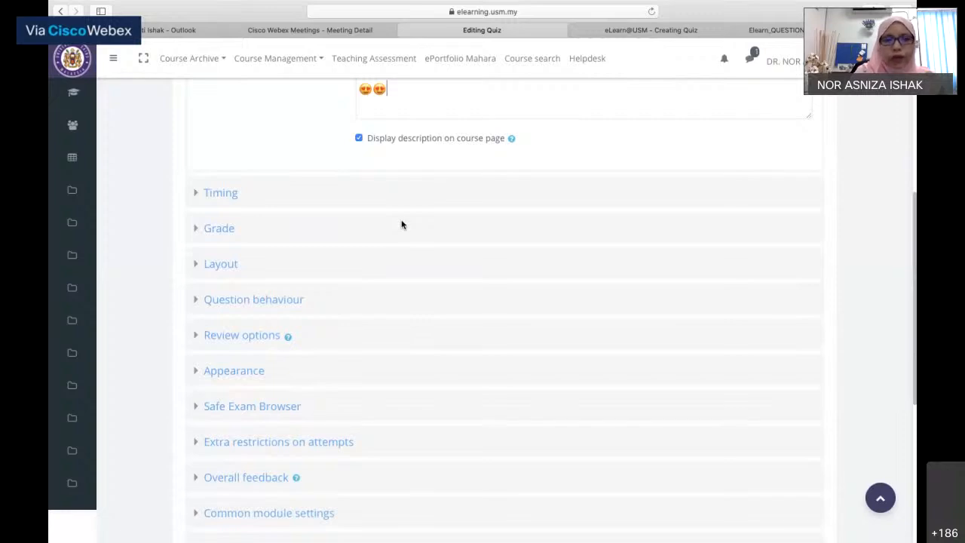
click(221, 194)
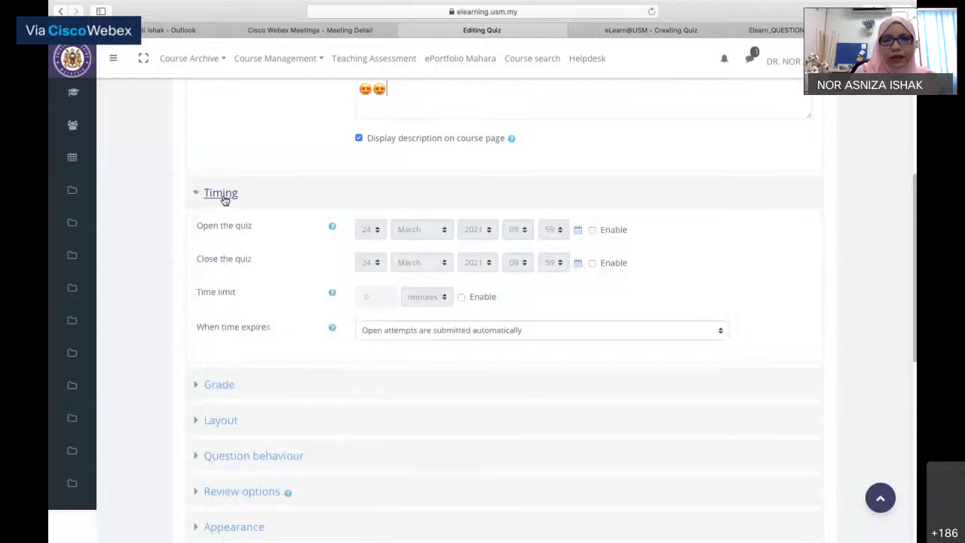
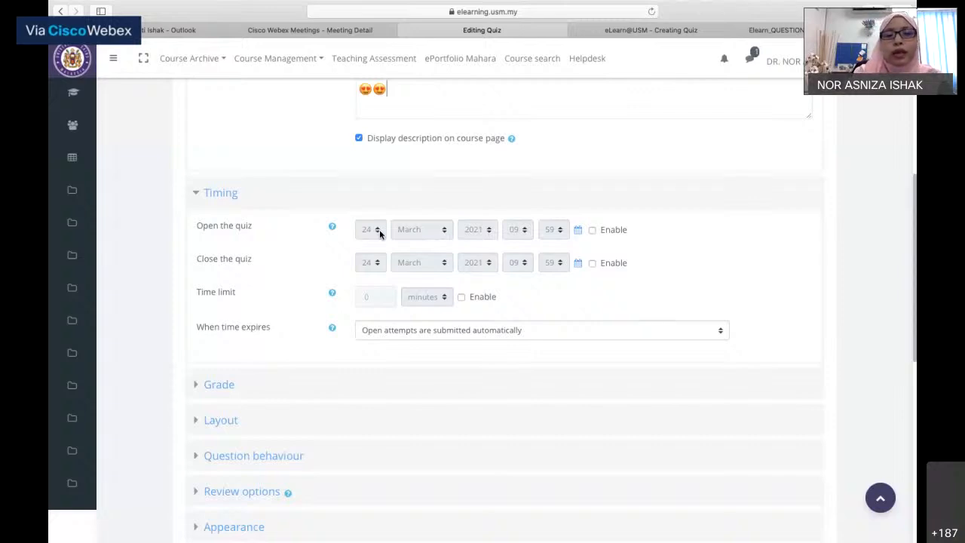
click(592, 230)
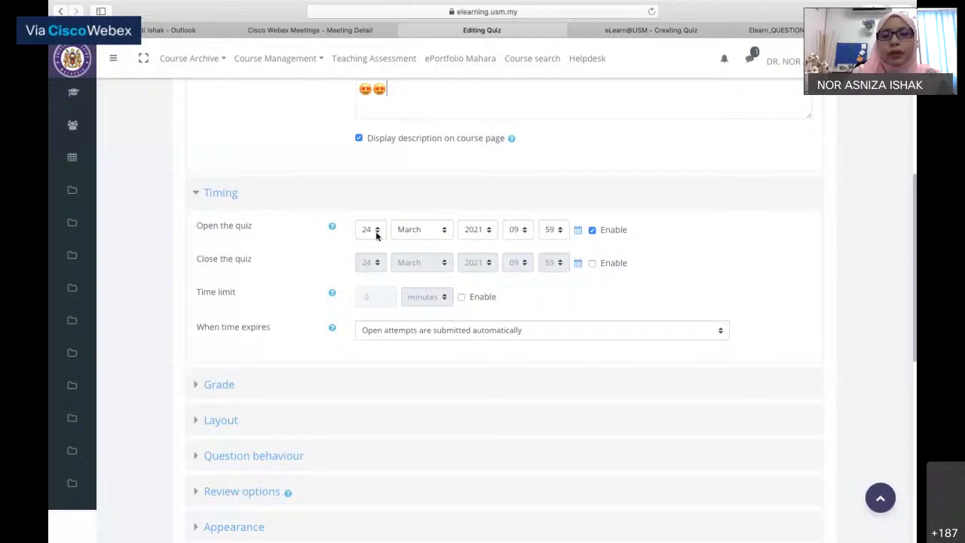
click(376, 236)
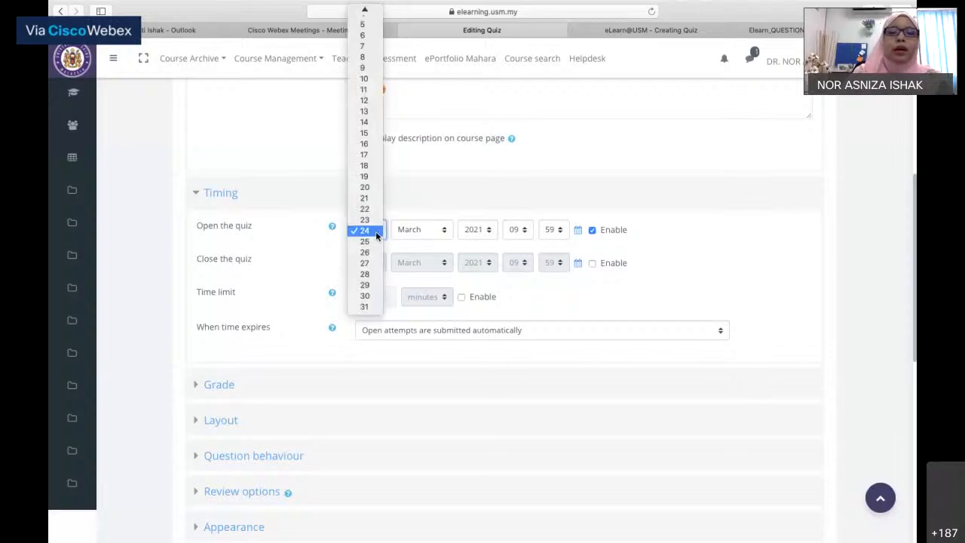
click(365, 242)
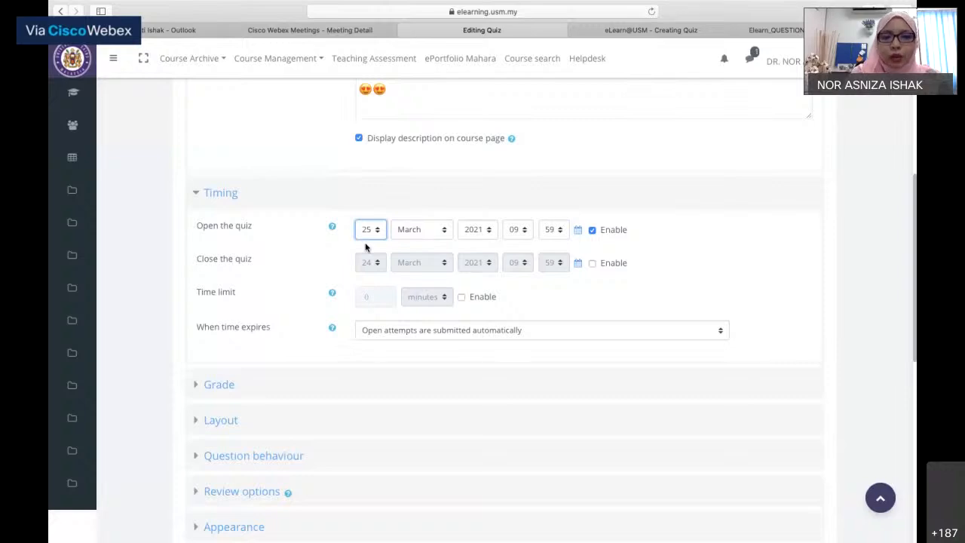
- Set the quiz's opening time to 08:00 in the Timing settings
click(524, 230)
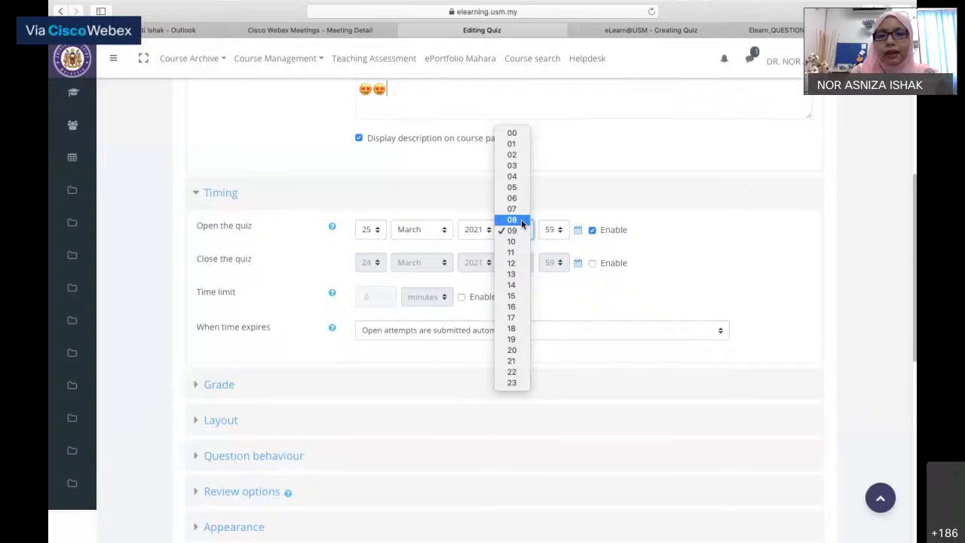
click(512, 219)
click(558, 230)
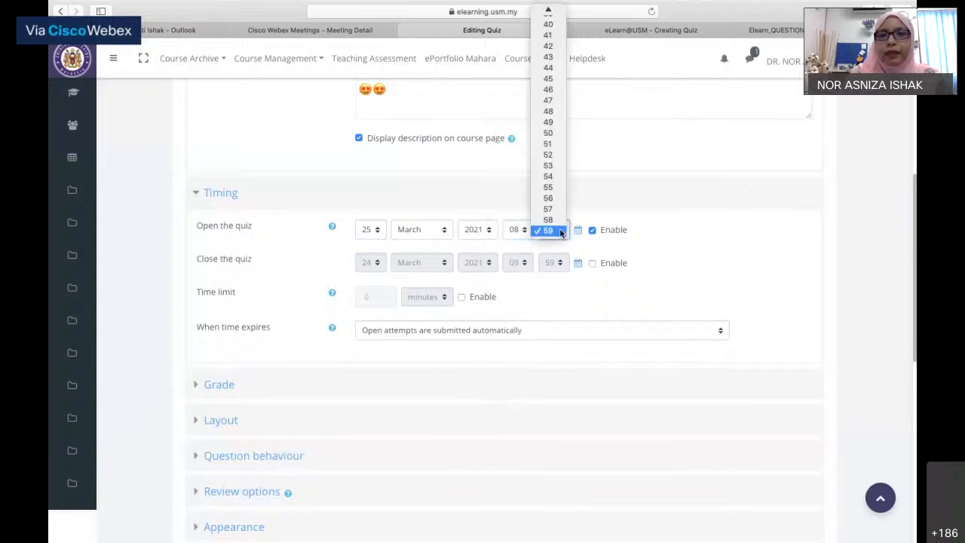
scroll(554, 196, up, 10)
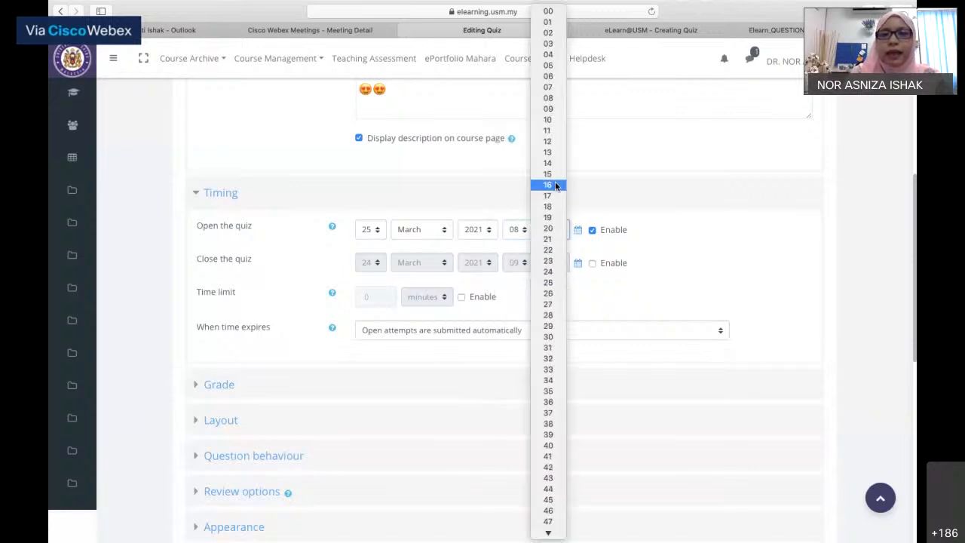
click(556, 11)
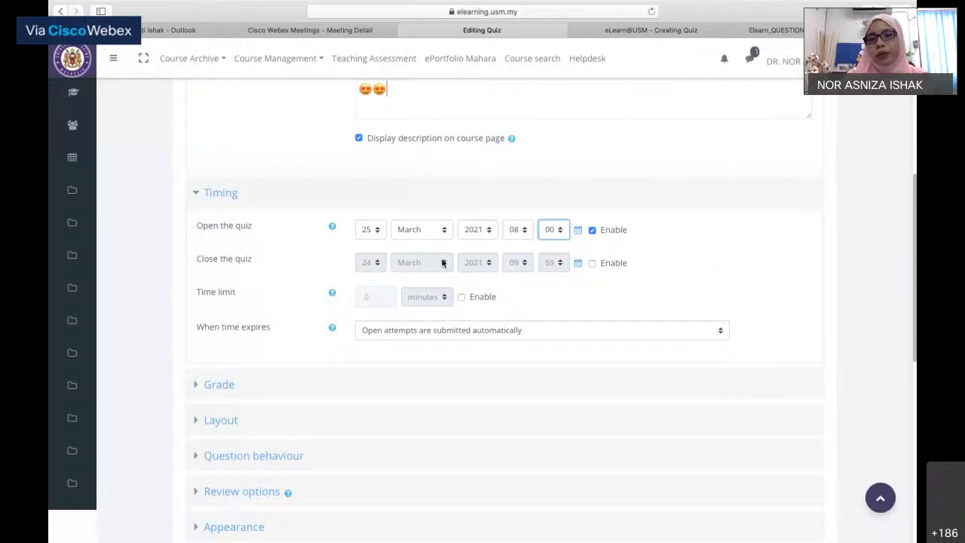
- Enable the quiz's closing date and set it to day 25 at 16:00
click(593, 263)
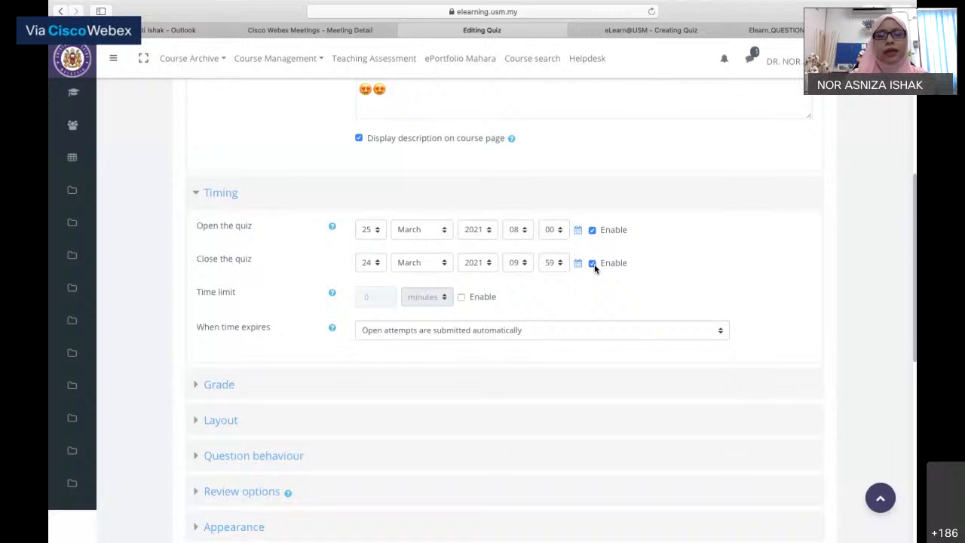
click(384, 265)
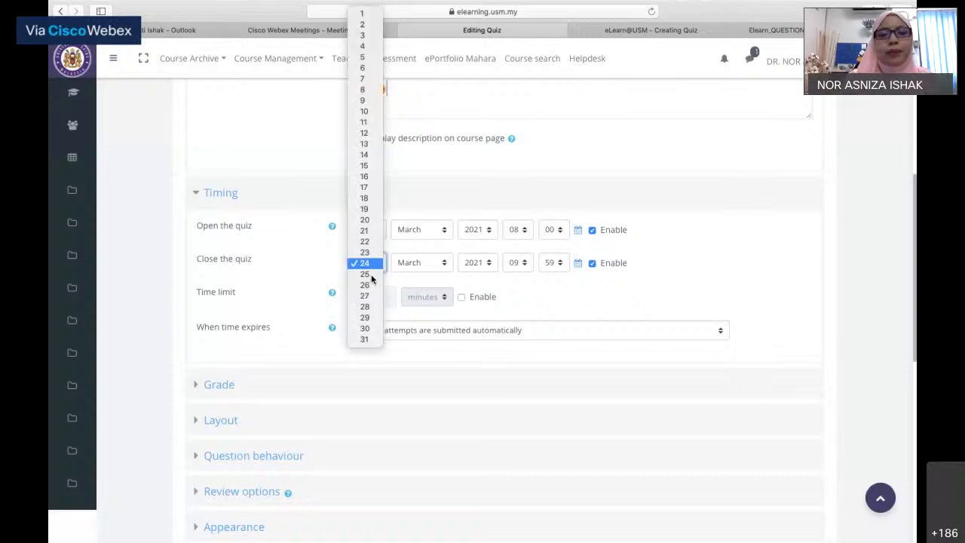
click(364, 274)
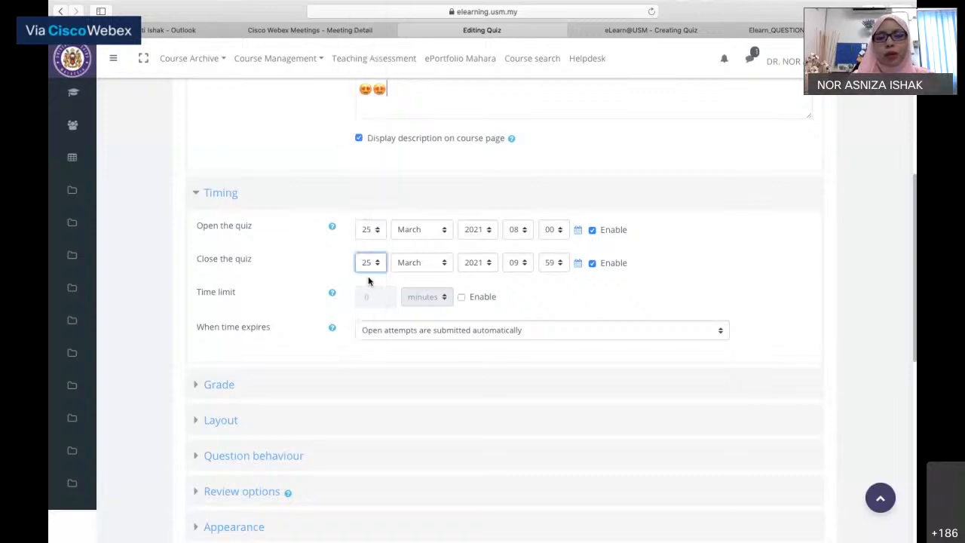
click(523, 263)
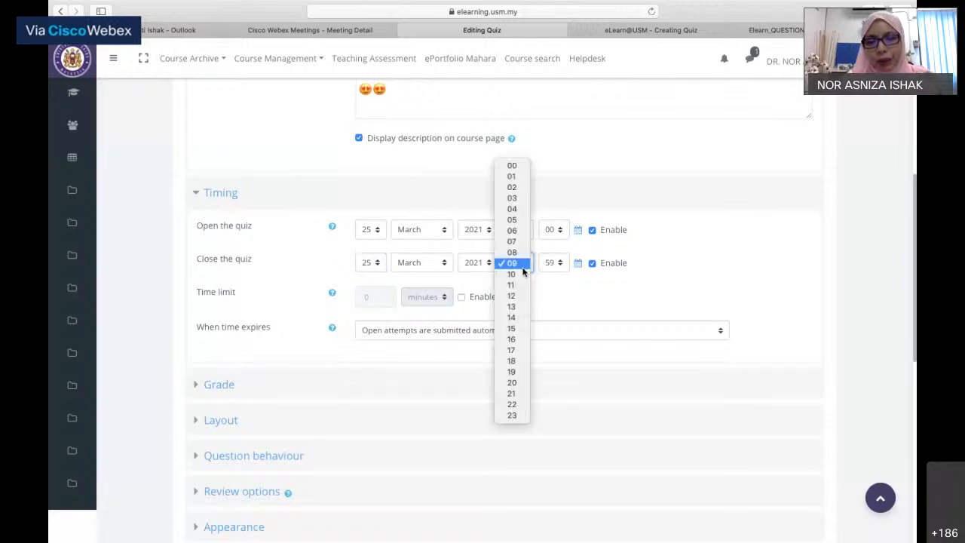
click(511, 340)
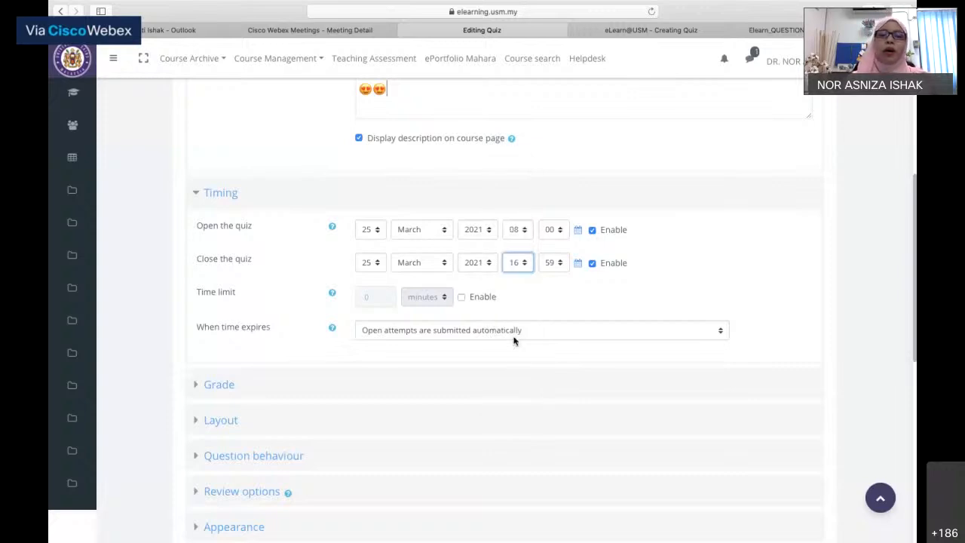
click(562, 263)
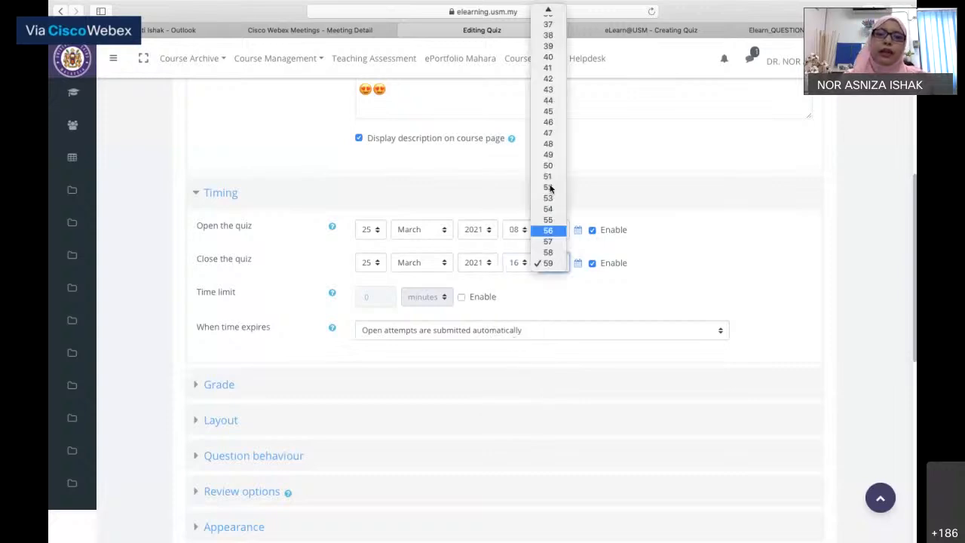
scroll(550, 185, up, 5)
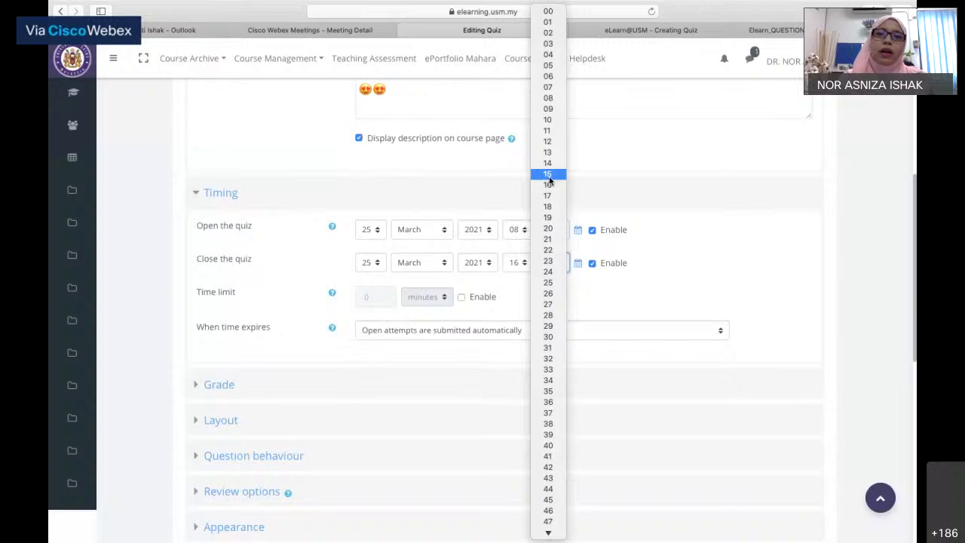
click(553, 13)
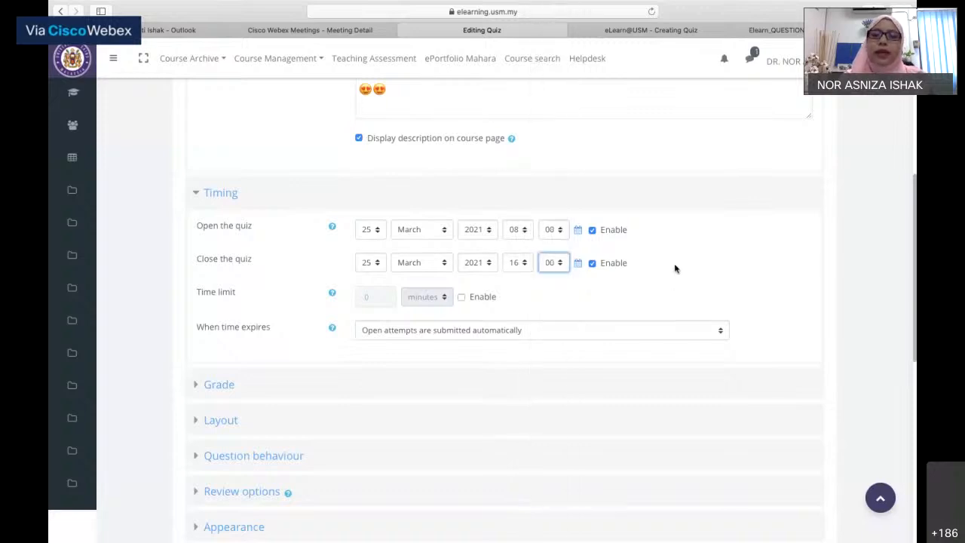
- Move "Selamat menjawab!!" in the quiz description to its own paragraph, with an empty line above it
scroll(675, 269, up, 2)
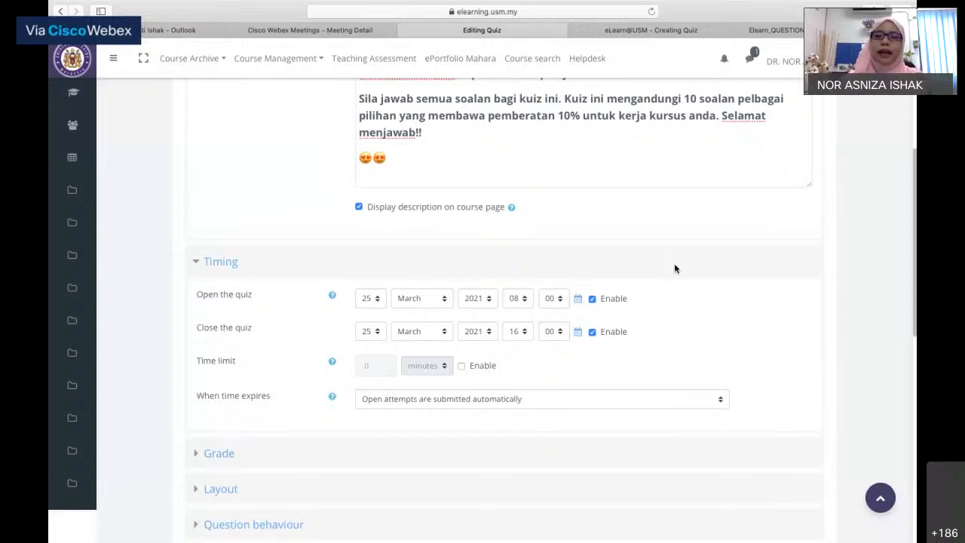
scroll(675, 268, up, 2)
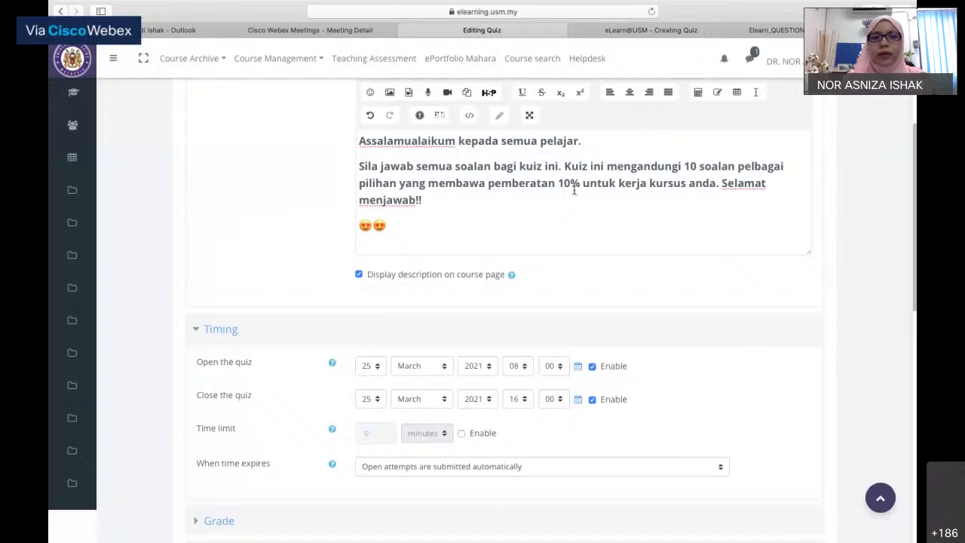
click(722, 184)
key(Return)
key(Return)
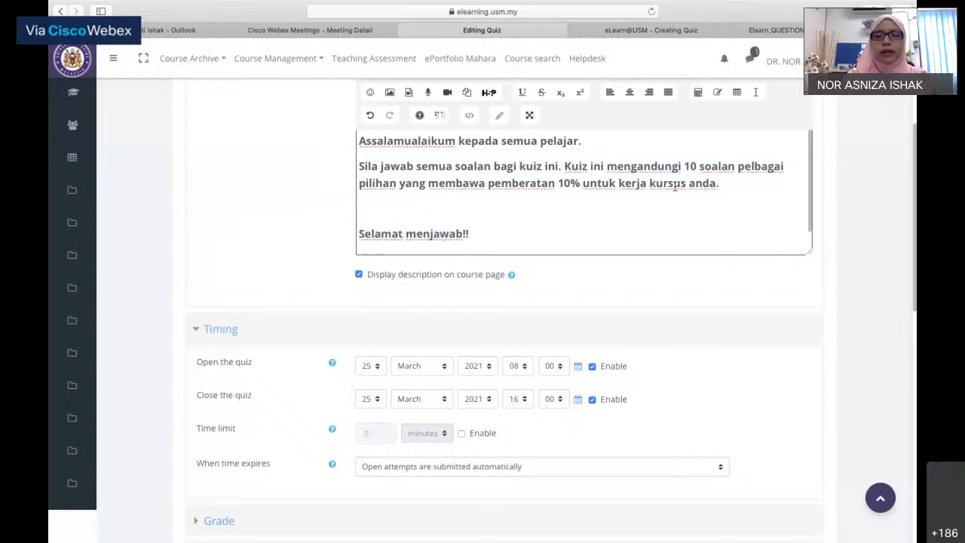
click(623, 207)
text(M)
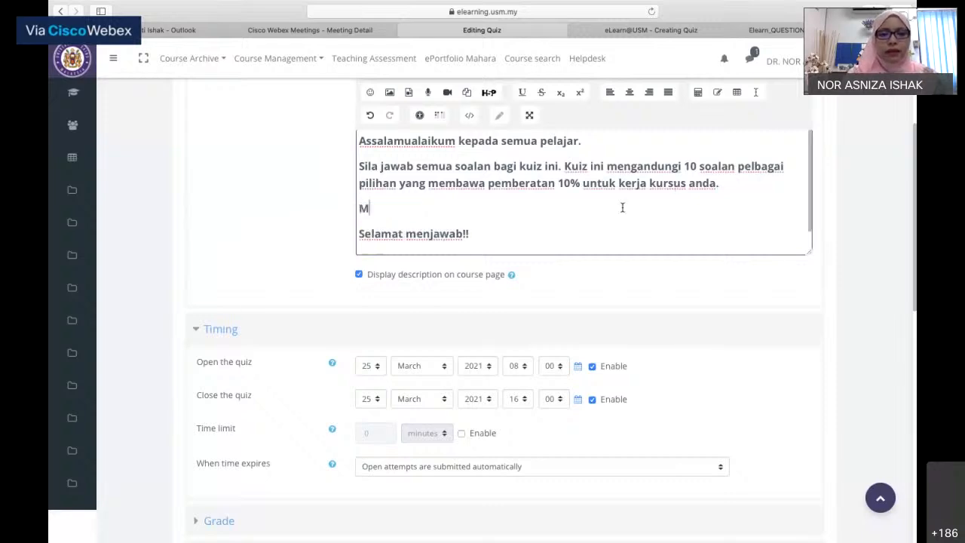
text(as)
key(BackSpace)
key(BackSpace)
key(BackSpace)
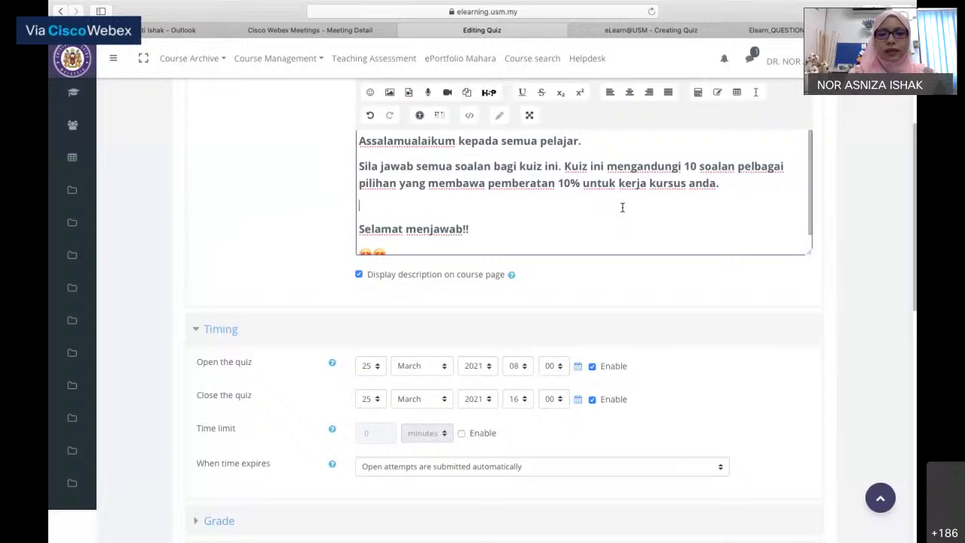
- Add the line "Kuiz akan dibuka pada 24 March 2021 bermula jam 8.00 pg sehingga jam 9.00 pg. (8 jam)" above "Selamat menjawab!!"
text(Kuiz akan)
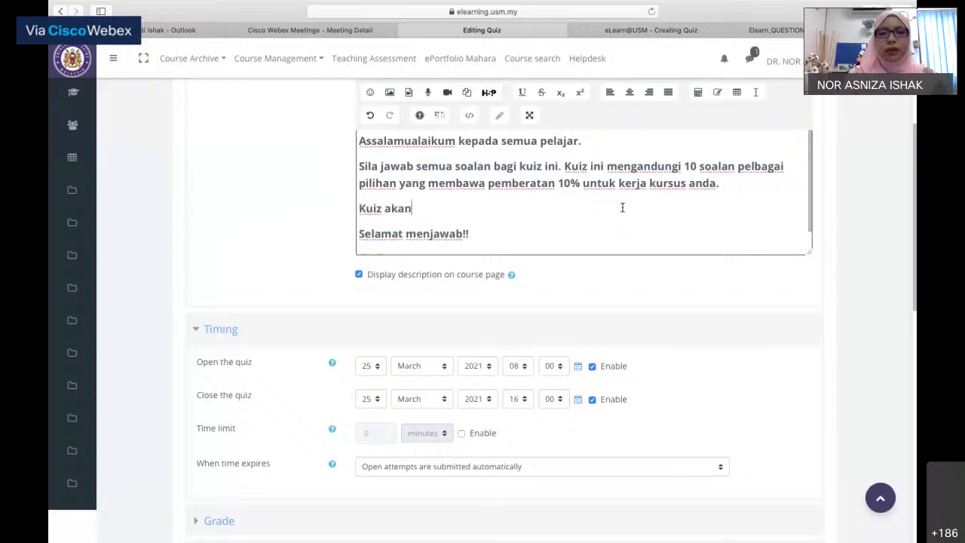
text( di)
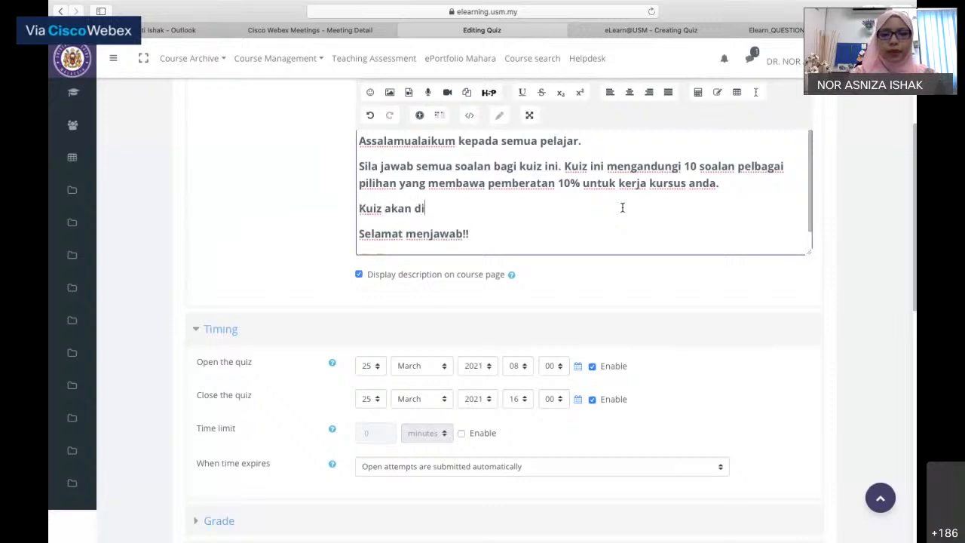
text(buka pada 2)
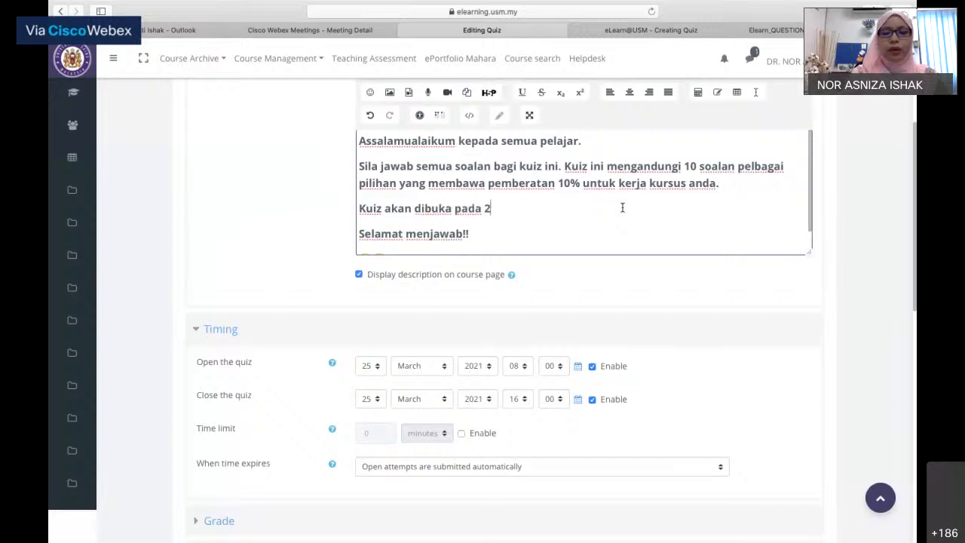
text(4 March )
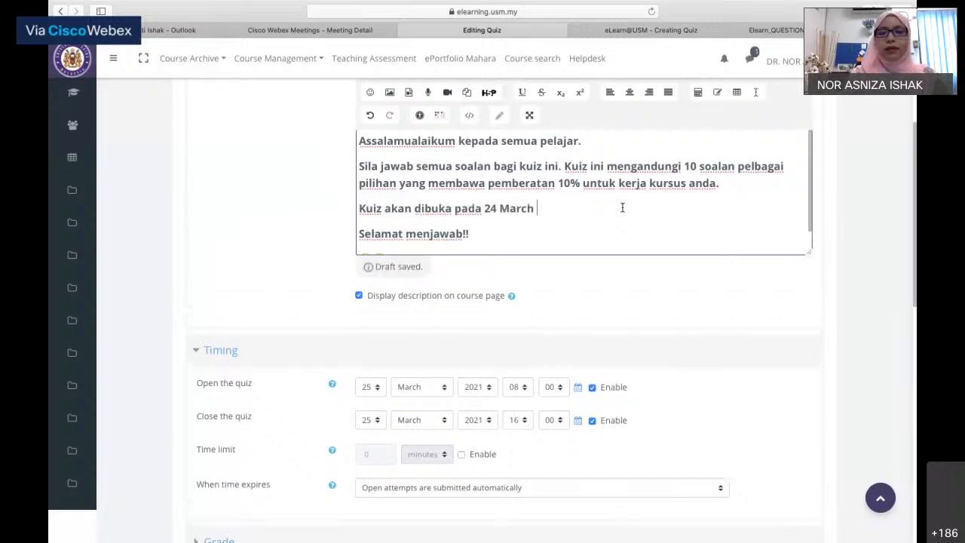
text(2021)
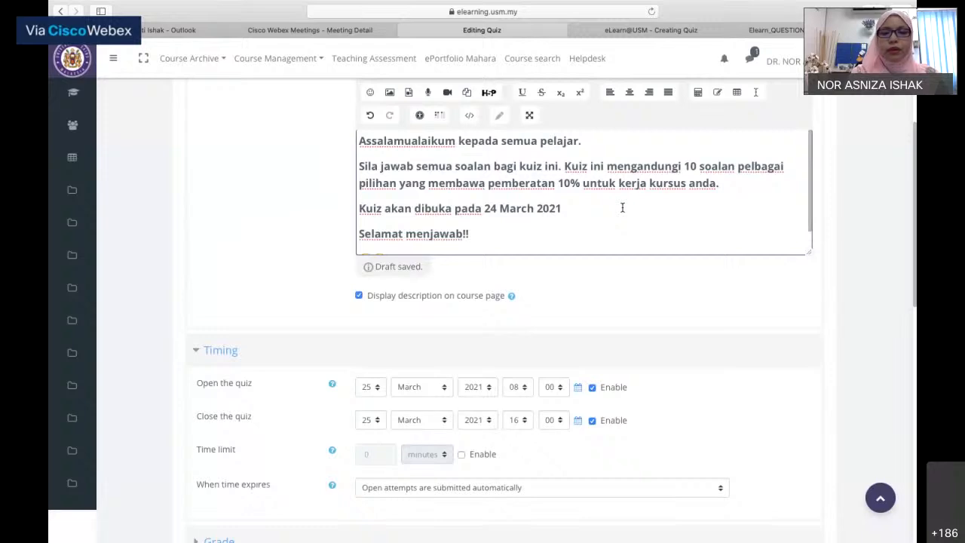
text( bermul)
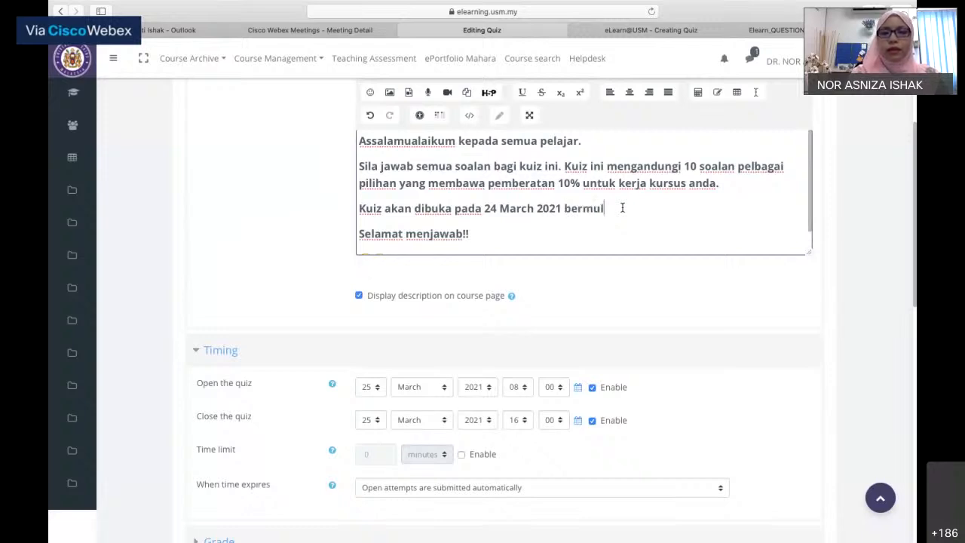
text(a jam 8.)
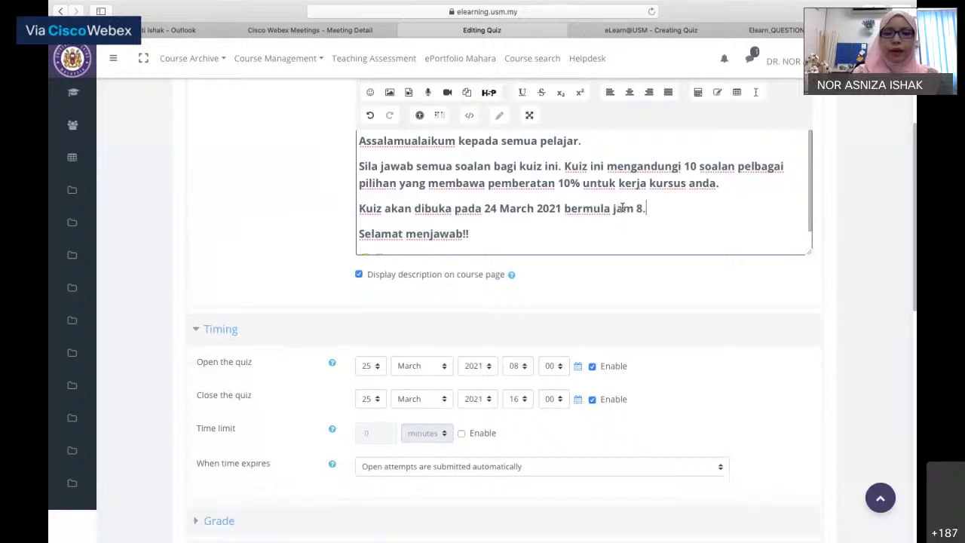
text(00 pg)
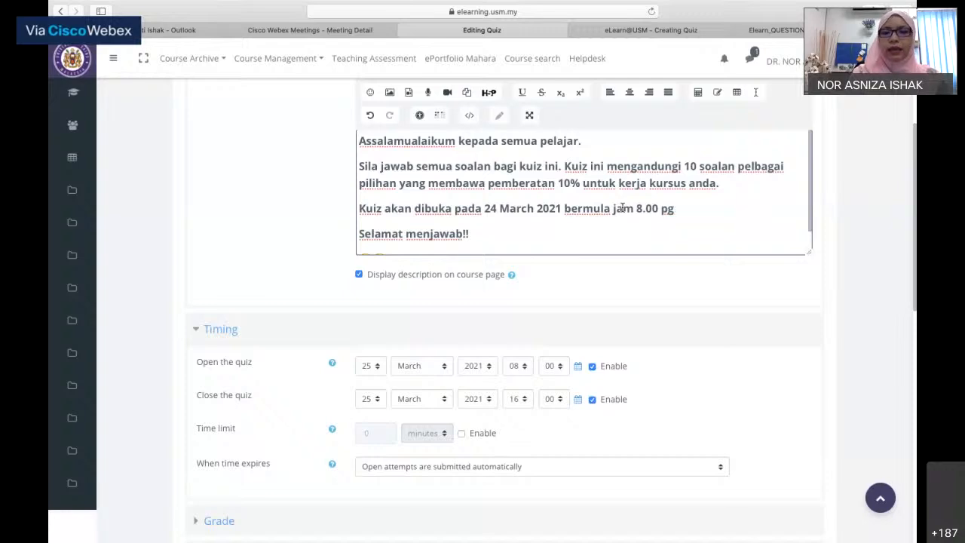
text( sehingga jam 9.00 )
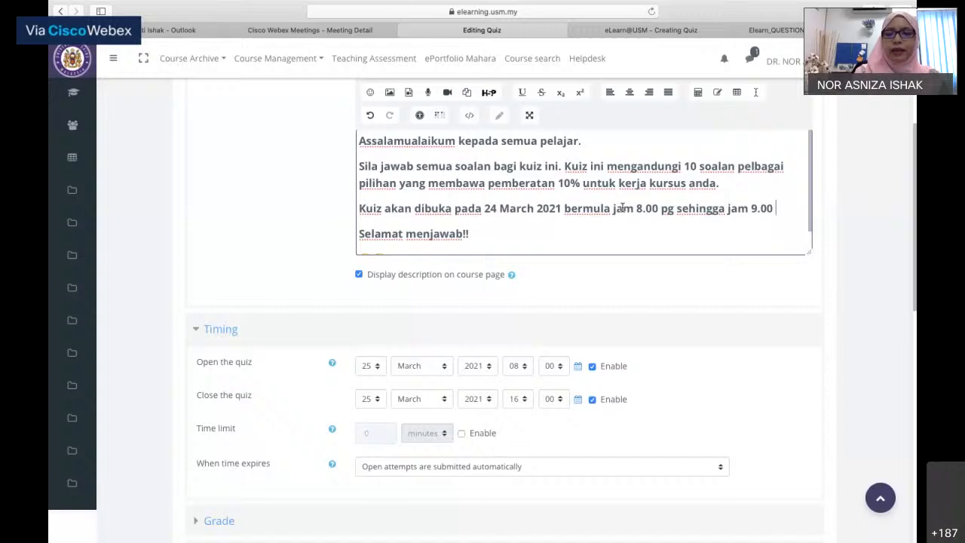
text(pg.)
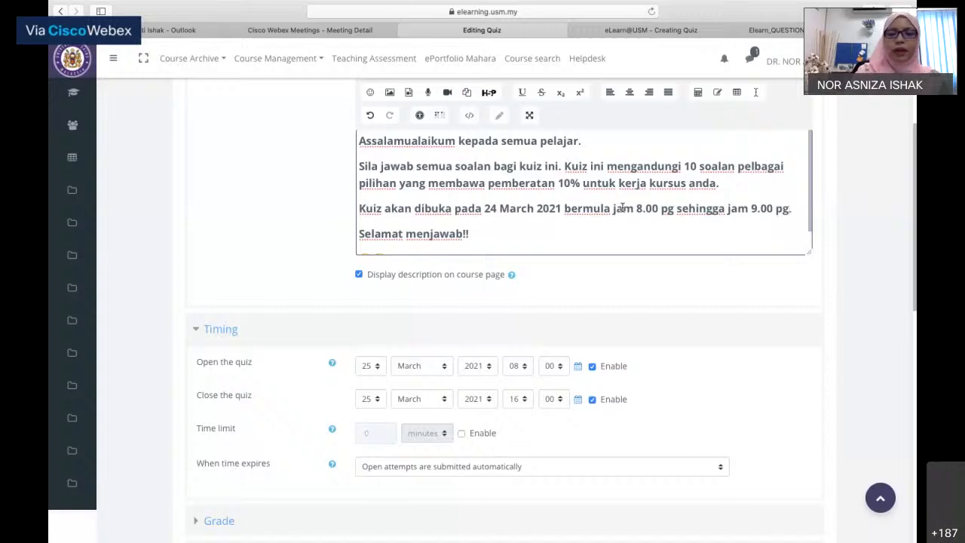
text( (8jam))
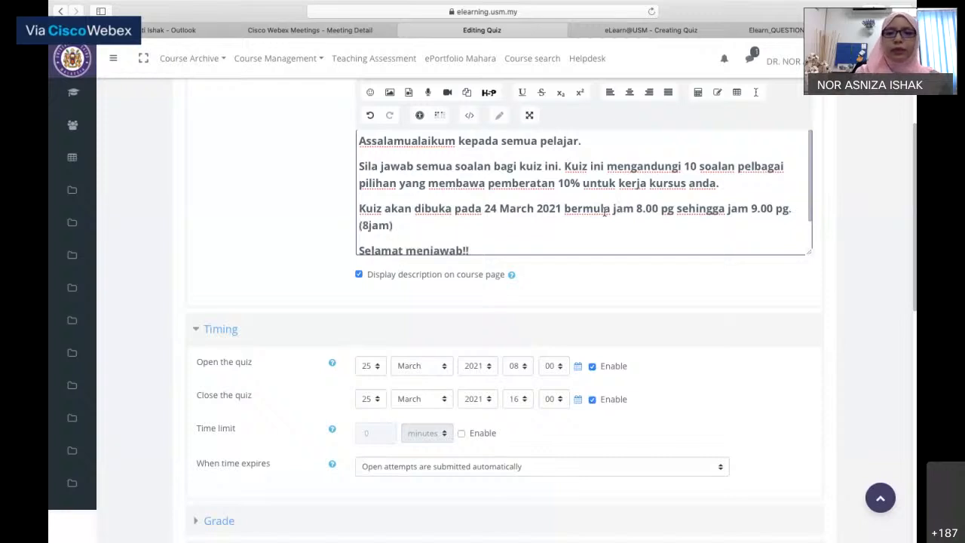
click(365, 225)
click(476, 230)
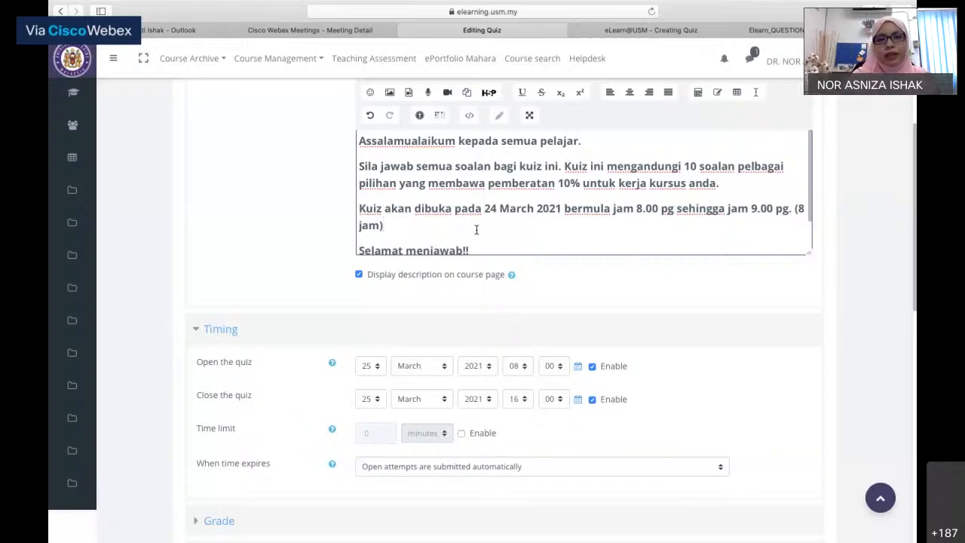
- Set the font size of the "Kuiz akan dibuka pada" sentence in the quiz description to x-large
drag(359, 211, 397, 220)
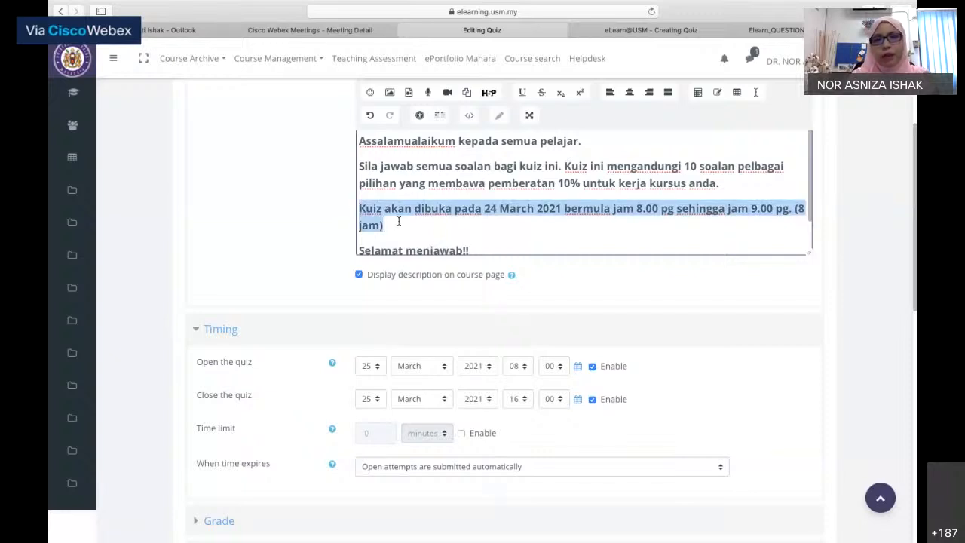
scroll(550, 153, up, 1)
scroll(549, 153, up, 1)
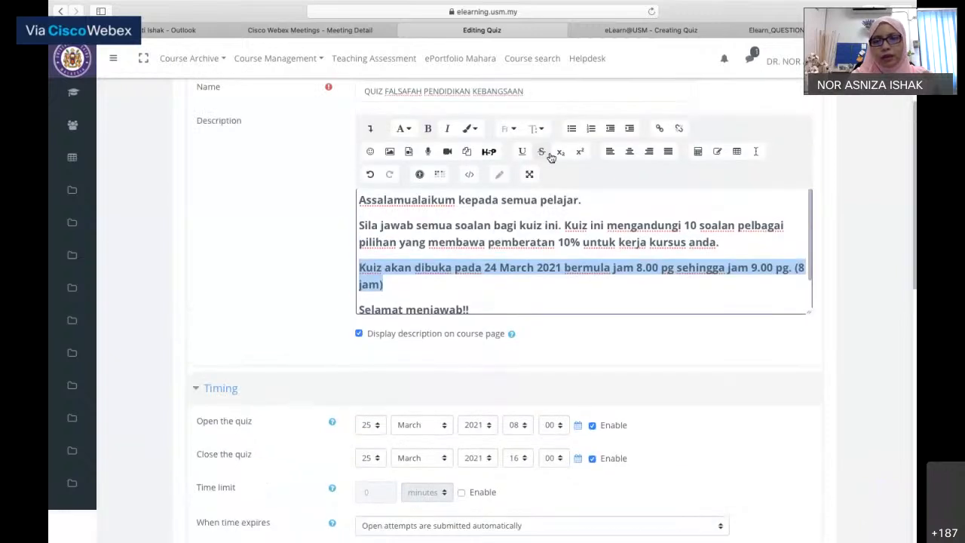
click(535, 128)
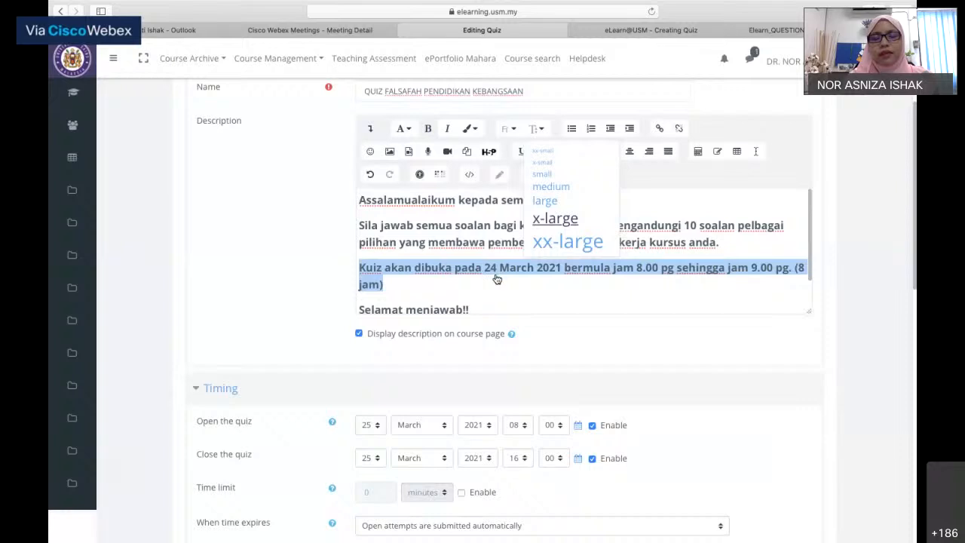
click(554, 217)
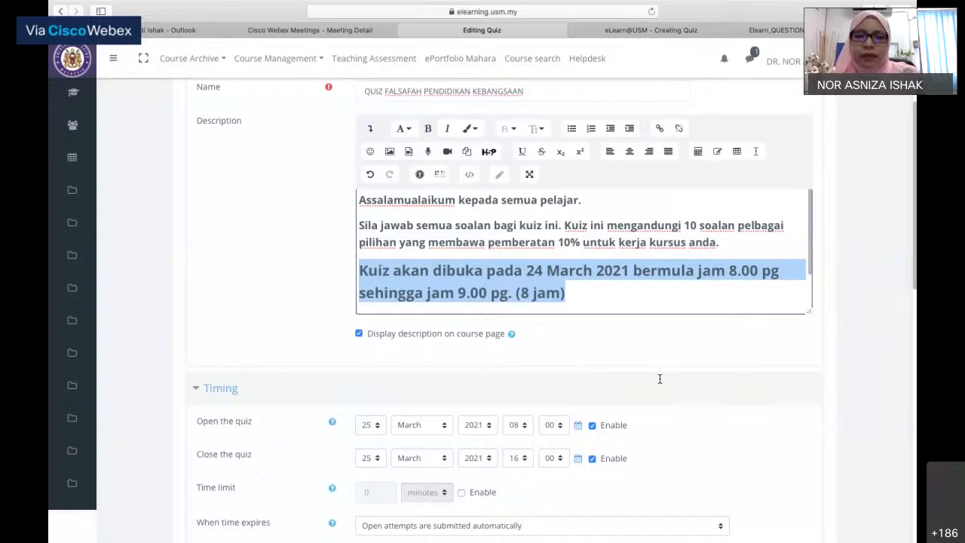
- Change the opening date in the quiz description sentence to "25 Mac 2021"
scroll(659, 378, down, 10)
scroll(658, 364, up, 5)
scroll(659, 361, up, 5)
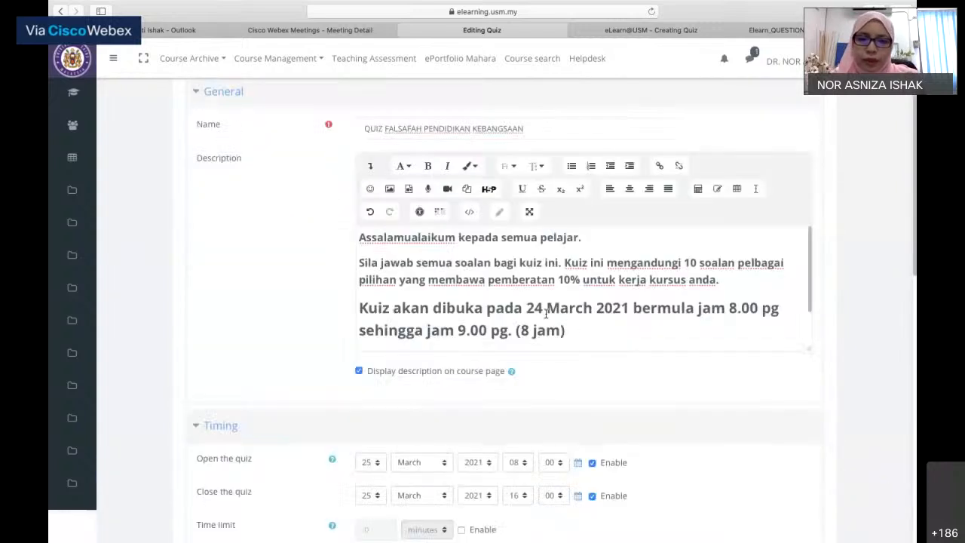
click(540, 309)
key(BackSpace)
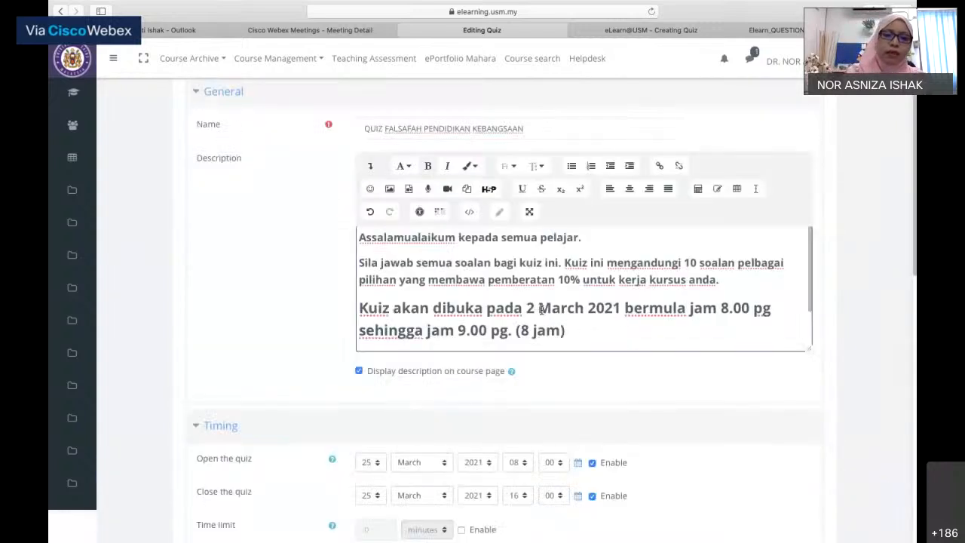
text(5)
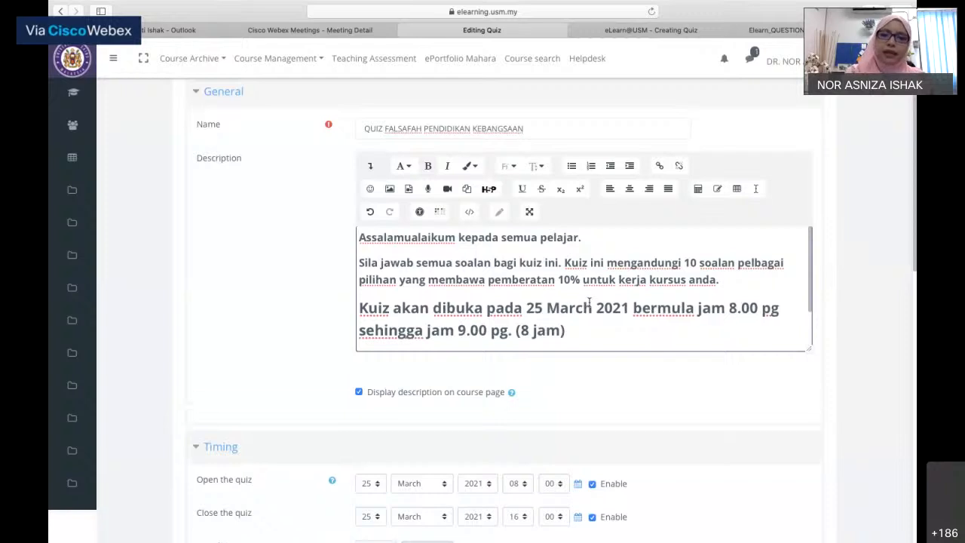
click(576, 307)
key(BackSpace)
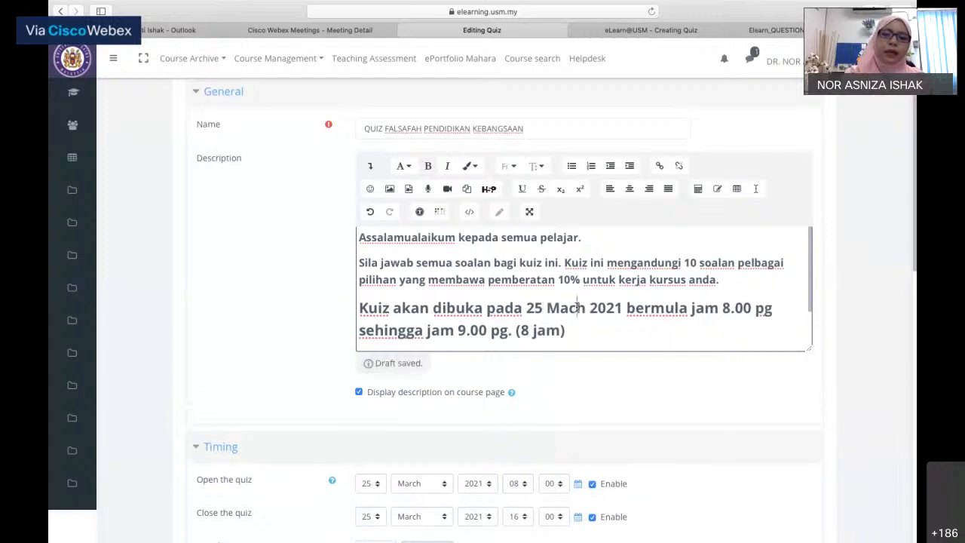
key(BackSpace)
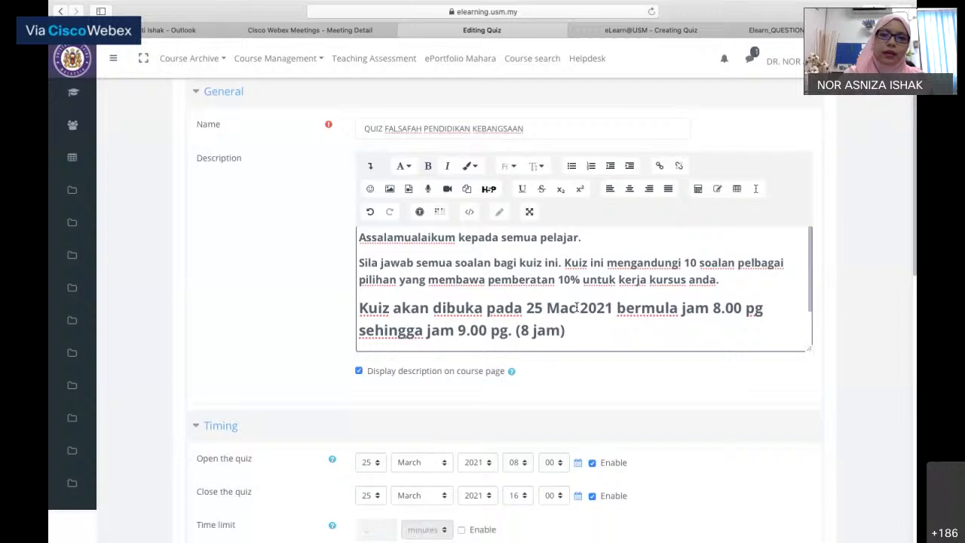
- Enable the time limit in the quiz's timing settings
scroll(577, 308, down, 2)
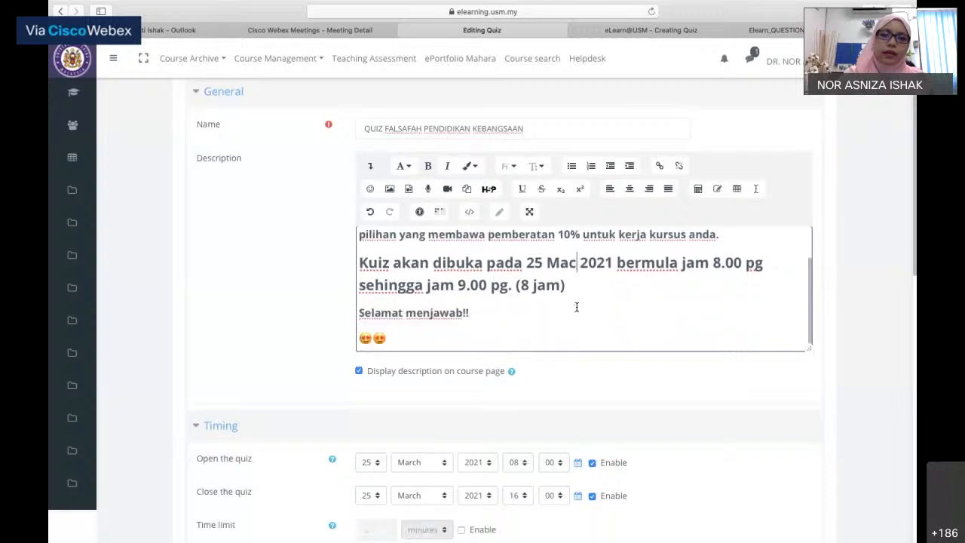
scroll(577, 307, down, 1)
scroll(576, 308, down, 1)
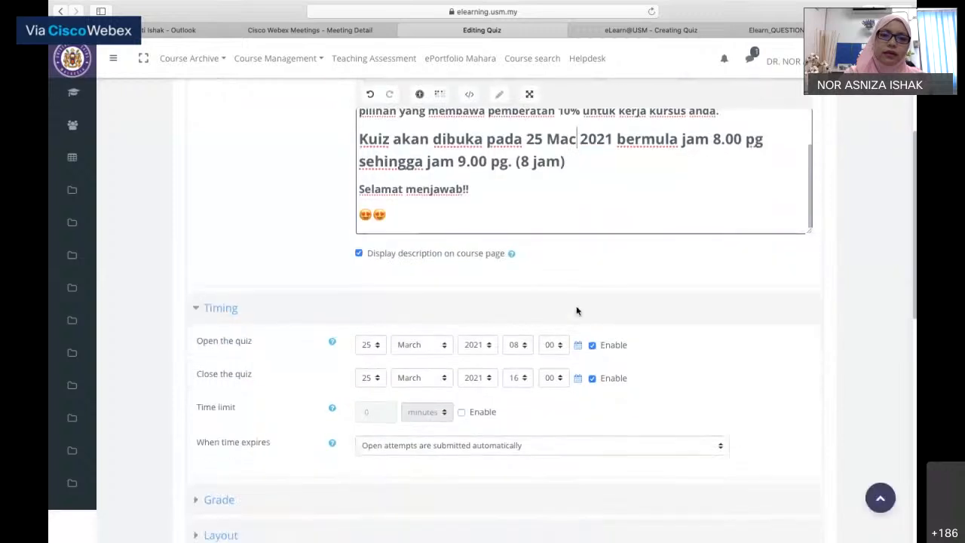
scroll(578, 311, down, 2)
scroll(577, 311, down, 3)
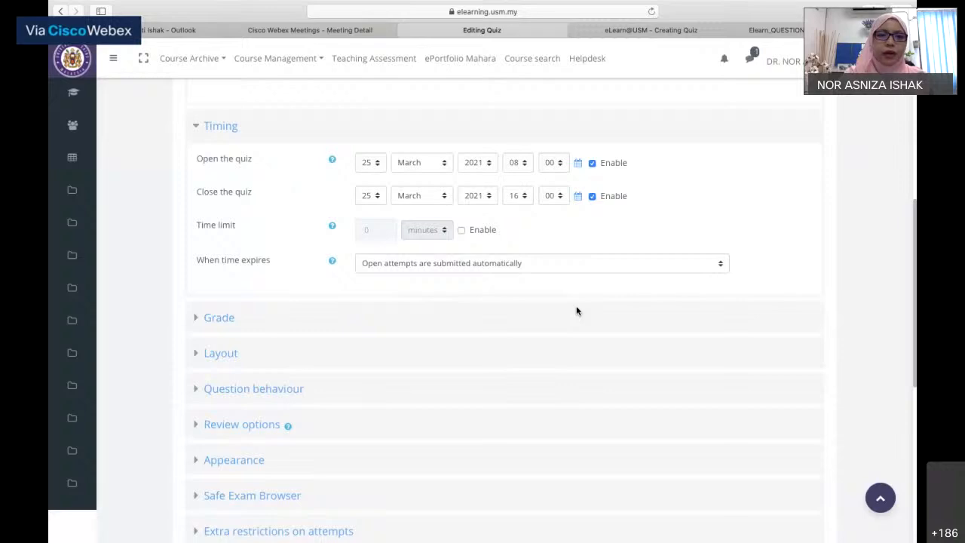
scroll(576, 310, down, 1)
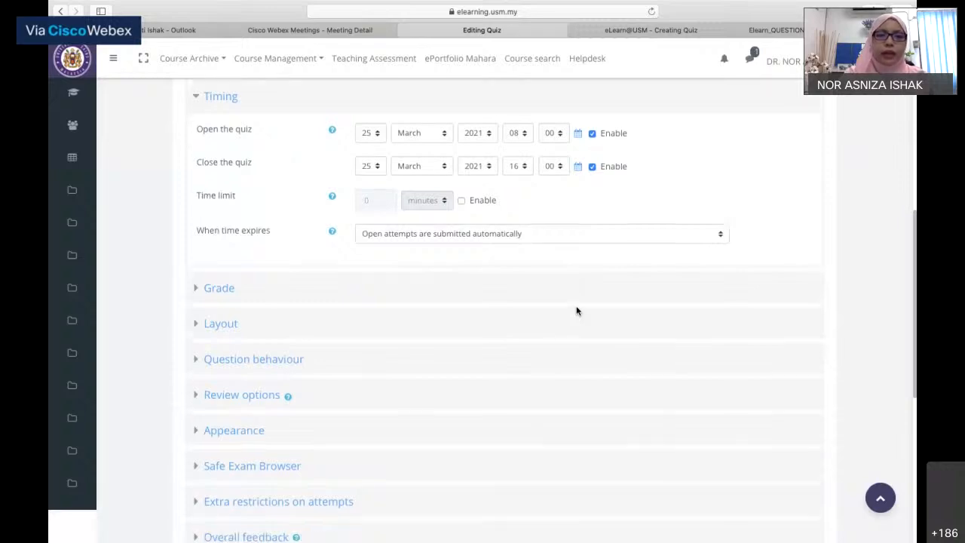
click(462, 202)
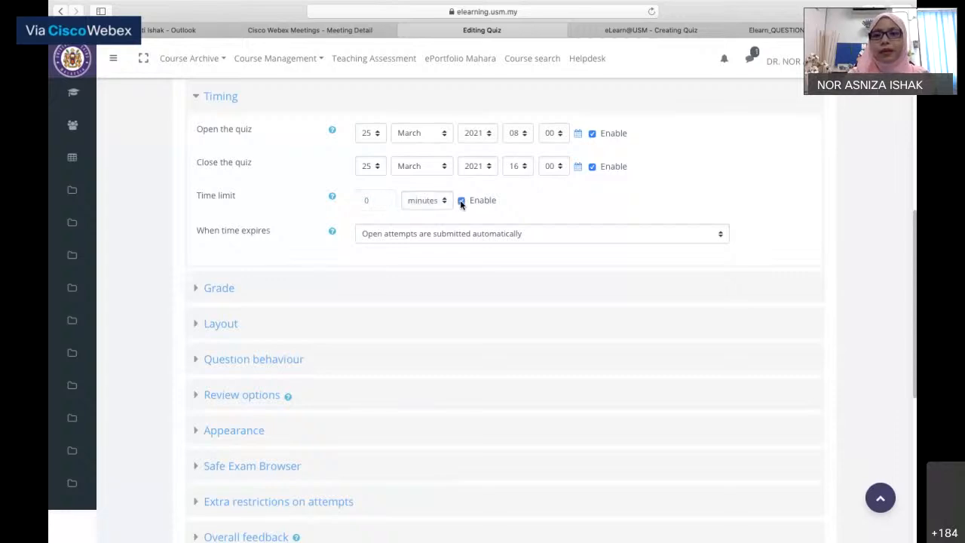
- Correct the closing time's abbreviation in the quiz description from "pg" to "ptg"
scroll(461, 203, up, 5)
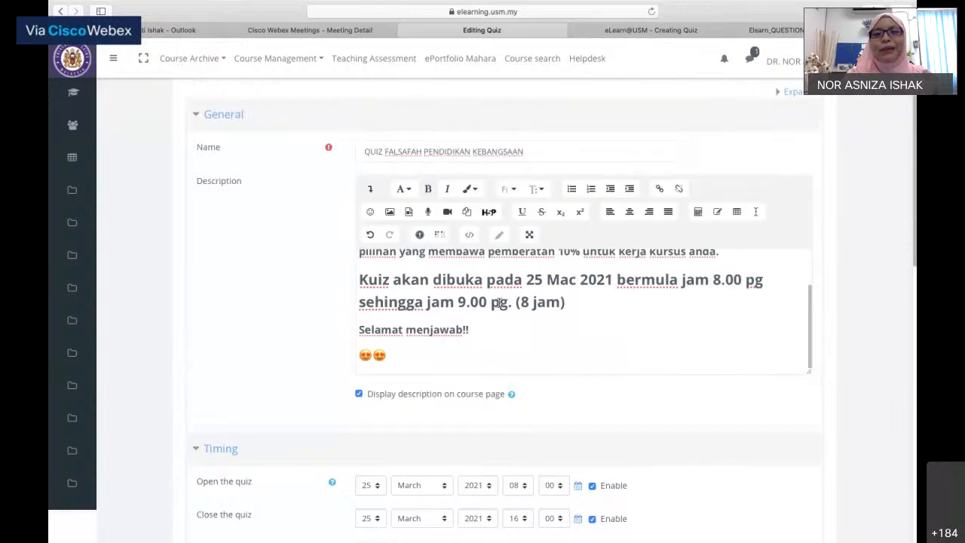
click(503, 302)
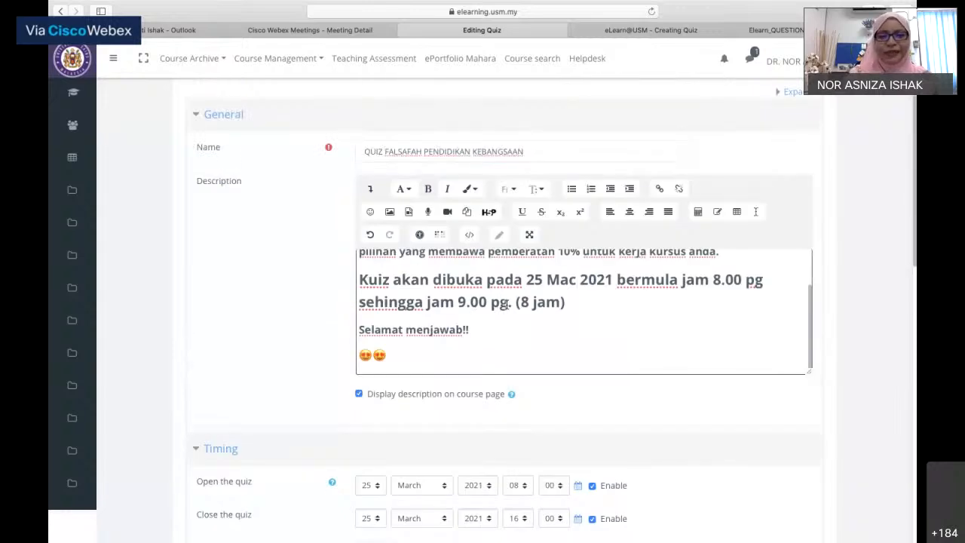
text(t)
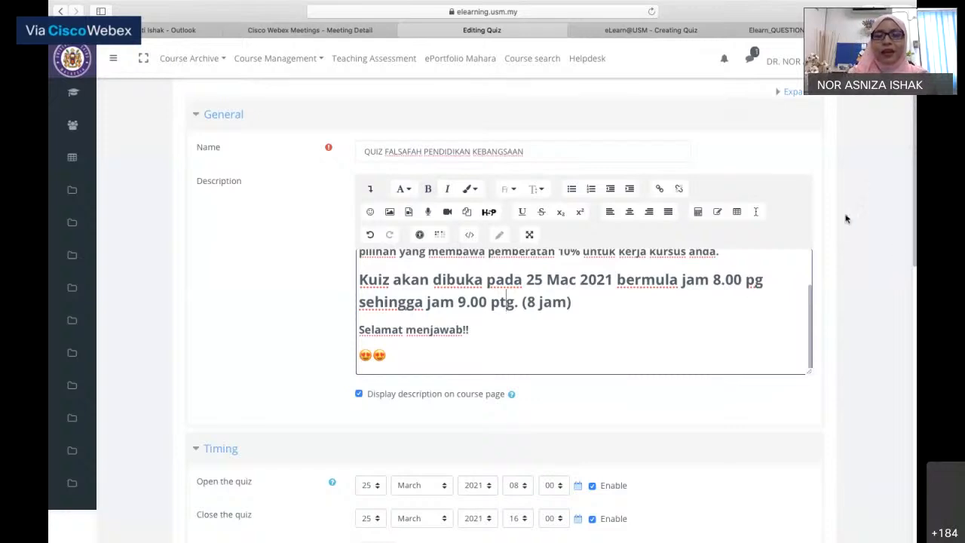
- Set the quiz's time limit to 60 minutes
scroll(628, 344, down, 2)
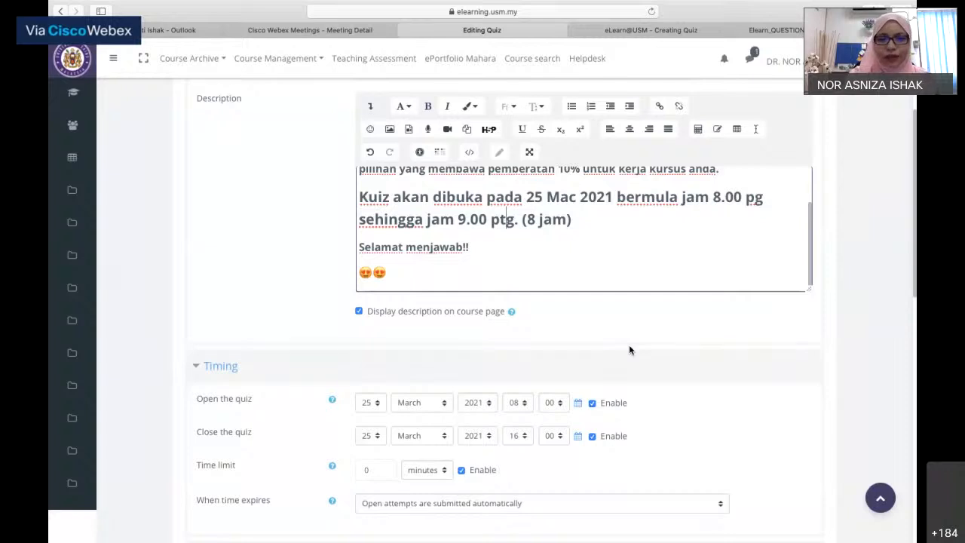
scroll(628, 349, down, 2)
scroll(629, 350, down, 1)
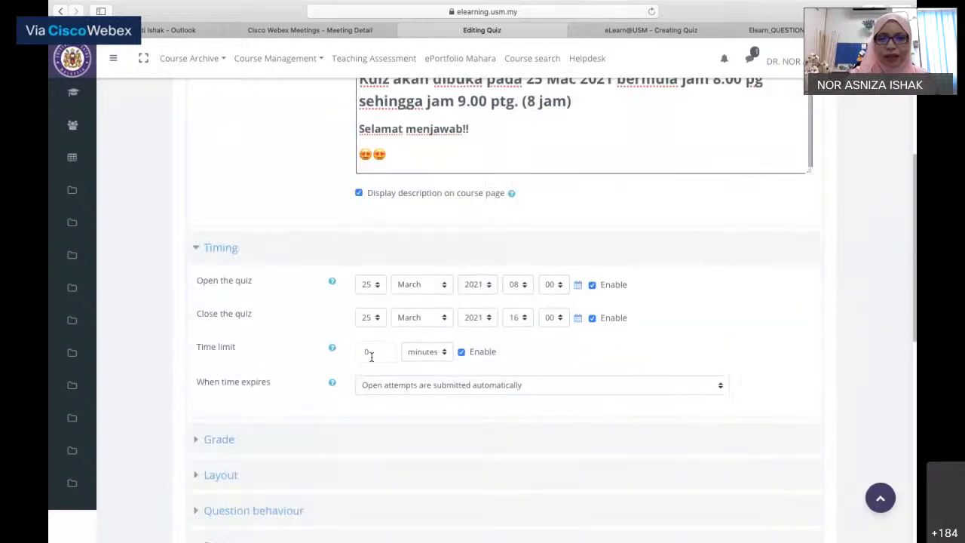
click(370, 352)
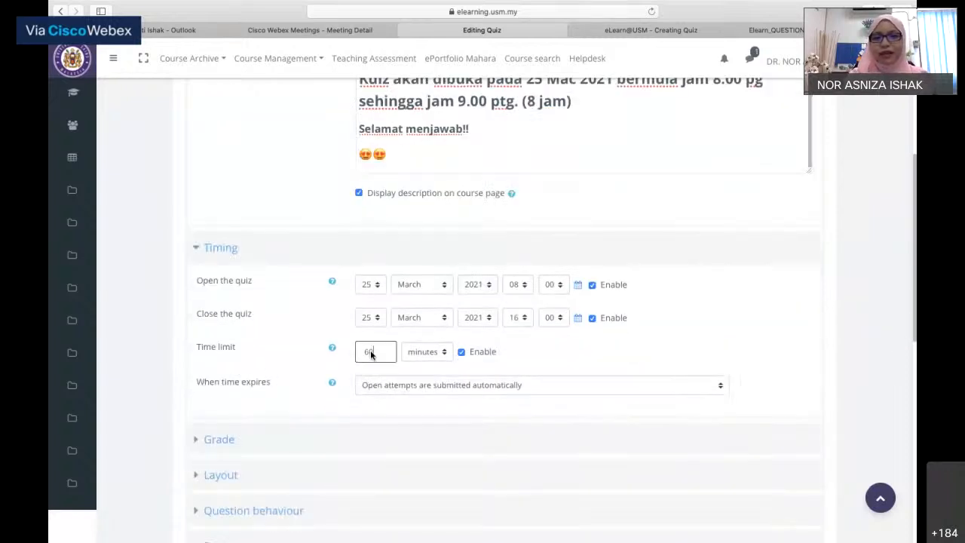
click(635, 353)
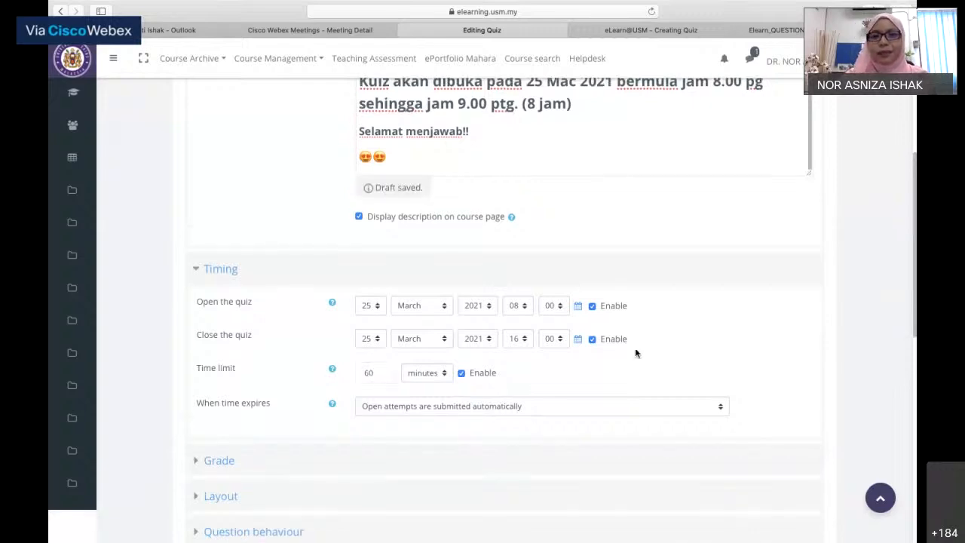
- Change the closing hour in the quiz description so it reads "sehingga jam 4.00 ptg"
scroll(497, 113, up, 1)
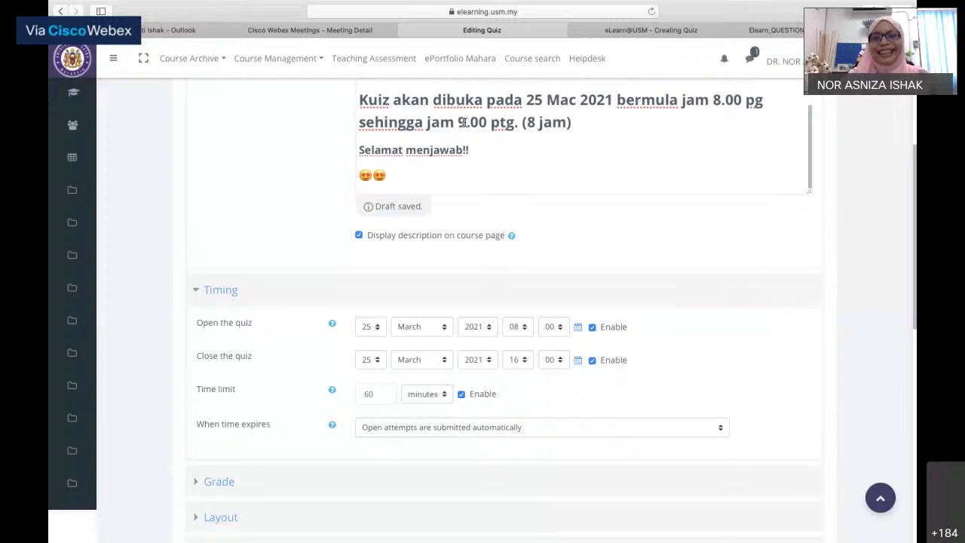
click(462, 122)
key(BackSpace)
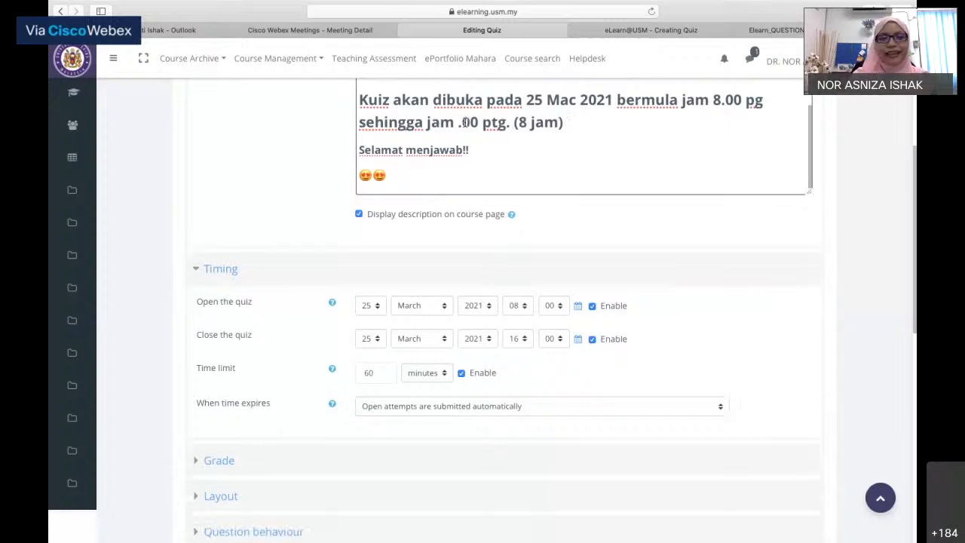
text(4)
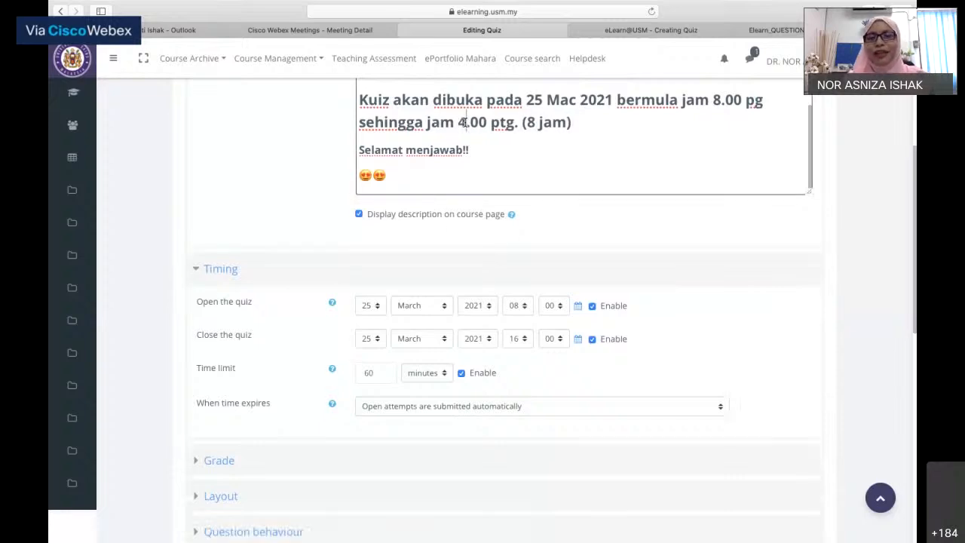
- Set the day of the quiz's closing date to 31
scroll(553, 233, down, 1)
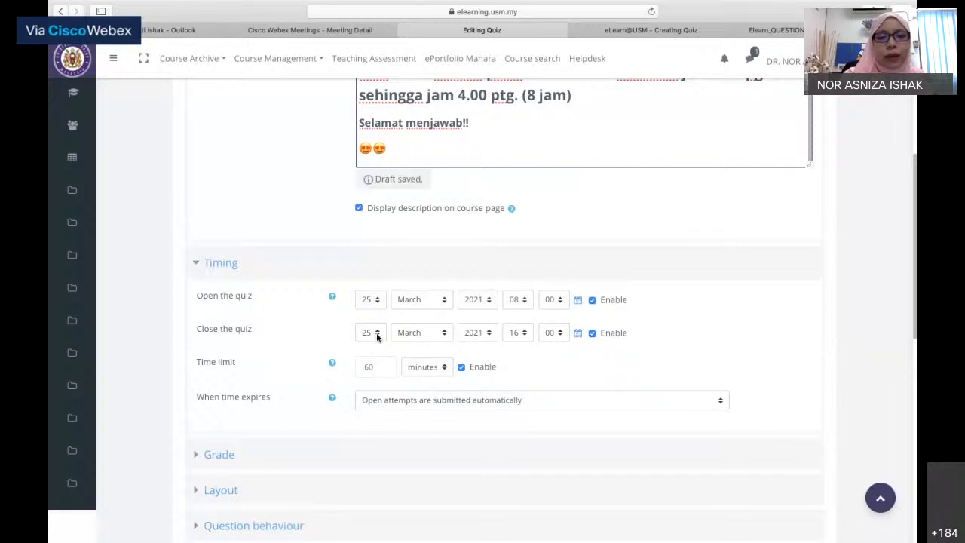
click(370, 332)
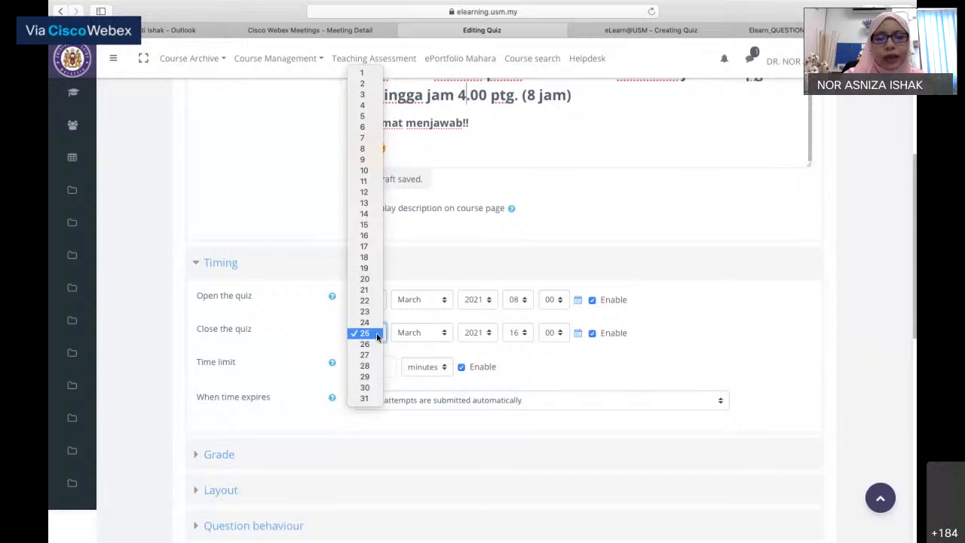
click(364, 398)
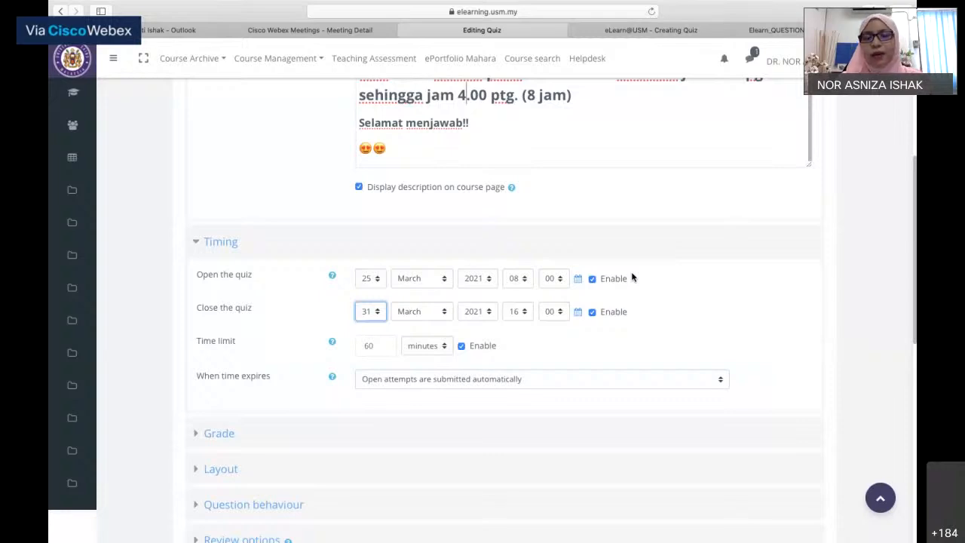
- Examine the available options for what happens to attempts when the quiz time expires
scroll(632, 277, down, 2)
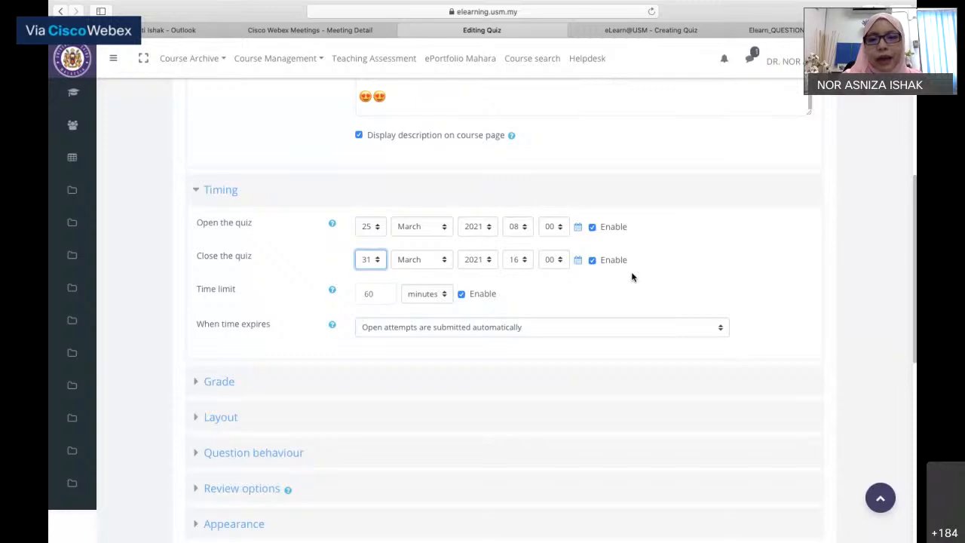
click(721, 335)
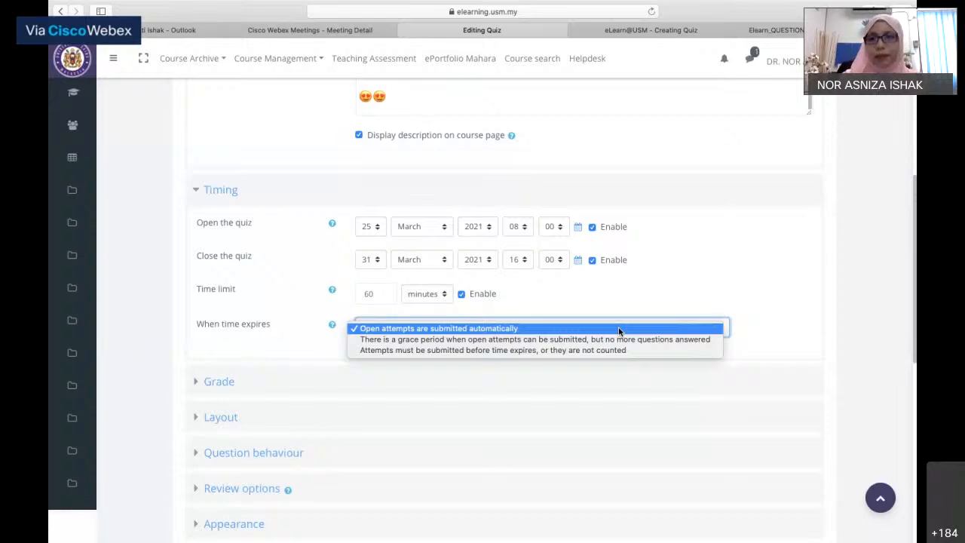
click(623, 376)
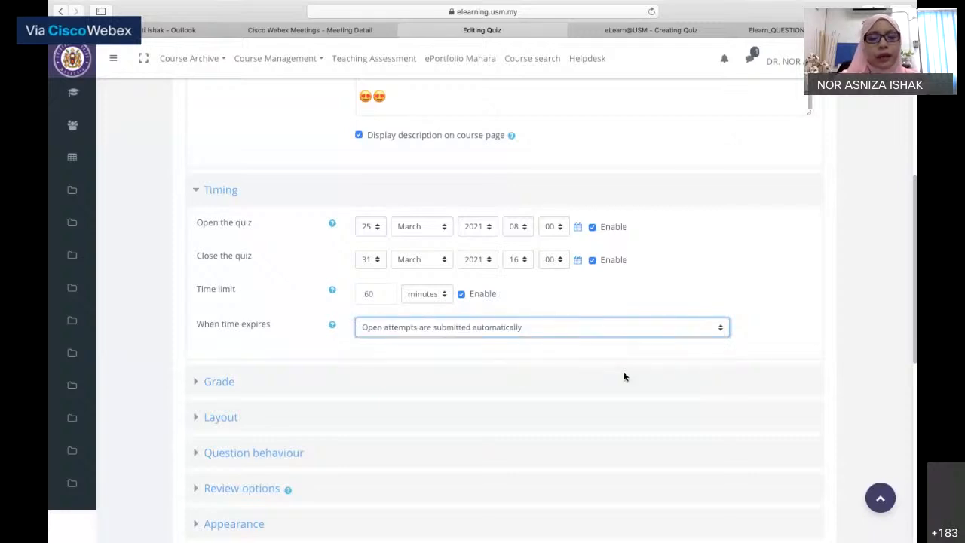
- Expand the quiz's grade settings, keep the grade category Uncategorised and set the grade to pass to 50
scroll(624, 376, down, 2)
scroll(623, 376, down, 1)
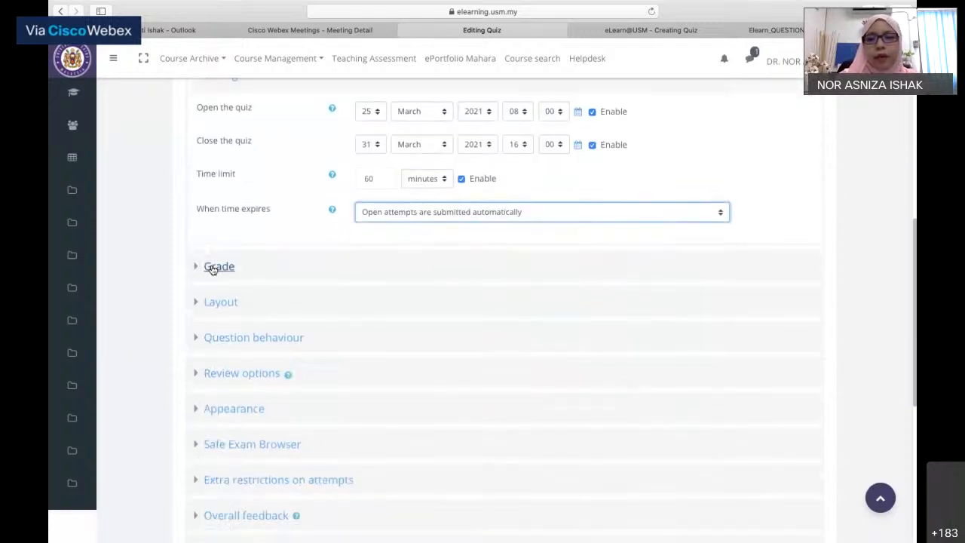
click(212, 270)
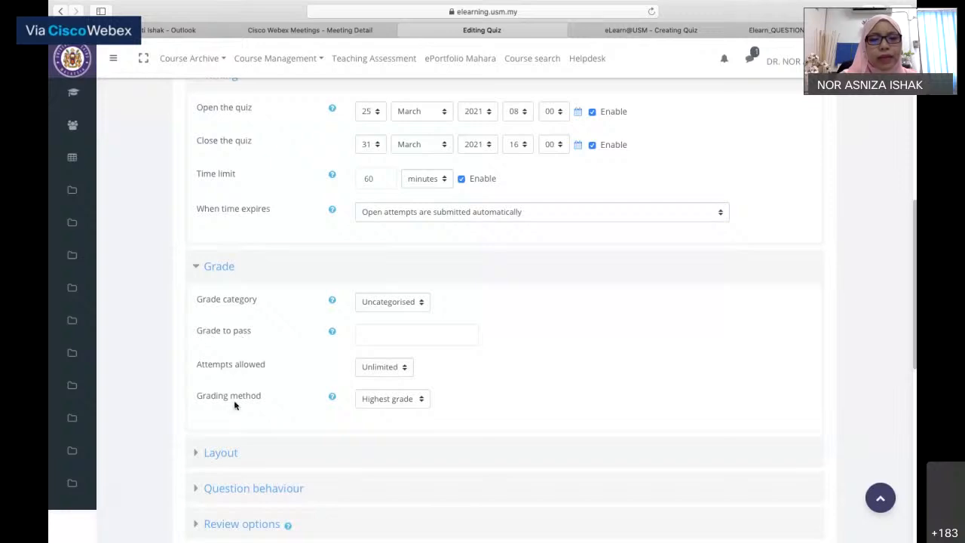
click(423, 305)
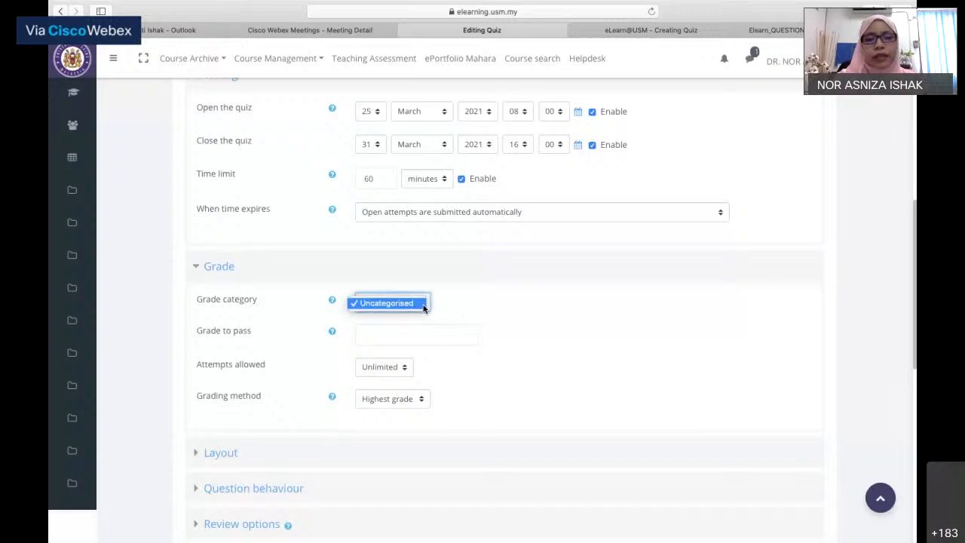
click(407, 303)
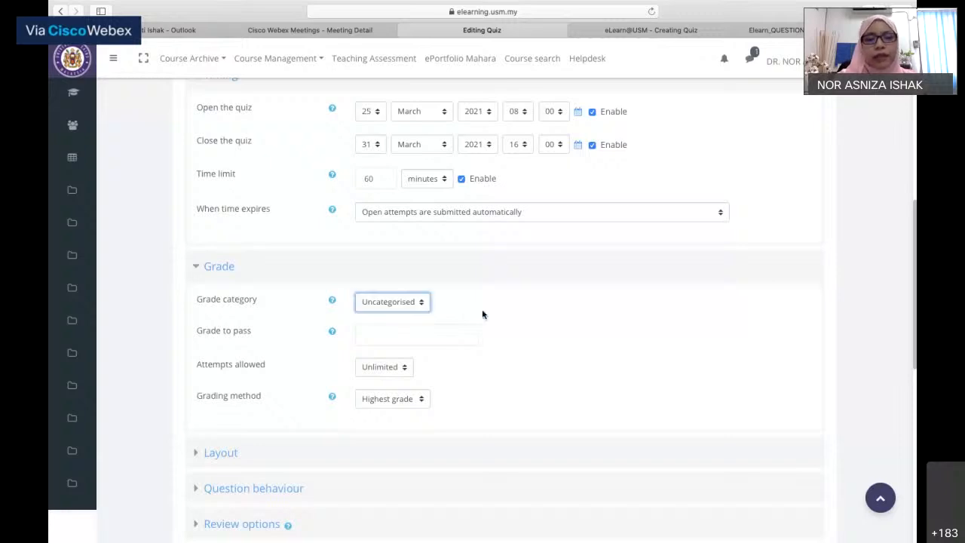
click(418, 337)
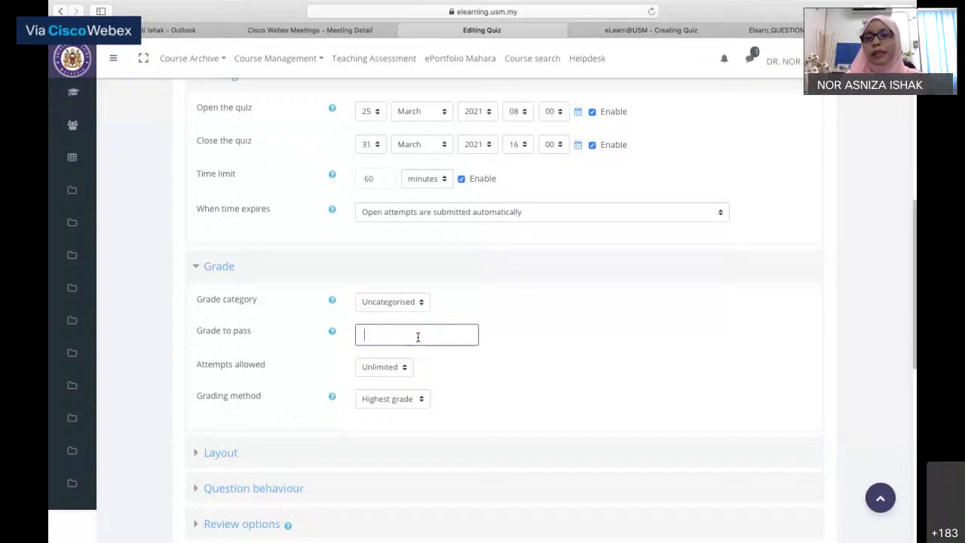
text(50)
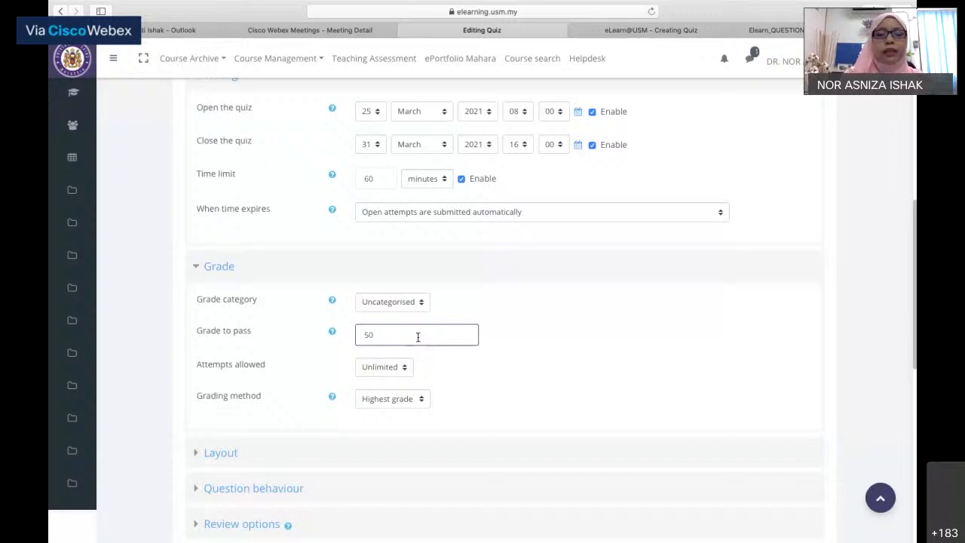
click(558, 382)
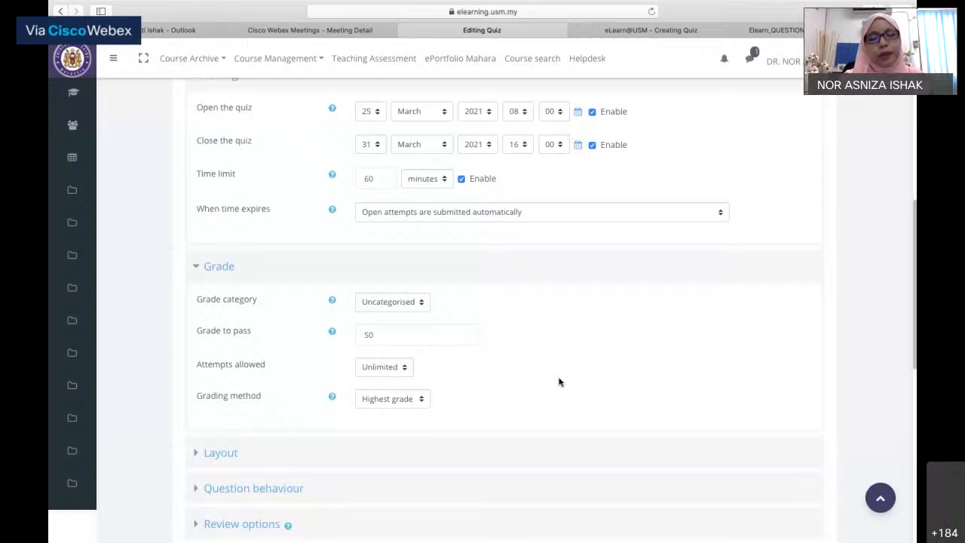
- Set the quiz's allowed attempts to 2 and its grading method to Average grade
scroll(559, 381, down, 1)
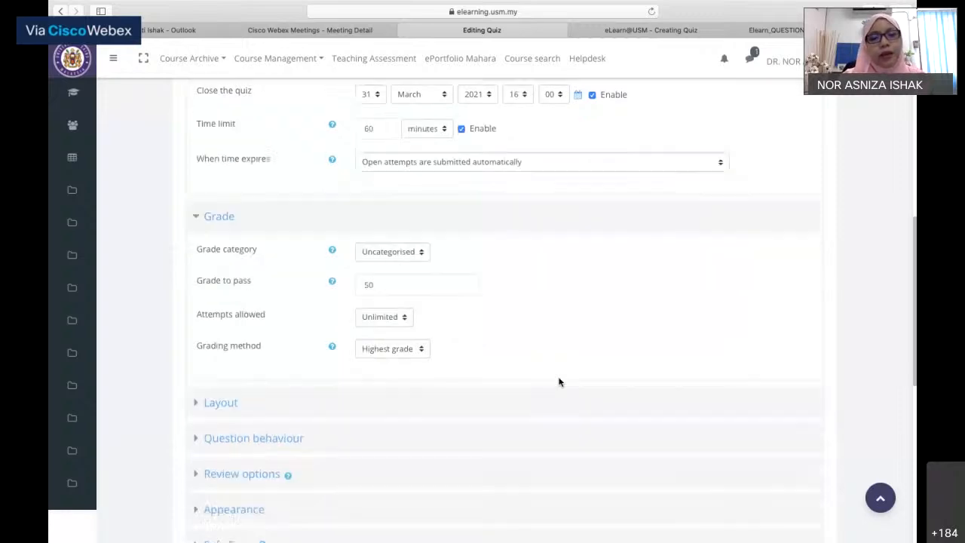
click(405, 318)
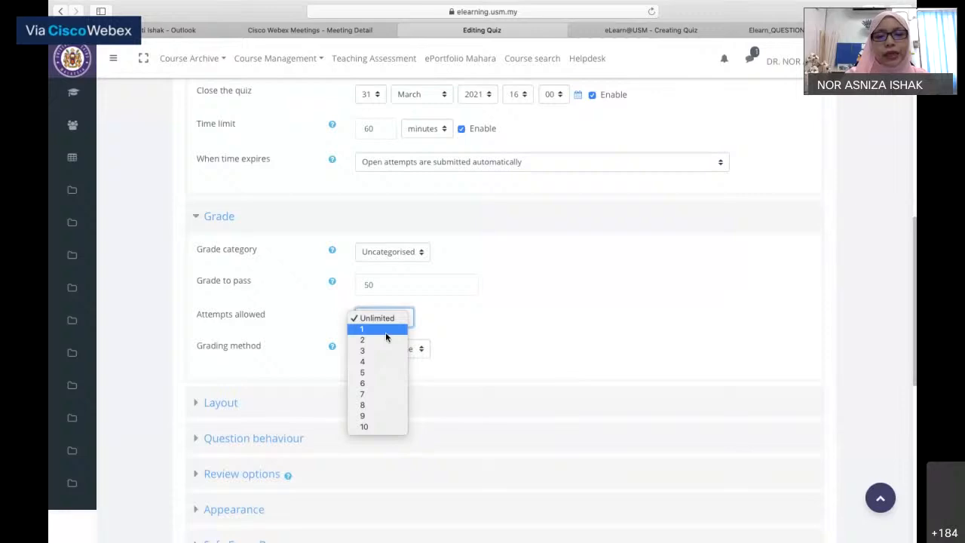
click(386, 343)
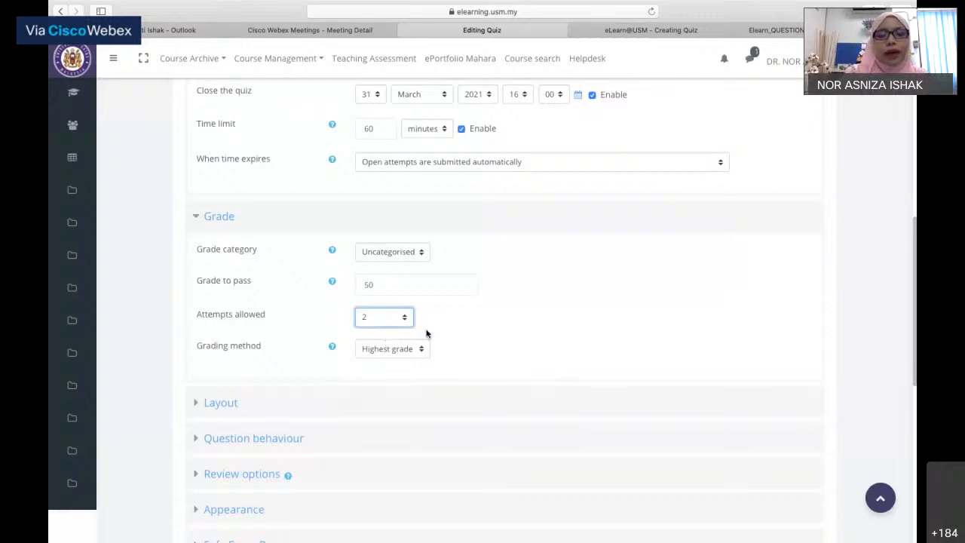
click(420, 351)
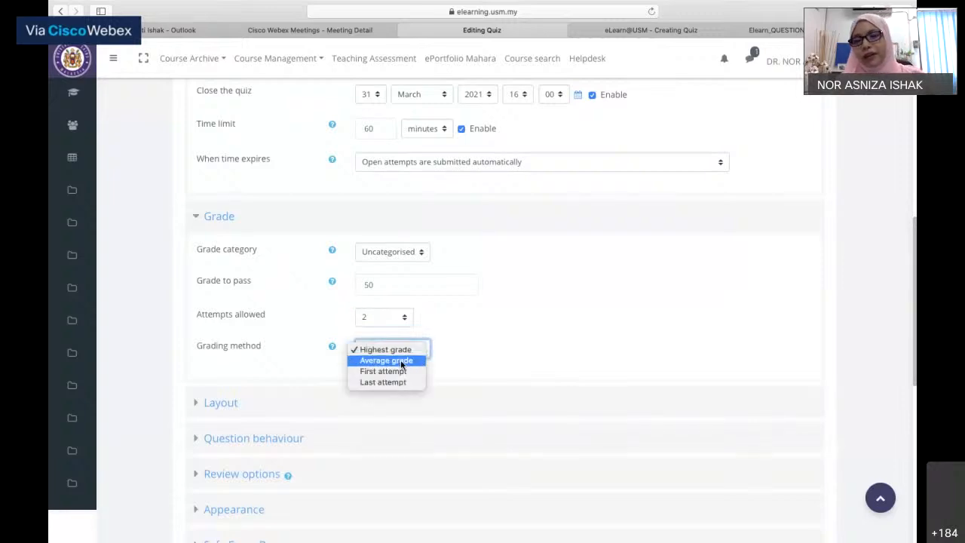
click(400, 360)
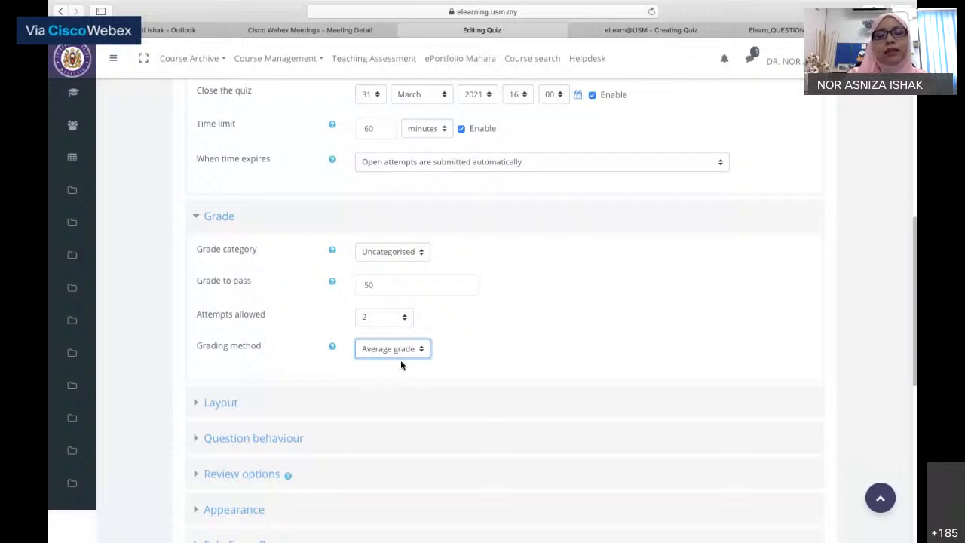
- Review the available choices for allowed attempts and grading method without changing either setting
scroll(400, 364, down, 3)
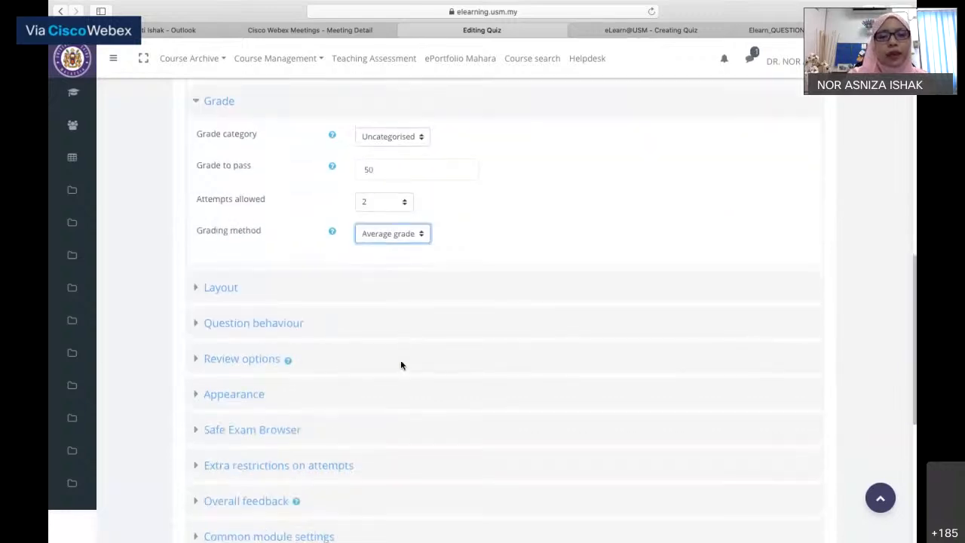
scroll(400, 364, down, 1)
click(401, 181)
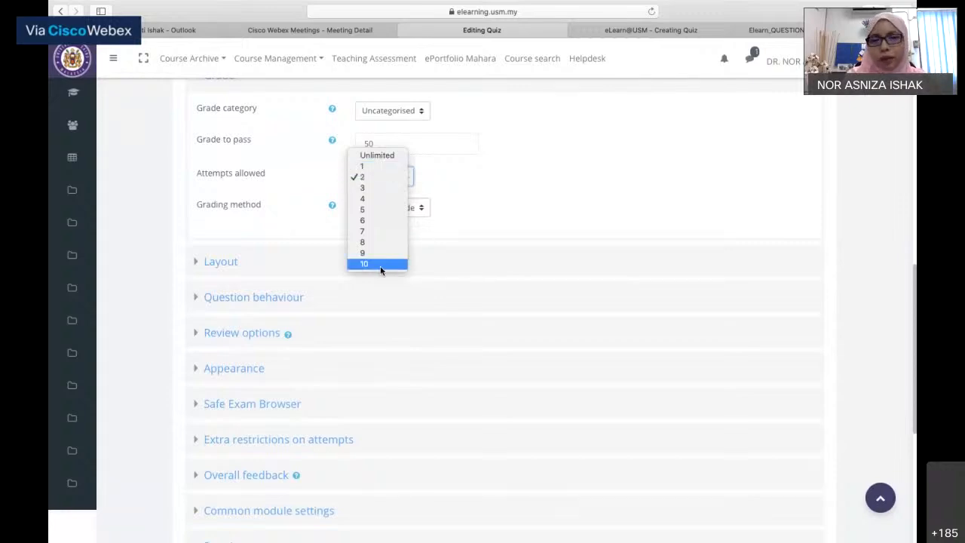
click(457, 193)
click(420, 210)
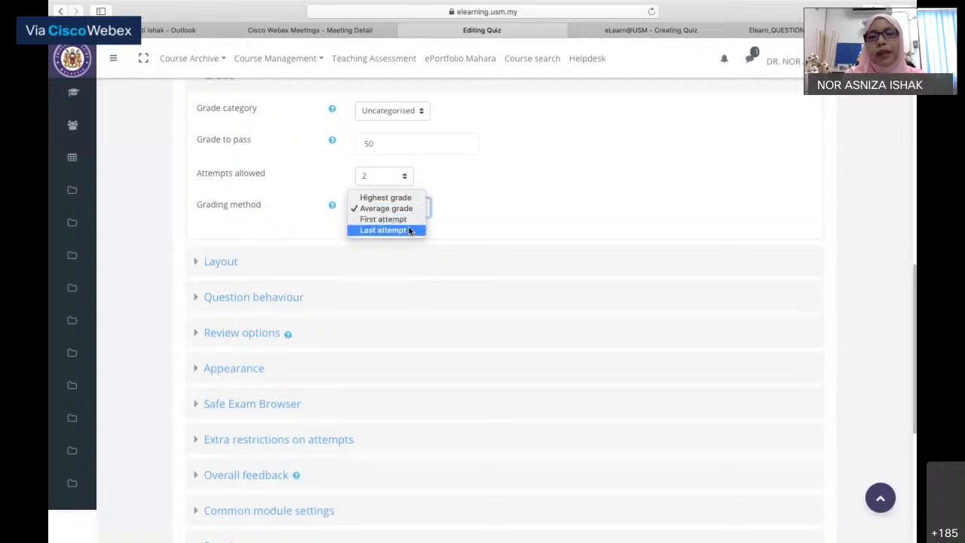
click(460, 218)
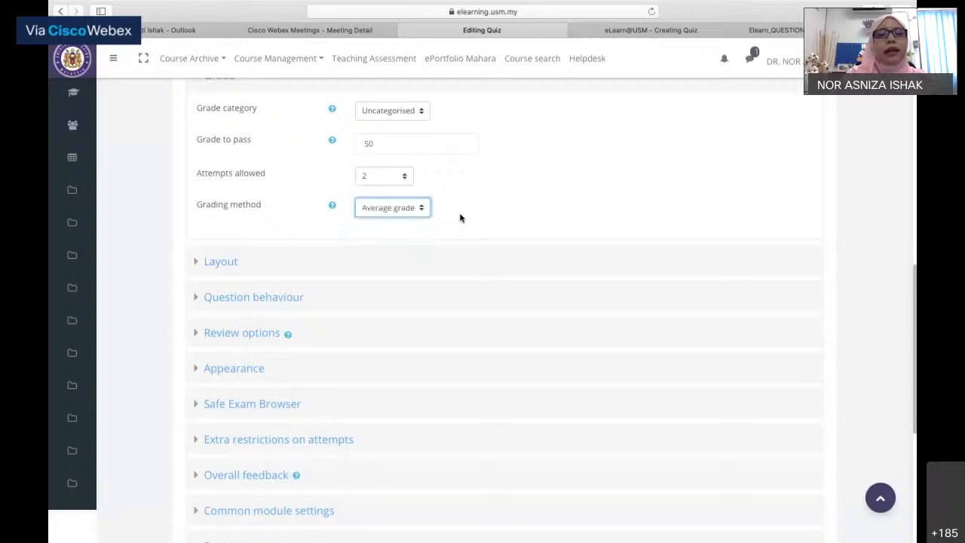
- Expand all the quiz's layout settings, keeping a new page for every question and the Free navigation method
scroll(460, 218, down, 2)
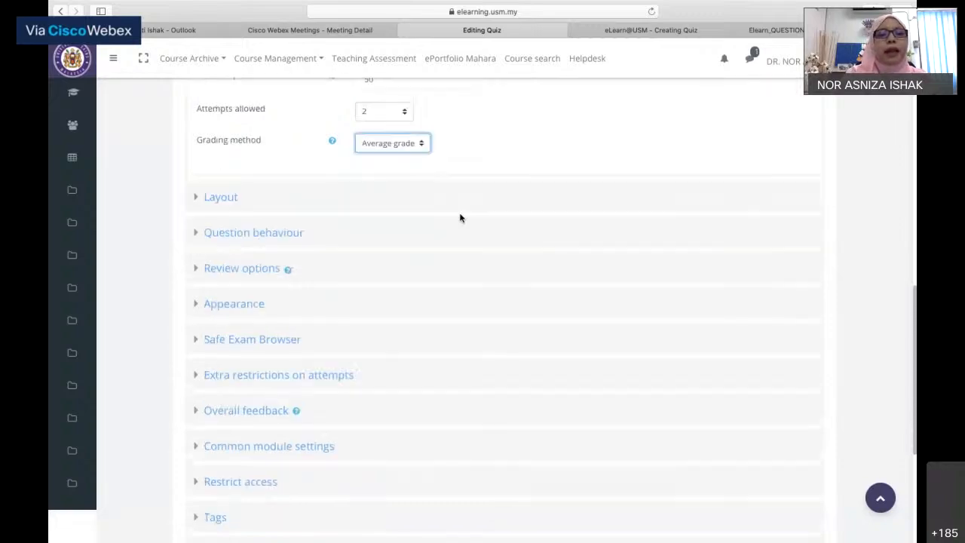
click(220, 198)
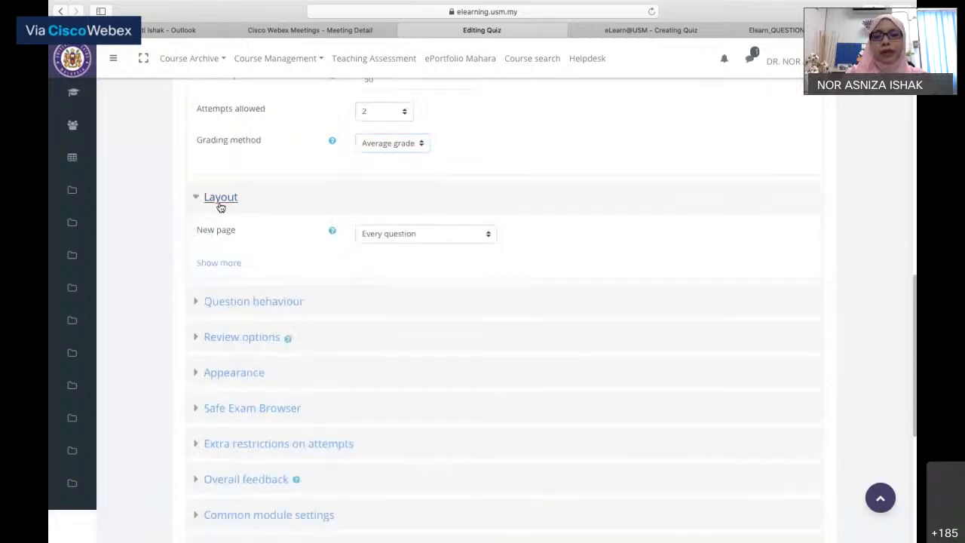
click(487, 236)
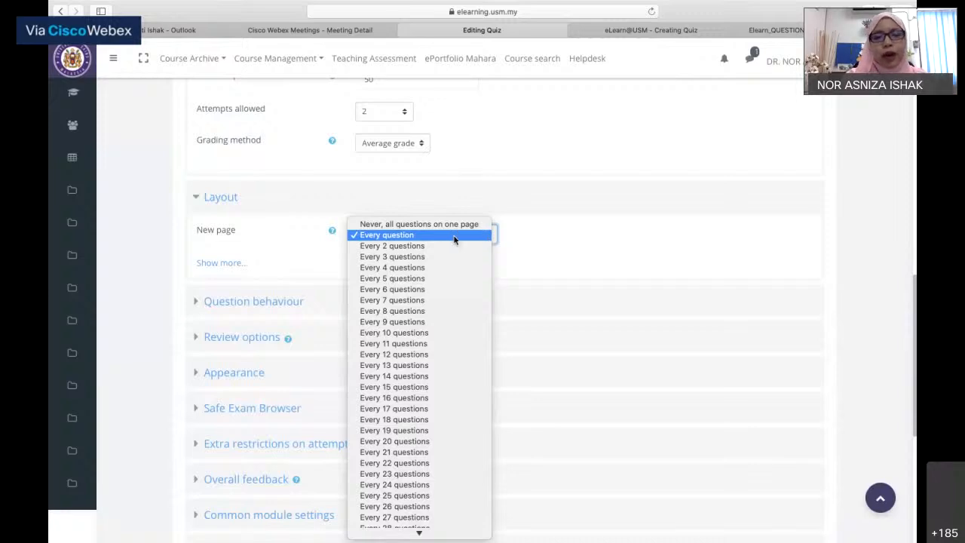
click(453, 240)
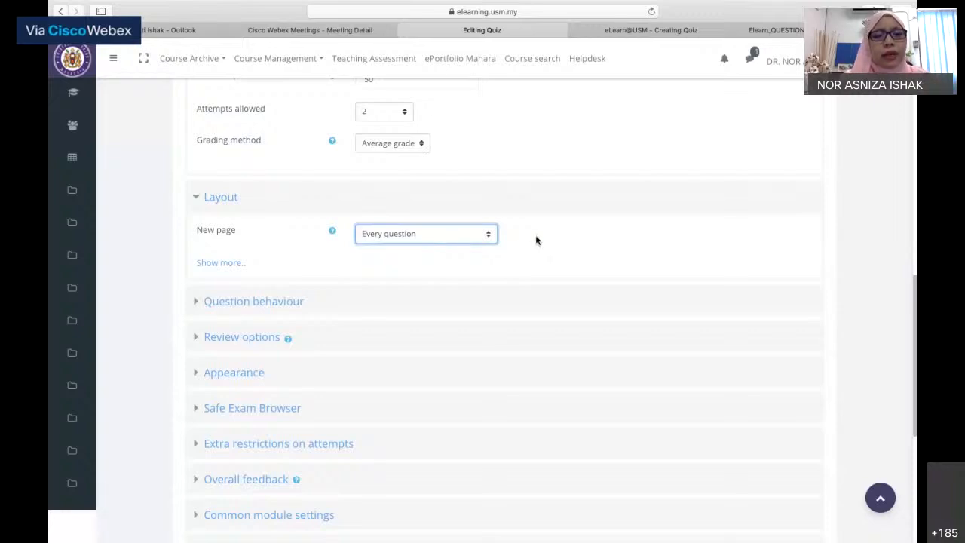
scroll(536, 240, down, 2)
click(229, 208)
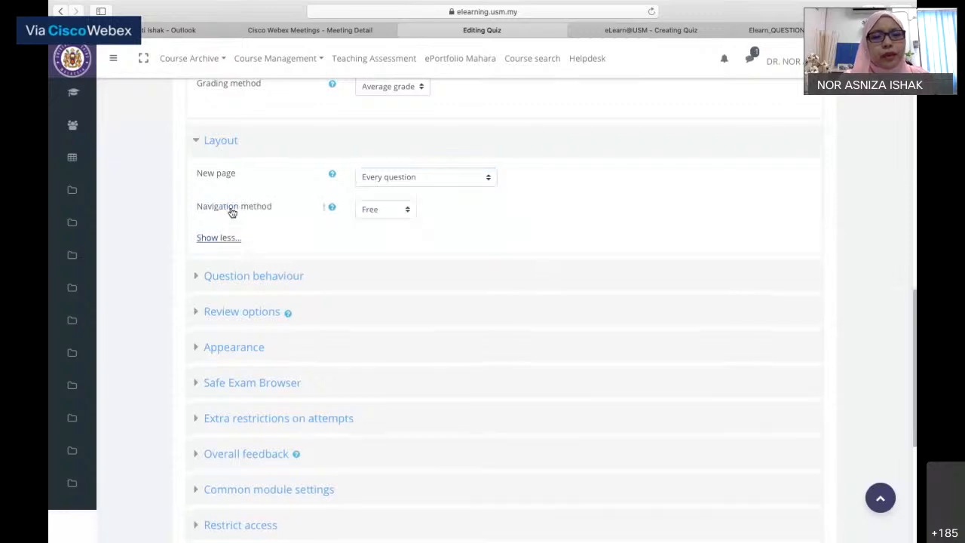
click(411, 211)
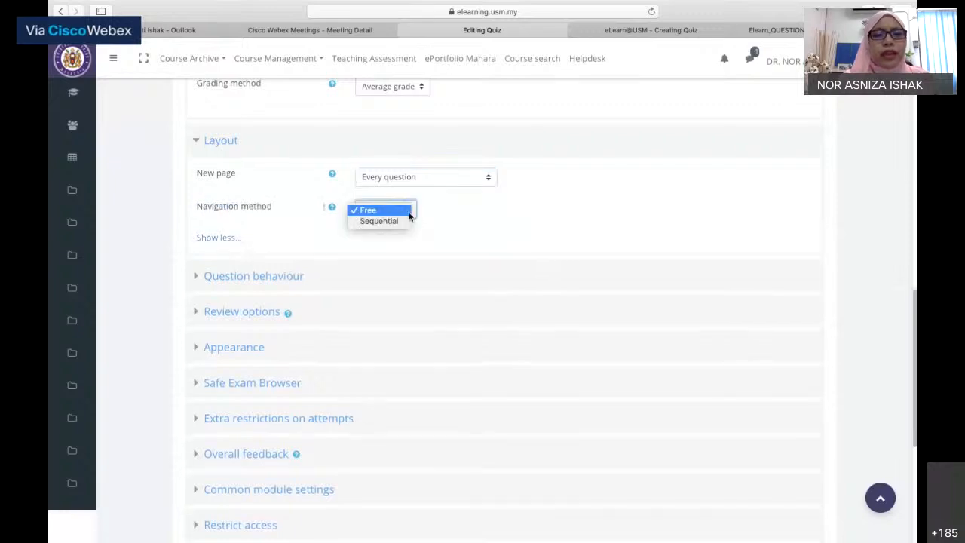
click(447, 227)
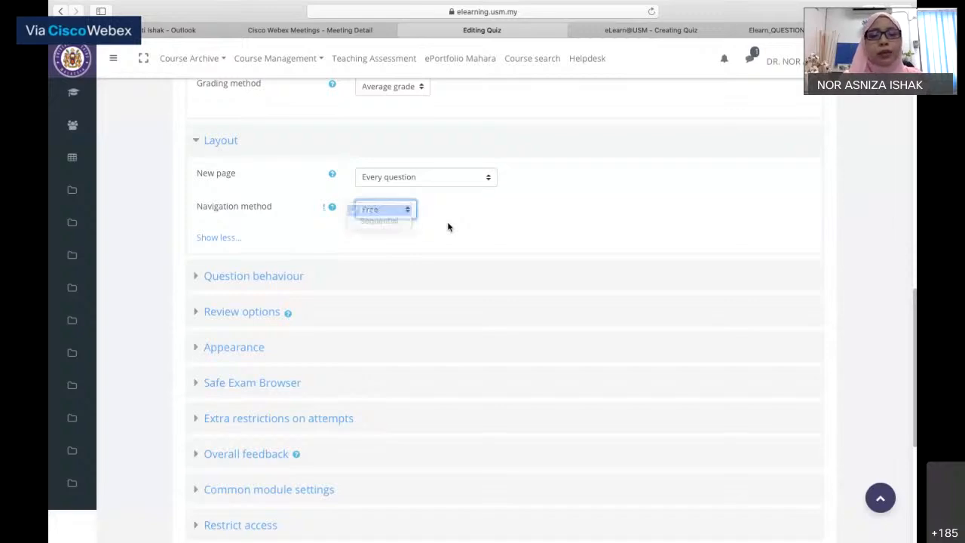
- Expand the question behaviour settings and set shuffling within questions to No
scroll(448, 227, down, 2)
scroll(448, 227, down, 1)
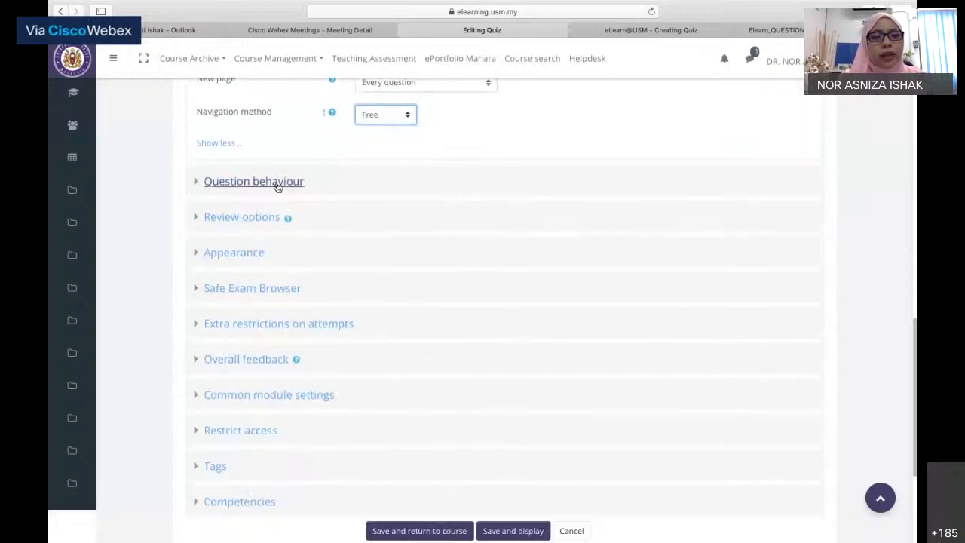
click(276, 186)
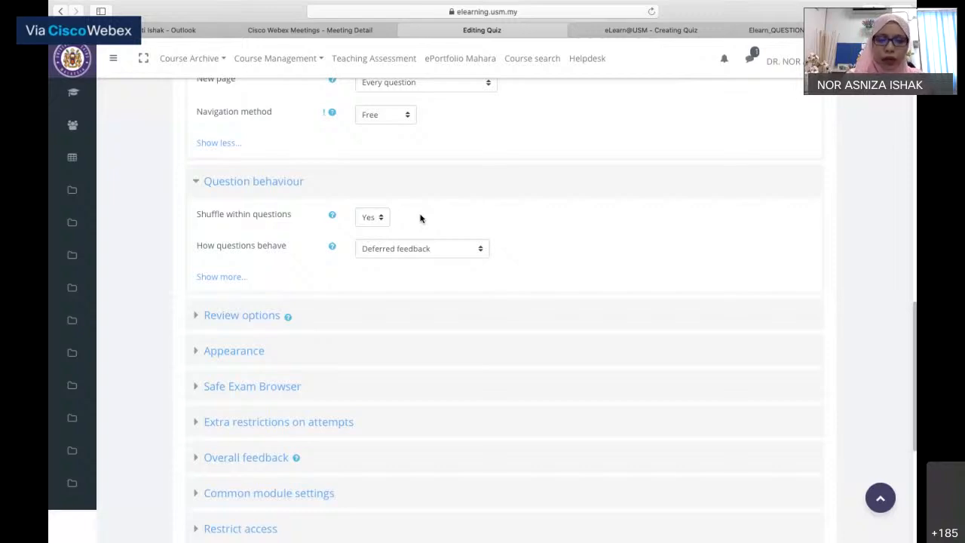
click(380, 219)
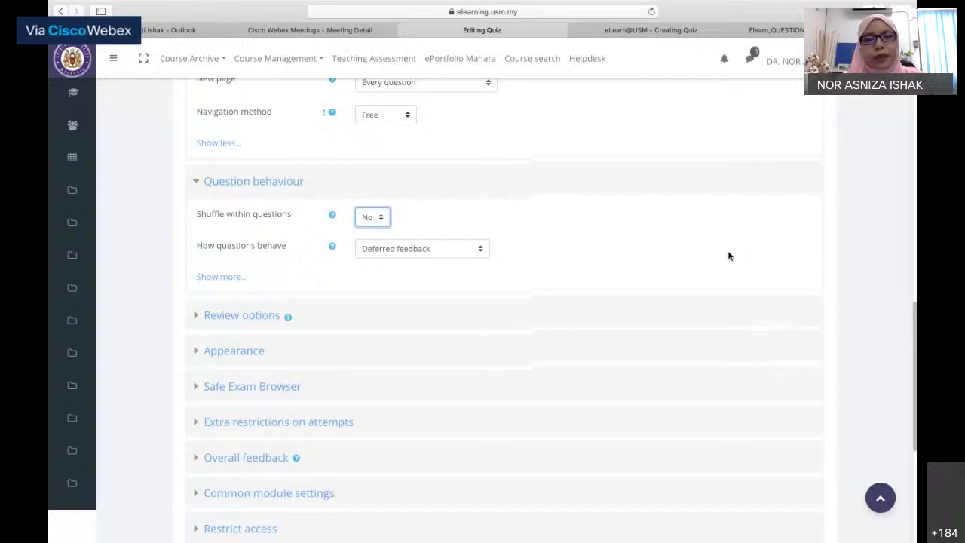
- Expand the review options and examine what students can see during and after their attempts
scroll(728, 256, down, 3)
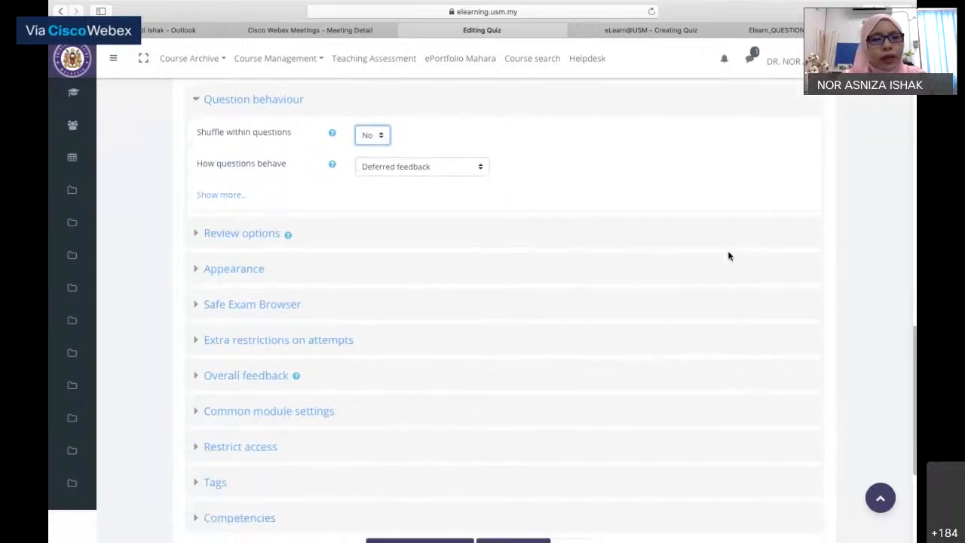
scroll(728, 256, down, 1)
scroll(728, 256, down, 1)
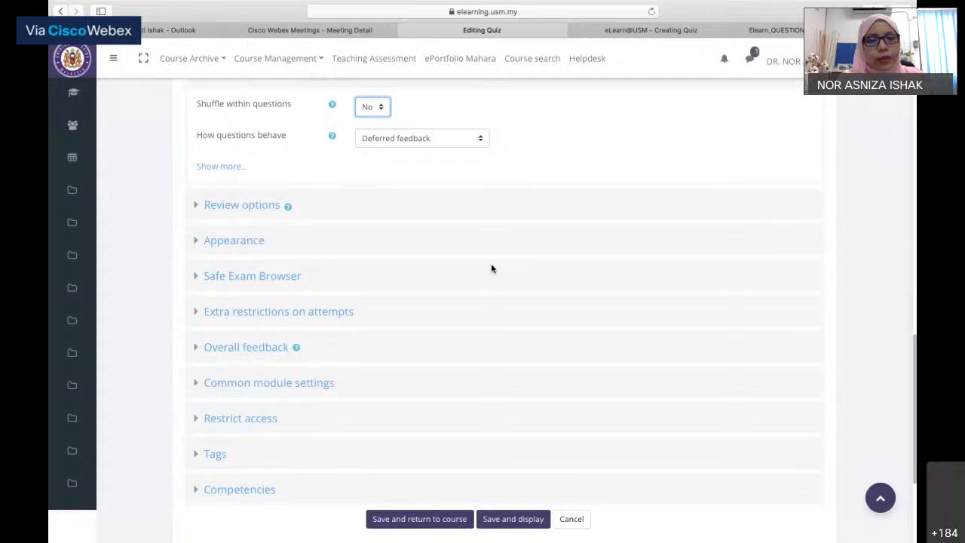
click(270, 208)
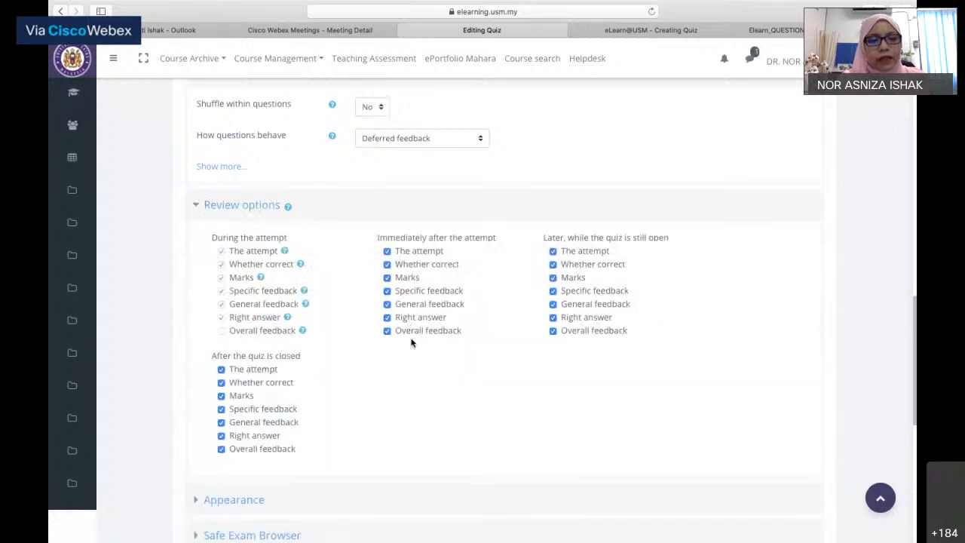
- Expand the appearance settings and examine the user picture and grade decimal place options
scroll(412, 340, down, 5)
click(235, 330)
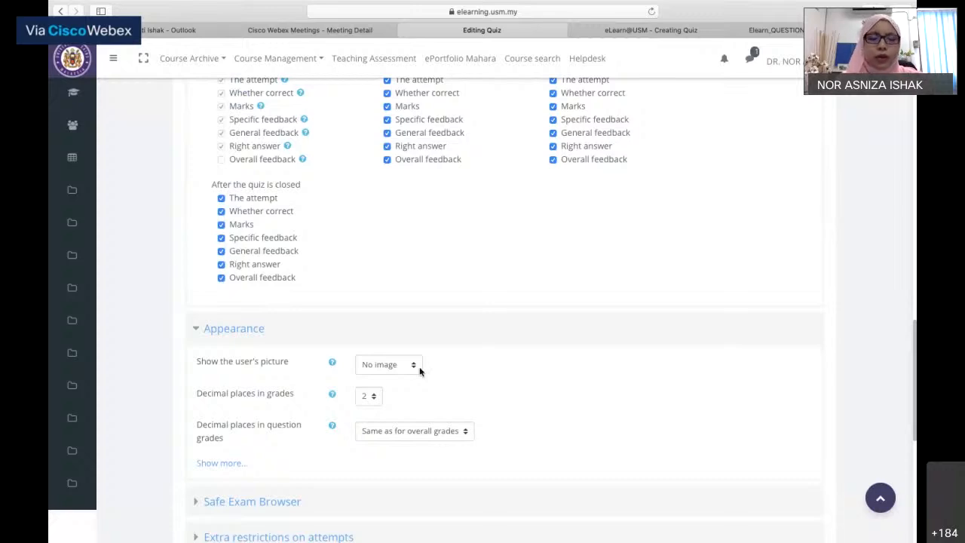
scroll(420, 369, down, 1)
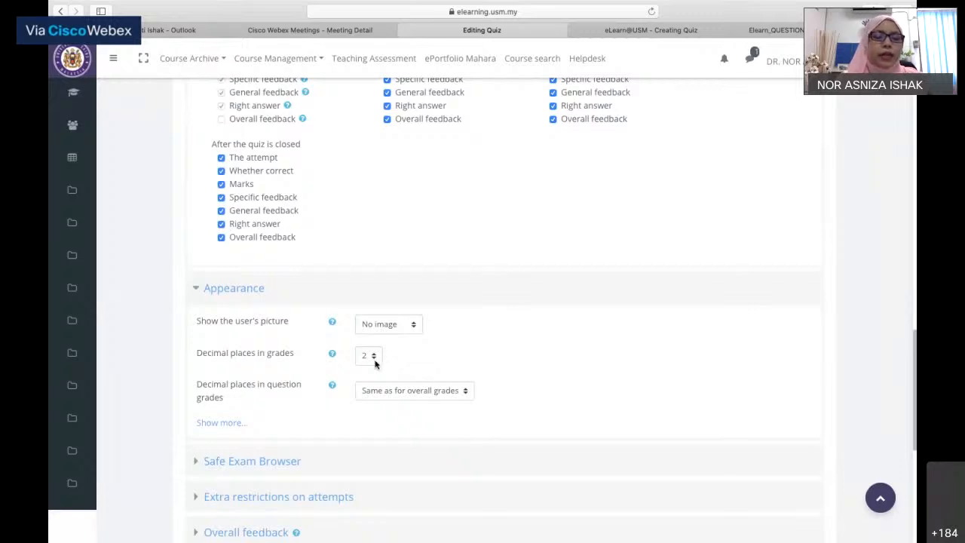
scroll(374, 364, down, 1)
scroll(374, 364, down, 2)
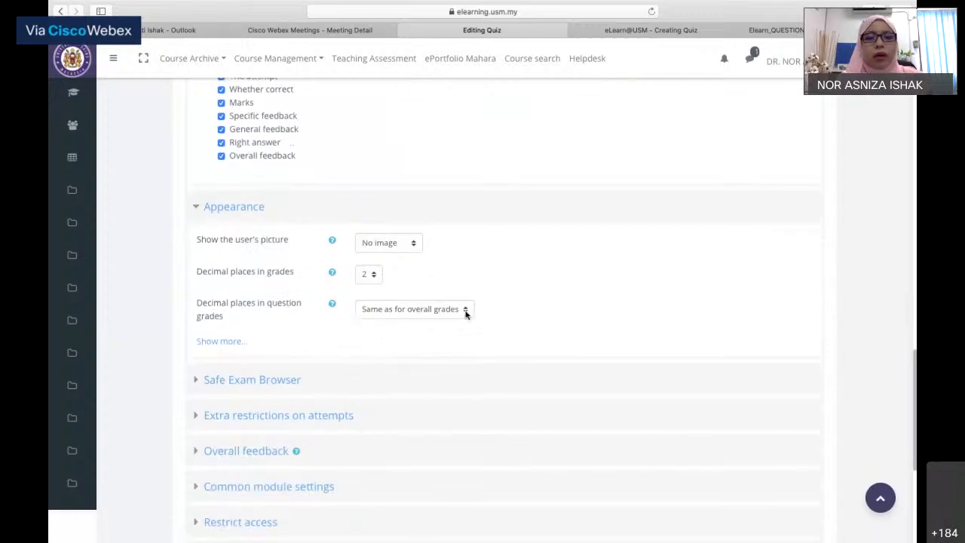
- Expand the Safe Exam Browser settings and the extra restrictions on attempts, including the additional restriction options
scroll(465, 314, down, 4)
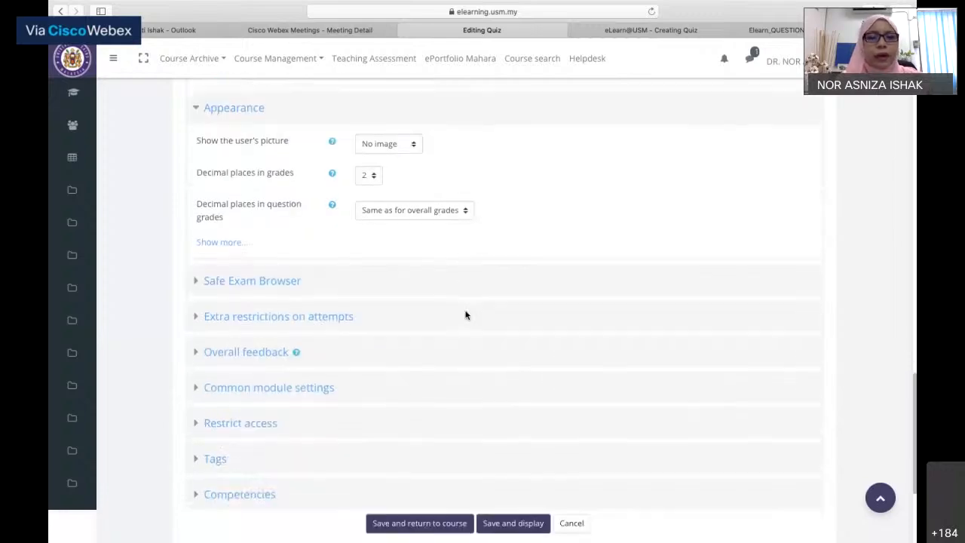
click(281, 281)
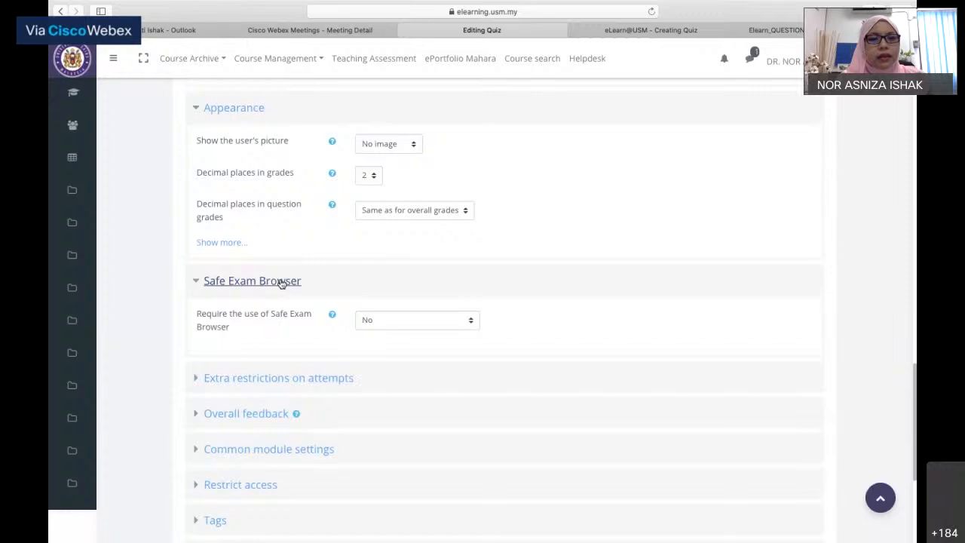
scroll(280, 283, down, 3)
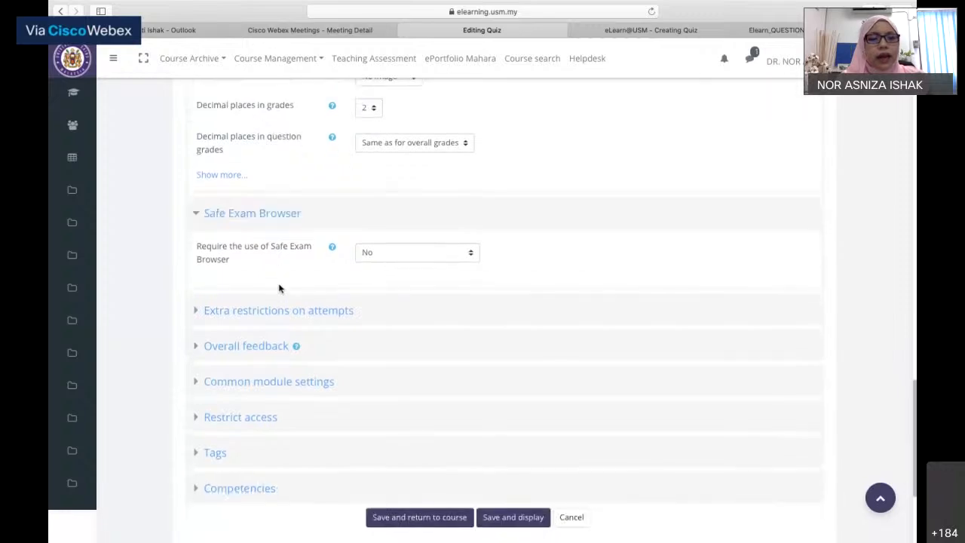
scroll(279, 288, down, 1)
click(278, 283)
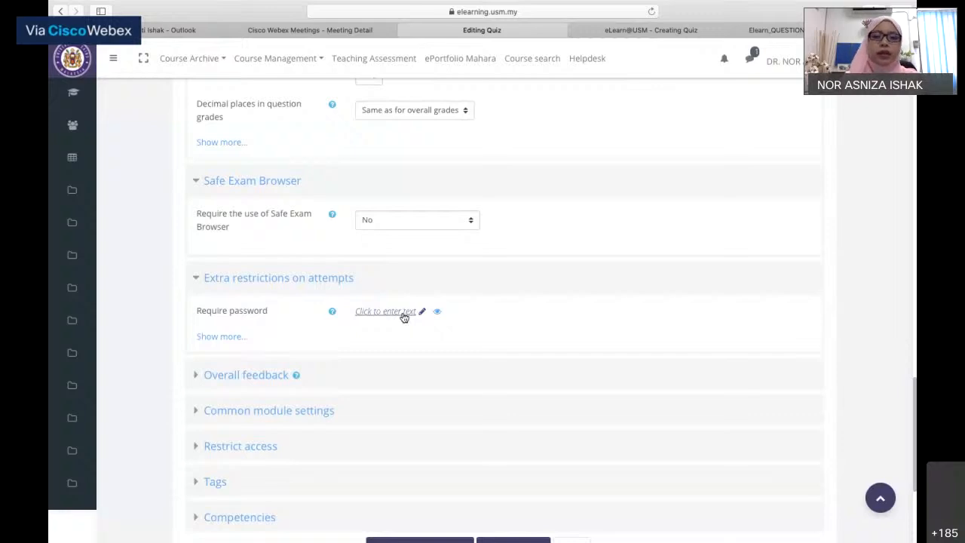
click(210, 337)
- Read the help on requiring a password and on the enforced delay between the first and second attempts
click(331, 311)
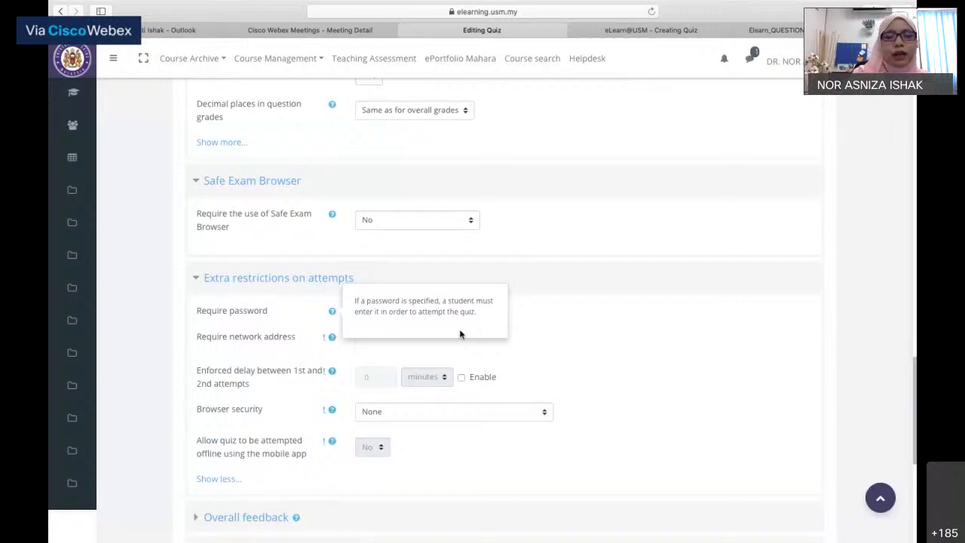
scroll(578, 364, down, 1)
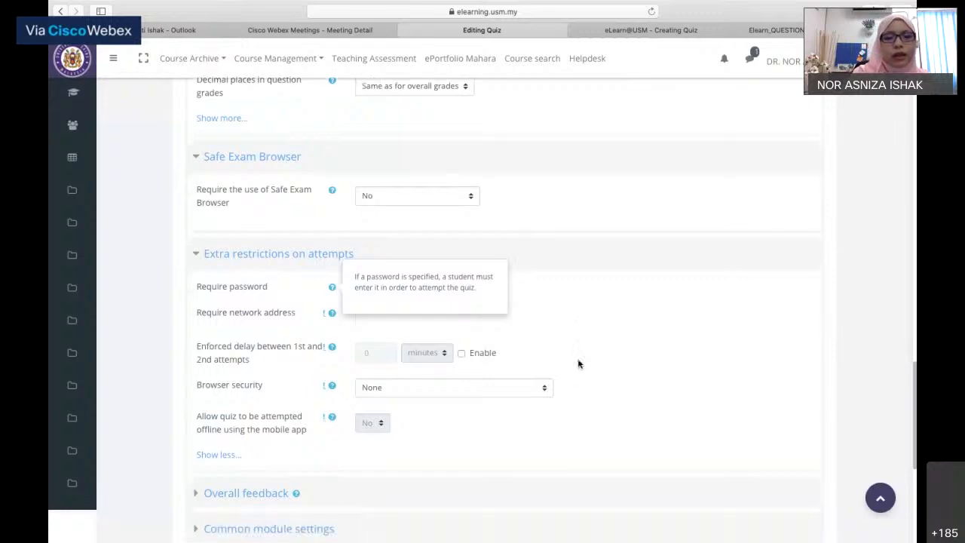
scroll(578, 363, down, 1)
click(578, 364)
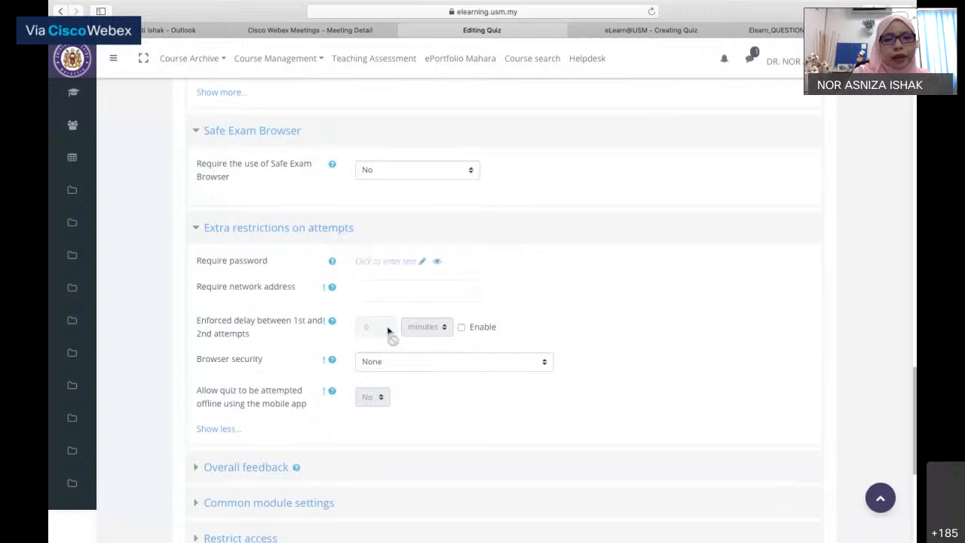
click(332, 322)
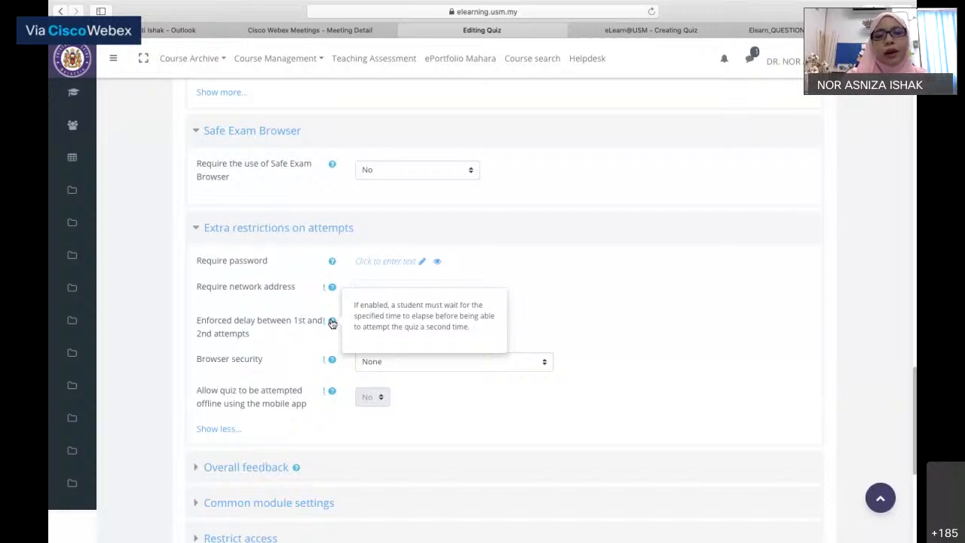
click(624, 308)
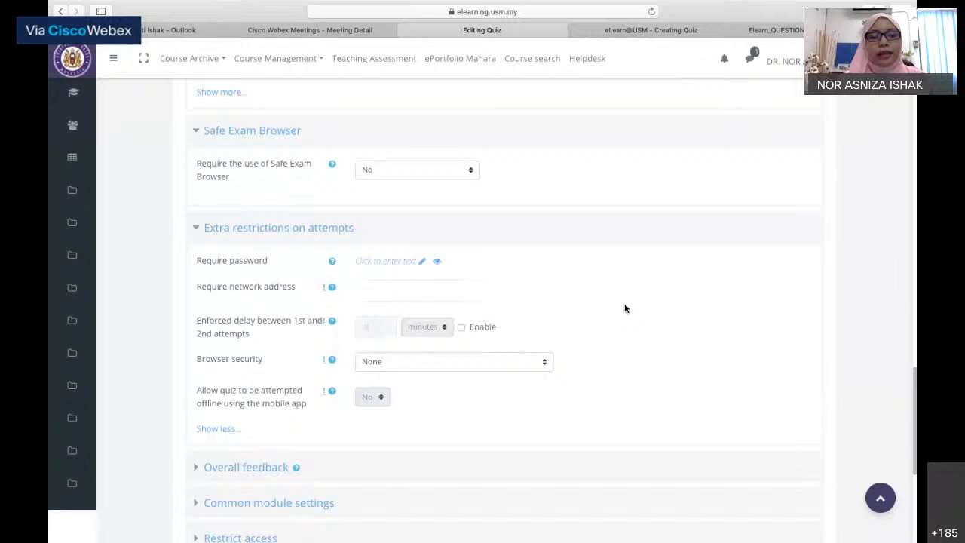
scroll(624, 308, down, 1)
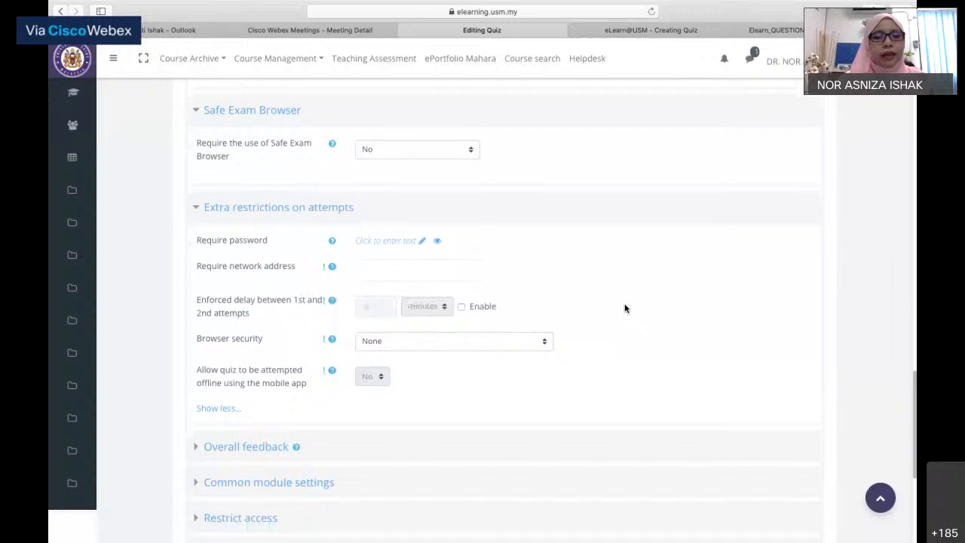
- Expand the overall feedback settings and enter "Tahniah!!! terbaik..." as the feedback for the 100% grade boundary
scroll(624, 308, down, 4)
scroll(624, 308, down, 1)
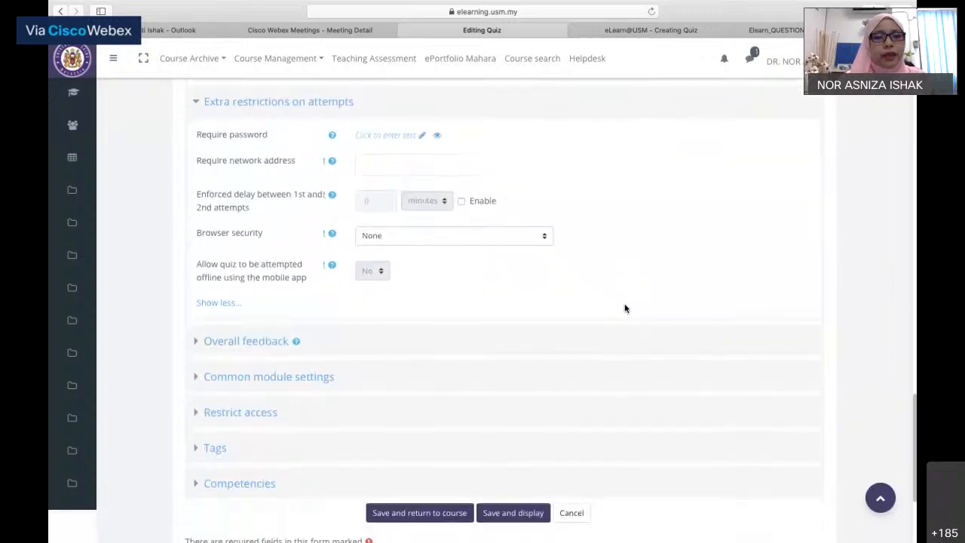
scroll(624, 308, down, 1)
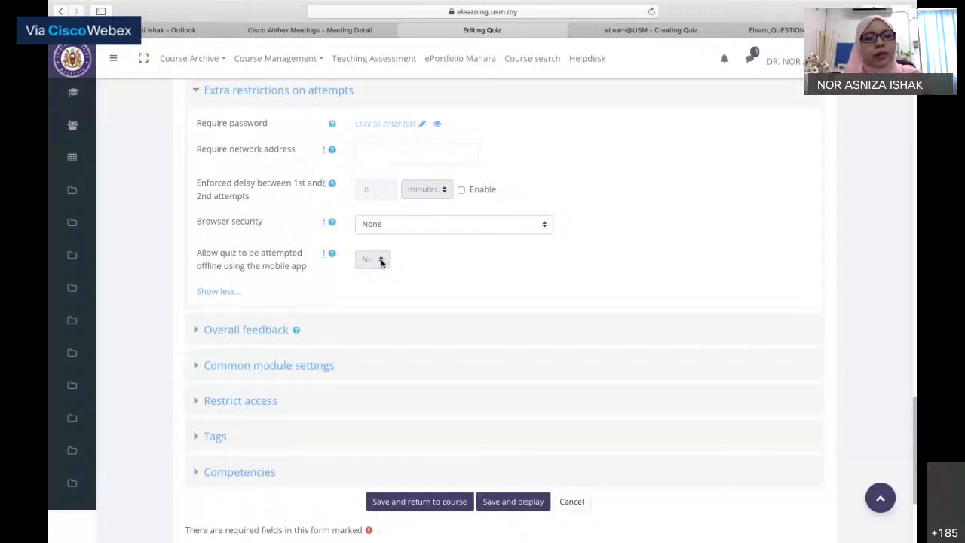
scroll(381, 263, down, 4)
scroll(261, 175, down, 1)
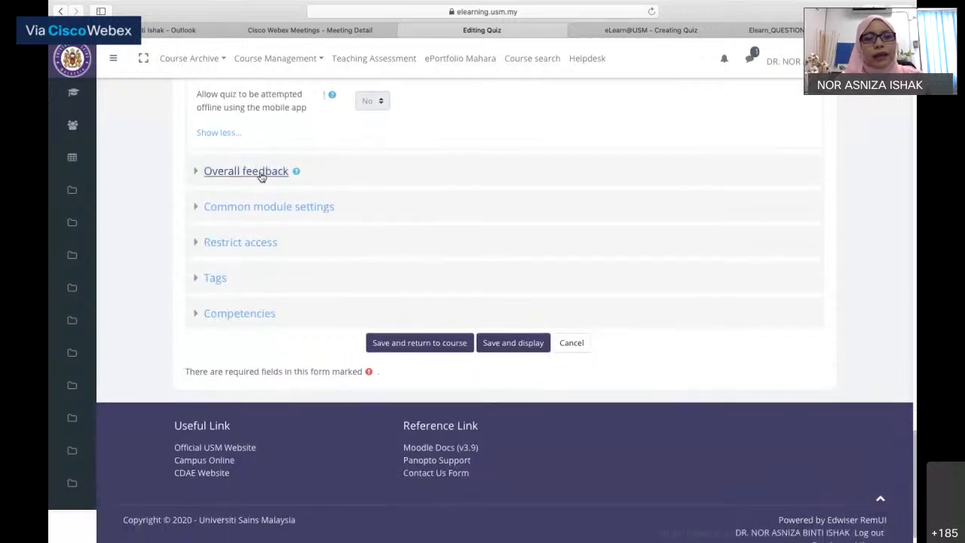
click(262, 172)
click(453, 282)
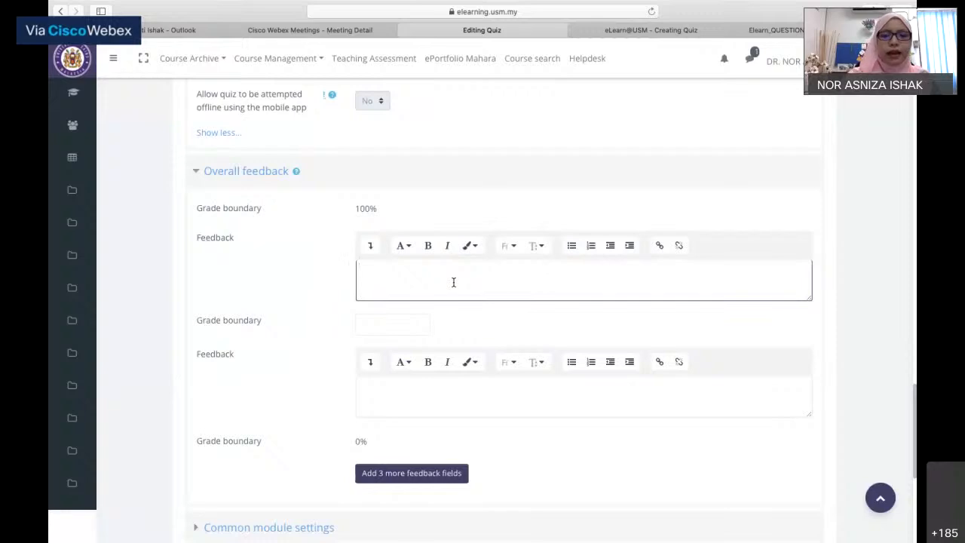
text(Tahnia)
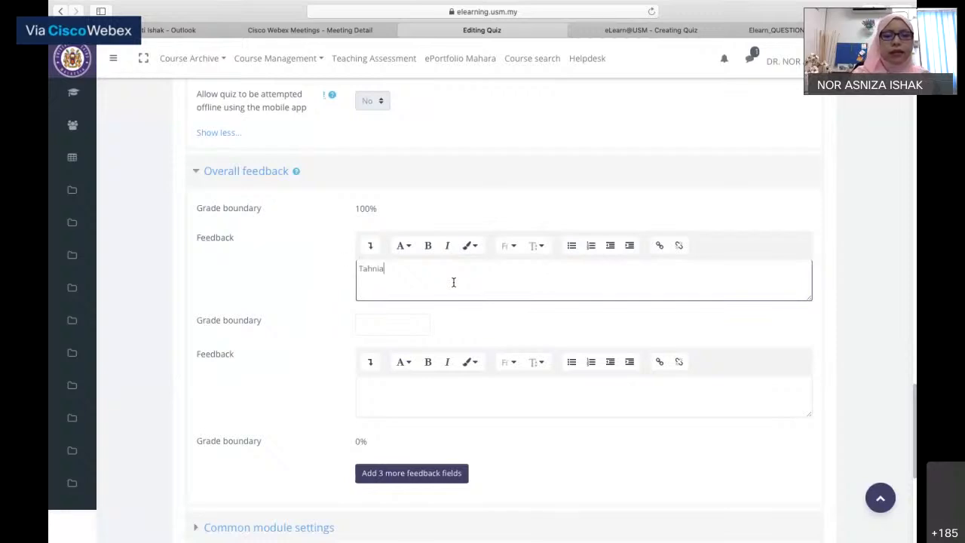
text(h!!! terbaik...)
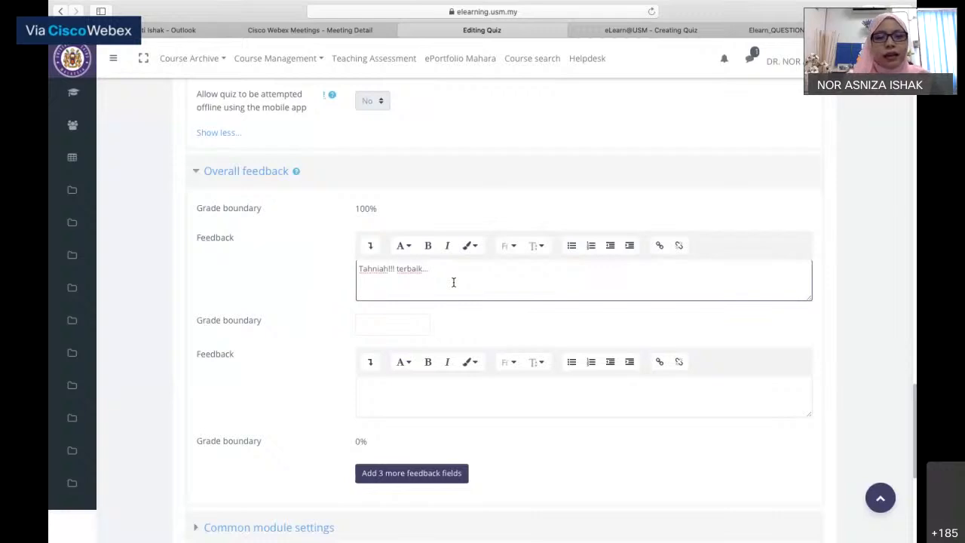
- Set the grade boundary below 100% to 50 and enter "tak apa...cuba lagi..usaha lagi.." as its feedback
scroll(453, 282, down, 1)
scroll(453, 281, down, 2)
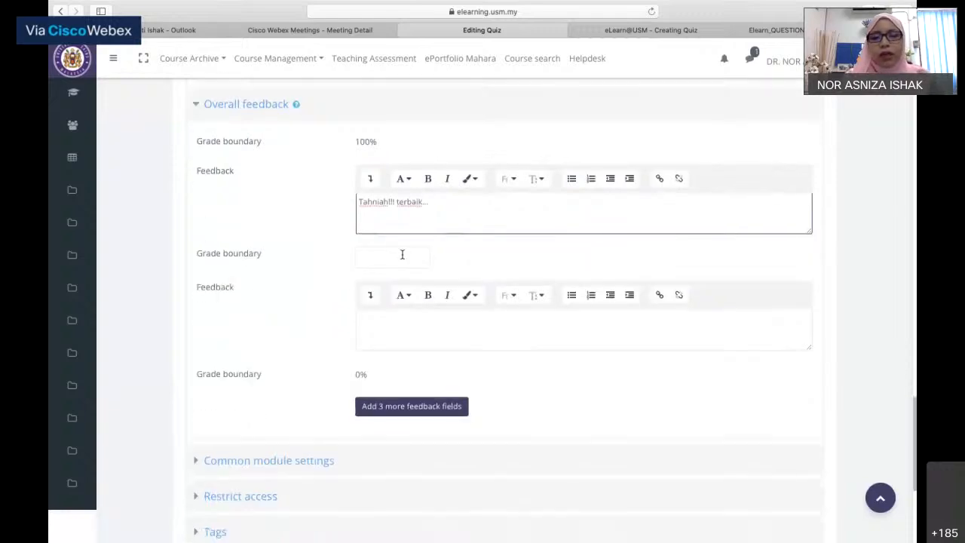
click(402, 254)
text(50)
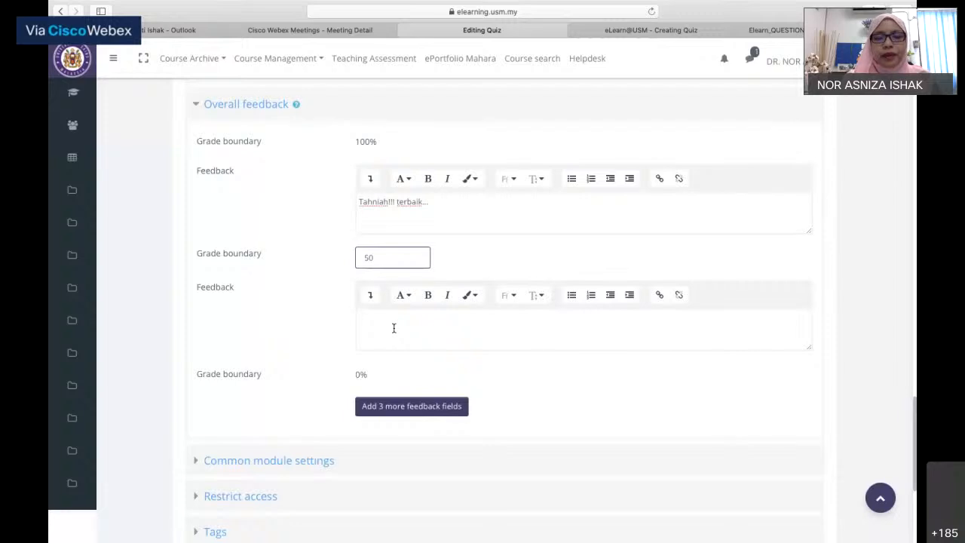
click(393, 330)
text(tak apa)
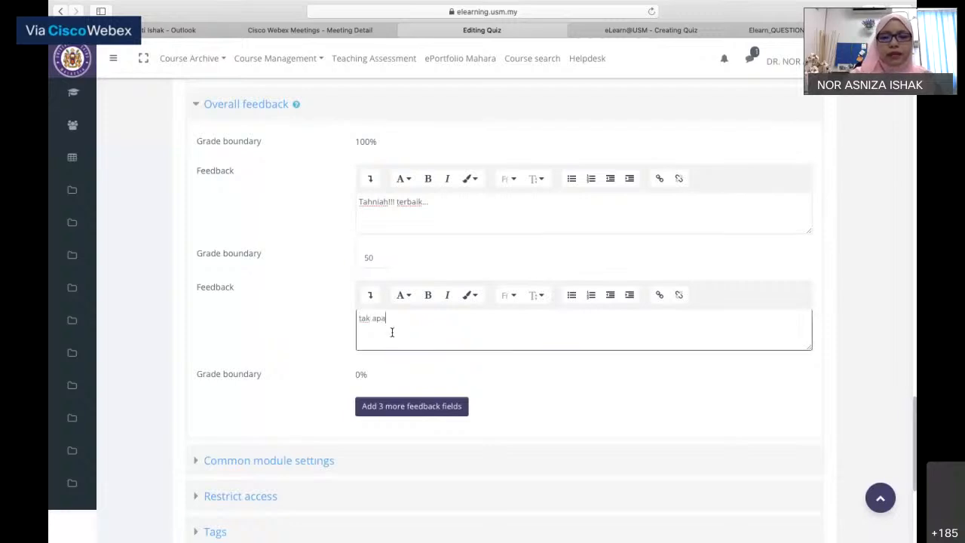
text(...cuba )
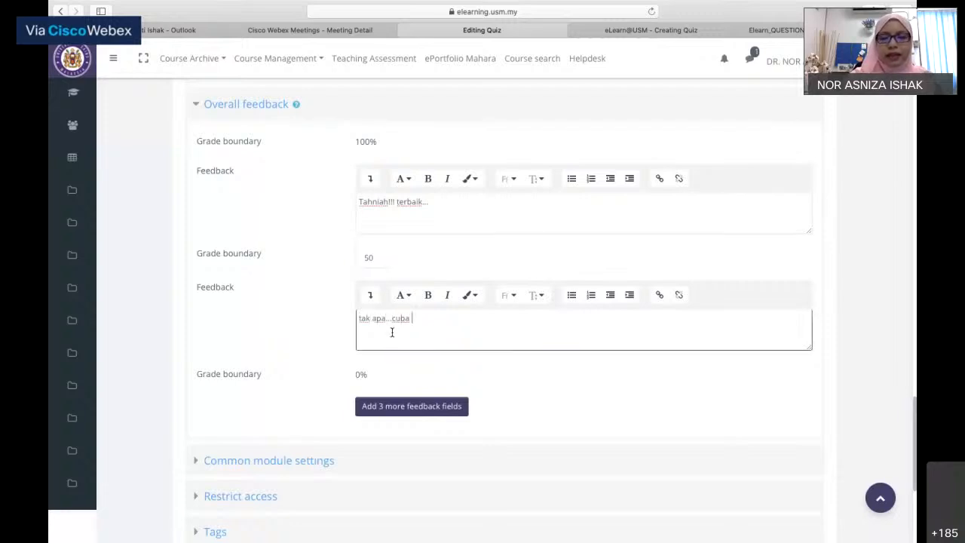
text(lagi...usaha lagi)
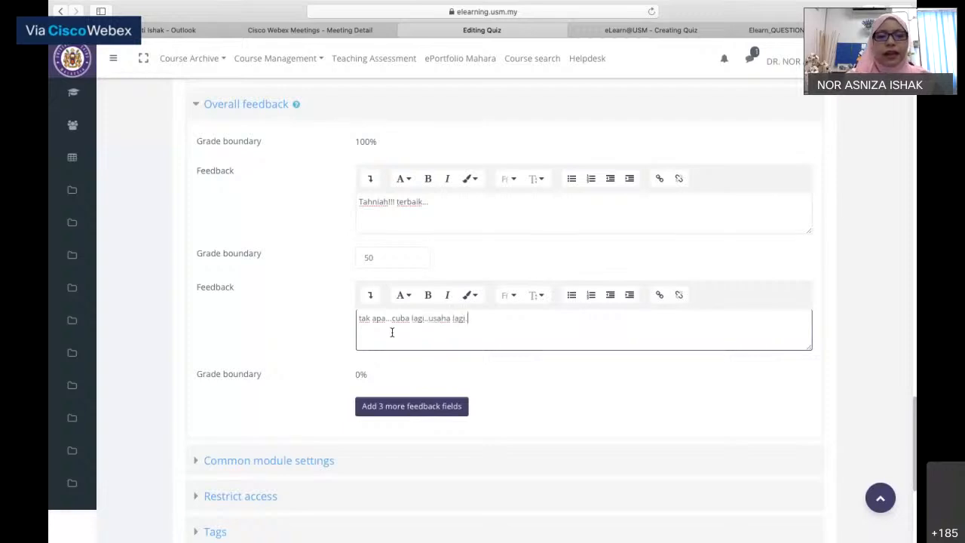
text(..)
- Add three more feedback fields to the quiz's overall feedback
scroll(392, 332, down, 2)
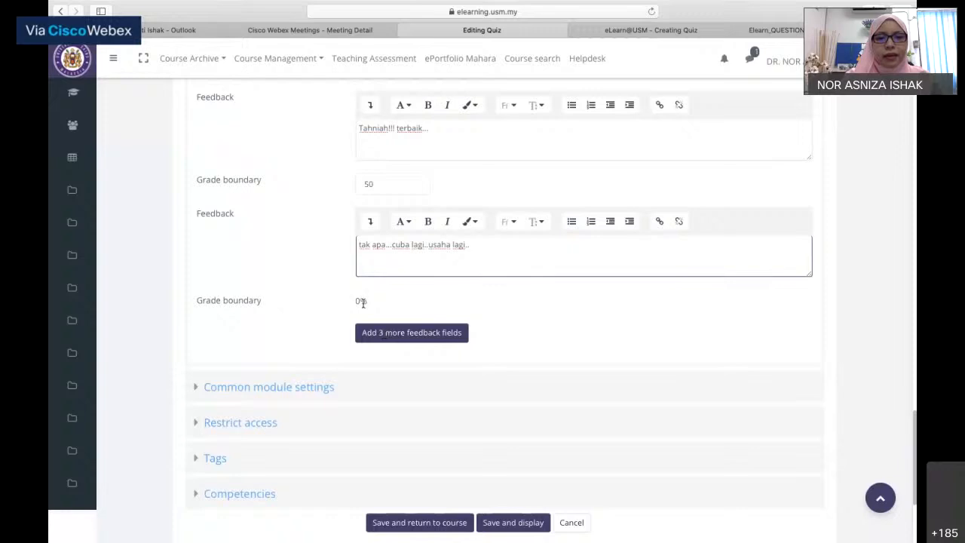
scroll(362, 304, up, 2)
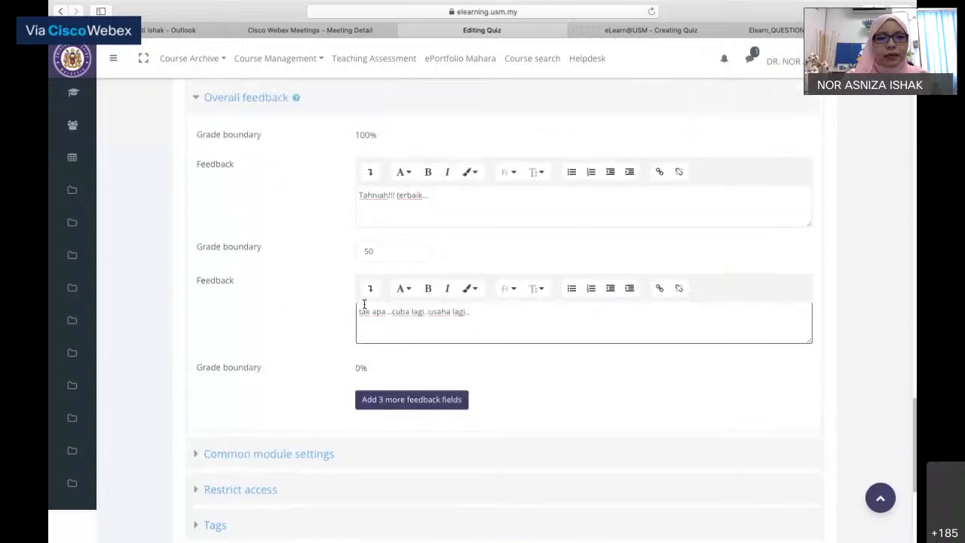
scroll(363, 301, down, 2)
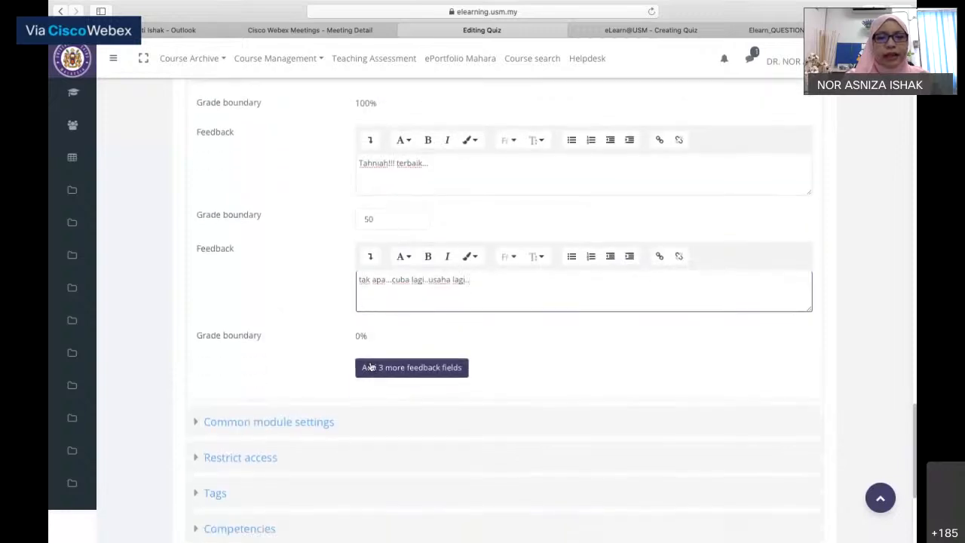
click(370, 369)
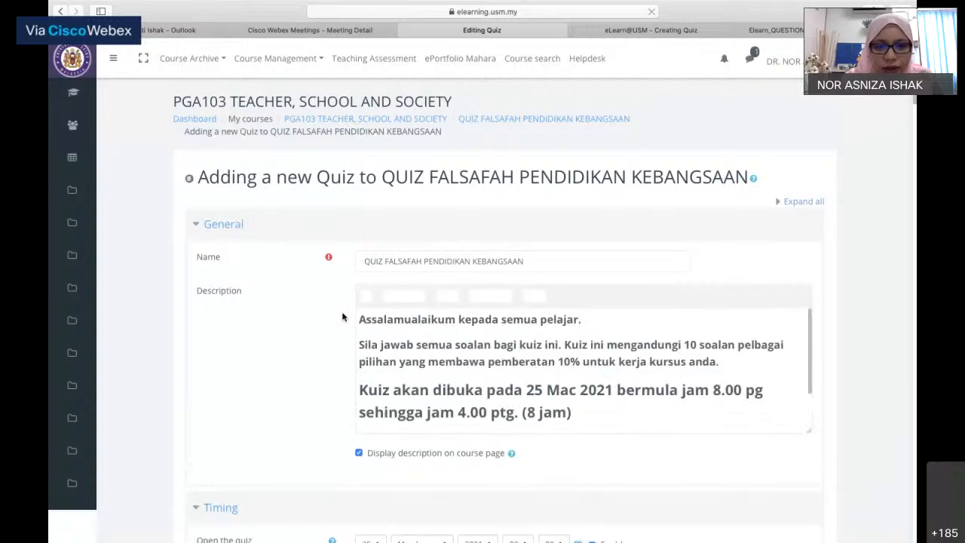
scroll(343, 316, down, 5)
scroll(343, 317, down, 20)
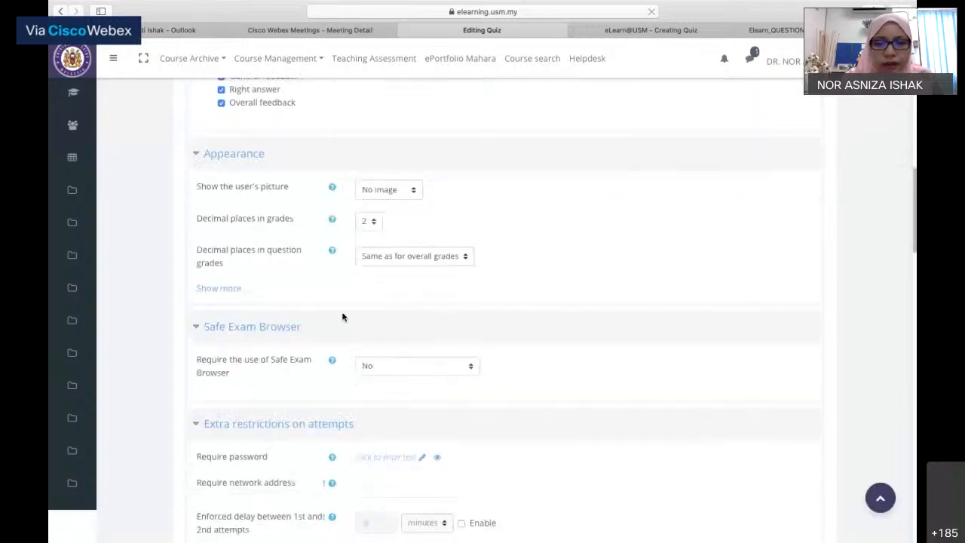
scroll(342, 316, down, 2)
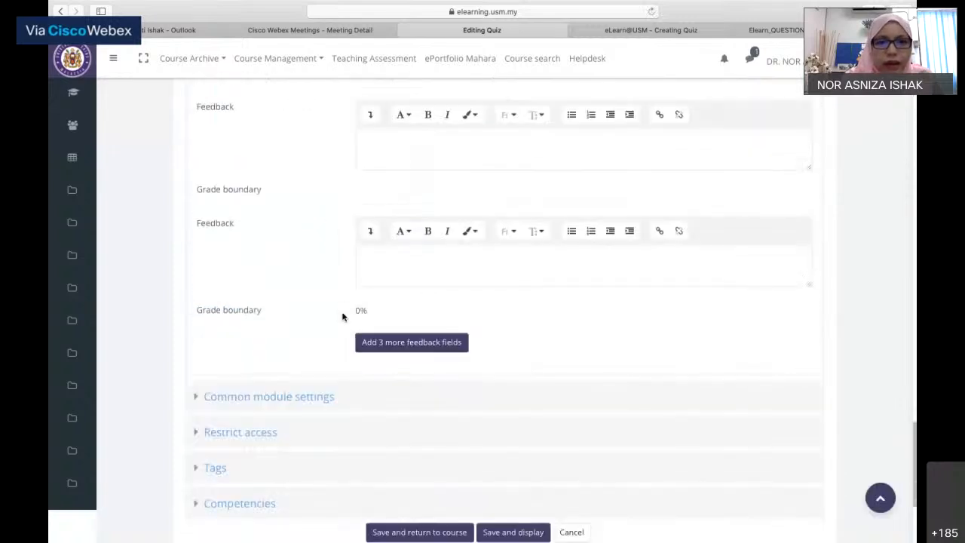
- Set the first empty grade boundary, directly below the 50 boundary's feedback, to 30
scroll(408, 236, up, 2)
scroll(408, 236, up, 5)
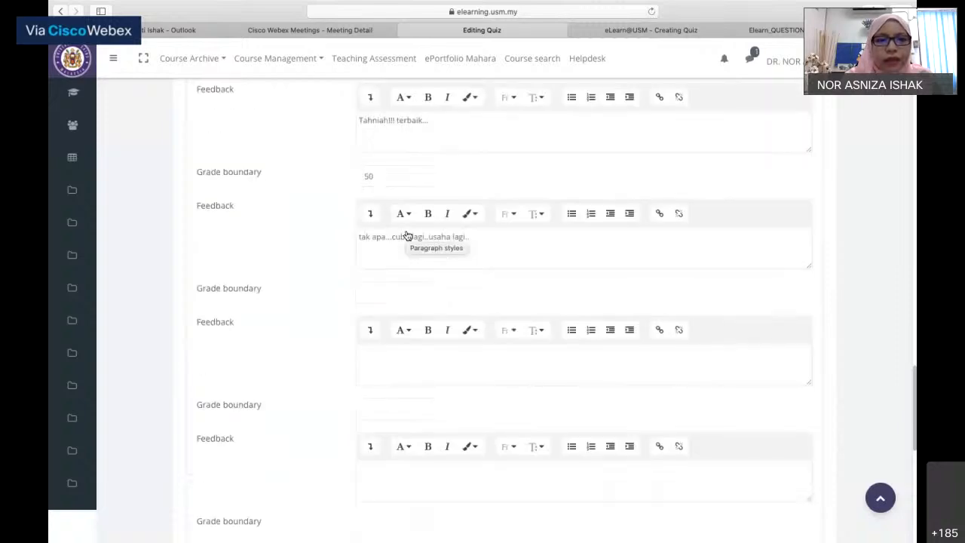
click(384, 249)
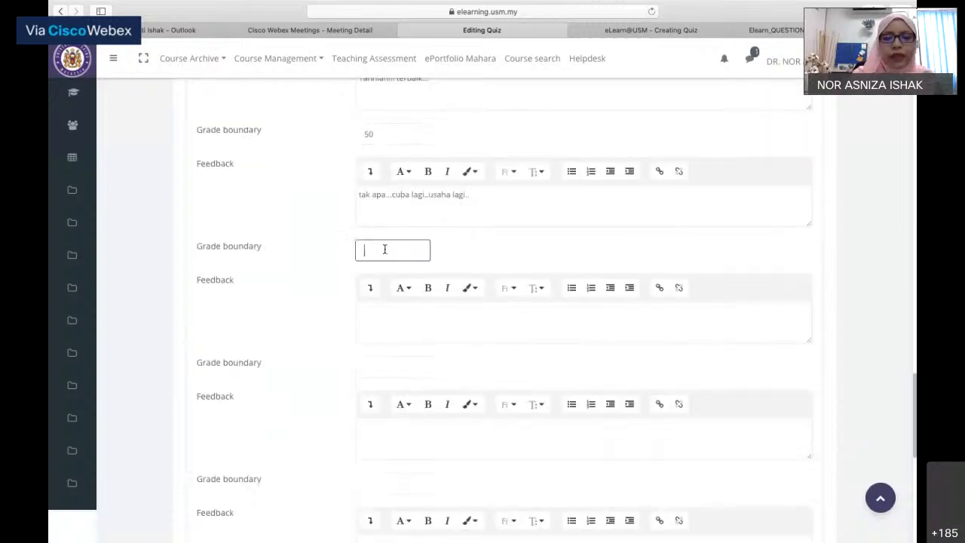
text(50)
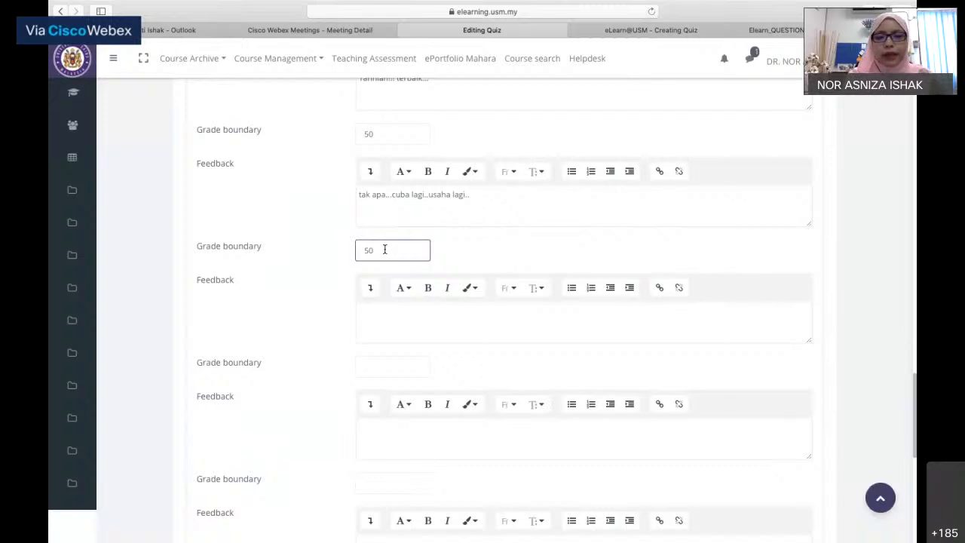
key(BackSpace)
key(BackSpace)
text(30)
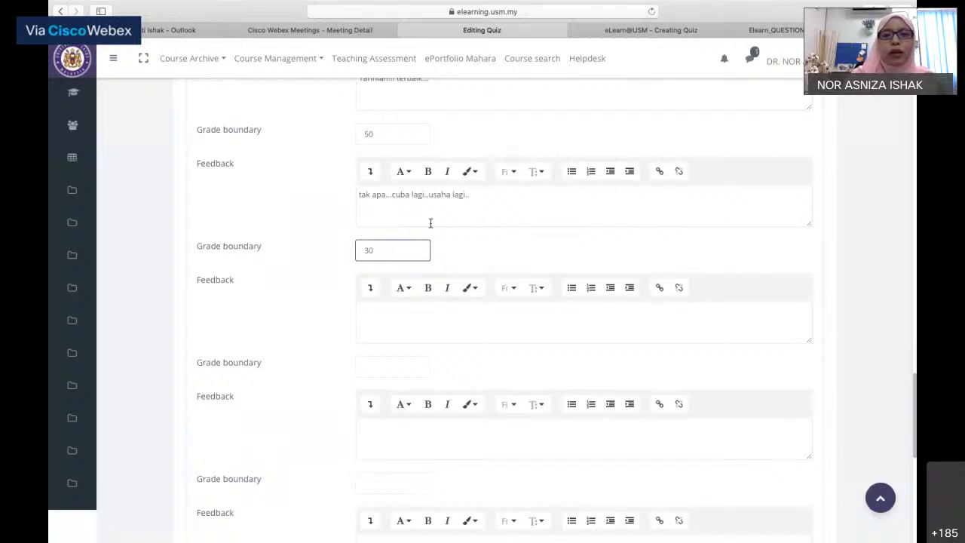
- Copy the feedback text of the 50 boundary into the feedback of the 30 boundary
drag(471, 194, 346, 200)
key(ctrl+c)
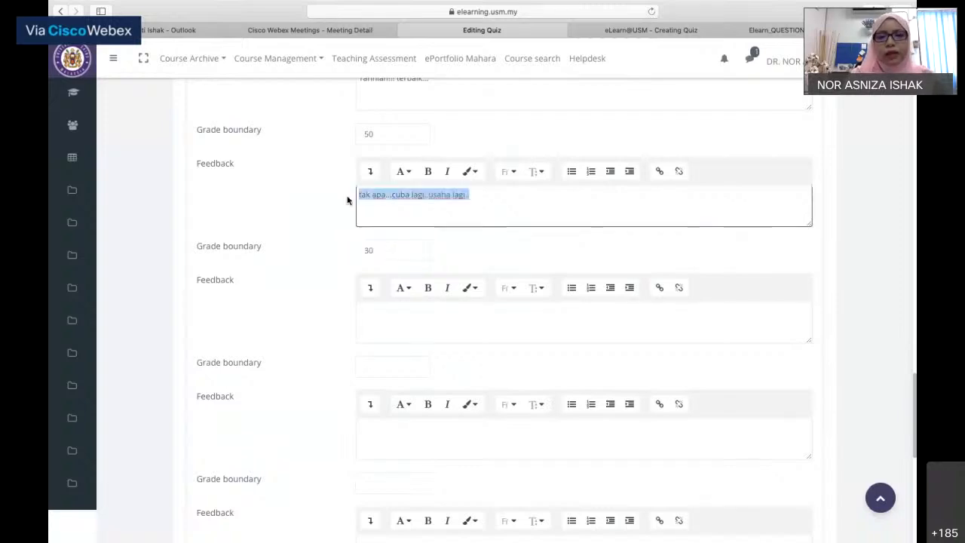
click(442, 324)
key(ctrl+v)
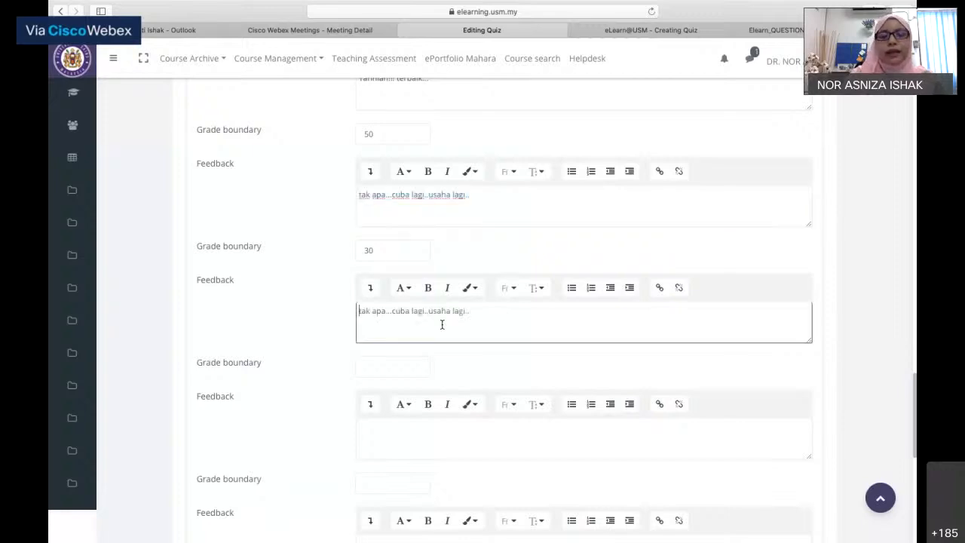
- Expand the common module settings and examine the availability, ID number and group mode options
scroll(441, 324, down, 5)
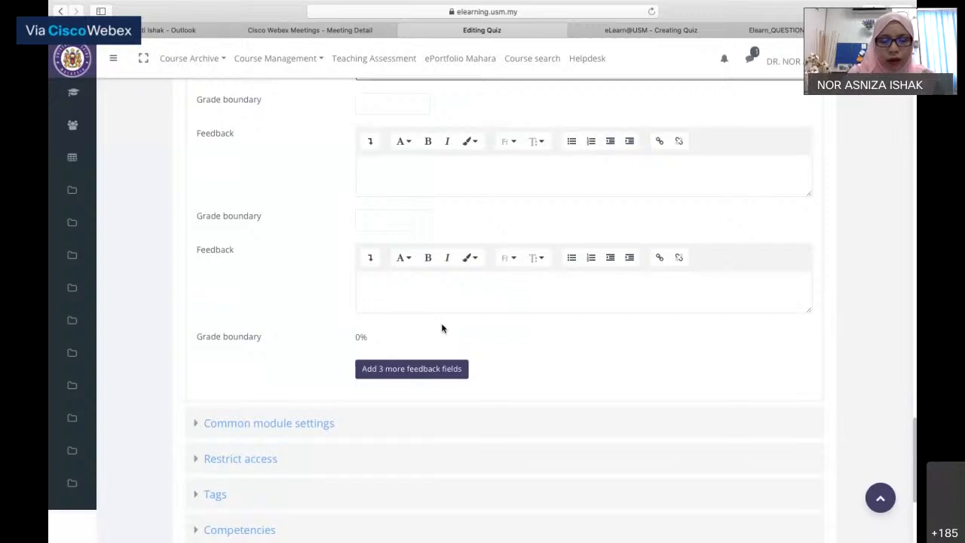
scroll(442, 327, down, 3)
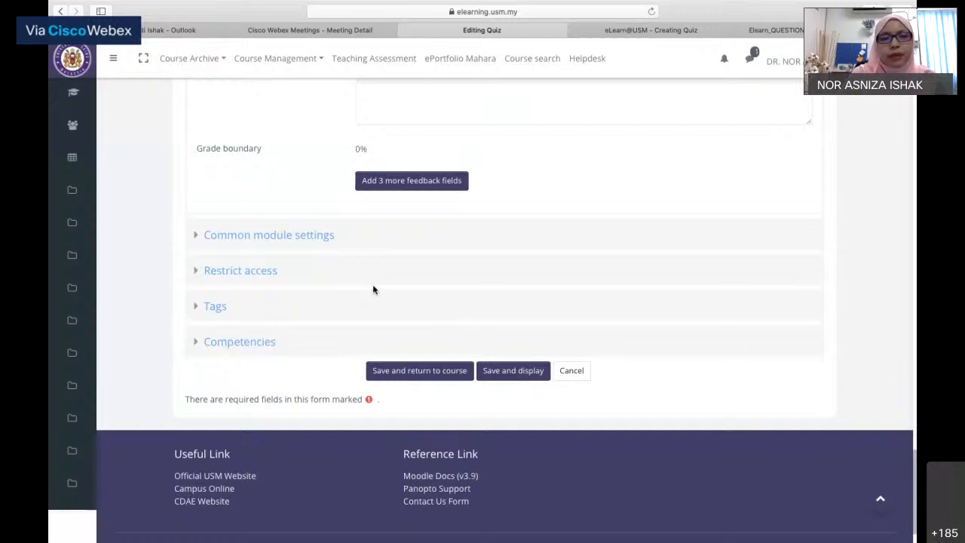
click(293, 240)
scroll(609, 319, down, 1)
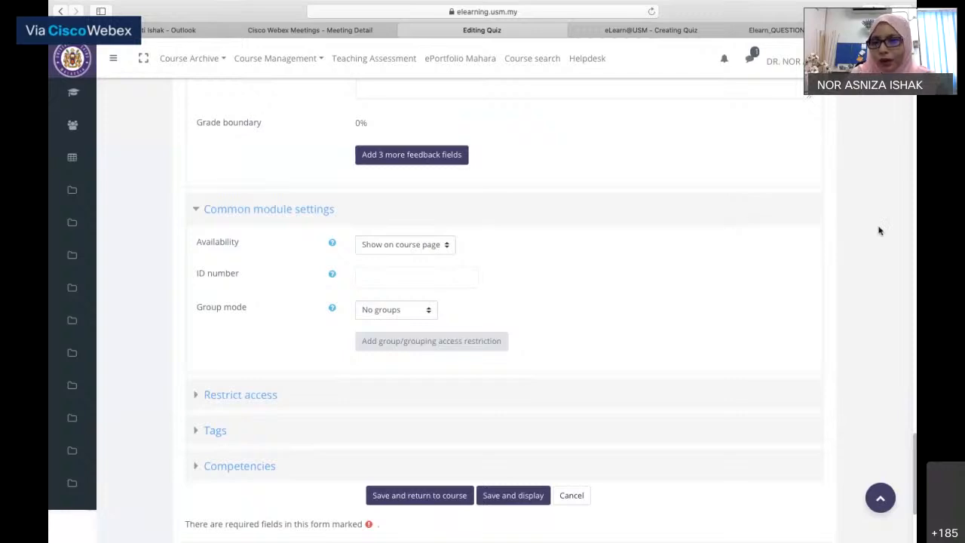
scroll(852, 218, up, 1)
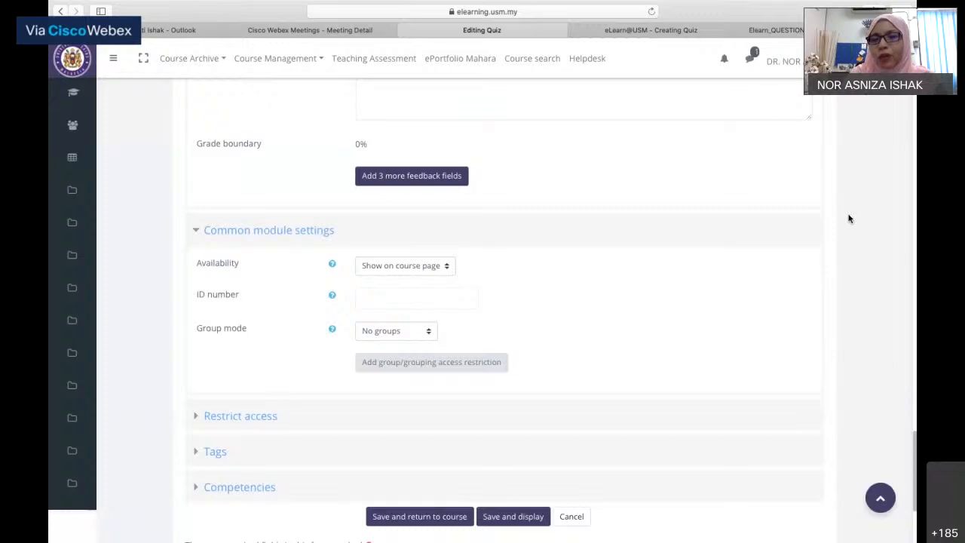
scroll(848, 217, up, 2)
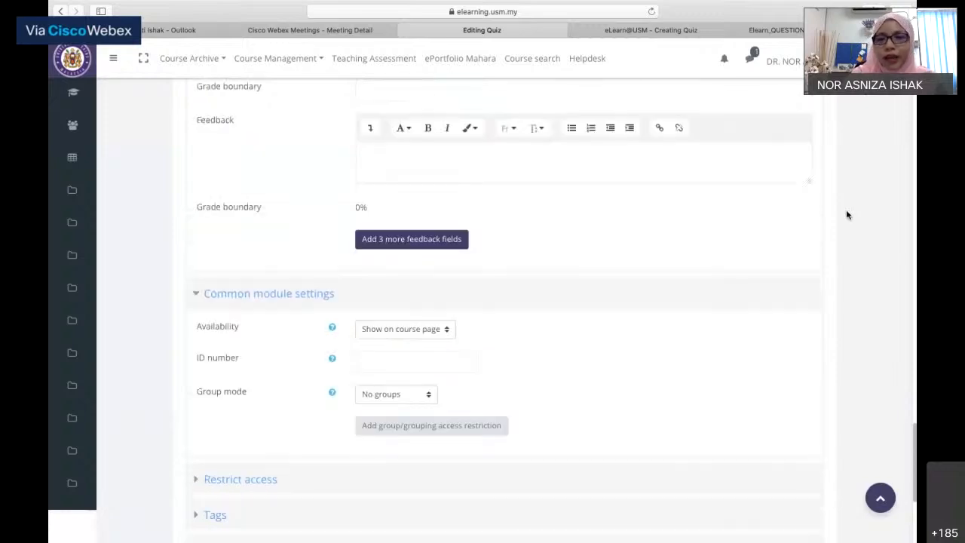
scroll(704, 267, down, 2)
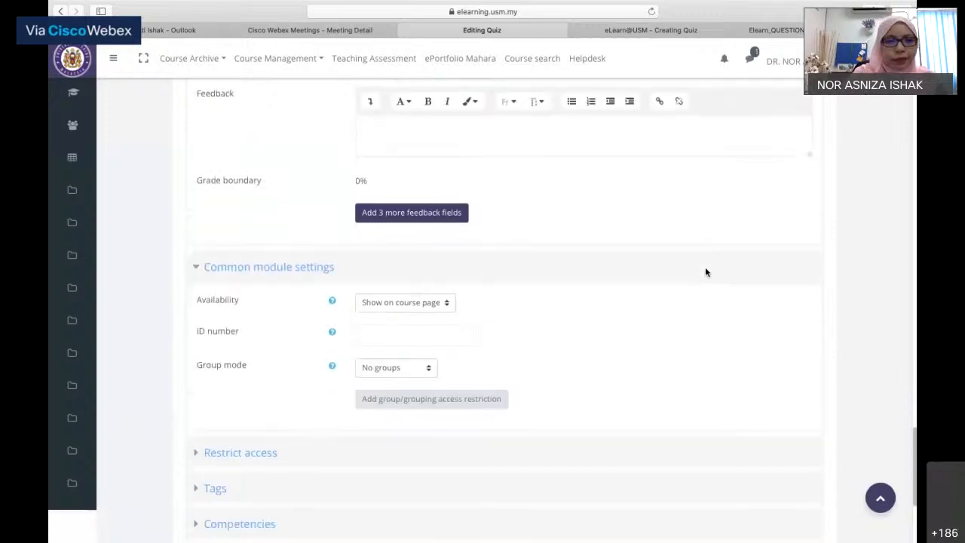
scroll(706, 271, down, 1)
scroll(705, 272, down, 5)
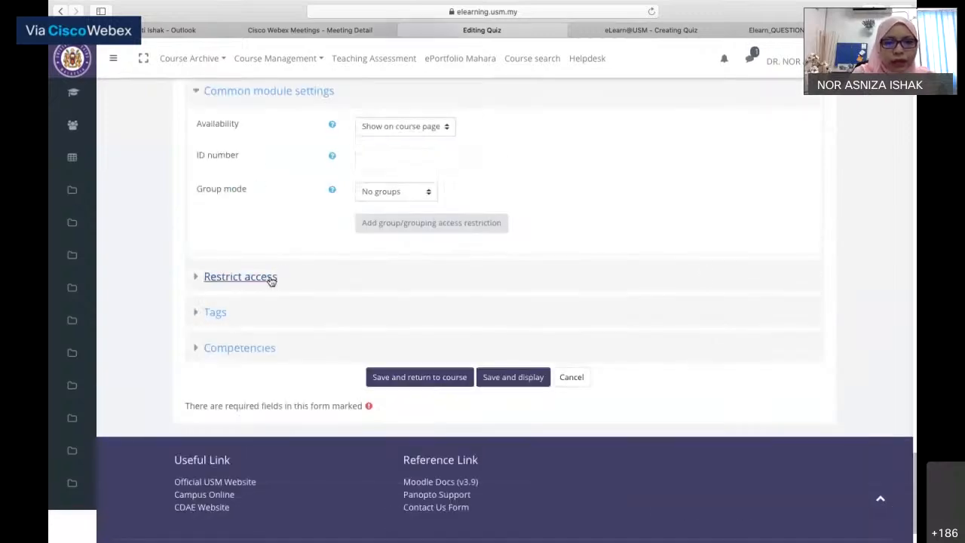
- Expand the restrict access settings and try to save the quiz and return to the course
click(271, 280)
scroll(405, 294, down, 1)
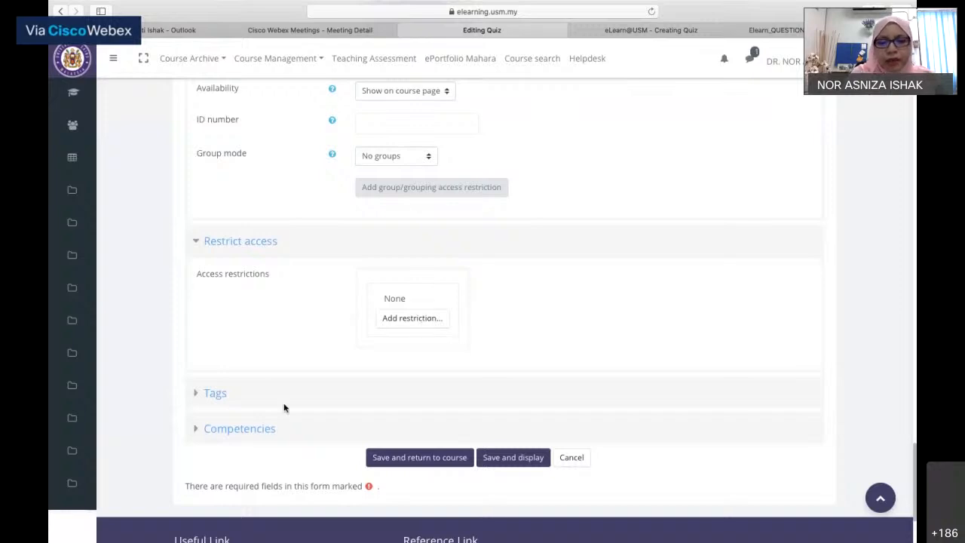
click(433, 464)
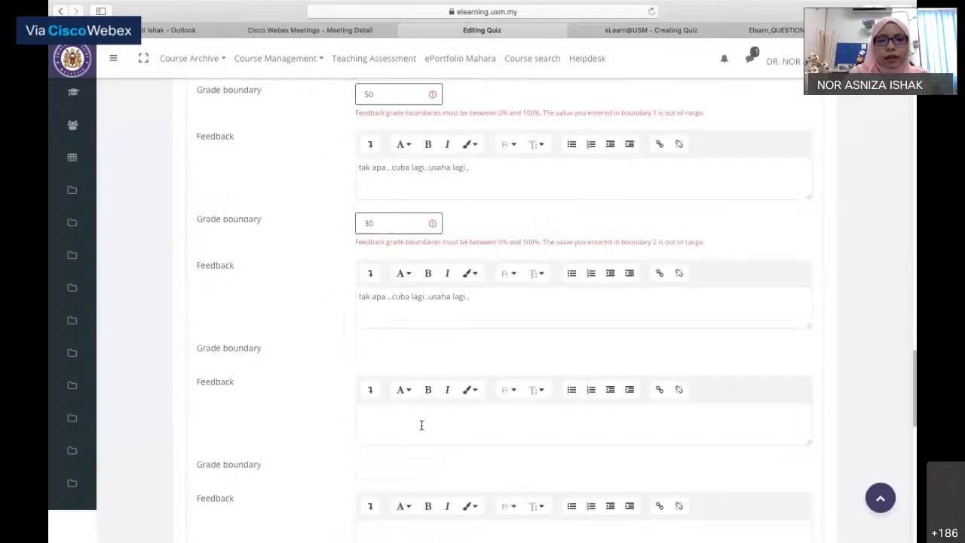
- Replace the first editable grade boundary, below the "Tahniah!!! terbaik..." feedback, with 0
scroll(386, 239, up, 1)
scroll(386, 239, up, 1)
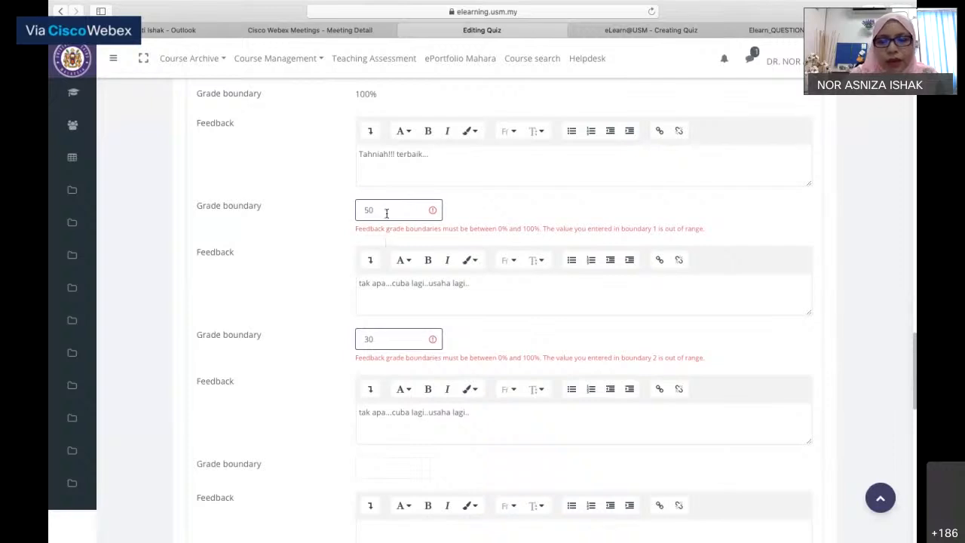
click(386, 213)
key(BackSpace)
key(BackSpace)
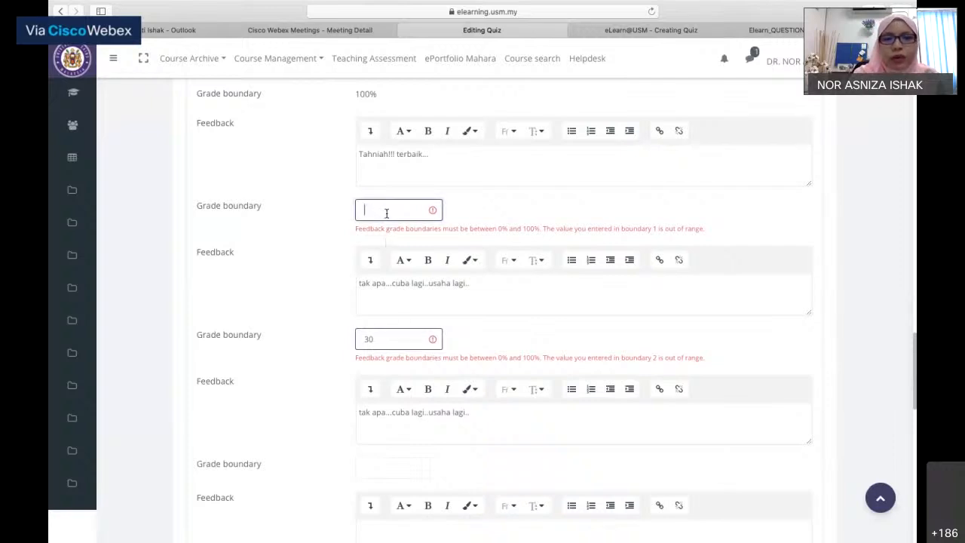
text(0)
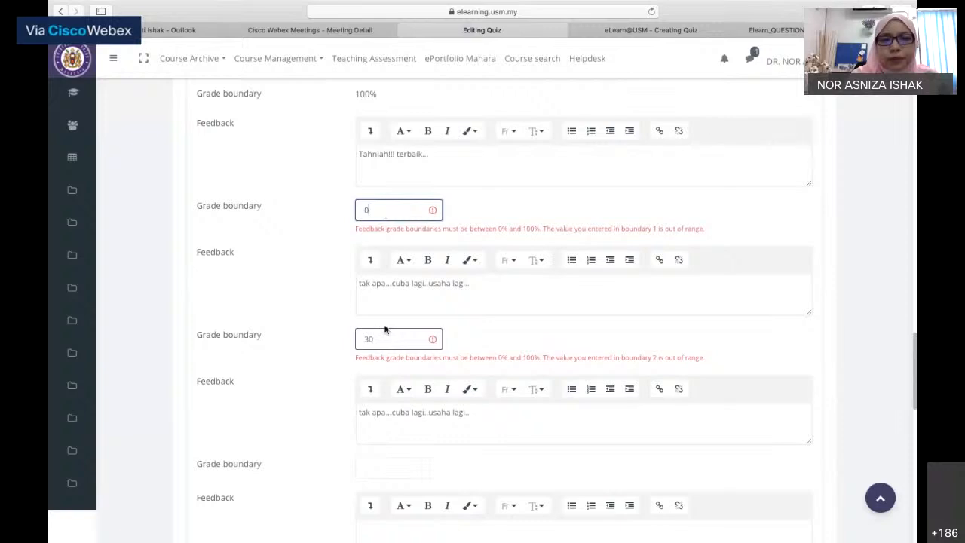
- Clear the 30 grade boundary, delete both "tak apa...cuba lagi..usaha lagi.." feedback texts and try to save the quiz
drag(379, 340, 354, 338)
key(BackSpace)
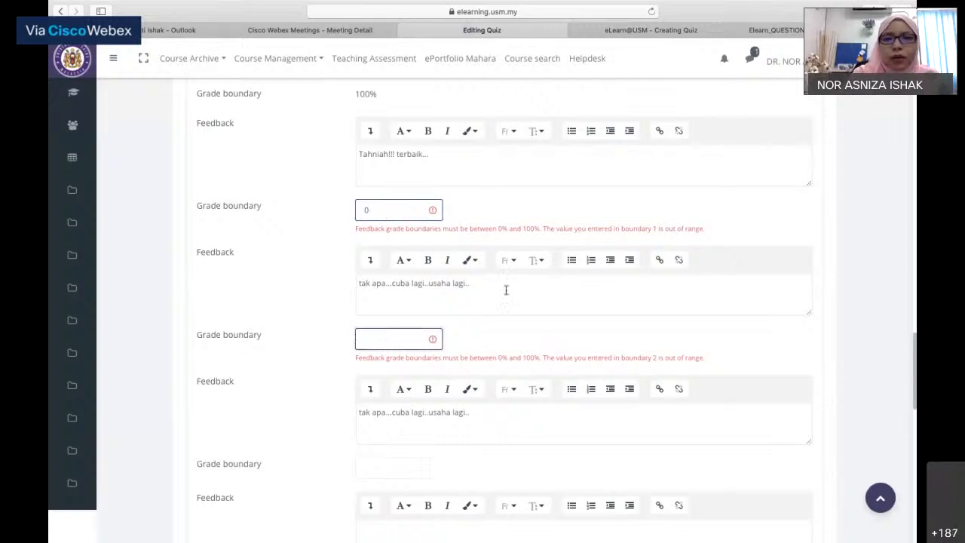
drag(506, 290, 329, 284)
key(BackSpace)
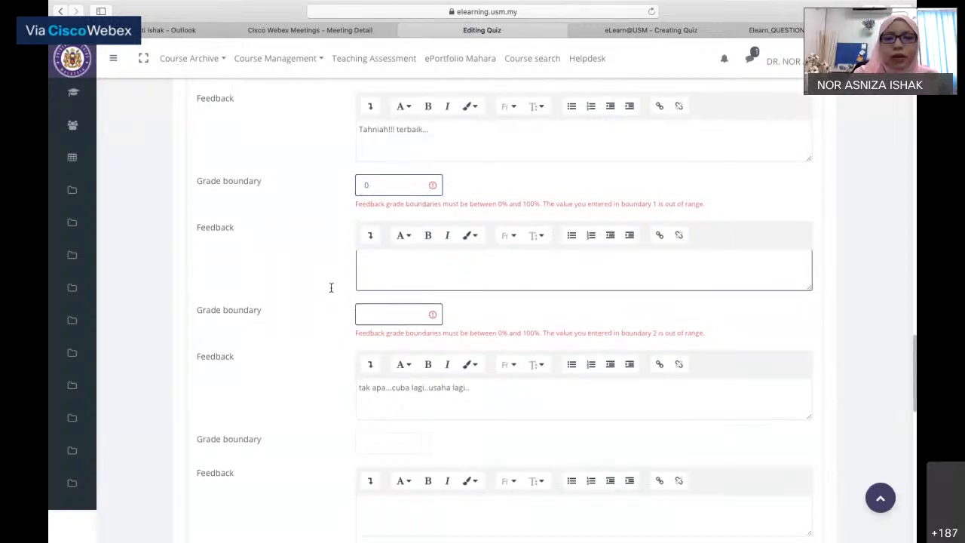
scroll(331, 287, down, 1)
drag(487, 354, 340, 347)
key(BackSpace)
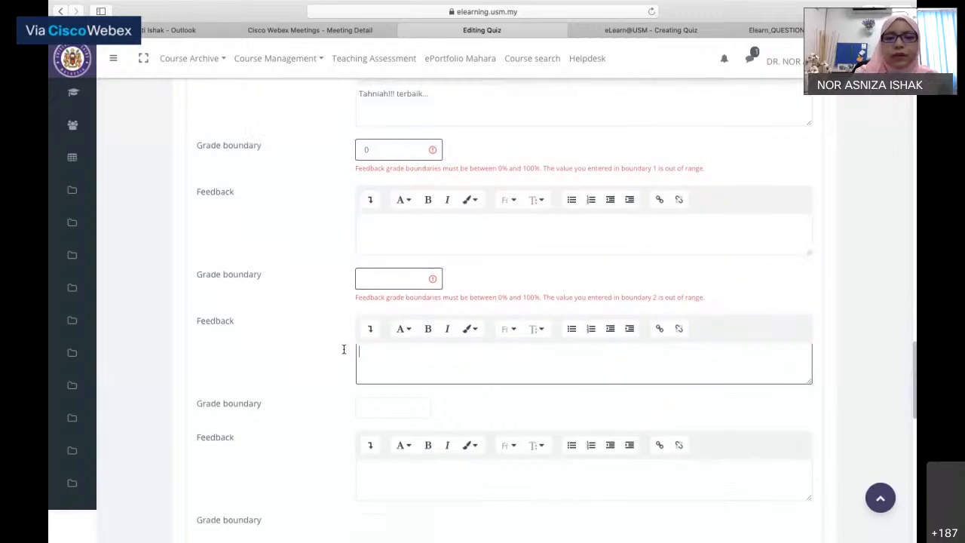
scroll(343, 348, down, 4)
scroll(415, 393, down, 15)
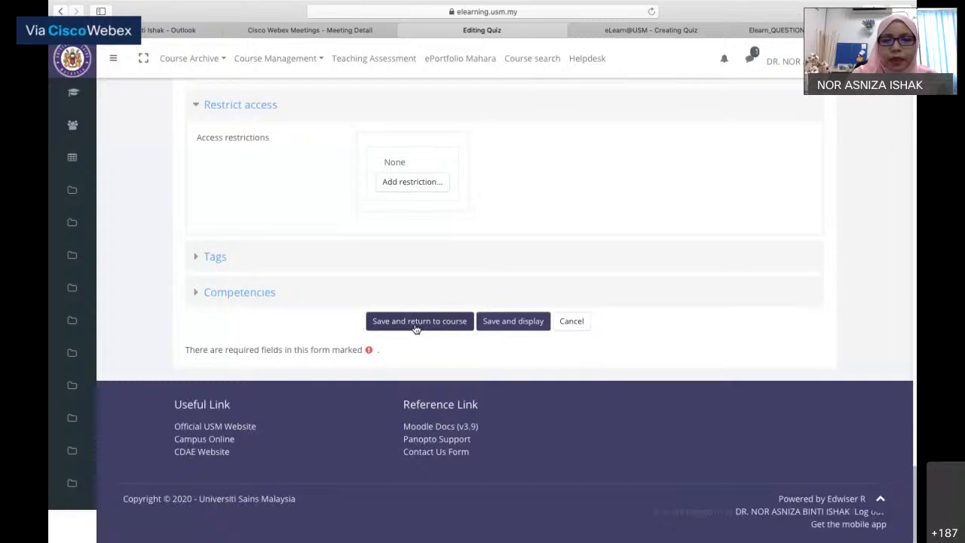
click(415, 326)
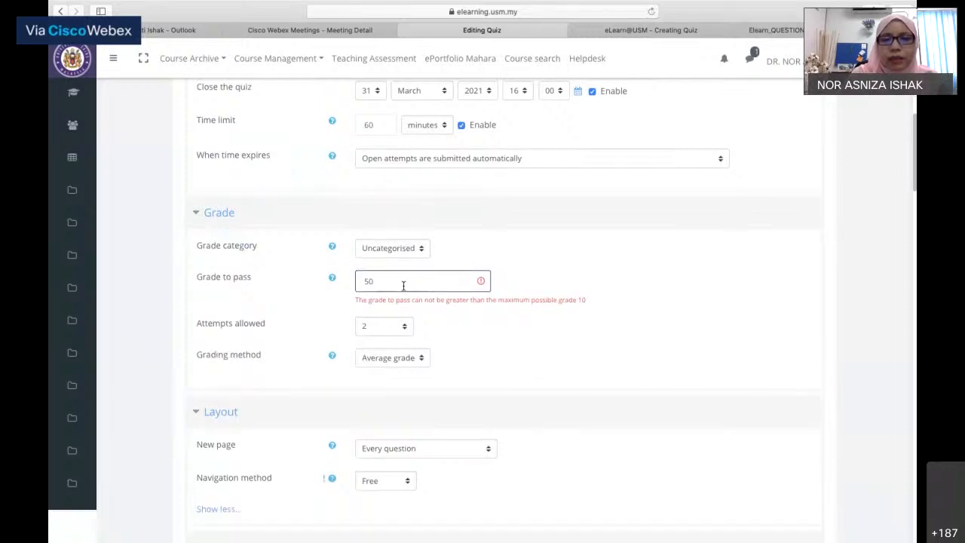
- Correct the quiz's grade to pass, save the quiz and return to the normal view of the course page
click(403, 285)
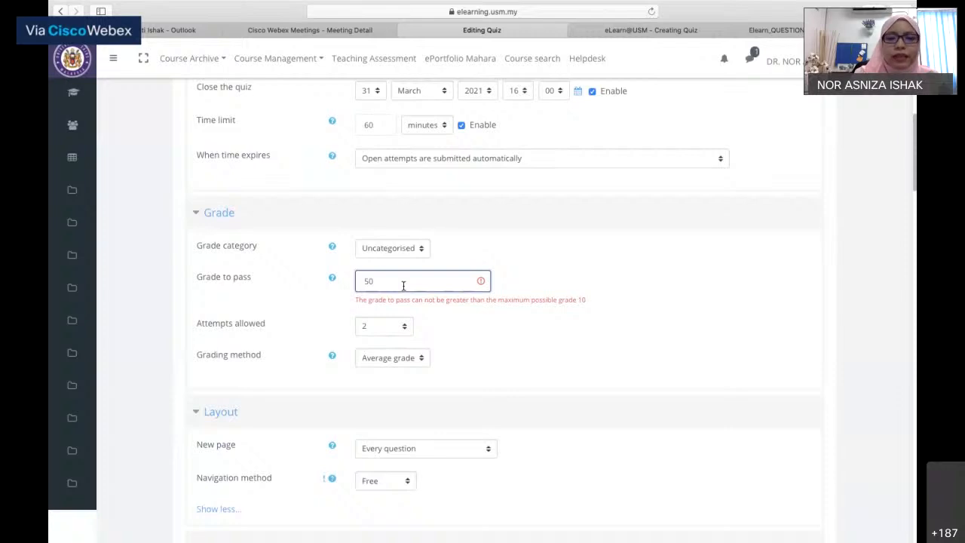
scroll(403, 285, down, 10)
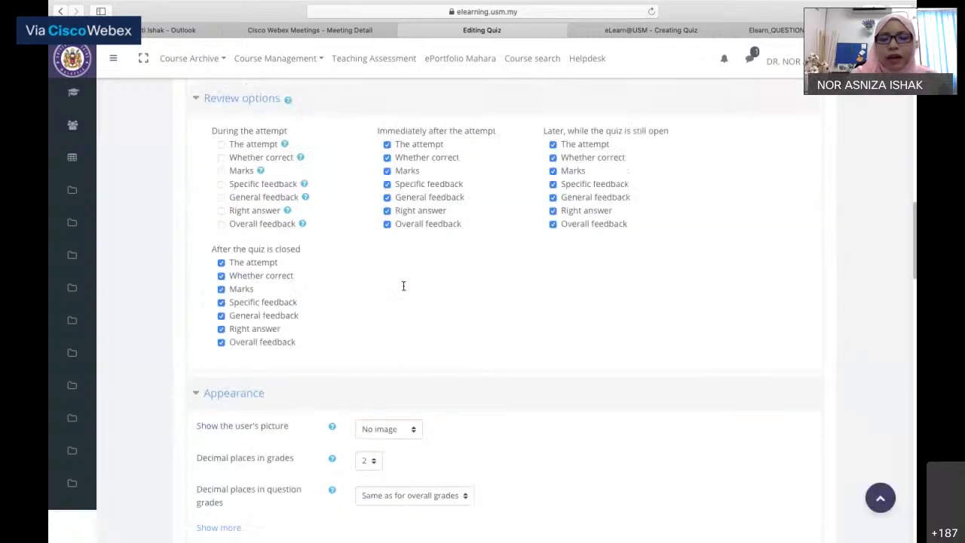
scroll(403, 285, down, 15)
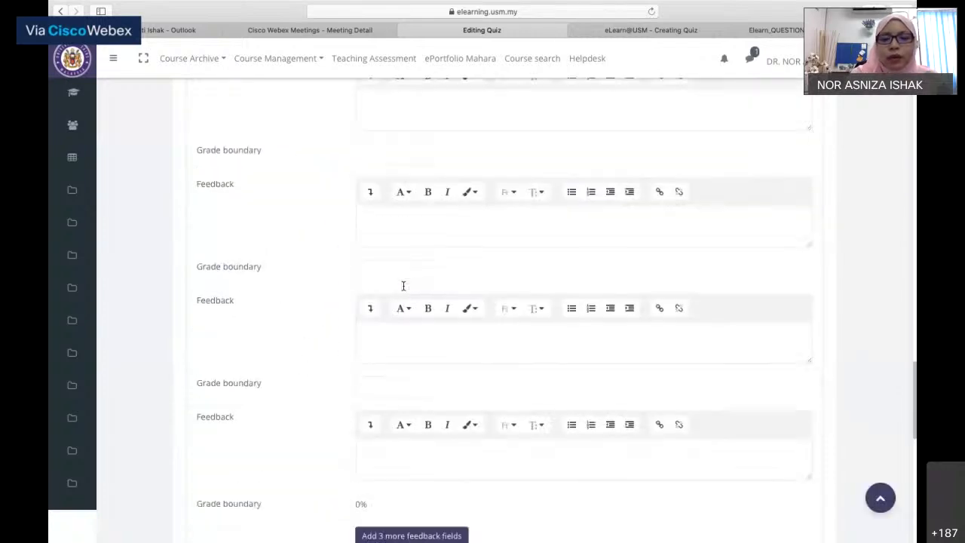
scroll(403, 285, down, 5)
scroll(508, 402, down, 3)
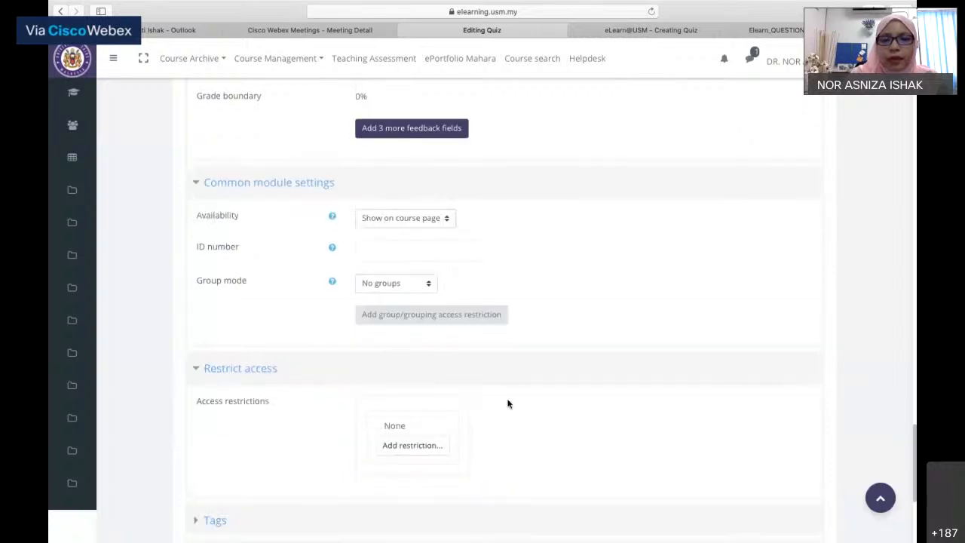
scroll(508, 404, down, 4)
click(431, 324)
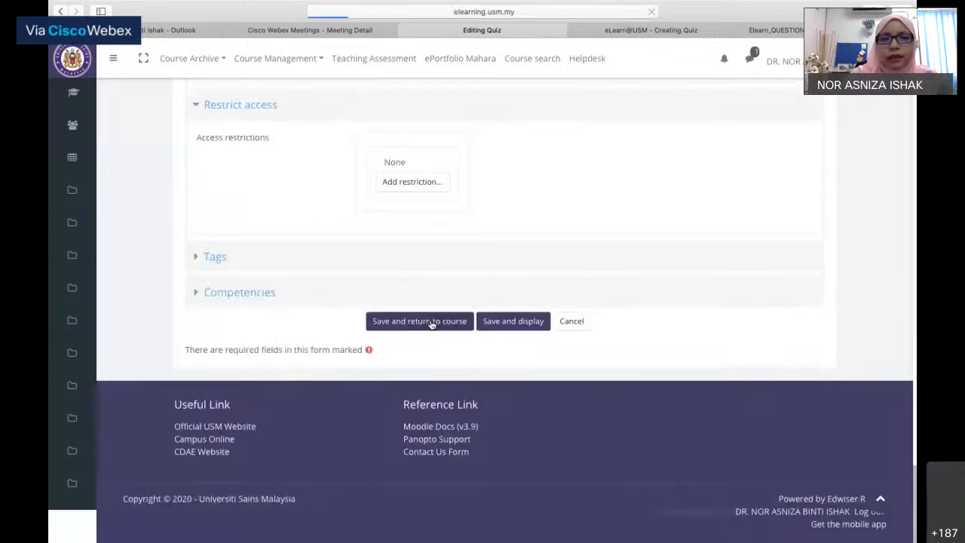
click(419, 321)
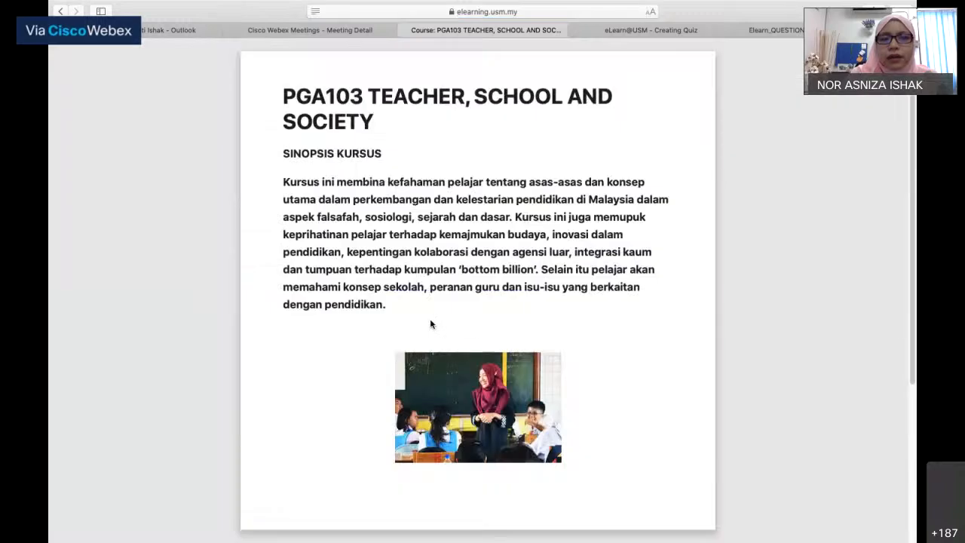
click(315, 12)
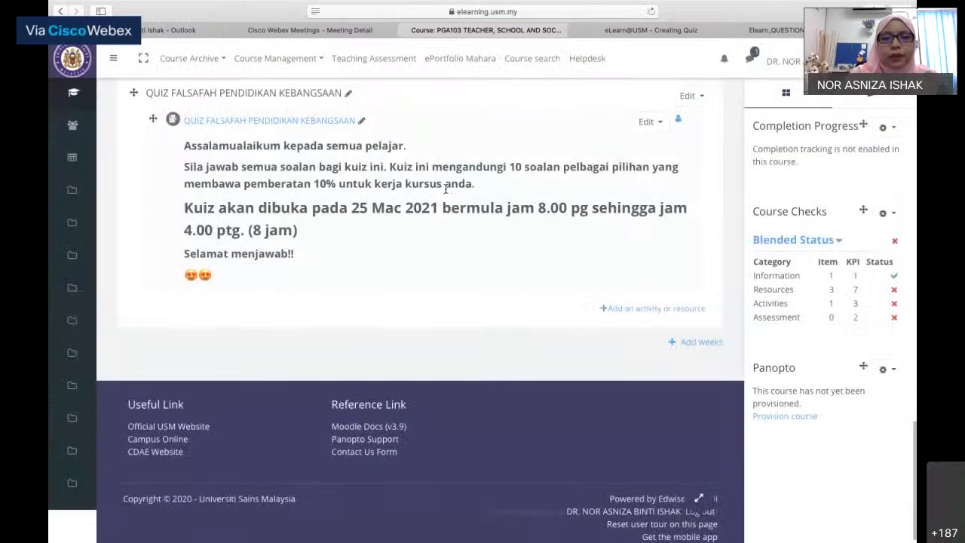
- Hide the QUIZ FALSAFAH PENDIDIKAN KEBANGSAAN week from students and show it again
scroll(445, 188, up, 2)
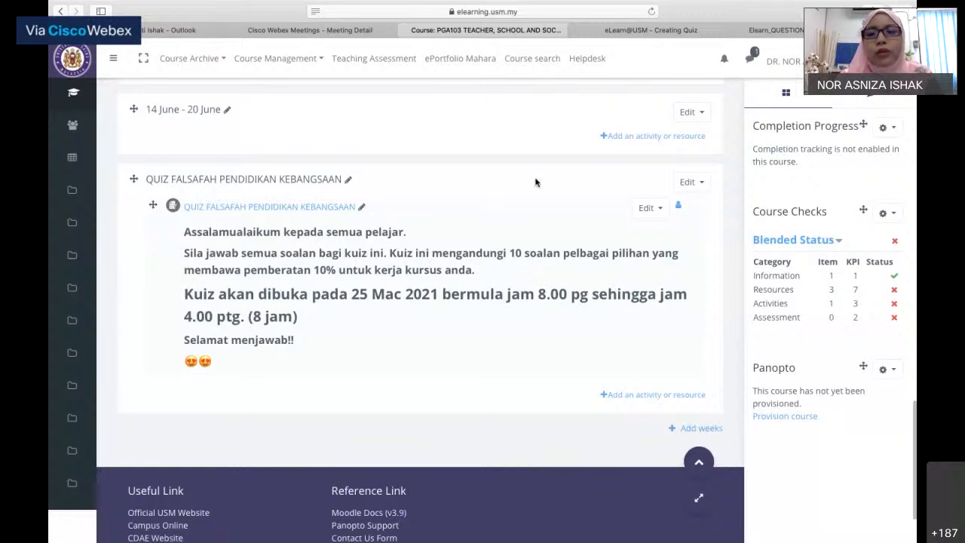
click(701, 185)
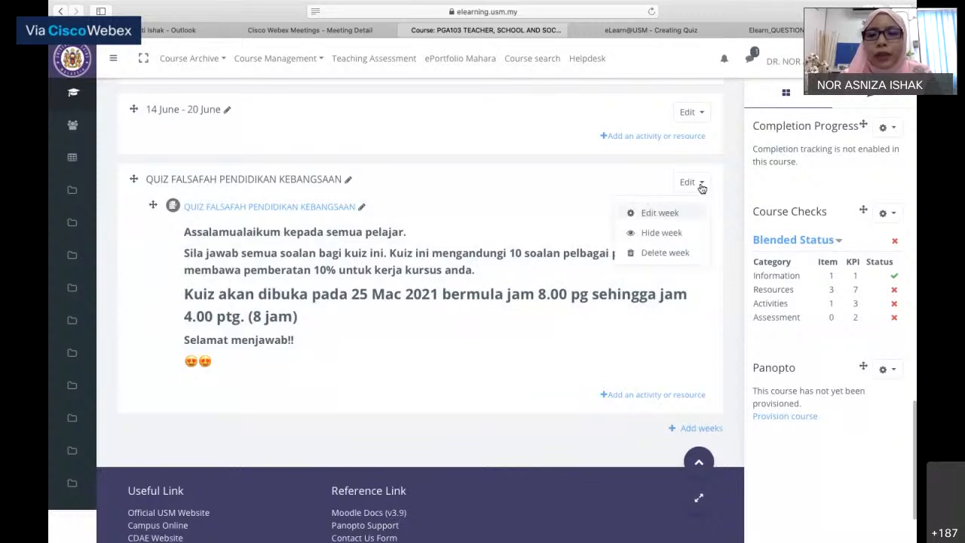
click(655, 235)
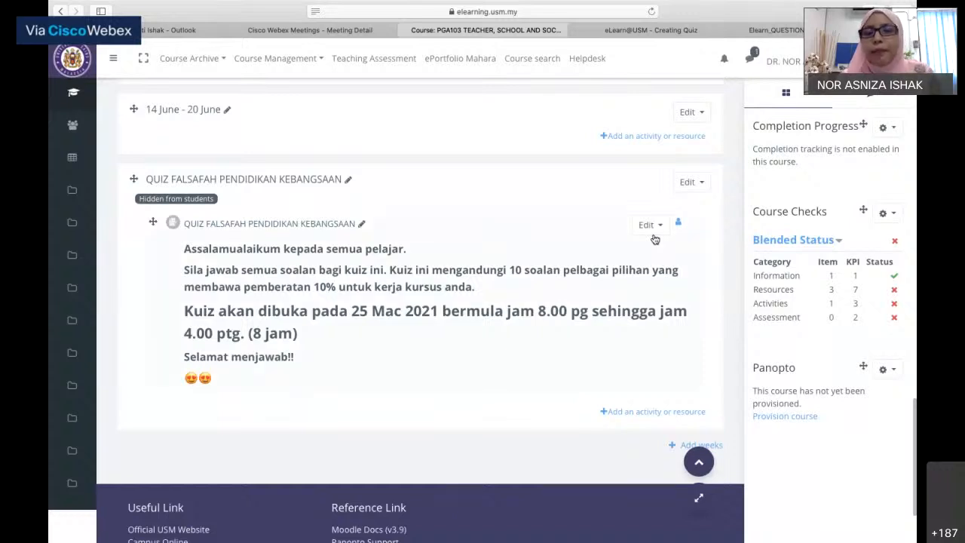
click(684, 184)
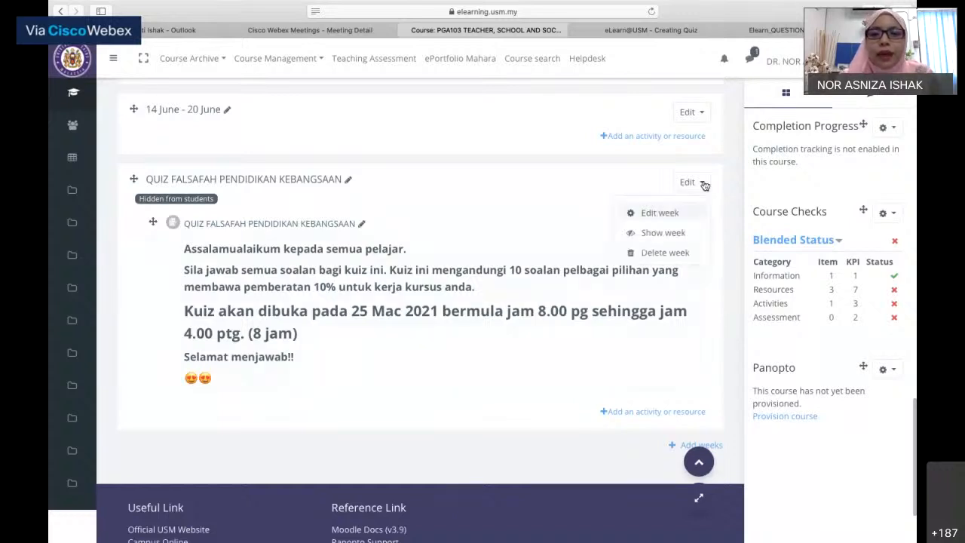
click(658, 233)
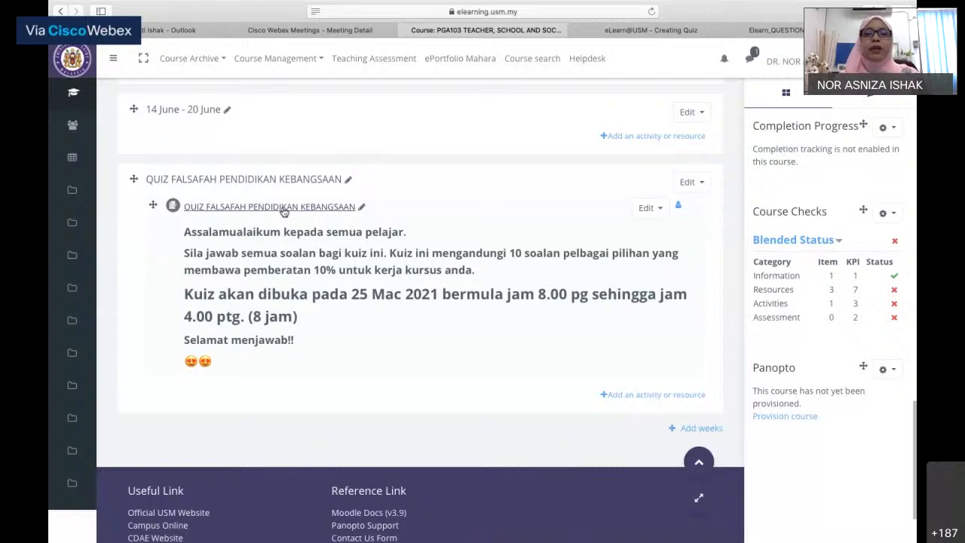
- Open the QUIZ FALSAFAH PENDIDIKAN KEBANGSAAN activity and review its attempts, opening and closing times, time limit and grading method
click(265, 208)
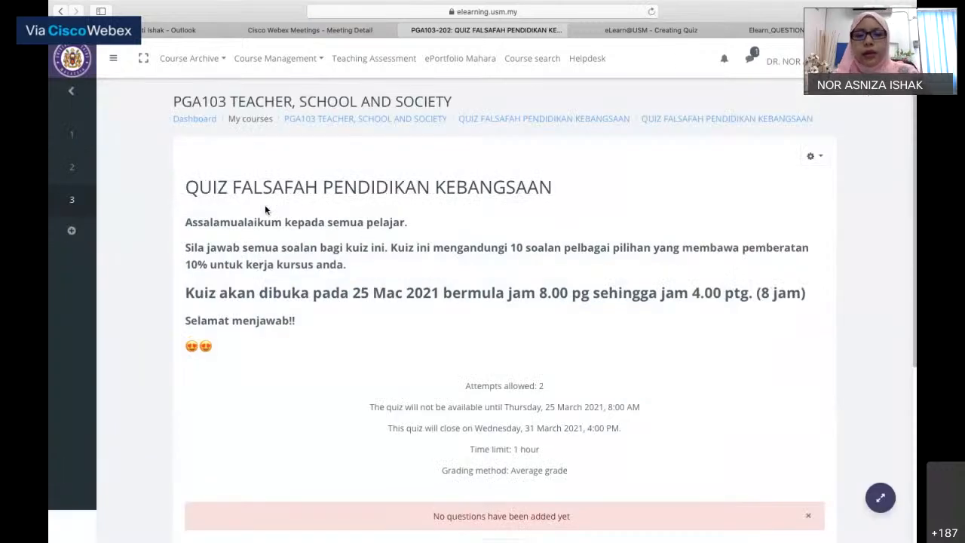
scroll(264, 209, down, 1)
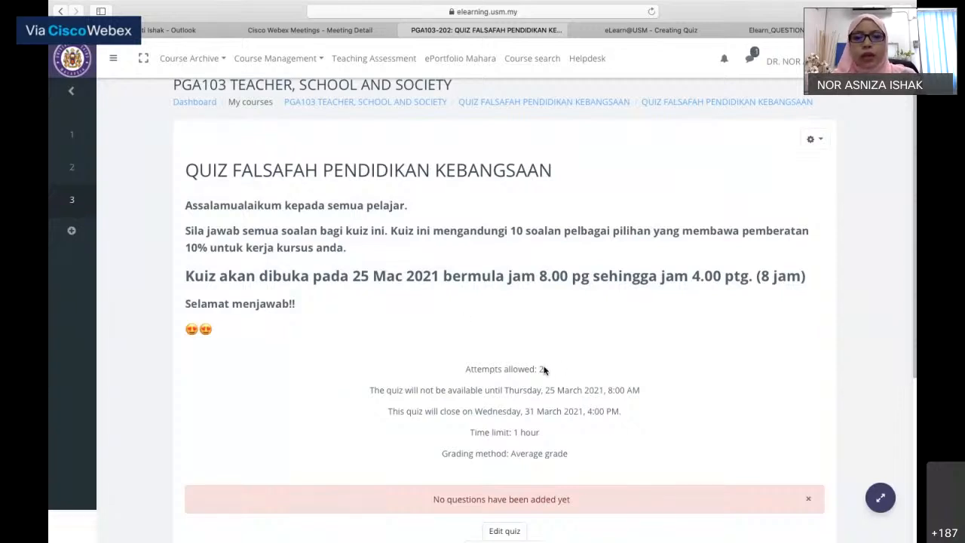
scroll(544, 370, down, 1)
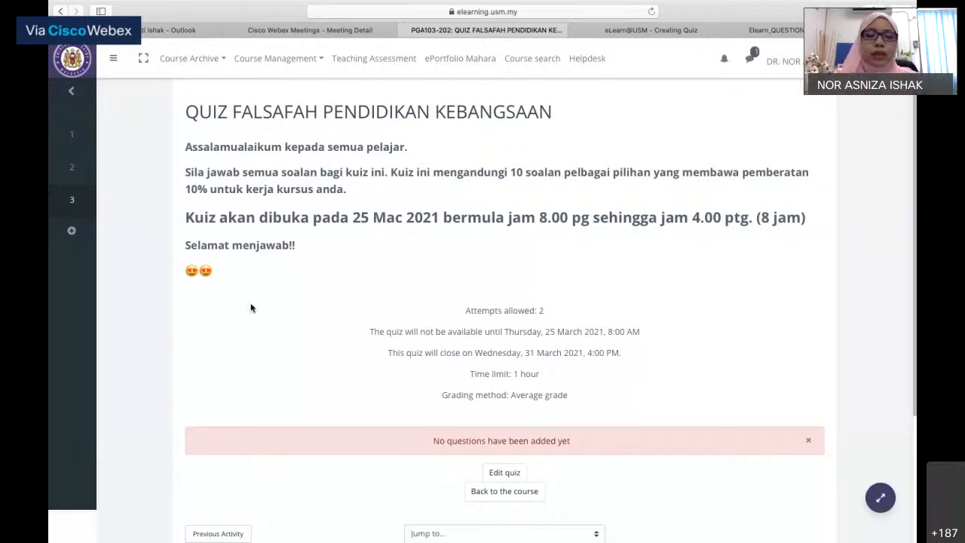
scroll(250, 308, down, 1)
scroll(251, 307, down, 1)
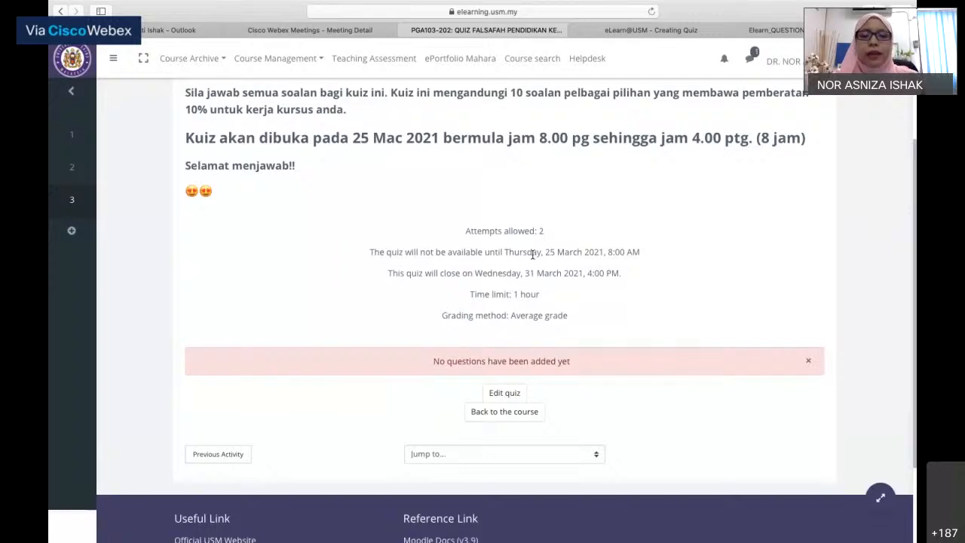
scroll(532, 254, down, 1)
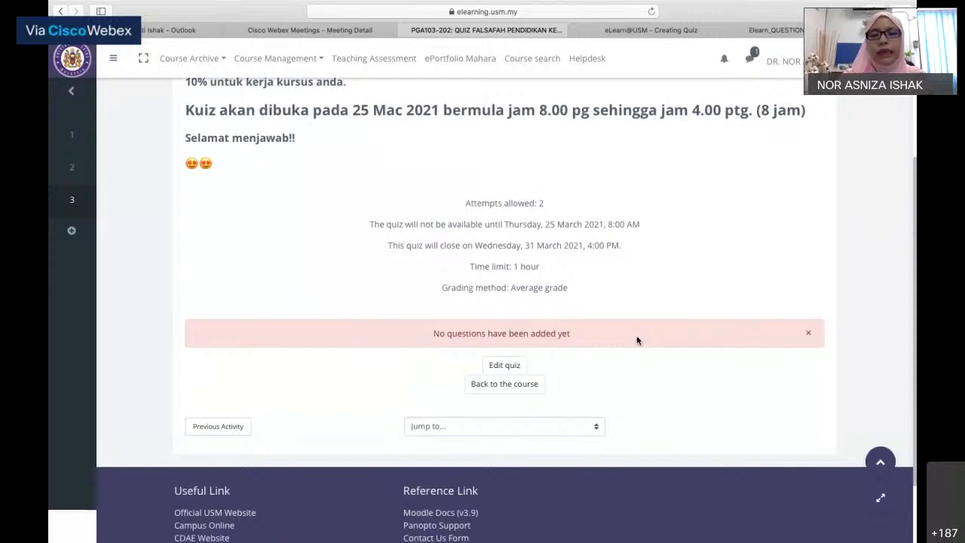
scroll(636, 340, down, 1)
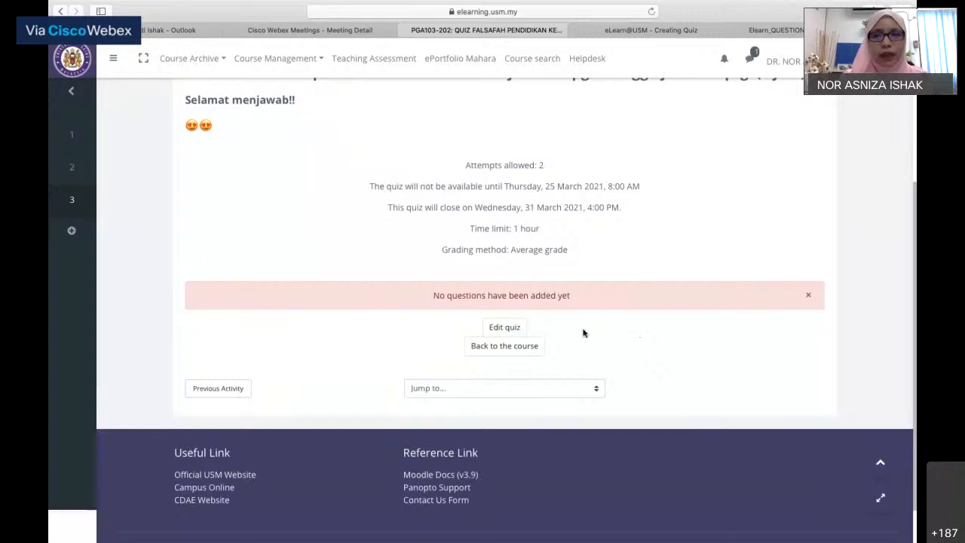
- Start editing the quiz's questions and choose the Falsafah Pendidikan Kebangsaan category for adding from the question bank
click(505, 328)
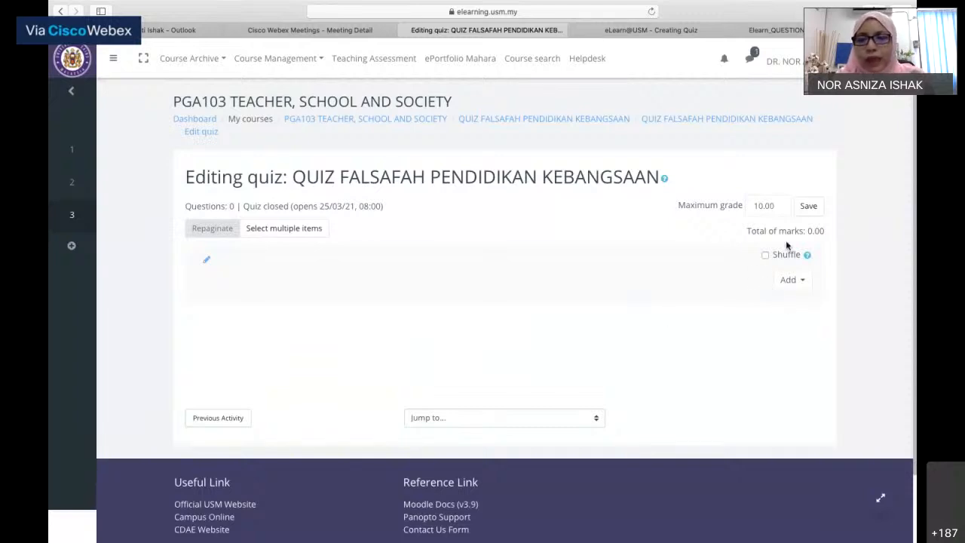
click(802, 282)
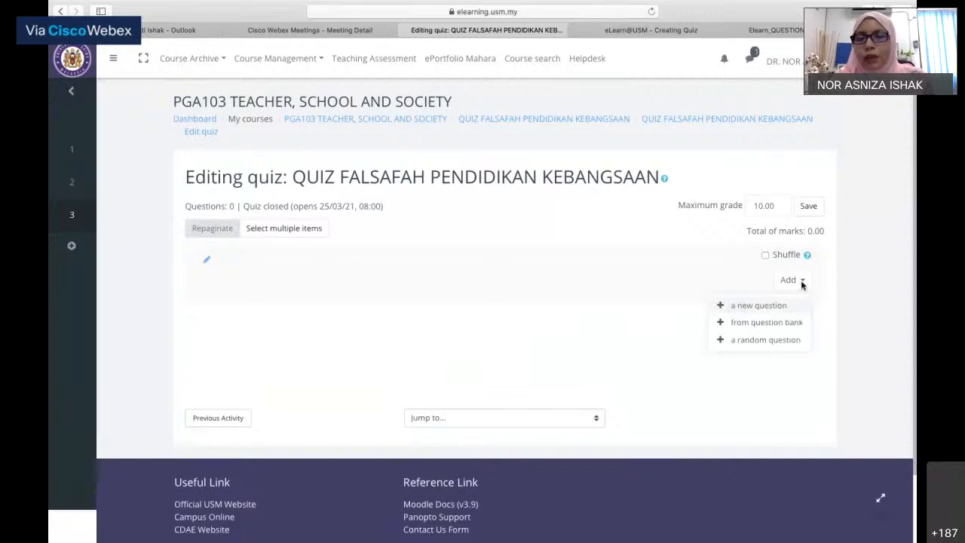
click(764, 325)
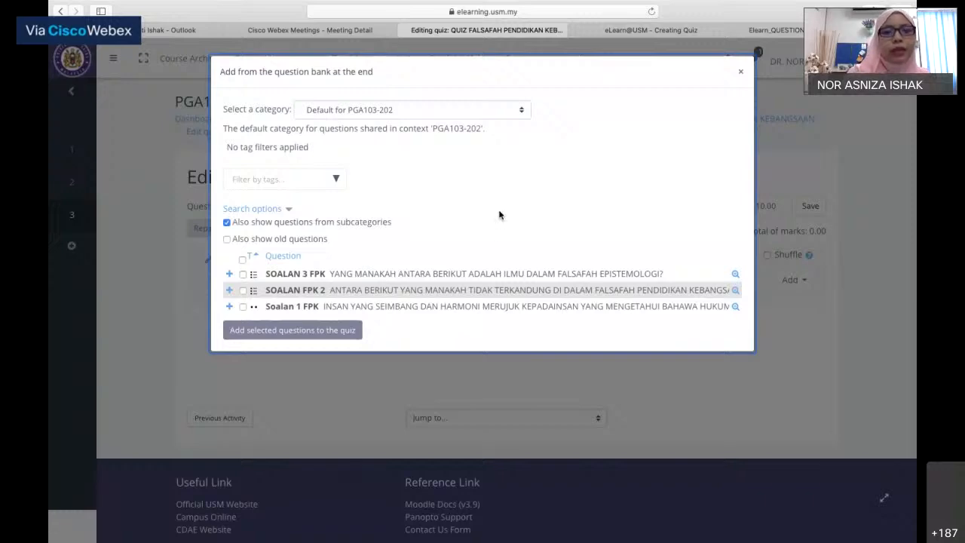
click(521, 112)
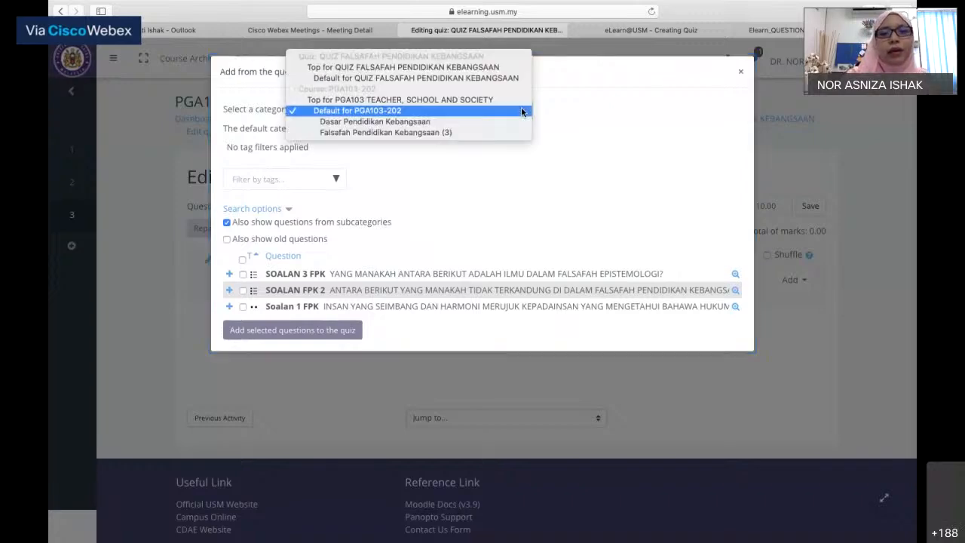
click(470, 132)
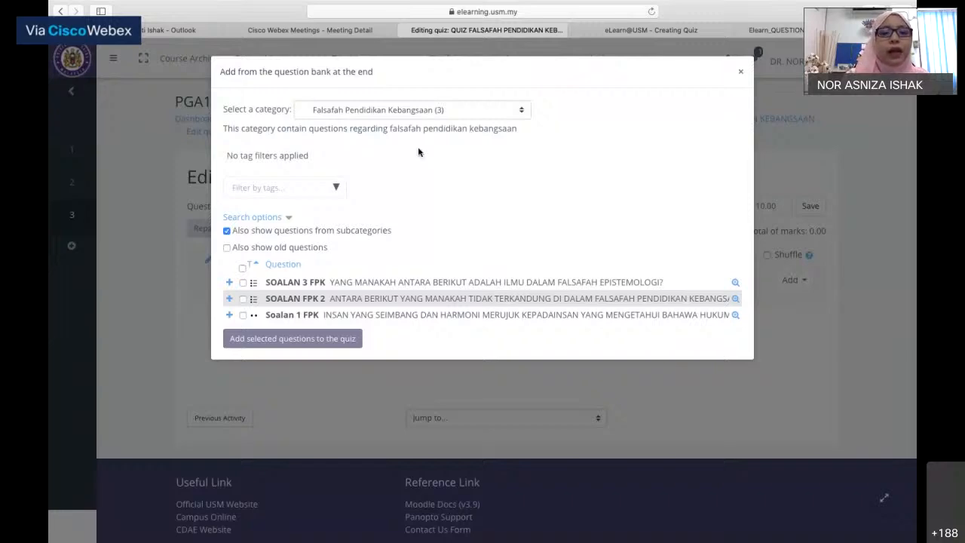
- Add the questions SOALAN 3 FPK, SOALAN FPK 2 and Soalan 1 FPK to the quiz
click(243, 283)
click(243, 300)
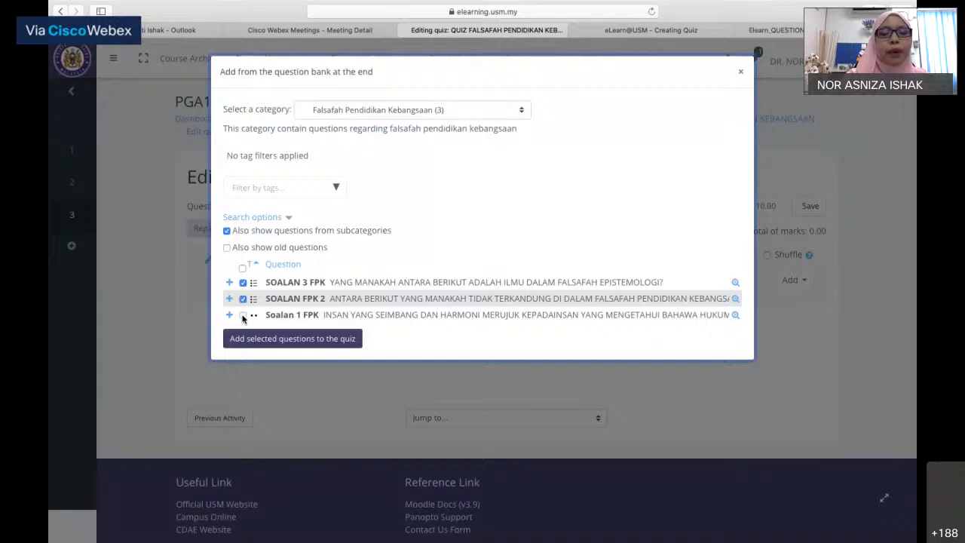
click(242, 315)
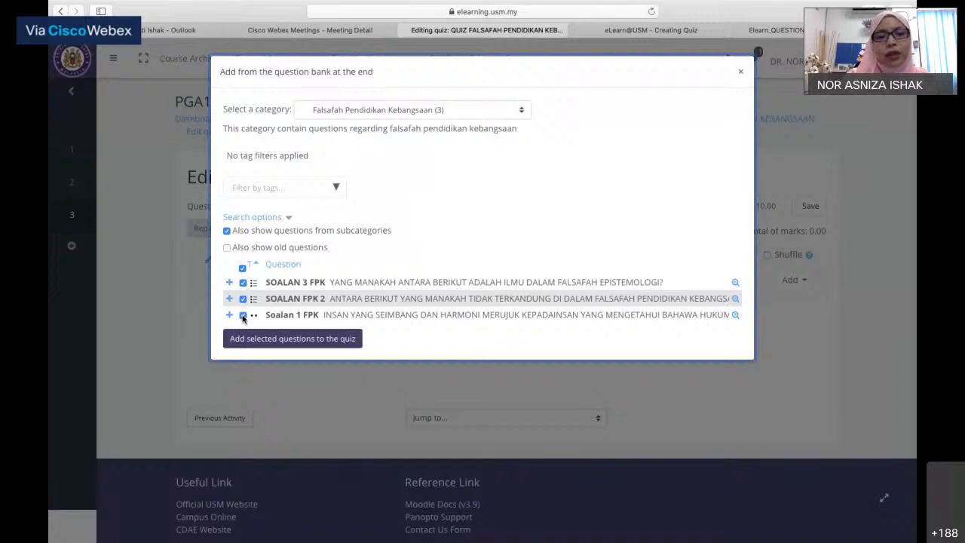
click(278, 339)
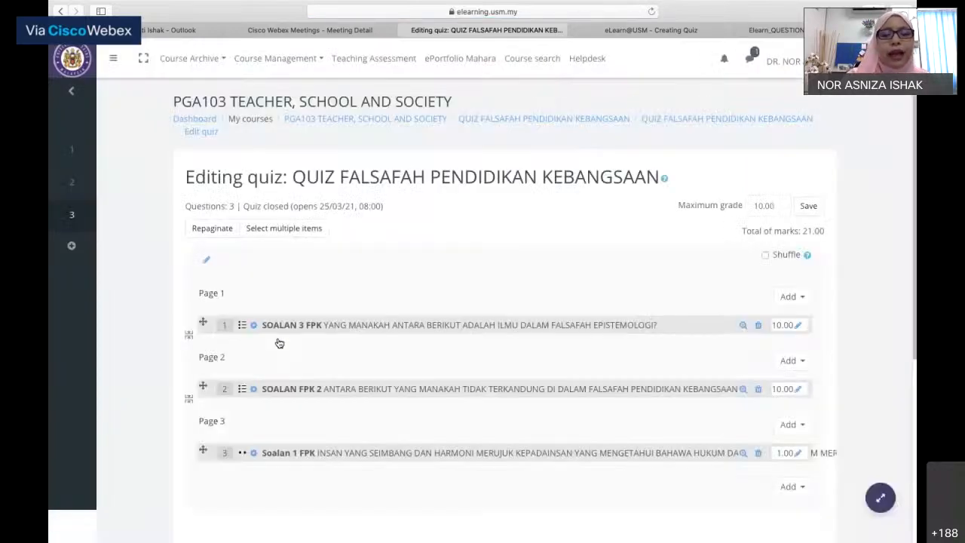
- Turn on shuffling of the quiz questions and leave the maximum grade as it is
scroll(279, 343, down, 1)
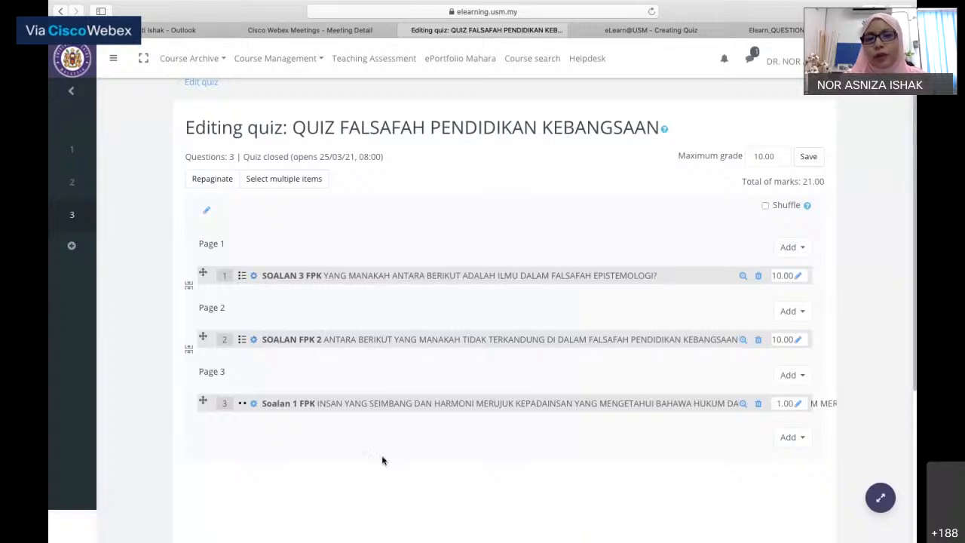
click(765, 206)
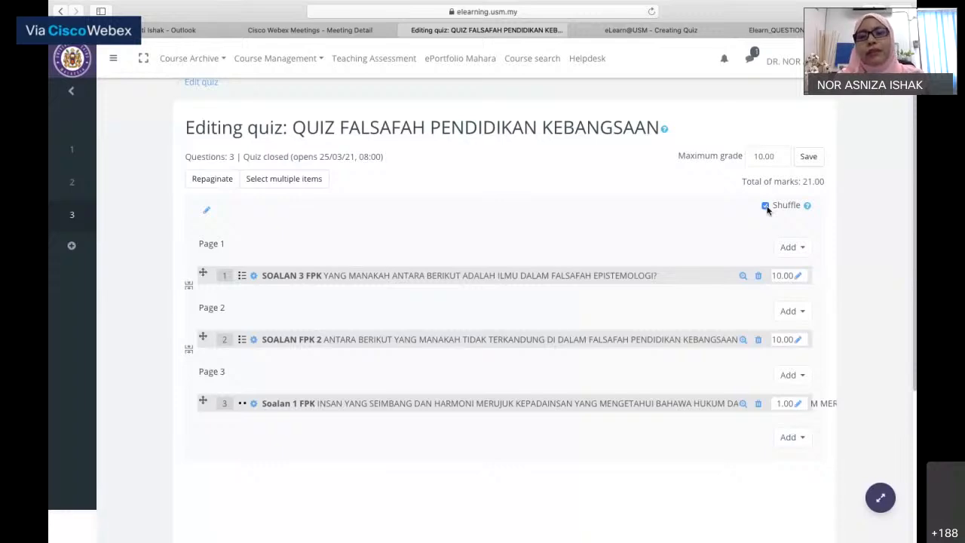
click(759, 157)
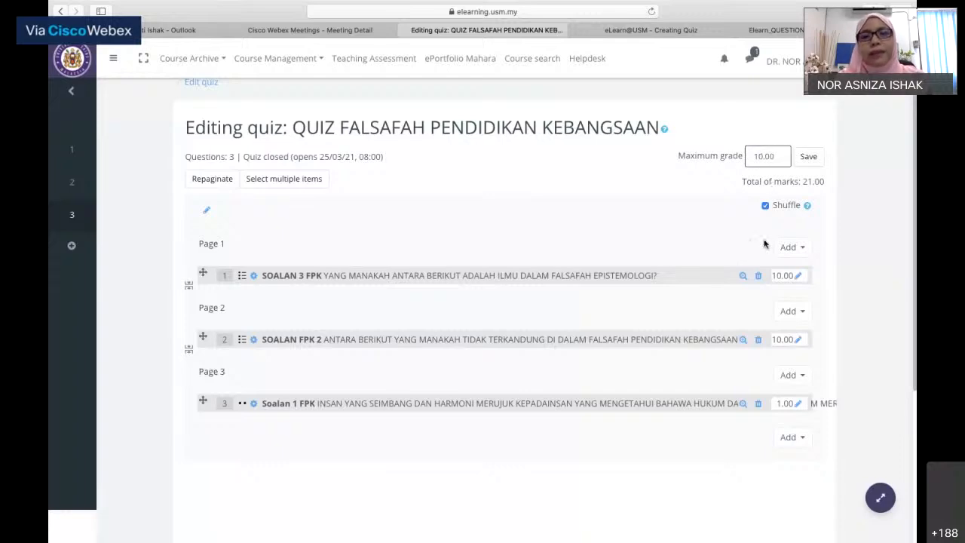
click(730, 236)
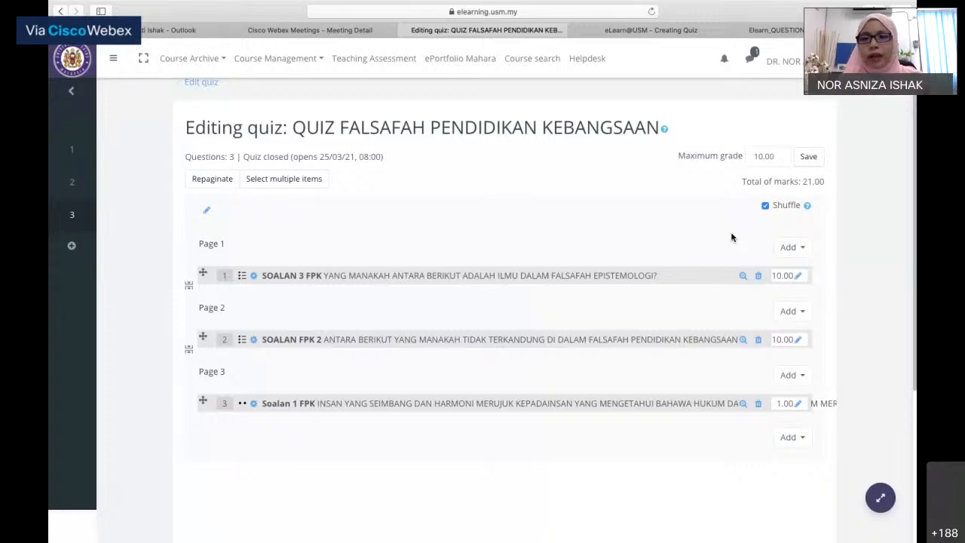
- Check the essay question in the Elearn_QUESTION BANK KUIZ PGA 103 document and start a new Essay question at the end of the quiz
scroll(731, 238, down, 1)
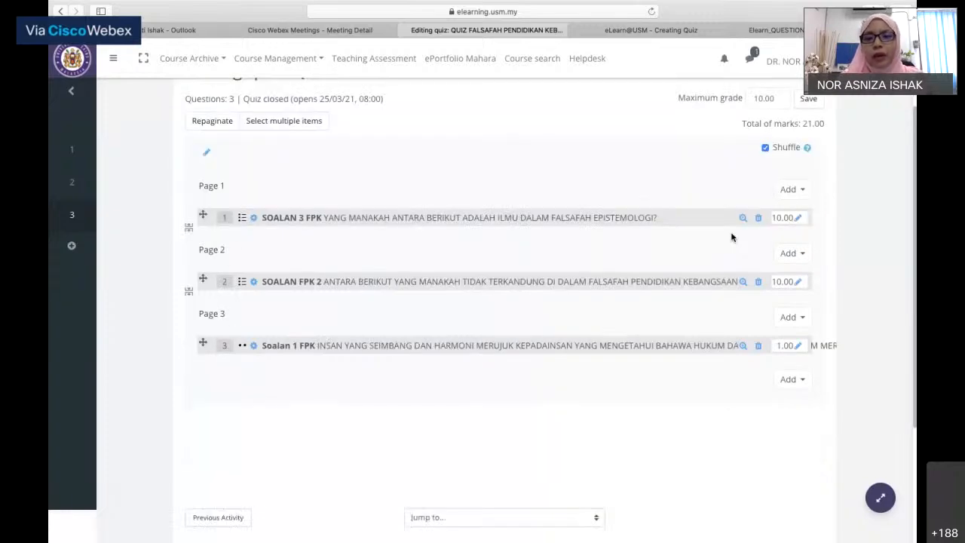
click(787, 381)
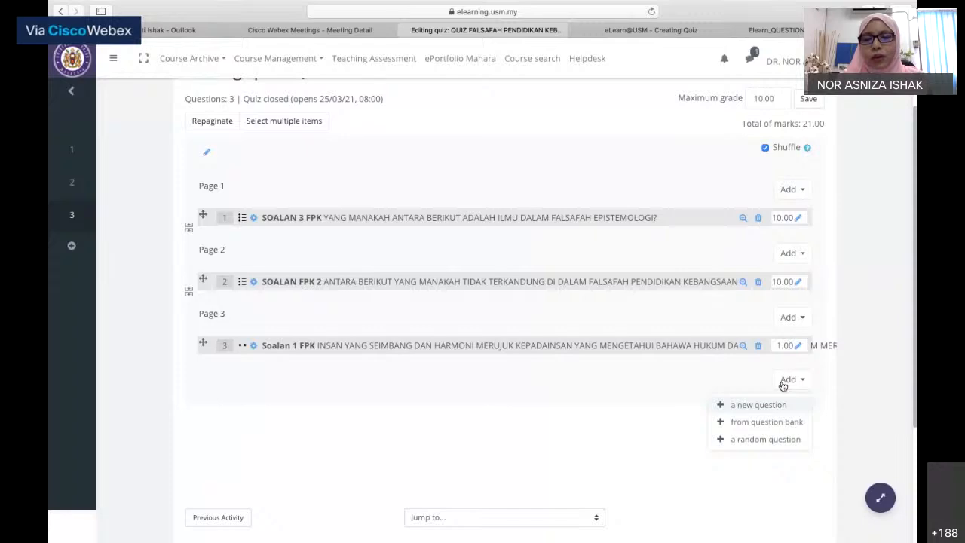
click(747, 407)
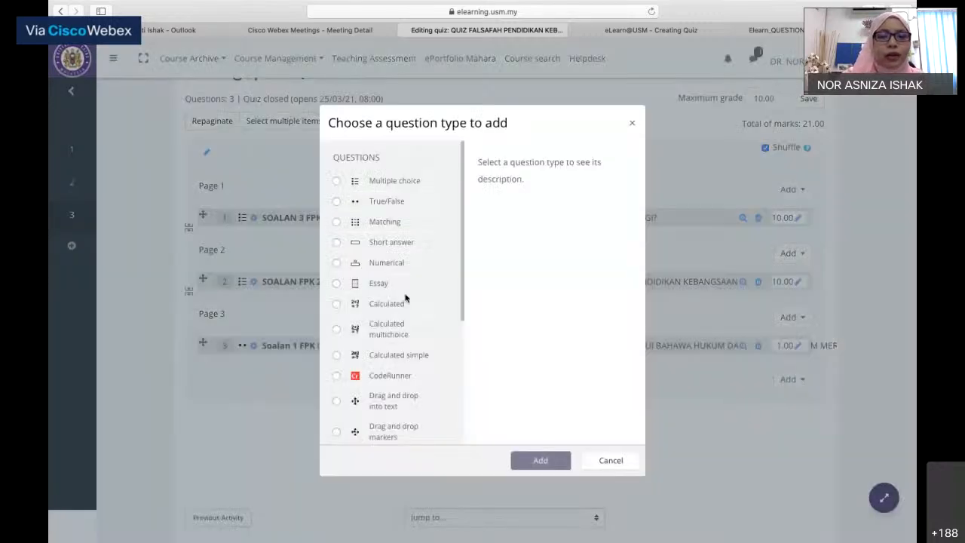
key(ctrl+Right)
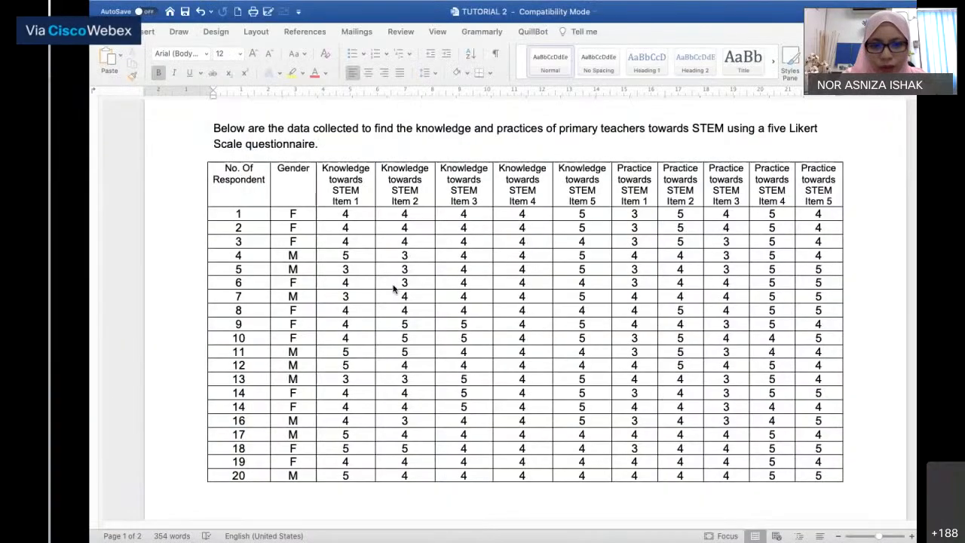
key(ctrl+Right)
scroll(393, 286, down, 1)
scroll(392, 286, down, 3)
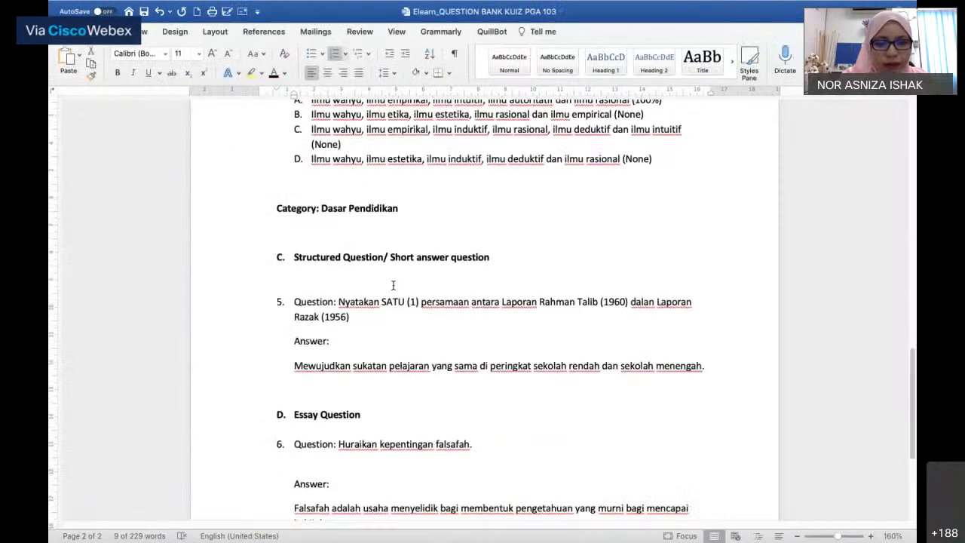
scroll(393, 285, down, 5)
key(ctrl+Left)
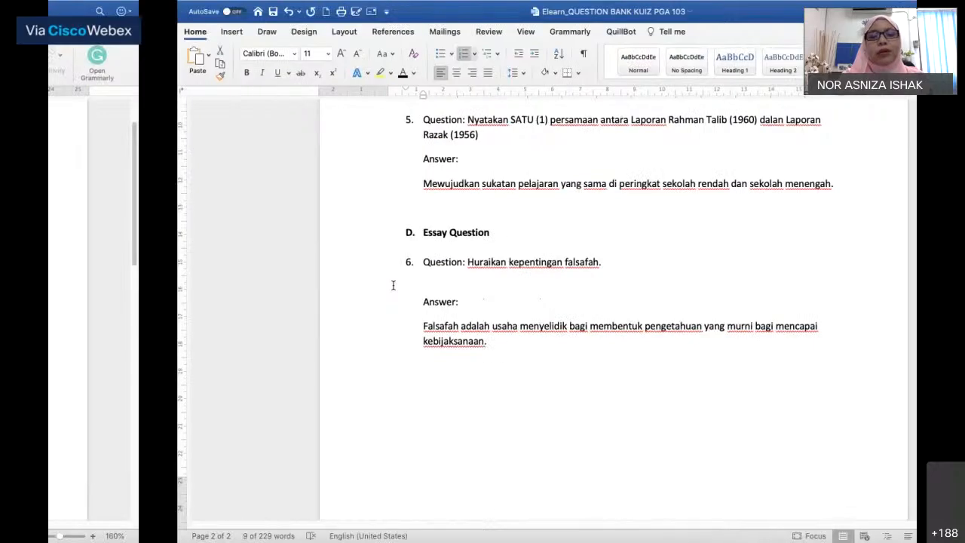
key(ctrl+Left)
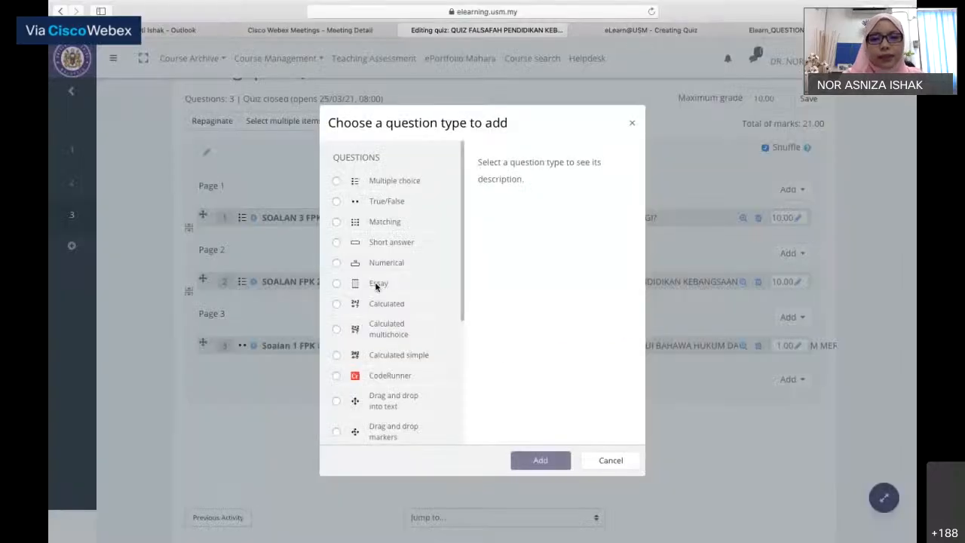
click(377, 284)
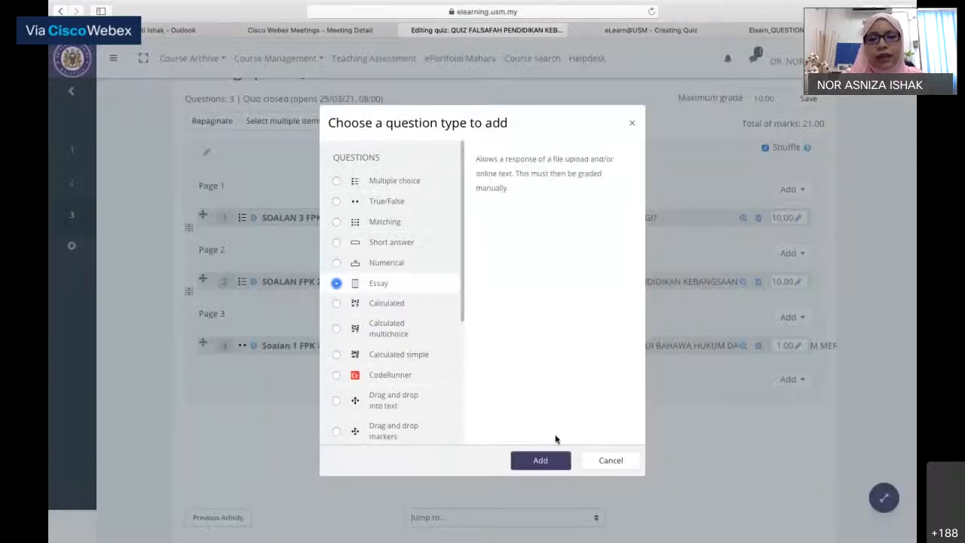
click(540, 461)
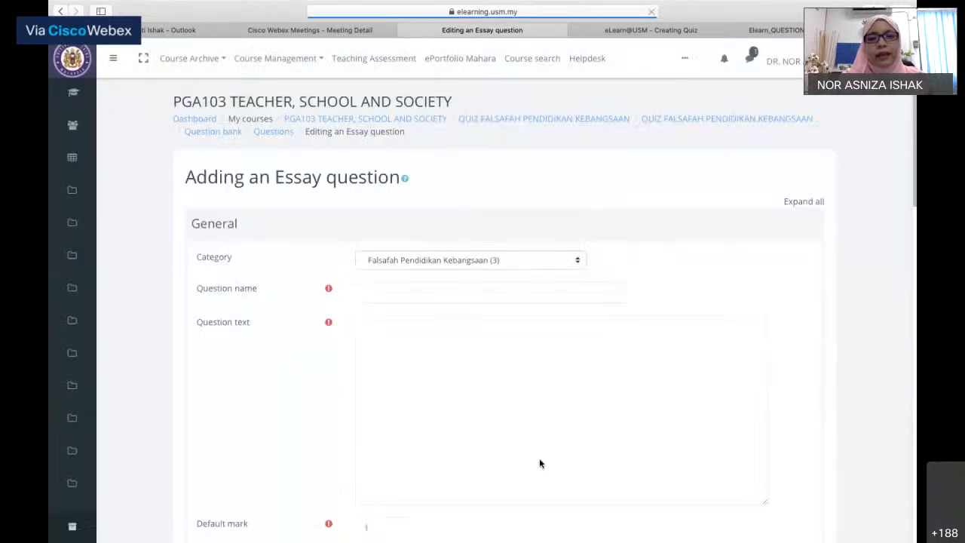
- Name the new essay question SOALAN FPK 4
click(452, 293)
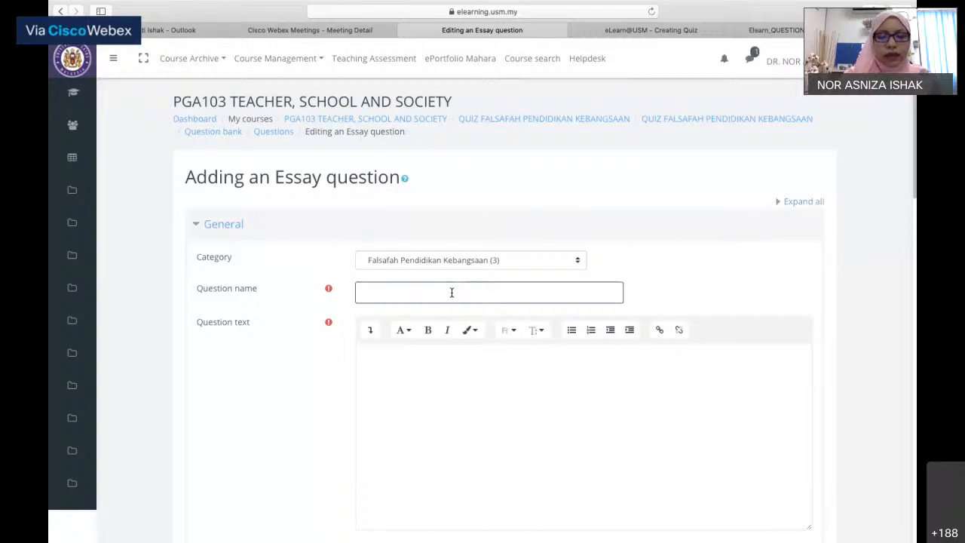
text(SOALAN )
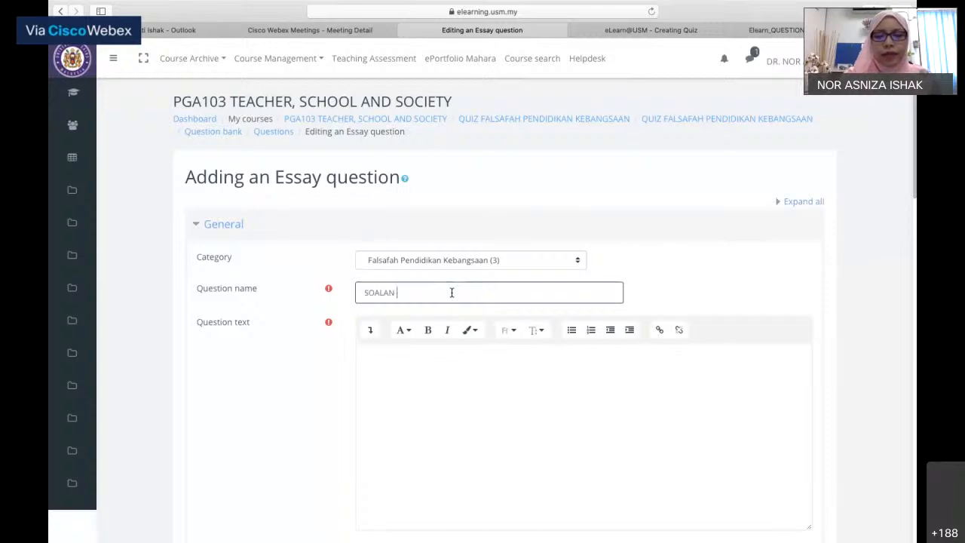
text(FPK 4)
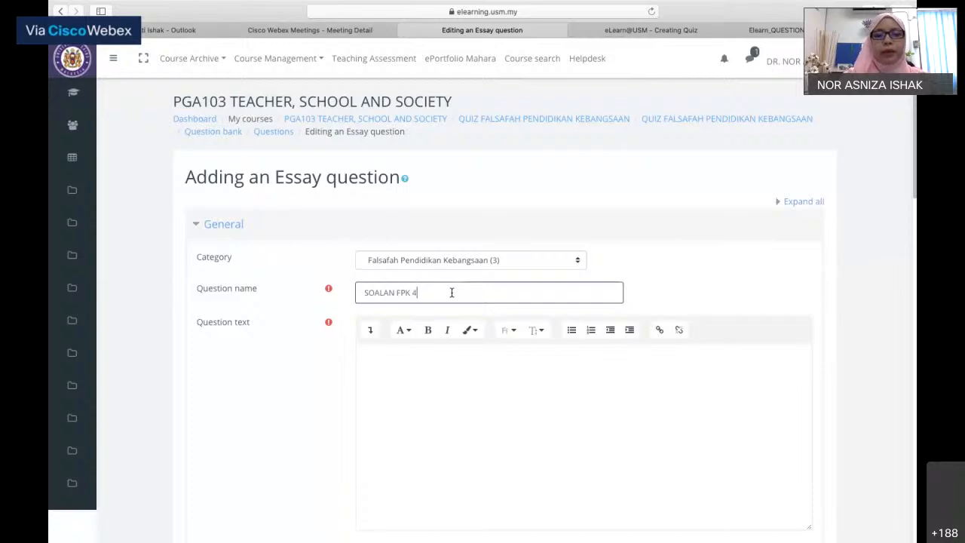
- Copy "Huraikan kepentingan falsafah" from question 6 of the Word document into the essay's question text
click(396, 418)
key(ctrl+Right)
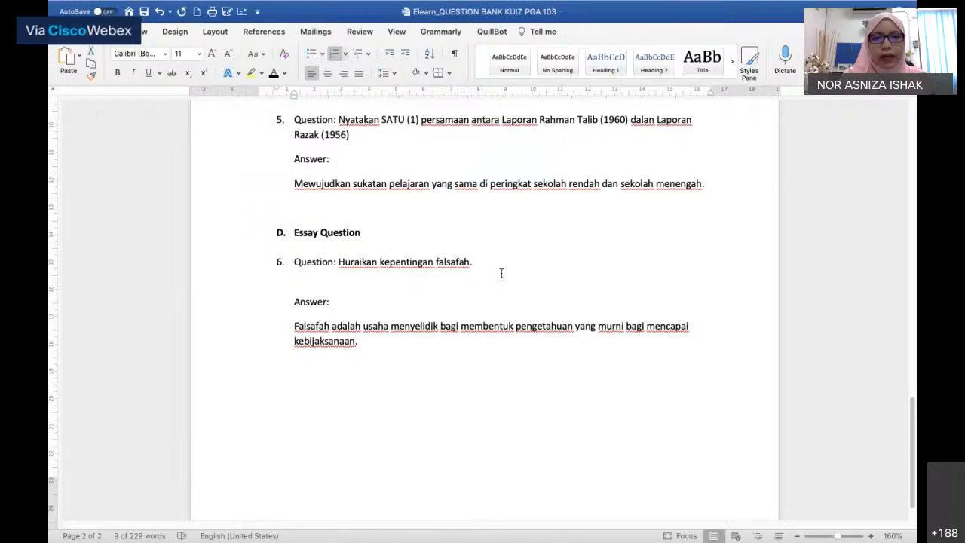
drag(474, 262, 348, 265)
key(super+c)
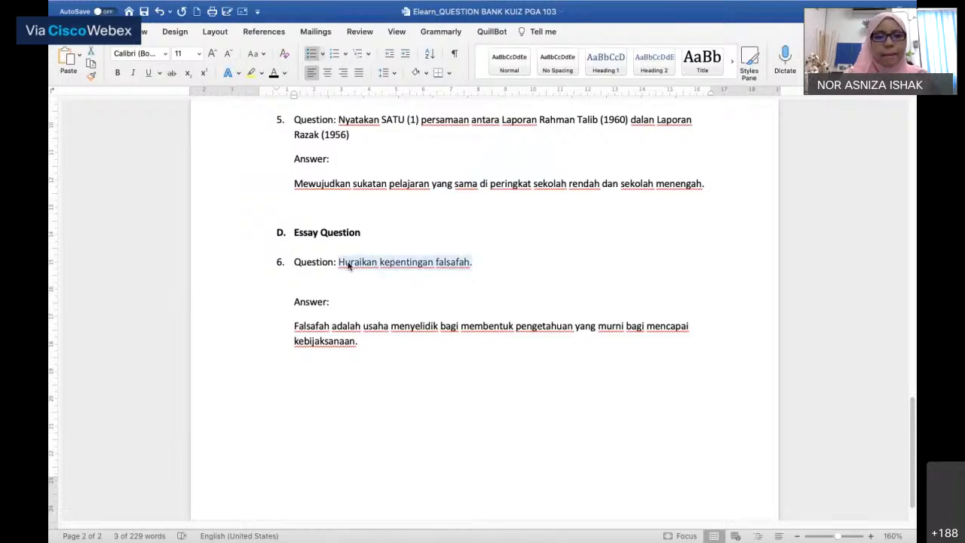
key(ctrl+Left)
key(ctrl+Left)
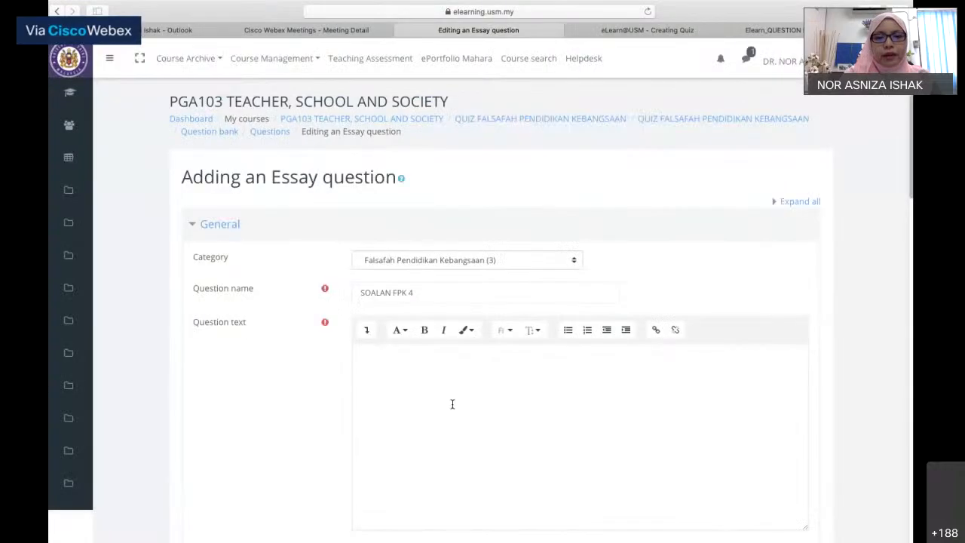
key(super+v)
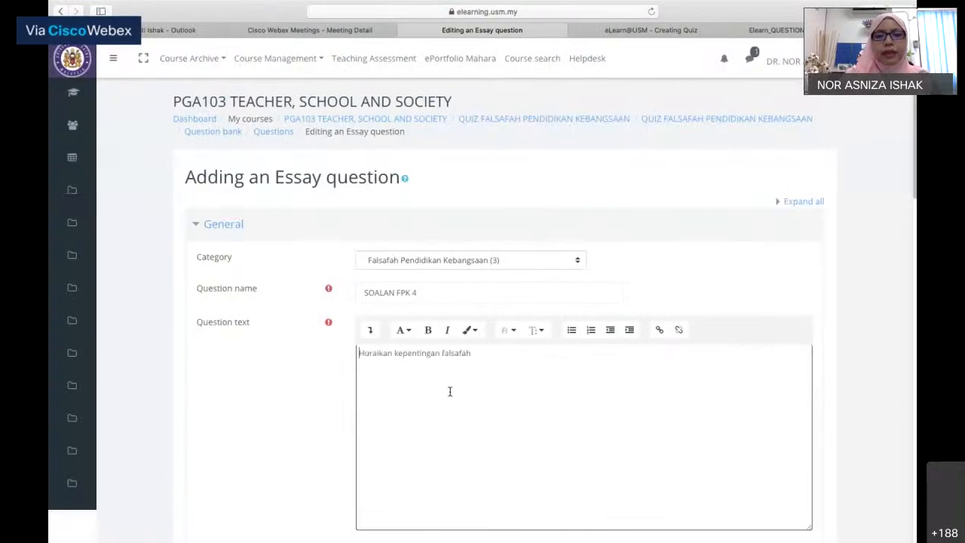
- Complete the question text with a full stop and the word limit "(200 patah perkataan)"
text(. ()
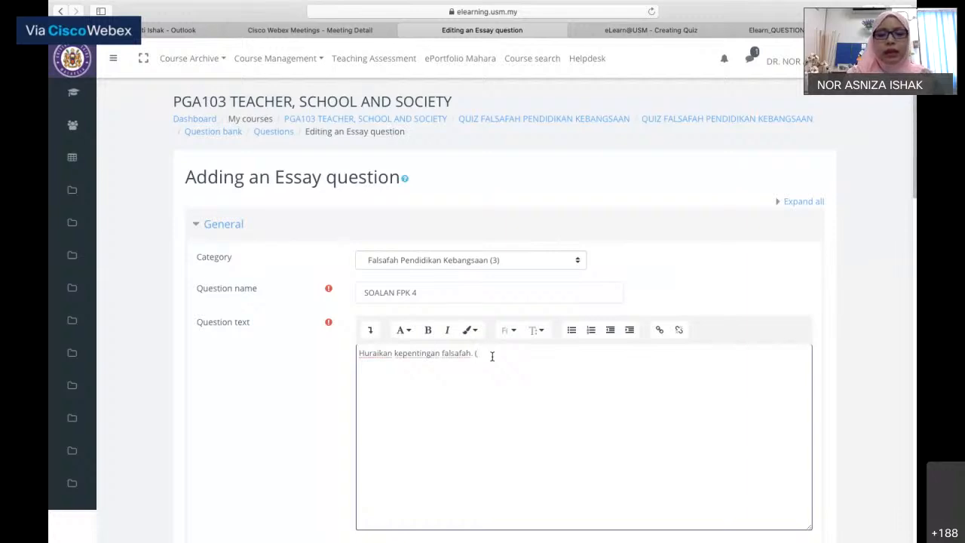
text(200 )
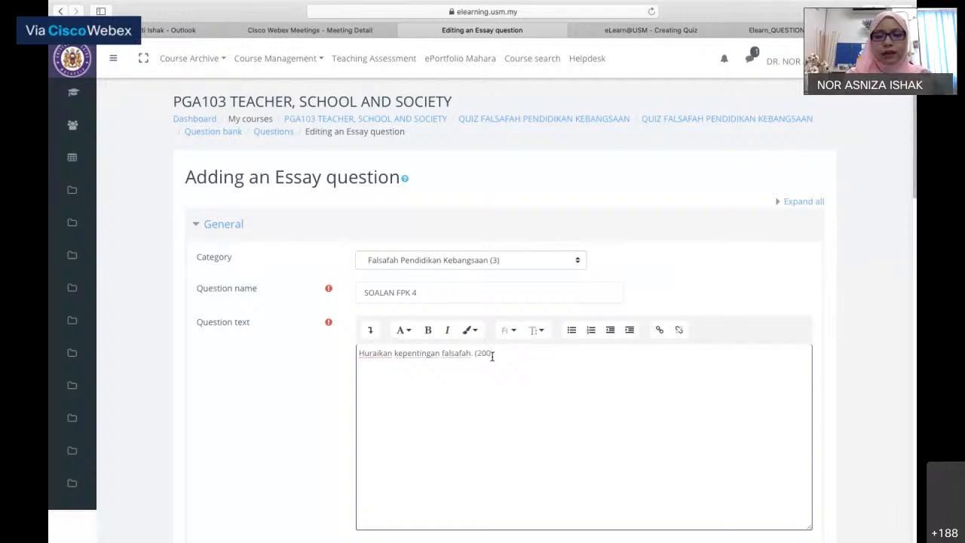
text(PATAH)
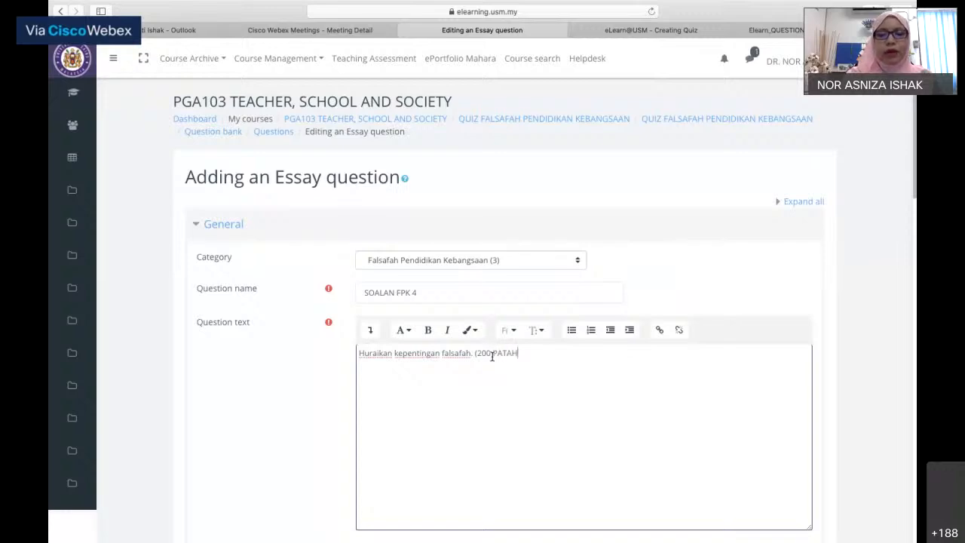
key(BackSpace)
key(BackSpace)
key(BackSpace)
key(BackSpace)
key(BackSpace)
text(pa)
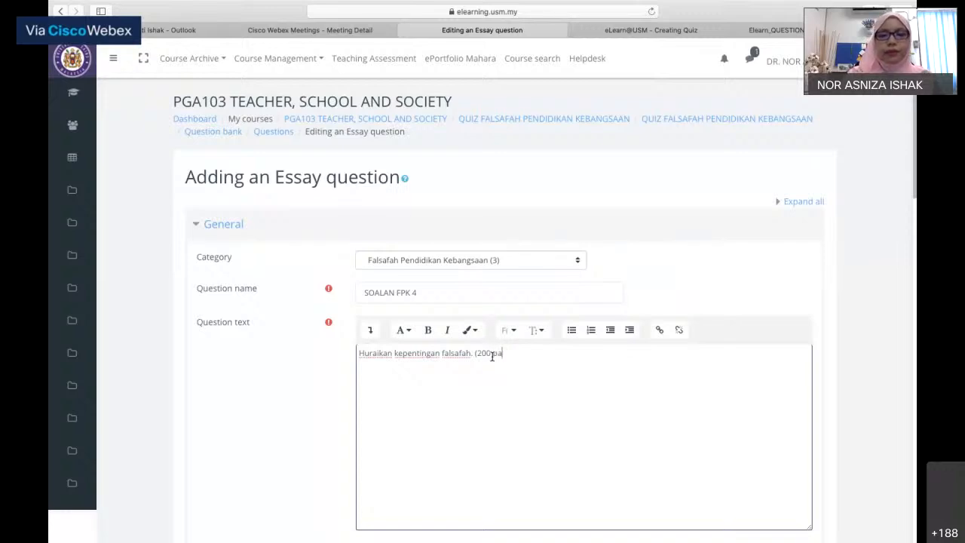
text(tah perkataa)
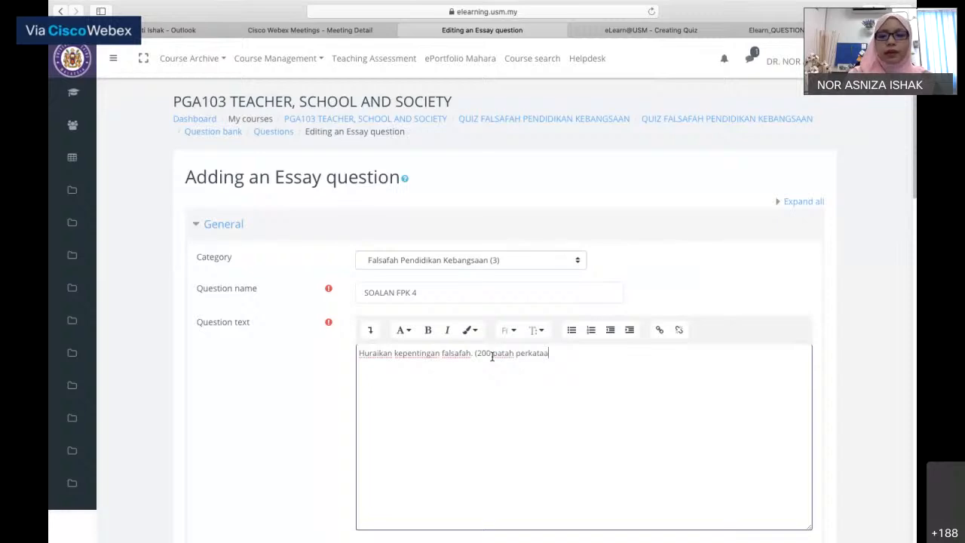
text(n))
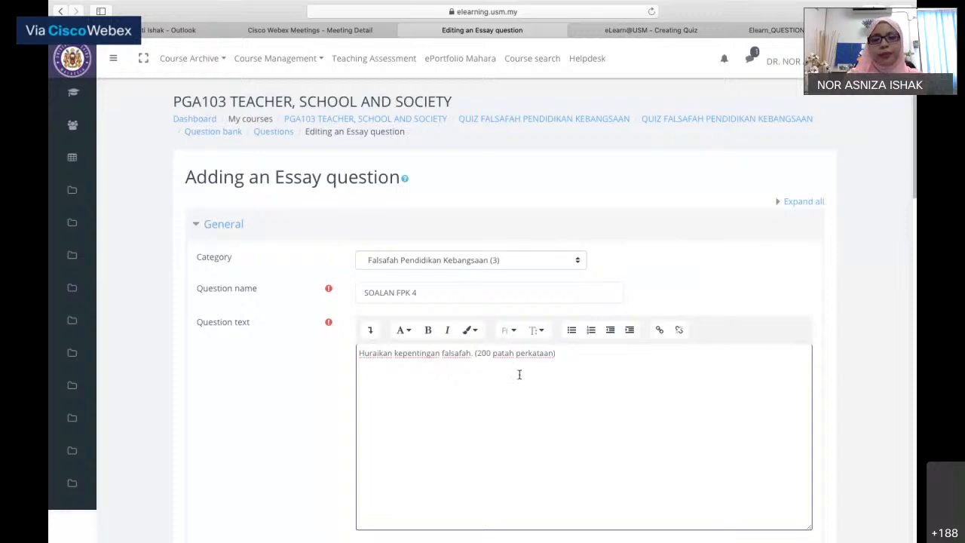
- Make the whole question text bold
scroll(525, 378, down, 3)
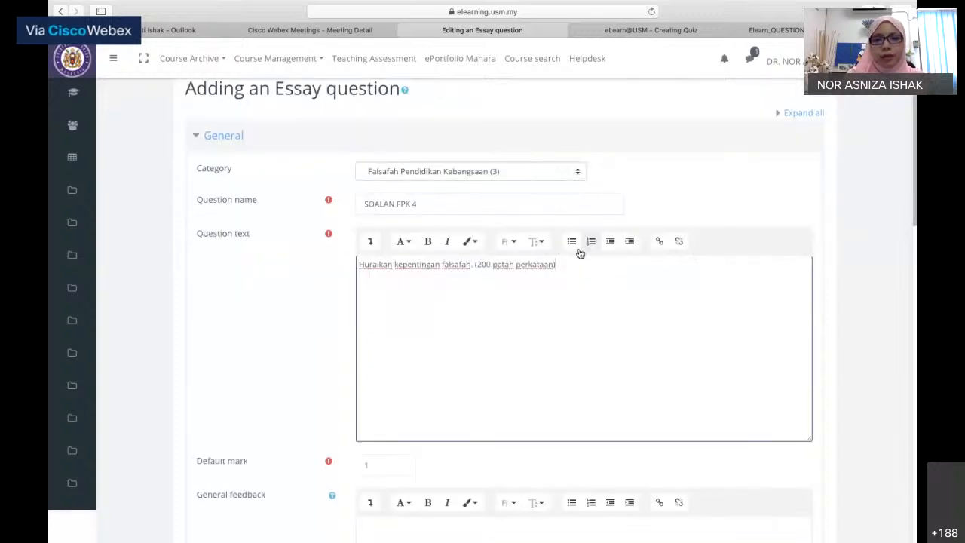
drag(577, 264, 348, 261)
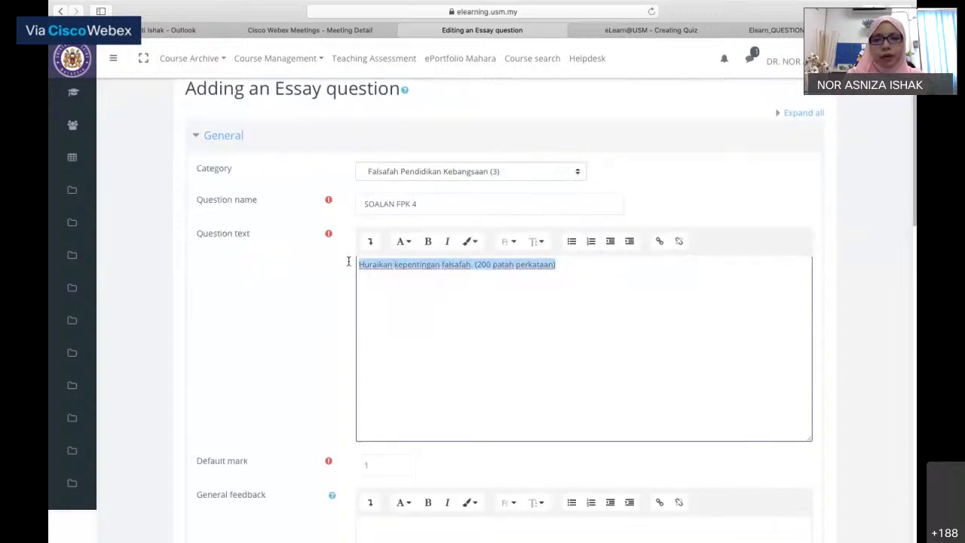
click(429, 242)
- Examine the essay question's default mark, general feedback, response options and grader information
scroll(470, 311, down, 2)
scroll(470, 310, down, 5)
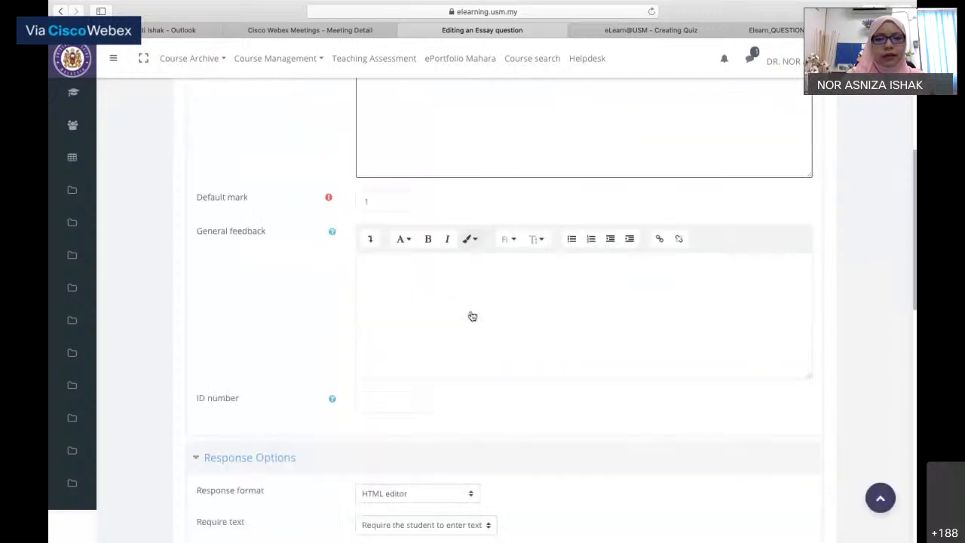
scroll(473, 315, down, 1)
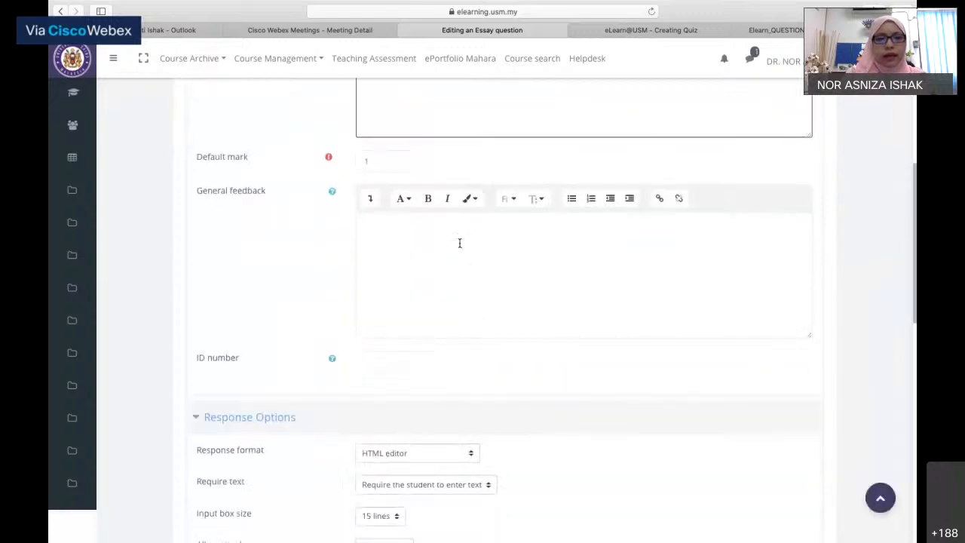
scroll(459, 242, down, 4)
scroll(459, 242, down, 2)
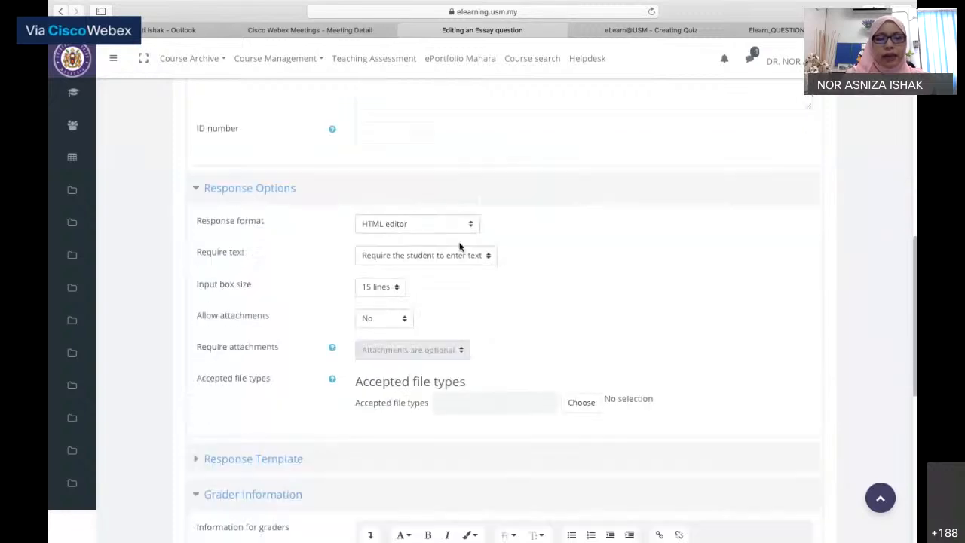
scroll(459, 246, down, 3)
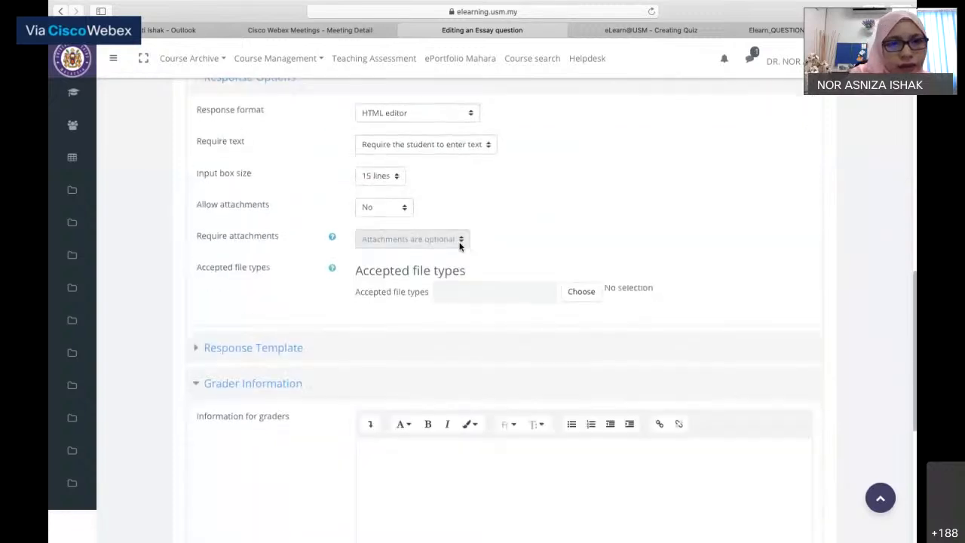
scroll(459, 246, up, 1)
scroll(459, 246, up, 1)
scroll(459, 246, down, 1)
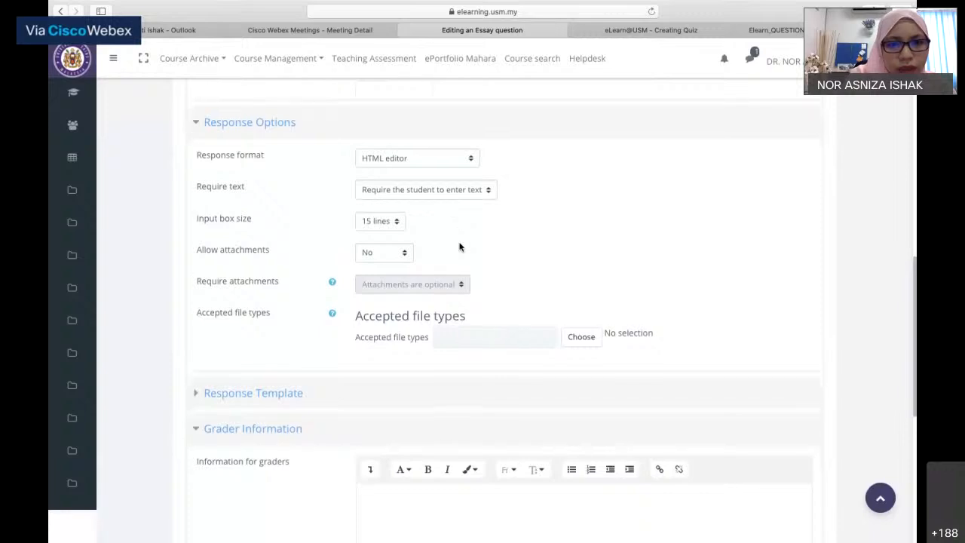
scroll(459, 247, down, 1)
scroll(459, 246, down, 1)
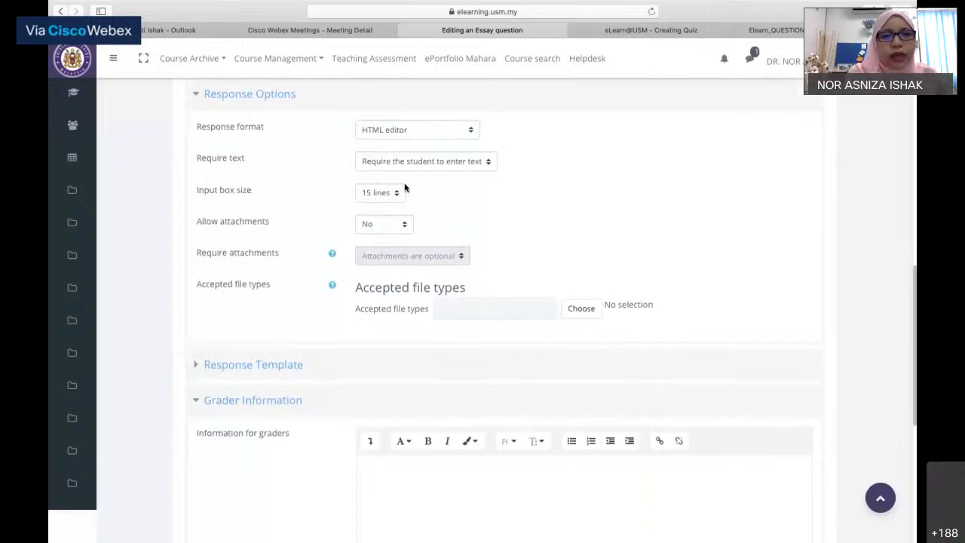
scroll(404, 187, up, 3)
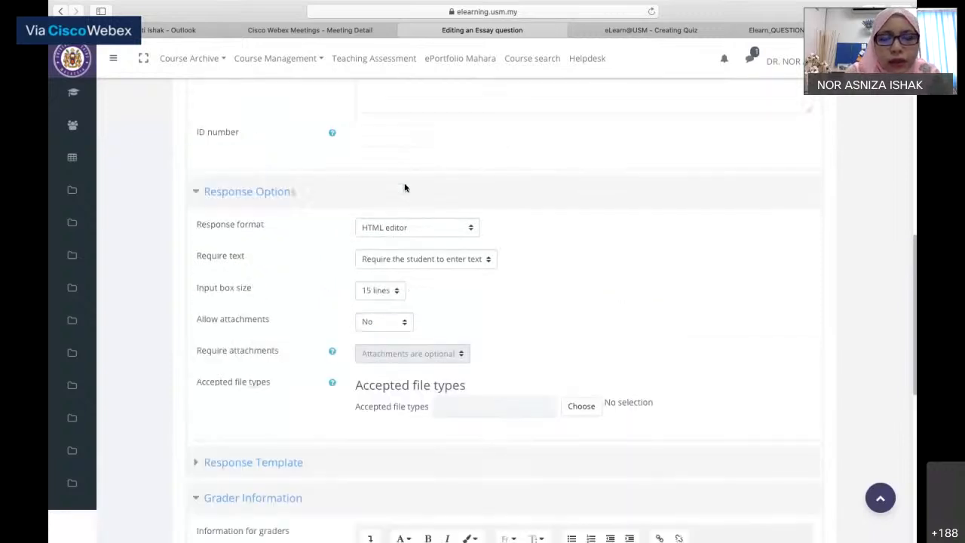
scroll(404, 187, down, 1)
- Keep the response format as HTML editor and the text requirement as Require the student to enter text
click(473, 215)
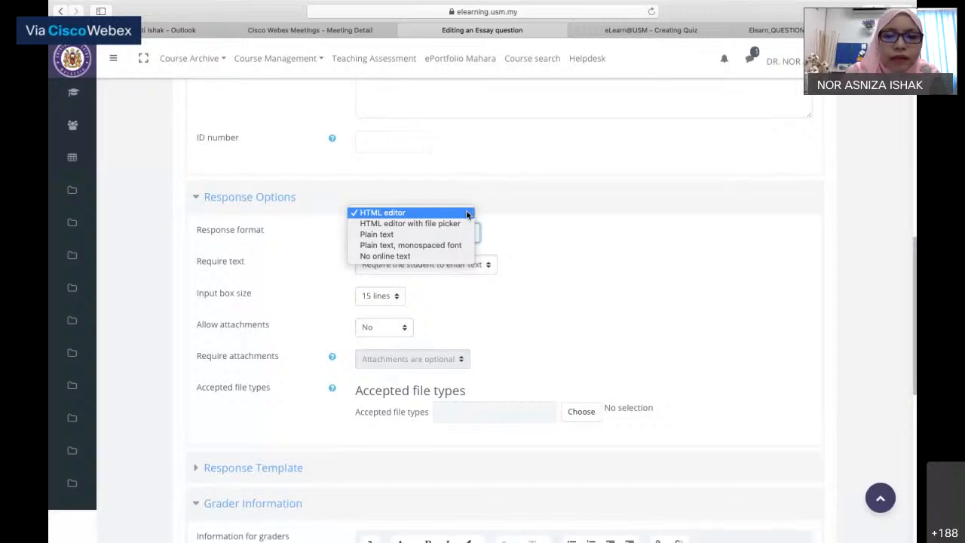
click(454, 213)
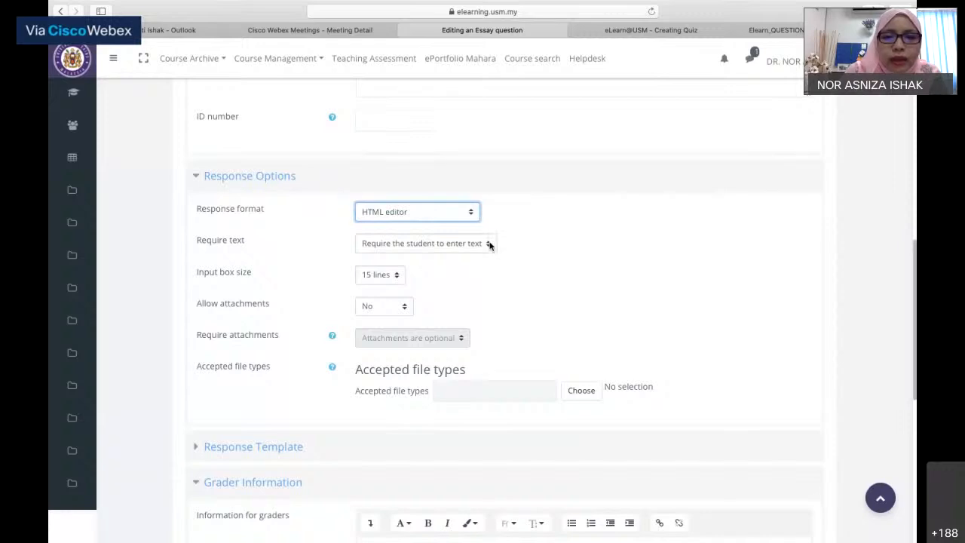
click(488, 245)
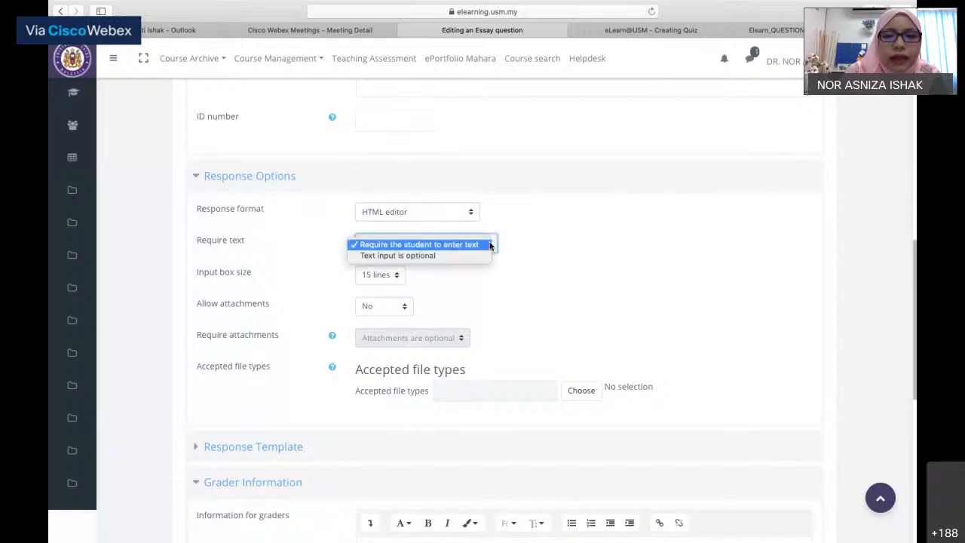
click(524, 242)
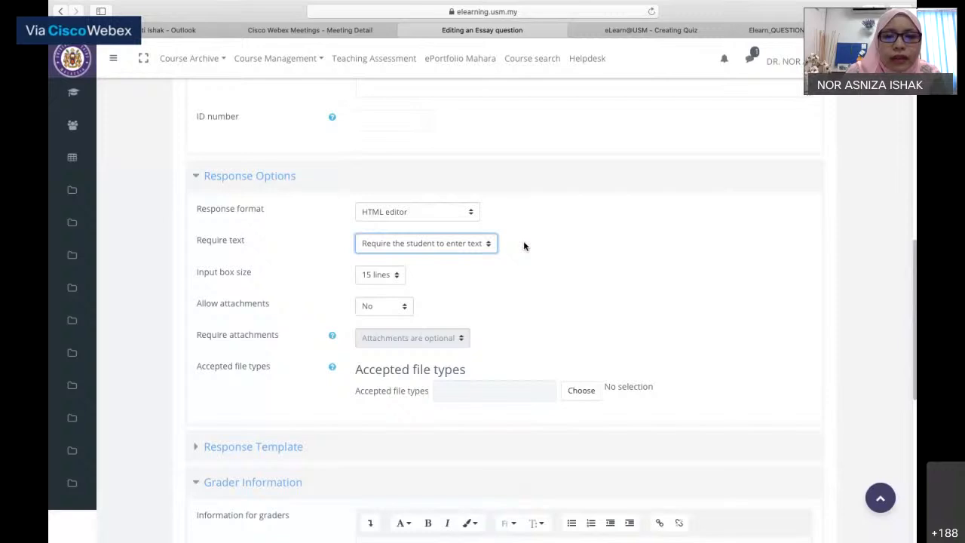
- Set the essay question's input box size to 30 lines
scroll(524, 246, up, 4)
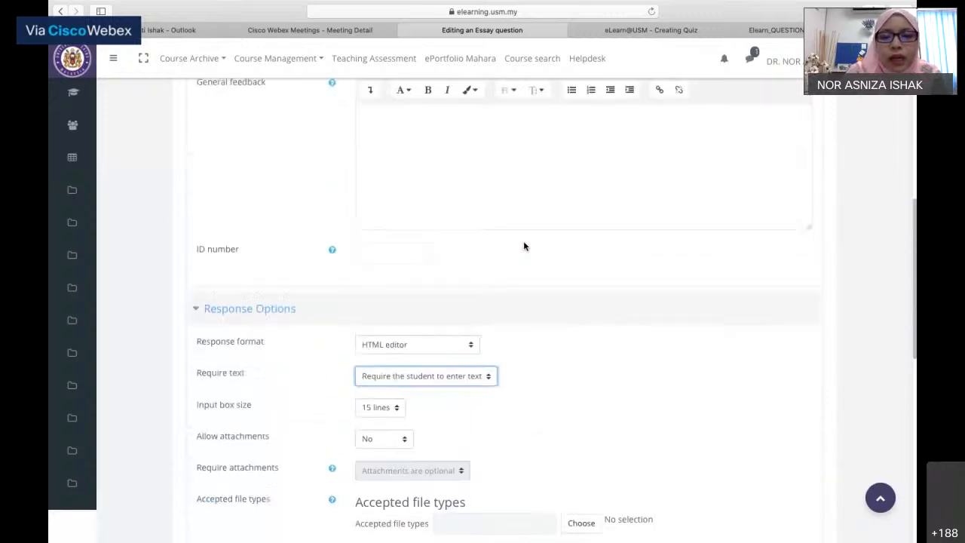
scroll(524, 242, up, 1)
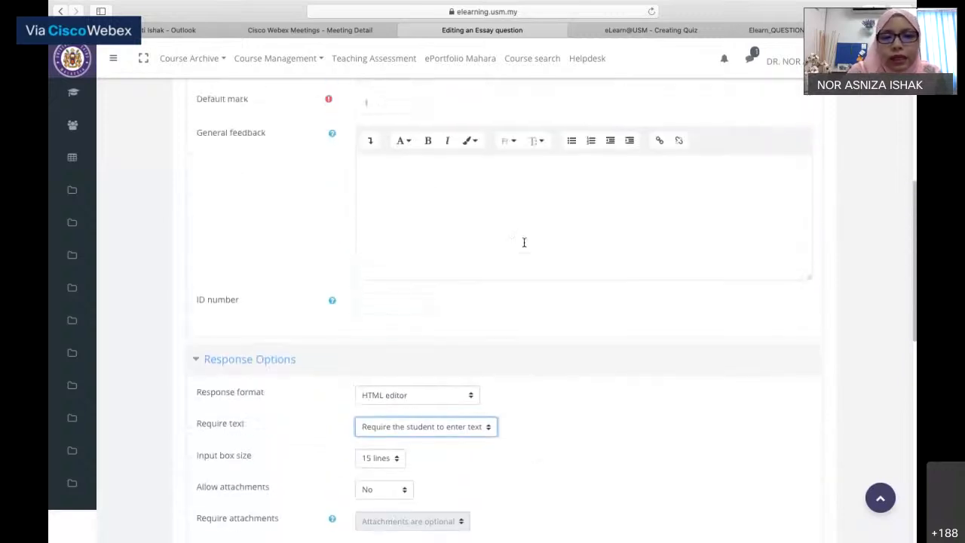
scroll(523, 242, down, 7)
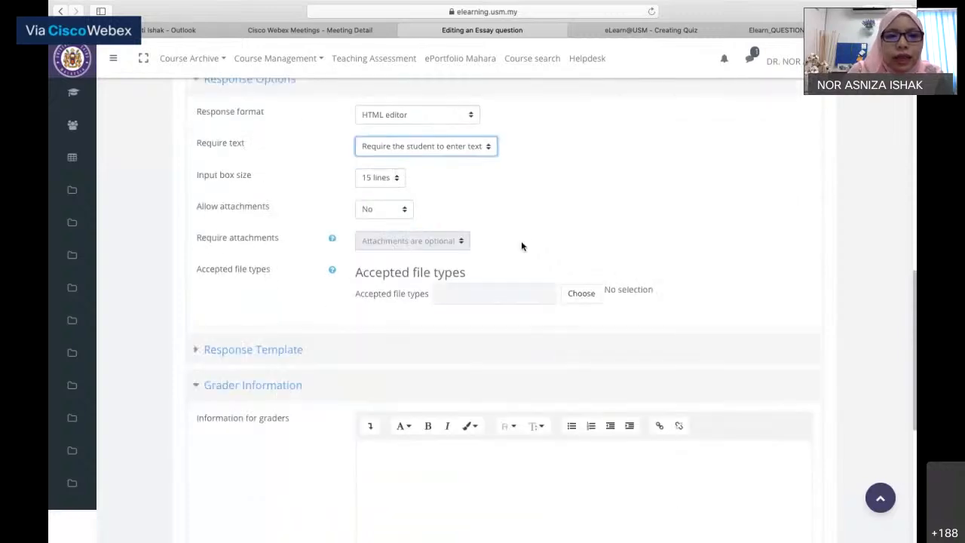
click(398, 181)
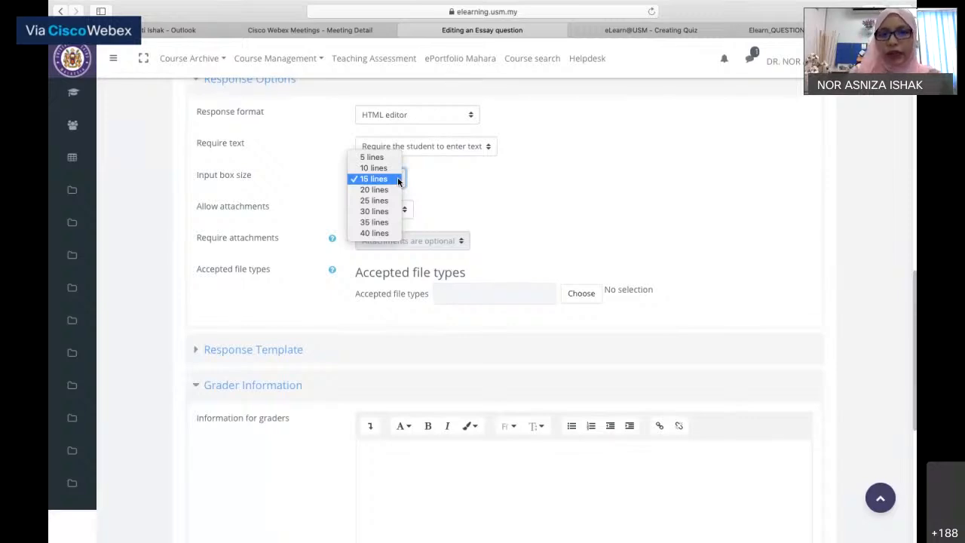
click(372, 212)
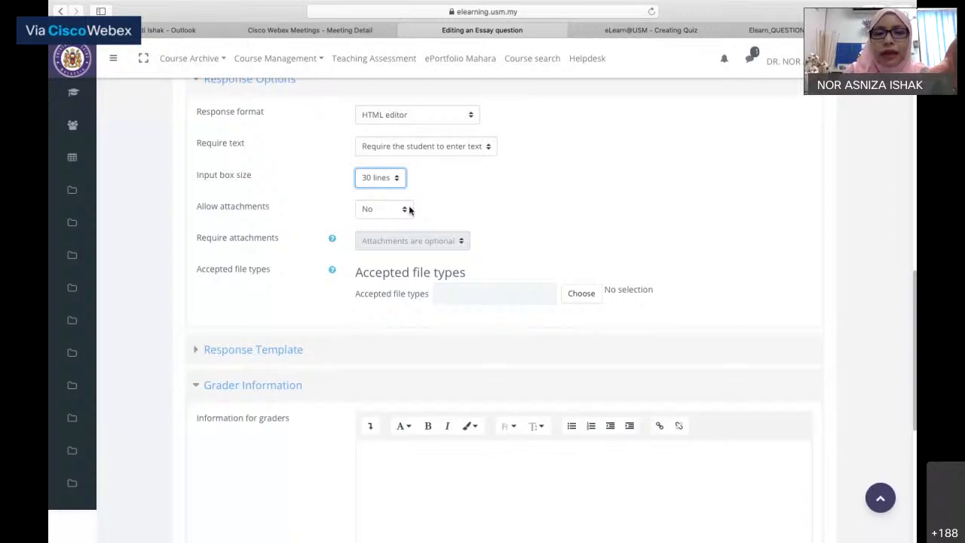
- Allow 1 attachment for the essay response and set the required attachments to 1
click(409, 211)
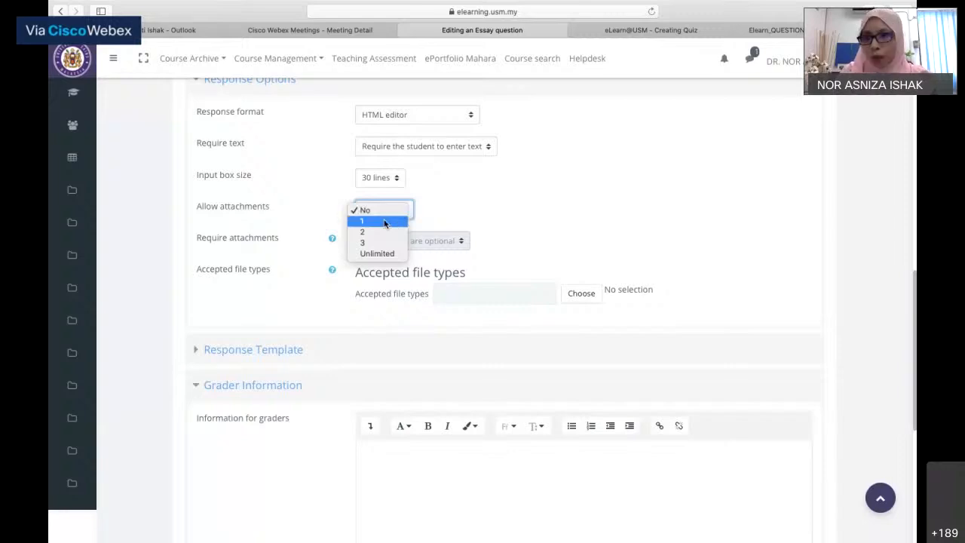
click(385, 221)
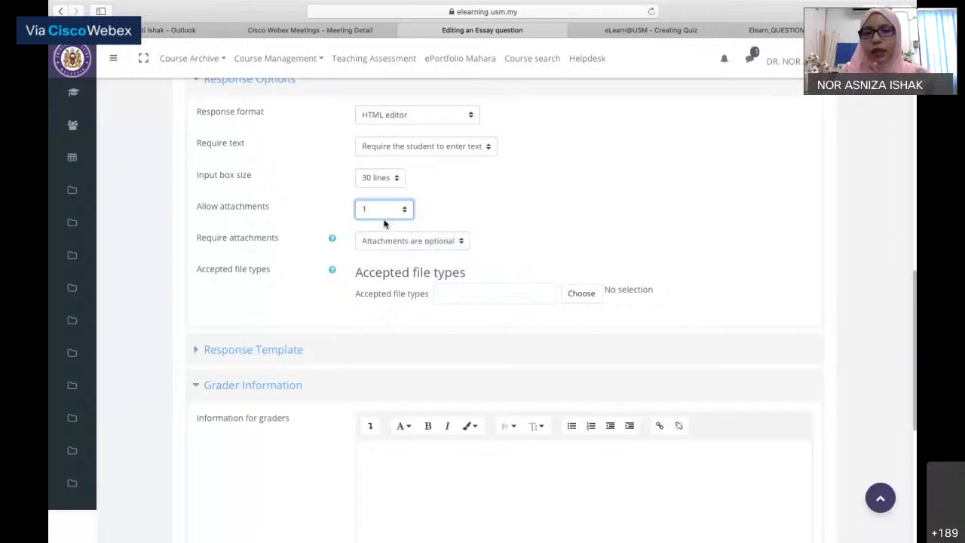
click(459, 241)
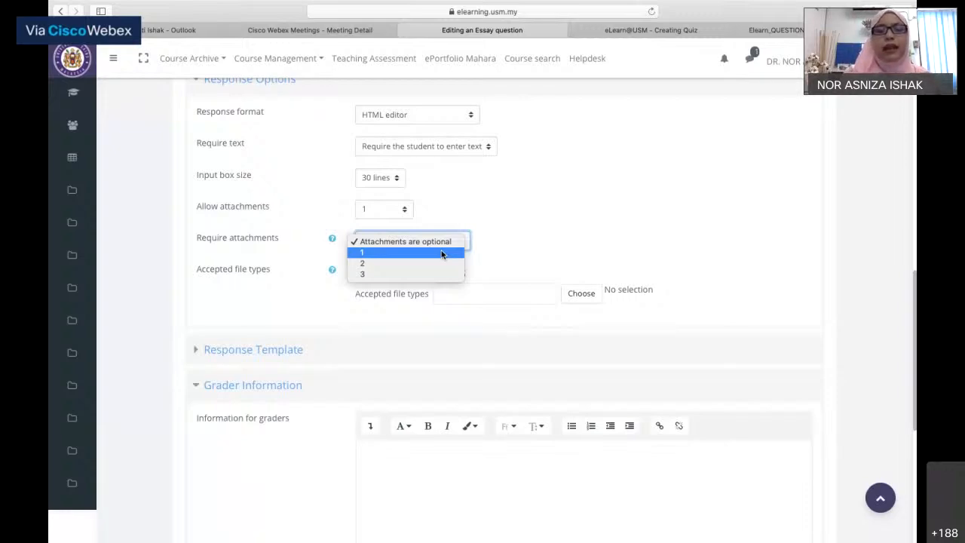
click(442, 255)
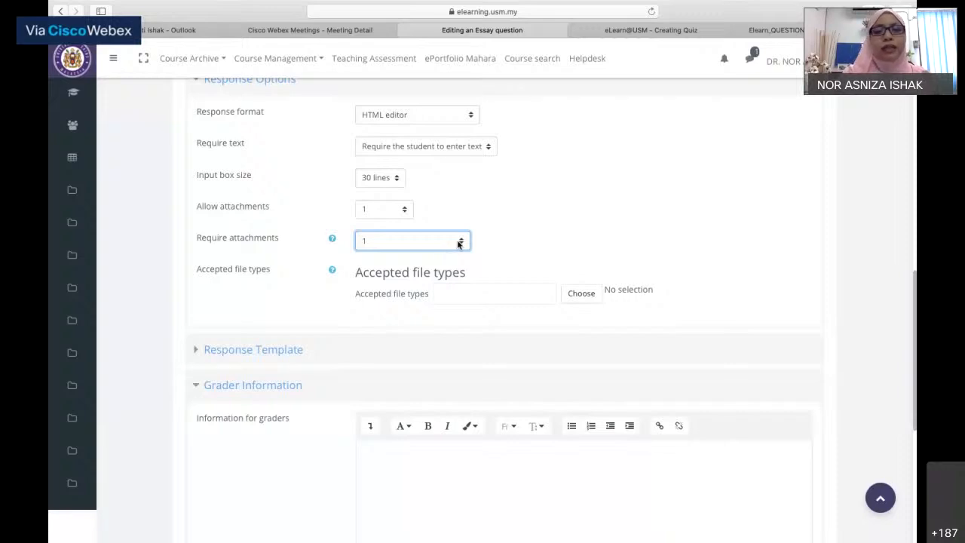
click(458, 242)
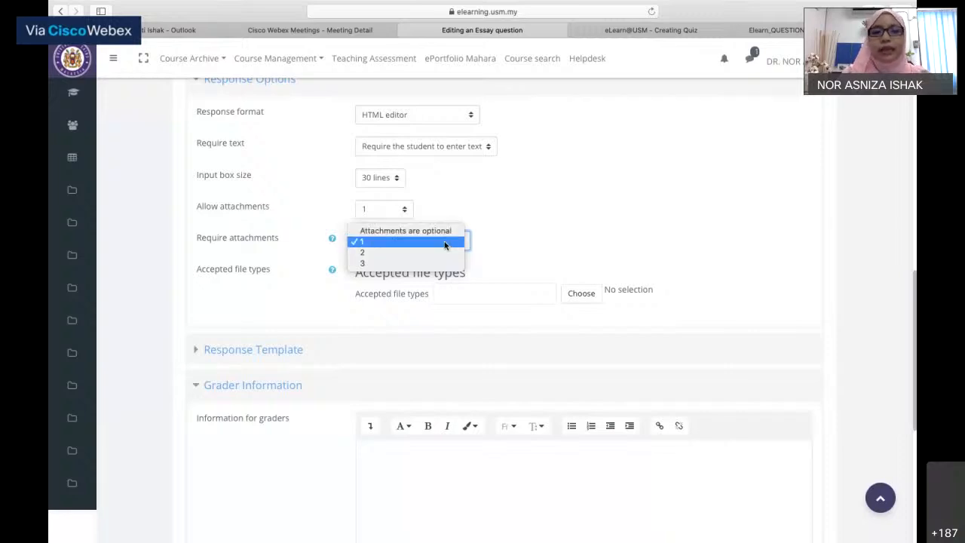
click(445, 242)
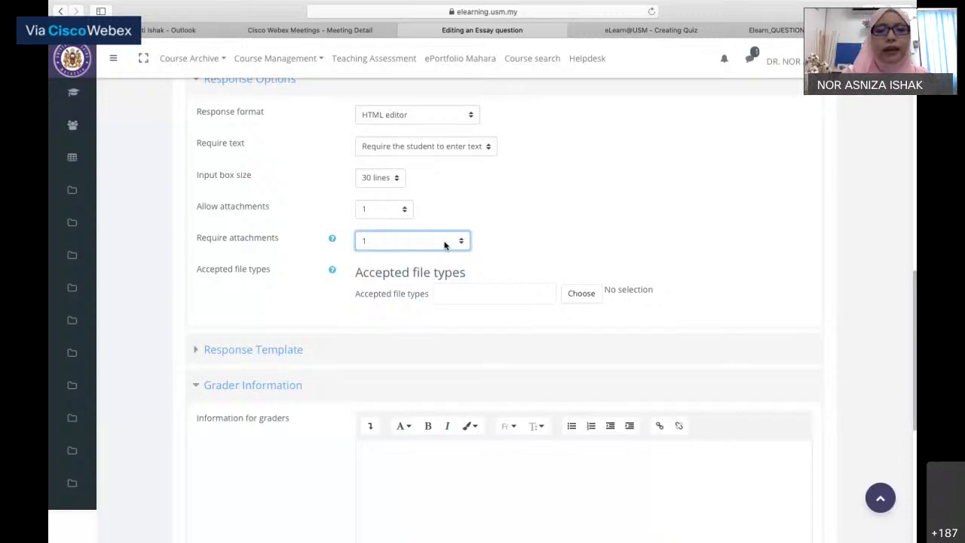
- Set the accepted file types for the essay attachment to All file types and save that selection
scroll(445, 243, down, 1)
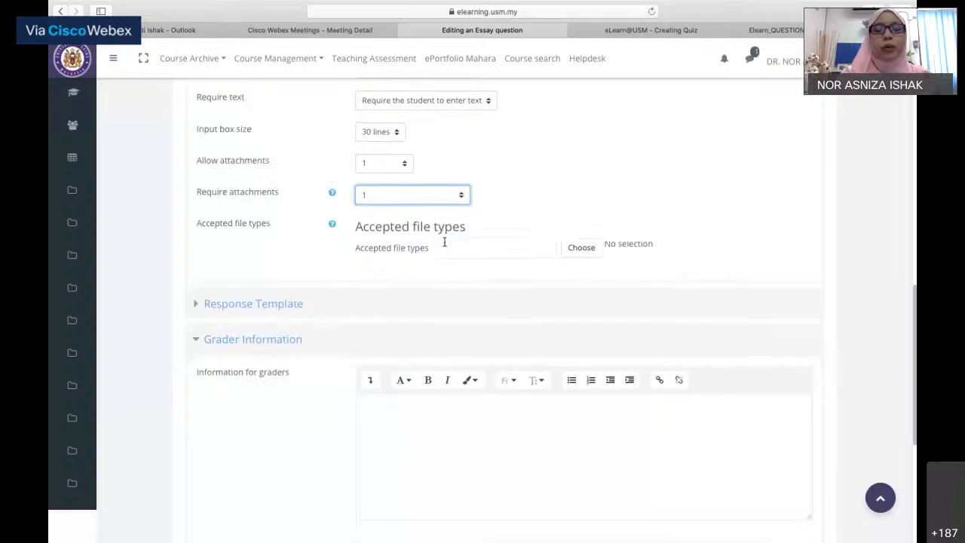
scroll(444, 244, down, 1)
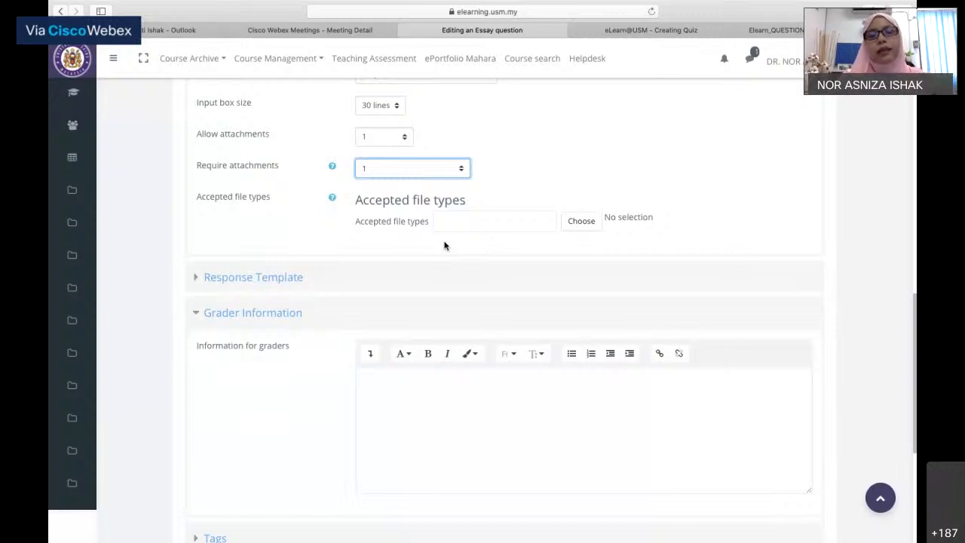
scroll(444, 245, down, 1)
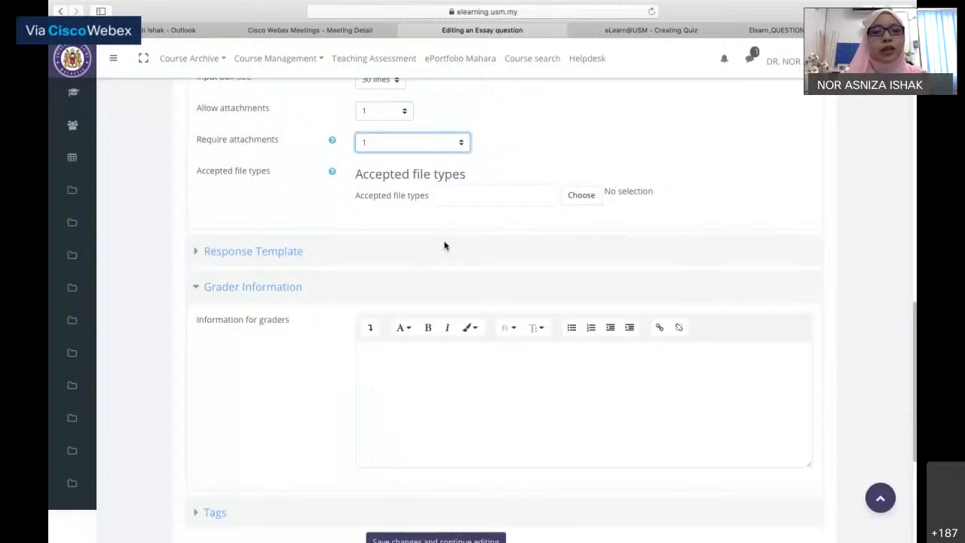
click(570, 198)
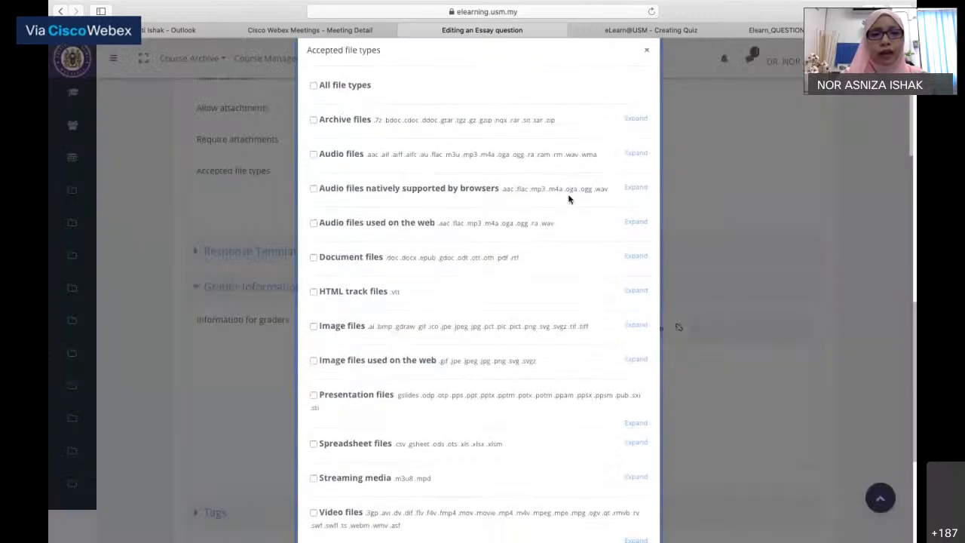
scroll(569, 198, down, 1)
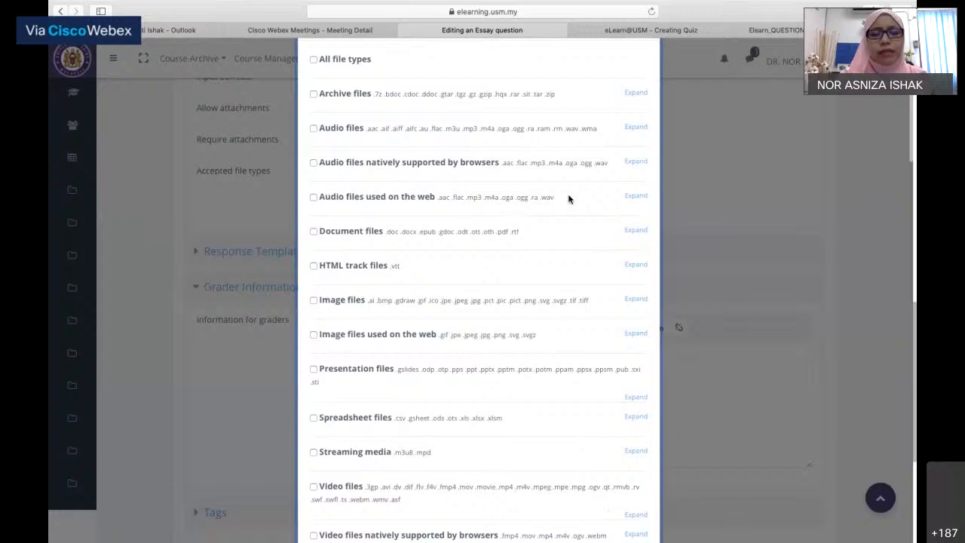
scroll(569, 198, down, 2)
scroll(569, 198, down, 2)
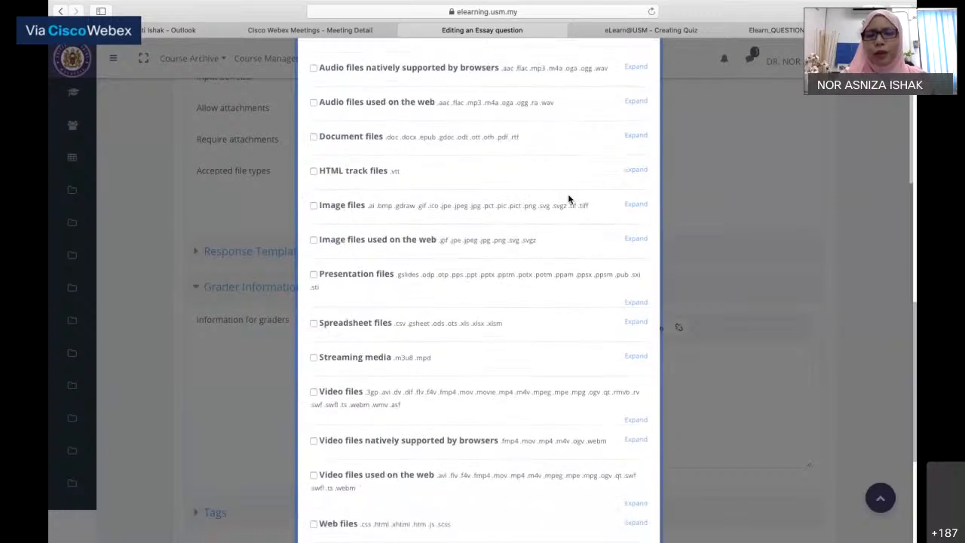
scroll(569, 198, down, 3)
scroll(569, 198, up, 9)
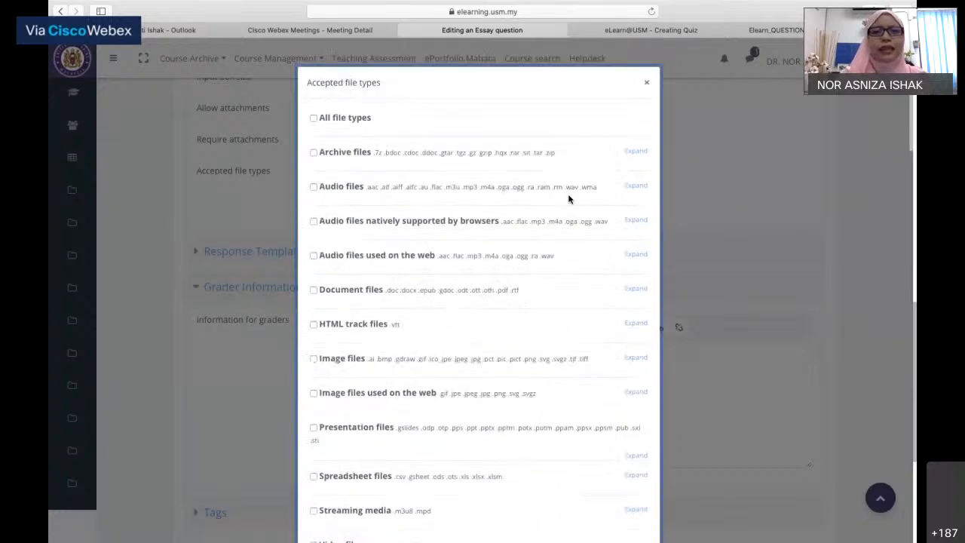
click(349, 107)
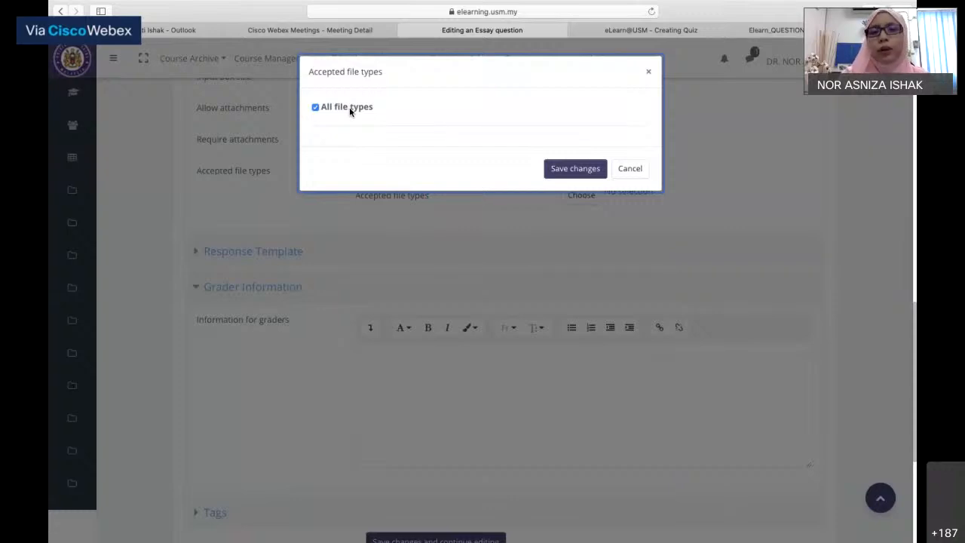
click(564, 168)
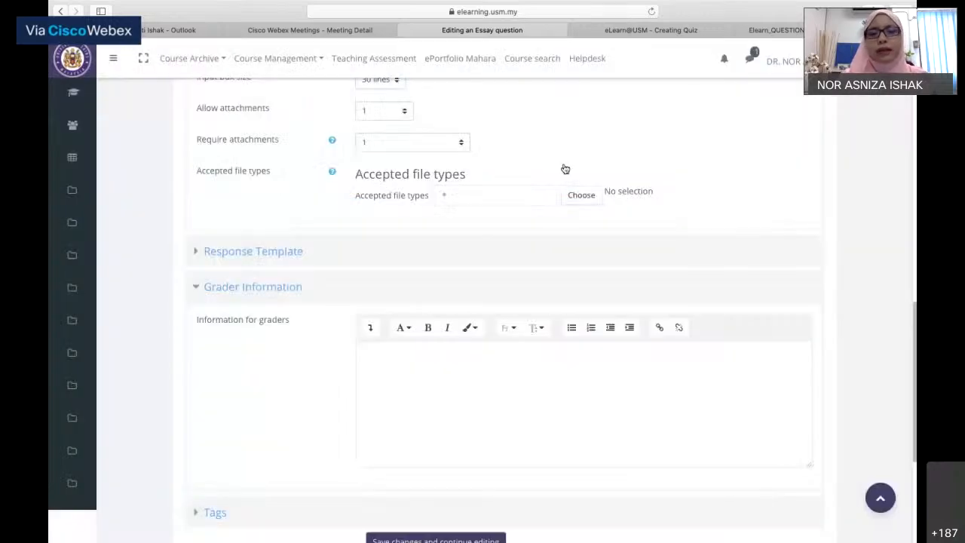
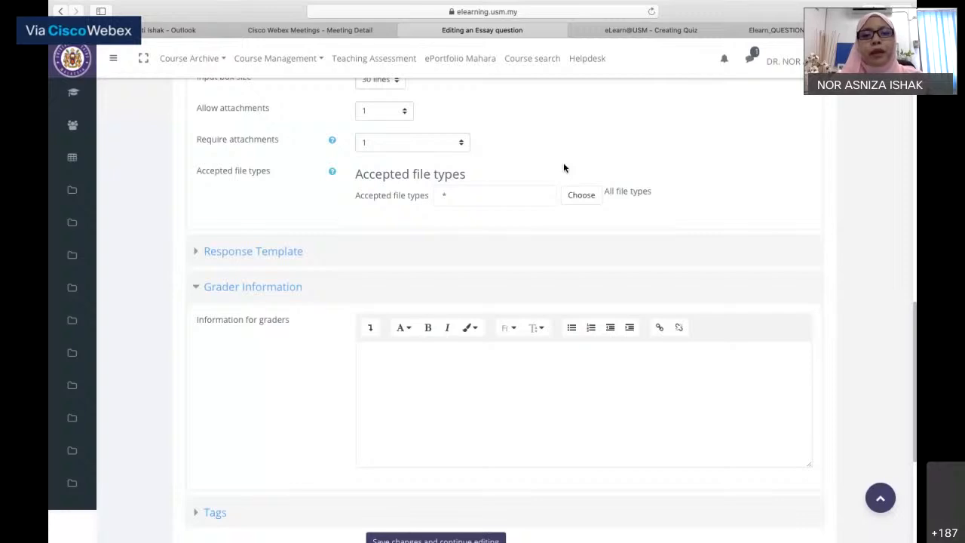
- Expand the response template, leave it and the grader information blank, and save the essay question to the quiz
scroll(563, 166, down, 2)
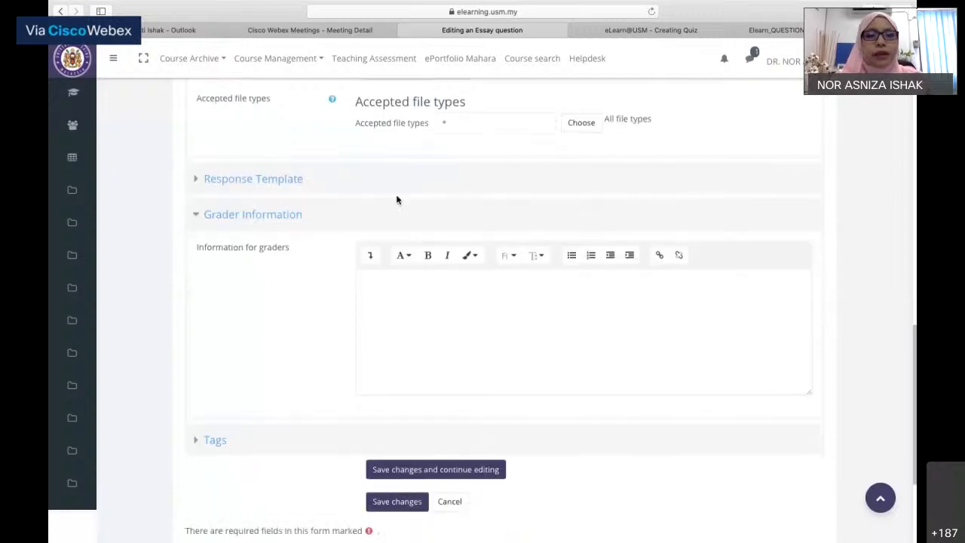
click(270, 181)
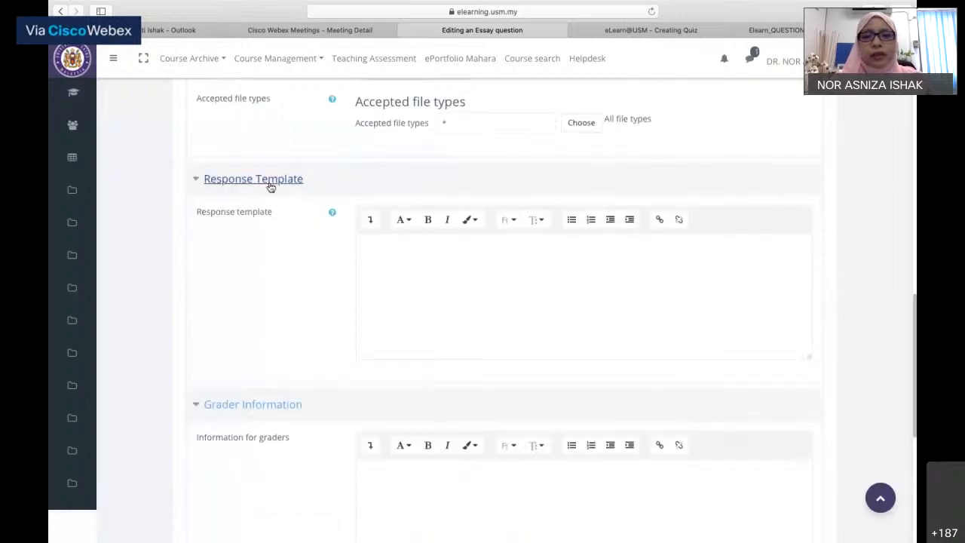
scroll(447, 286, down, 1)
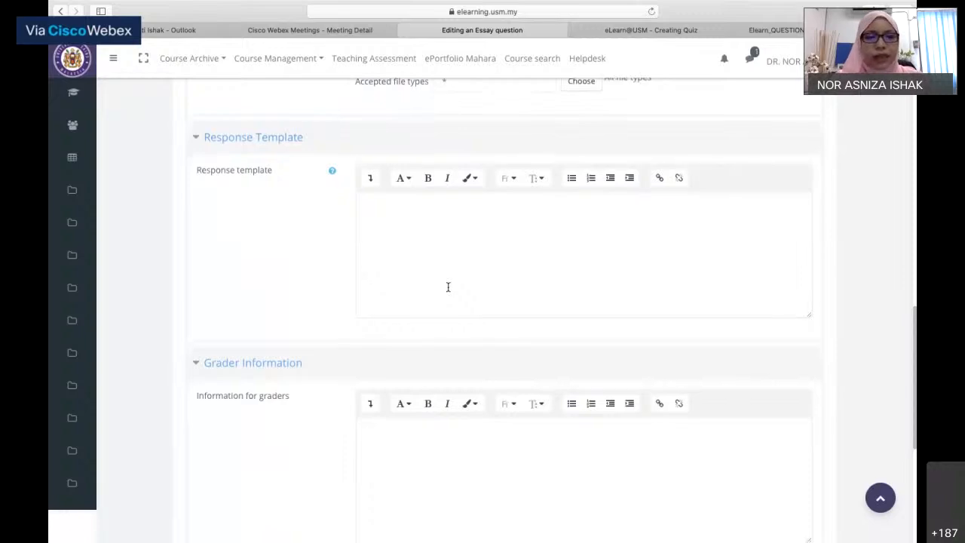
scroll(447, 287, down, 5)
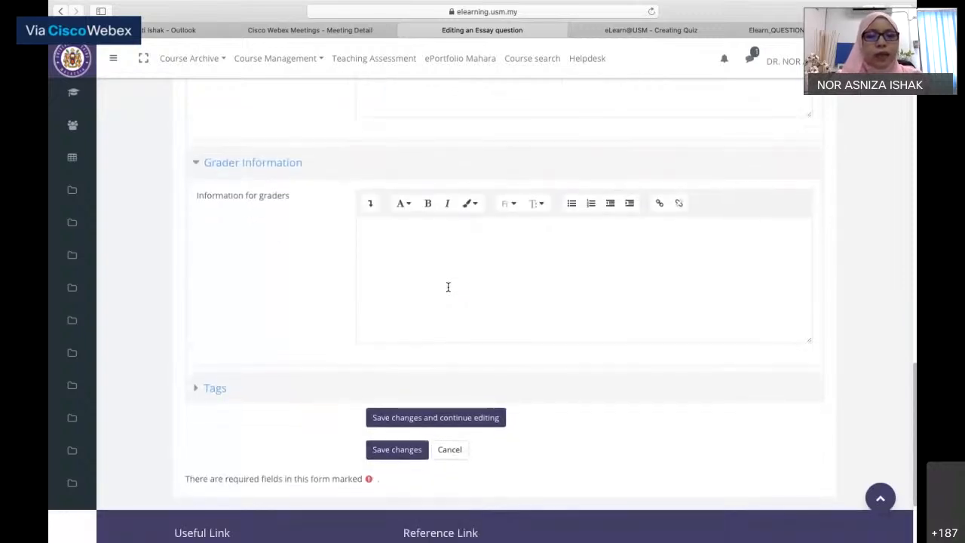
scroll(448, 287, down, 2)
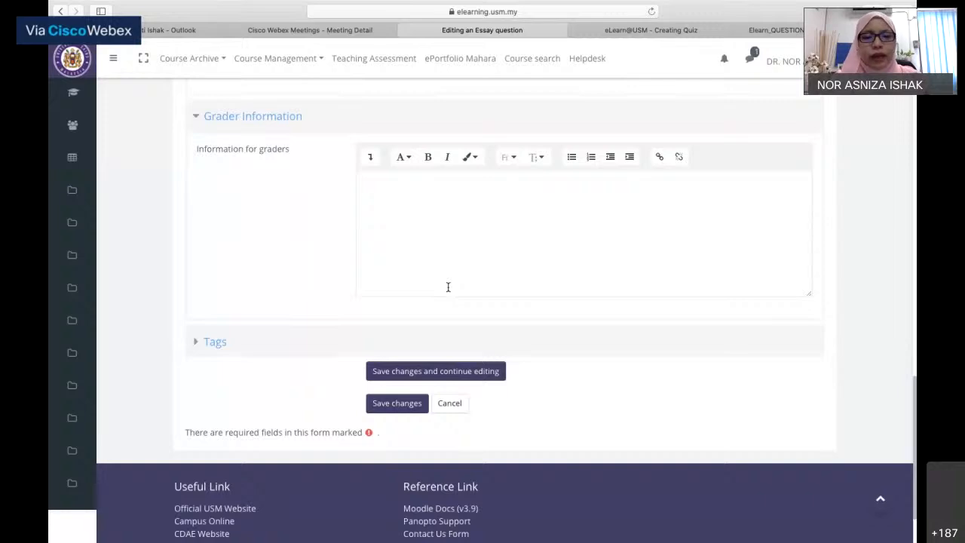
scroll(448, 290, down, 2)
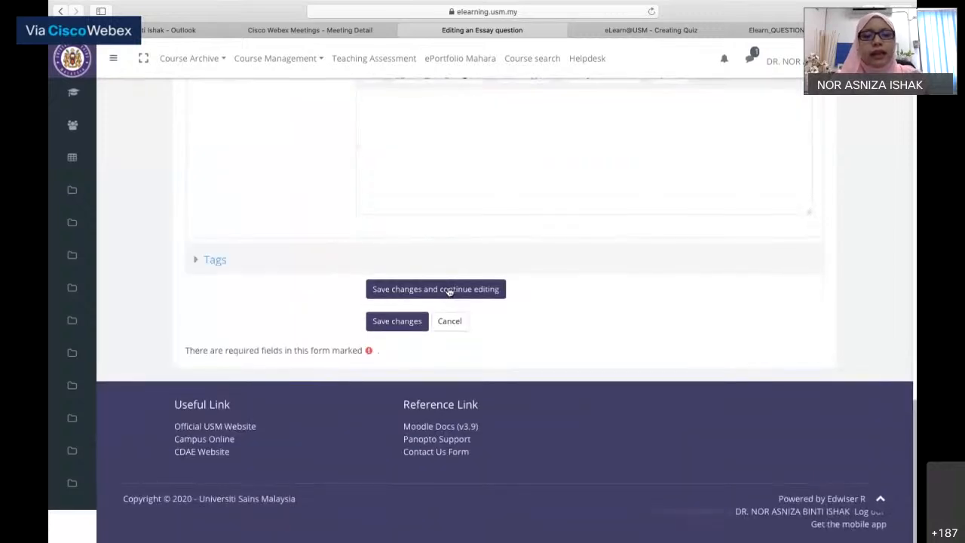
click(393, 329)
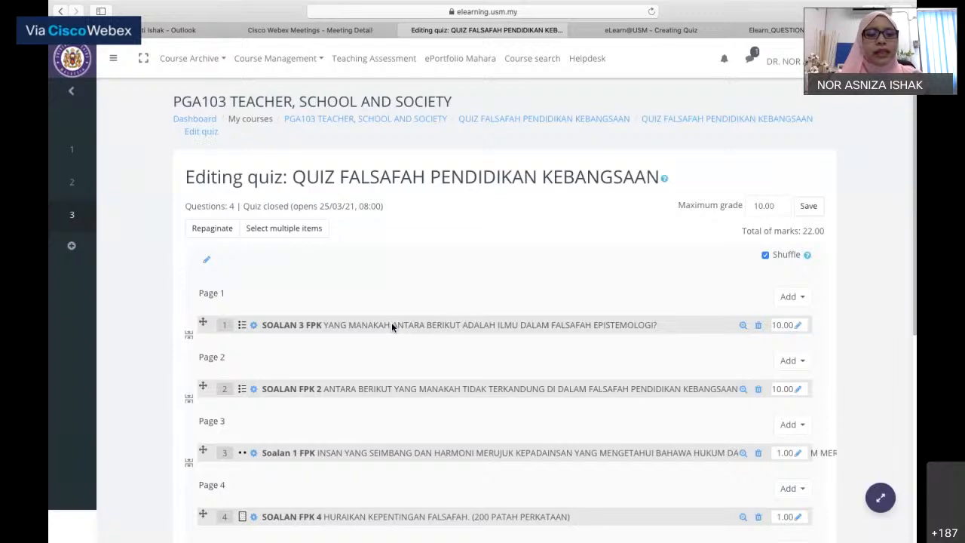
- Open the mark of the quiz's first question, SOALAN 3 FPK, for editing
scroll(391, 322, down, 5)
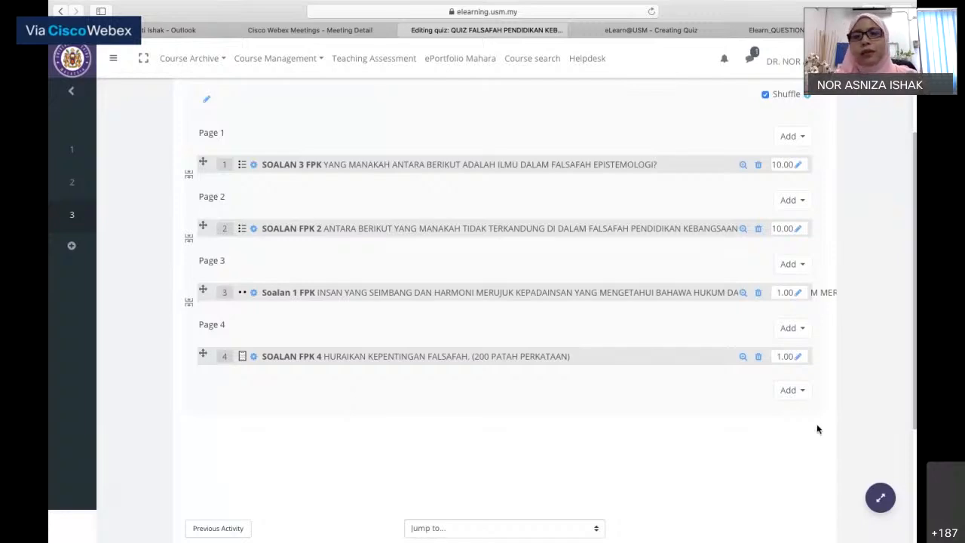
click(798, 166)
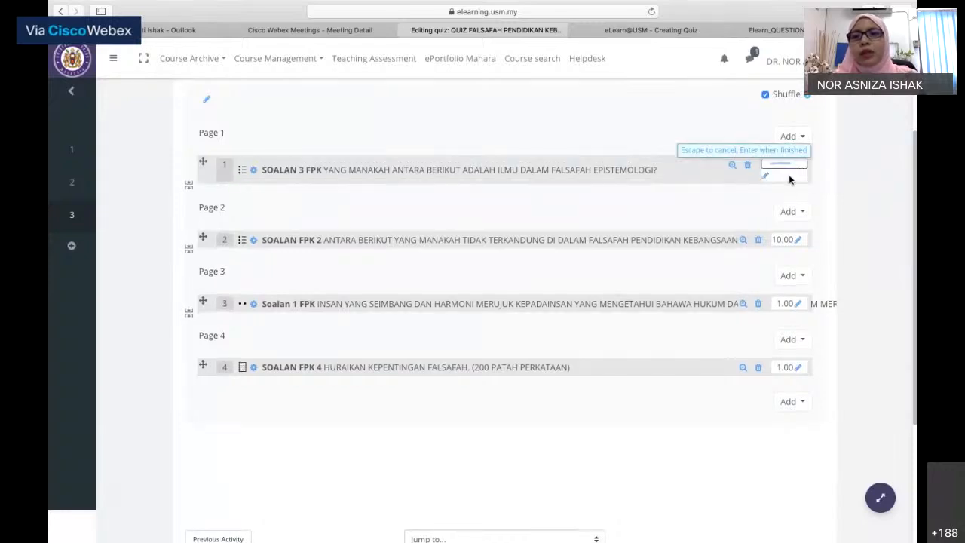
key(Return)
click(799, 165)
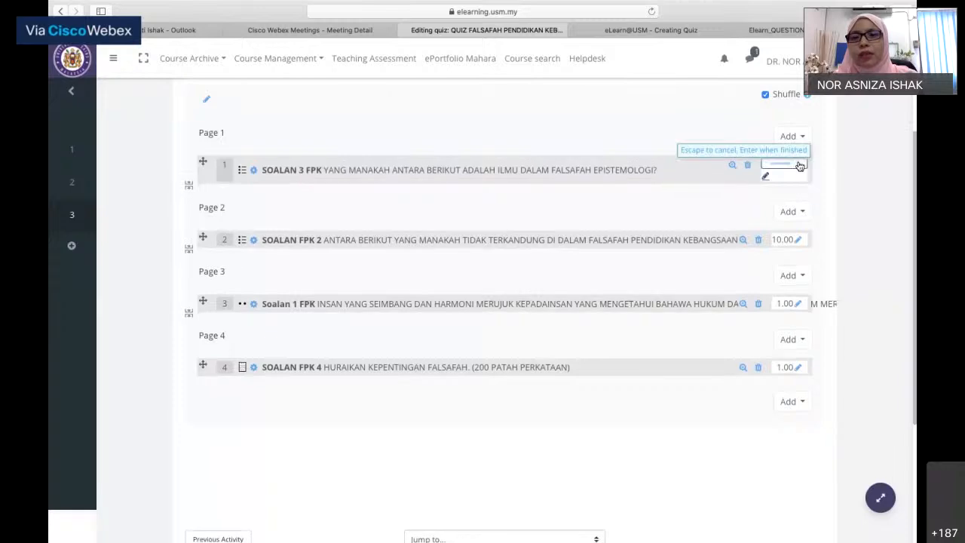
- Set the marks of SOALAN 3 FPK and SOALAN FPK 2 to 1.00 each
click(771, 162)
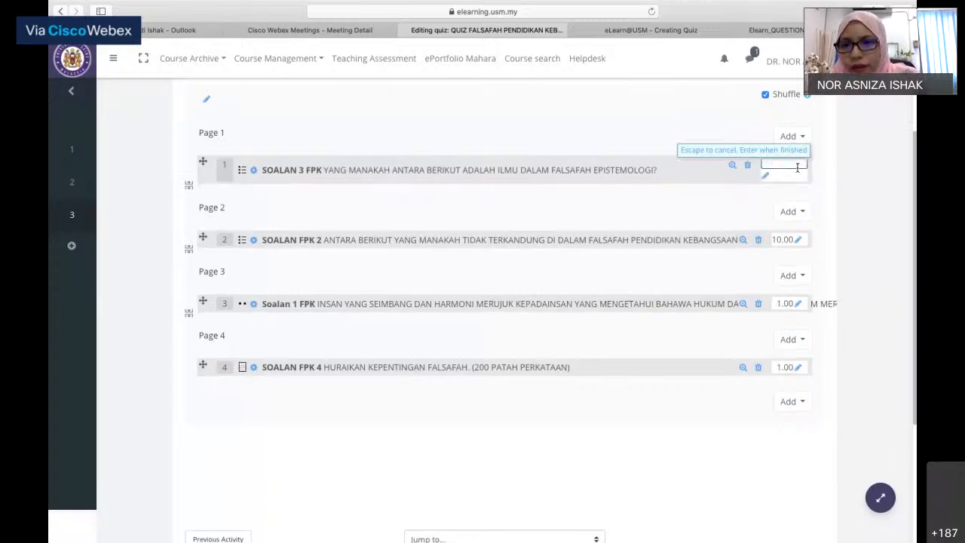
scroll(796, 167, up, 1)
scroll(796, 167, up, 2)
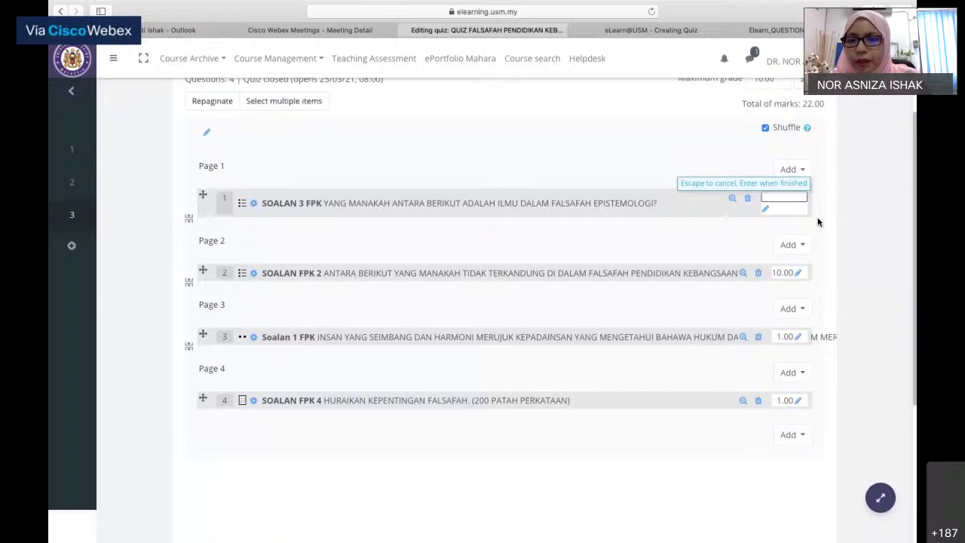
key(Return)
click(799, 199)
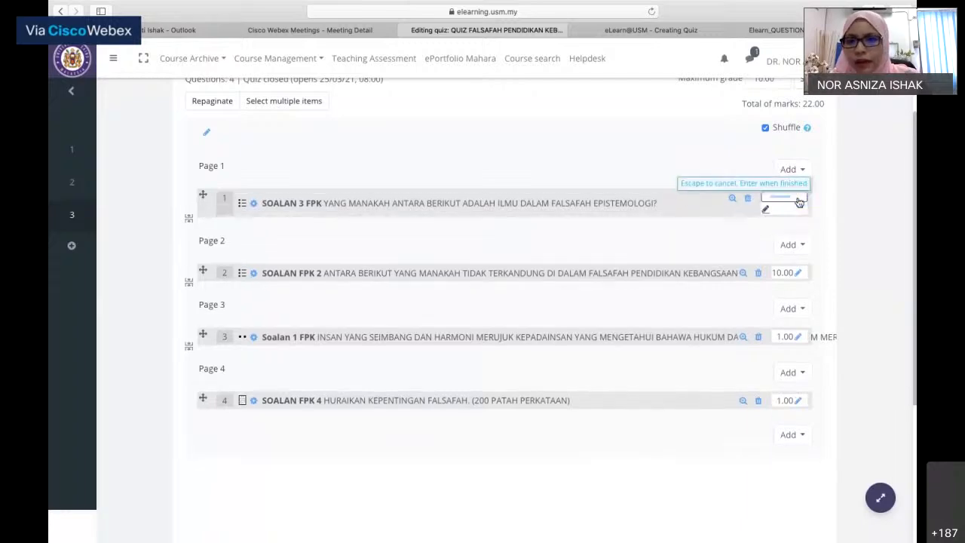
text(1)
key(Return)
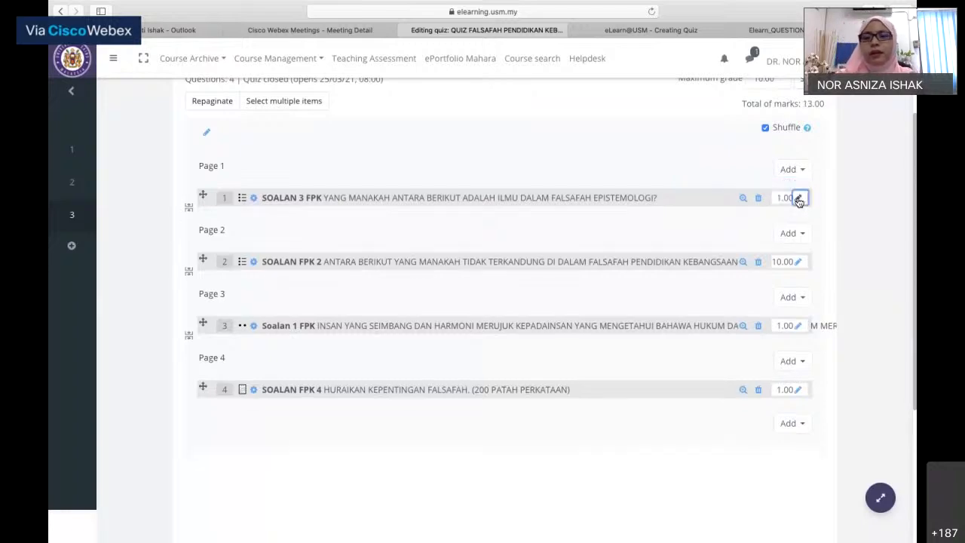
click(799, 261)
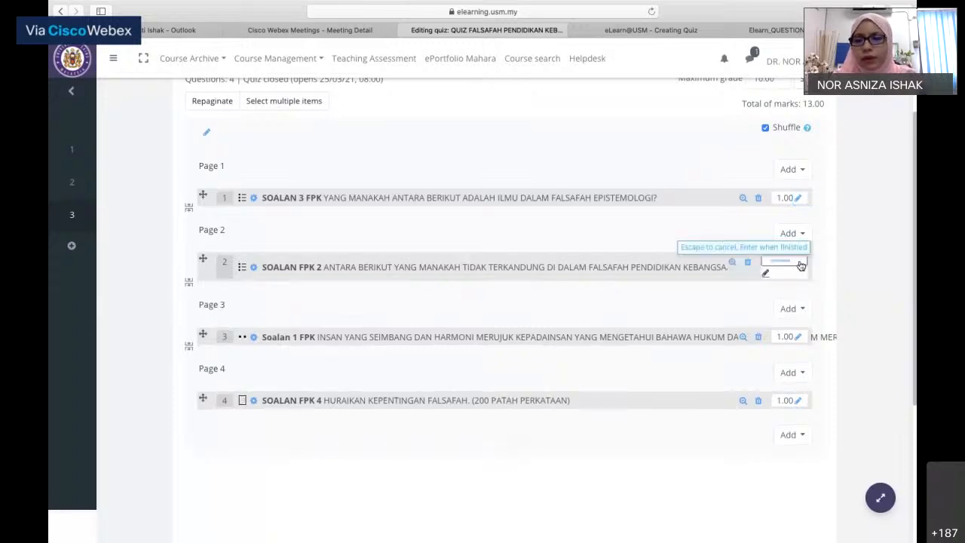
key(Return)
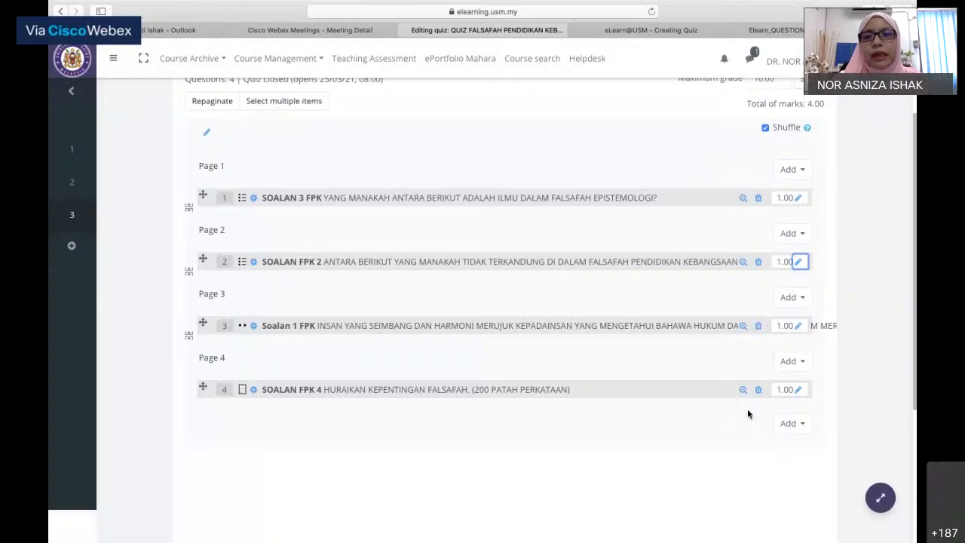
- Check the list of quiz questions and their marks, and save the quiz with a maximum grade of 10.00
scroll(747, 413, up, 3)
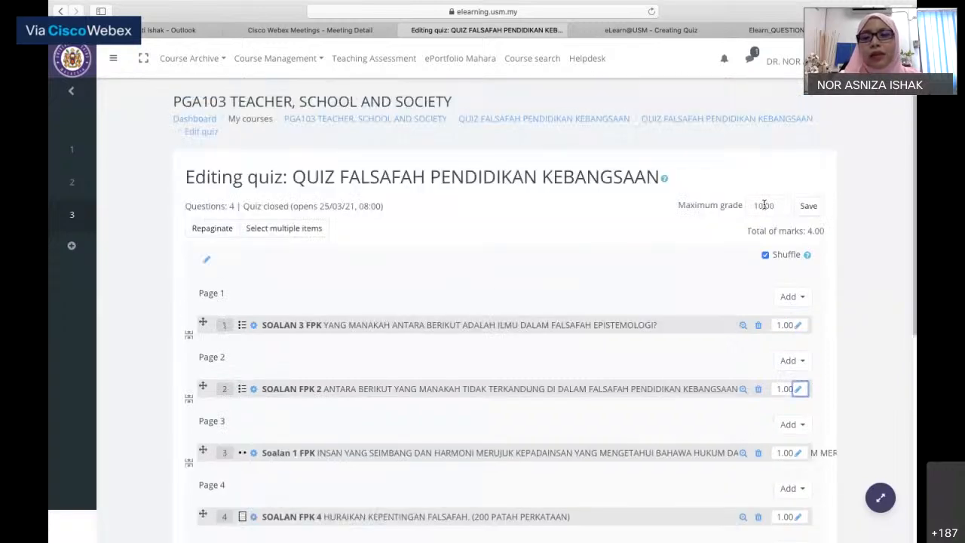
scroll(763, 204, down, 1)
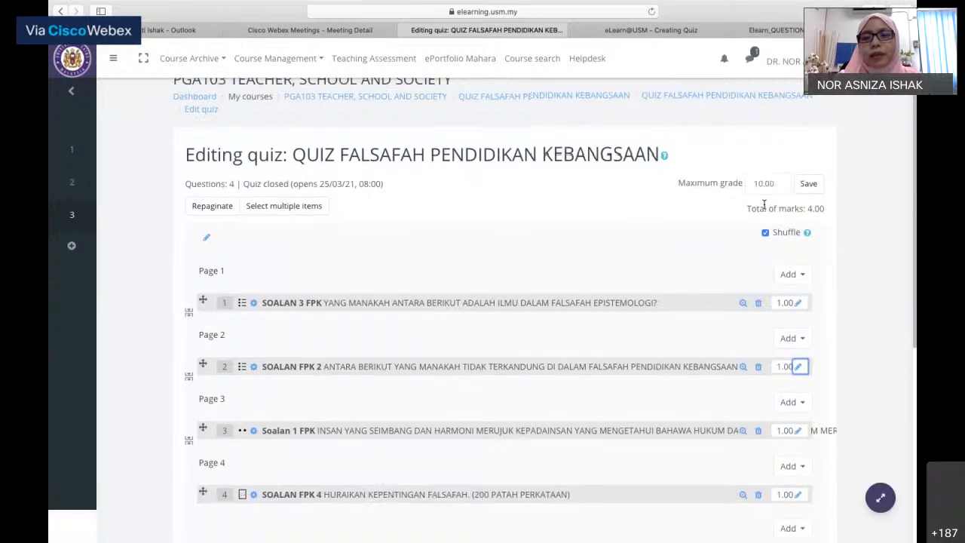
scroll(763, 205, down, 2)
scroll(763, 204, down, 1)
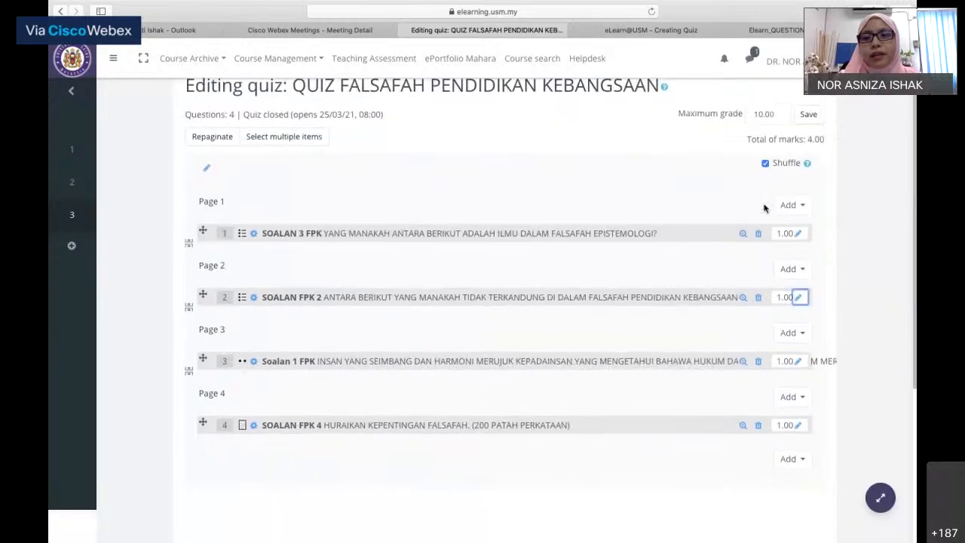
scroll(763, 208, down, 1)
scroll(764, 208, down, 5)
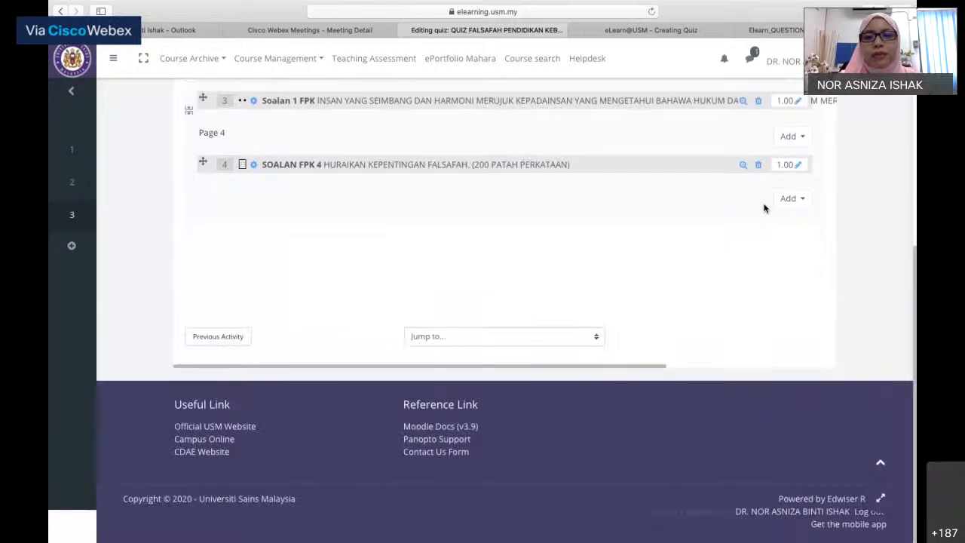
scroll(764, 208, up, 9)
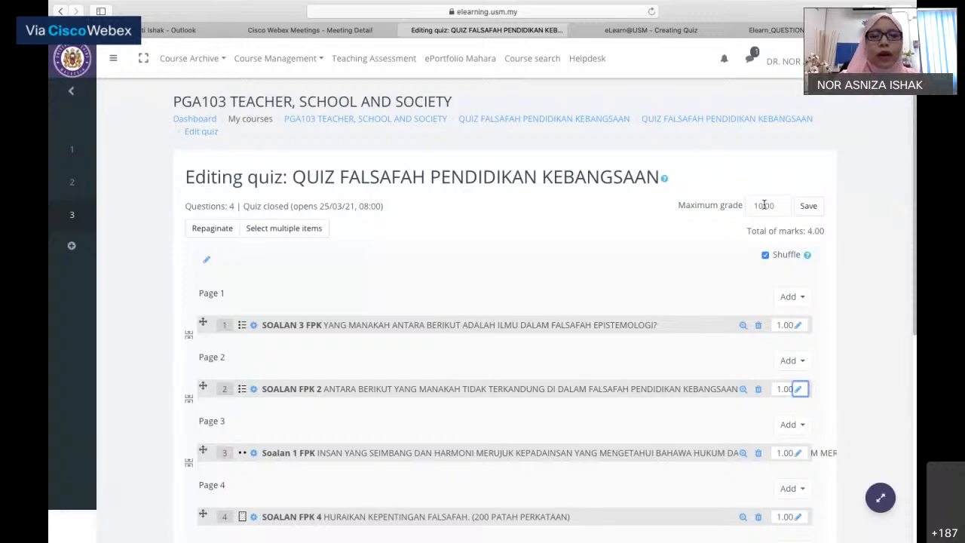
scroll(764, 205, down, 1)
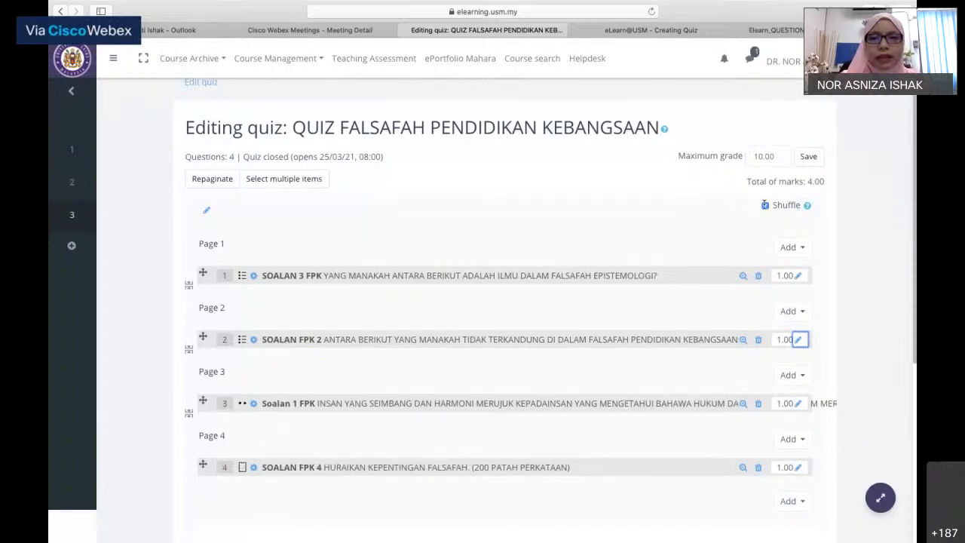
scroll(764, 205, up, 1)
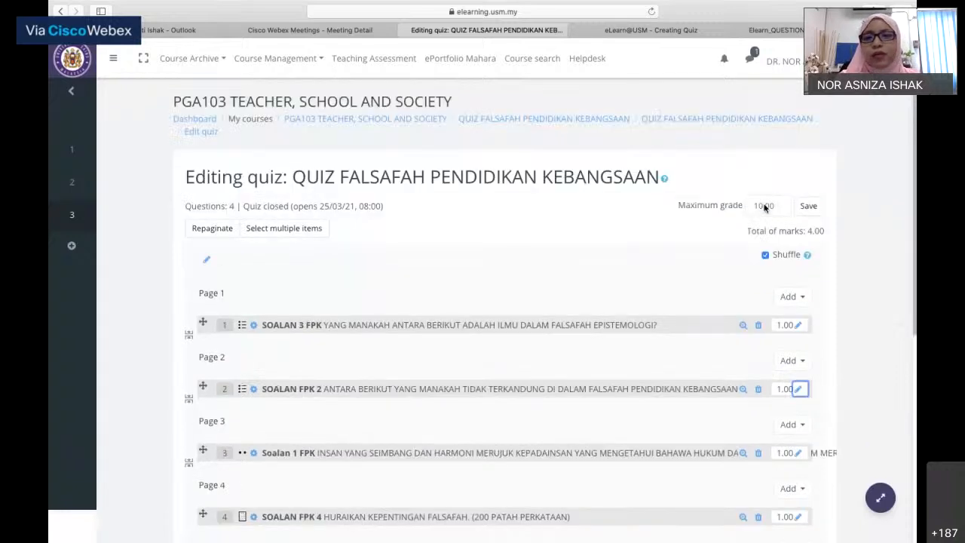
click(806, 207)
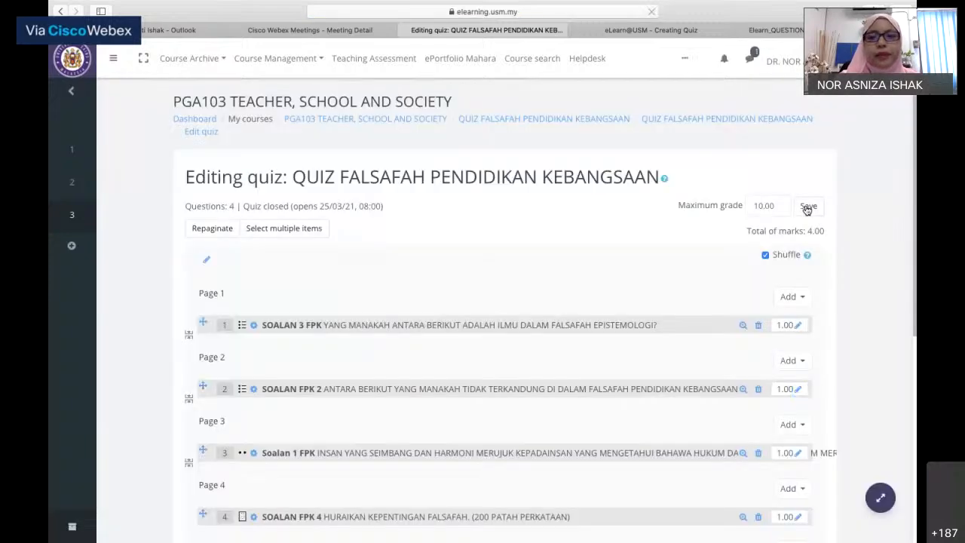
- Open QUIZ FALSAFAH PENDIDIKAN KEBANGSAAN from its course section and review its instructions, attempts, dates, time limit and grading method
scroll(697, 254, down, 1)
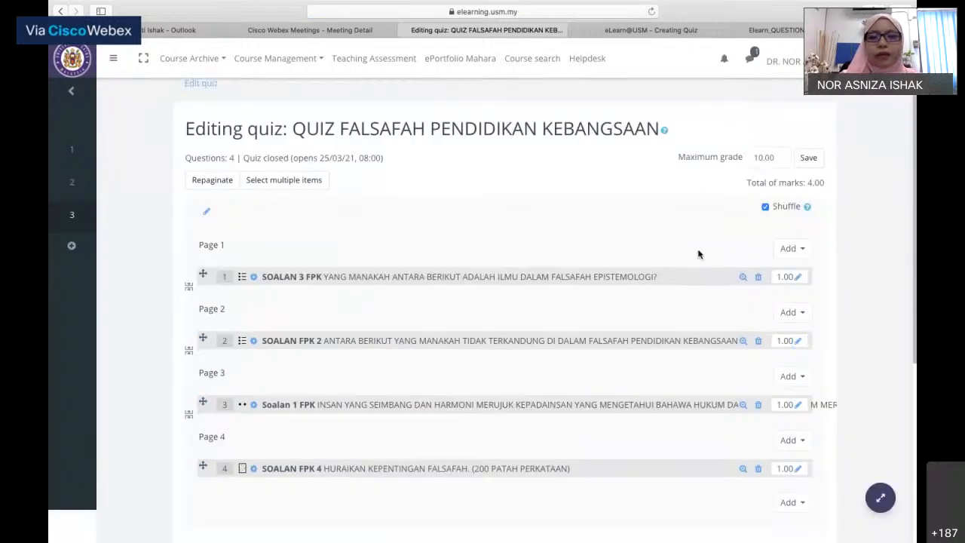
scroll(698, 254, down, 6)
scroll(698, 254, up, 7)
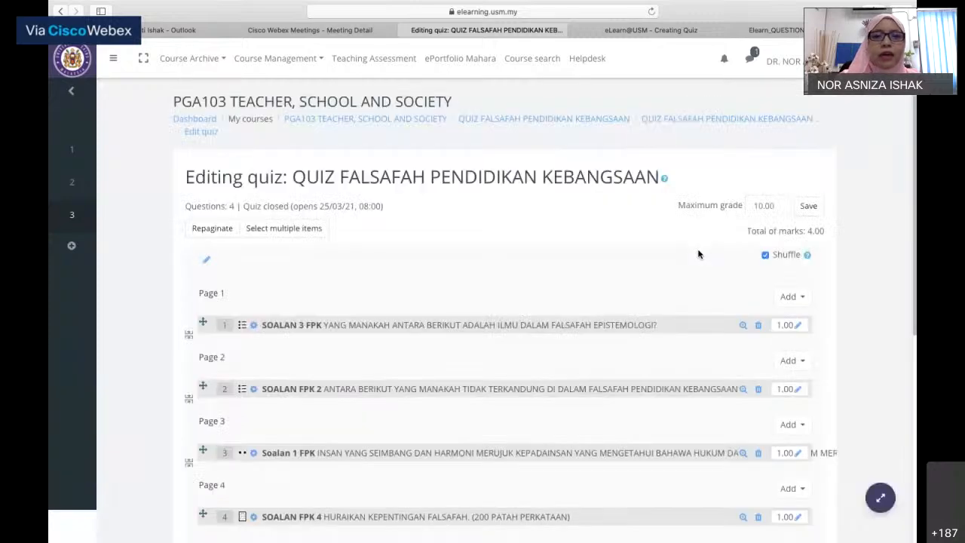
click(573, 122)
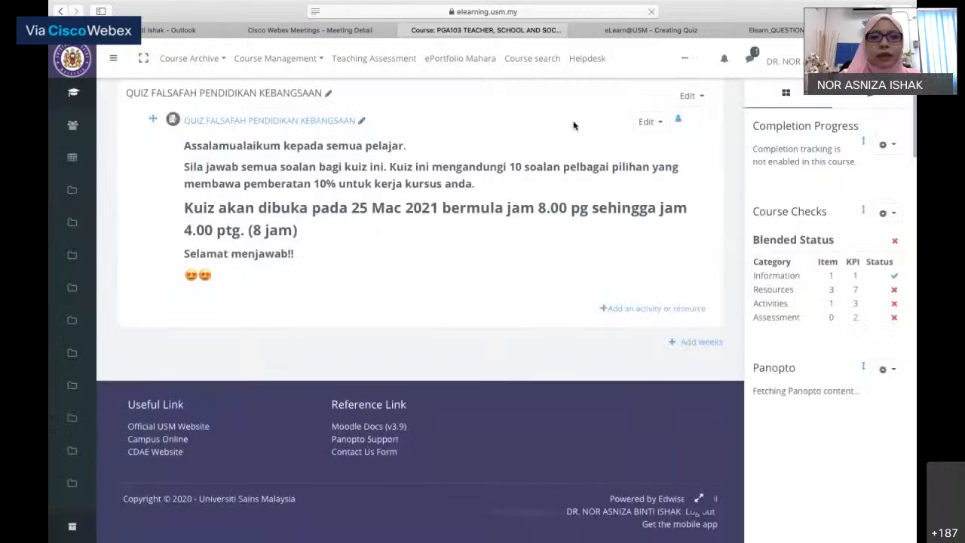
click(315, 11)
click(315, 11)
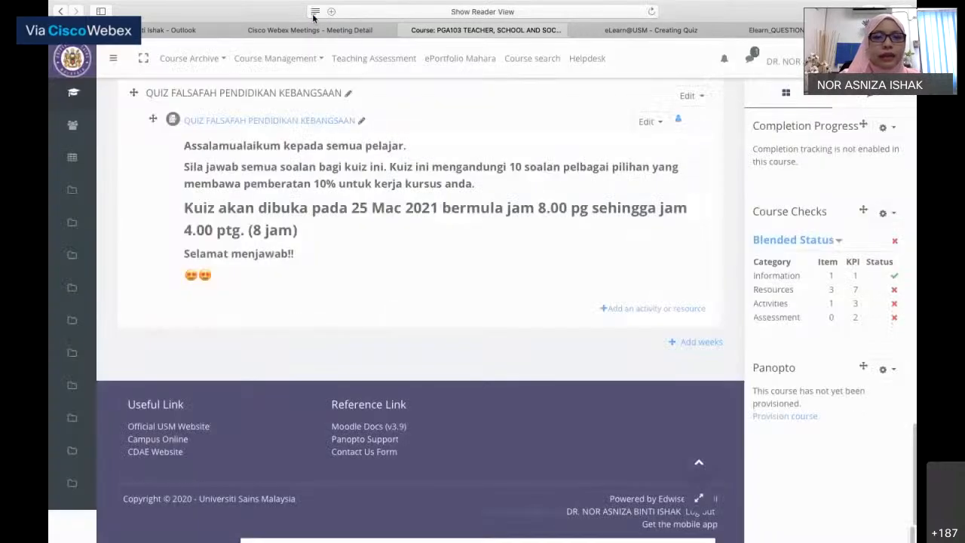
click(286, 121)
scroll(492, 242, down, 1)
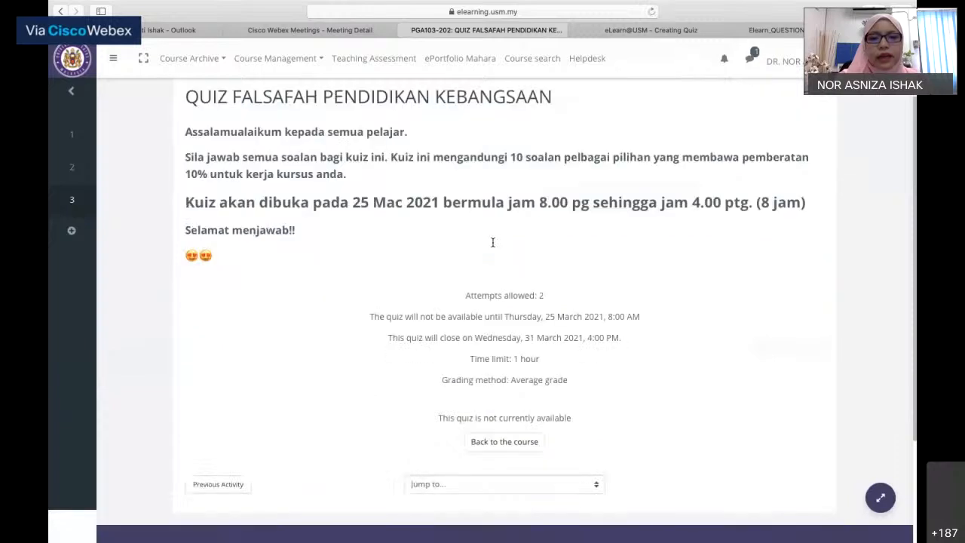
scroll(492, 242, down, 2)
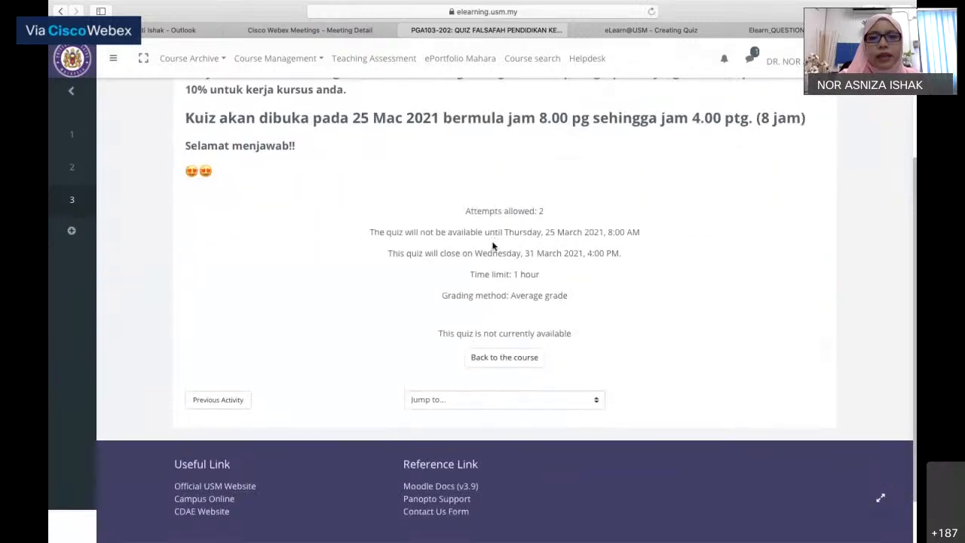
scroll(492, 244, down, 1)
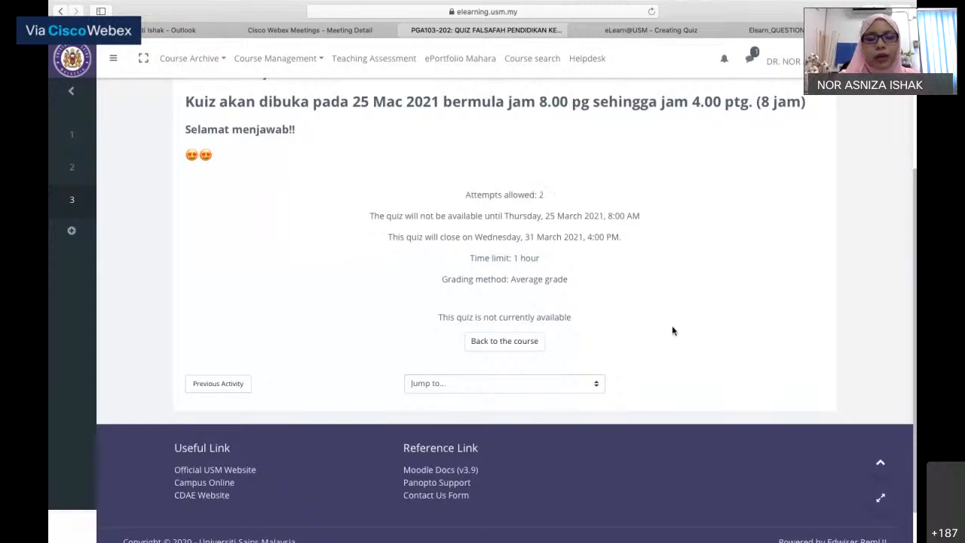
scroll(672, 330, down, 1)
scroll(672, 329, up, 3)
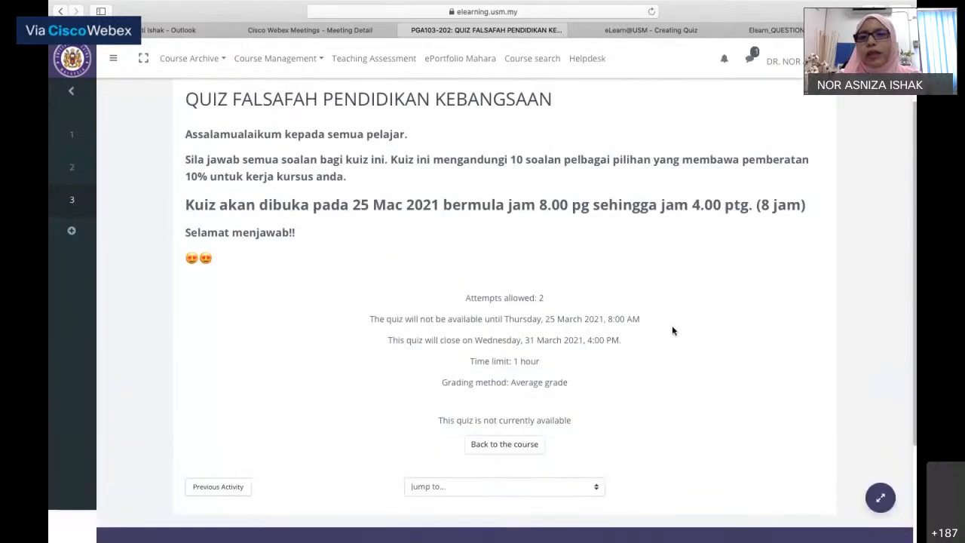
scroll(672, 330, up, 3)
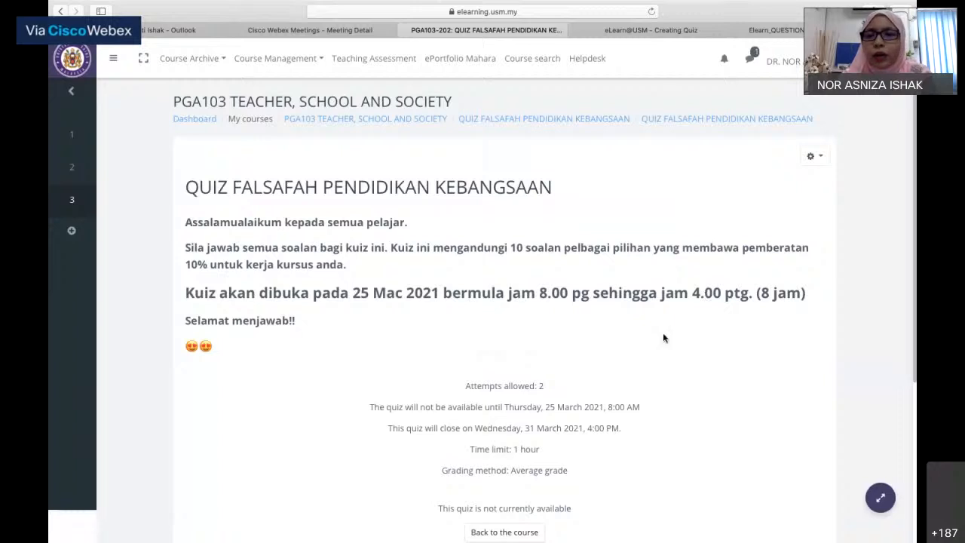
- Open the preview of the quiz and start a timed preview attempt
click(820, 158)
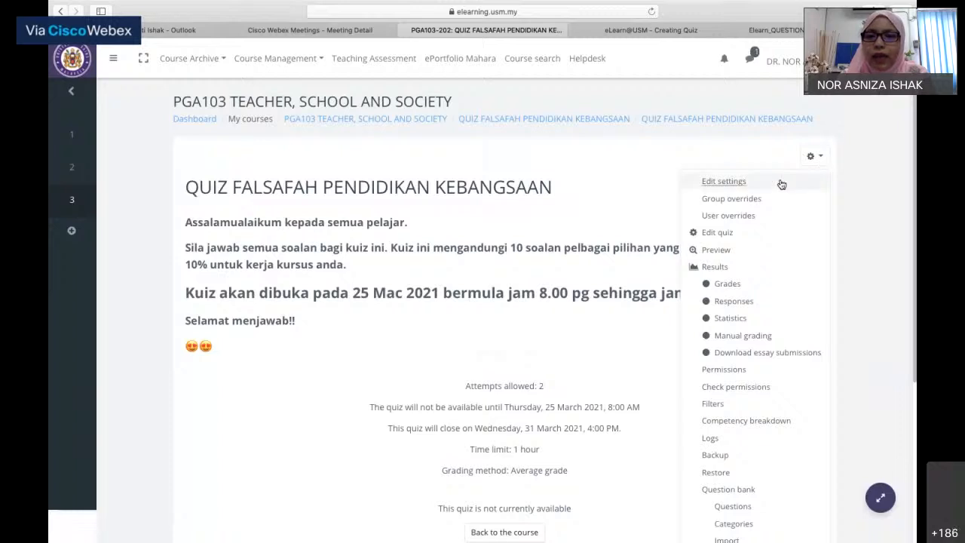
click(718, 254)
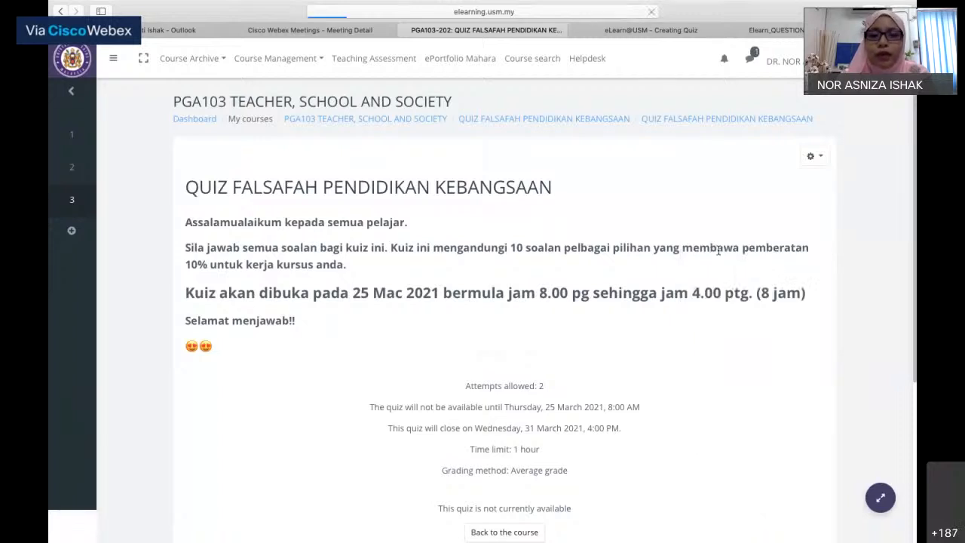
scroll(717, 255, down, 1)
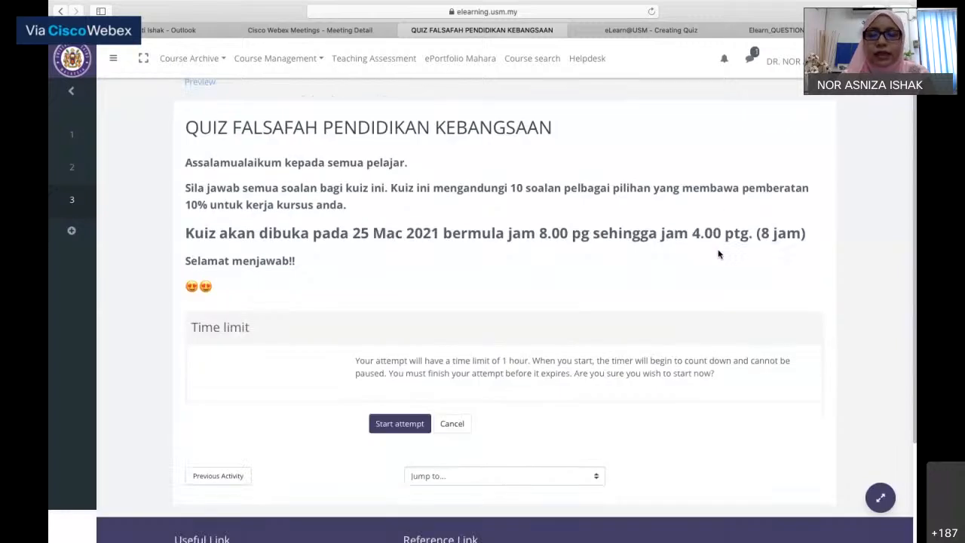
scroll(717, 254, down, 1)
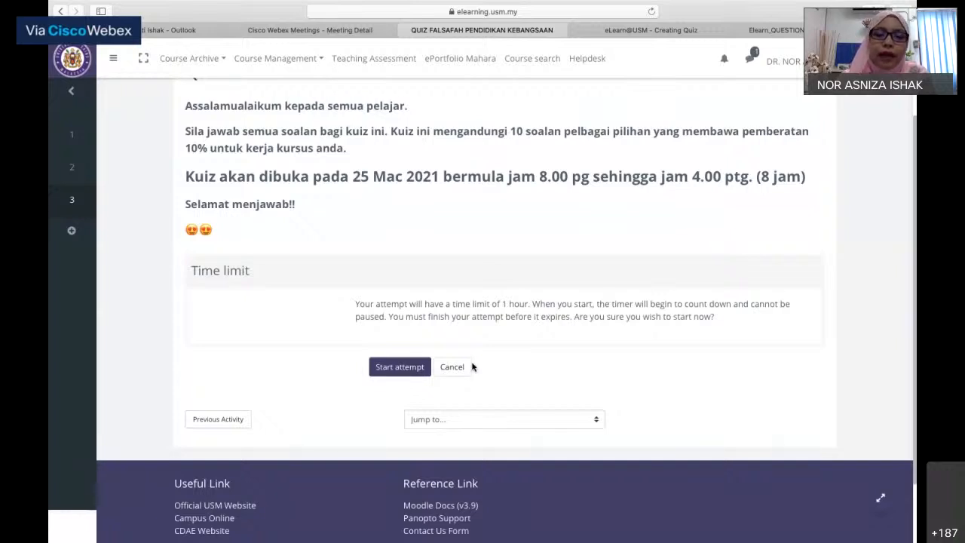
click(401, 367)
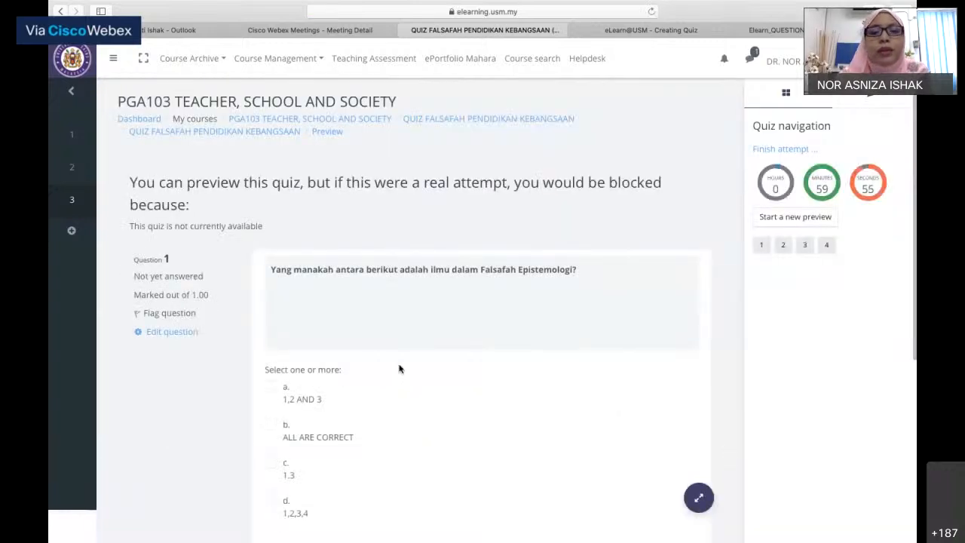
- Examine how question 1 on Falsafah Epistemologi and its answer choices appear to students in the preview
scroll(399, 367, down, 1)
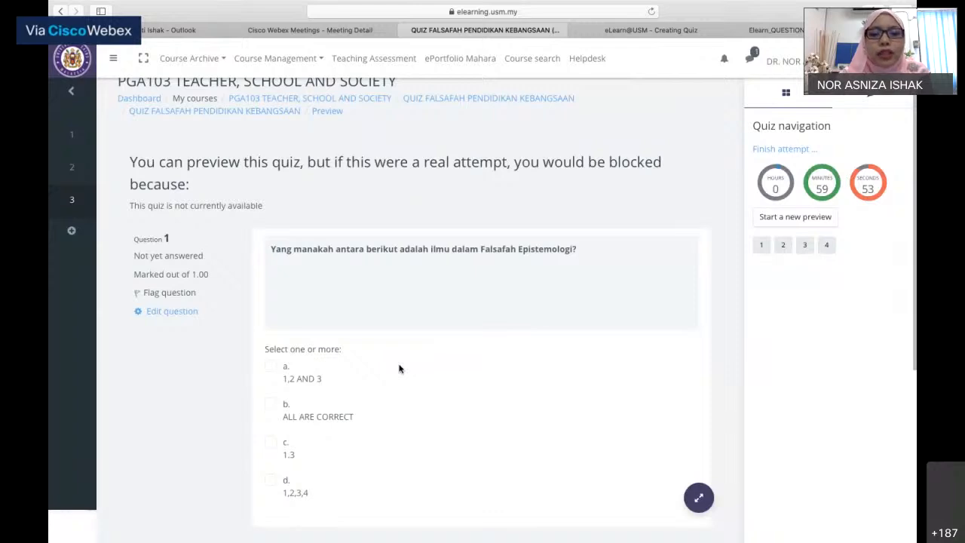
scroll(400, 368, down, 5)
scroll(400, 368, up, 4)
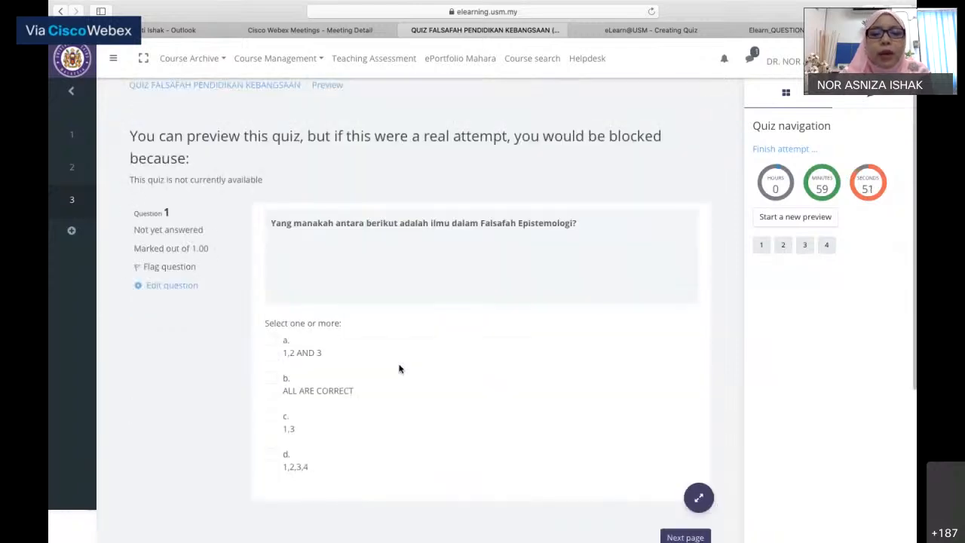
scroll(399, 368, down, 1)
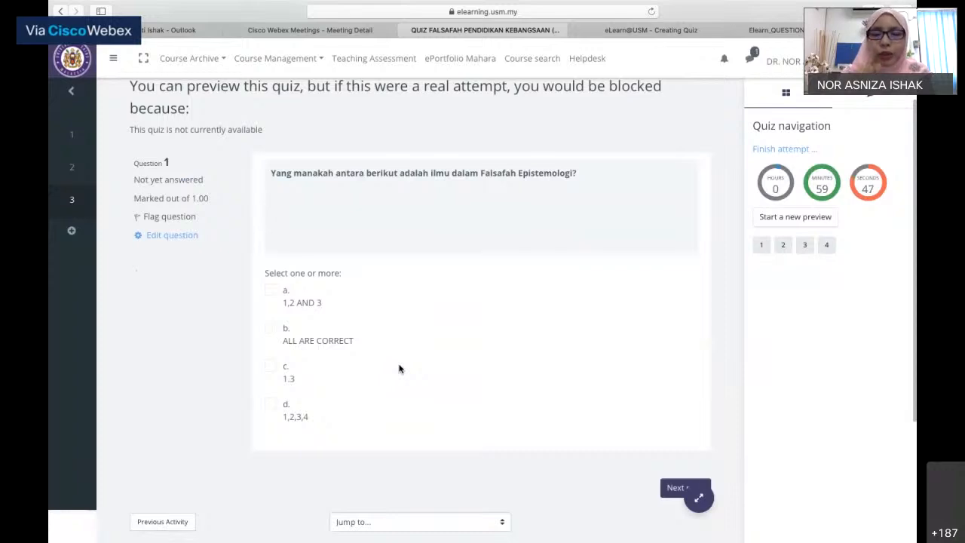
scroll(399, 368, up, 1)
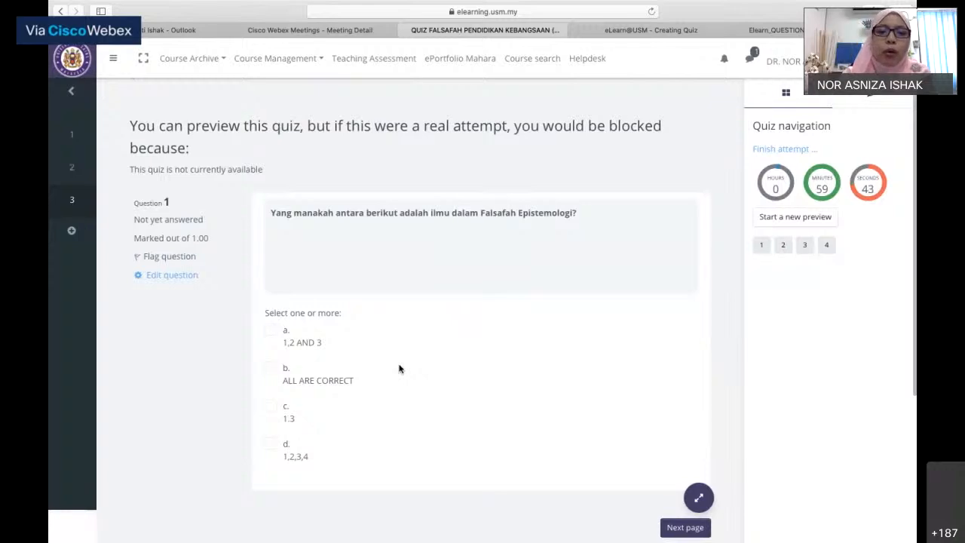
scroll(400, 368, down, 1)
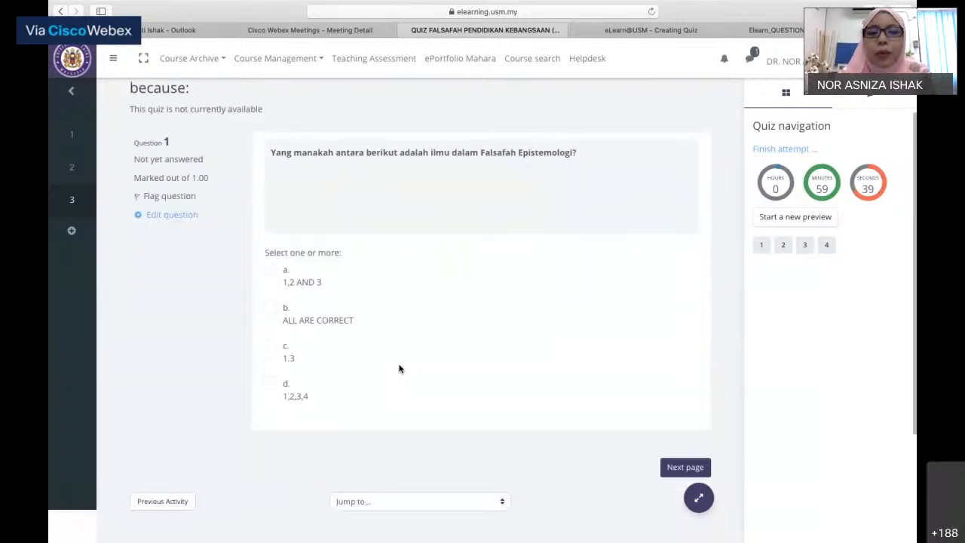
scroll(400, 367, up, 1)
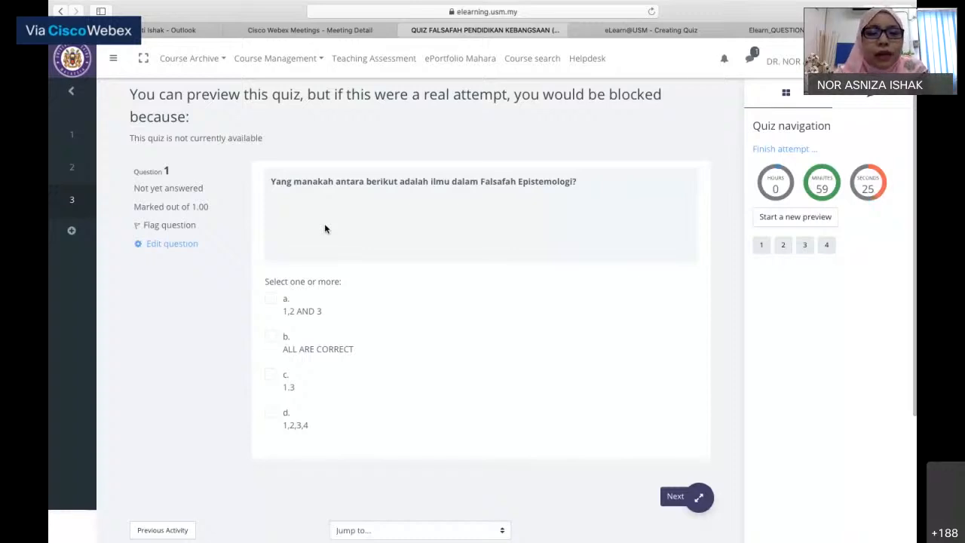
scroll(325, 228, down, 1)
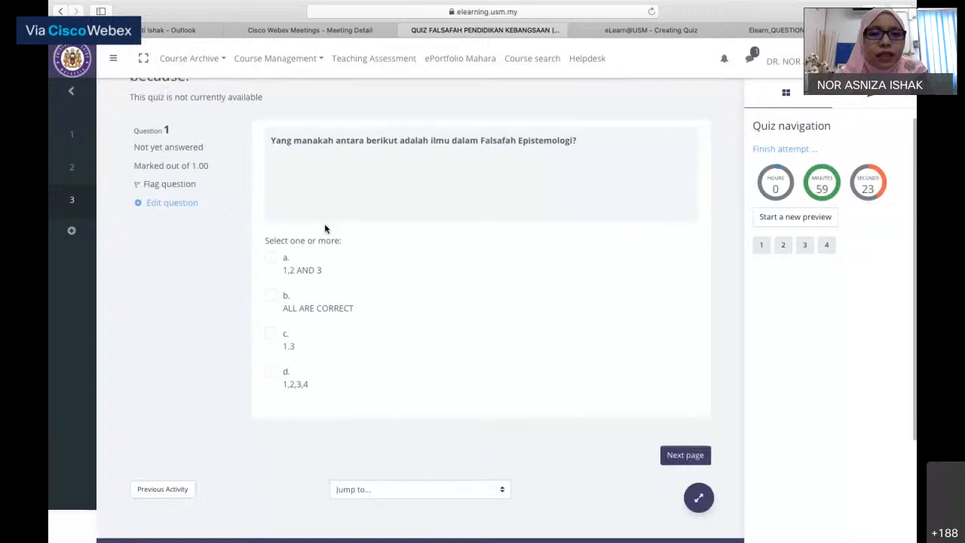
- Answer question 1 on Falsafah Epistemologi with option b, ALL ARE CORRECT, and continue to question 2
scroll(325, 229, down, 1)
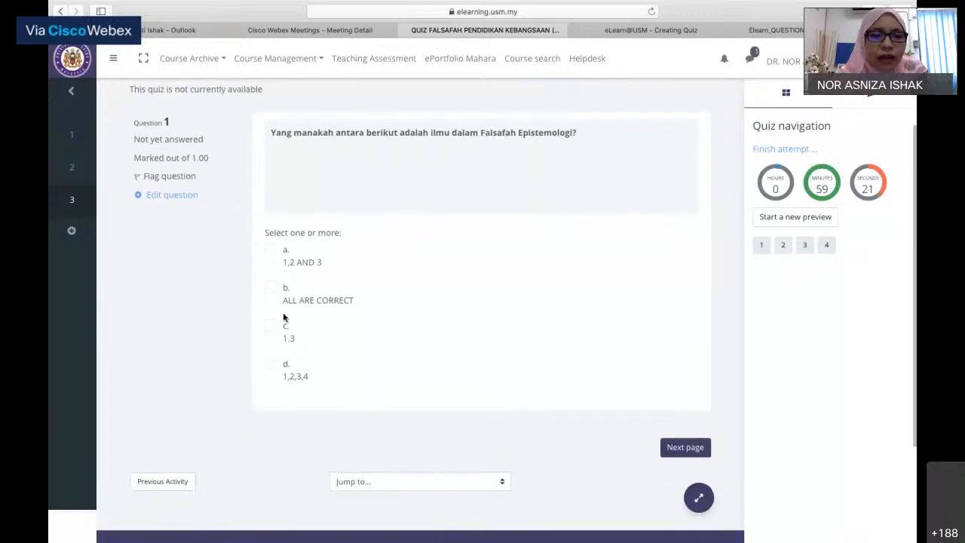
click(271, 289)
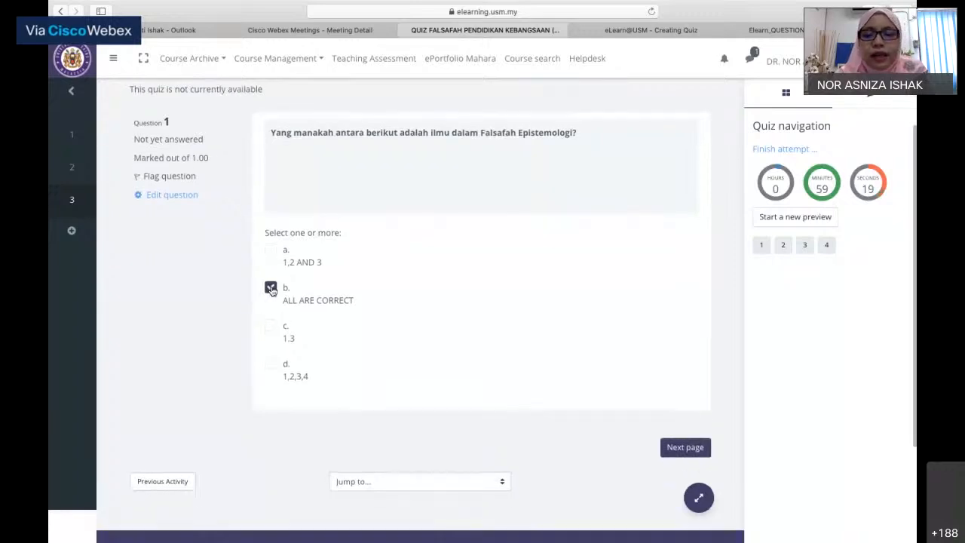
scroll(272, 290, down, 1)
click(685, 411)
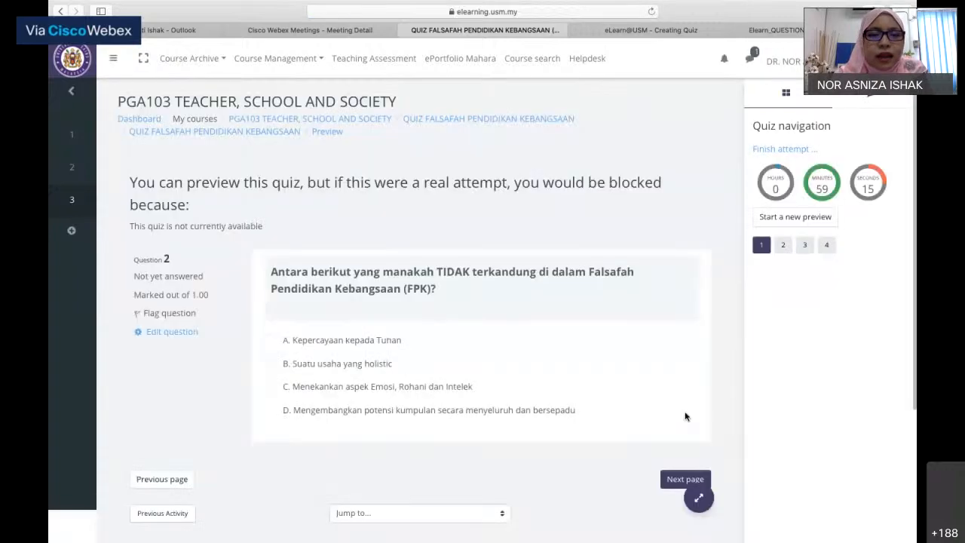
- Answer question 2 with option D, Mengembangkan potensi kumpulan secara menyeluruh dan bersepadu, and continue to question 3
scroll(685, 416, down, 1)
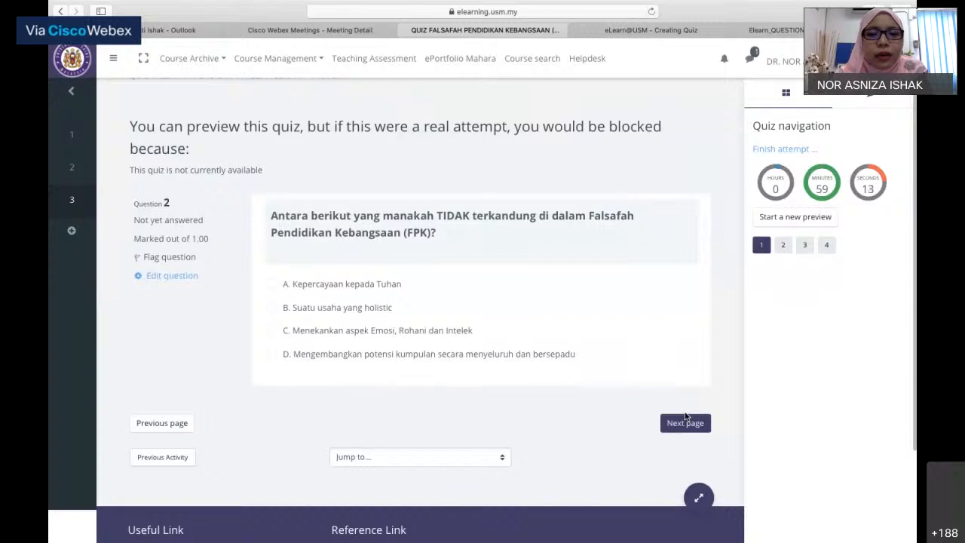
click(343, 354)
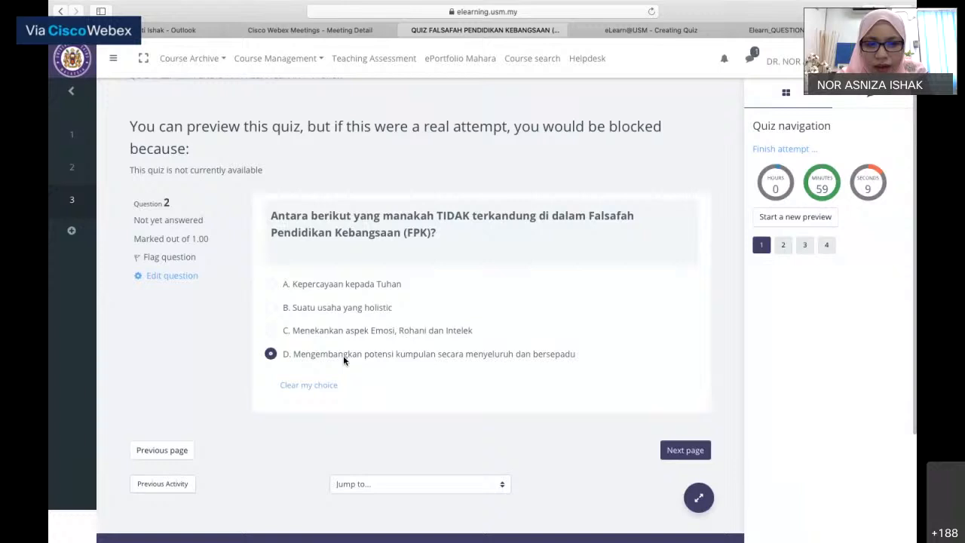
click(680, 452)
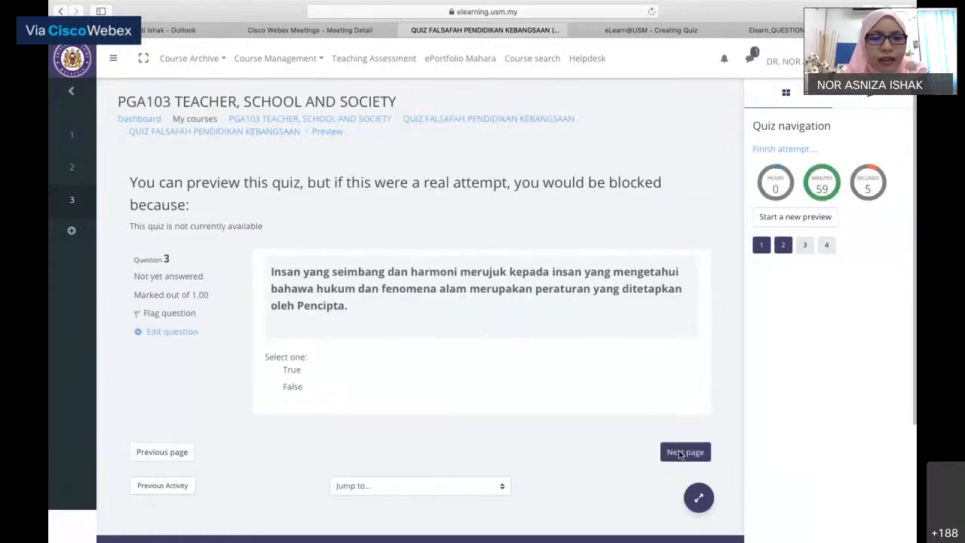
- Answer question 3 on Insan yang seimbang dan harmoni with True and continue to question 4
scroll(522, 386, down, 1)
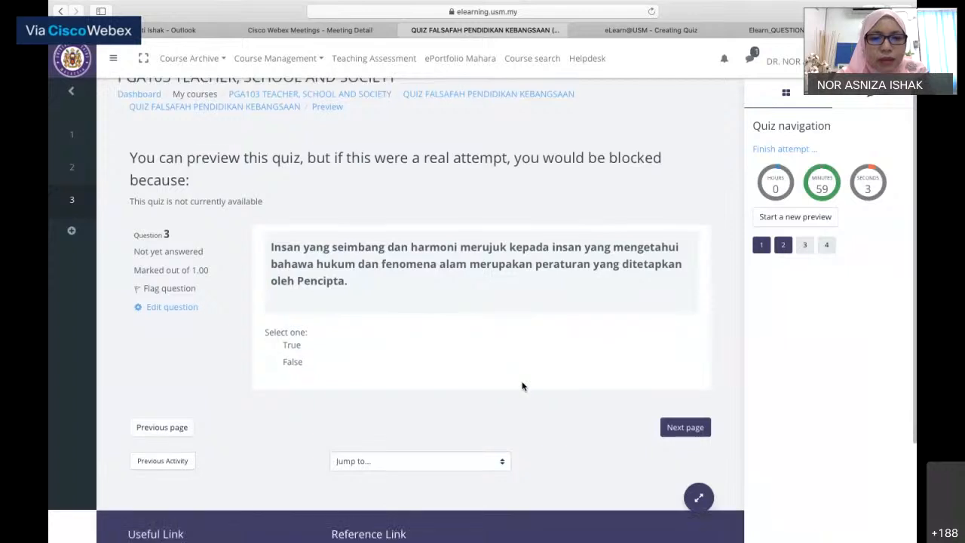
click(298, 347)
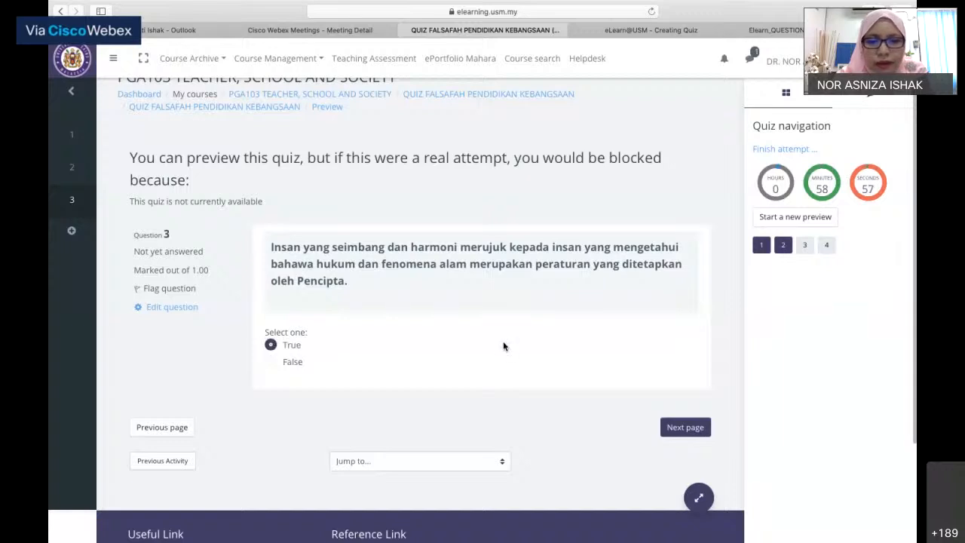
click(688, 427)
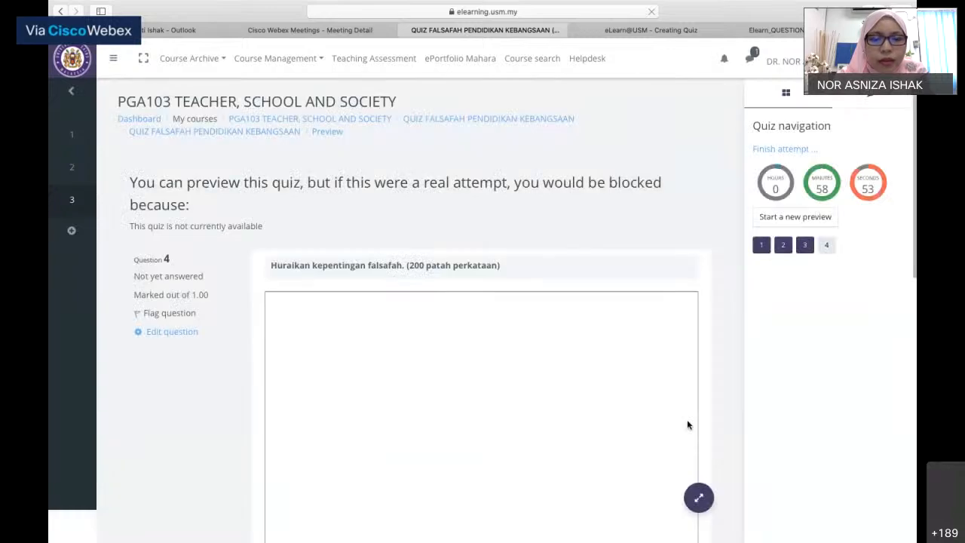
- Enter "FPK adalah......" as the sample essay answer to question 4, Huraikan kepentingan falsafah
scroll(687, 425, down, 2)
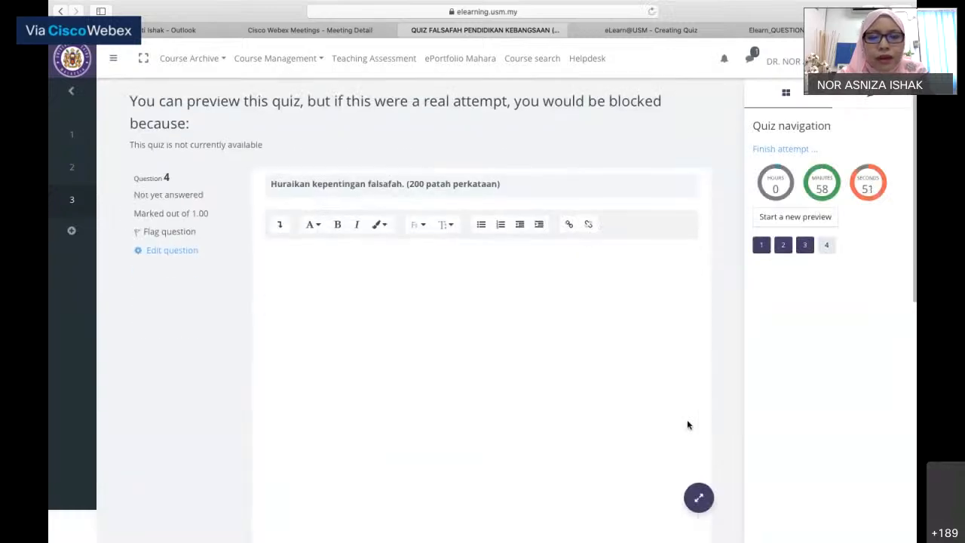
click(563, 287)
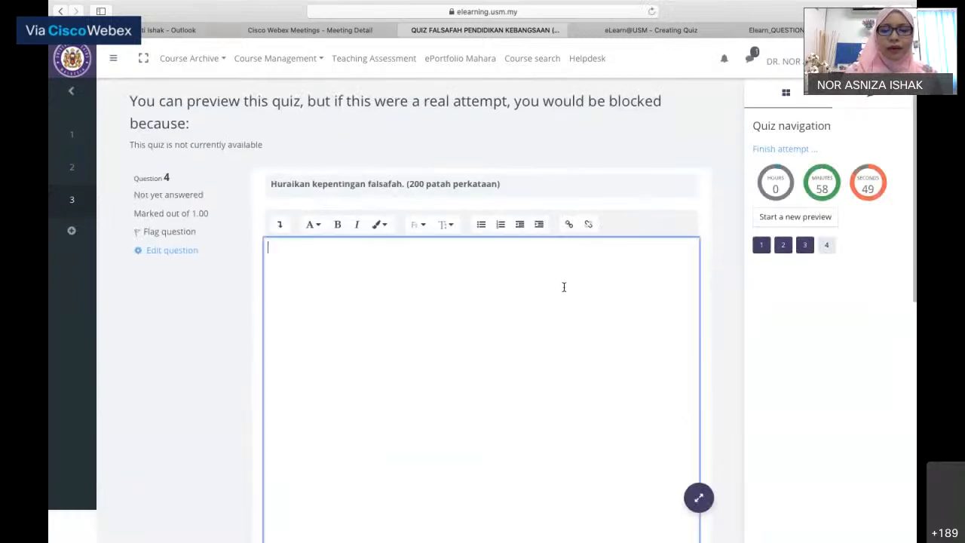
text(FPK)
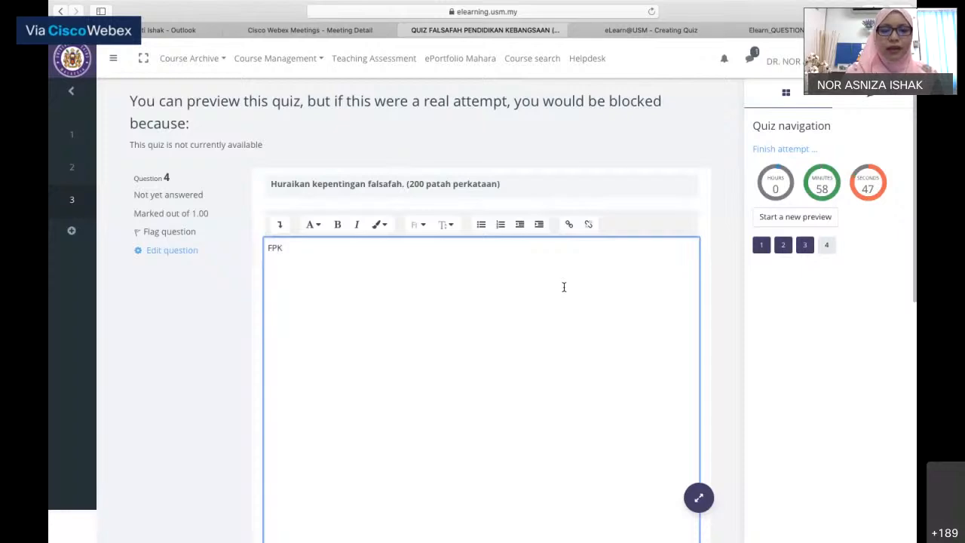
text( adalah....)
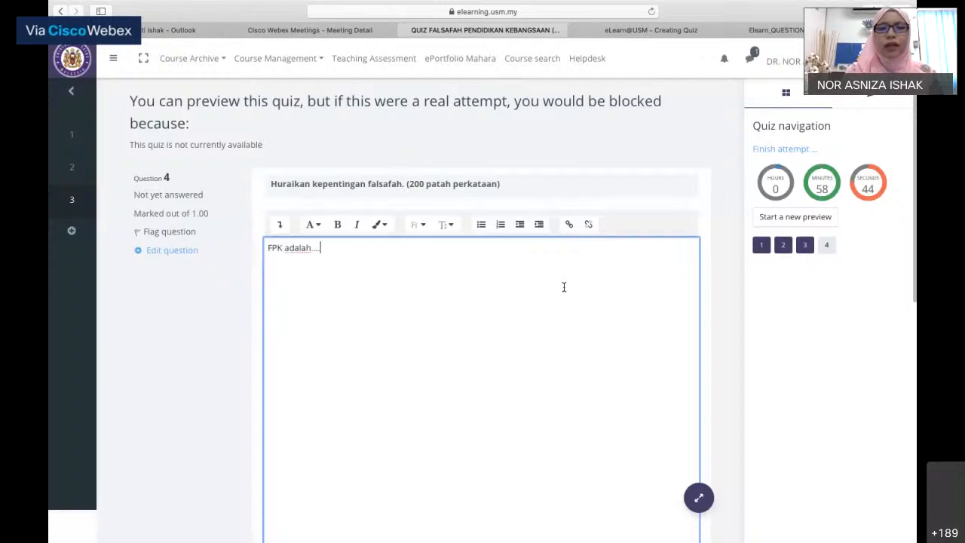
text(..)
scroll(564, 286, down, 1)
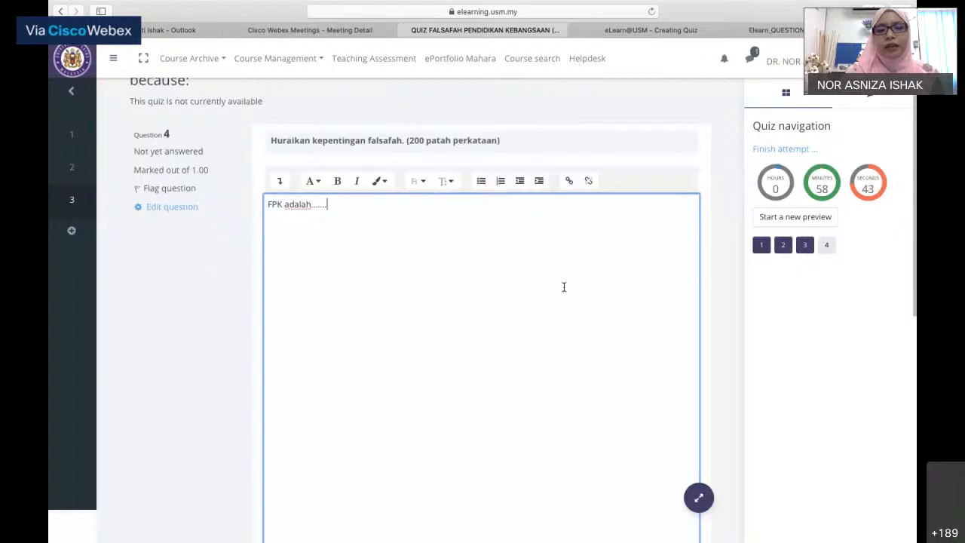
scroll(564, 286, down, 4)
scroll(564, 287, up, 1)
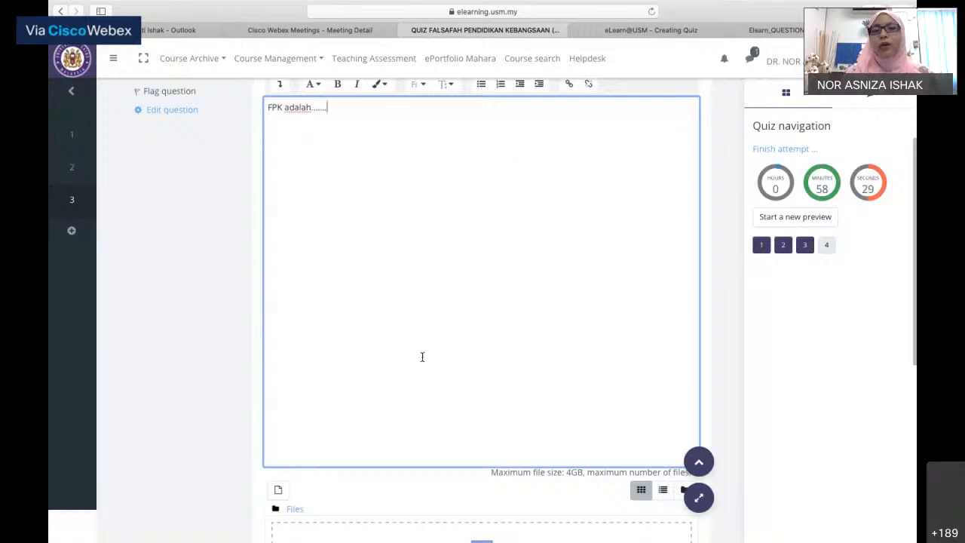
scroll(422, 357, up, 1)
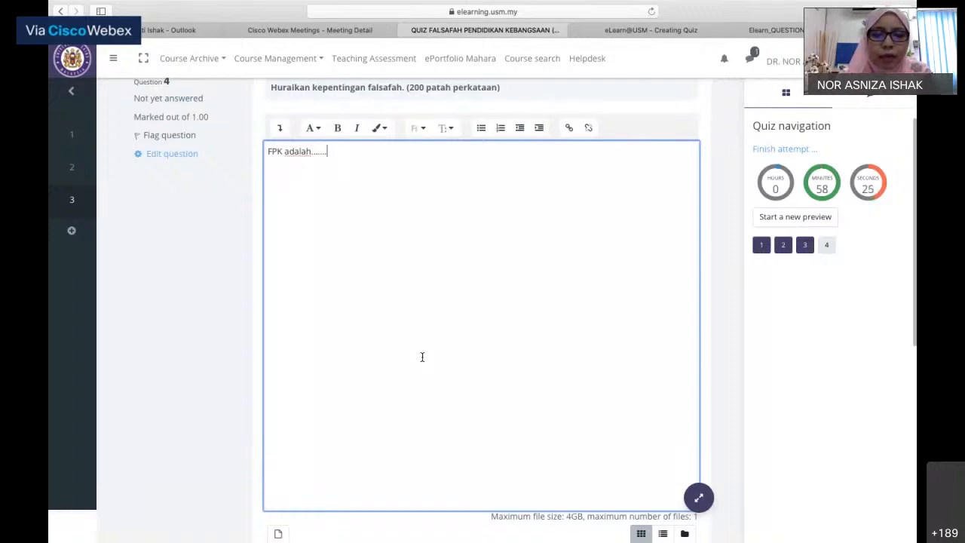
- Attach the Data Tutorial 2 file from the Desktop to the question 4 essay answer
scroll(422, 357, down, 2)
scroll(422, 357, down, 4)
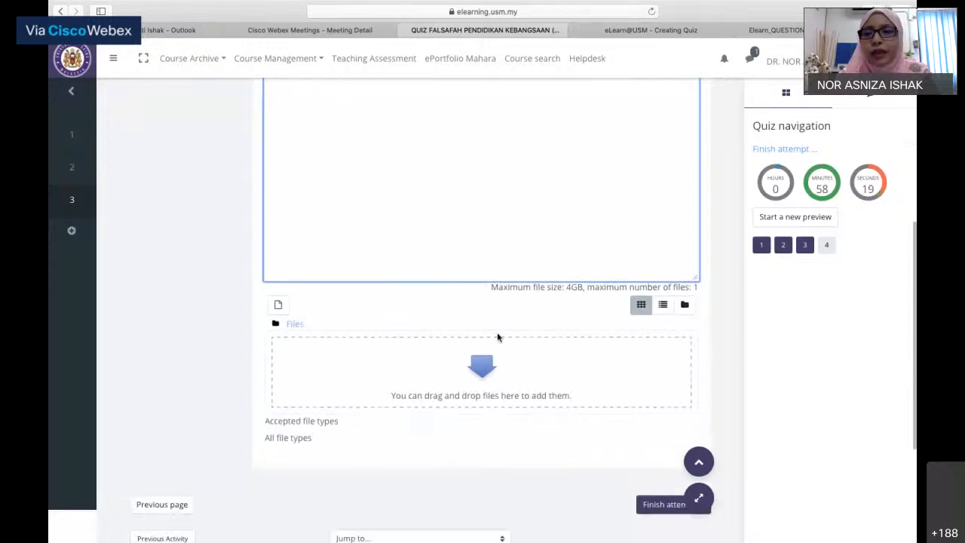
click(277, 305)
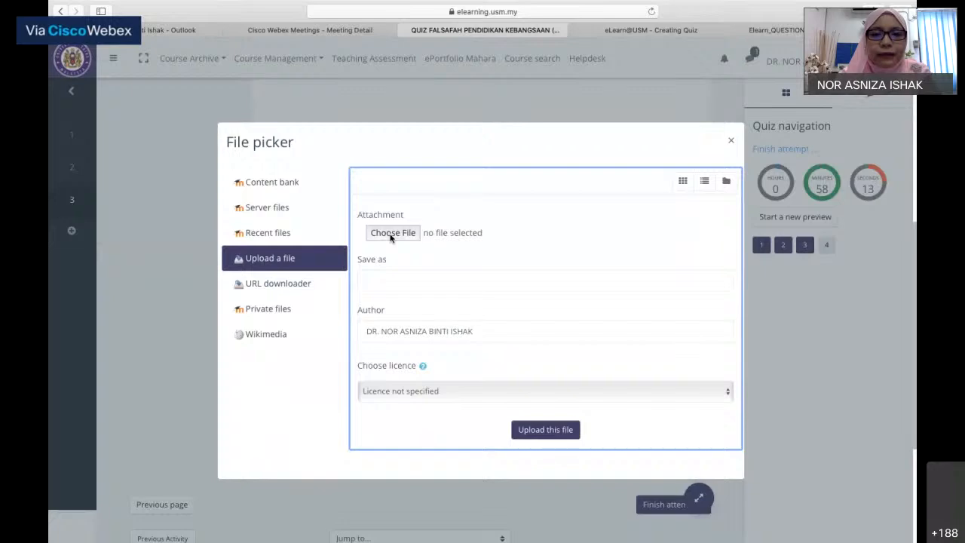
click(391, 235)
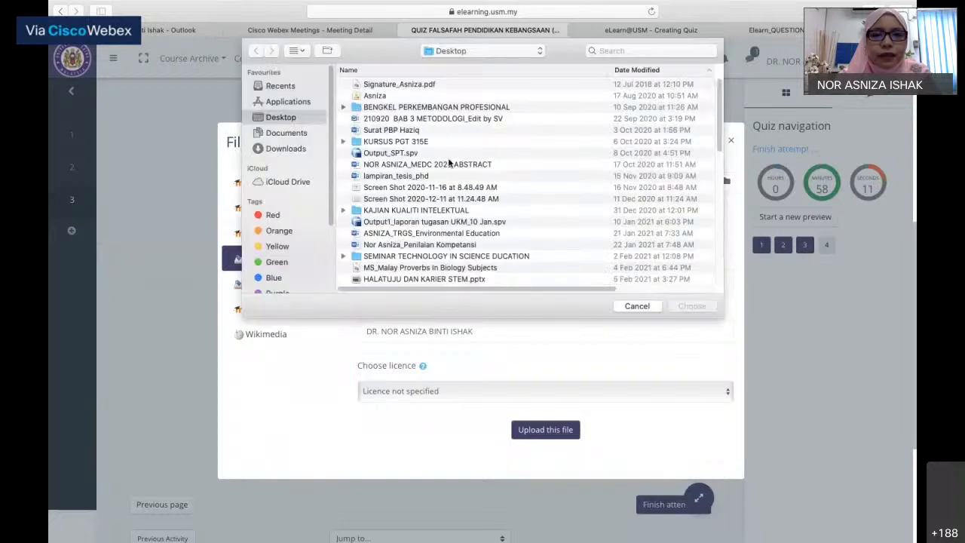
scroll(449, 162, down, 2)
scroll(448, 162, down, 5)
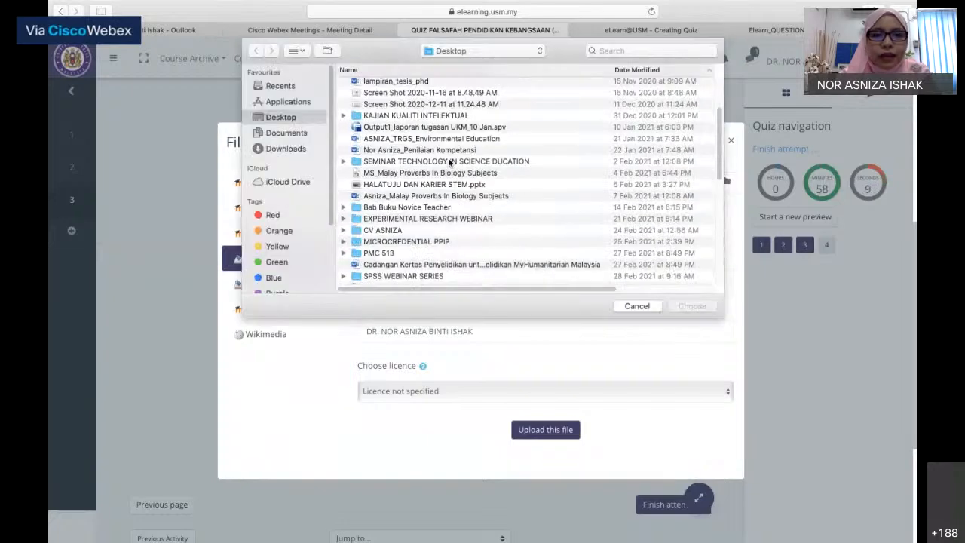
scroll(448, 162, down, 15)
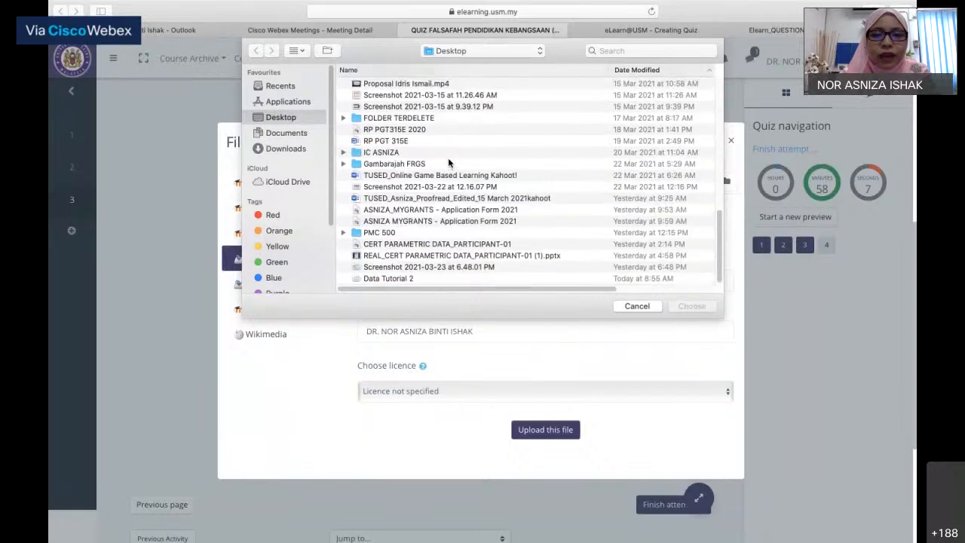
click(386, 279)
click(689, 307)
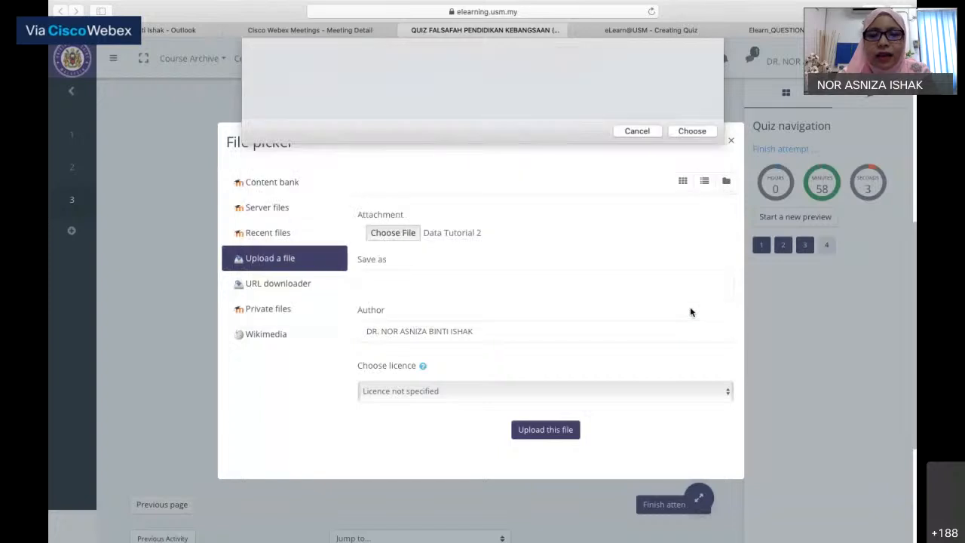
click(534, 431)
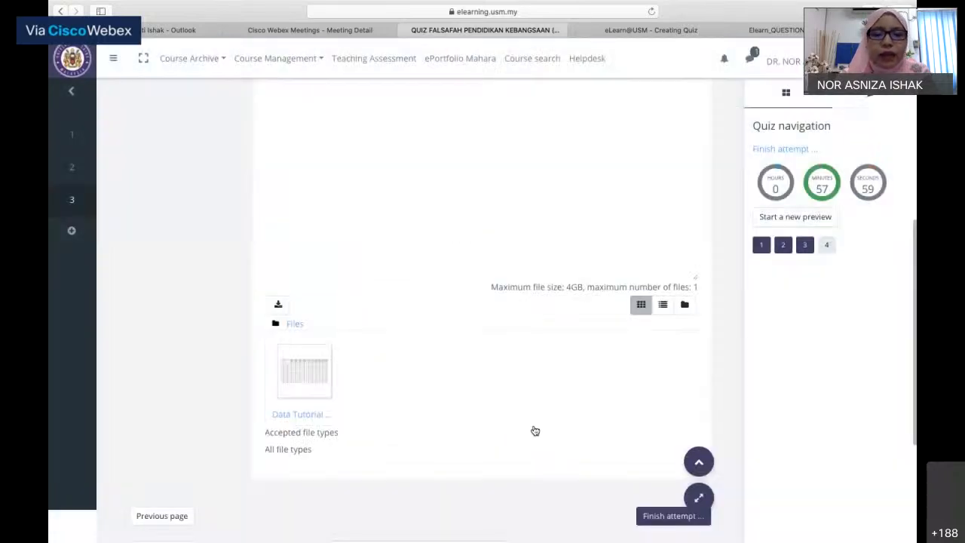
- Finish answering the preview attempt and open its summary of attempt
scroll(323, 379, down, 2)
scroll(491, 342, down, 3)
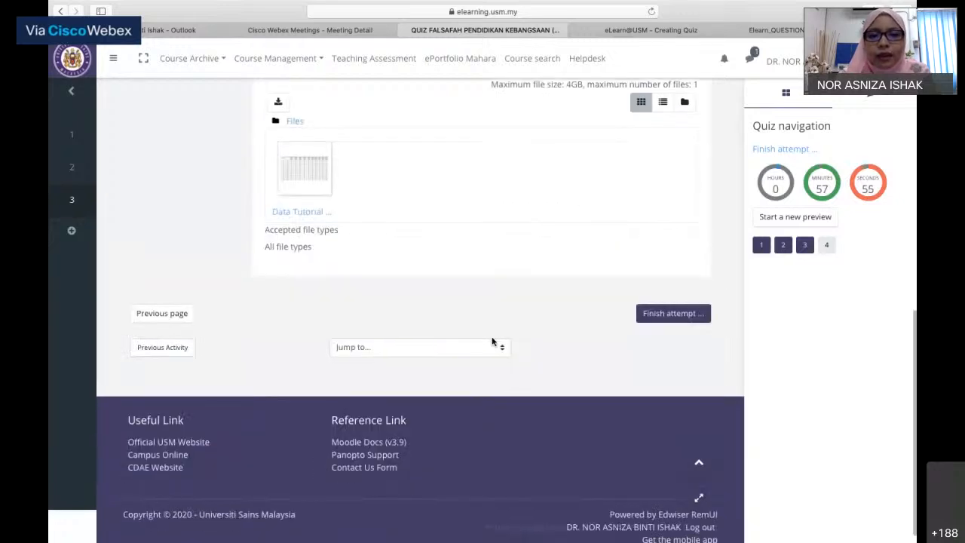
click(491, 343)
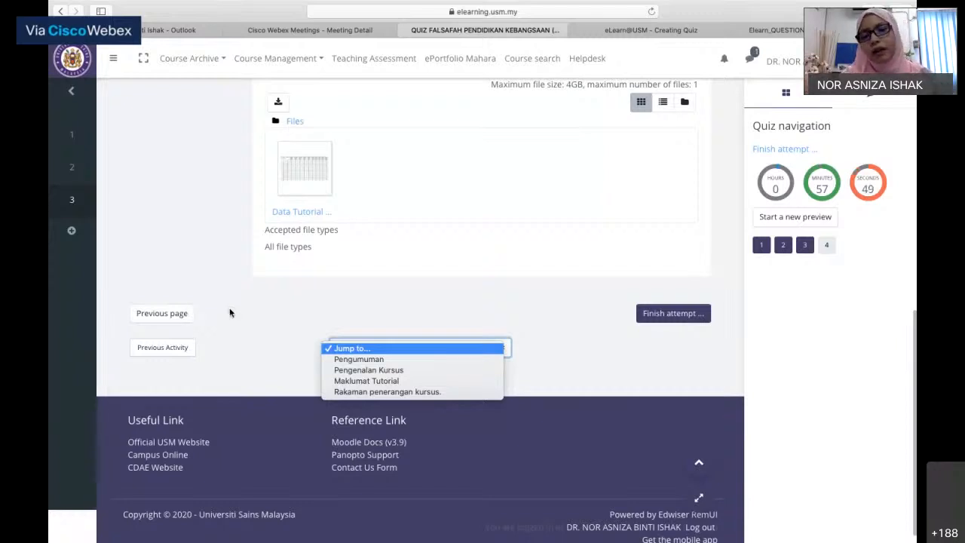
click(345, 324)
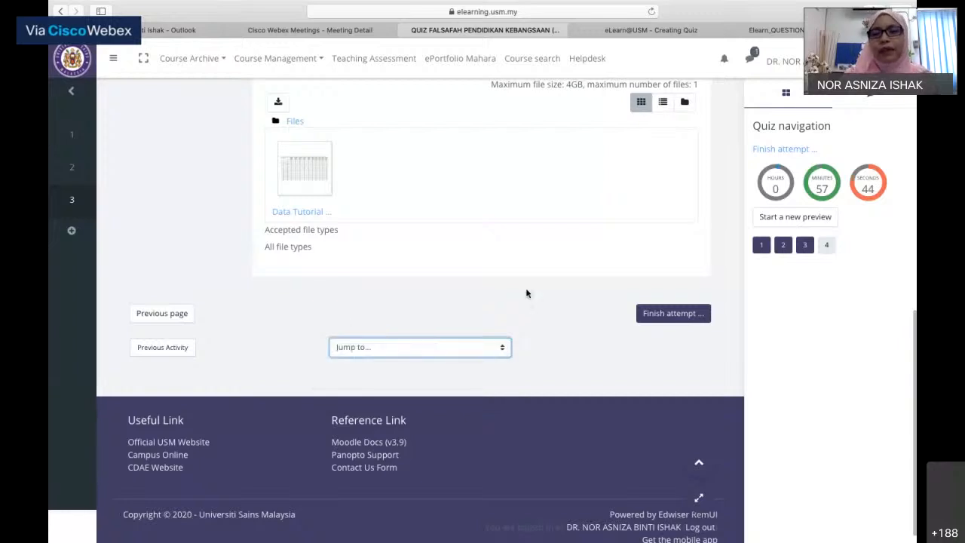
click(669, 315)
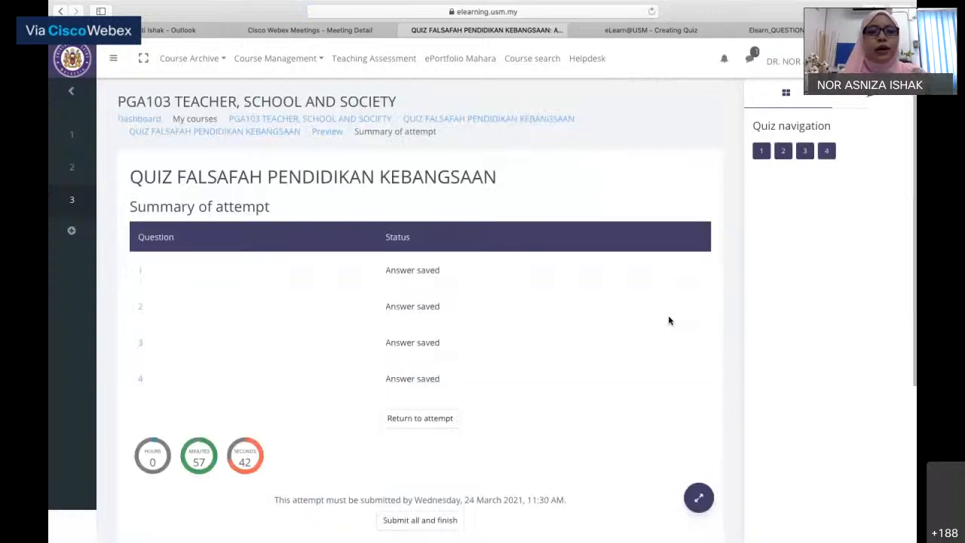
- Check the status of the four answers in the attempt summary, and submit all and finish the attempt
scroll(669, 320, down, 1)
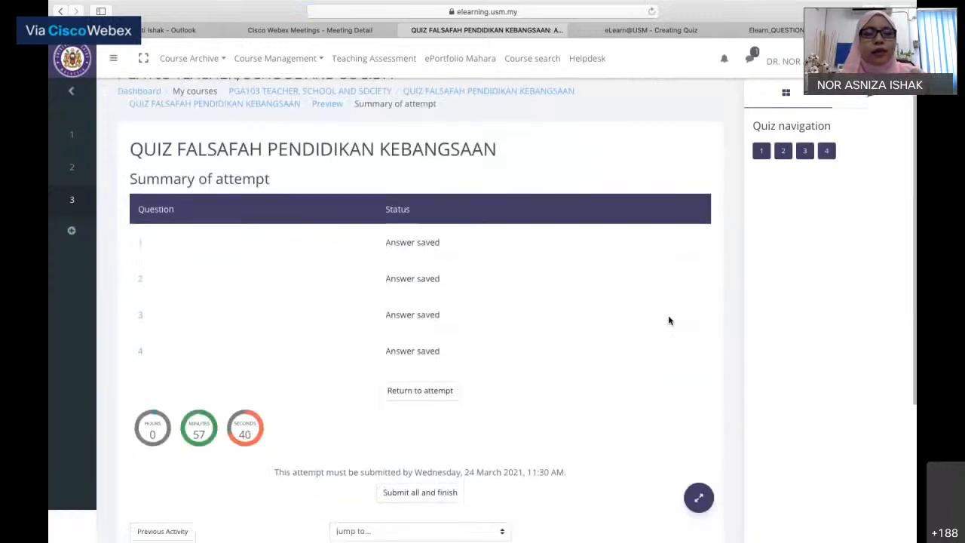
scroll(669, 310, down, 1)
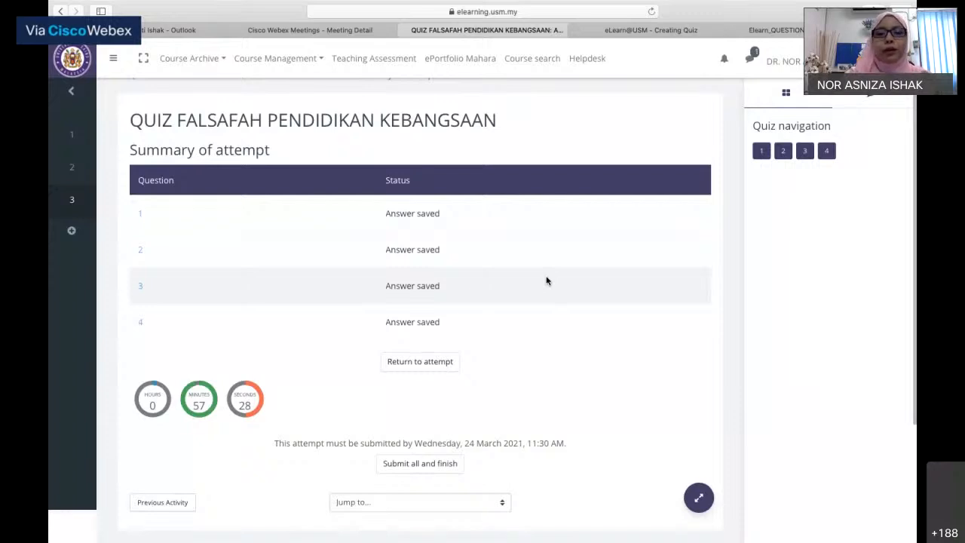
scroll(547, 280, down, 3)
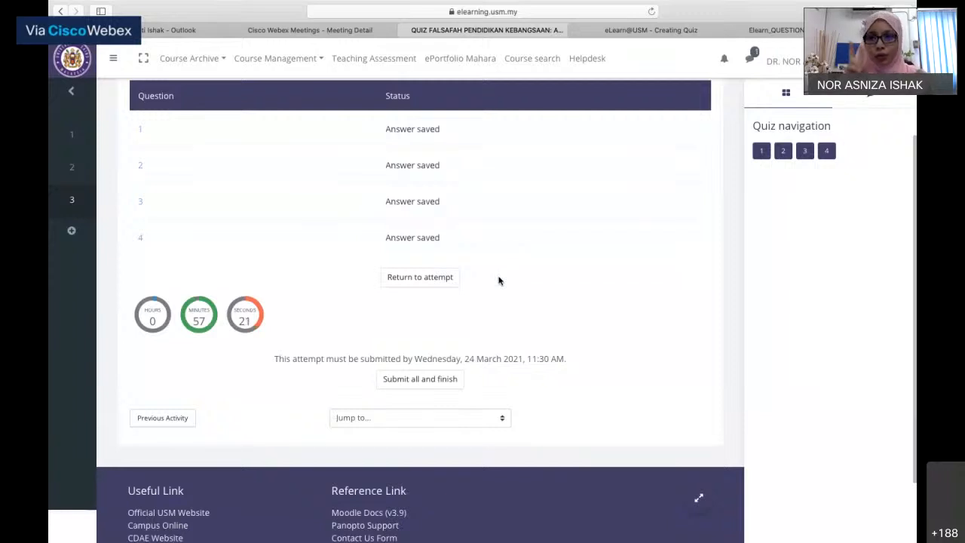
scroll(498, 281, down, 1)
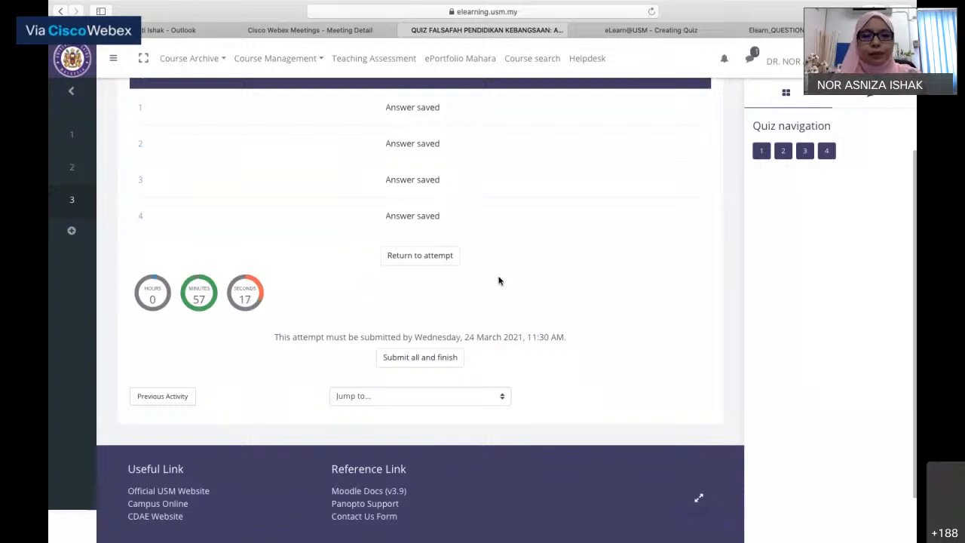
click(420, 357)
click(451, 355)
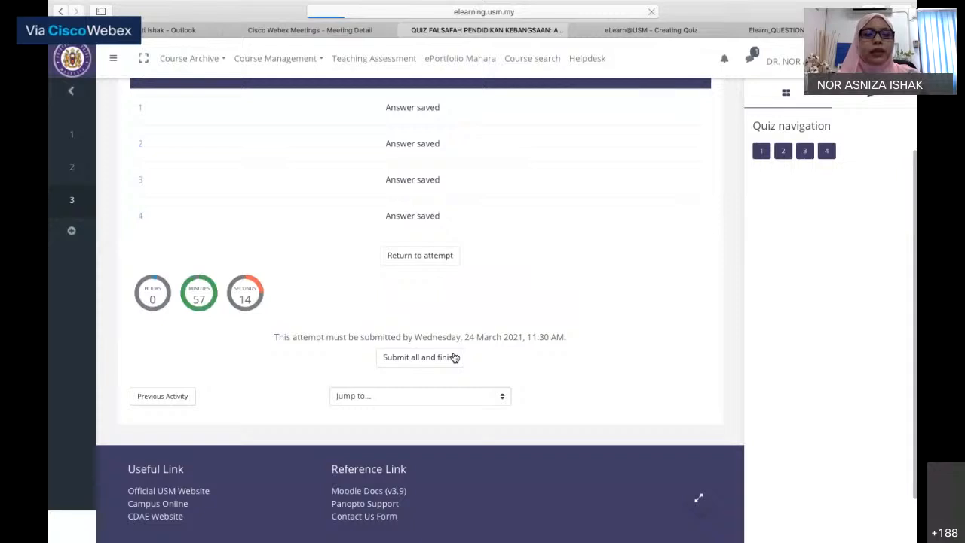
- Review the submitted attempt's details and the question 1 answer on Falsafah Epistemologi with its mark and feedback
scroll(453, 357, down, 1)
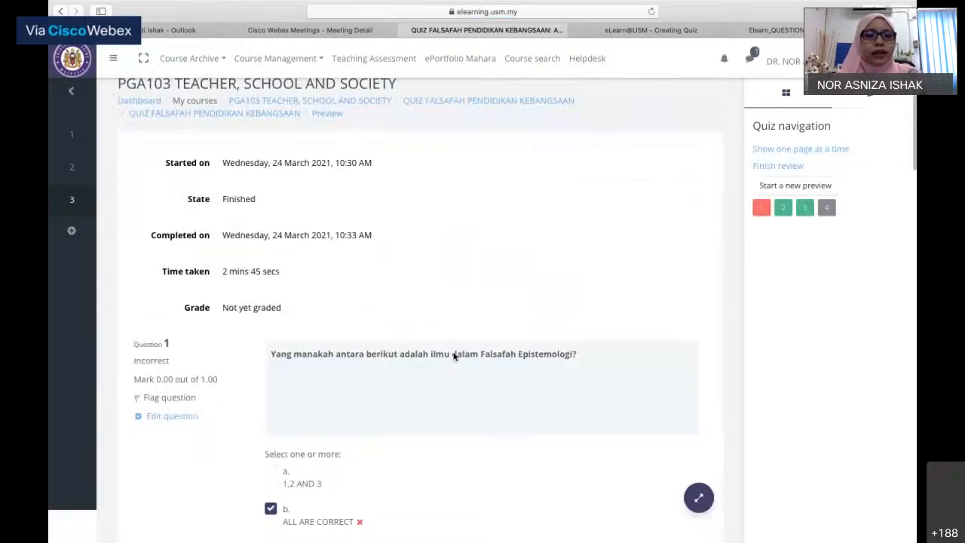
scroll(453, 357, down, 2)
scroll(453, 356, down, 4)
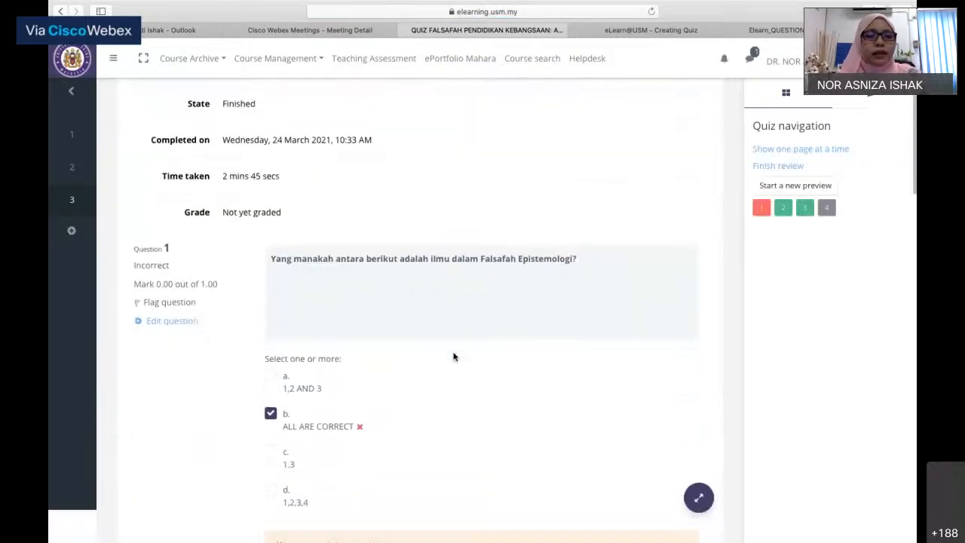
scroll(453, 356, down, 3)
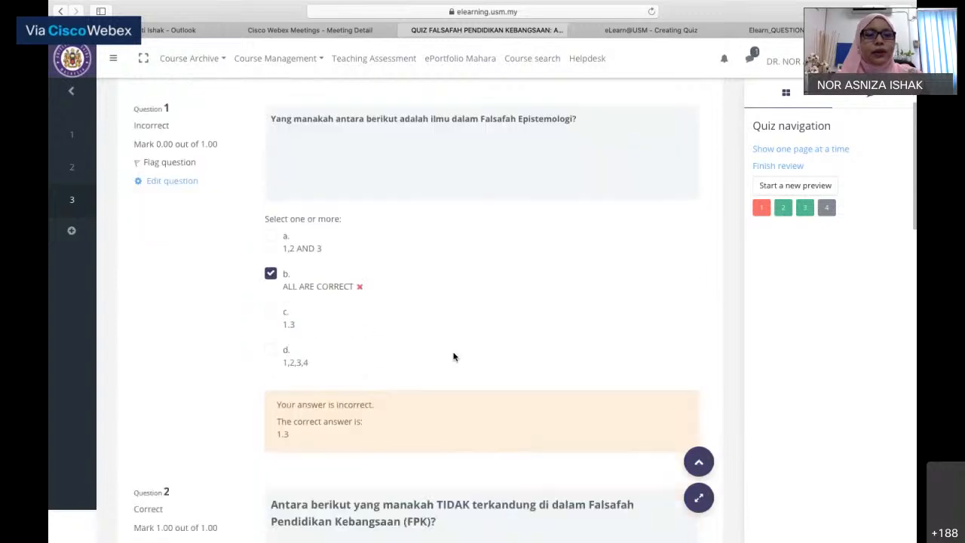
scroll(453, 356, down, 3)
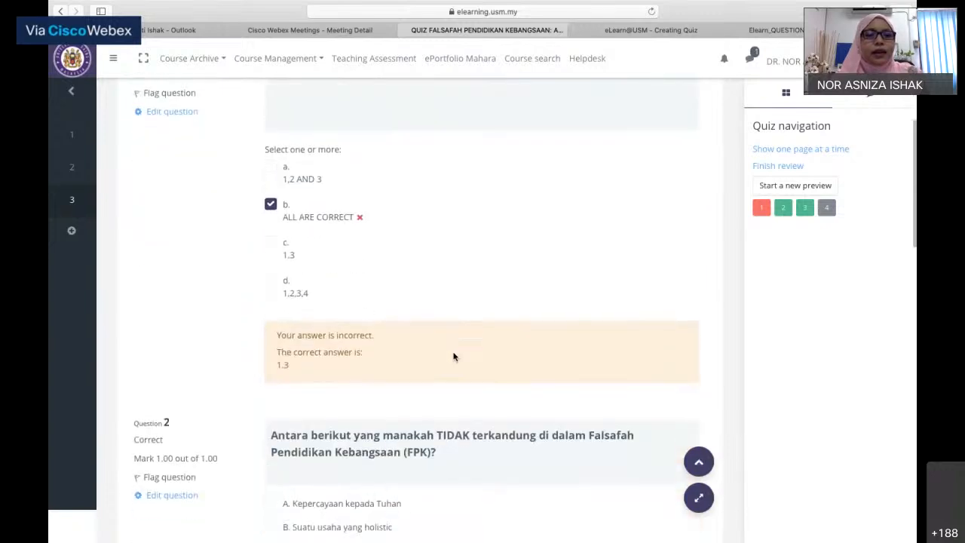
scroll(453, 357, up, 1)
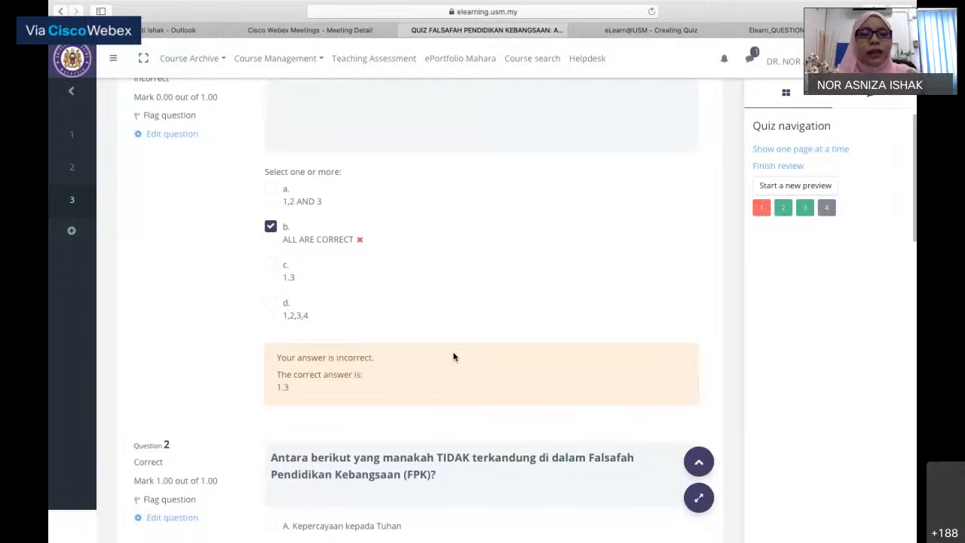
scroll(467, 245, up, 1)
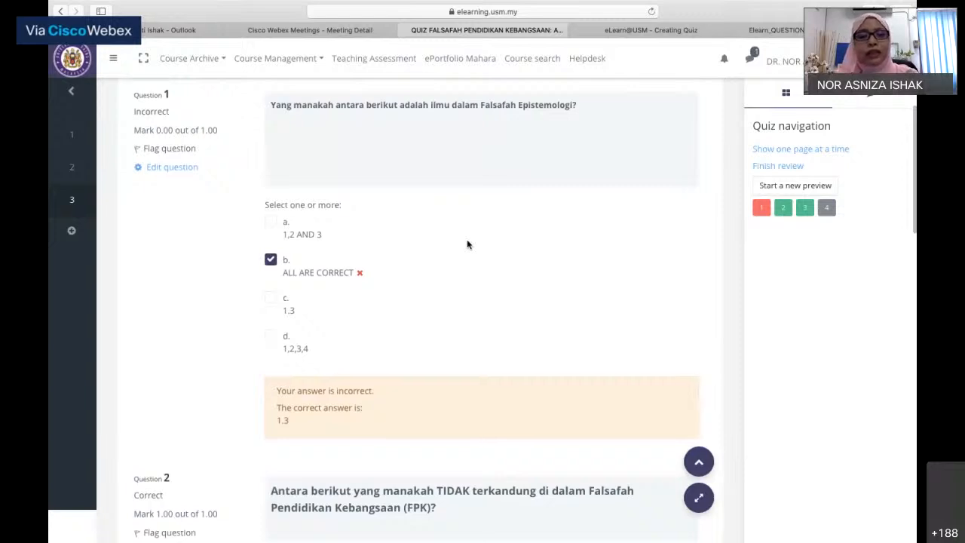
scroll(466, 244, down, 1)
scroll(466, 244, down, 1)
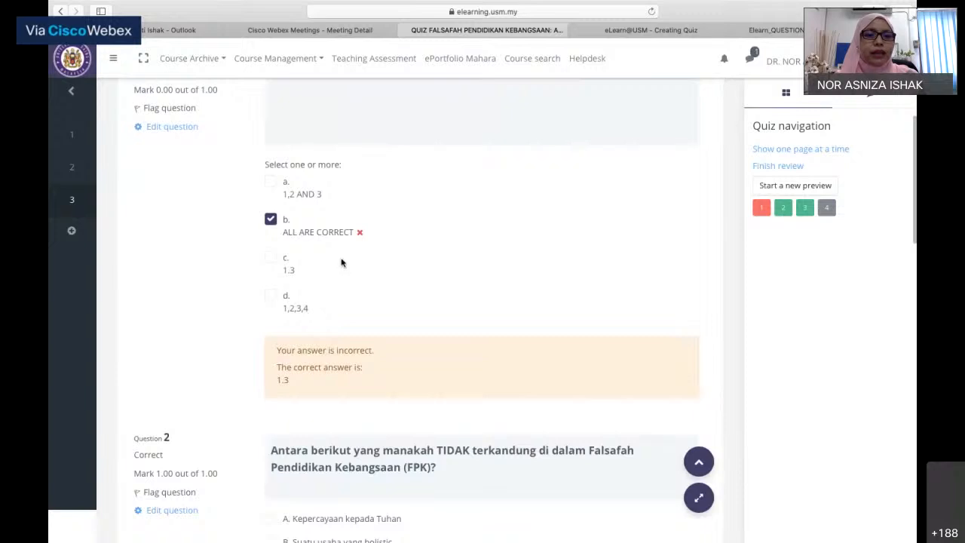
- Review the marks and feedback for question 2 on Falsafah Pendidikan Kebangsaan and the true/false question 3
scroll(339, 264, down, 10)
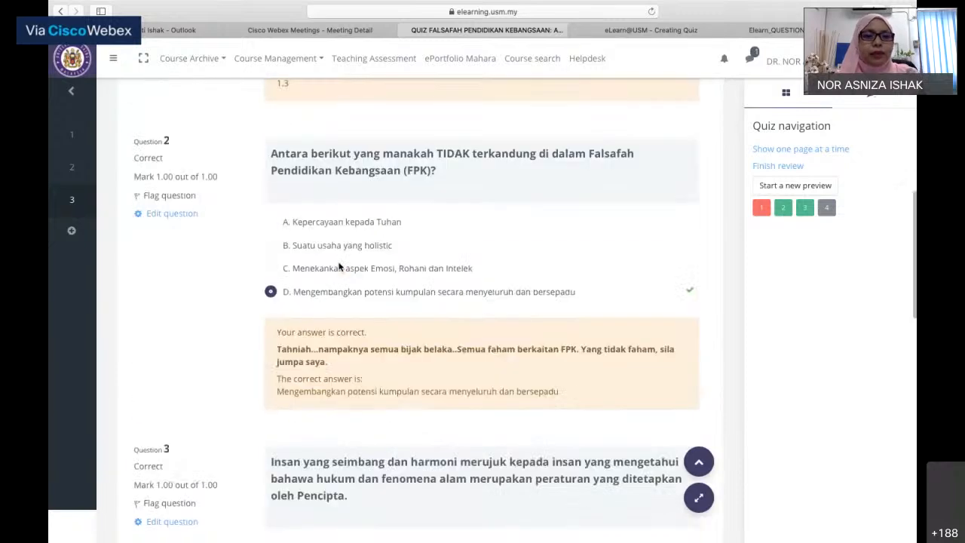
scroll(339, 265, down, 1)
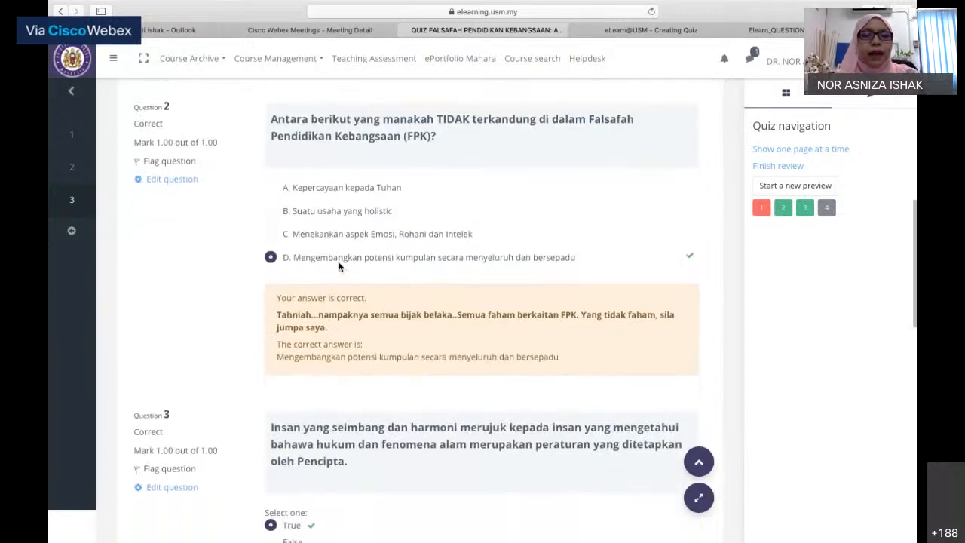
scroll(338, 265, up, 3)
scroll(338, 266, down, 3)
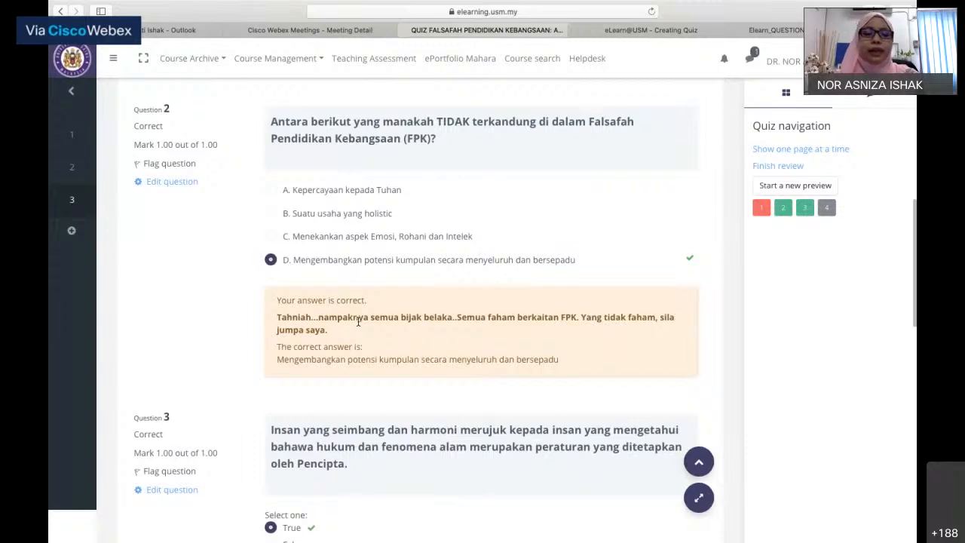
scroll(358, 321, down, 3)
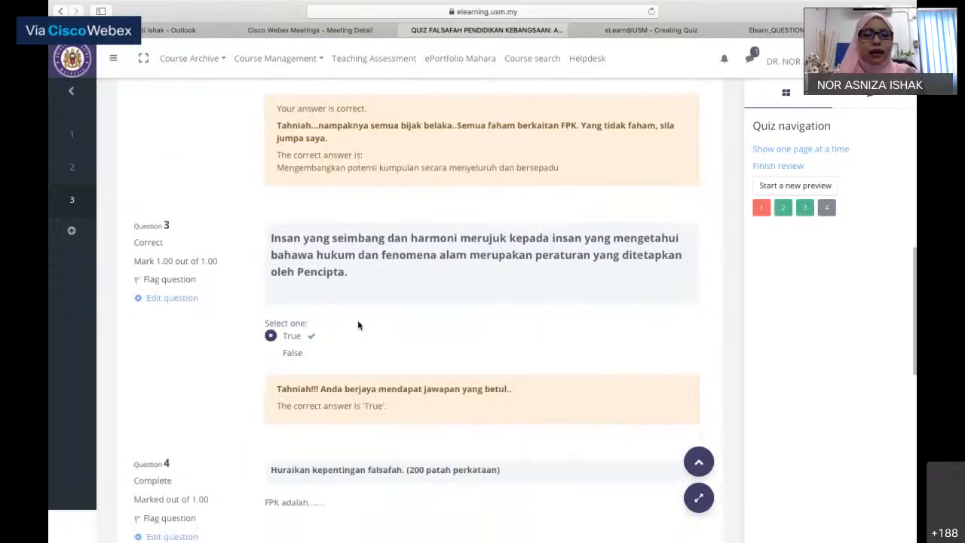
scroll(358, 322, down, 1)
scroll(358, 324, down, 1)
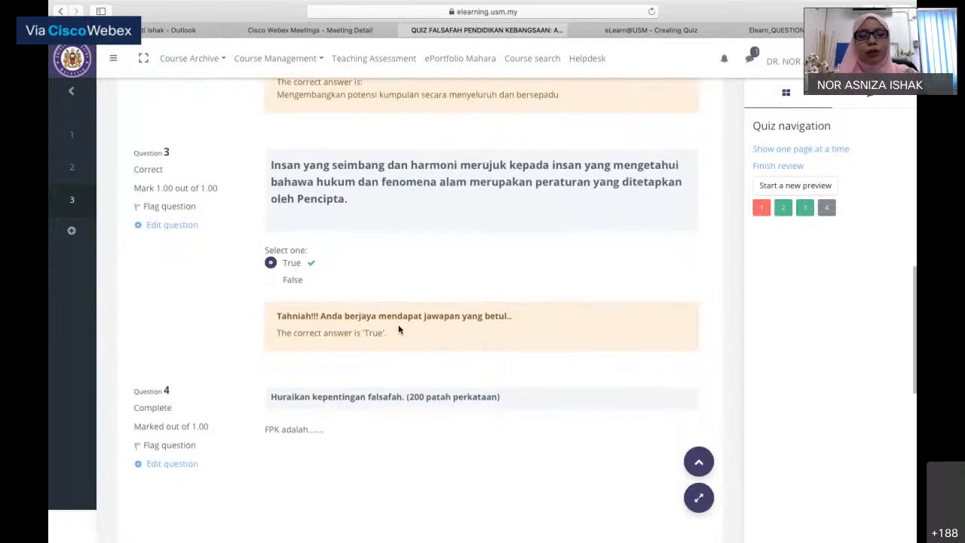
- Check the essay answer and attached file shown for question 4, and finish the review
scroll(398, 329, down, 2)
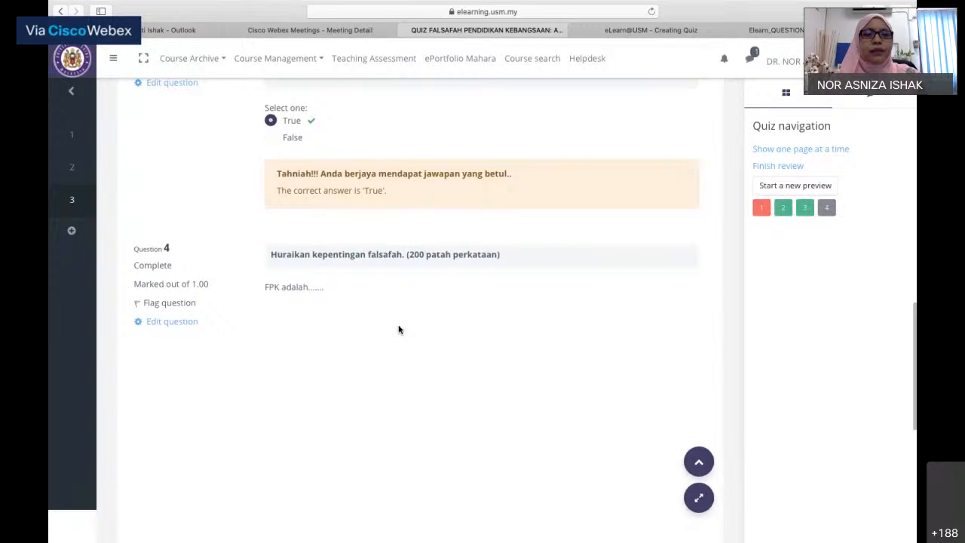
scroll(399, 330, down, 1)
scroll(445, 264, down, 1)
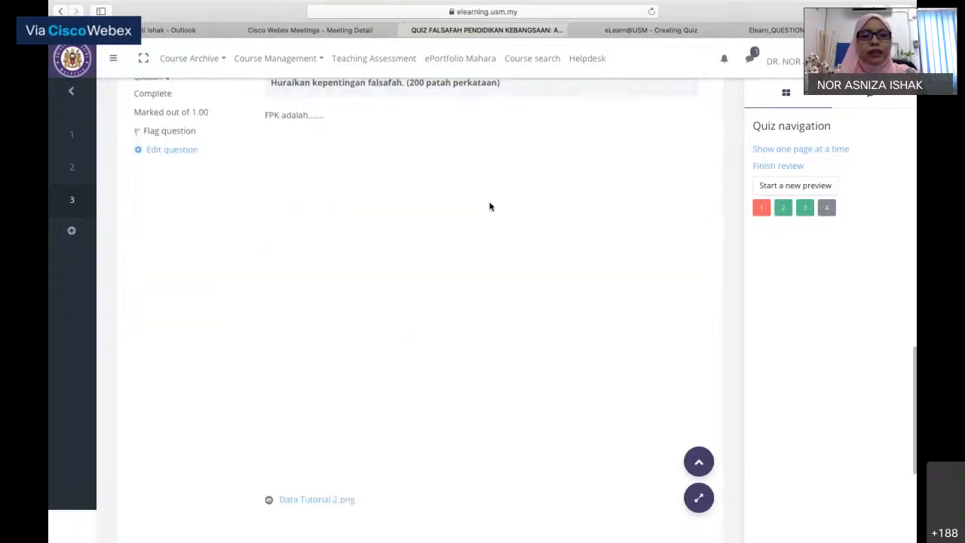
scroll(462, 229, down, 1)
scroll(461, 228, down, 1)
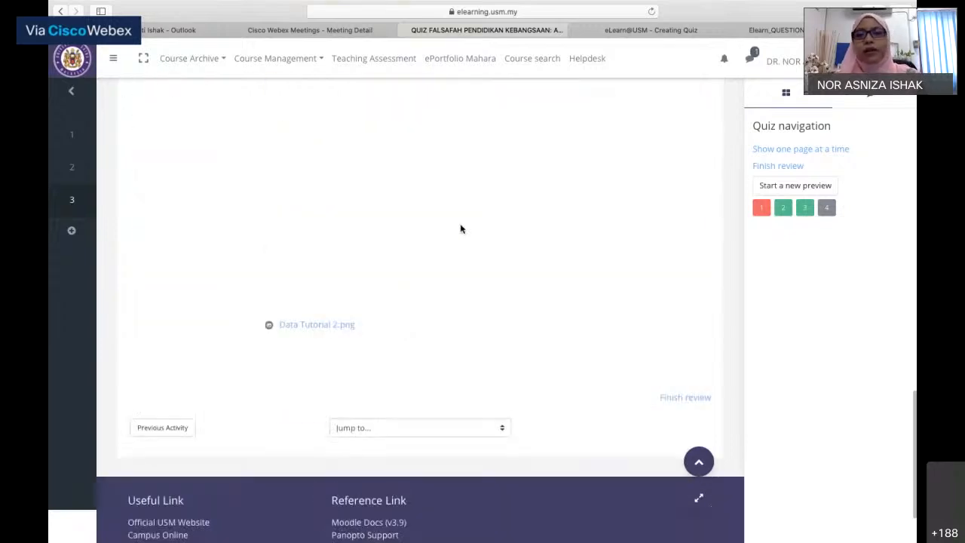
scroll(460, 226, up, 2)
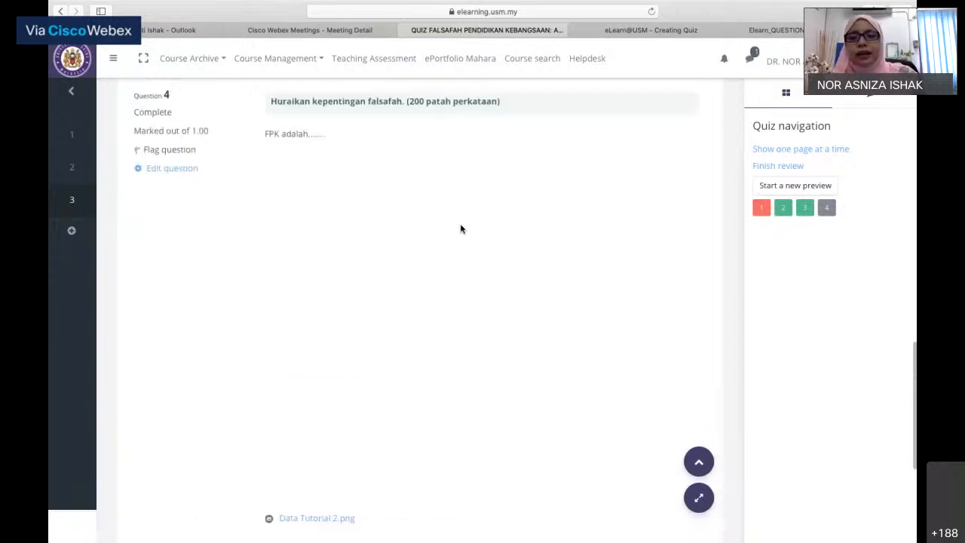
scroll(460, 228, down, 3)
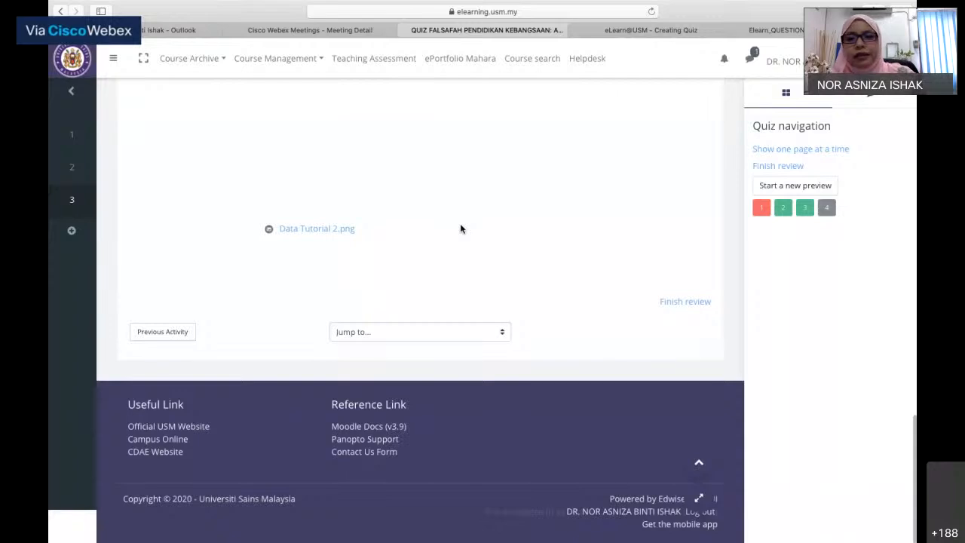
click(686, 303)
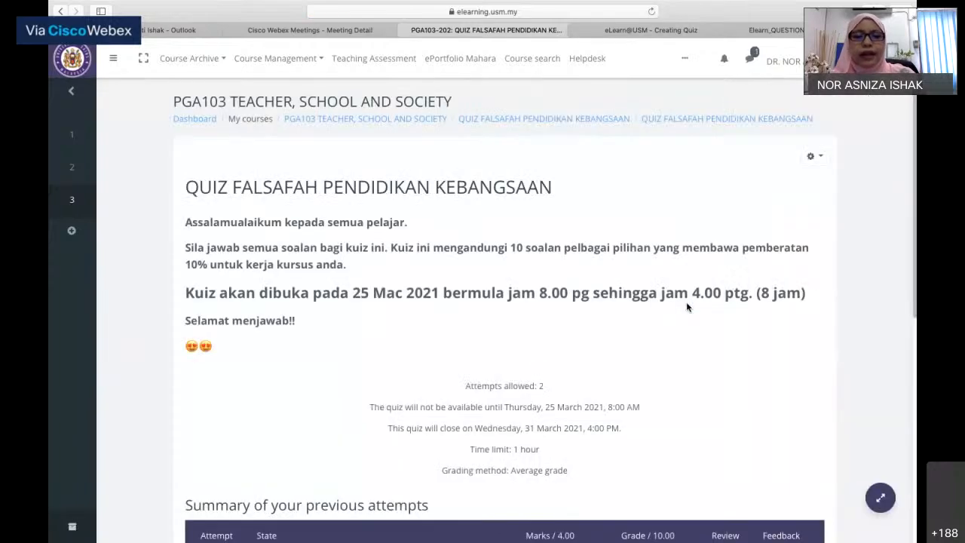
- Examine the quiz page's summary of previous attempts, grading status, availability dates and description
scroll(687, 306, down, 1)
scroll(687, 307, down, 5)
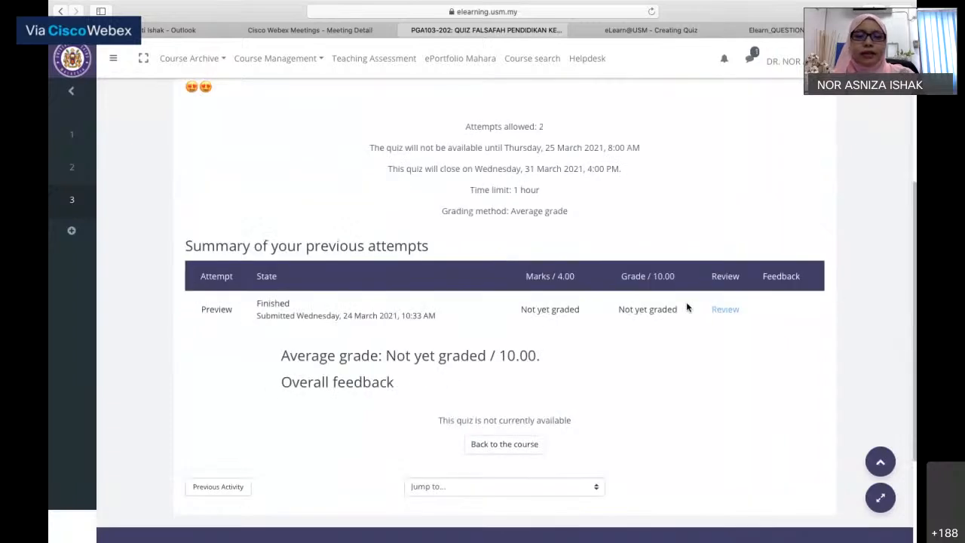
scroll(686, 306, up, 1)
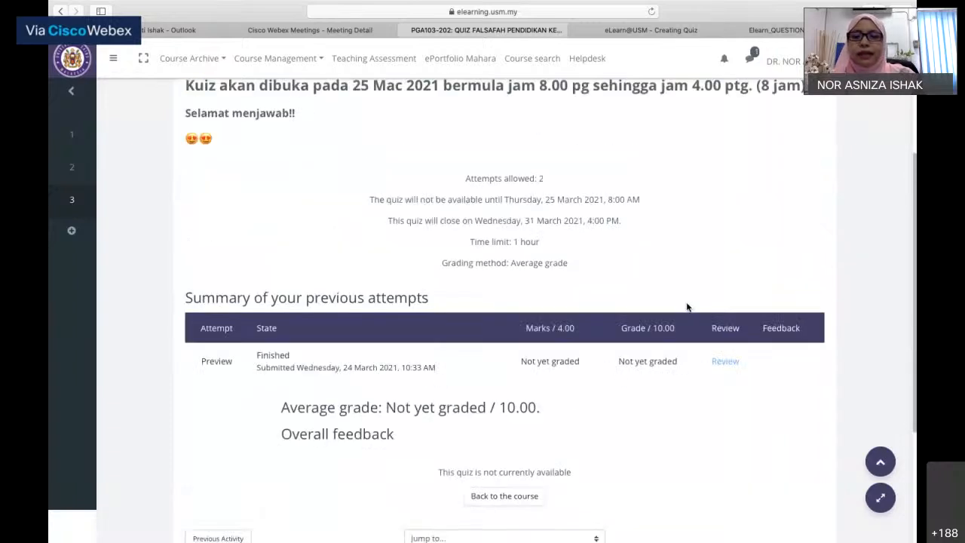
scroll(686, 306, up, 1)
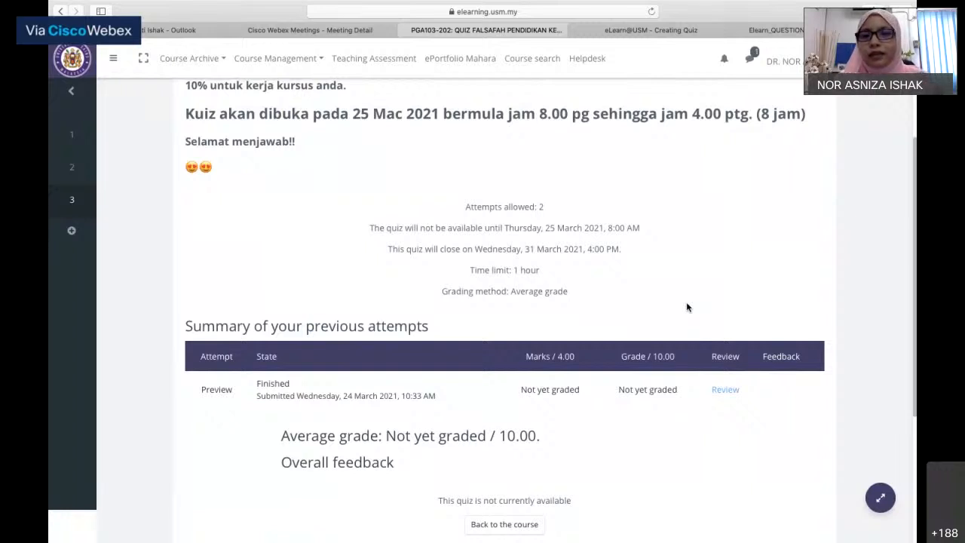
scroll(686, 307, up, 1)
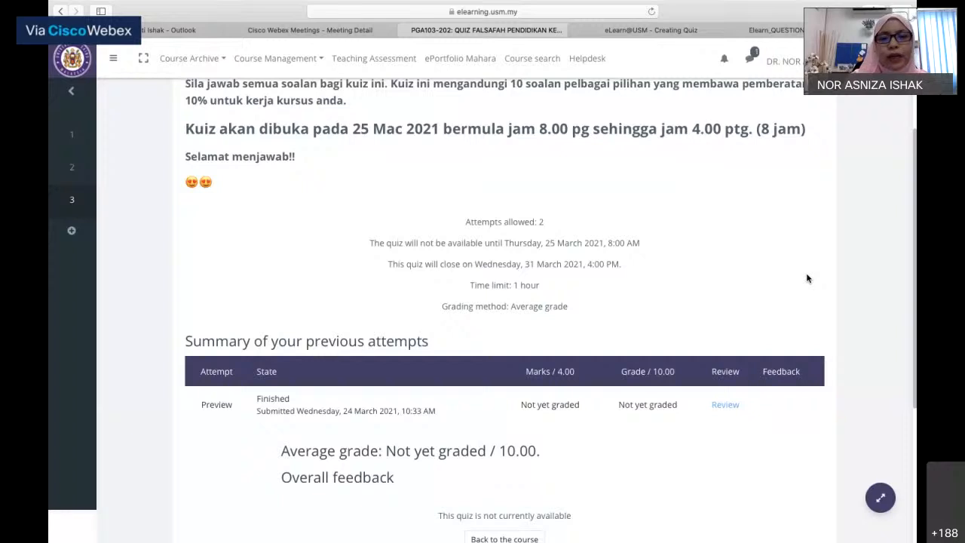
scroll(795, 279, up, 3)
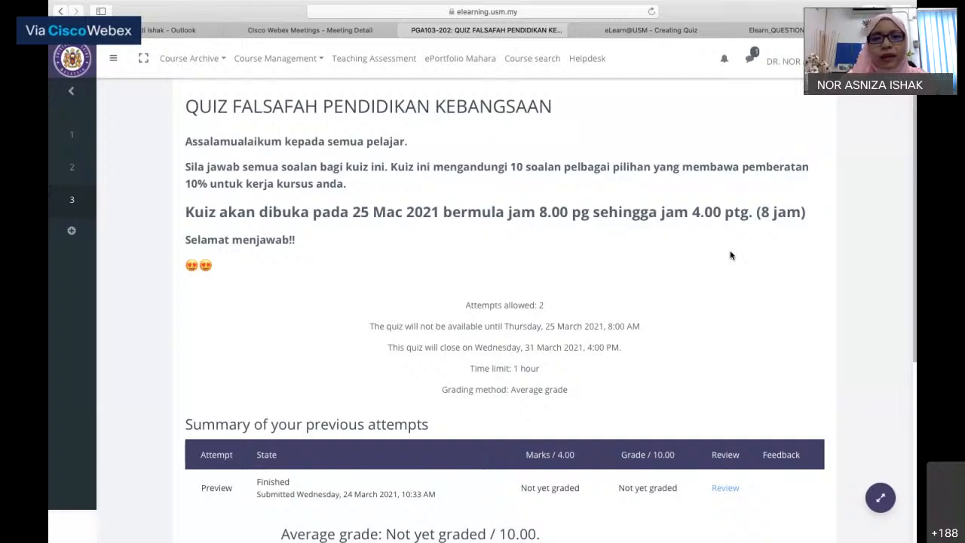
scroll(729, 256, up, 1)
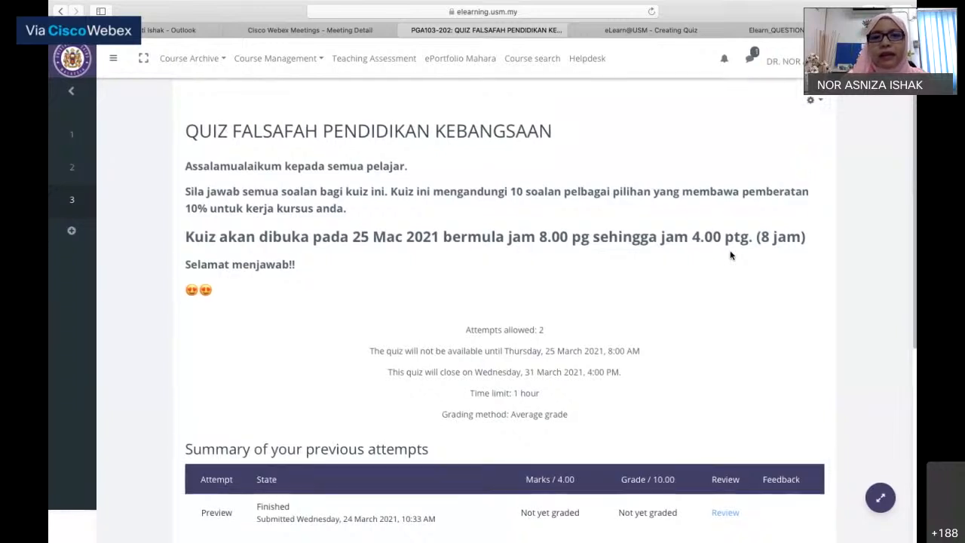
scroll(730, 254, up, 1)
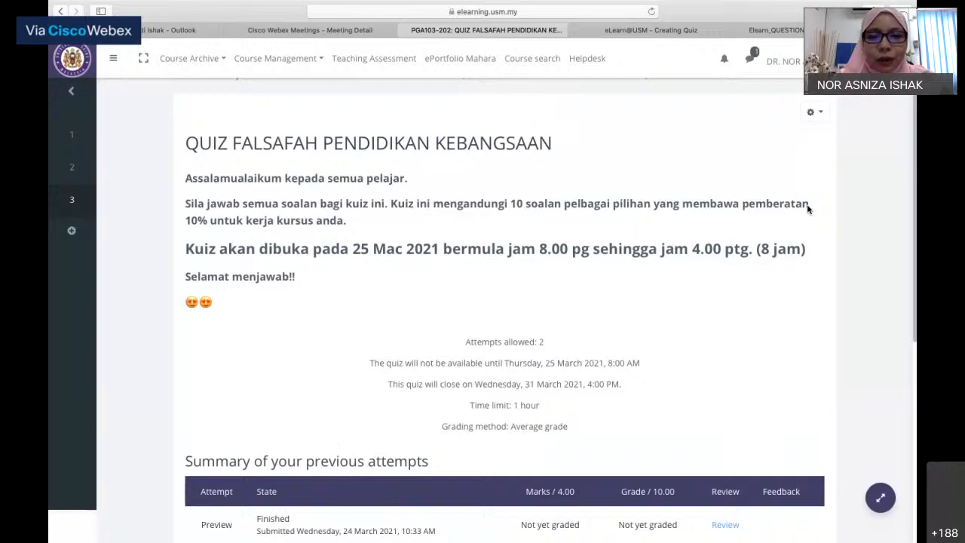
scroll(542, 249, up, 1)
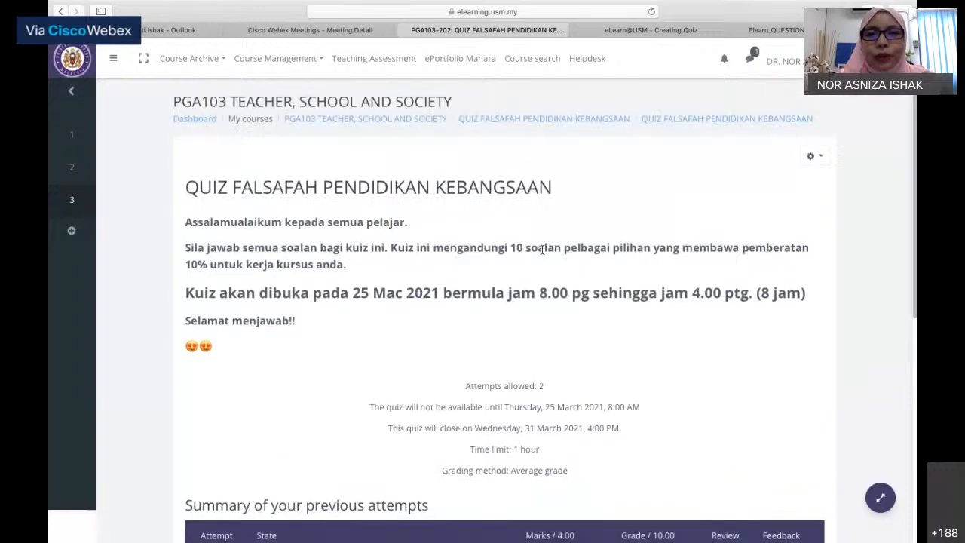
- Switch to the eLearn@USM guide's Creating Questions & Question Banks page and review Task 9 on creating question bank categories by topic
click(614, 33)
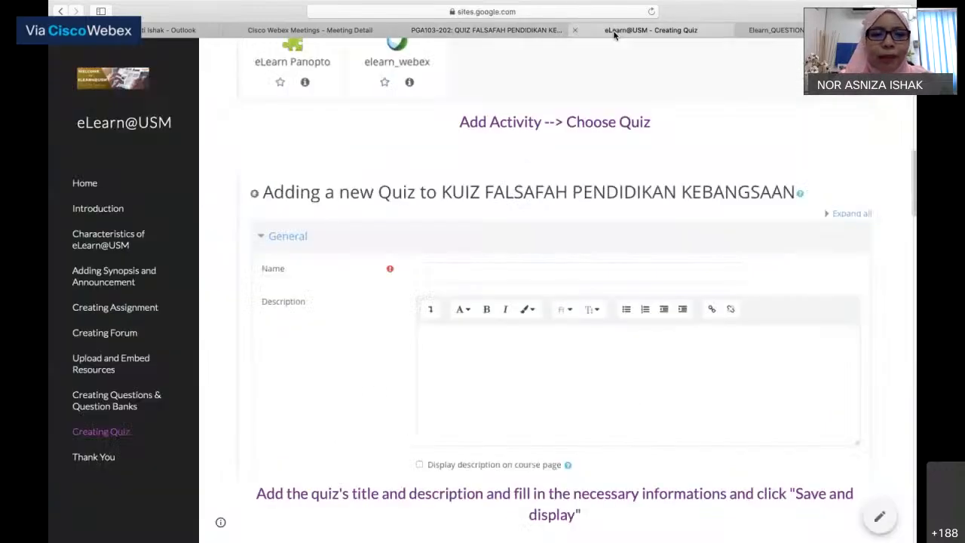
click(93, 405)
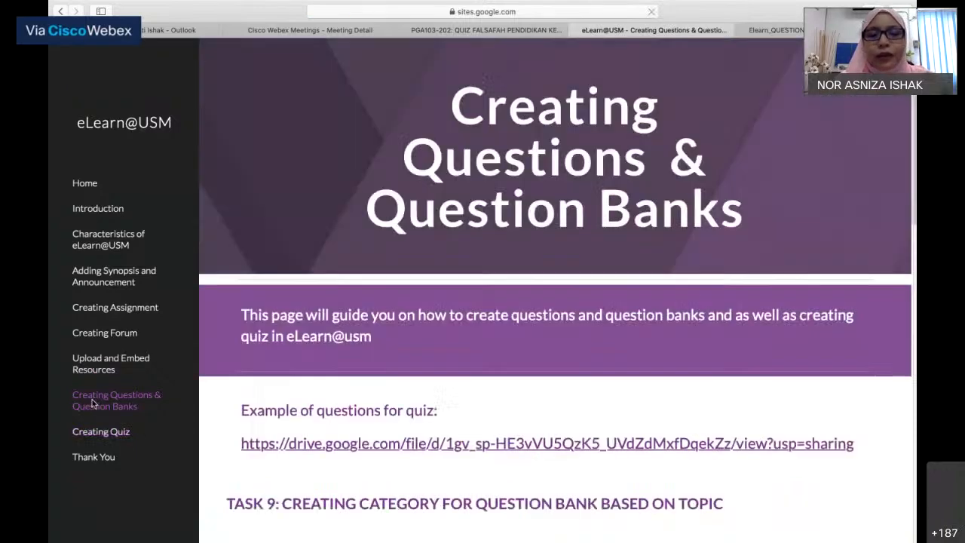
scroll(374, 281, down, 3)
scroll(374, 281, down, 2)
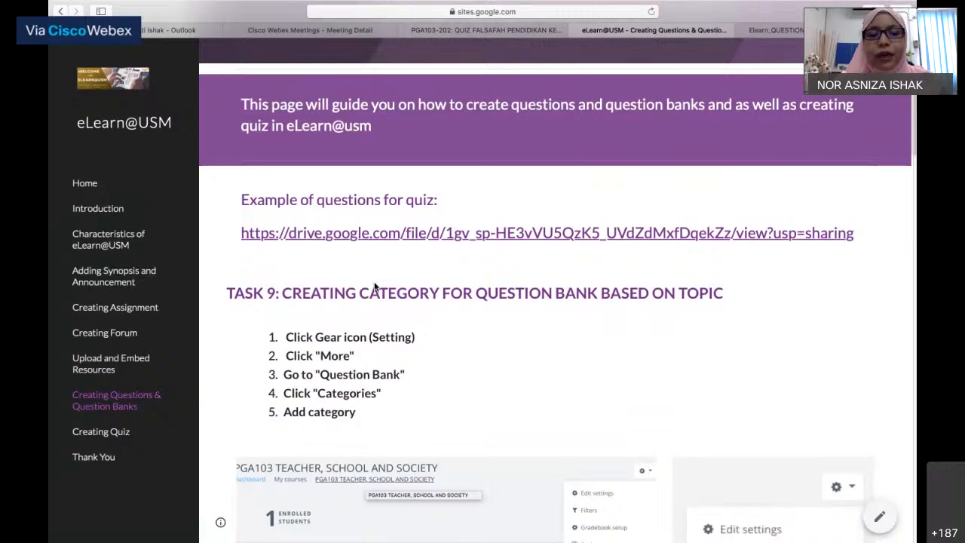
scroll(374, 286, down, 1)
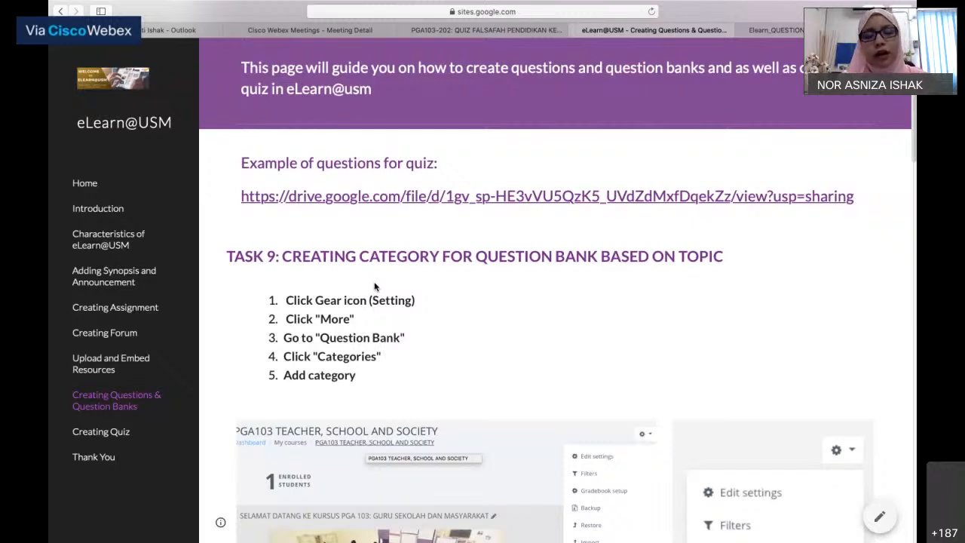
scroll(374, 283, down, 3)
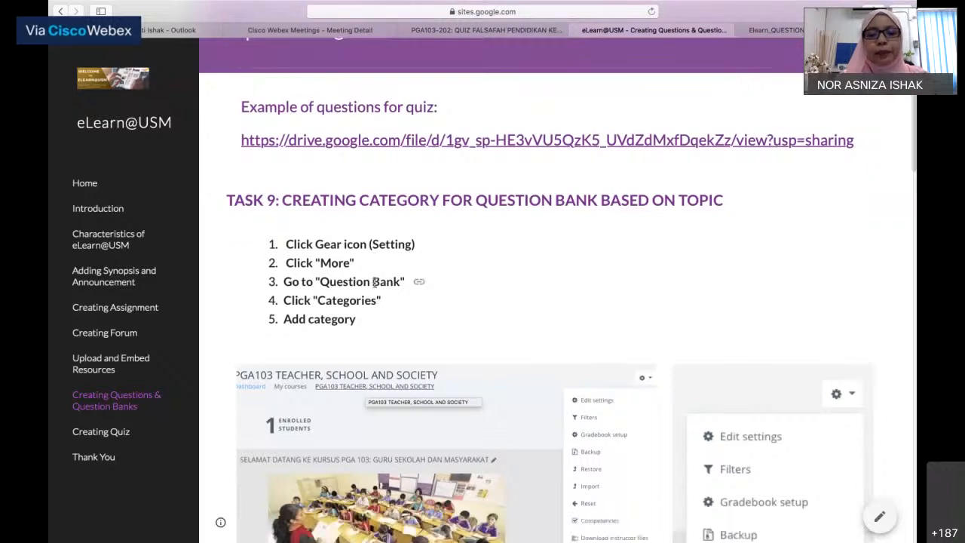
scroll(374, 283, down, 3)
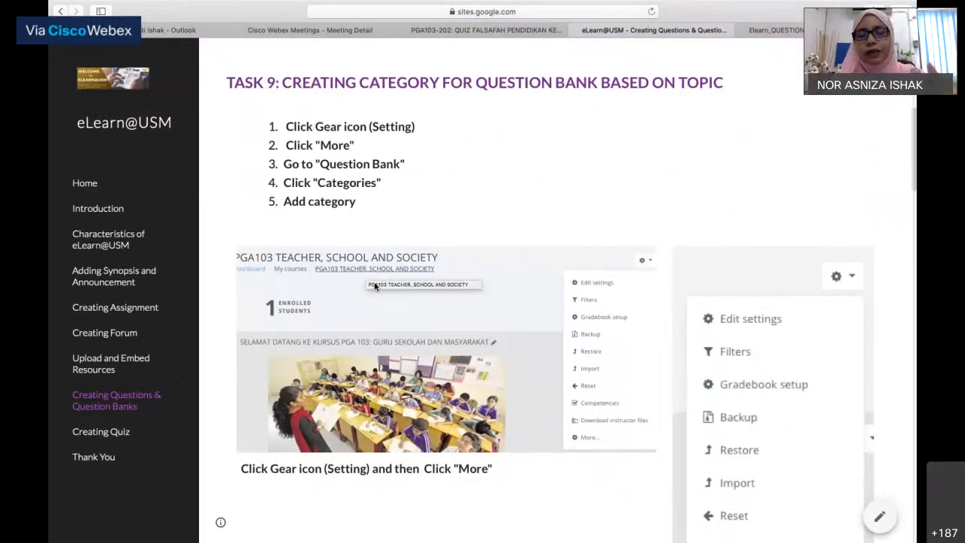
scroll(374, 283, down, 6)
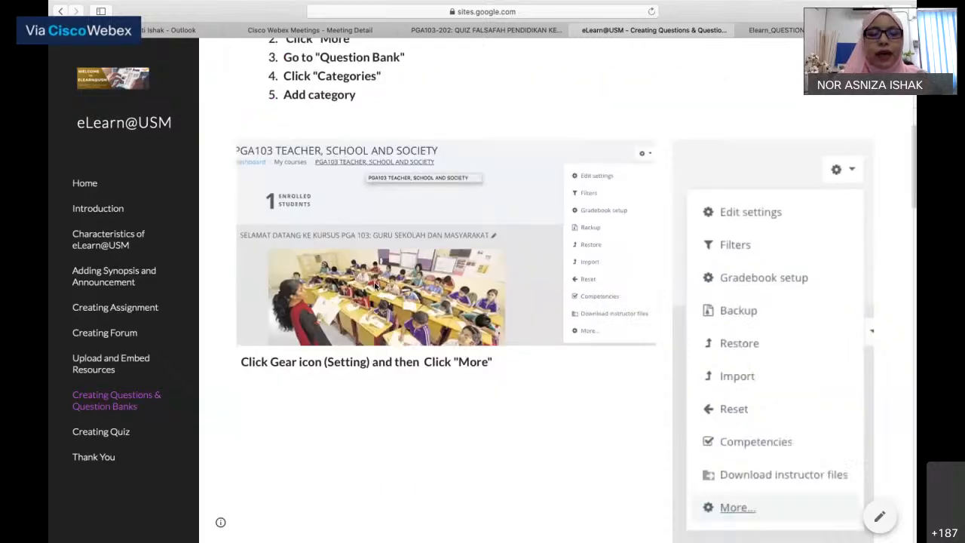
scroll(373, 286, down, 3)
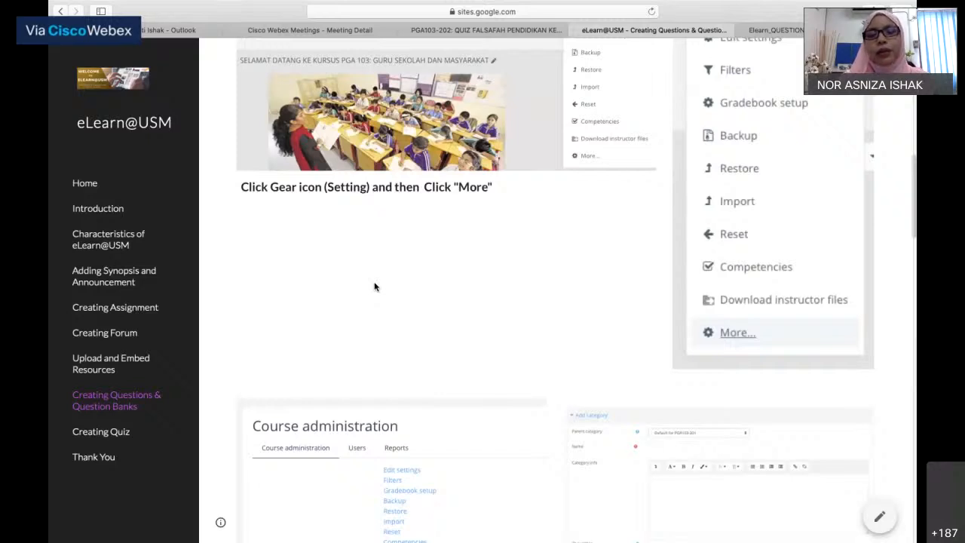
scroll(375, 286, down, 4)
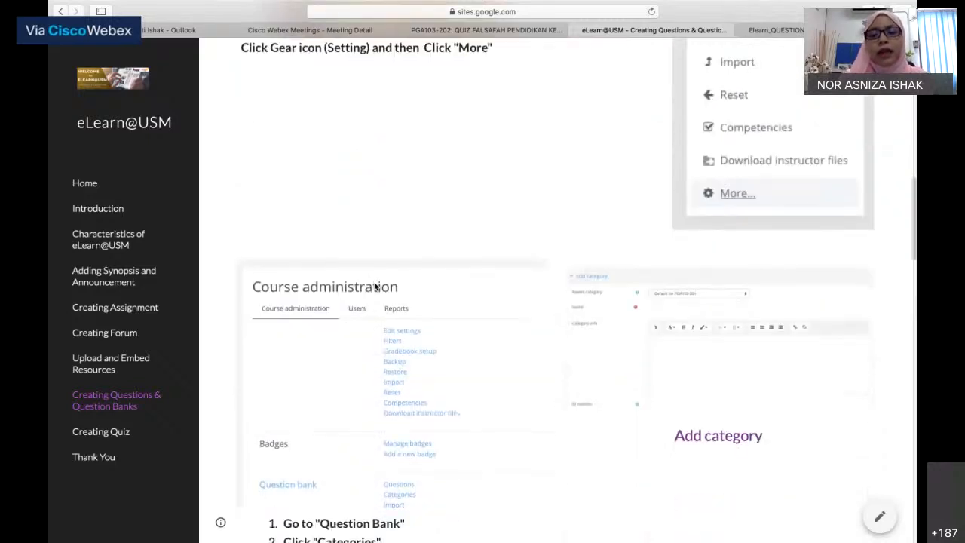
scroll(375, 286, down, 3)
scroll(374, 286, down, 3)
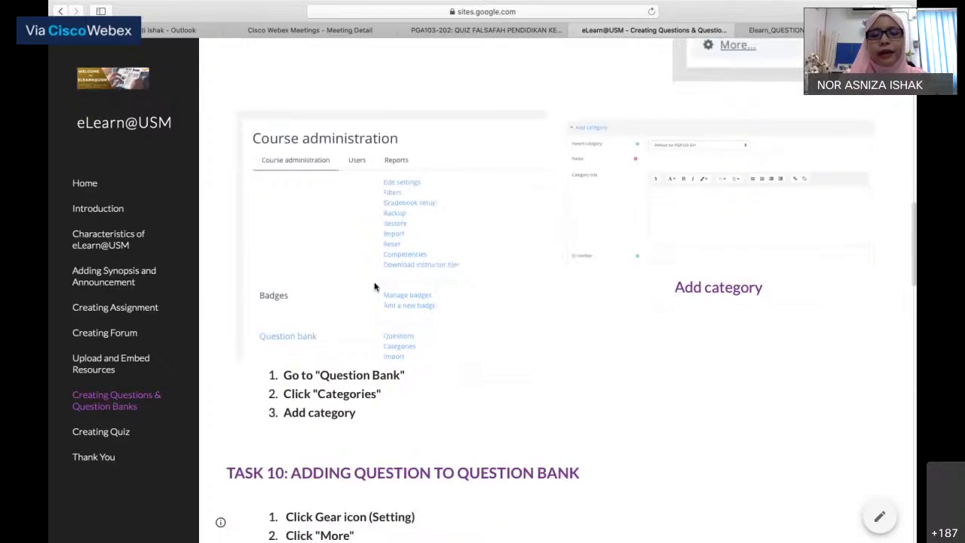
- Review Task 10 on adding questions to the question bank, down to the choice of question types
scroll(374, 287, down, 5)
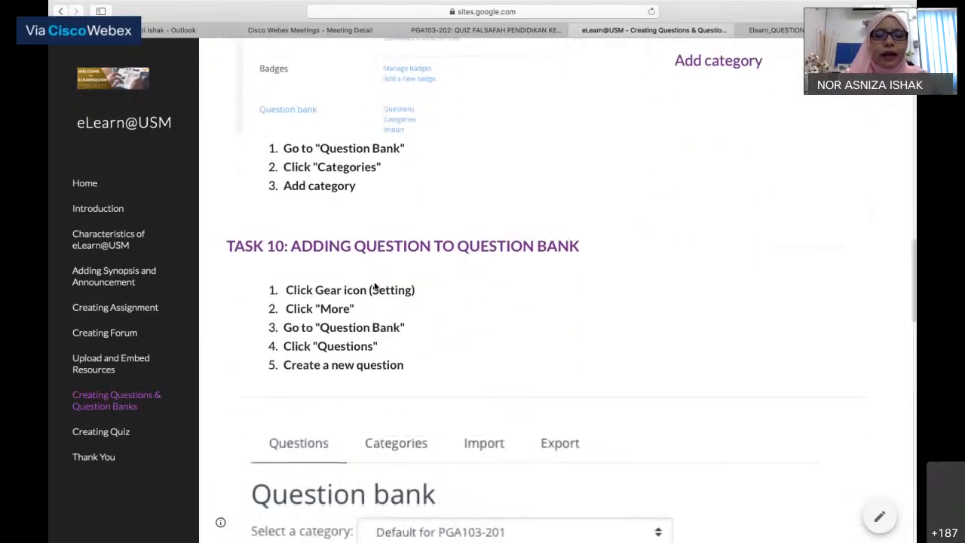
scroll(374, 286, down, 3)
scroll(374, 286, down, 3)
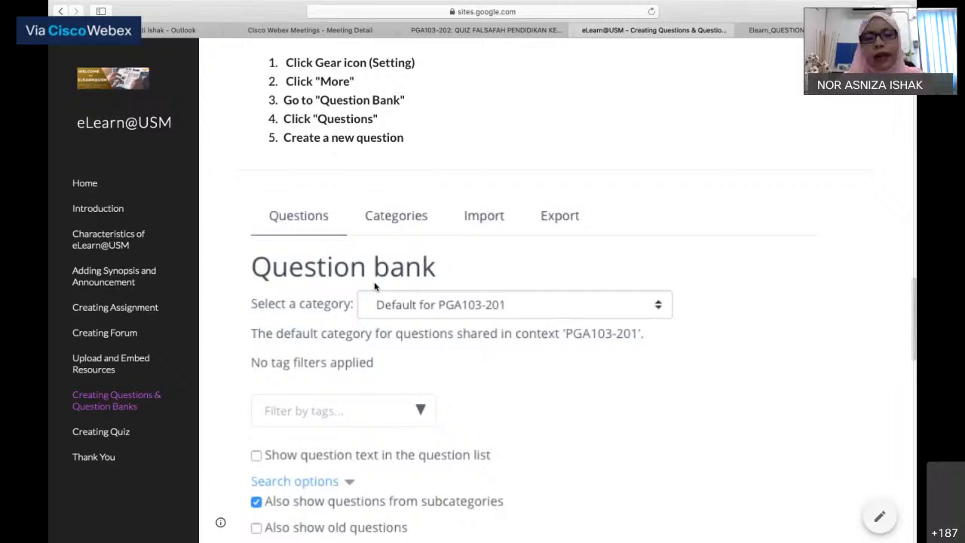
scroll(374, 287, down, 5)
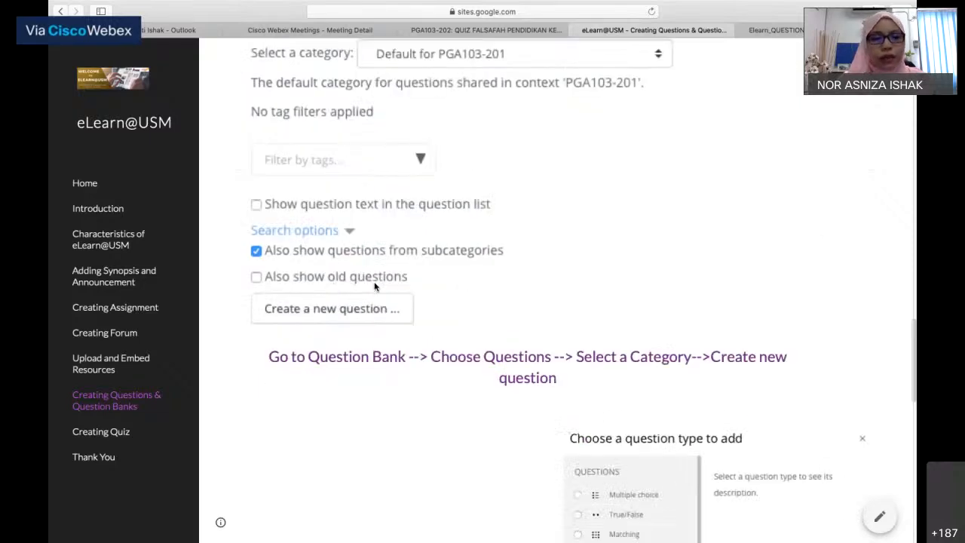
scroll(374, 281, down, 2)
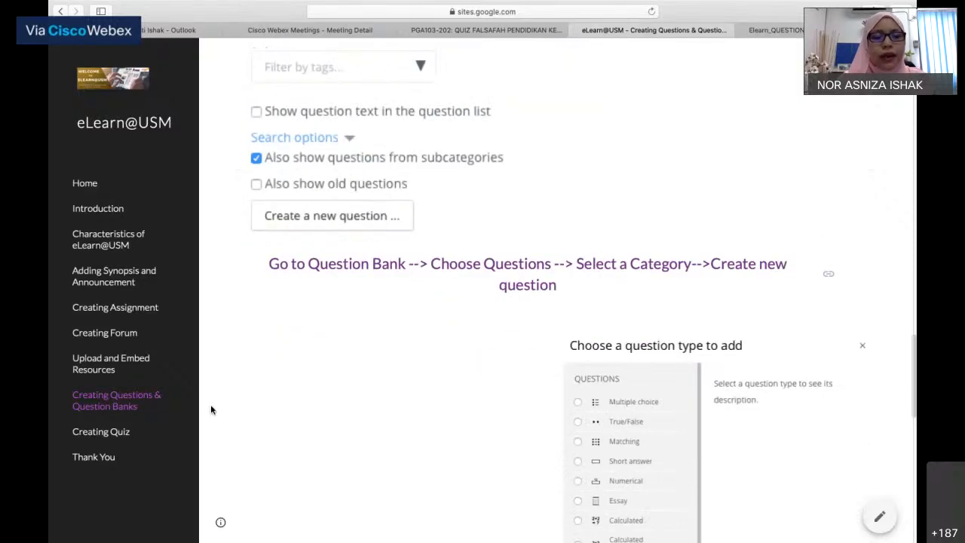
- Open the guide's Creating Quiz page and review Task 11 on adding a quiz activity
click(101, 432)
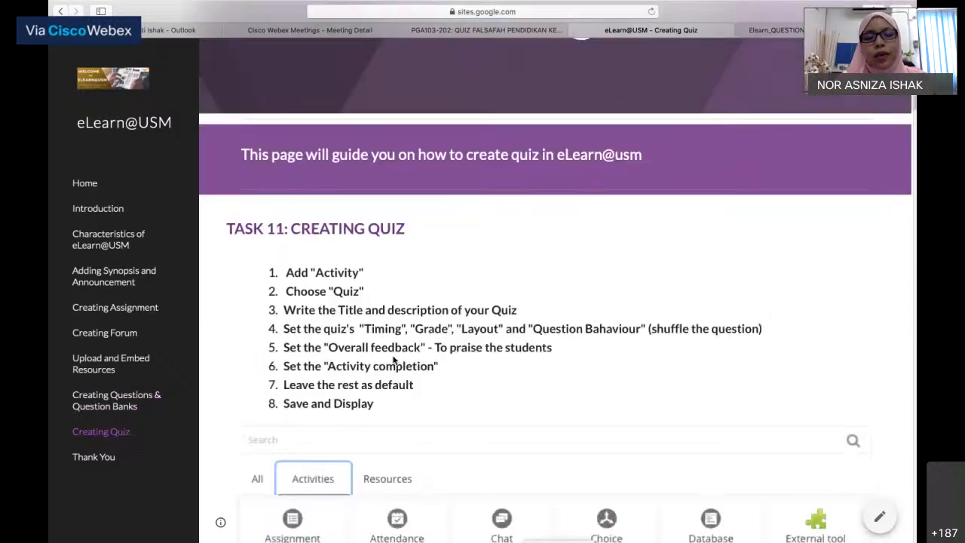
scroll(393, 358, down, 3)
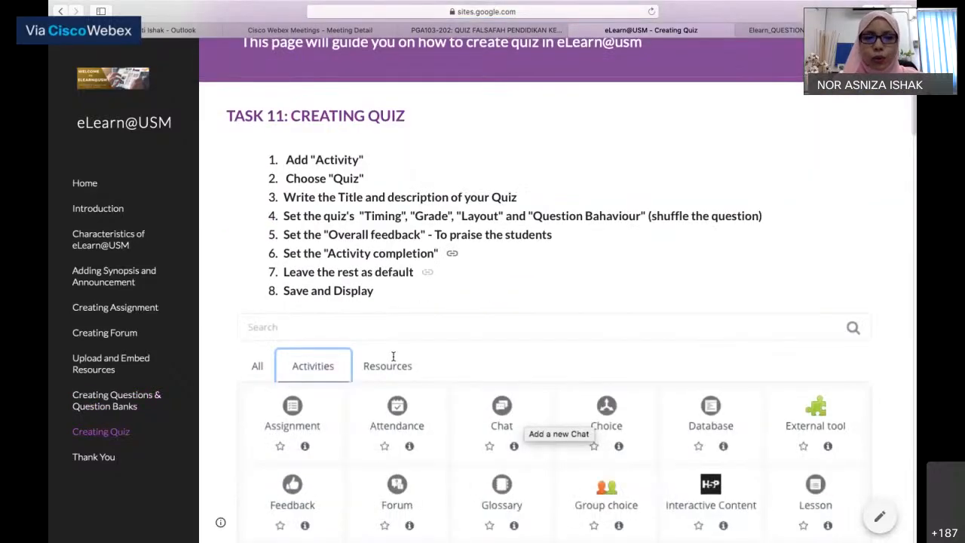
scroll(393, 357, down, 1)
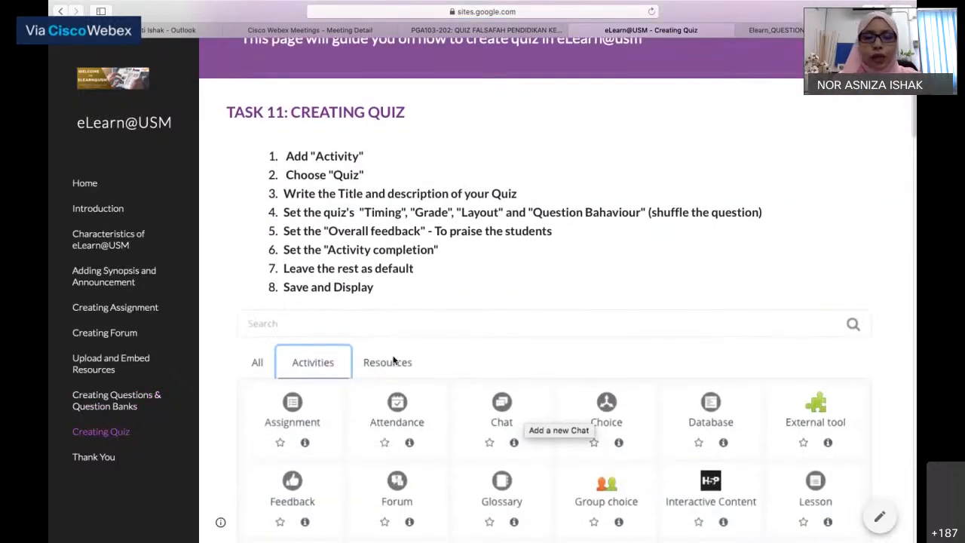
scroll(393, 360, down, 4)
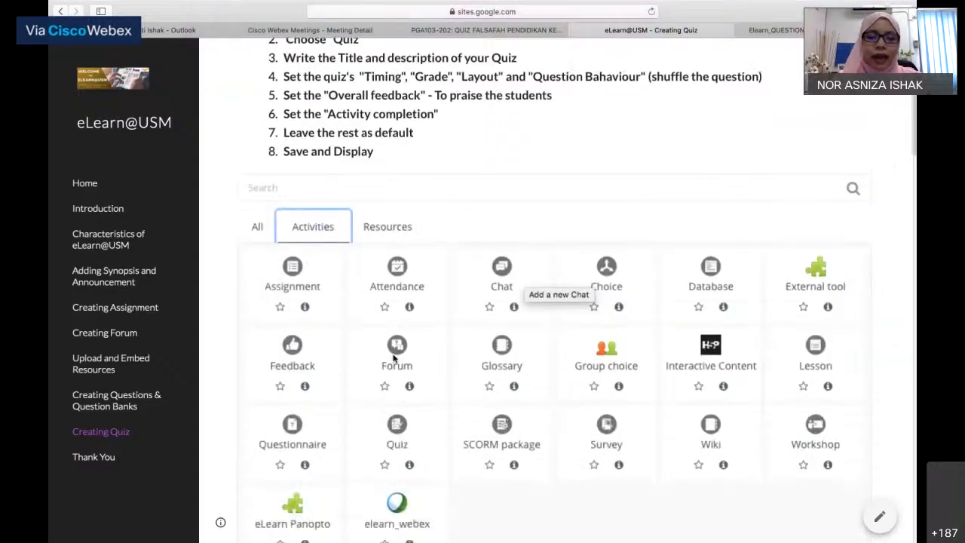
scroll(392, 444, down, 3)
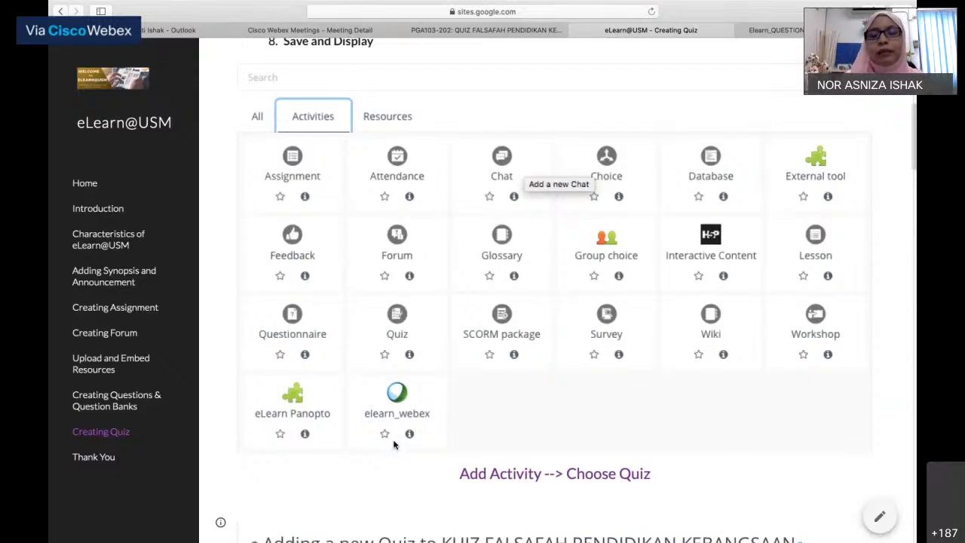
scroll(392, 445, down, 3)
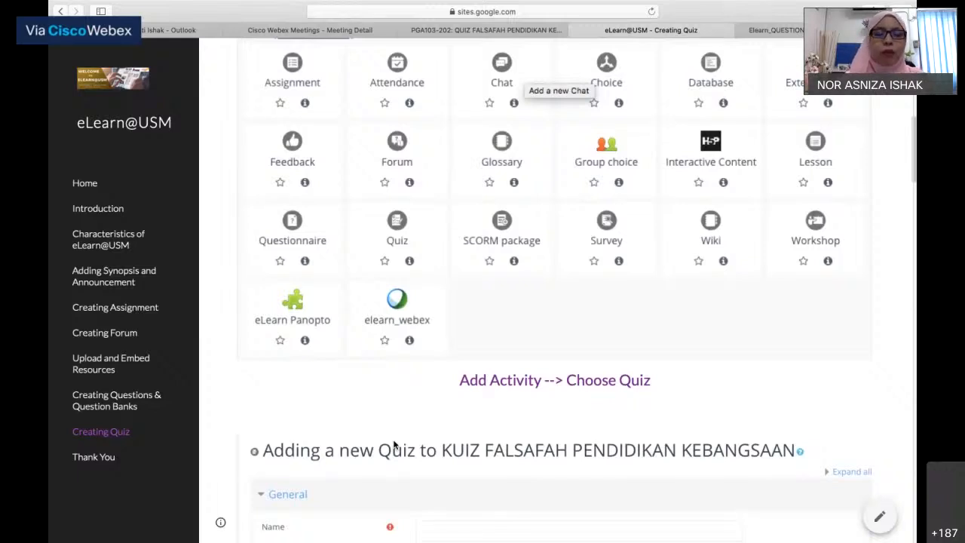
scroll(392, 445, down, 2)
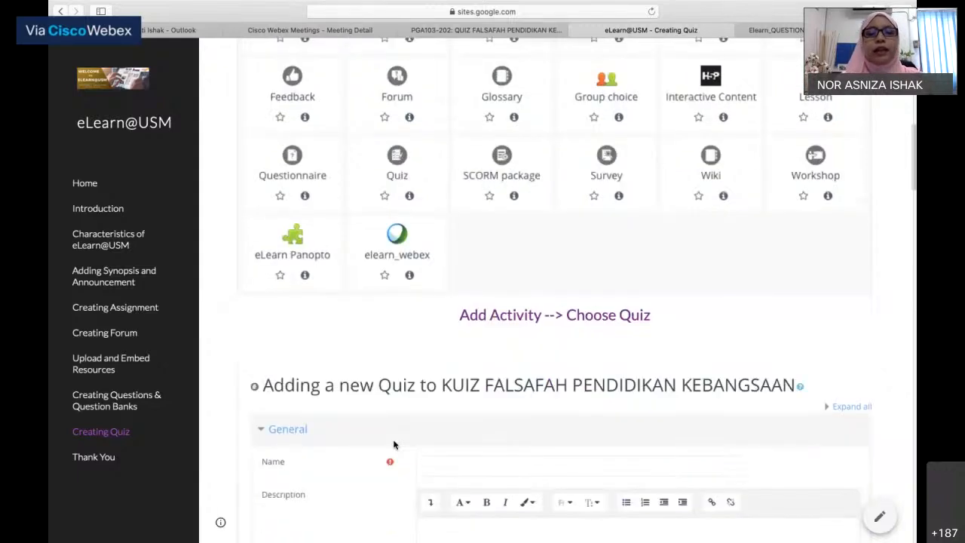
- Go over the guide's quiz title and description instructions and Task 12 on adding questions to the quiz
scroll(392, 444, down, 10)
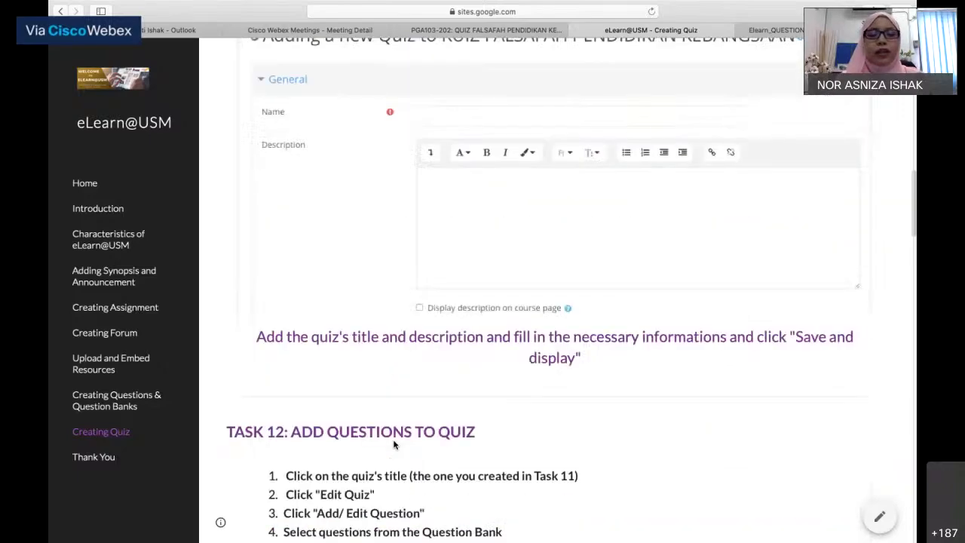
scroll(393, 445, down, 3)
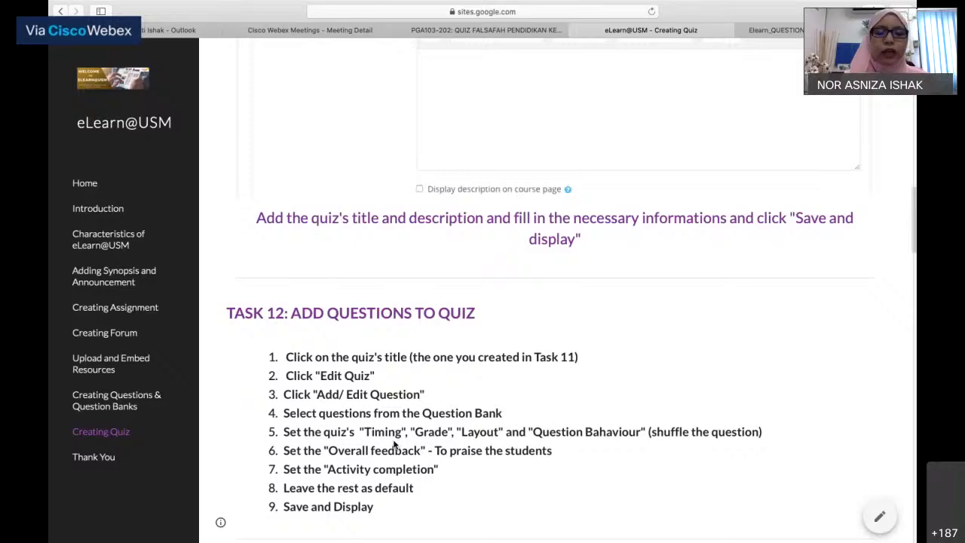
scroll(393, 444, down, 2)
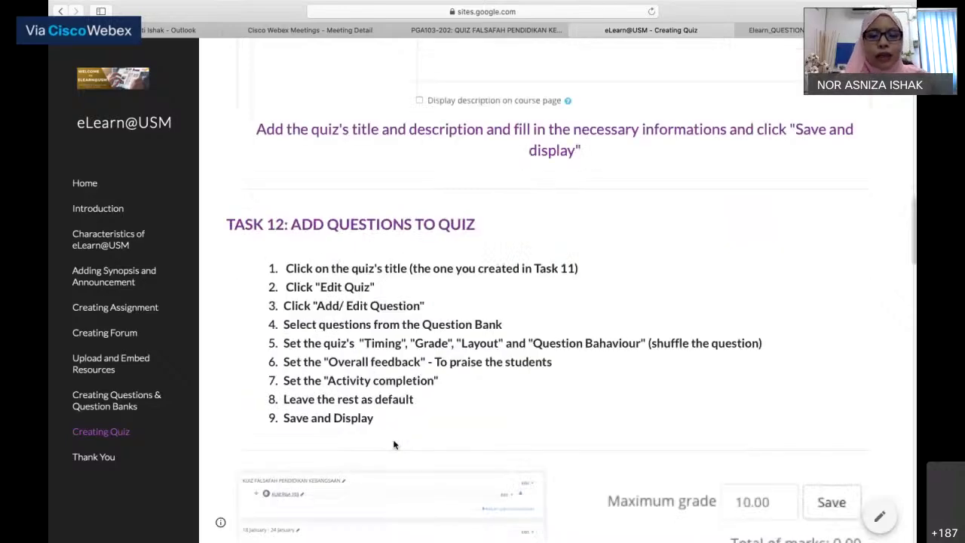
scroll(393, 444, down, 1)
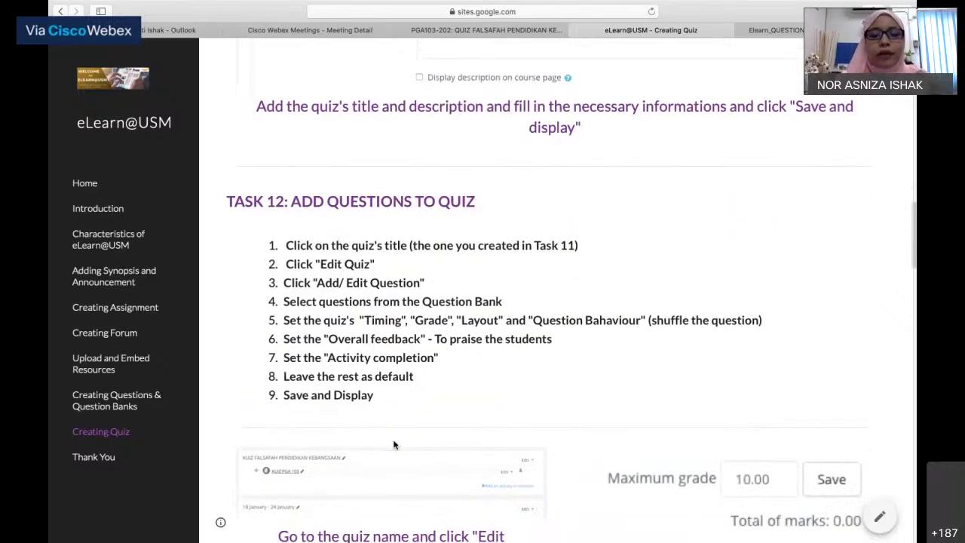
scroll(393, 445, down, 5)
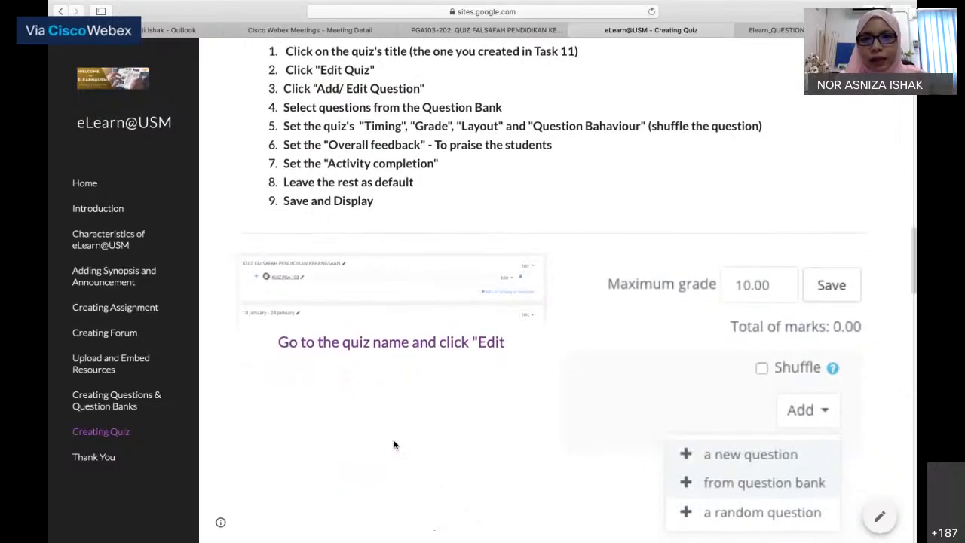
scroll(393, 444, down, 1)
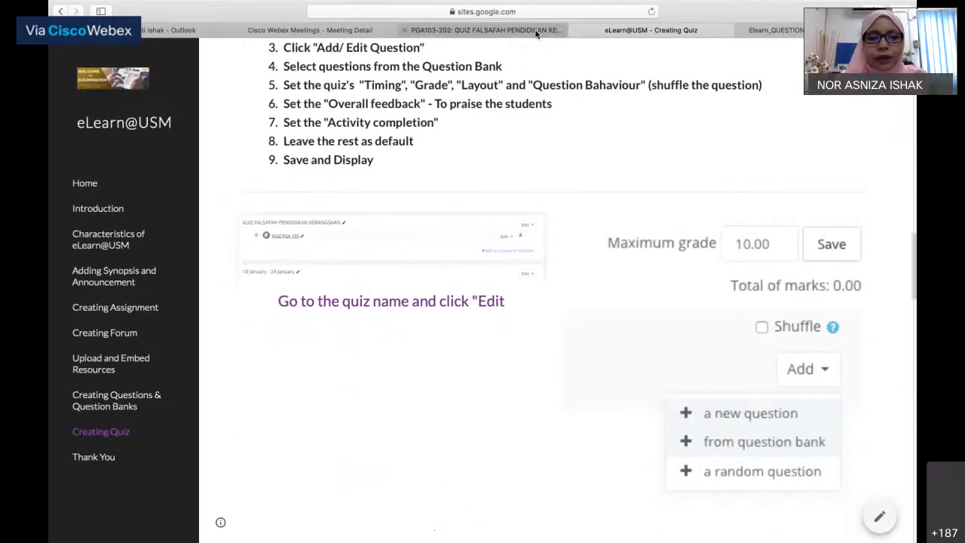
- Return to the quiz site and open the PGA103 TEACHER, SCHOOL AND SOCIETY course page in its normal view instead of Reader view
click(537, 30)
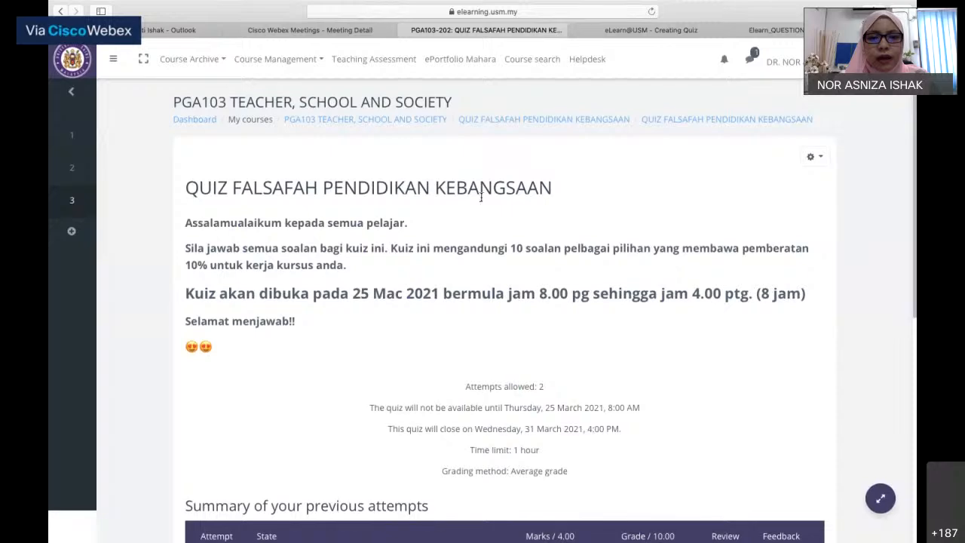
click(361, 120)
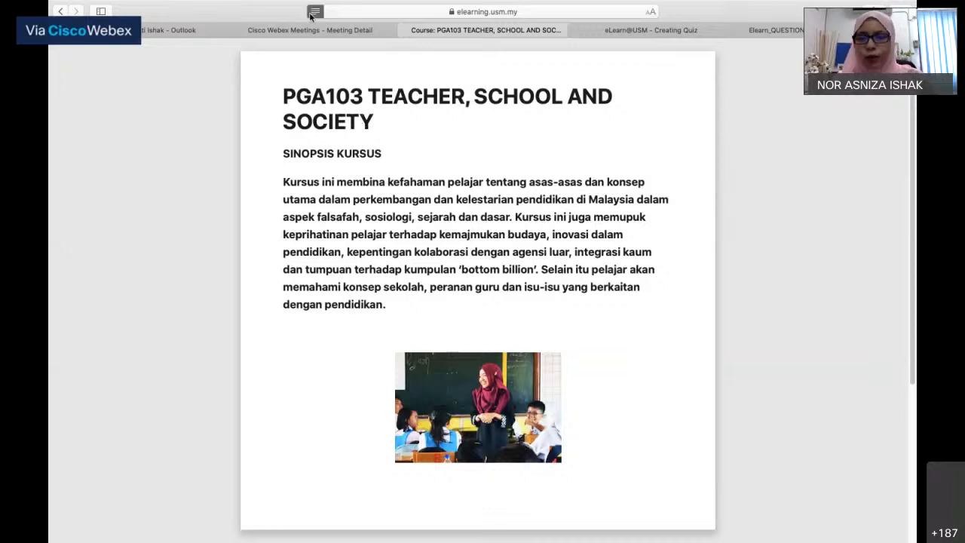
click(314, 11)
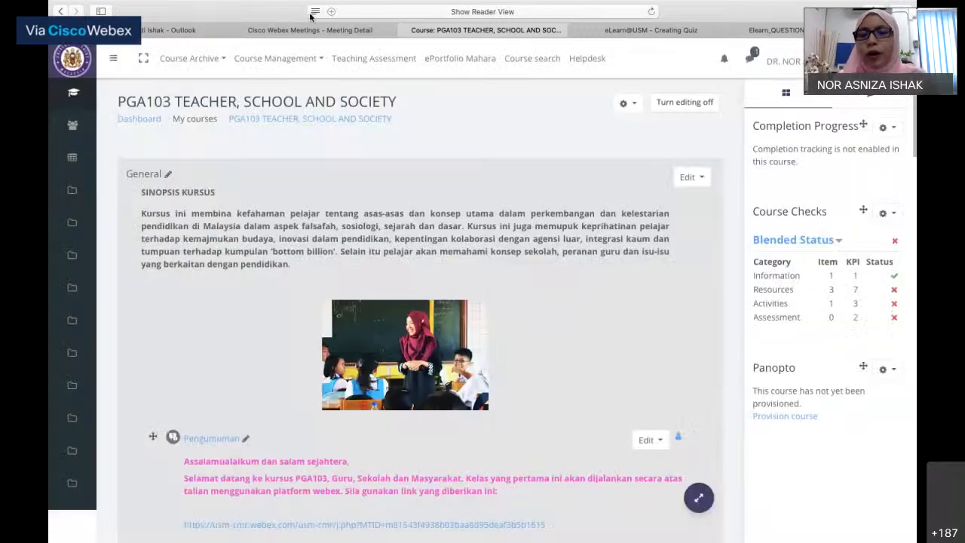
- Open the question bank's Categories page through the course's full administration options
click(629, 105)
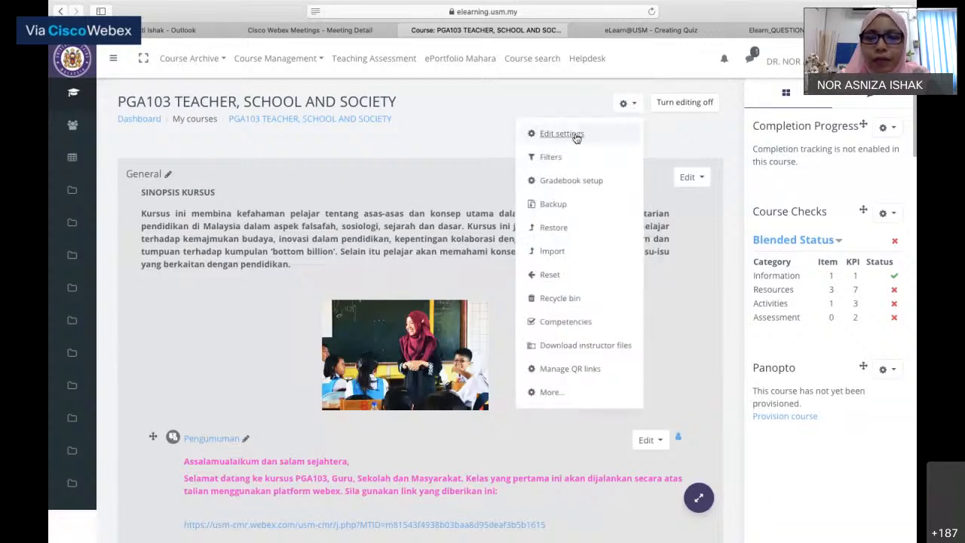
click(548, 392)
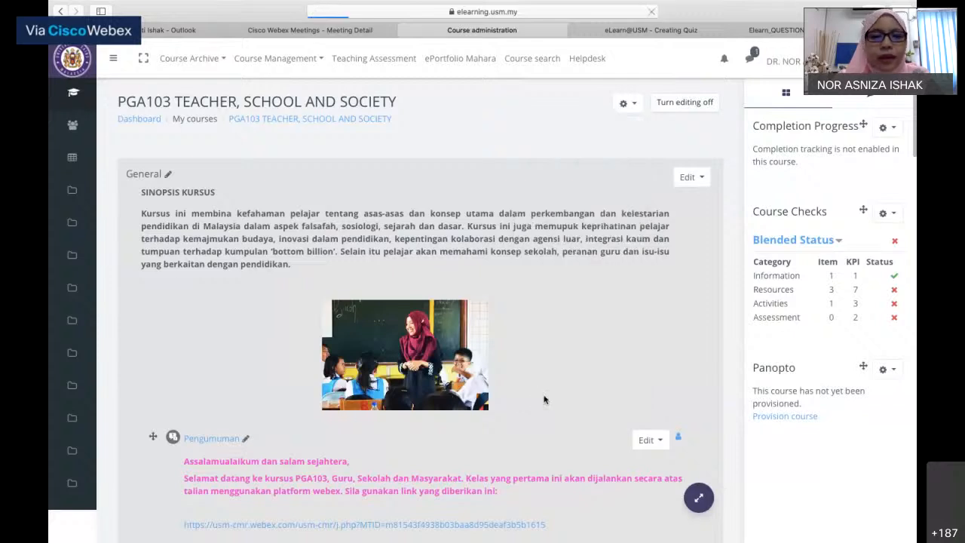
scroll(544, 400, down, 1)
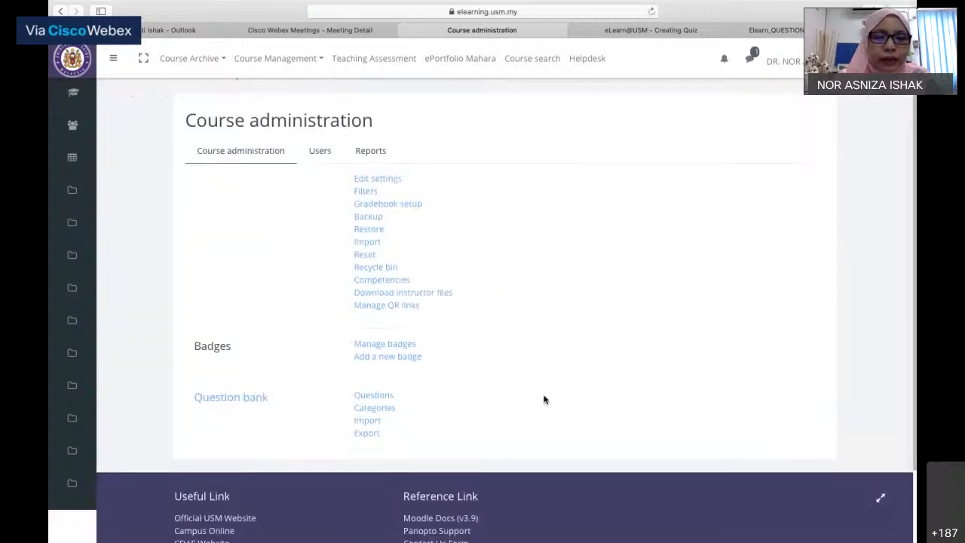
scroll(545, 400, down, 1)
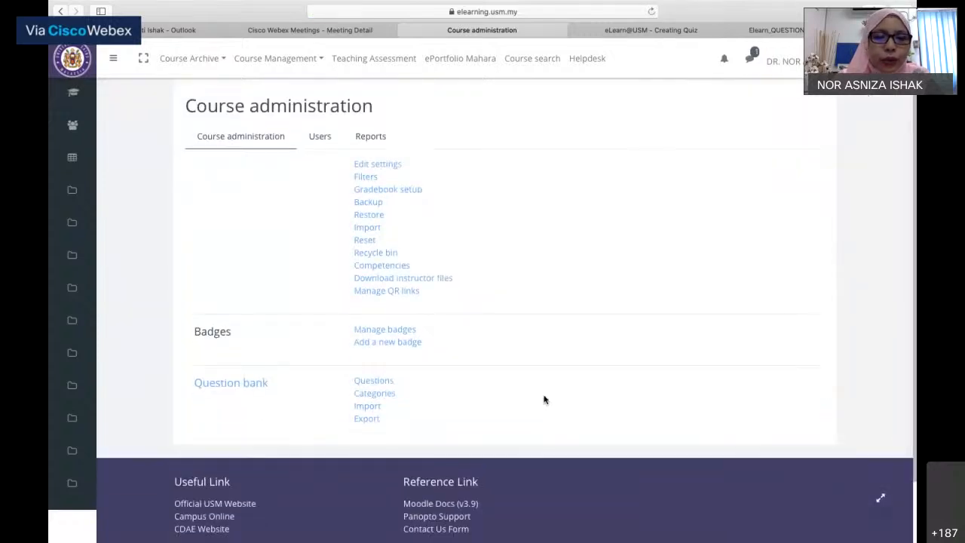
click(388, 397)
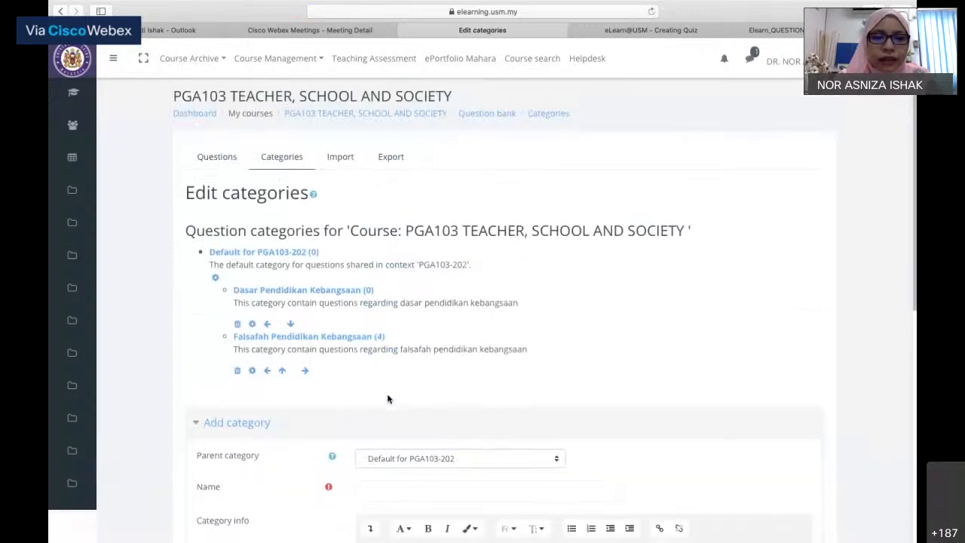
- Add a question category named aaaaa under the parent category Default for PGA103-202
scroll(388, 399, down, 3)
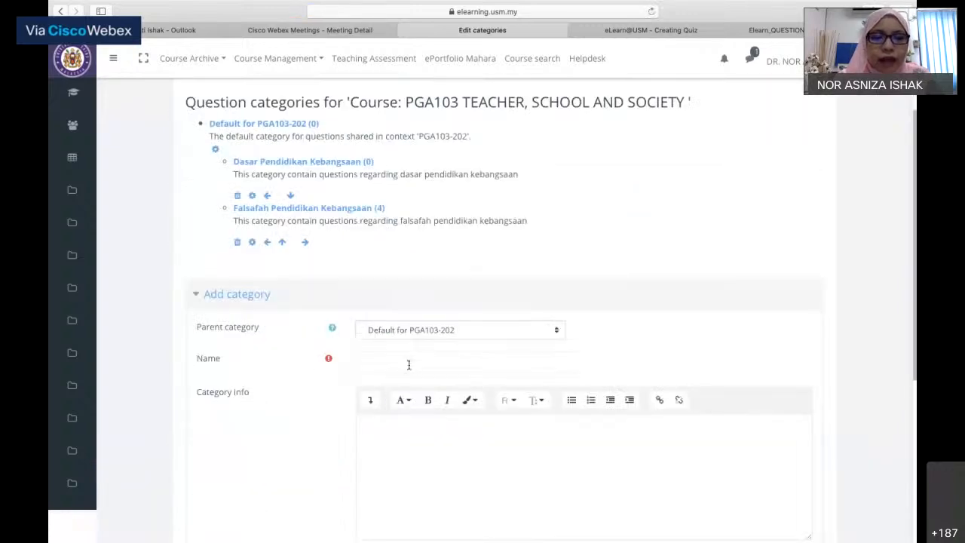
click(409, 364)
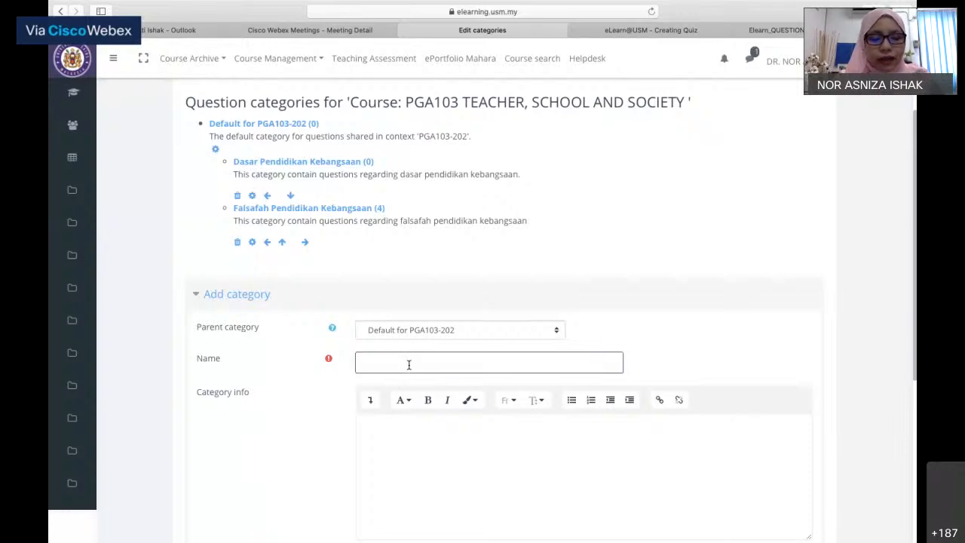
text(aaaaa)
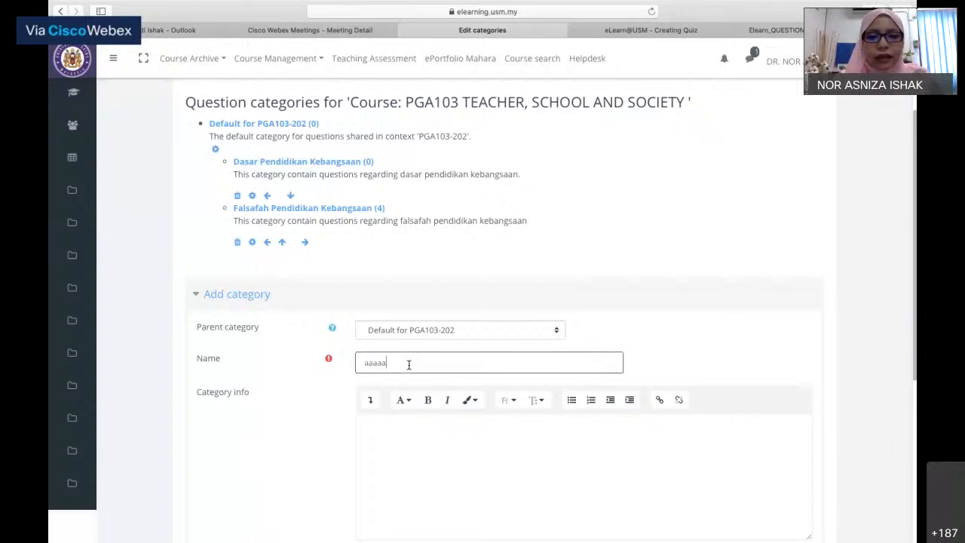
scroll(408, 364, down, 3)
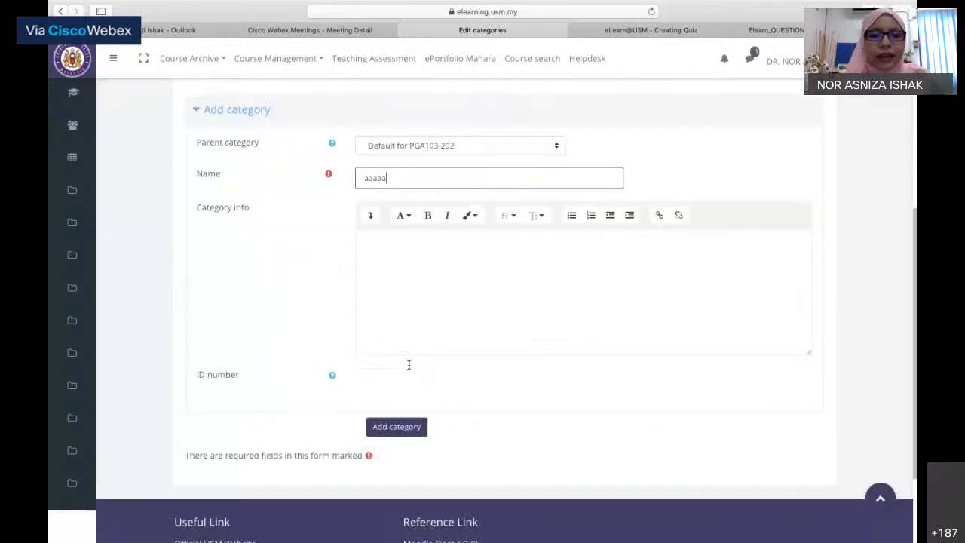
click(383, 432)
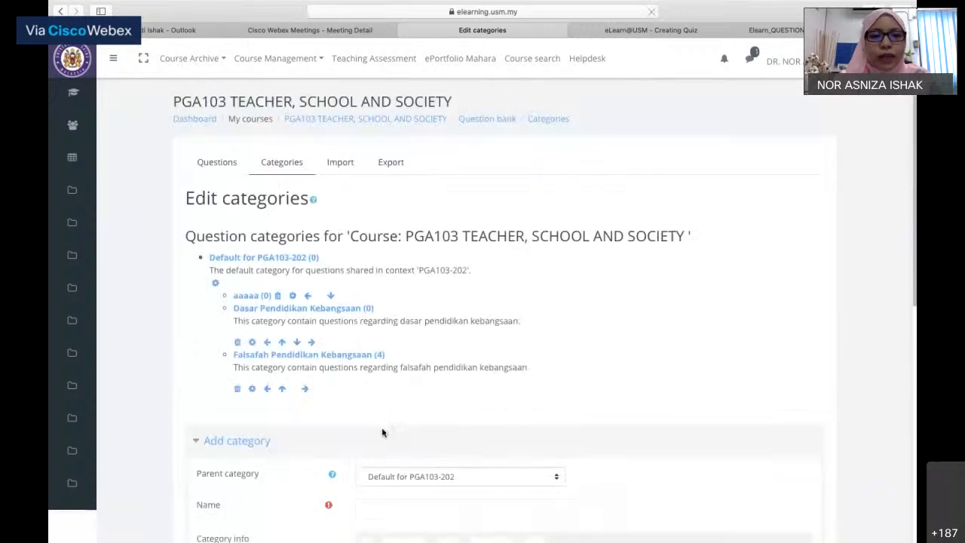
scroll(376, 346, down, 1)
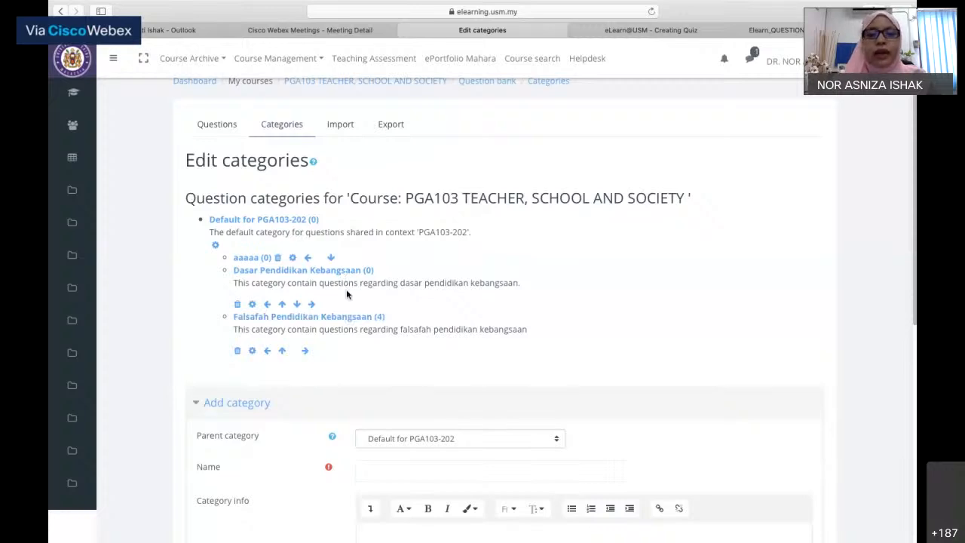
scroll(346, 294, up, 1)
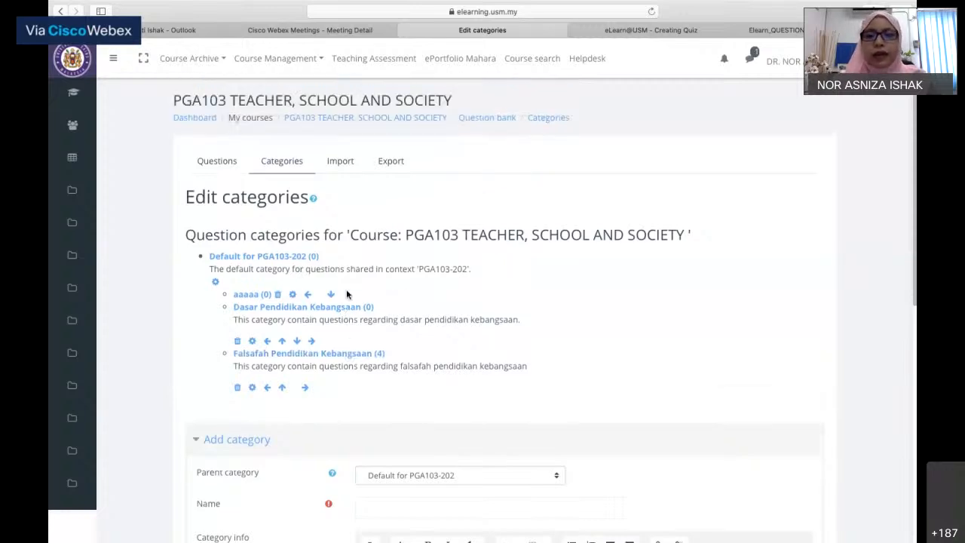
- Open the question bank's question list and select the Dasar Pendidikan Kebangsaan category
click(495, 117)
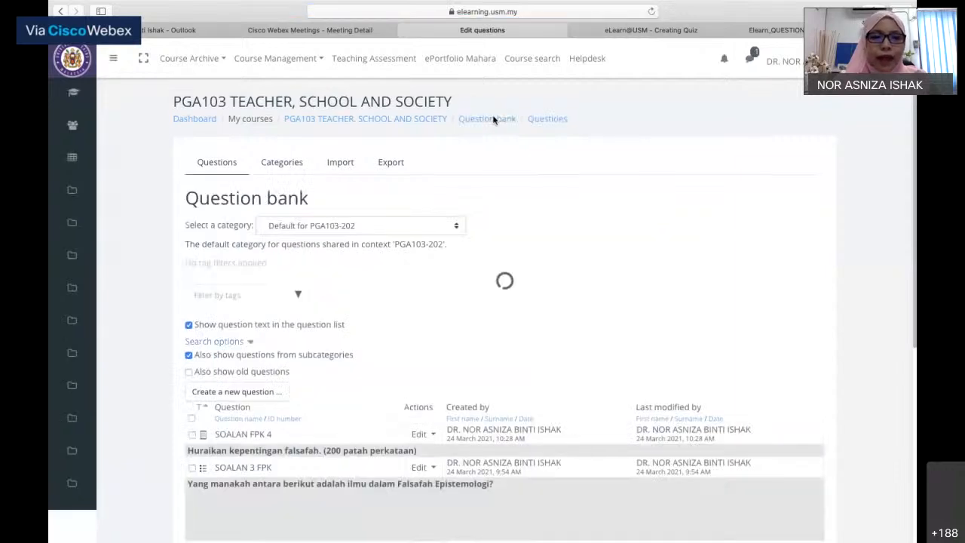
scroll(493, 120, down, 1)
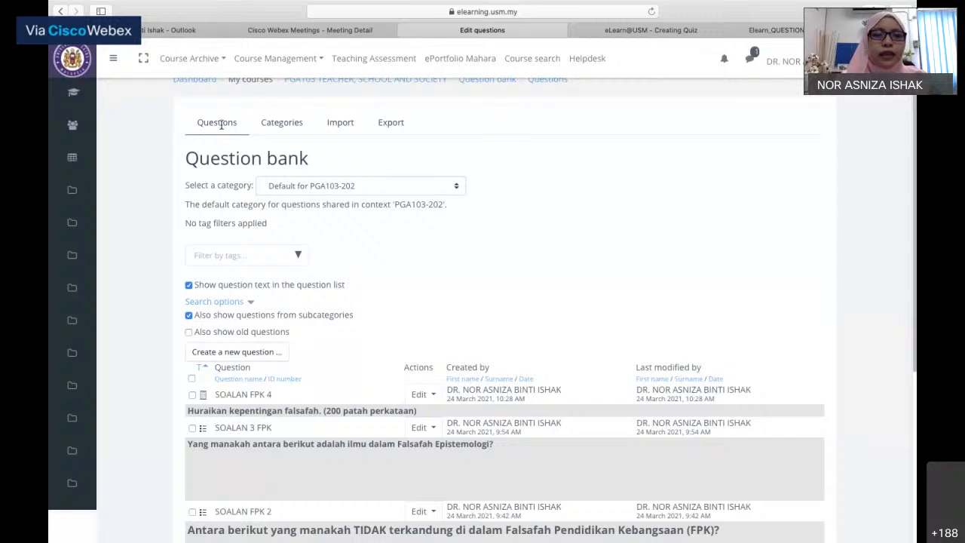
click(287, 123)
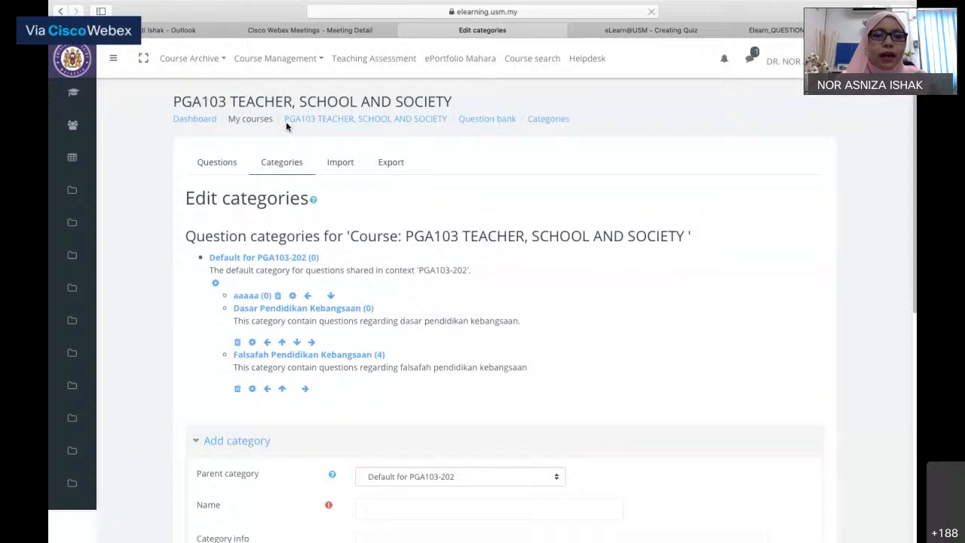
click(215, 164)
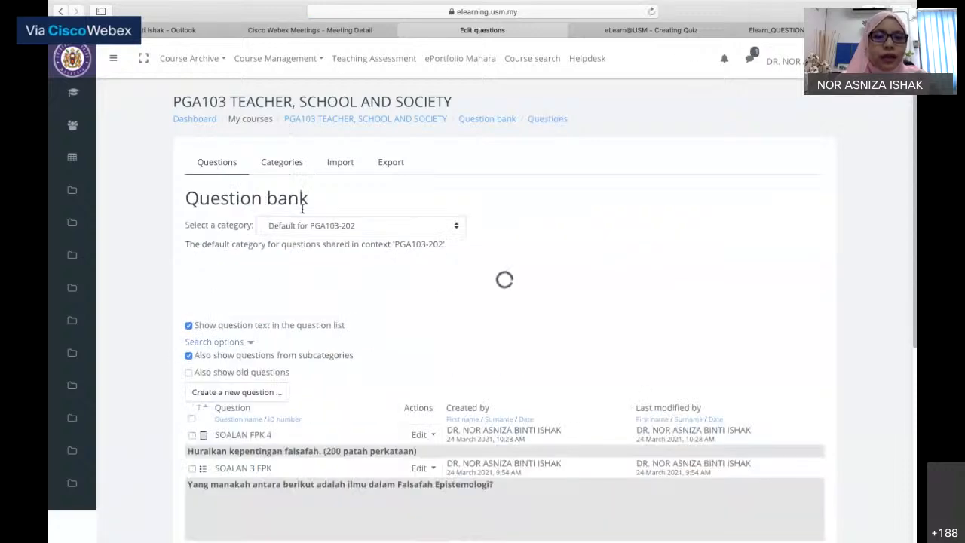
scroll(316, 223, down, 3)
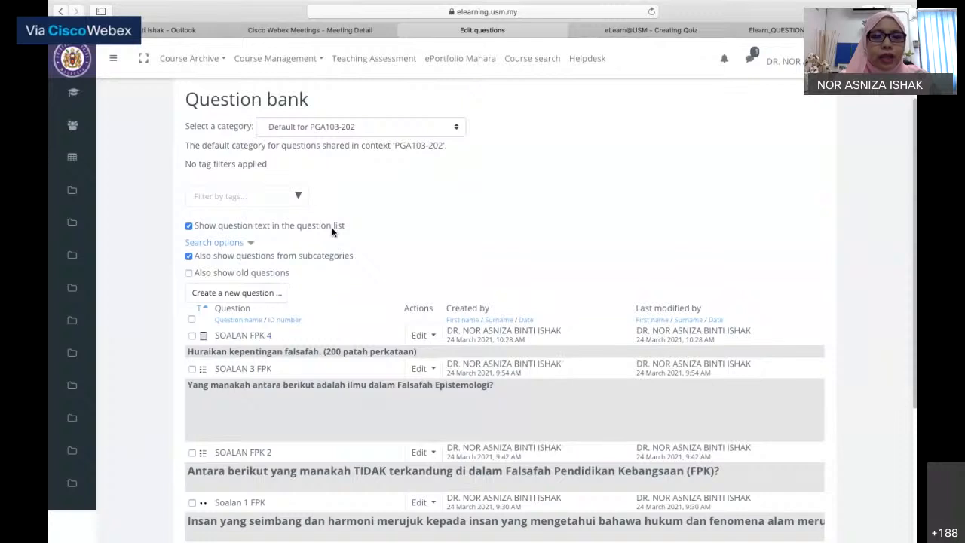
click(457, 127)
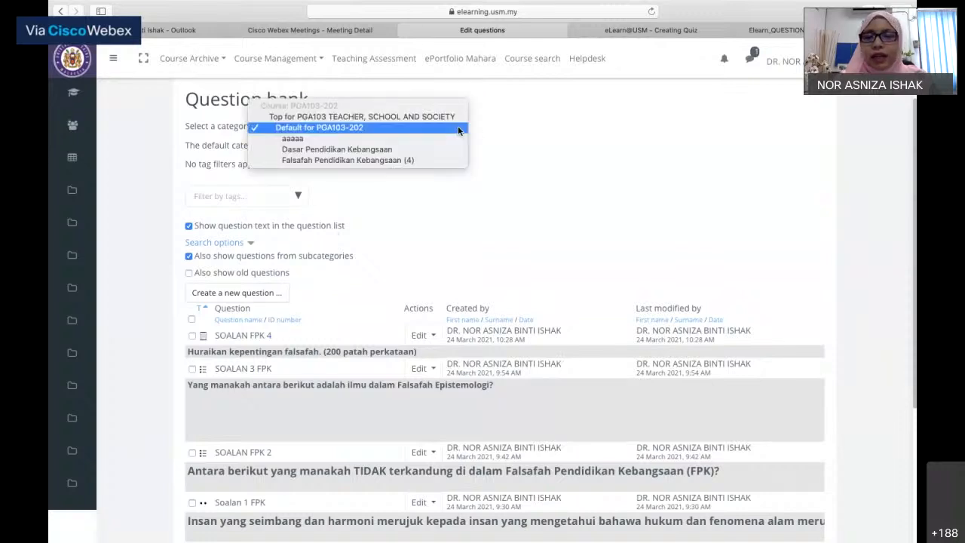
click(419, 149)
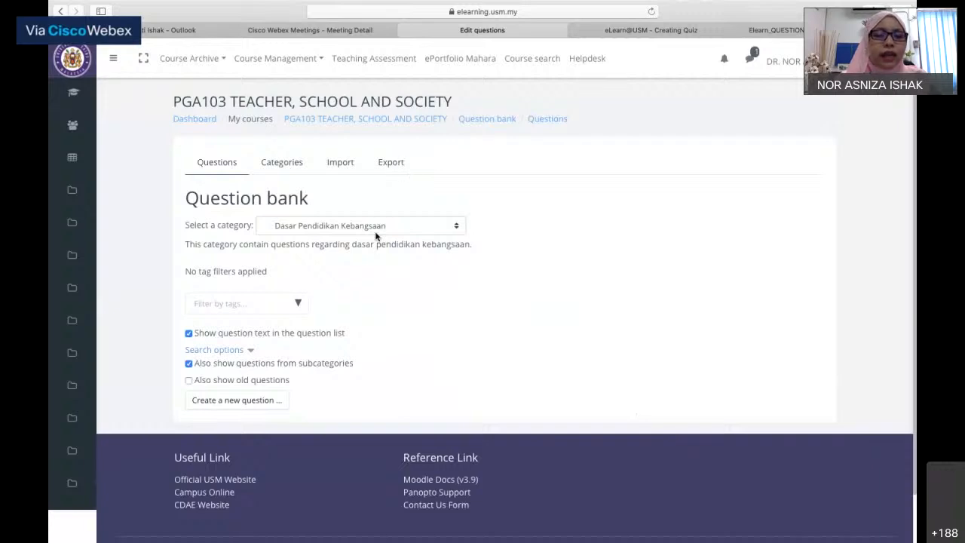
- Create a new True/False question in the Dasar Pendidikan Kebangsaan category
click(236, 403)
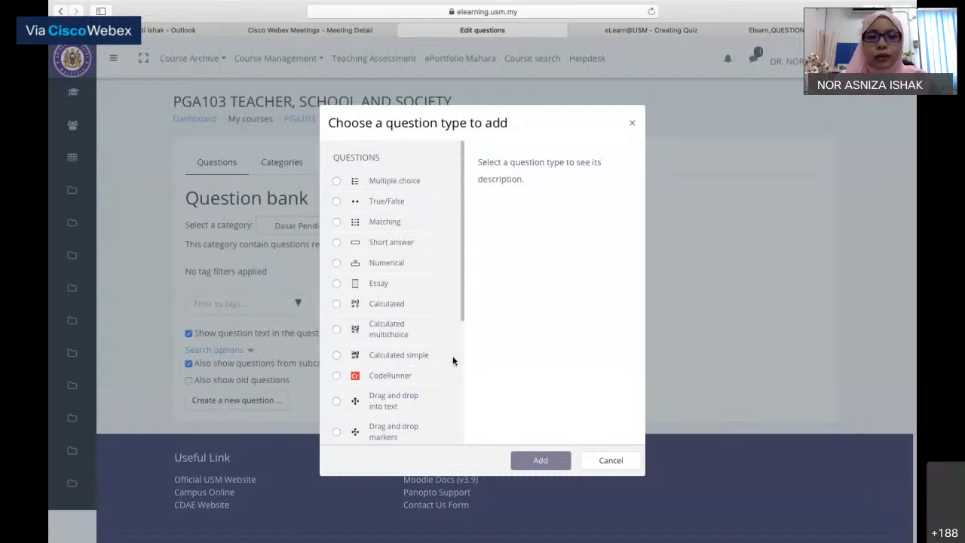
click(340, 200)
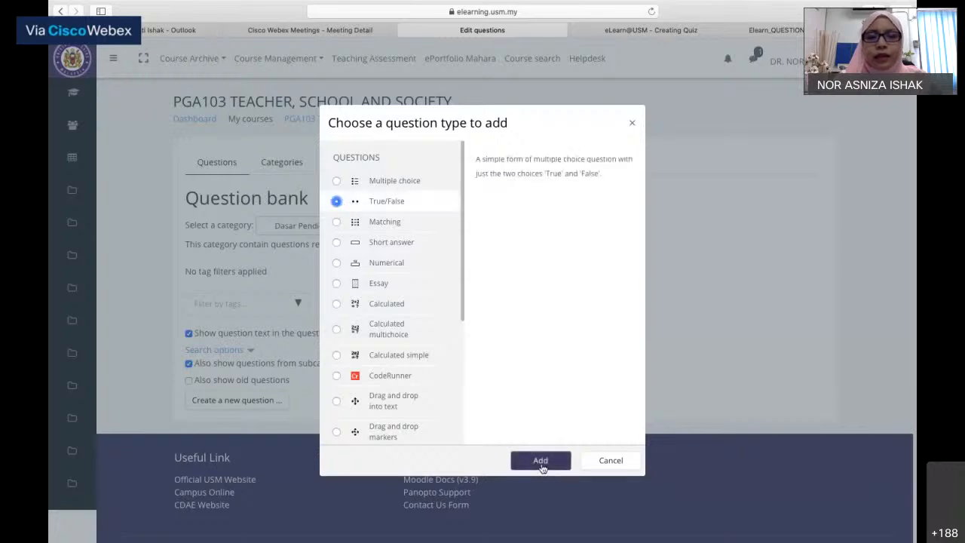
click(540, 464)
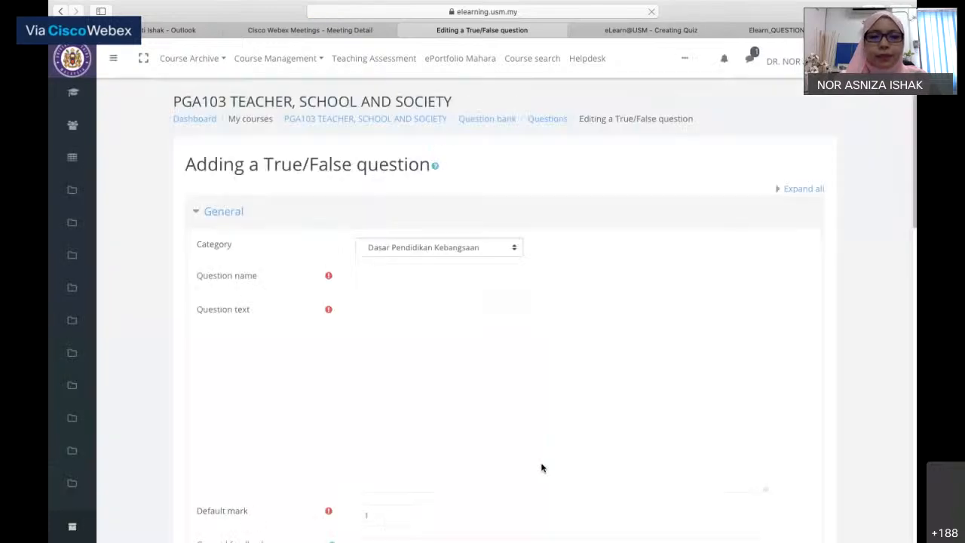
- Name the True/False question DPK 1 and enter placeholder question text starting with BBBB
click(514, 284)
text(D)
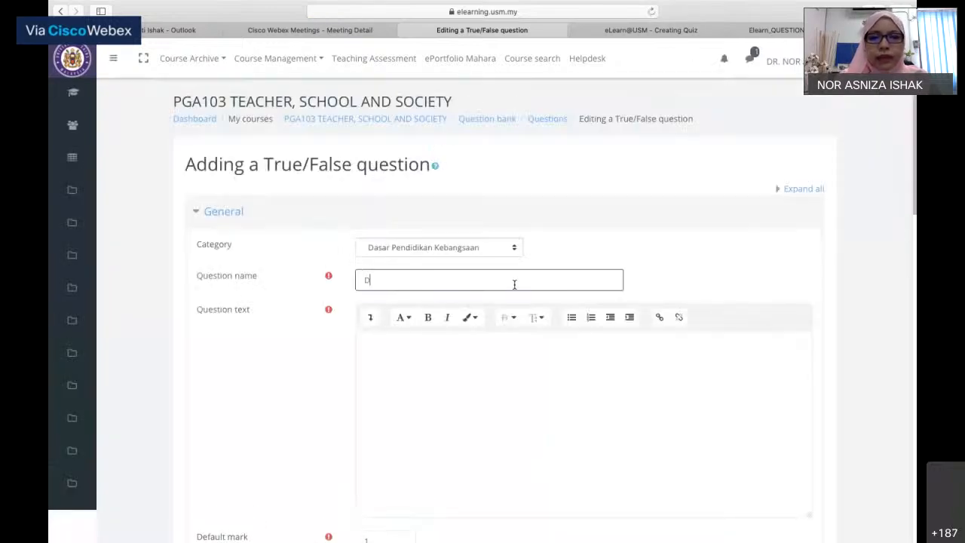
text(PK 1)
scroll(476, 302, down, 2)
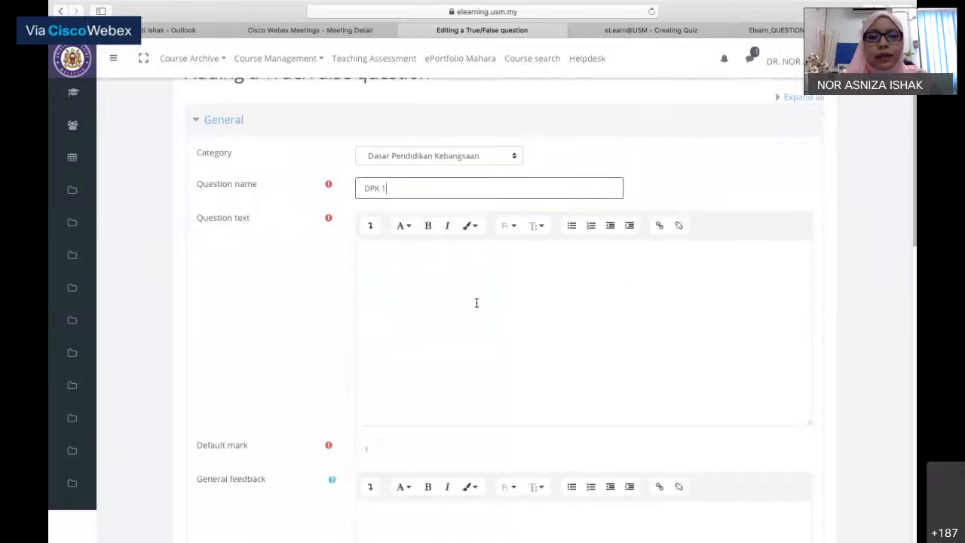
click(478, 288)
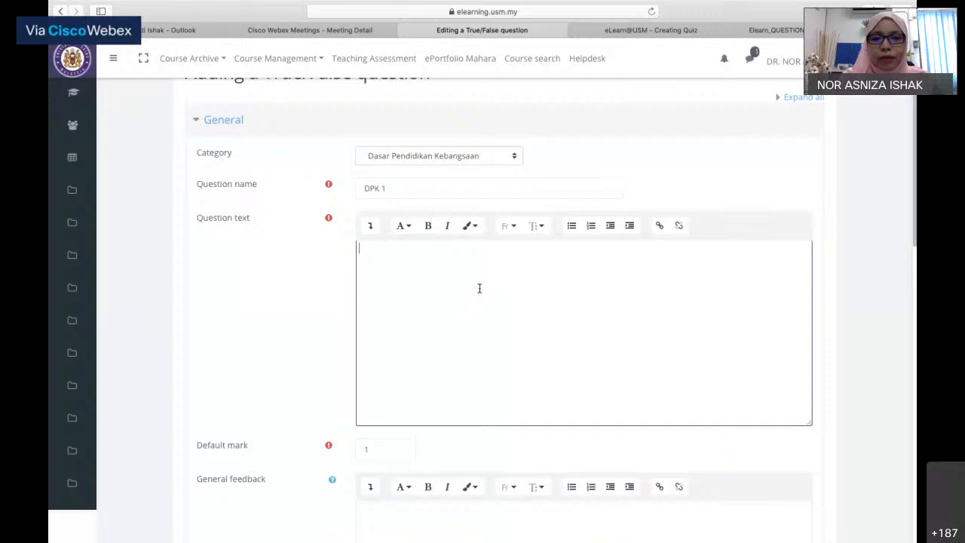
text(BBBB....)
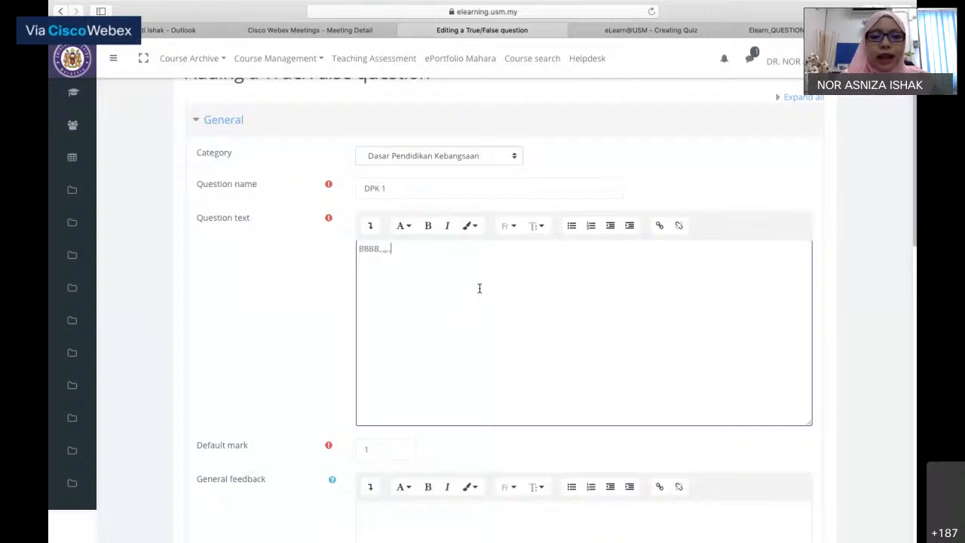
- Go through the question's mark, correct answer and feedback settings and try to save the True/False question
scroll(479, 288, down, 1)
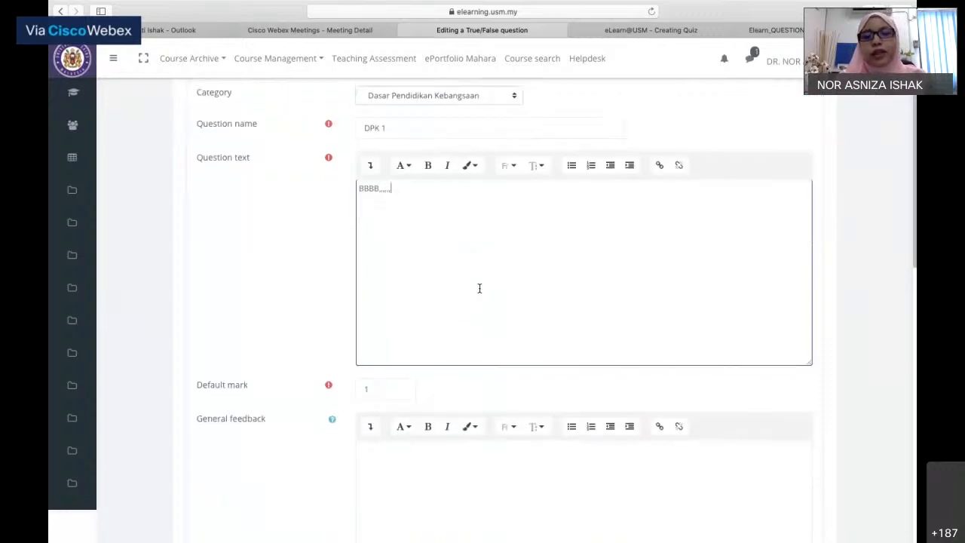
scroll(479, 288, down, 2)
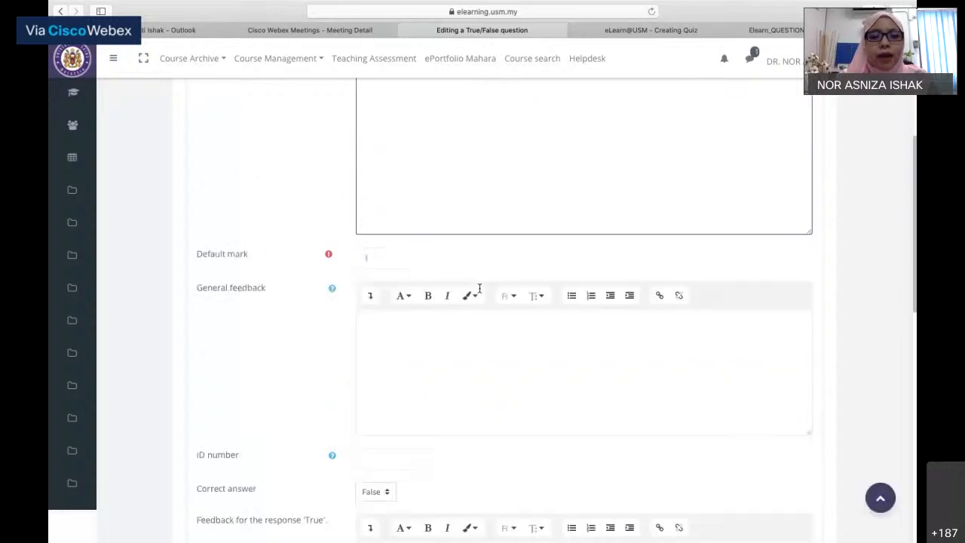
scroll(405, 351, down, 3)
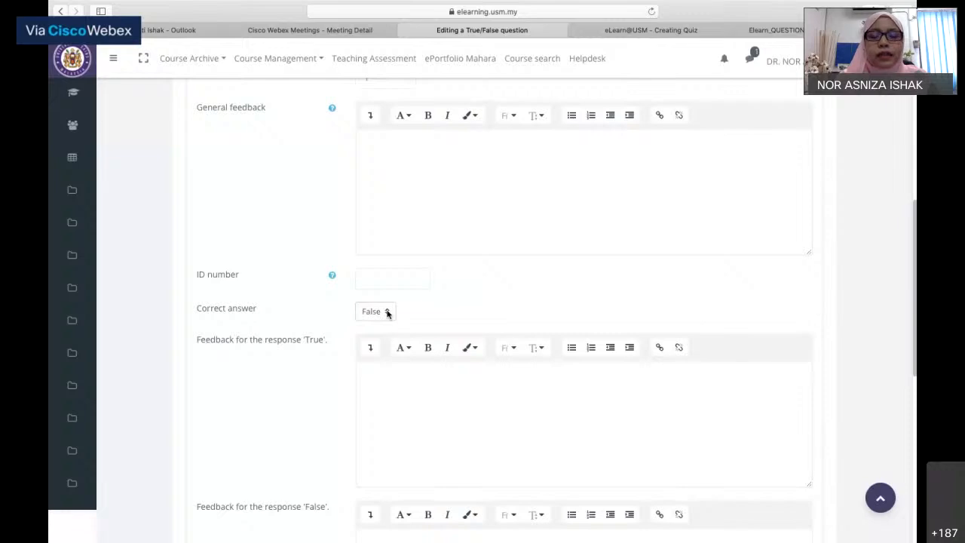
scroll(387, 314, down, 3)
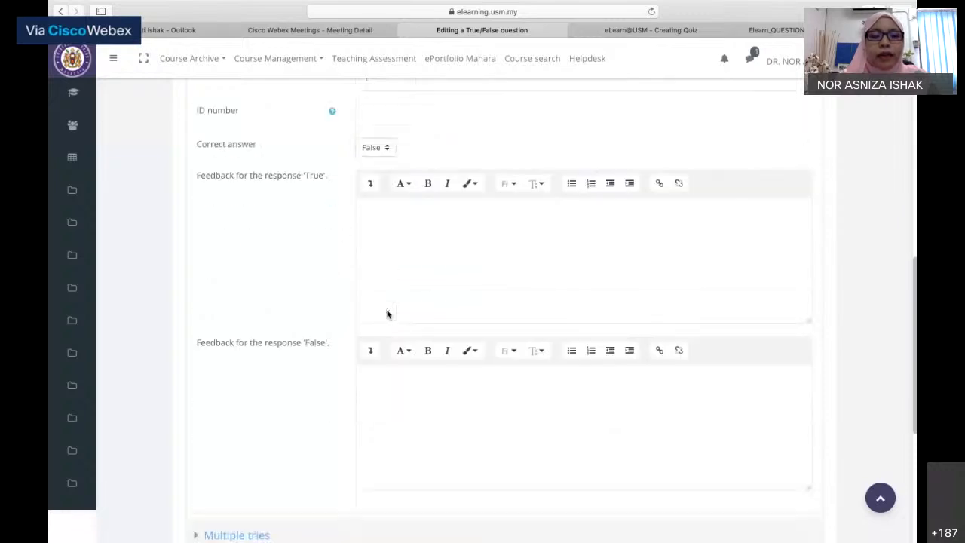
scroll(556, 304, down, 1)
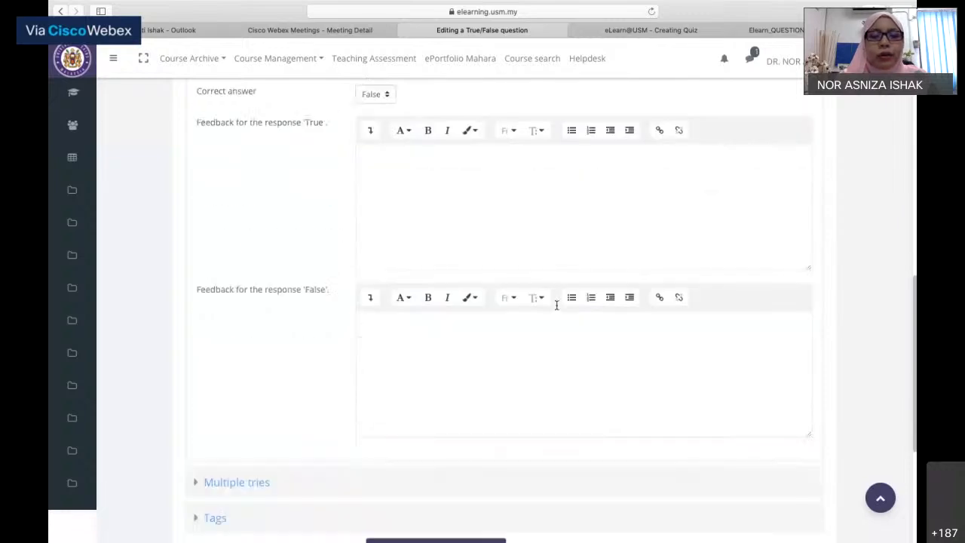
scroll(556, 305, down, 3)
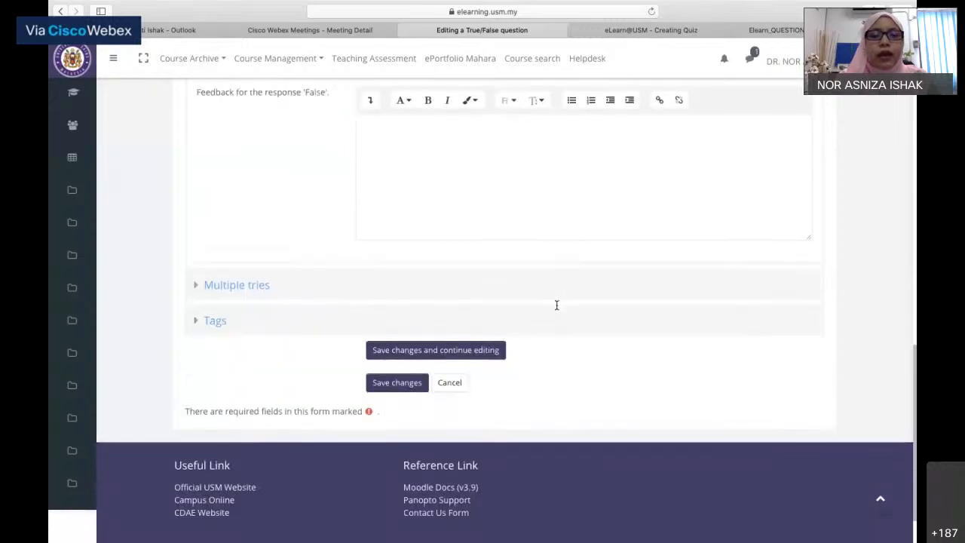
click(391, 383)
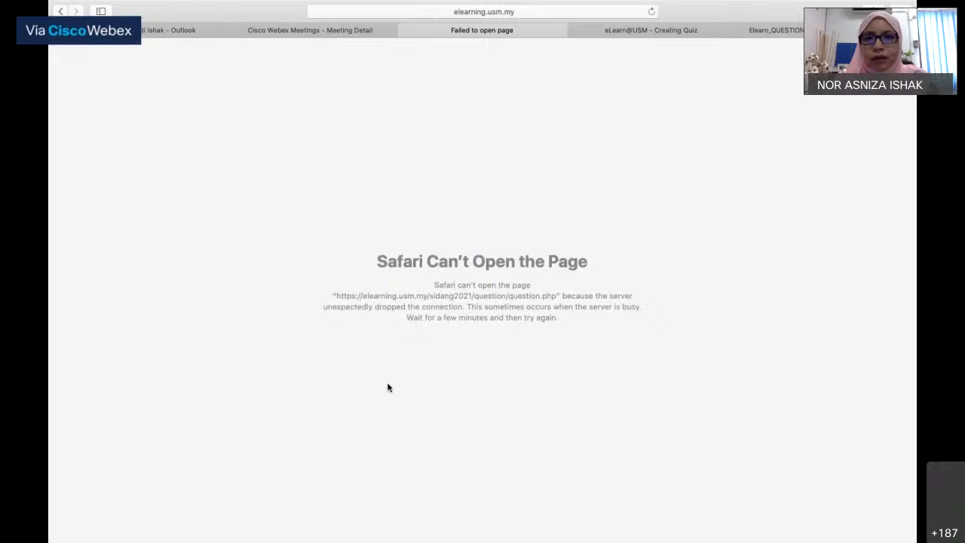
- Reload the question page, continue to the dashboard and reopen the Semester II PGA103 TEACHER, SCHOOL AND SOCIETY course
click(597, 12)
key(Return)
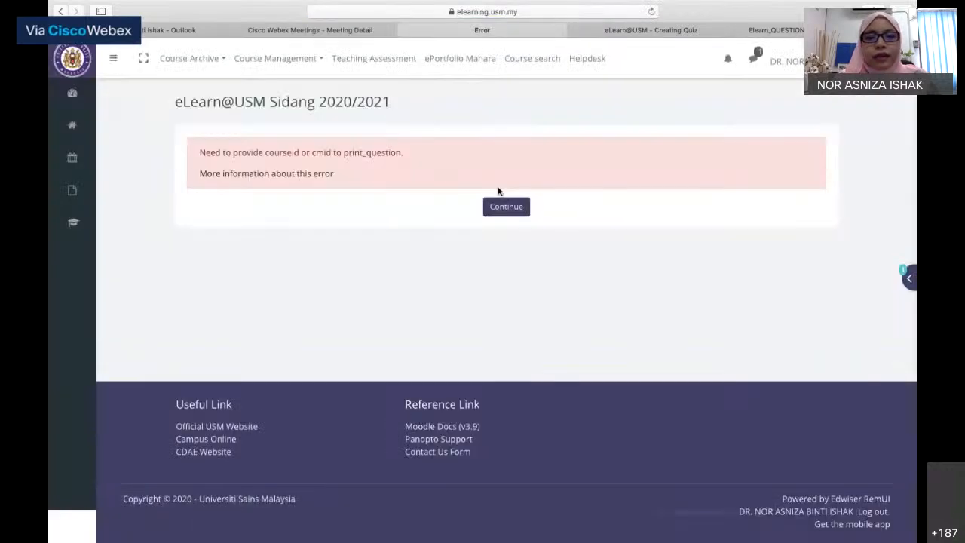
click(507, 209)
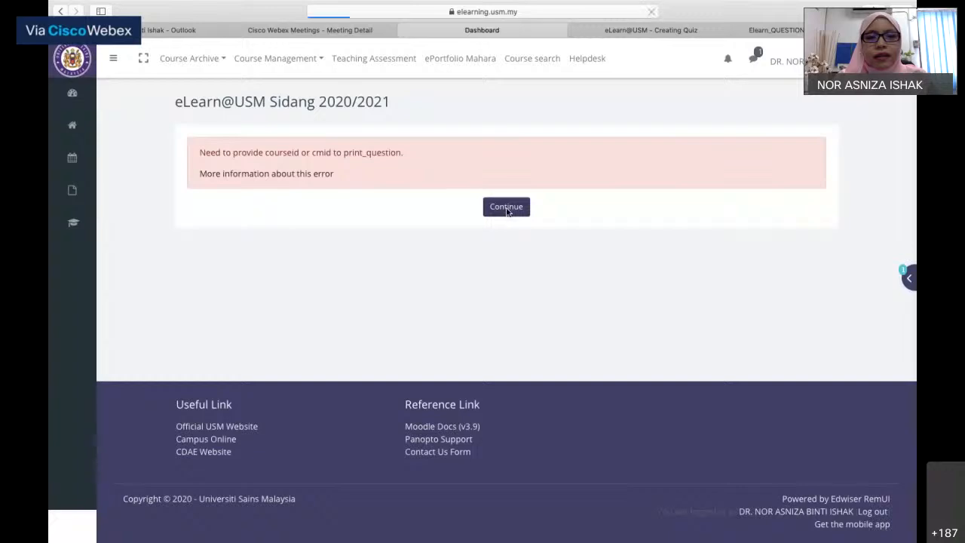
scroll(279, 309, down, 2)
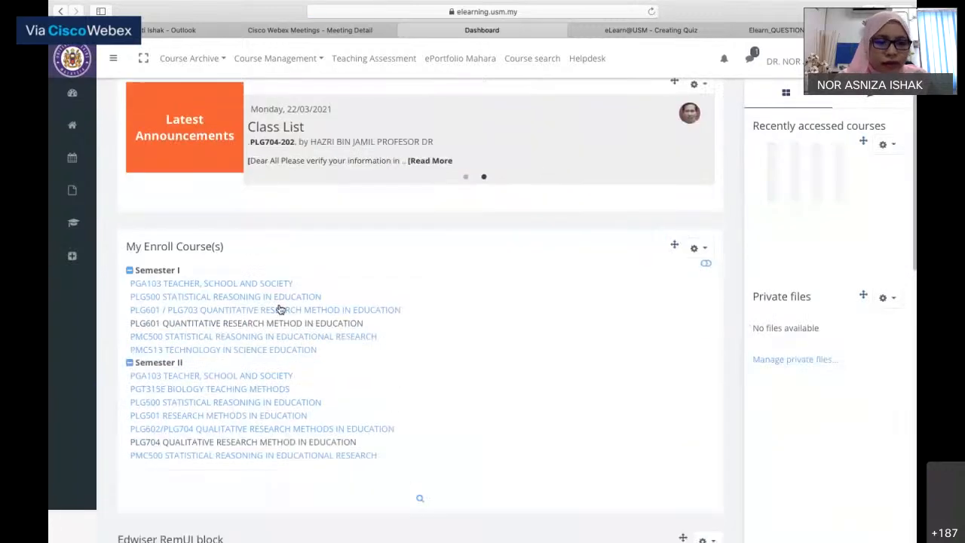
click(240, 378)
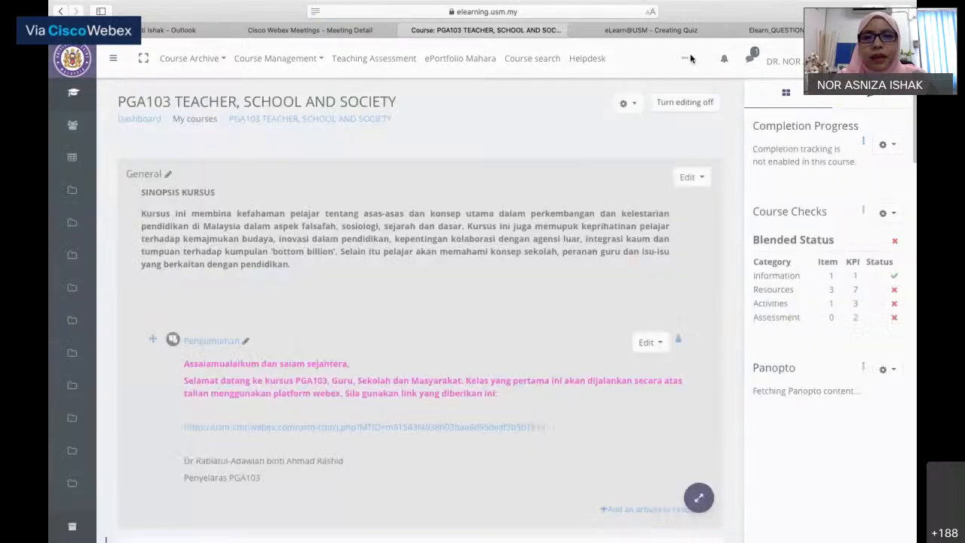
- Return the PGA103 course page to its normal view and open its full course administration options
click(316, 12)
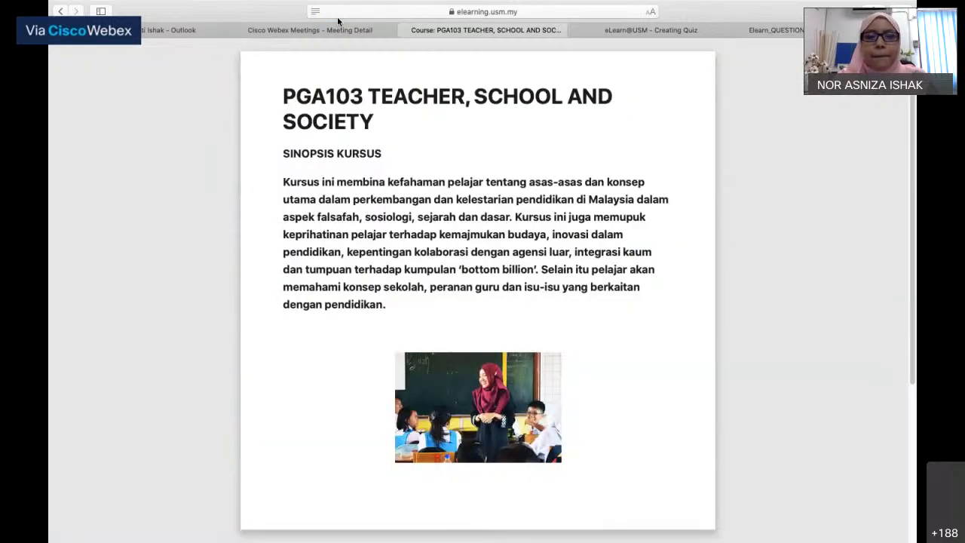
click(315, 11)
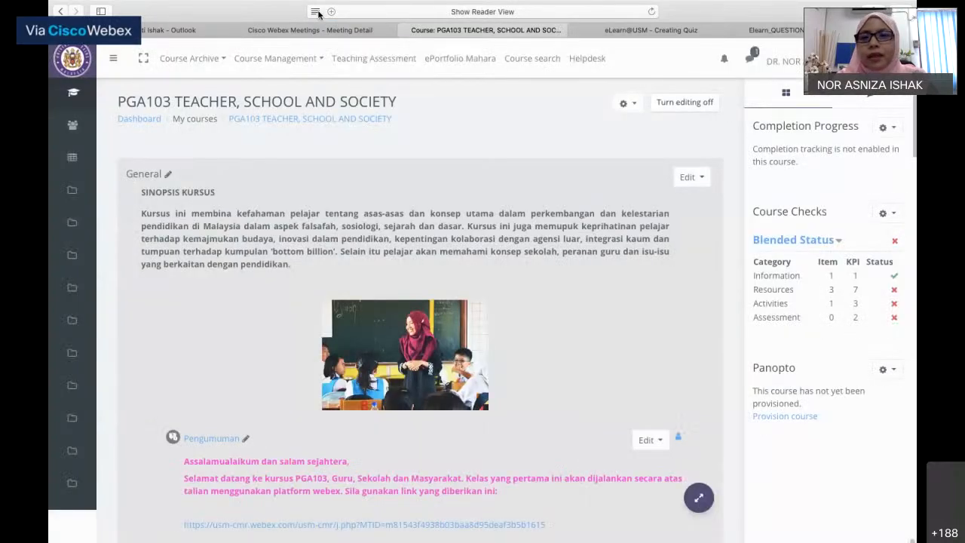
click(628, 112)
click(556, 398)
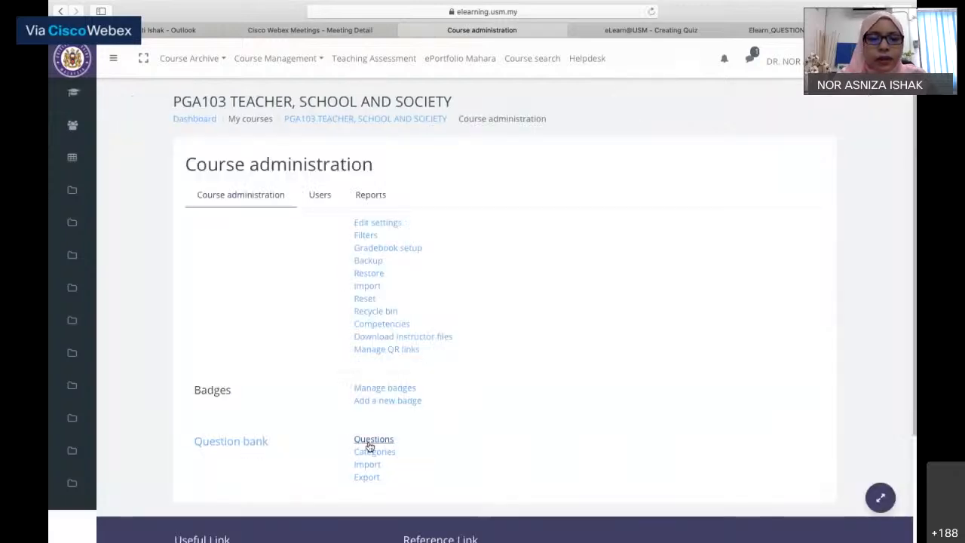
- Open the course's question bank, select the Dasar Pendidikan Kebangsaan category and start a new True/False question in it
click(368, 441)
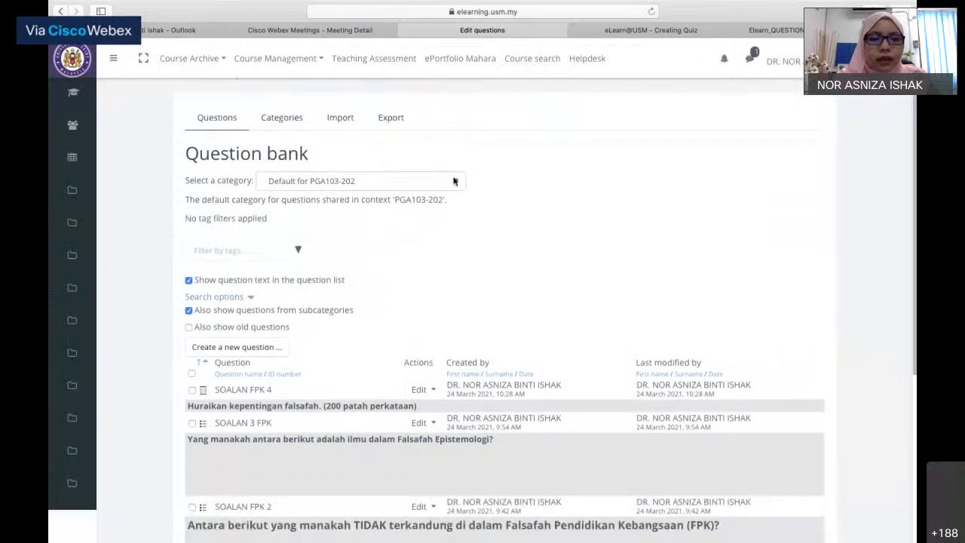
click(454, 181)
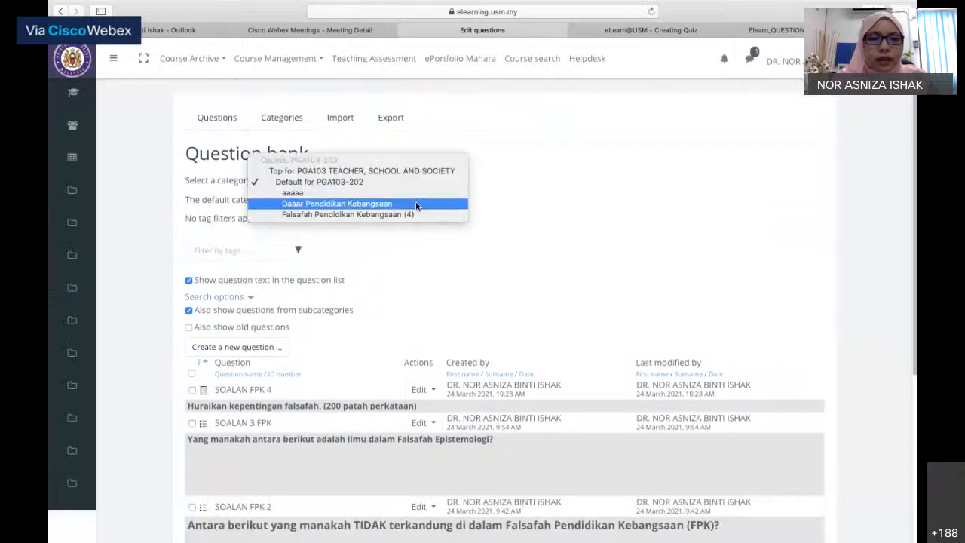
click(416, 204)
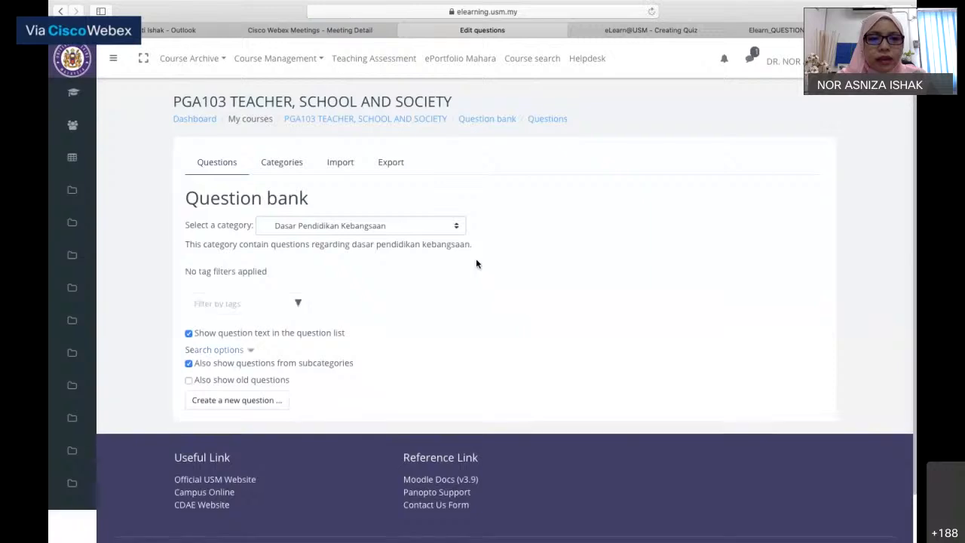
click(230, 403)
click(389, 201)
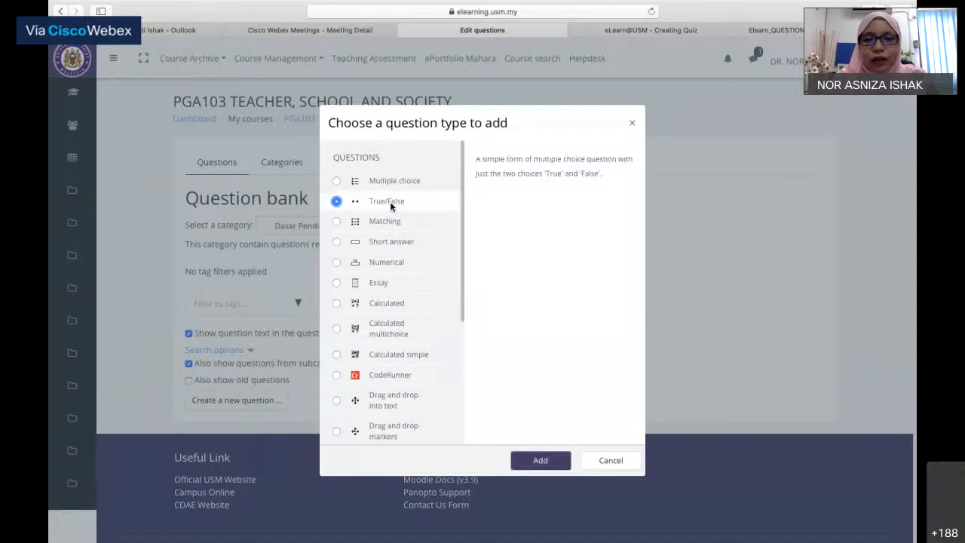
click(542, 460)
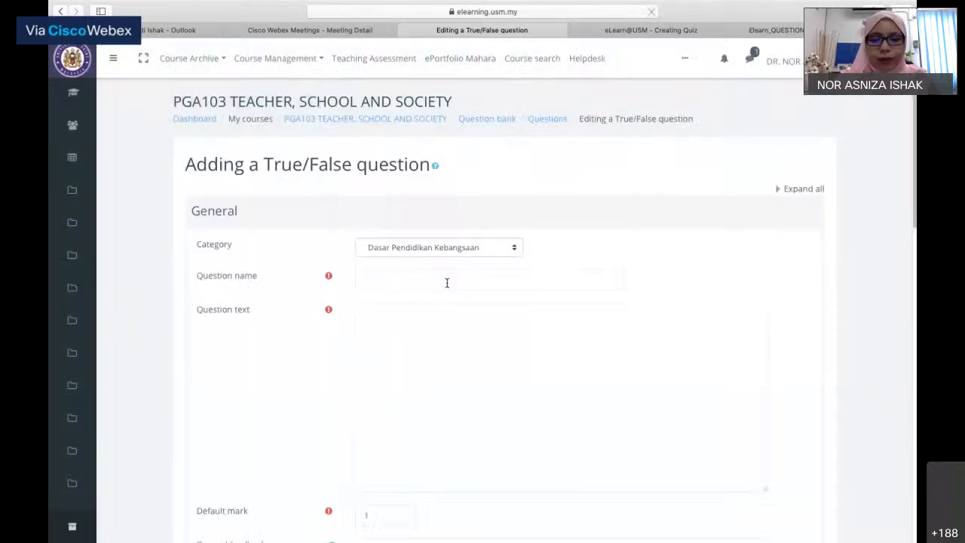
- Name the True/False question DPK 1, enter AAAAAAA as the question text and save it
click(446, 282)
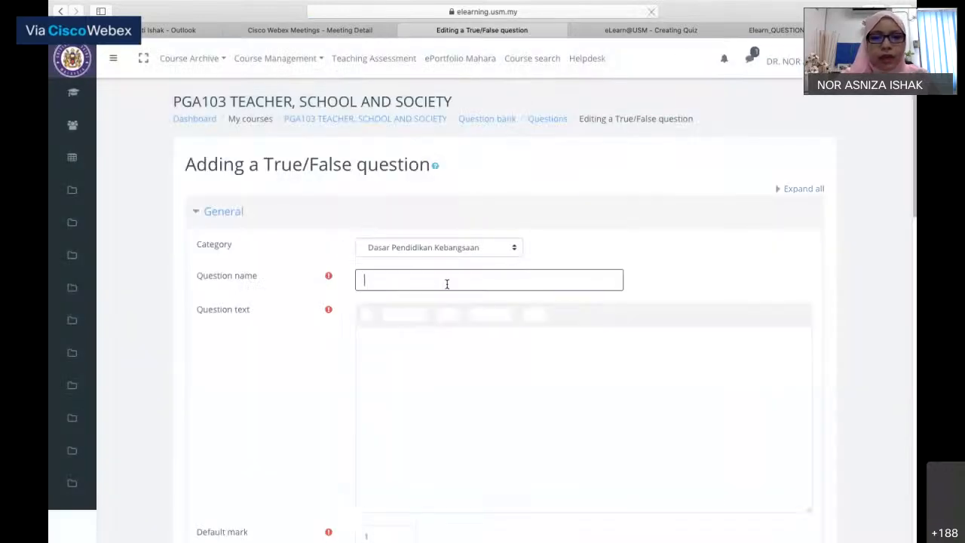
text(DPK 1)
click(428, 364)
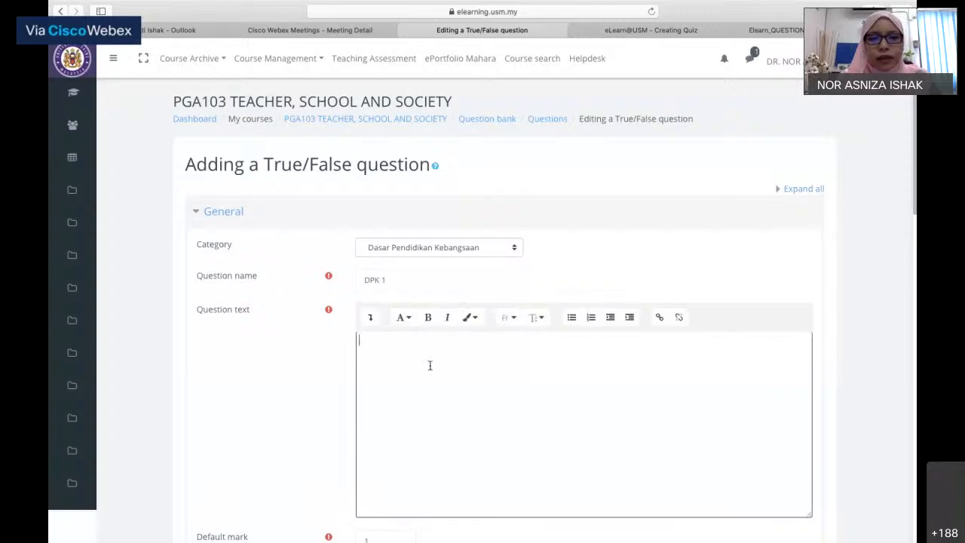
text(AAAAAAA)
scroll(430, 365, down, 5)
scroll(316, 456, down, 9)
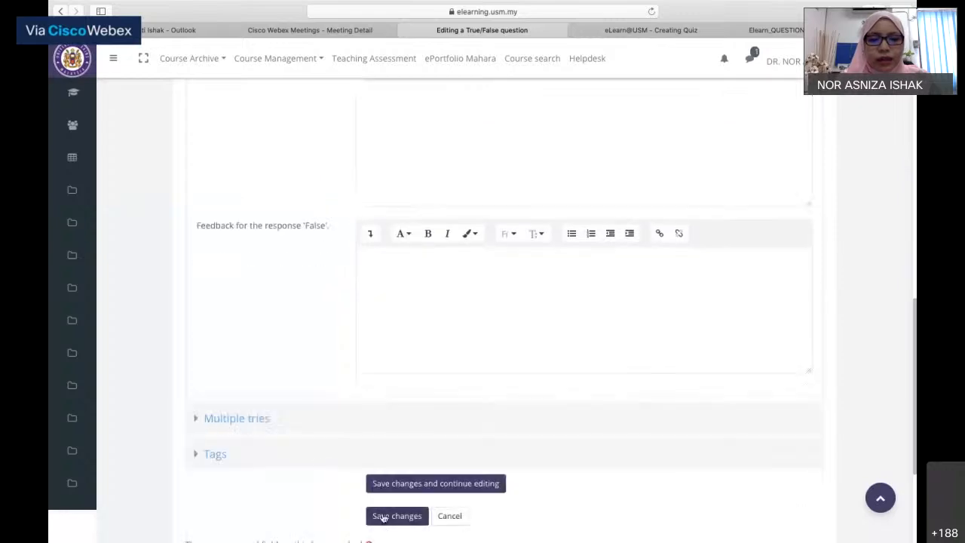
click(383, 516)
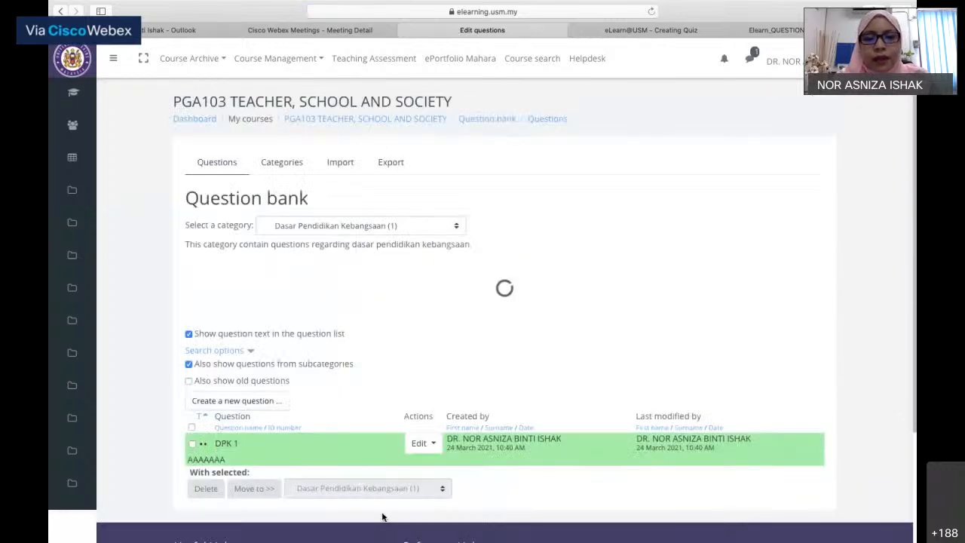
- Return from the question bank to the PGA103 course page and switch it out of reader view
scroll(565, 330, down, 2)
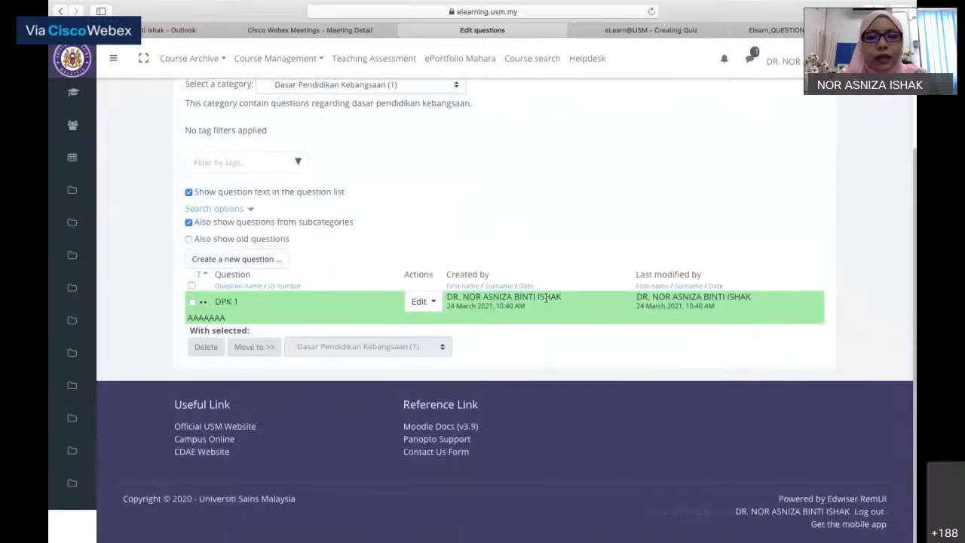
scroll(546, 298, up, 2)
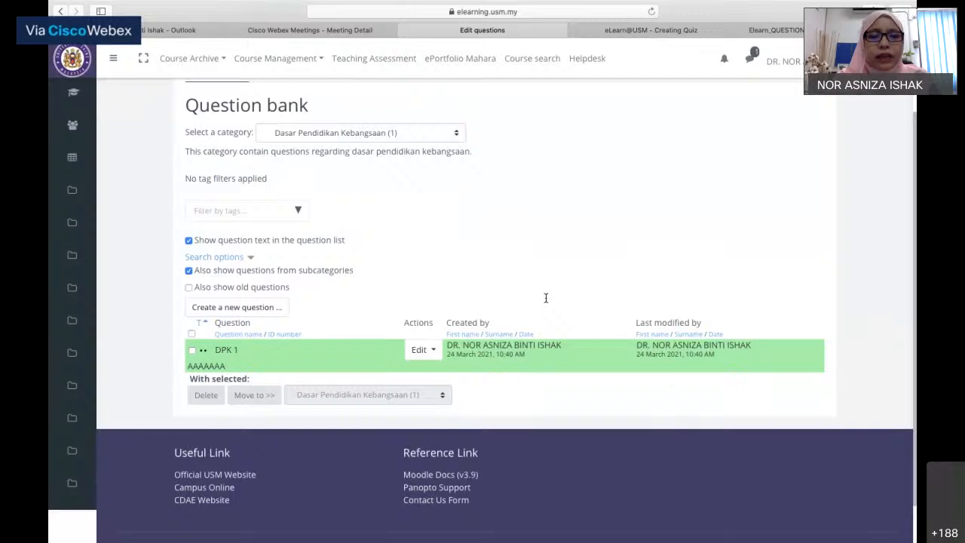
scroll(546, 298, up, 1)
scroll(546, 298, up, 1)
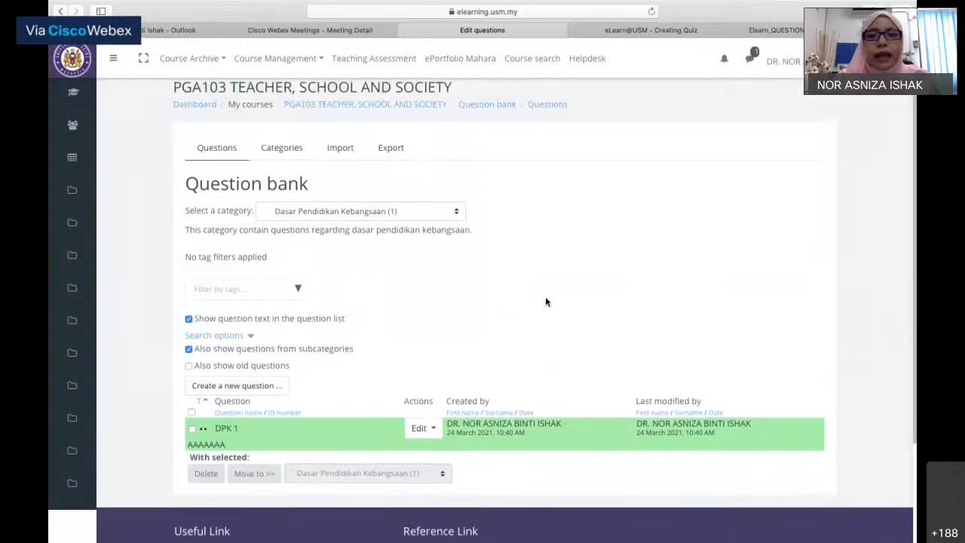
scroll(545, 302, up, 1)
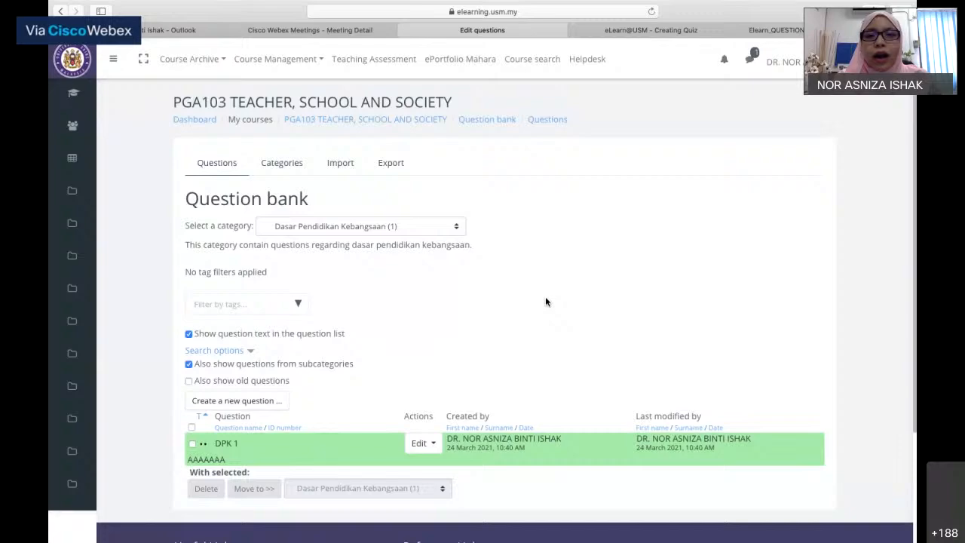
click(359, 123)
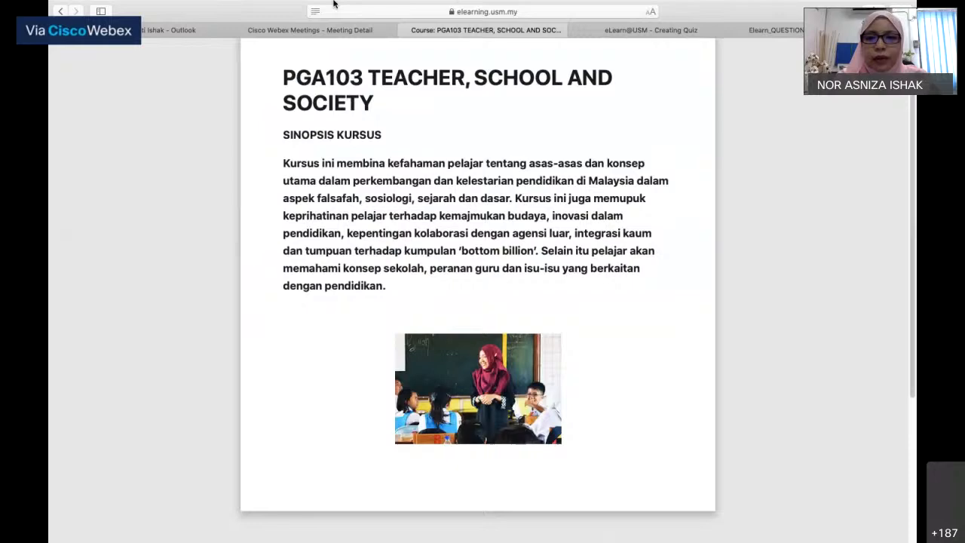
click(315, 11)
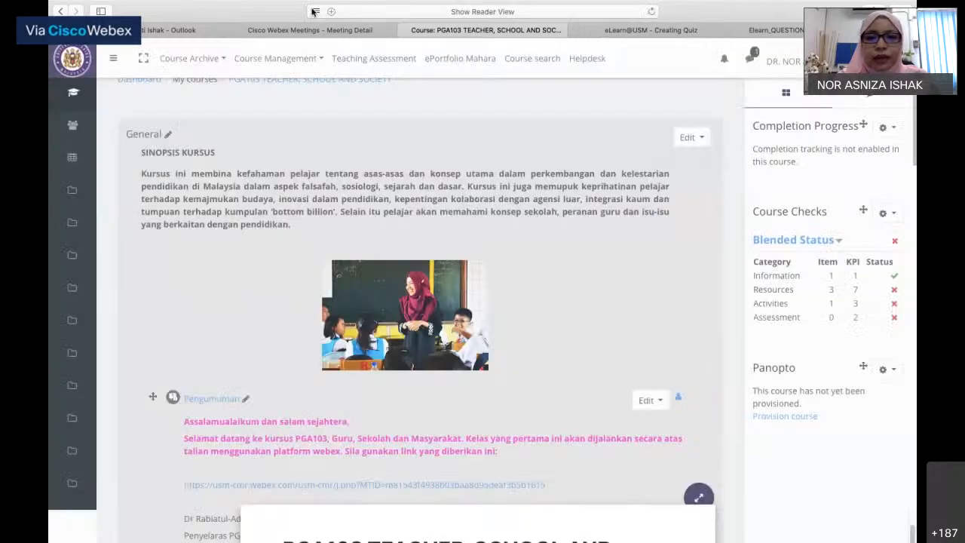
- Rename the 29 March - 4 April course section to QUIZ DPK
scroll(448, 310, down, 10)
scroll(448, 310, down, 3)
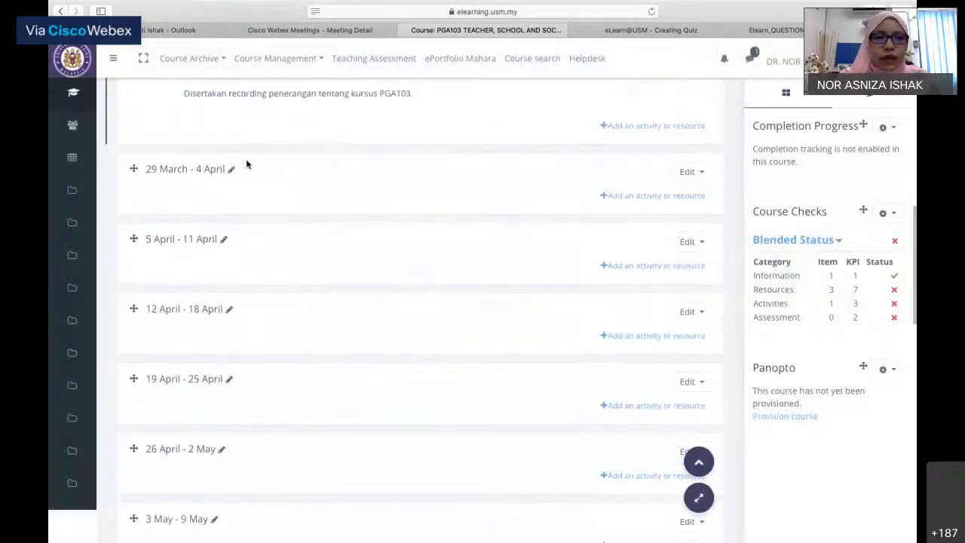
click(230, 169)
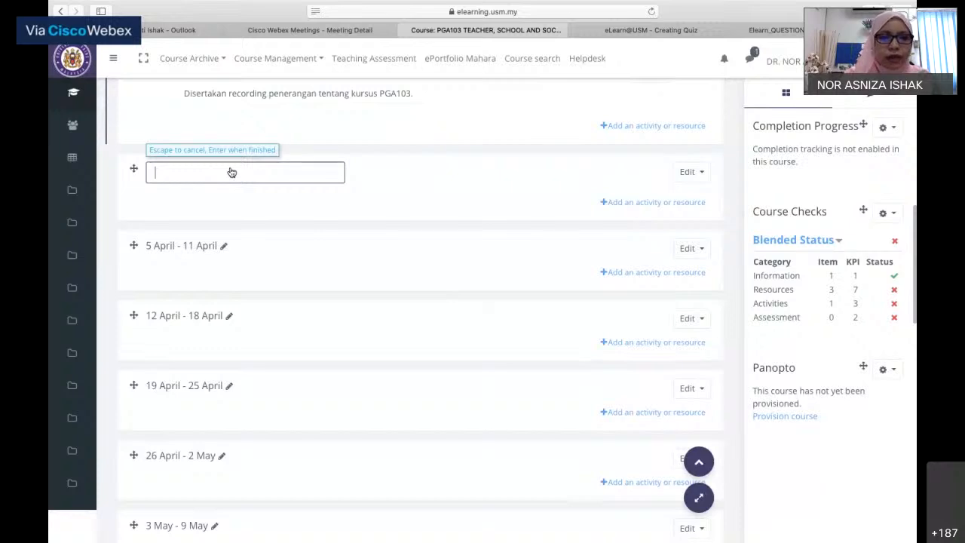
text(Quiz DPK)
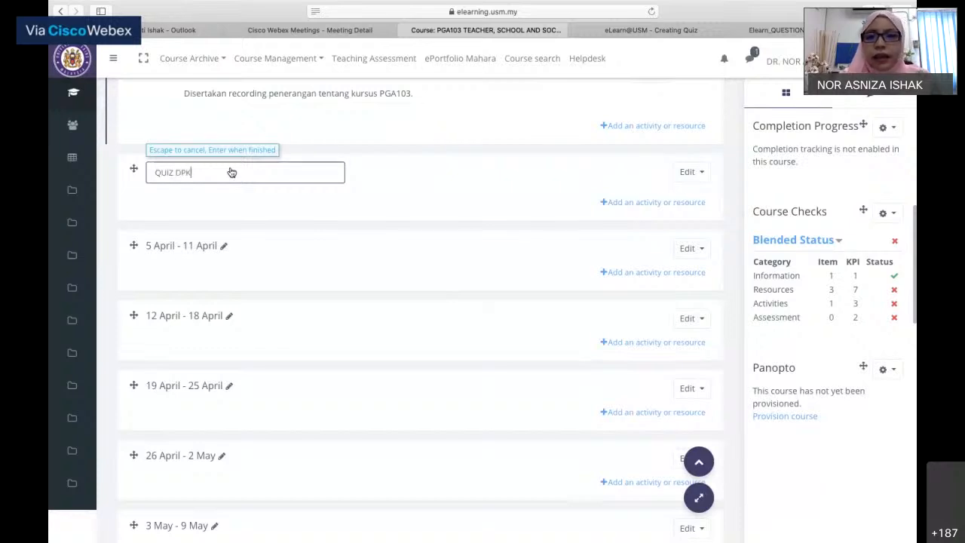
key(Return)
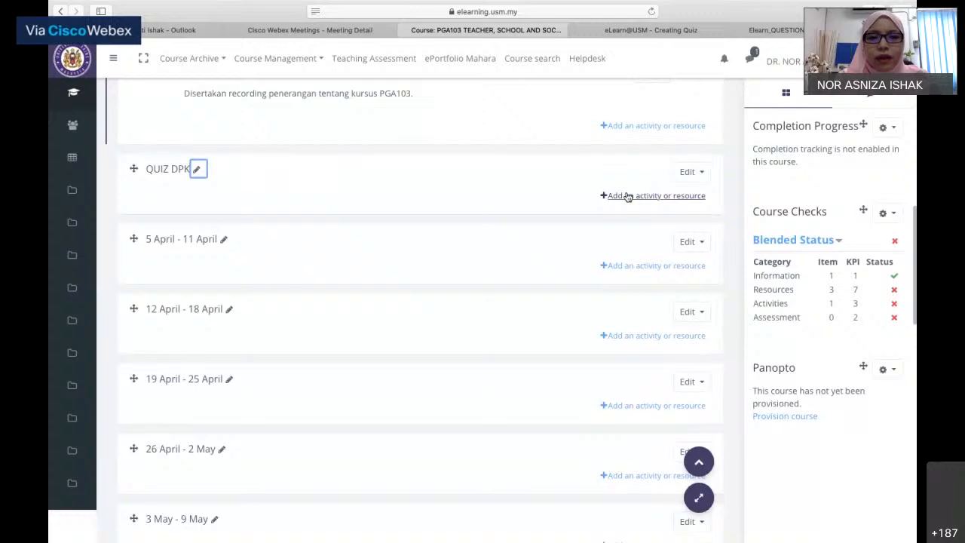
- Add a Quiz activity to the QUIZ DPK section and name it KUIZ DPK
click(627, 196)
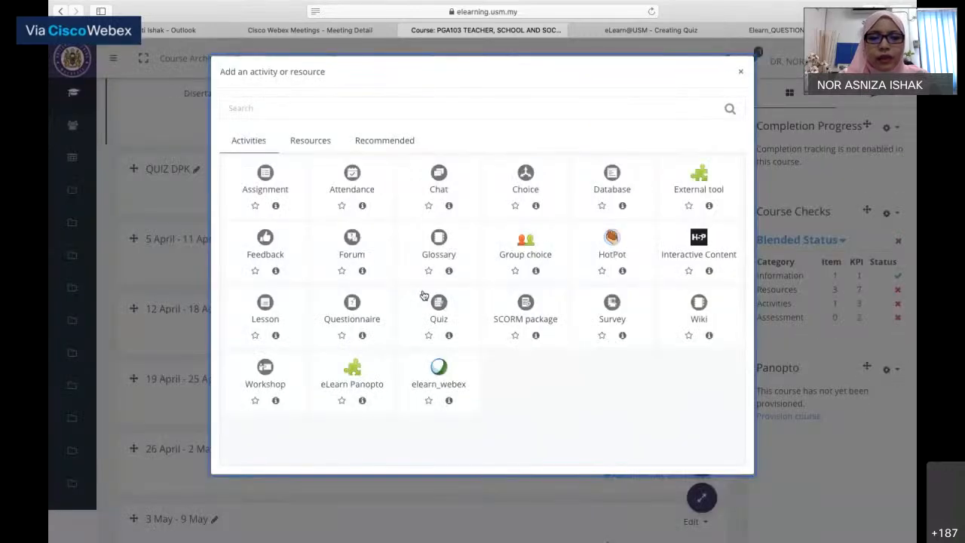
click(442, 300)
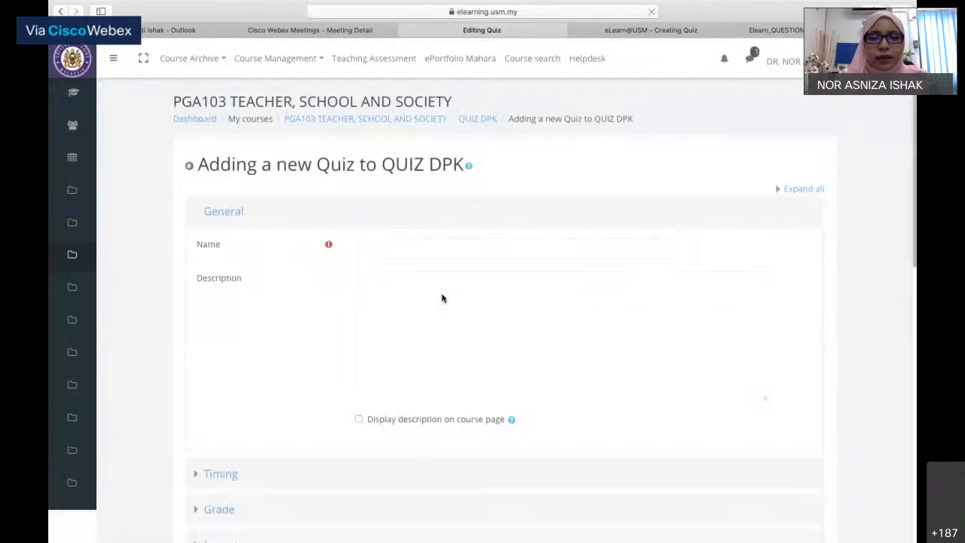
click(444, 248)
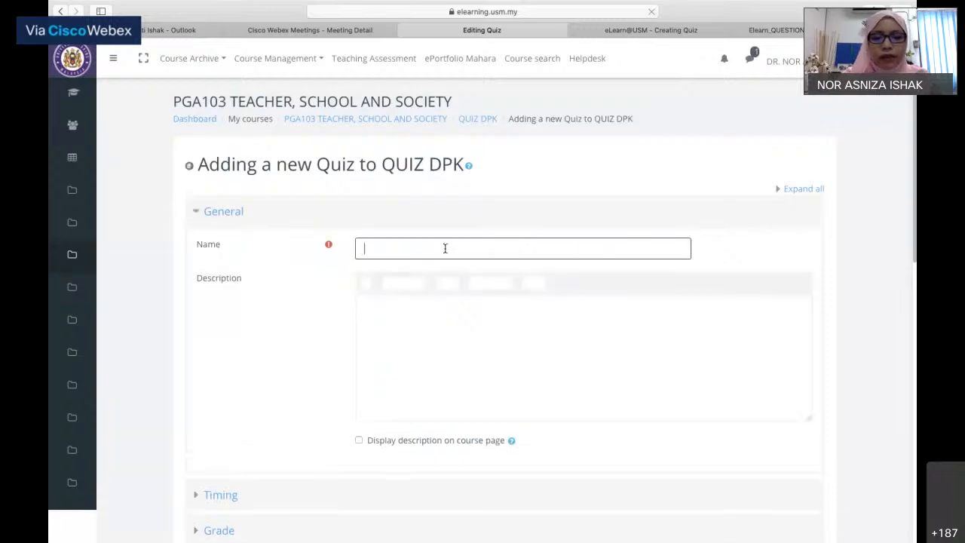
text(K)
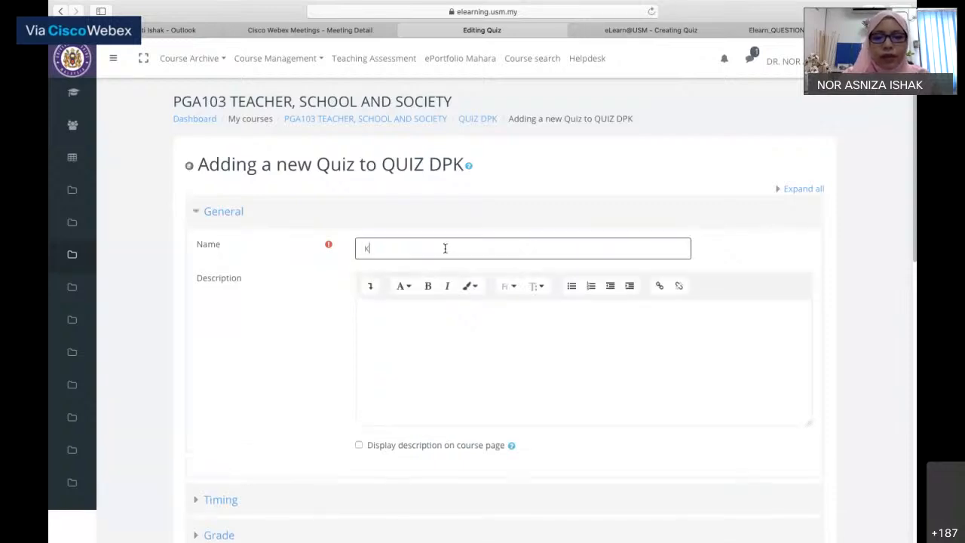
text(UIZ DPK)
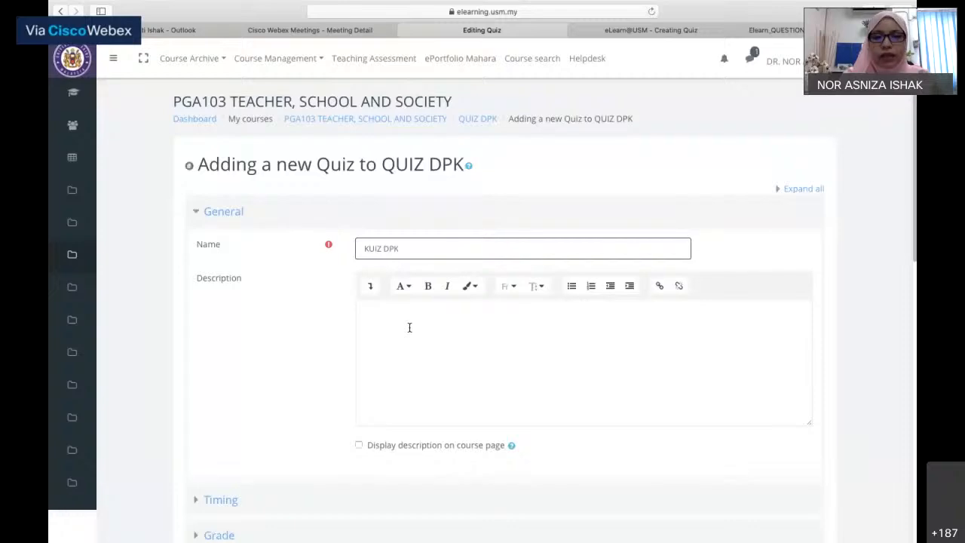
- Enter MMMMMMM as the quiz description and have the description displayed on the course page
click(409, 327)
text(MMMMMMM)
scroll(410, 327, down, 3)
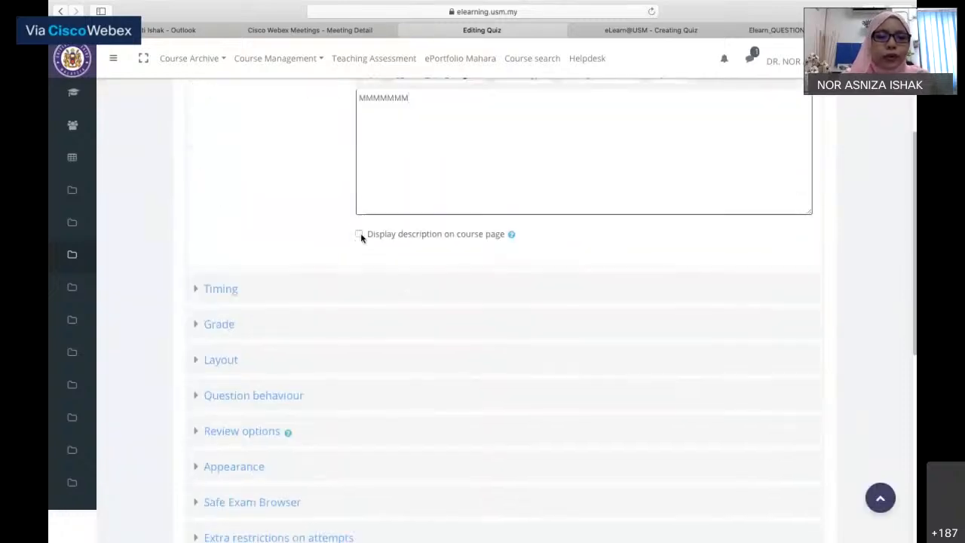
click(360, 234)
- Go through the new quiz's Timing, Grade, Layout and Question behaviour settings
click(220, 289)
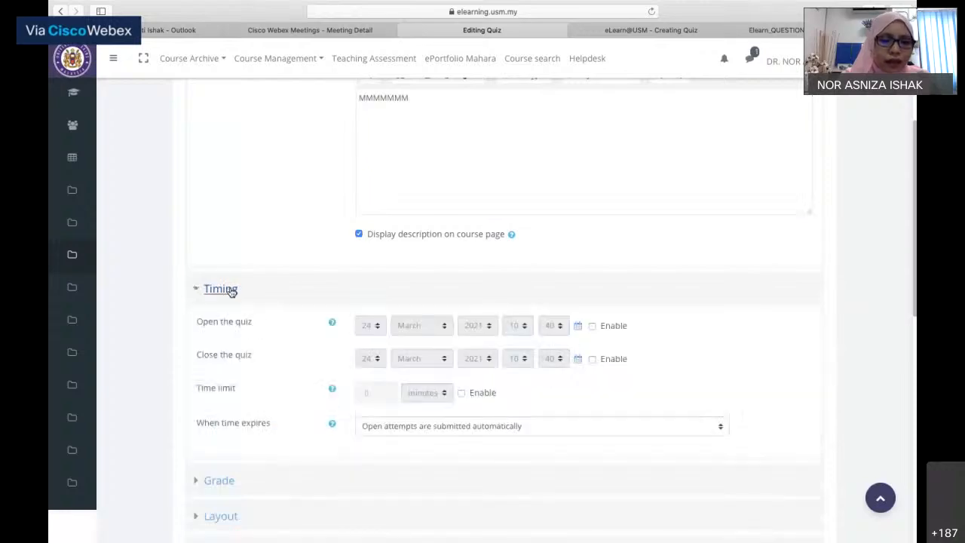
click(219, 480)
scroll(214, 489, down, 5)
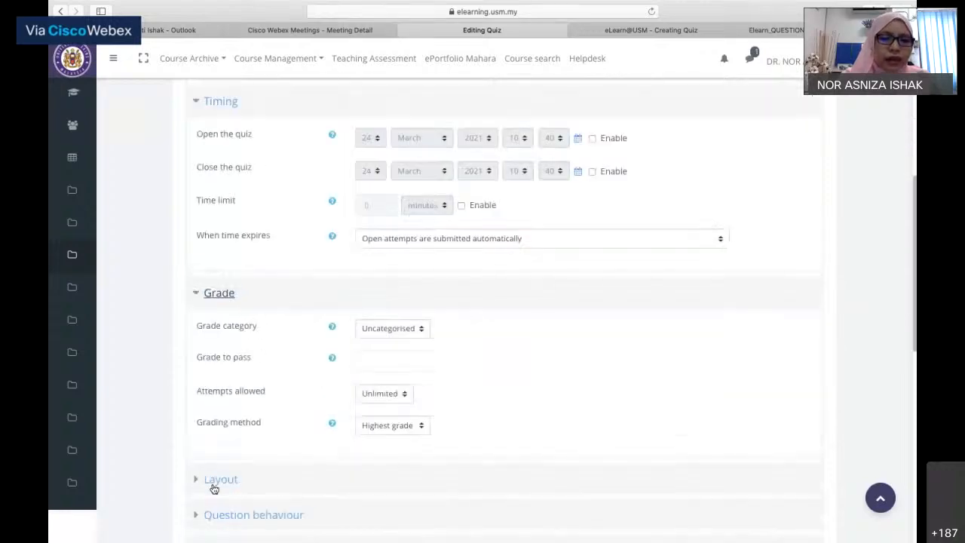
scroll(214, 490, down, 3)
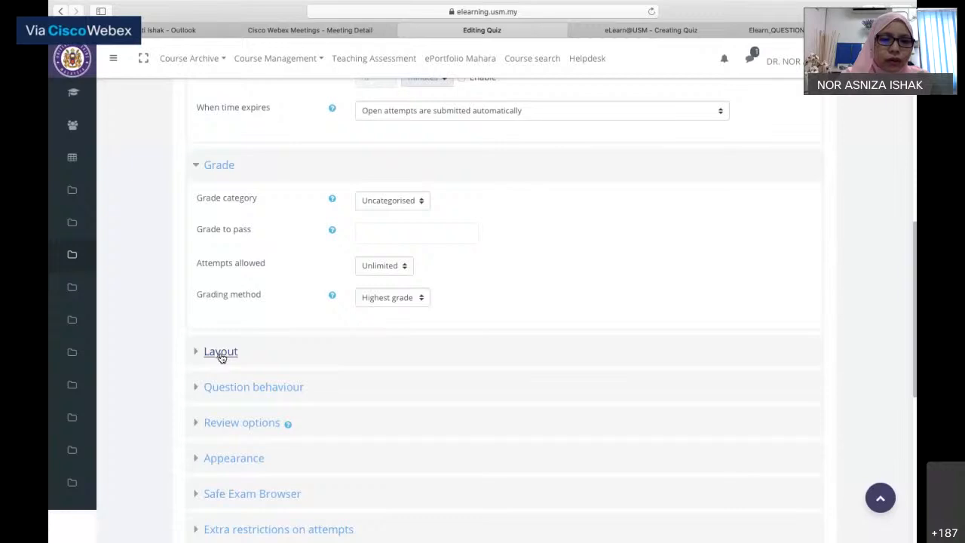
click(220, 351)
scroll(221, 357, down, 2)
scroll(222, 358, down, 1)
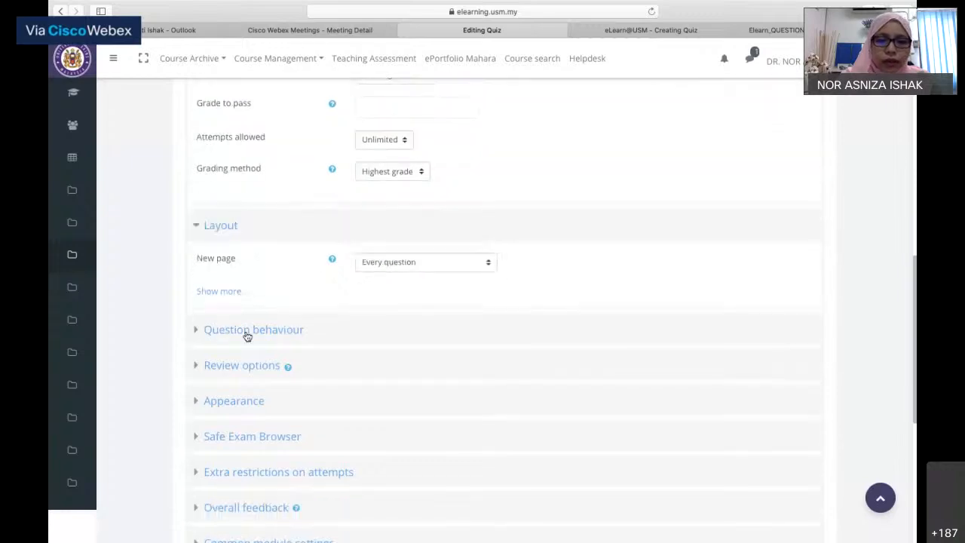
click(248, 332)
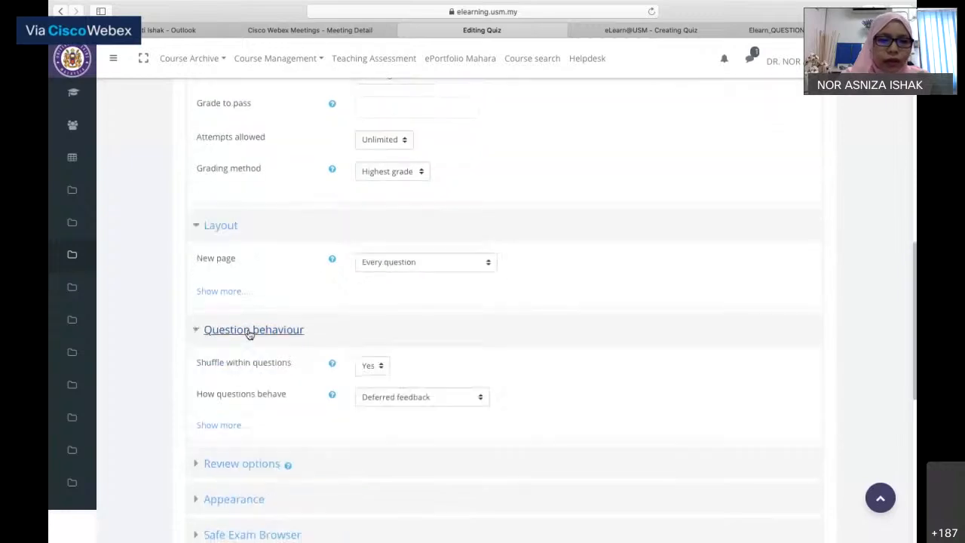
click(196, 328)
scroll(196, 332, up, 5)
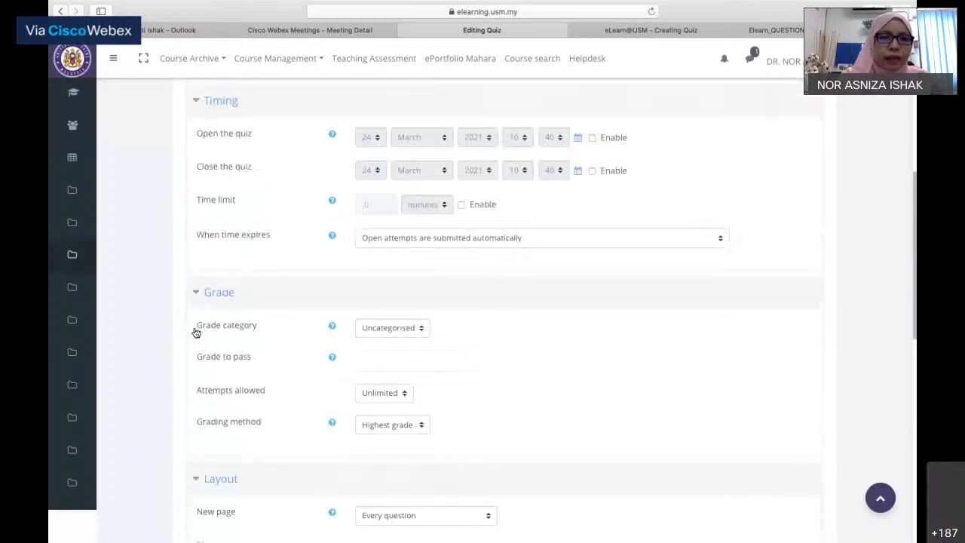
scroll(194, 331, down, 5)
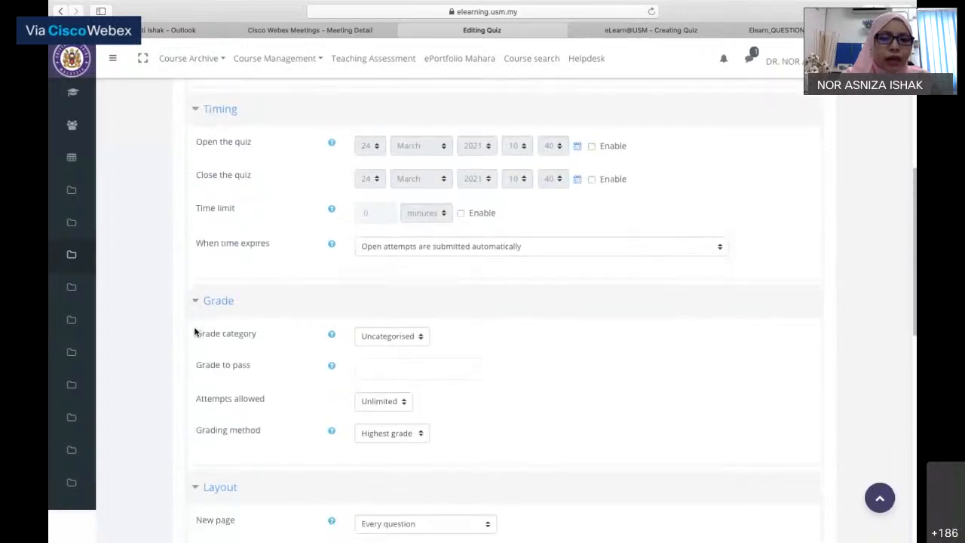
- Examine the quiz's Restrict access and Appearance settings through to the end of the form
scroll(195, 331, down, 4)
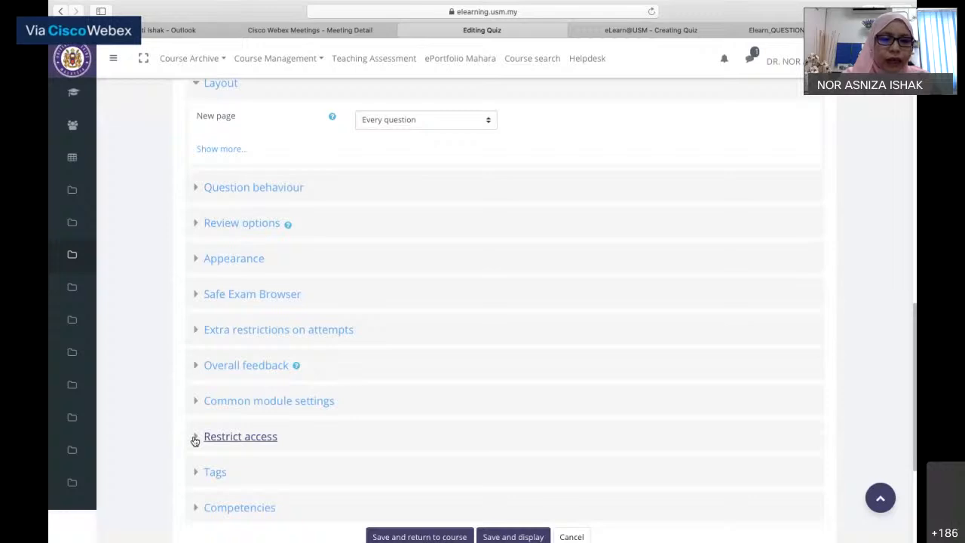
click(194, 439)
click(254, 259)
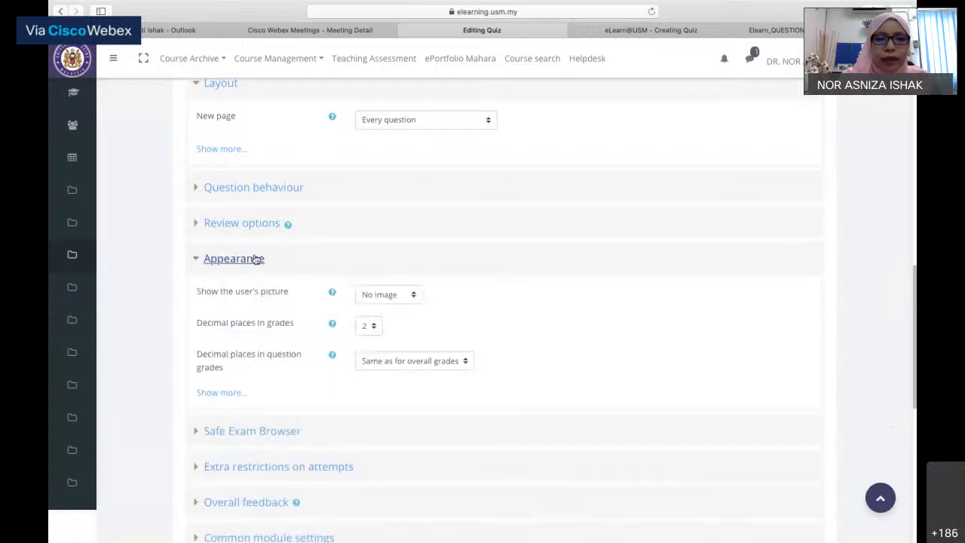
scroll(254, 259, down, 8)
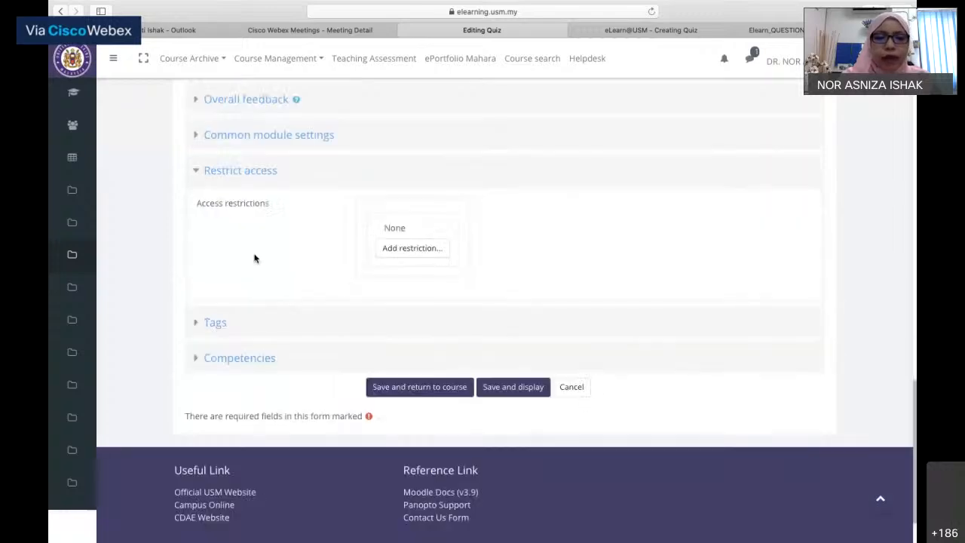
- Save the new quiz, return to the course page, and open KUIZ DPK for editing its questions
click(434, 391)
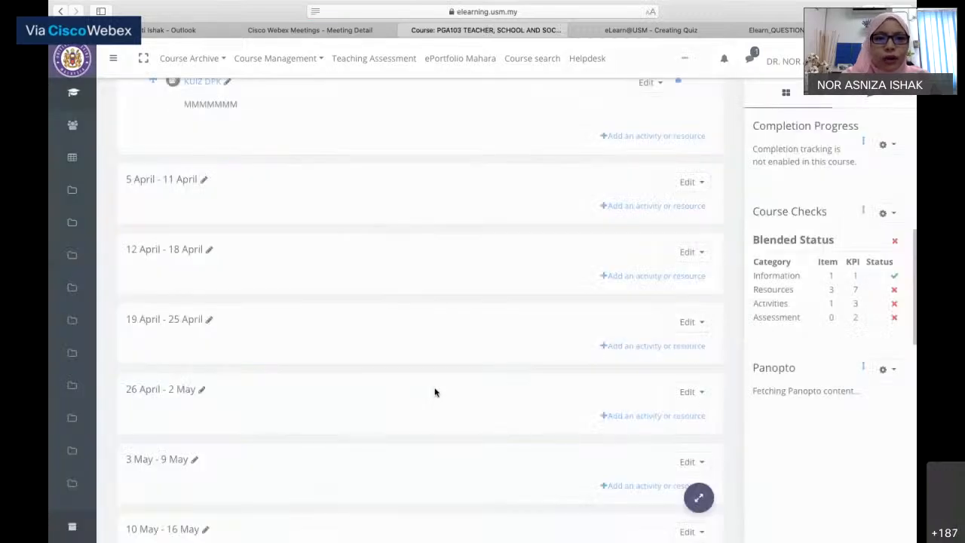
click(315, 11)
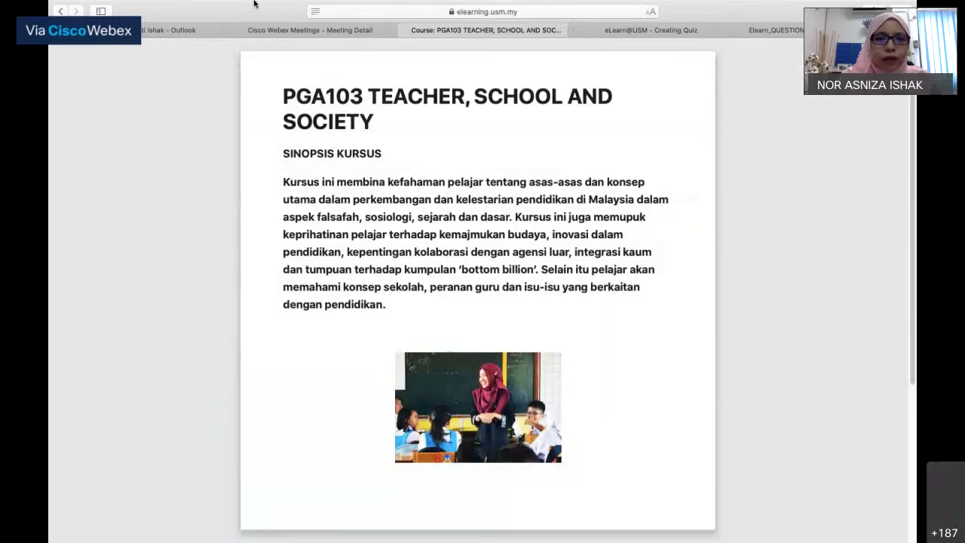
click(315, 11)
scroll(318, 155, up, 2)
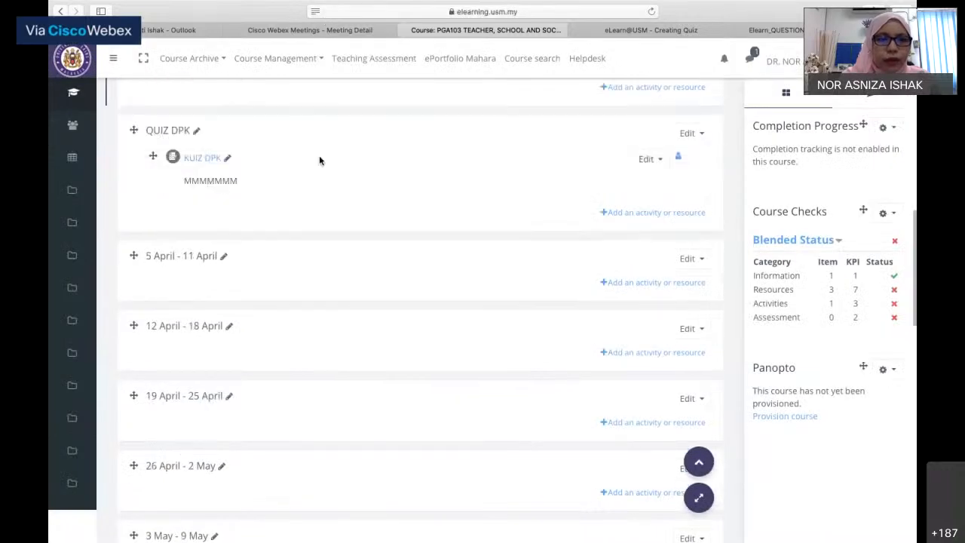
click(205, 160)
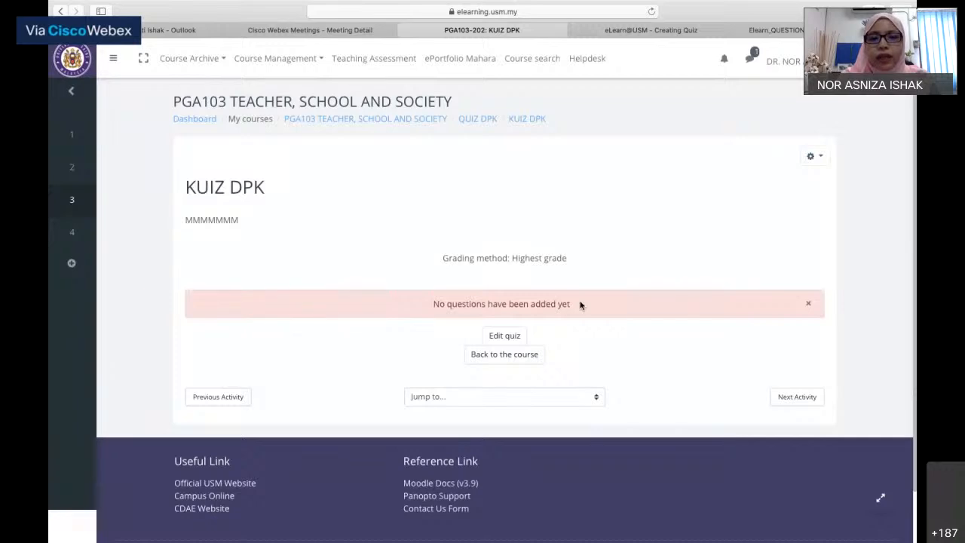
click(513, 338)
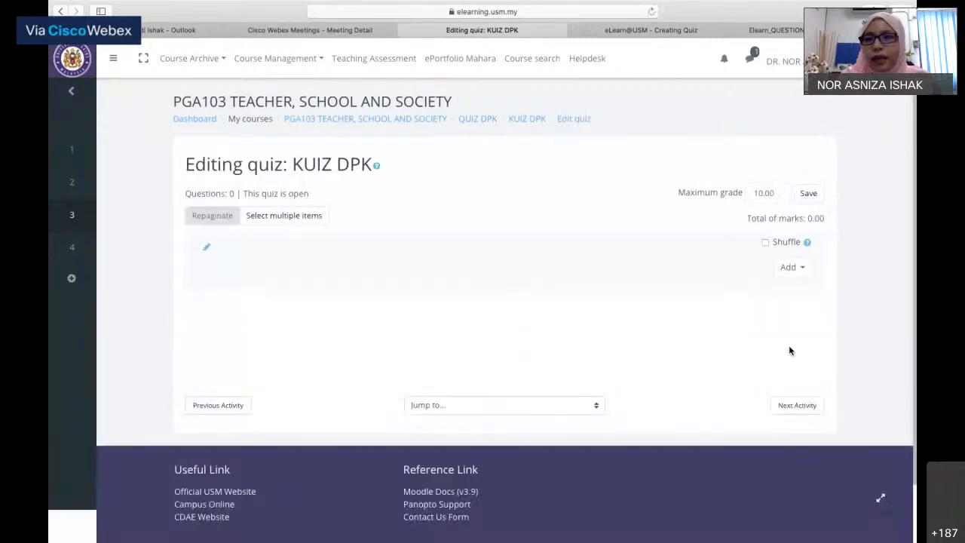
- Add question DPK 1 from the Dasar Pendidikan Kebangsaan question bank category to the quiz and save the maximum grade of 10.00
click(795, 268)
click(761, 309)
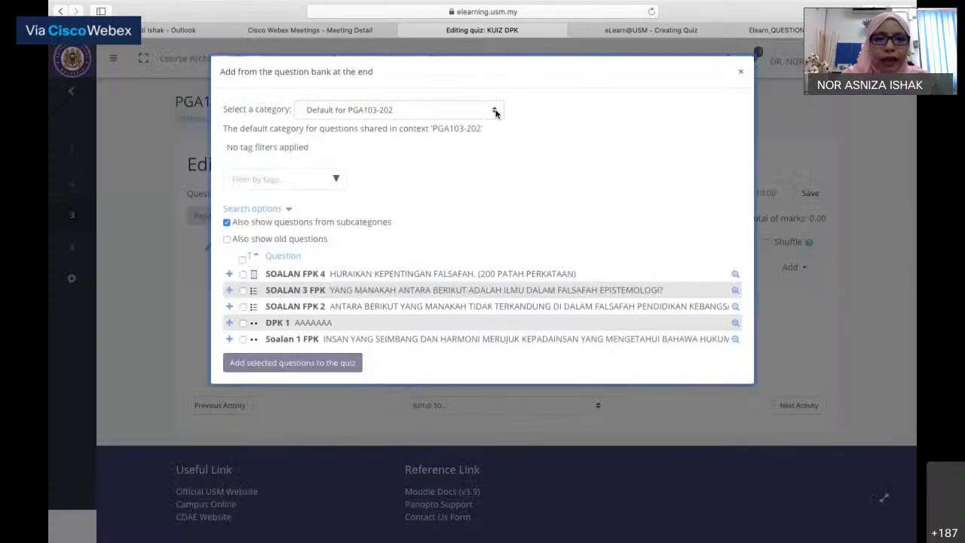
click(493, 109)
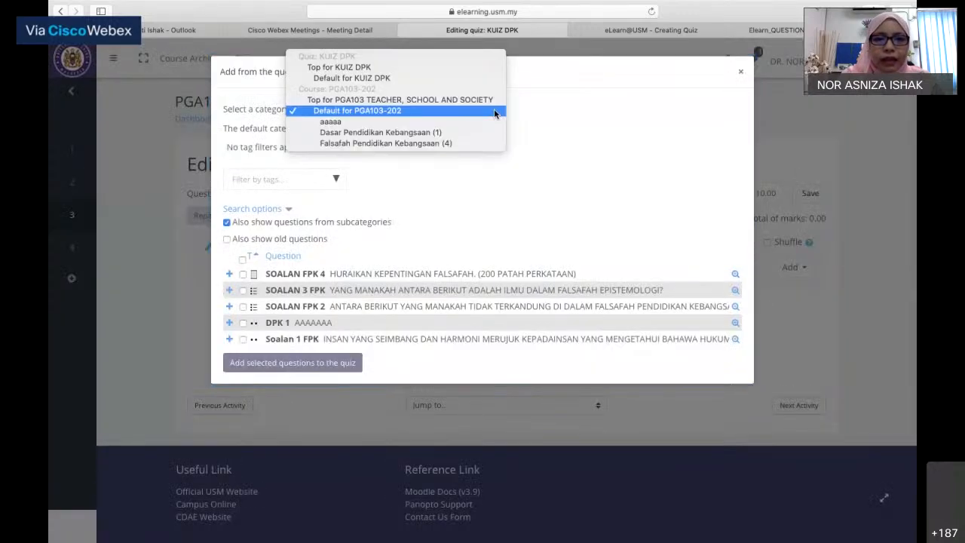
click(456, 132)
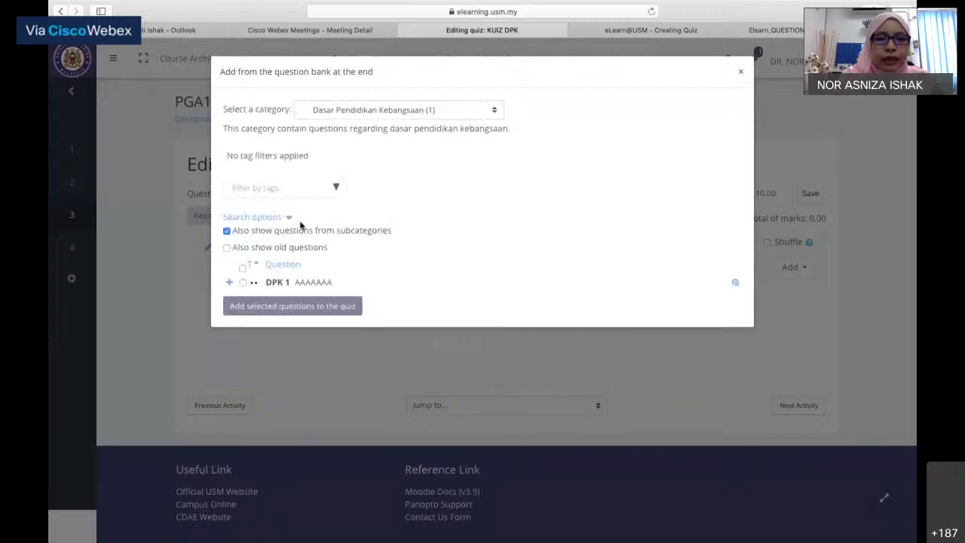
click(243, 282)
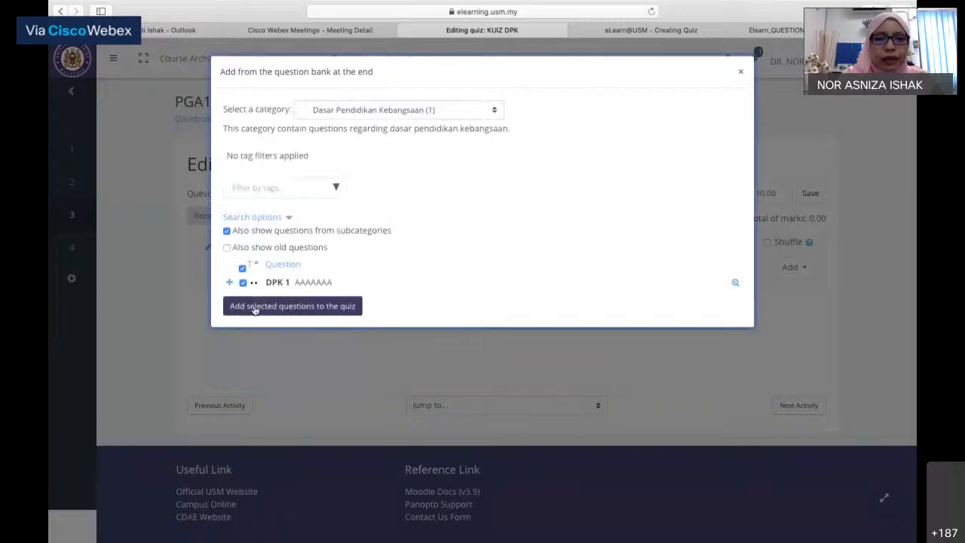
click(255, 306)
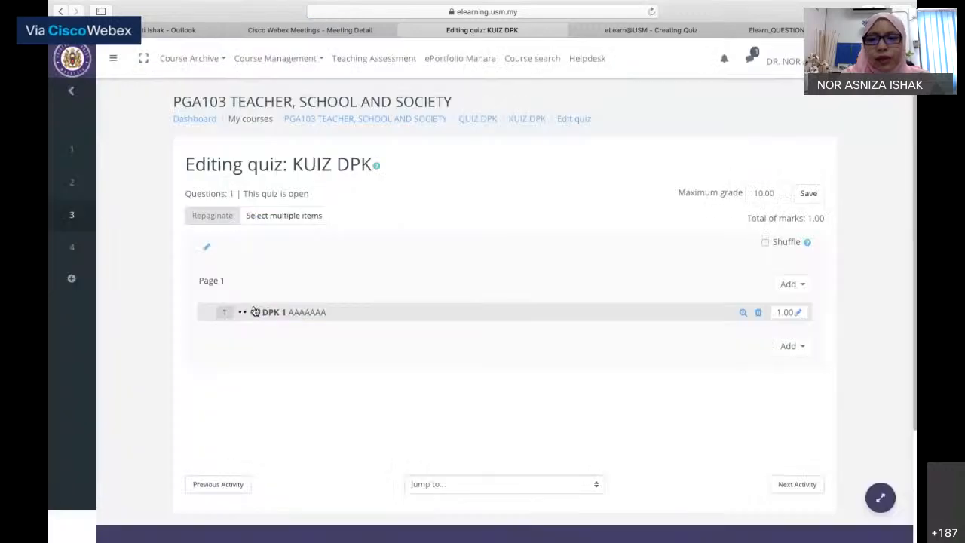
click(811, 199)
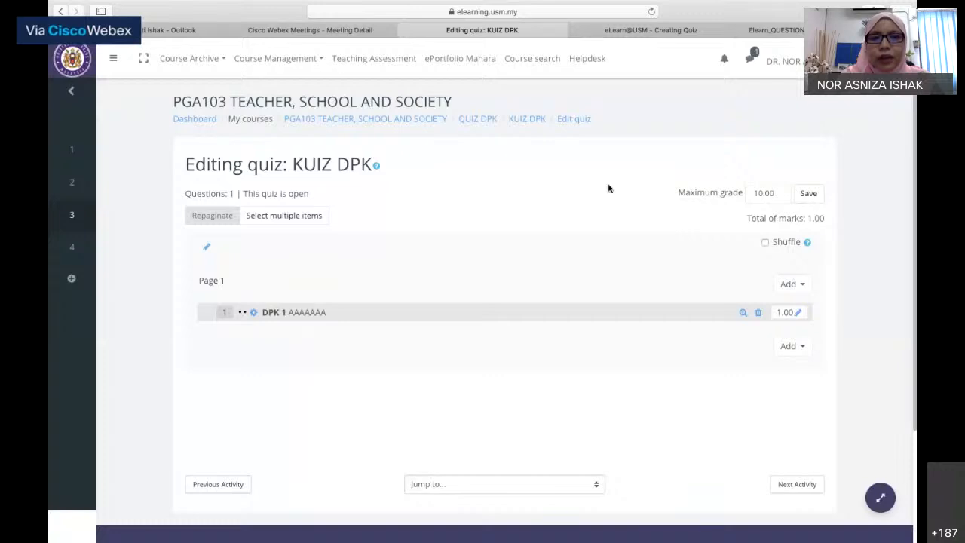
- Go back to the course page, look through its weekly sections, and view the KUIZ DPK quiz page
click(478, 119)
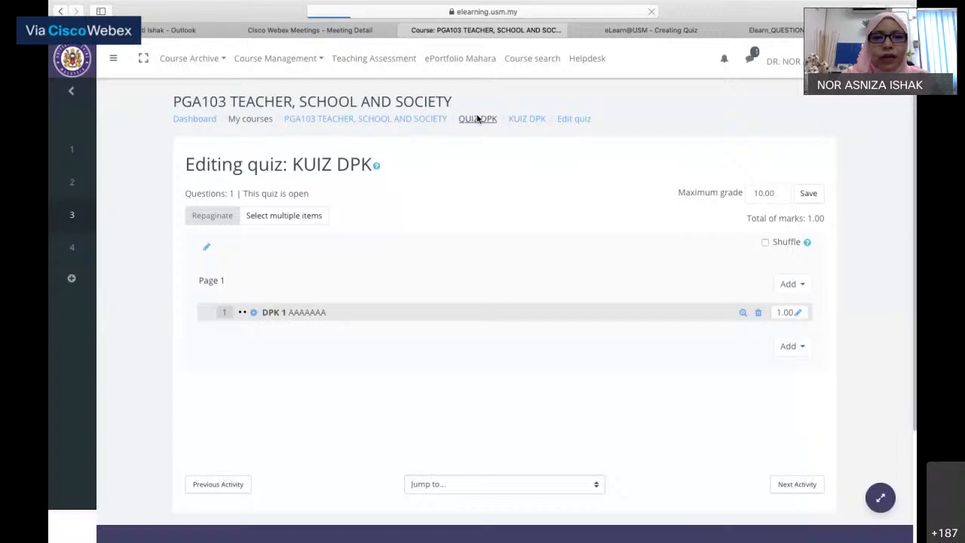
click(315, 11)
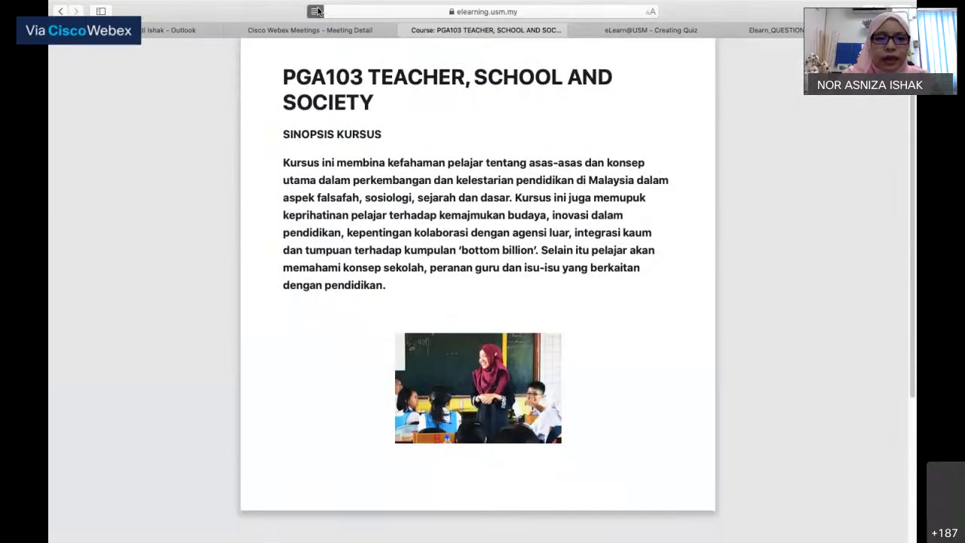
click(315, 12)
scroll(347, 239, down, 10)
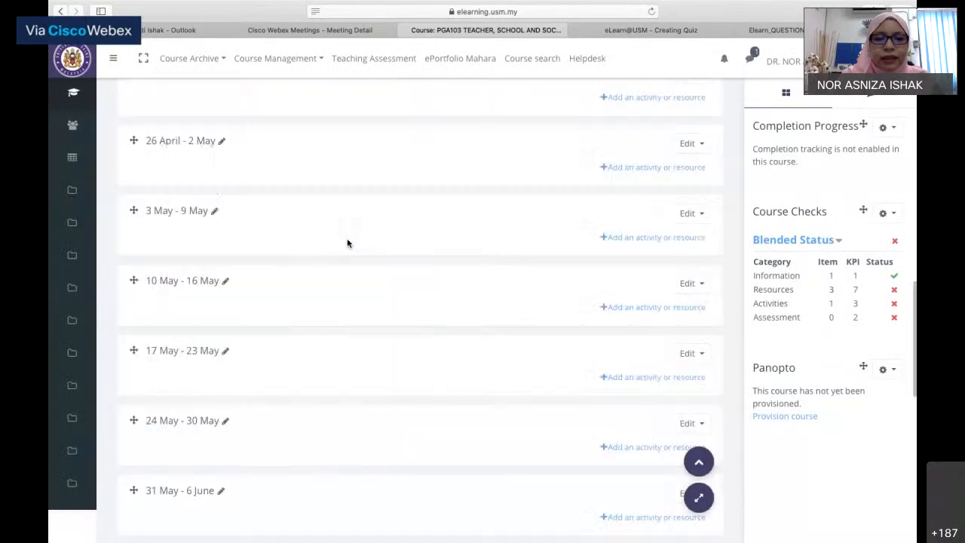
scroll(347, 243, down, 6)
scroll(346, 243, up, 1)
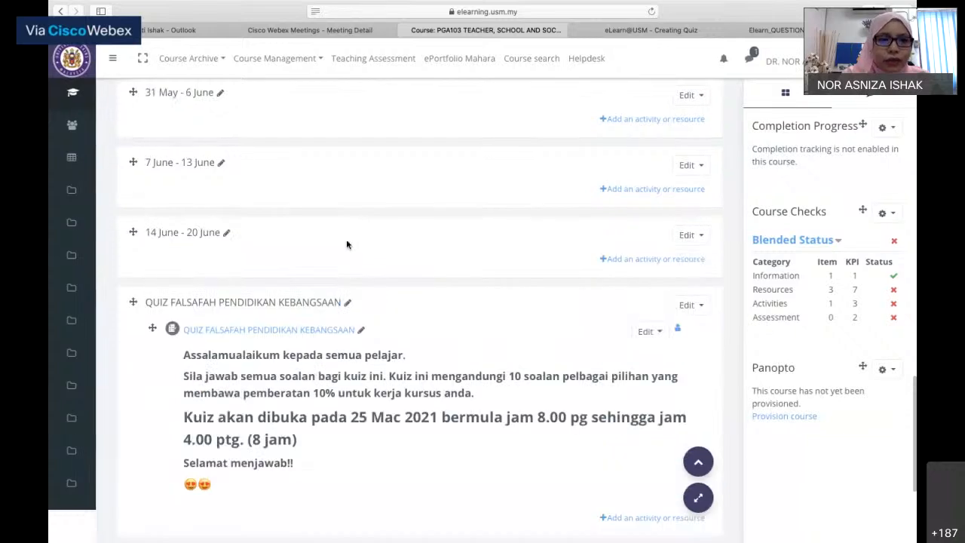
scroll(347, 244, up, 8)
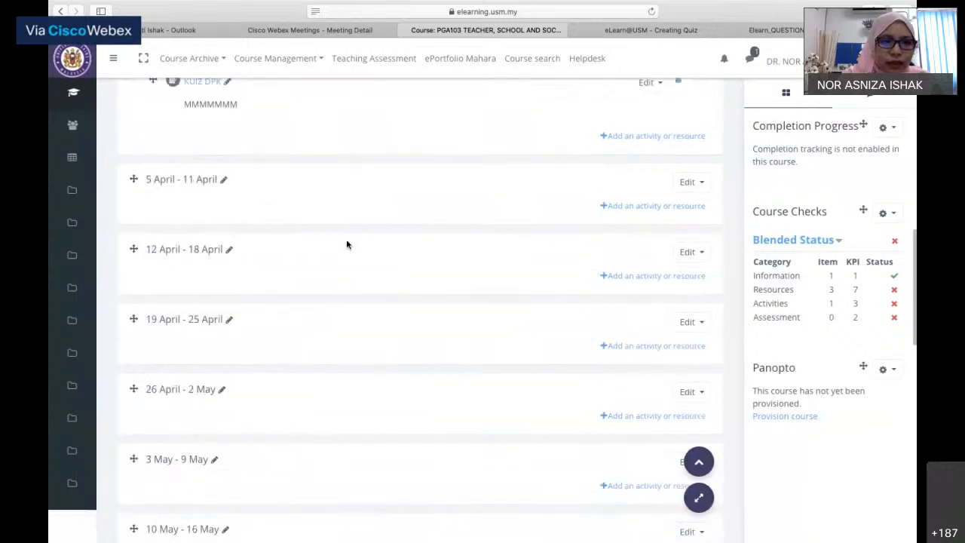
scroll(346, 244, up, 3)
click(210, 197)
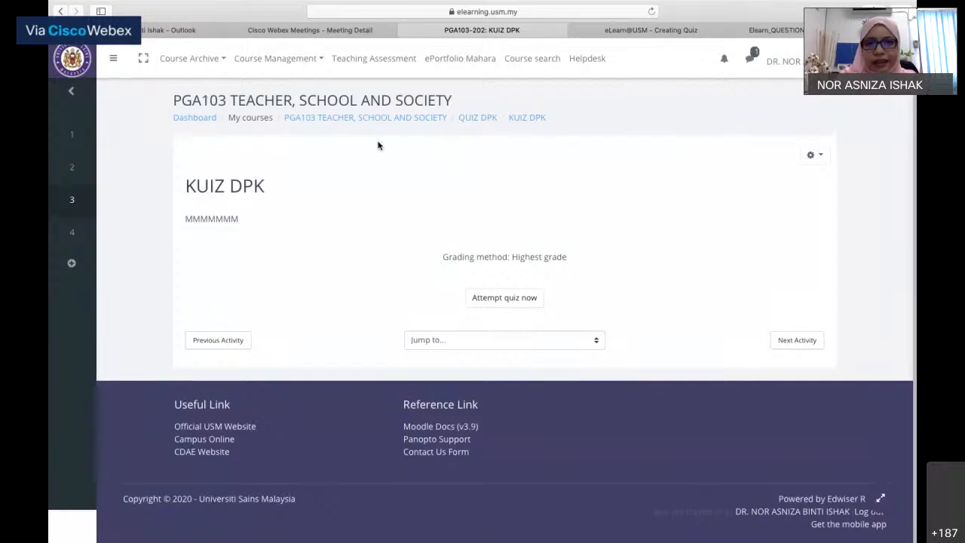
- Return to the PGA103 course page and switch to the Student role in normal page view
click(403, 120)
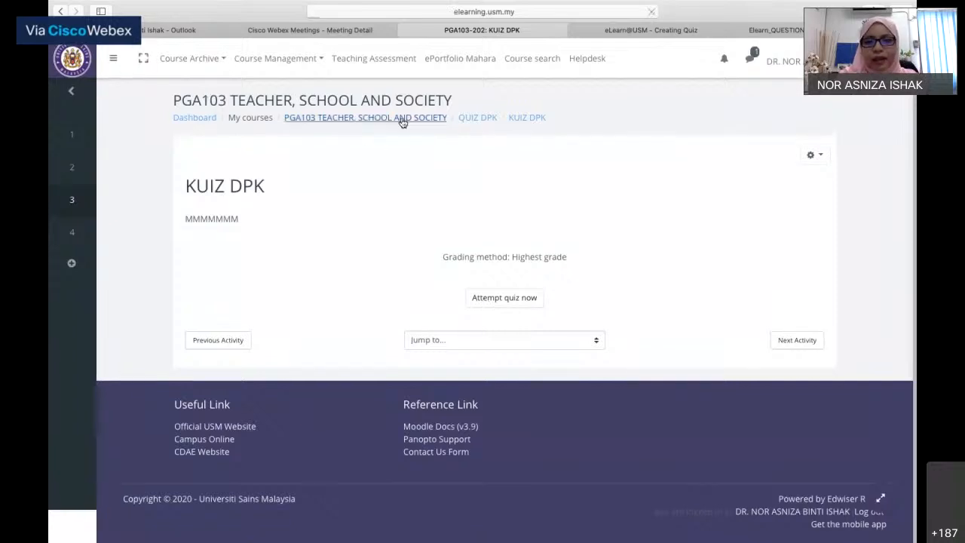
scroll(422, 195, down, 2)
scroll(422, 195, down, 4)
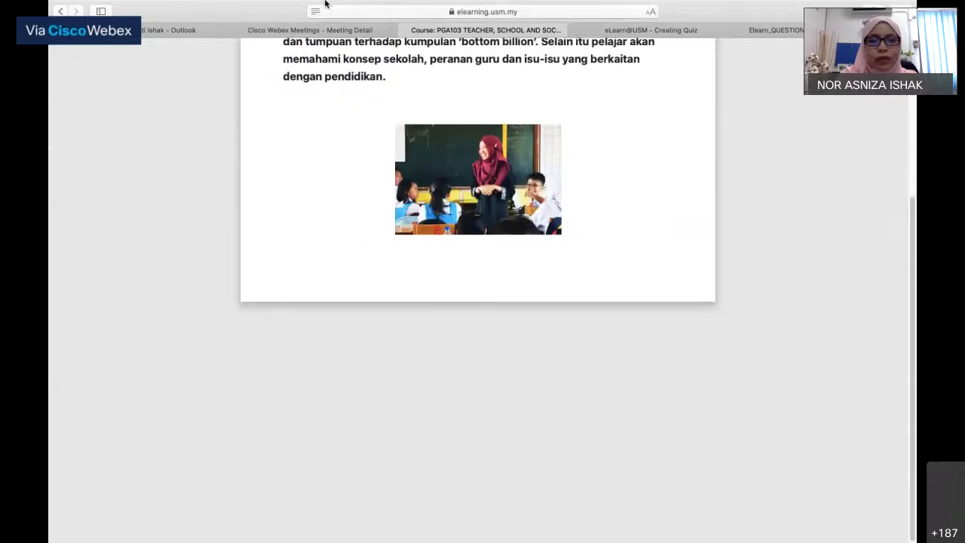
click(316, 11)
scroll(357, 217, down, 10)
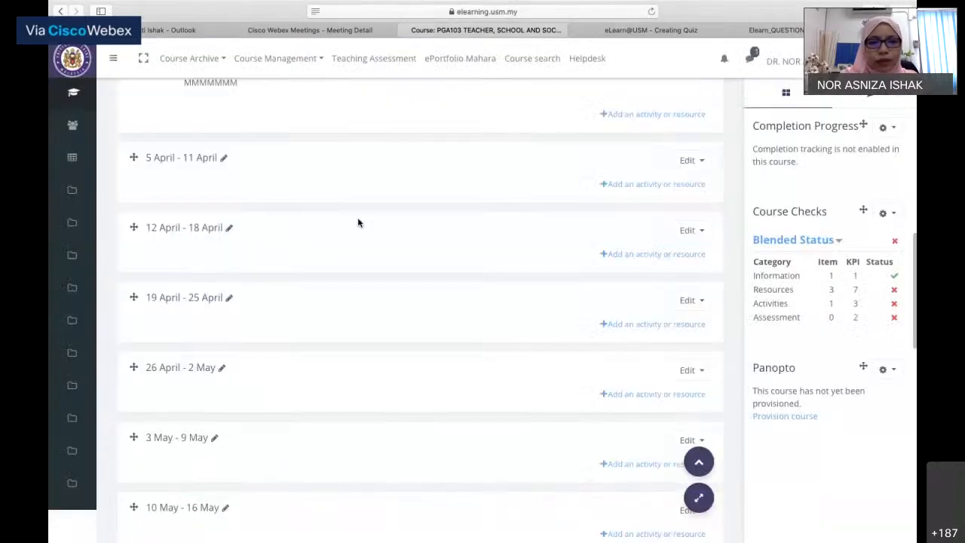
scroll(358, 217, down, 10)
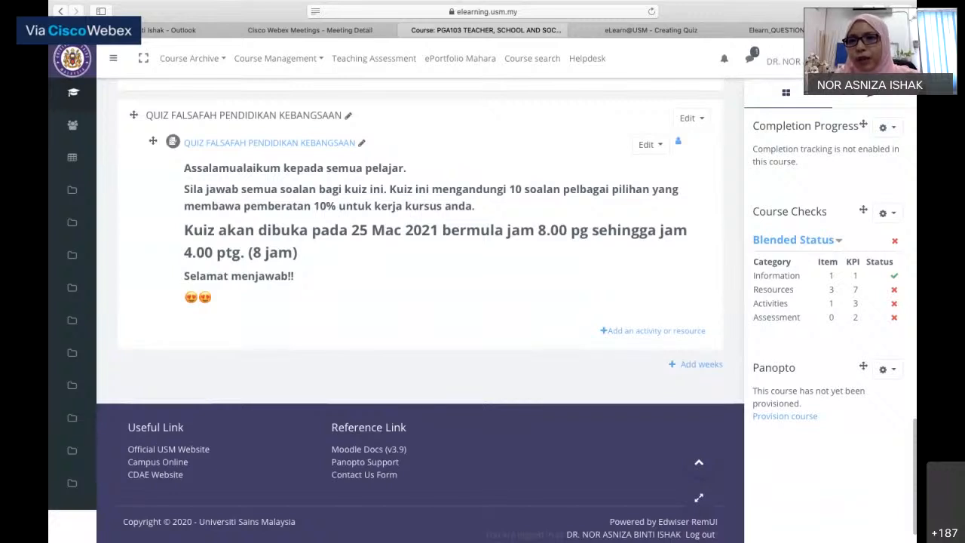
click(848, 59)
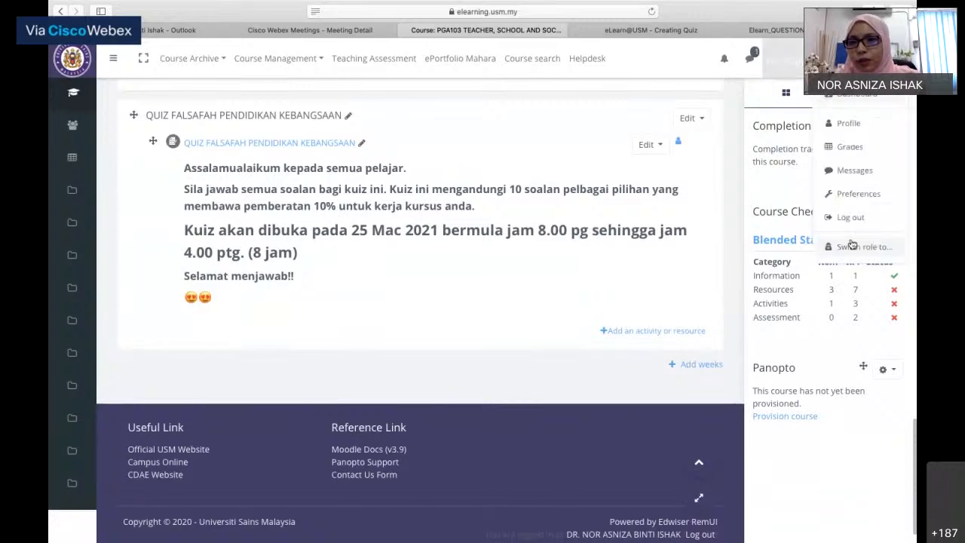
click(851, 246)
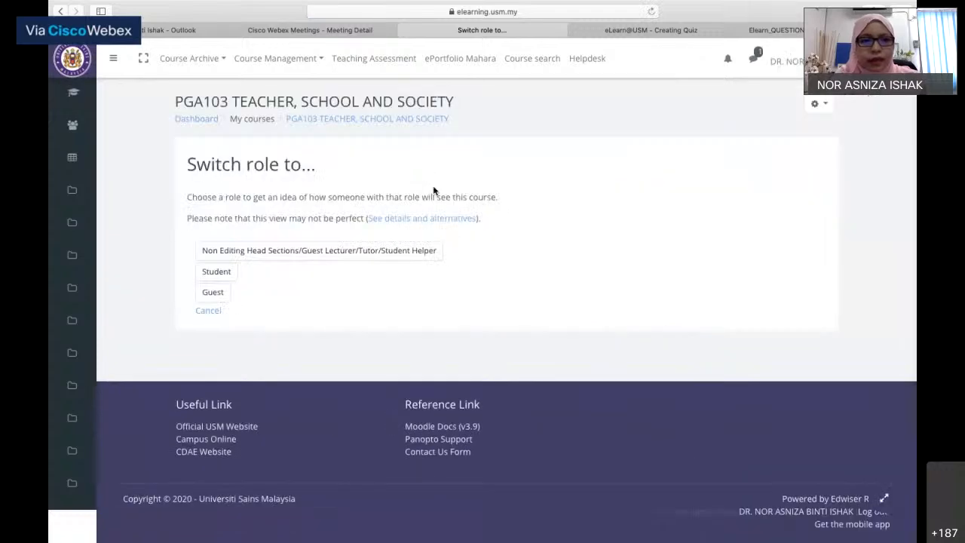
click(204, 274)
click(315, 12)
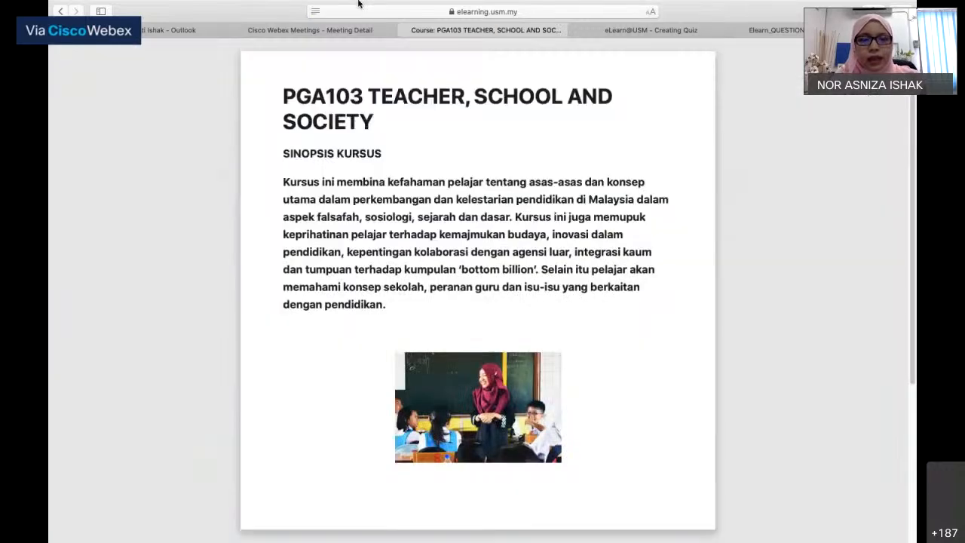
click(316, 12)
- Open QUIZ FALSAFAH PENDIDIKAN KEBANGSAAN as a student and examine its availability, attempt limits and previous attempts
scroll(392, 217, down, 15)
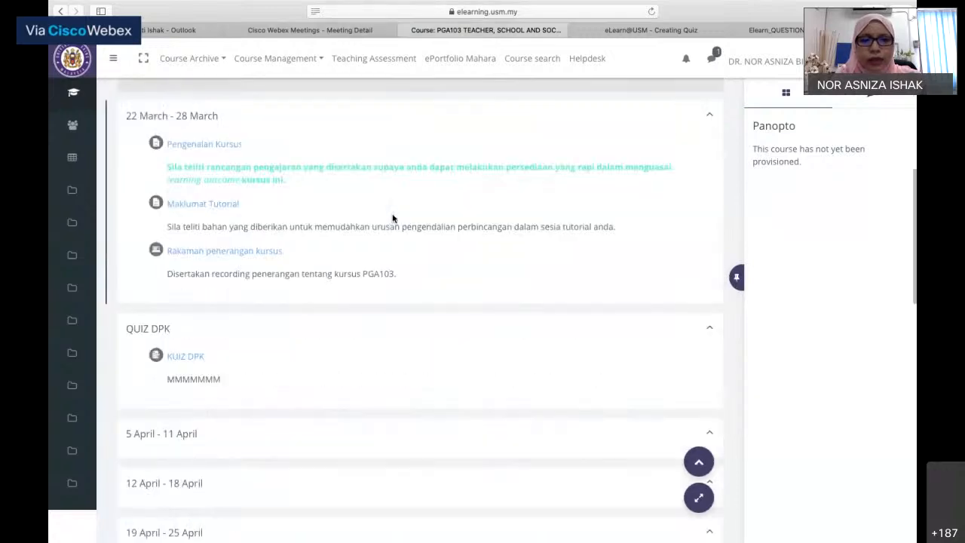
scroll(392, 218, down, 5)
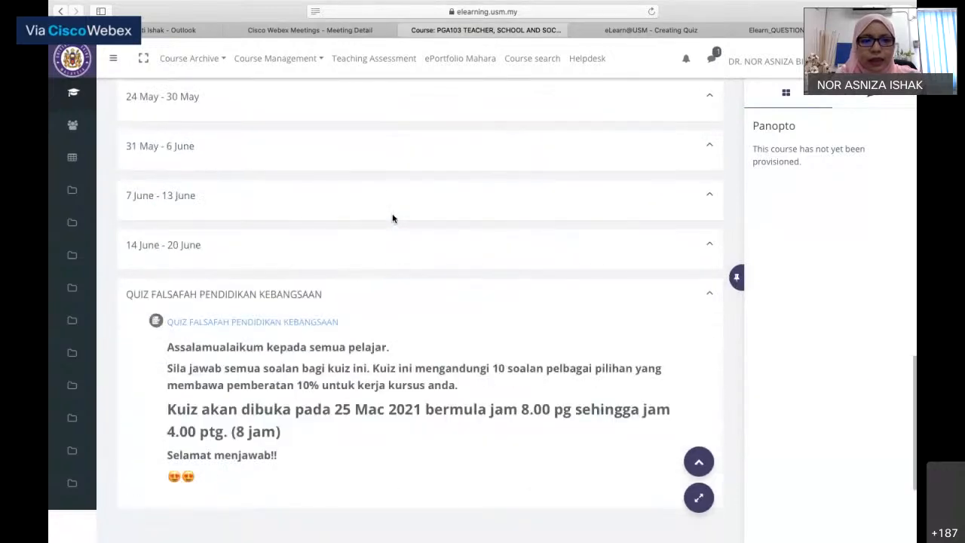
scroll(391, 218, down, 2)
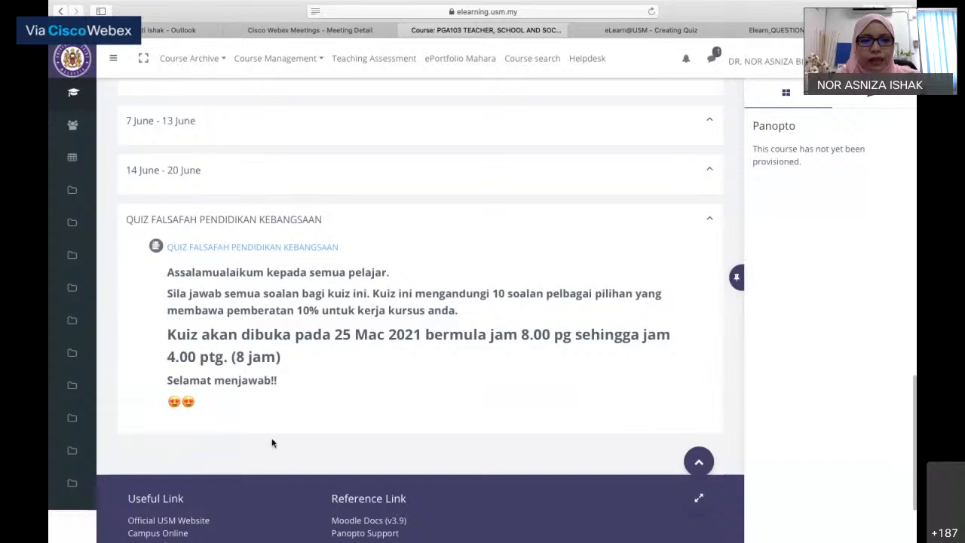
click(304, 249)
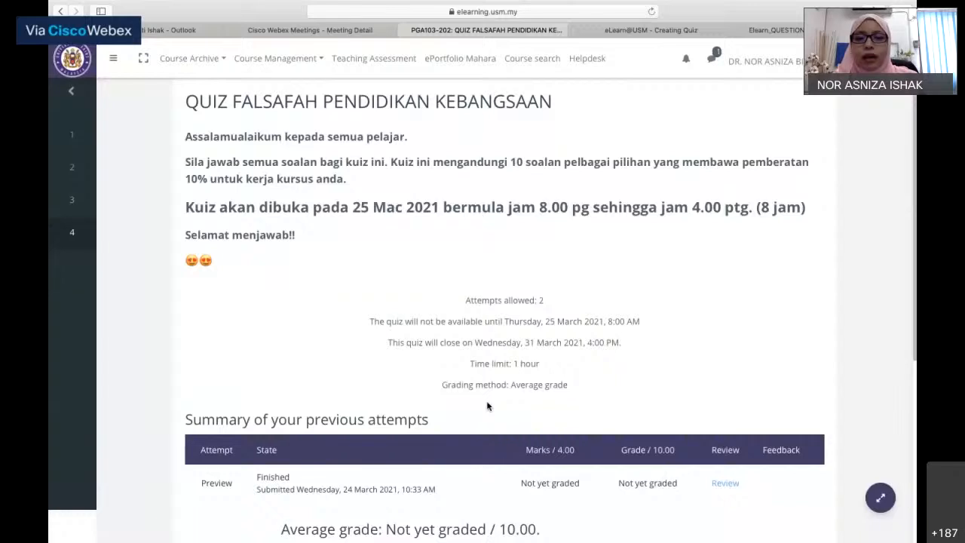
scroll(487, 406, down, 3)
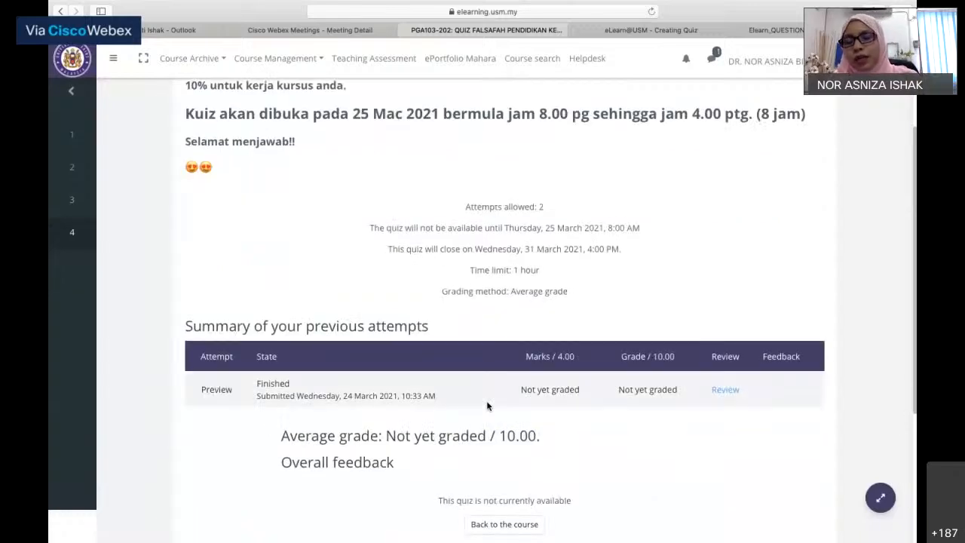
scroll(487, 406, up, 3)
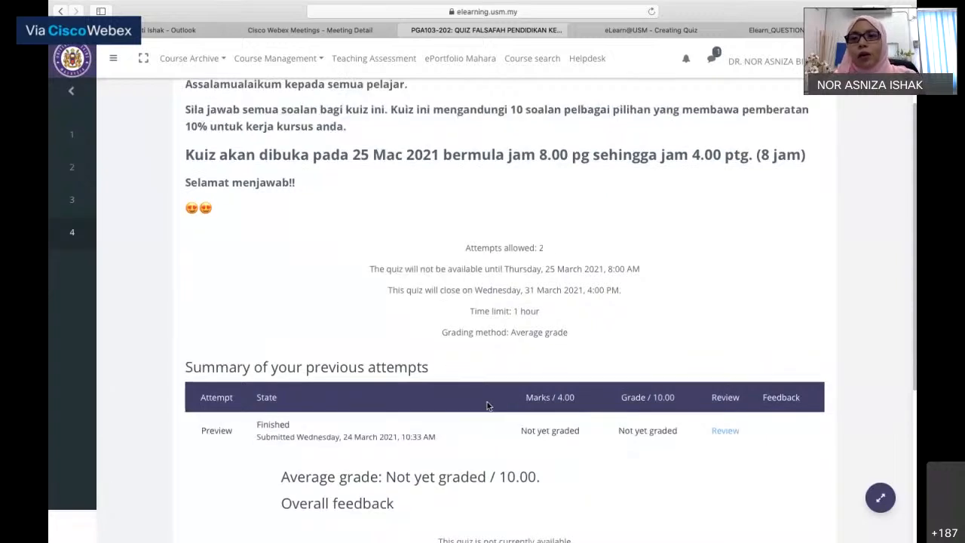
scroll(487, 404, up, 1)
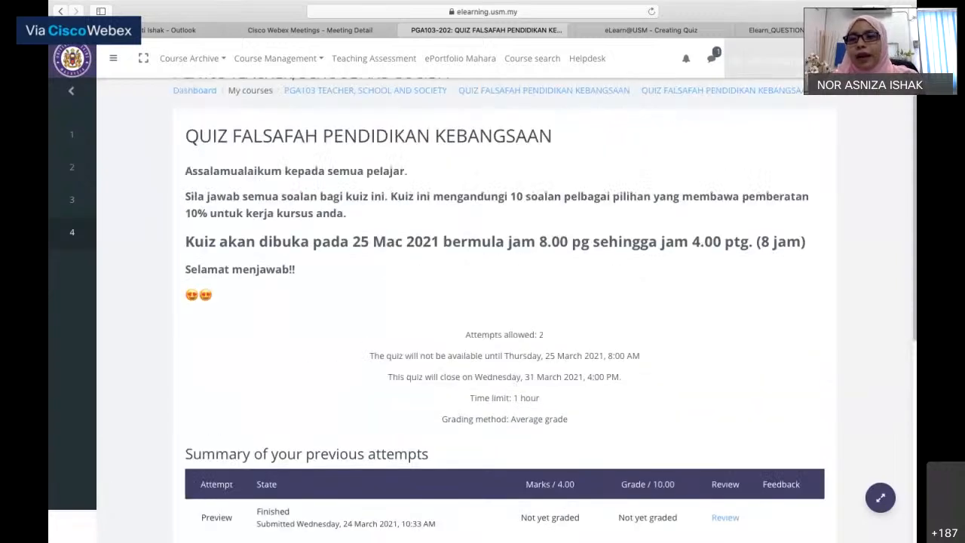
- Leave the student view of the quiz by returning to the normal role
click(765, 61)
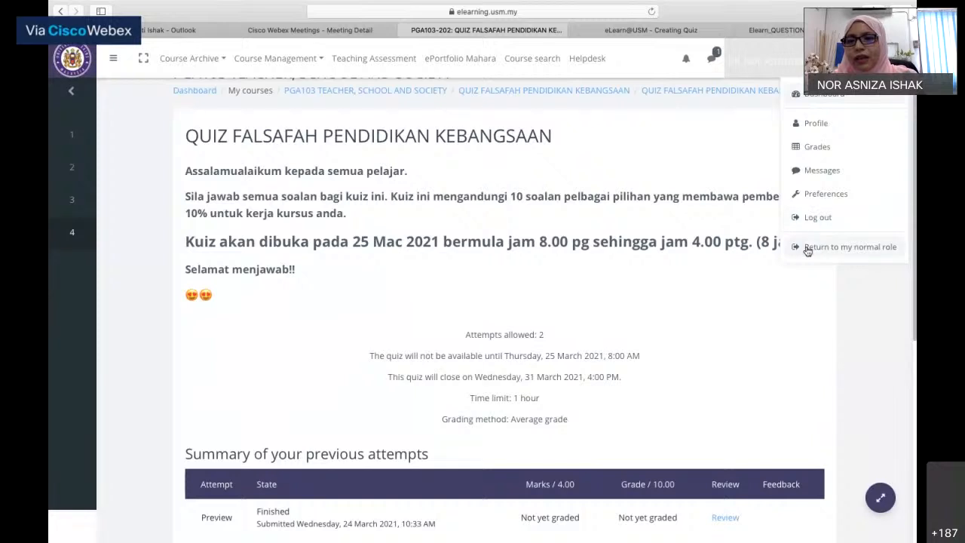
click(837, 246)
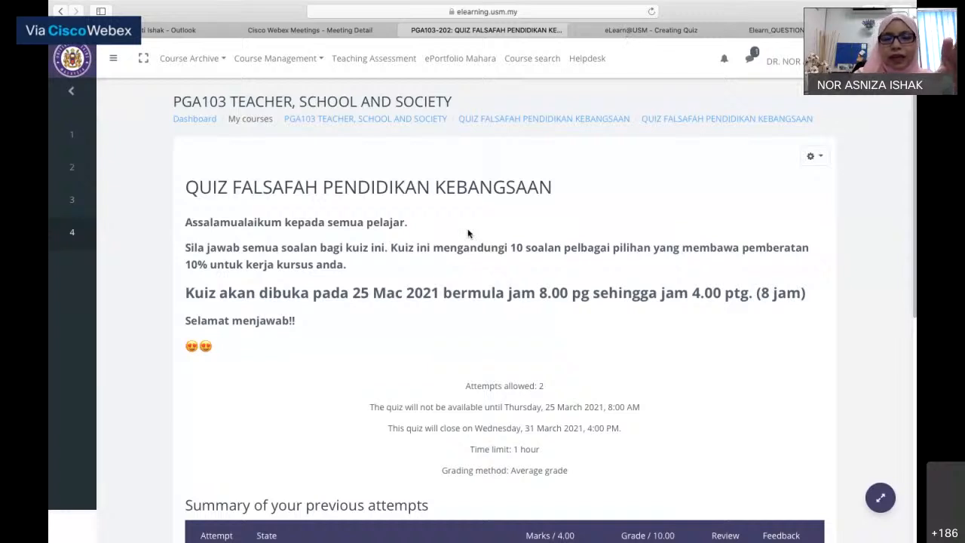
- View the quiz page's print settings and its Save as PDF options, and close them without saving
right_click(418, 317)
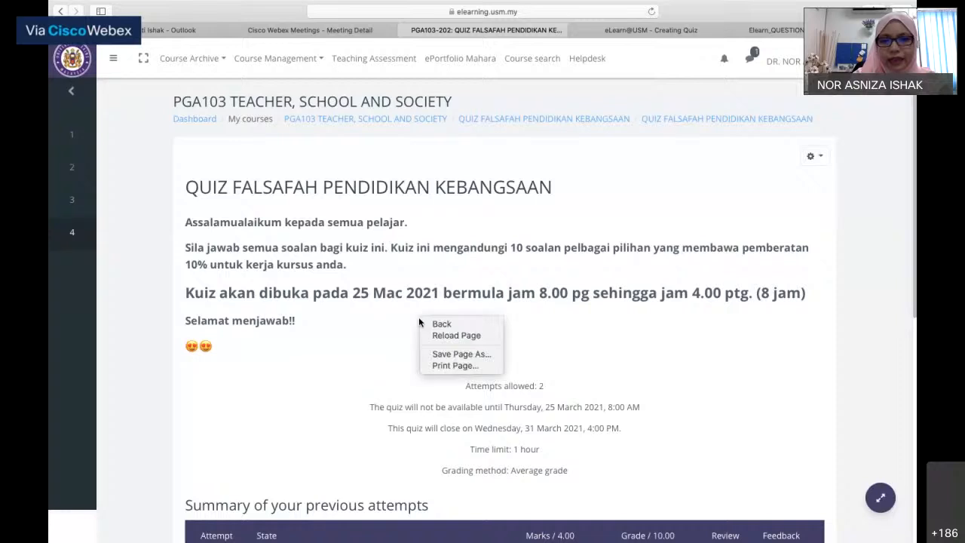
click(467, 367)
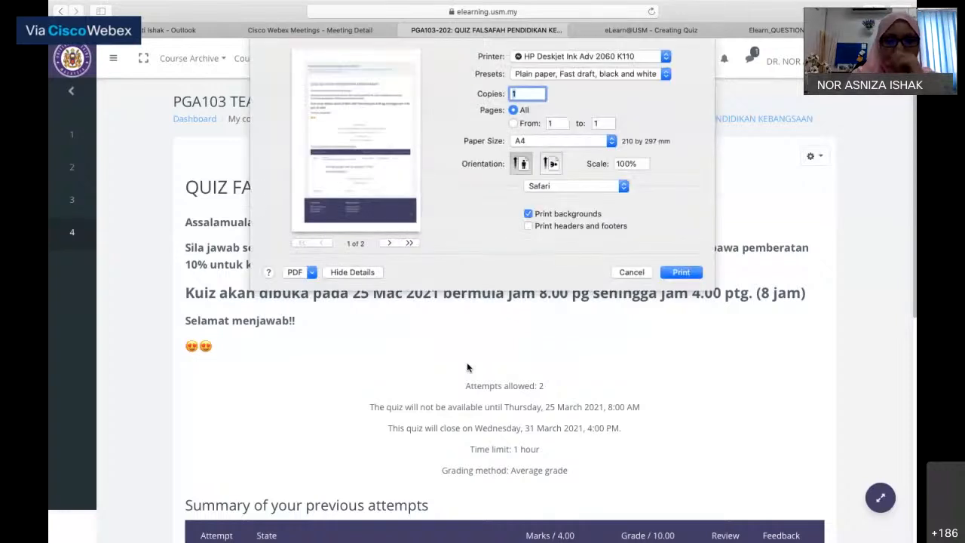
click(311, 272)
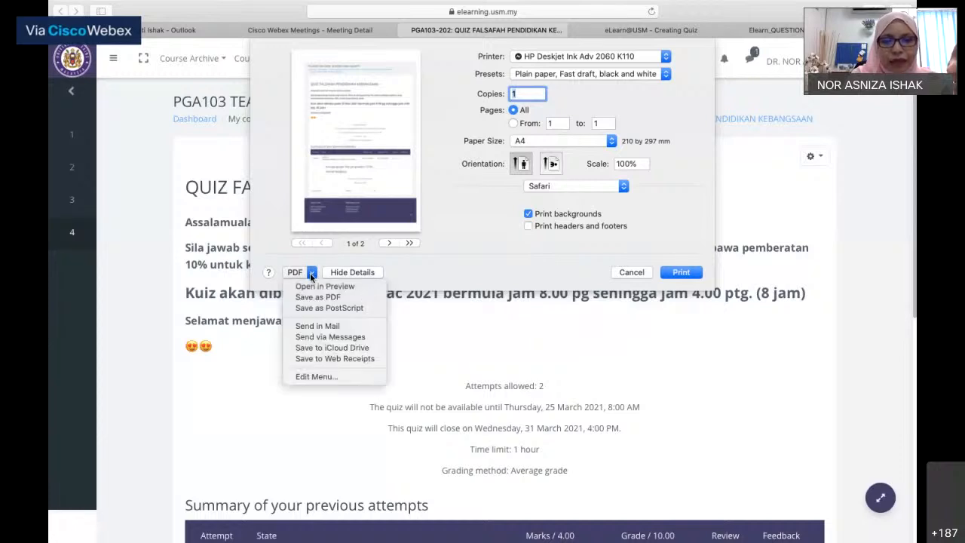
click(315, 297)
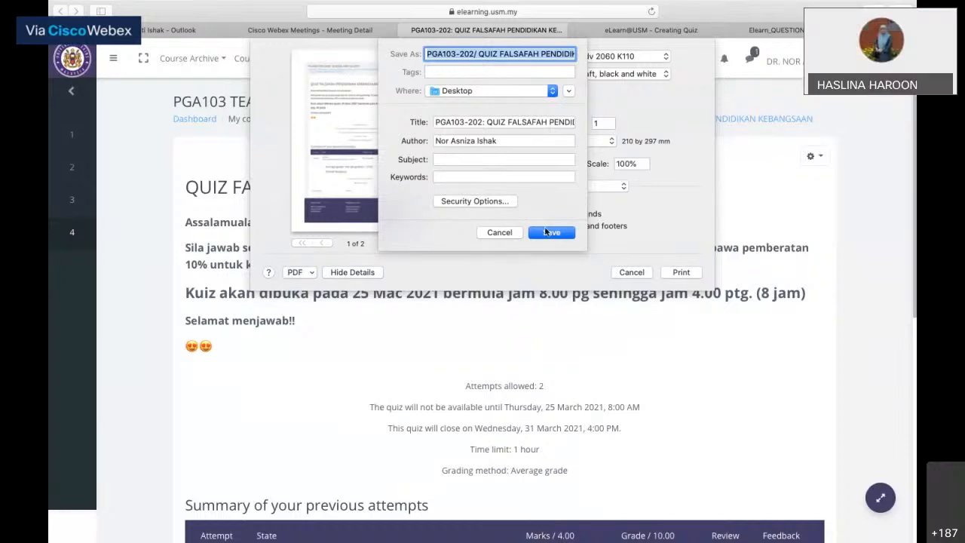
click(501, 232)
click(635, 272)
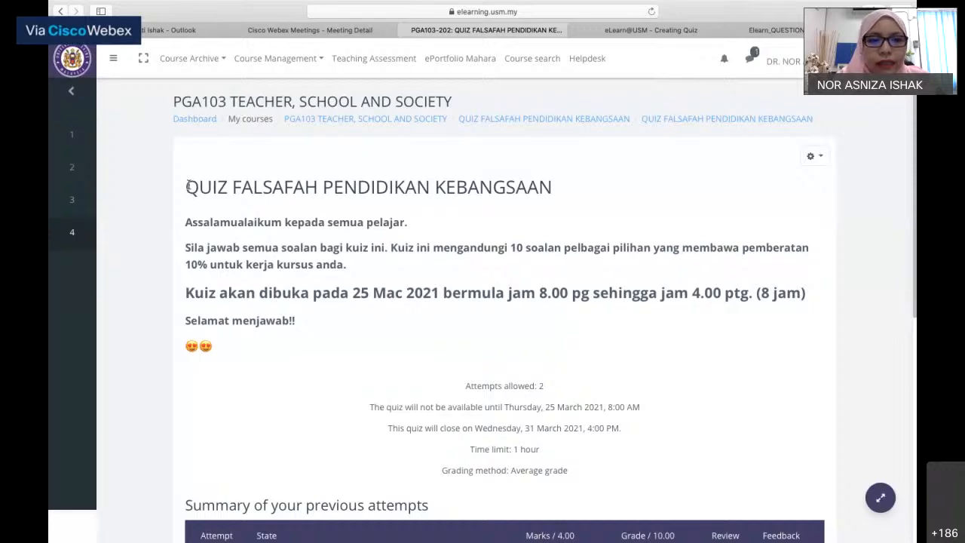
- Copy the quiz title and introduction from the quiz page and paste them into a new blank Word document
drag(187, 186, 336, 352)
key(super+c)
key(ctrl+Left)
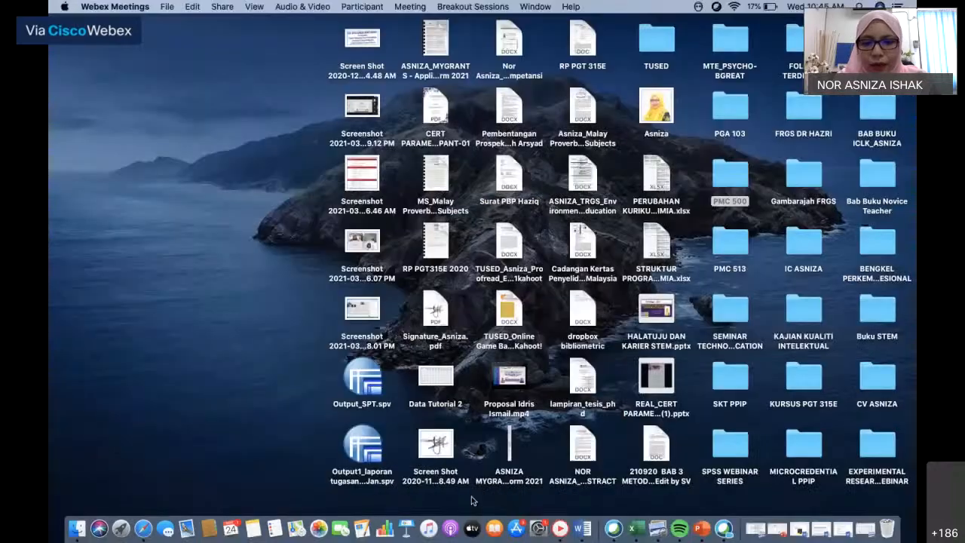
click(580, 530)
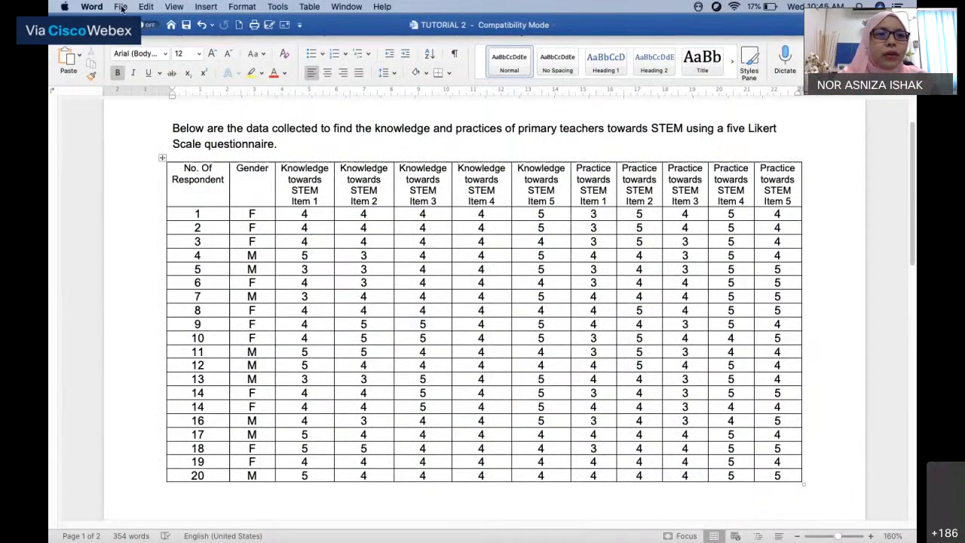
click(144, 8)
click(327, 203)
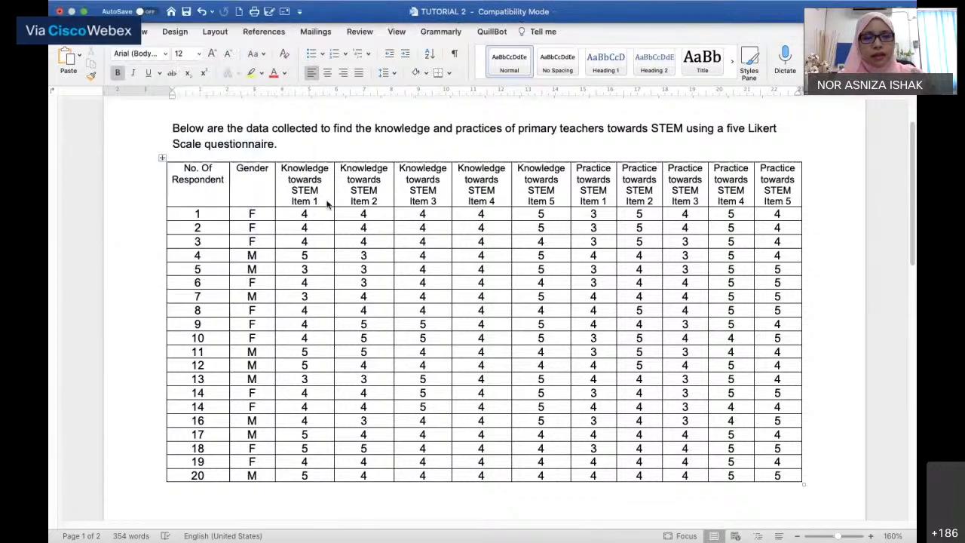
key(super+n)
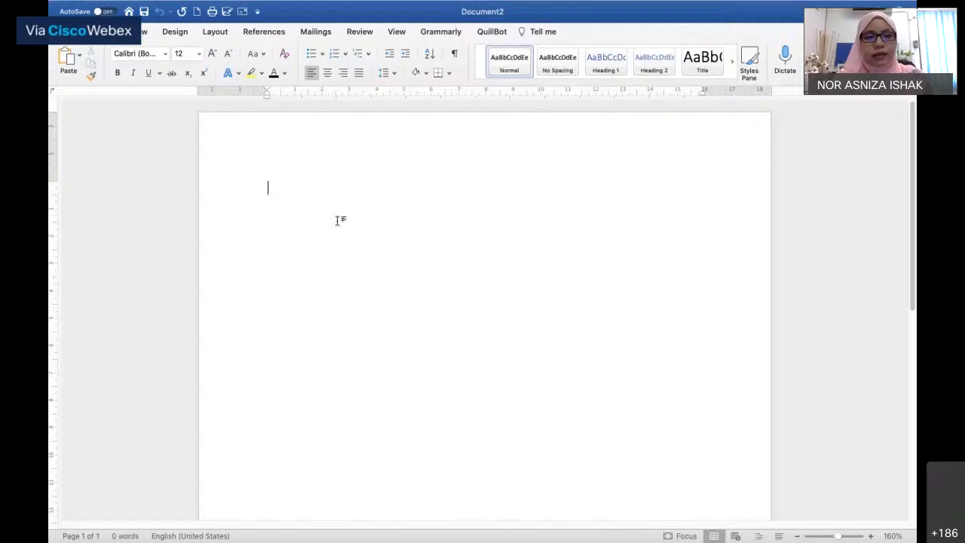
key(super+v)
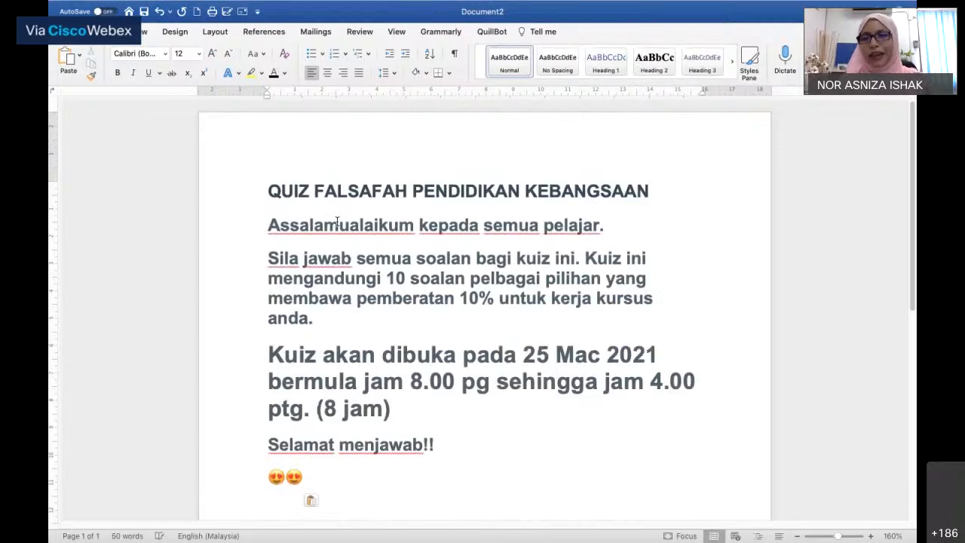
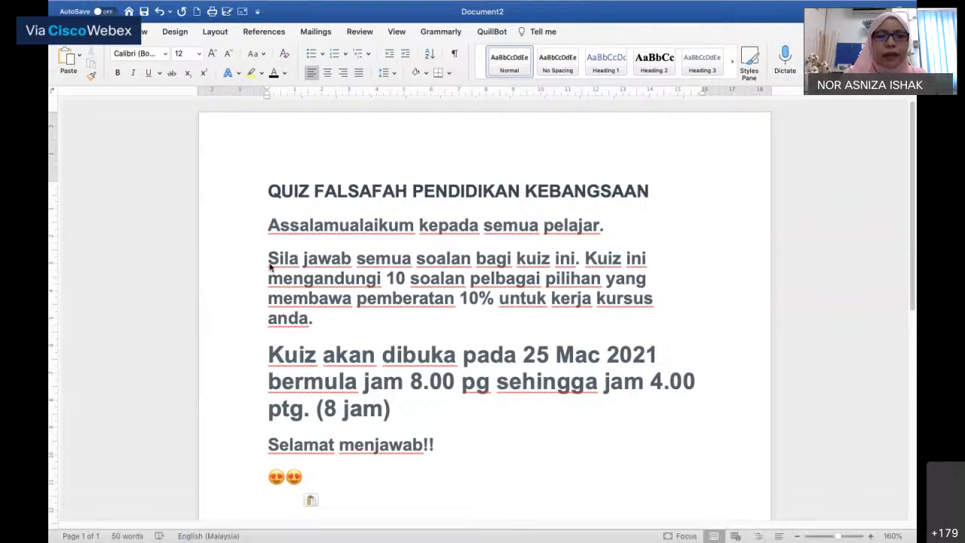
- Switch back to Safari and reopen QUIZ FALSAFAH PENDIDIKAN KEBANGSAAN from its section on the PGA103 course page
key(ctrl+Left)
key(ctrl+Left)
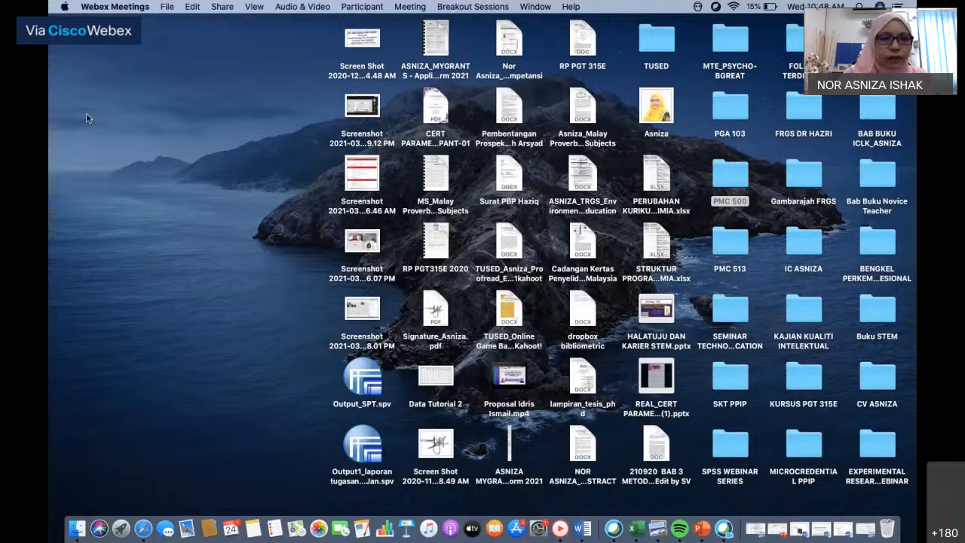
click(143, 530)
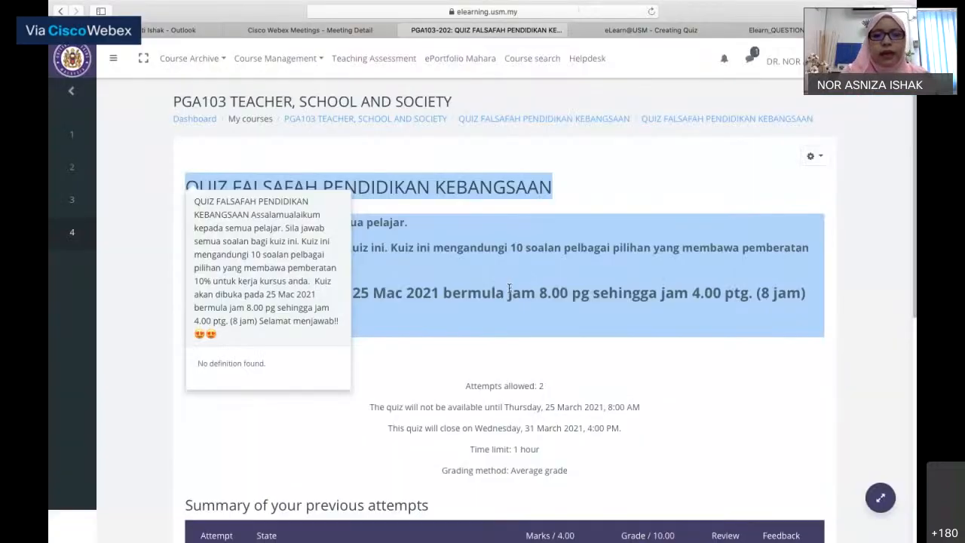
click(478, 352)
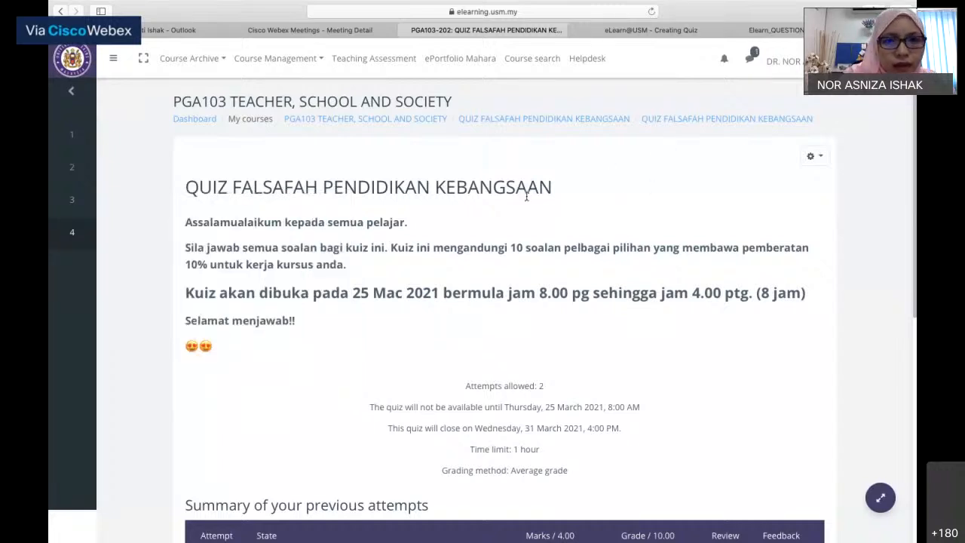
click(532, 121)
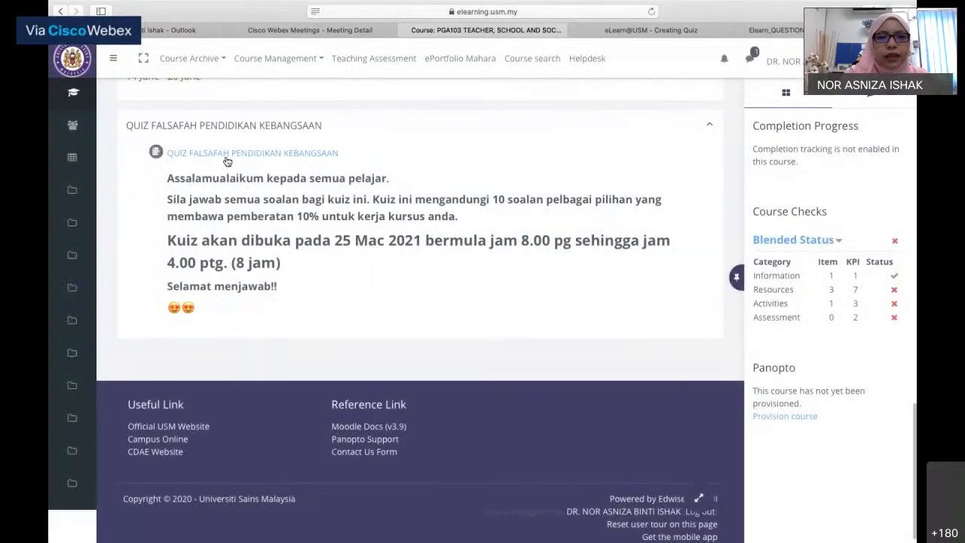
click(226, 154)
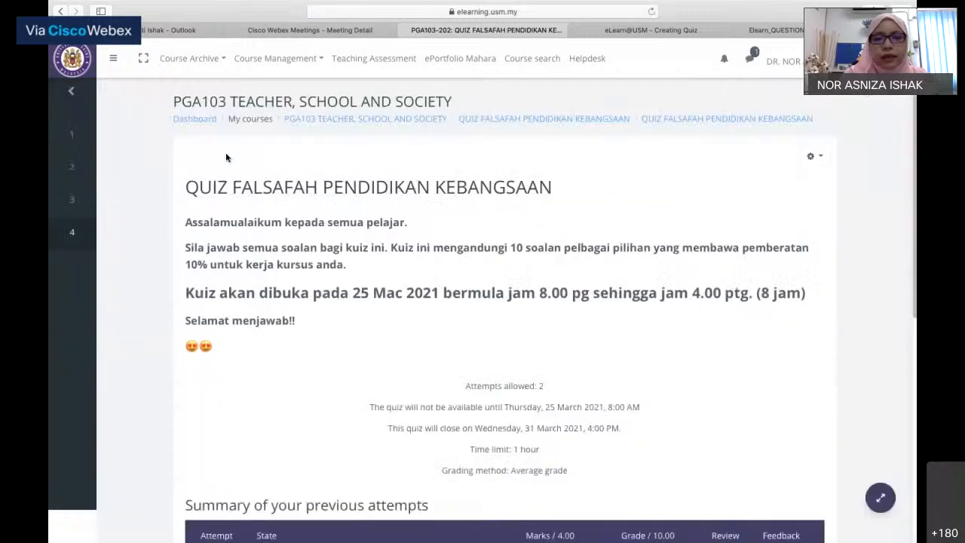
- Open the quiz for editing and add a new Short answer question after SOALAN FPK 4
scroll(531, 241, down, 1)
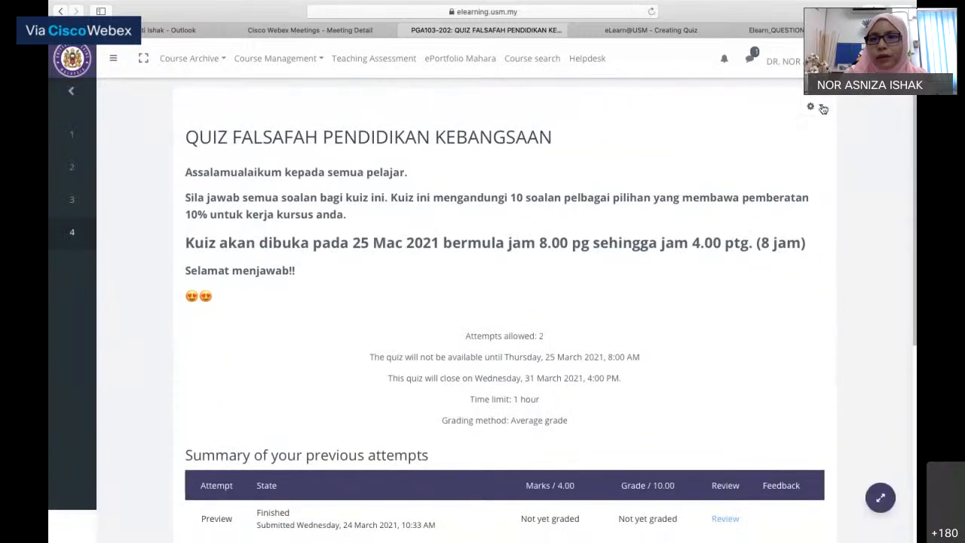
click(822, 109)
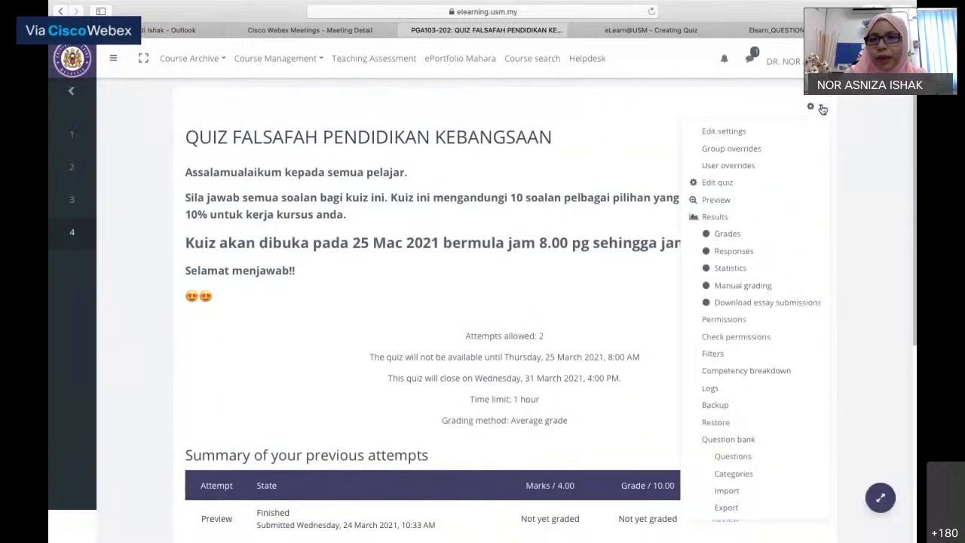
click(723, 187)
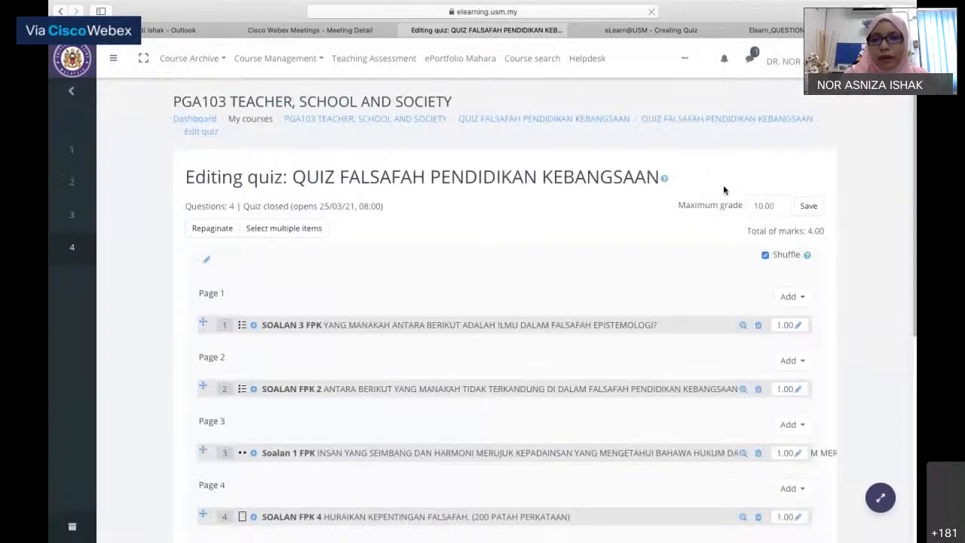
scroll(723, 190, down, 2)
scroll(723, 190, down, 3)
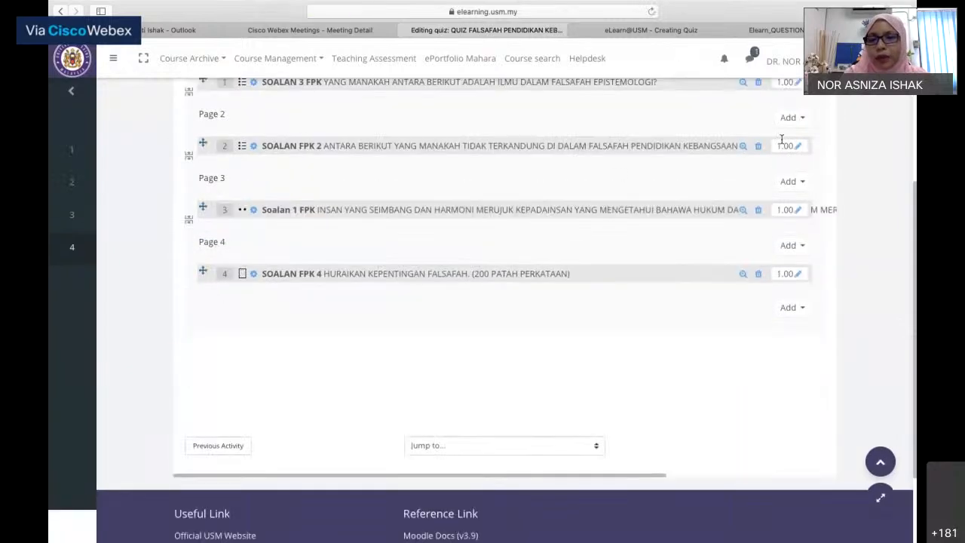
click(803, 308)
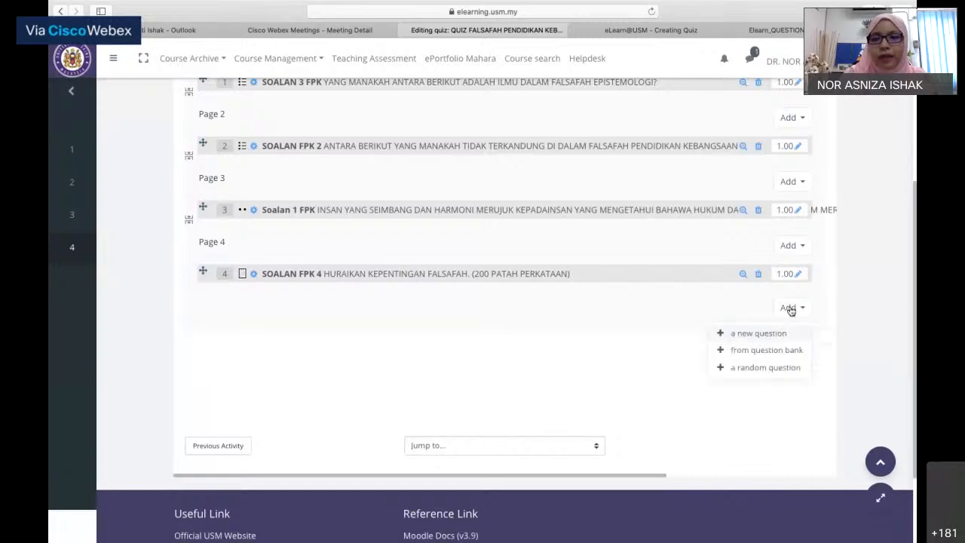
click(744, 335)
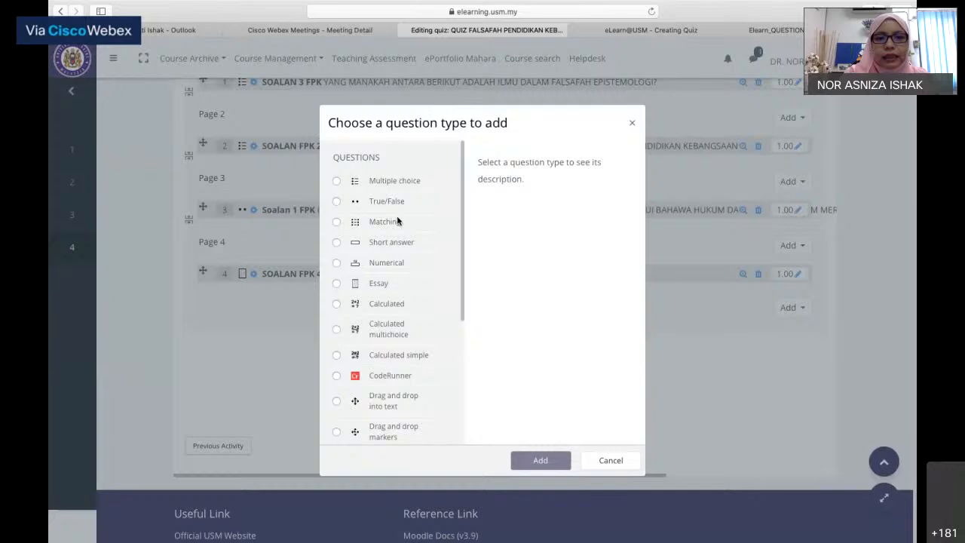
click(388, 244)
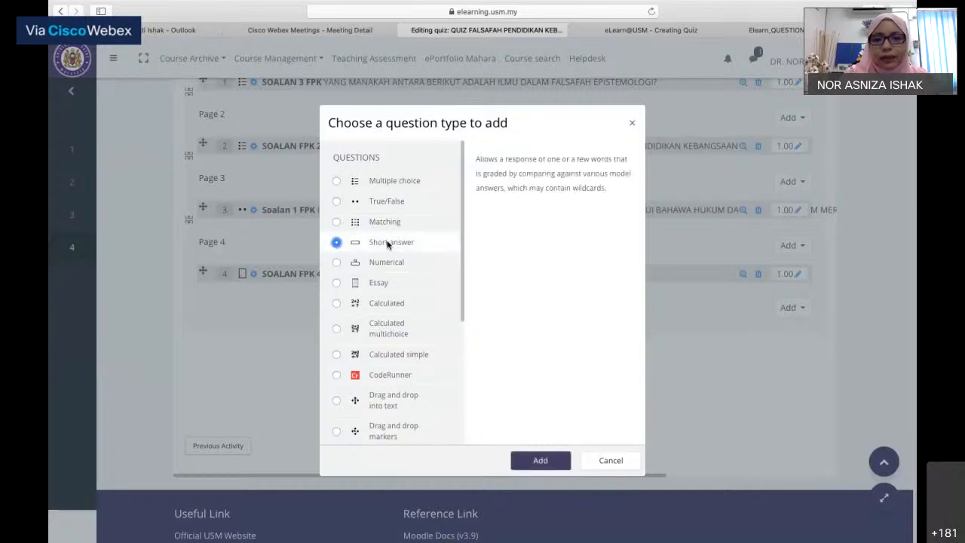
click(540, 461)
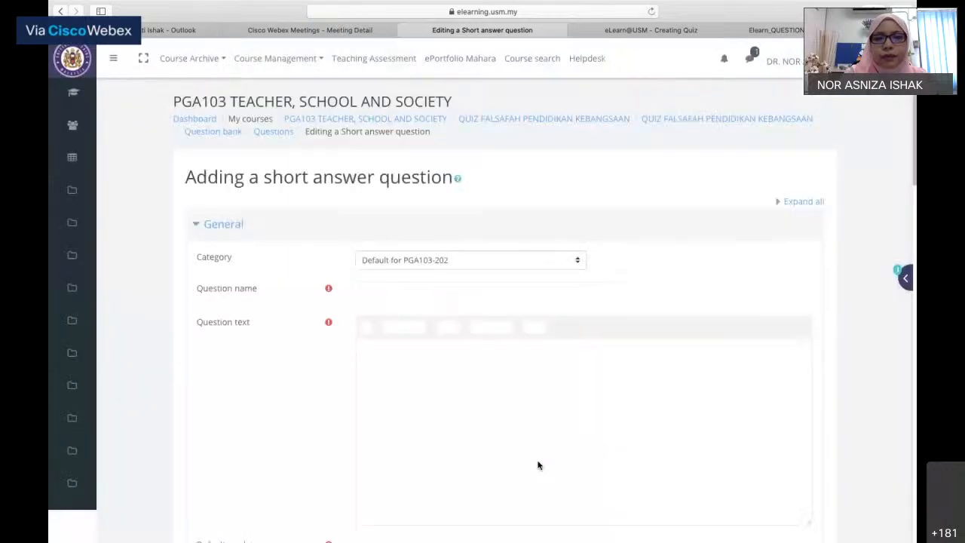
- Name the short answer question DESCRIPTIVE STATISTICS
click(403, 292)
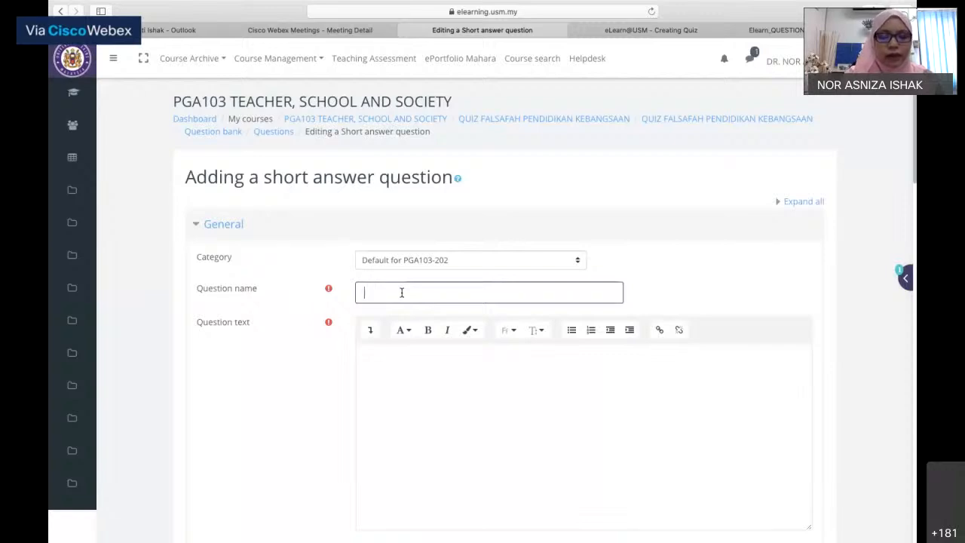
text(DE)
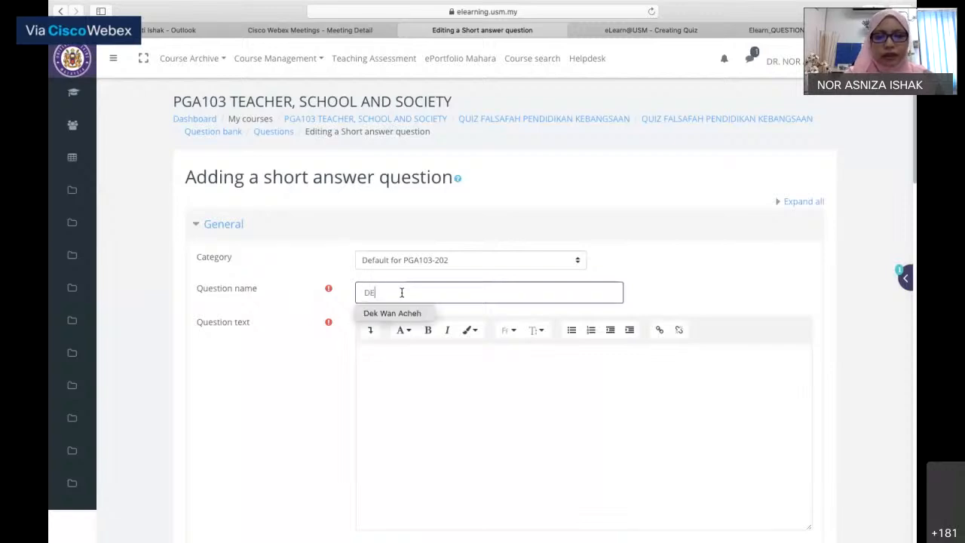
text(S)
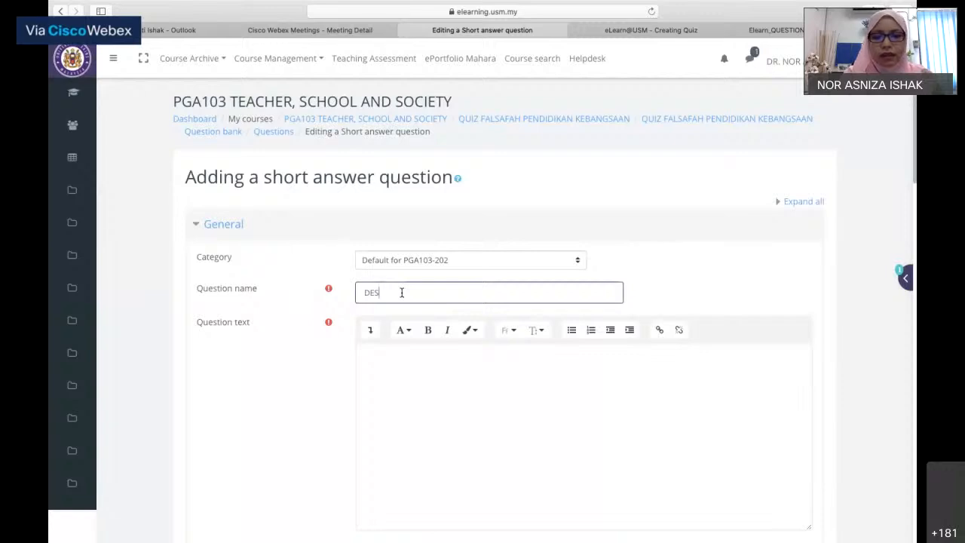
text(CRI)
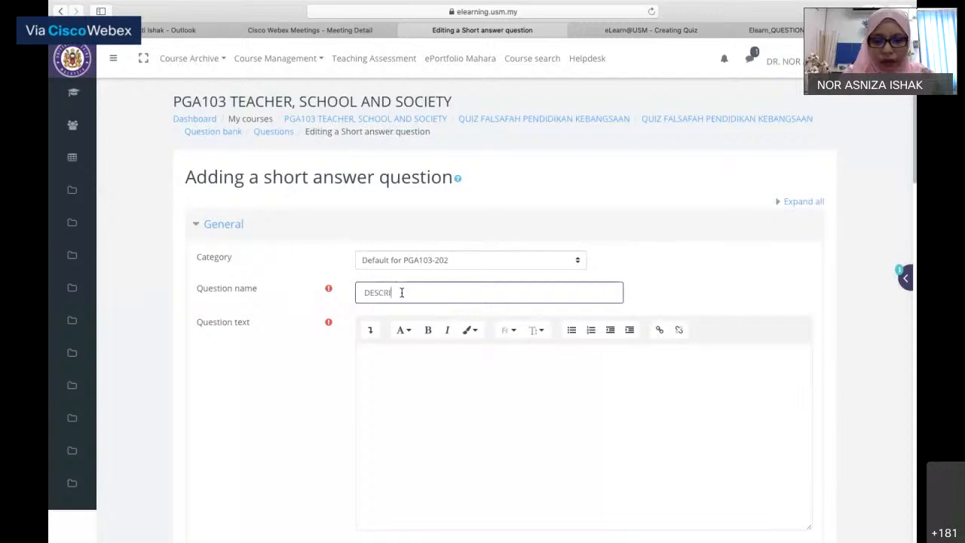
text(PTIVE STAT)
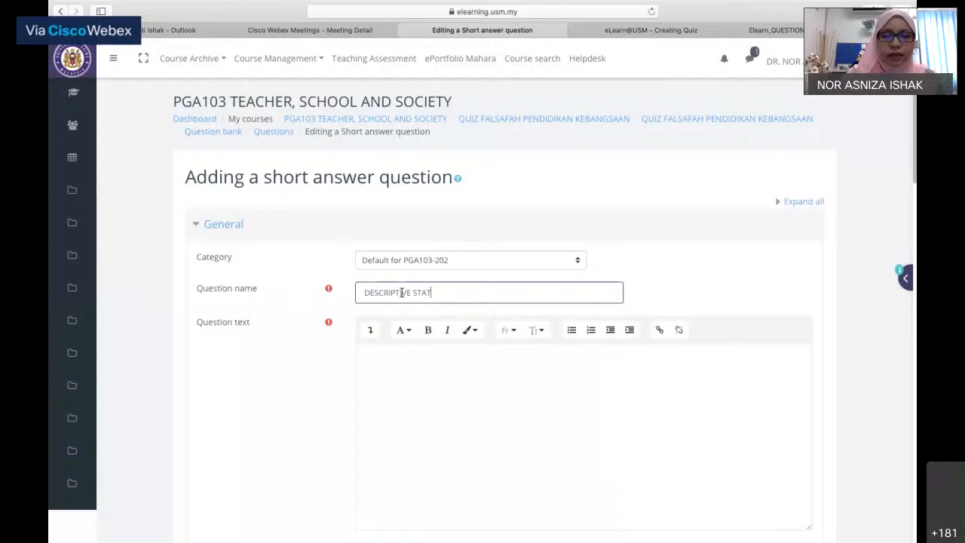
text(ISTICS)
- Copy the introductory sentence above the data table in the Word document TUTORIAL 2 into the question text in Safari
click(392, 407)
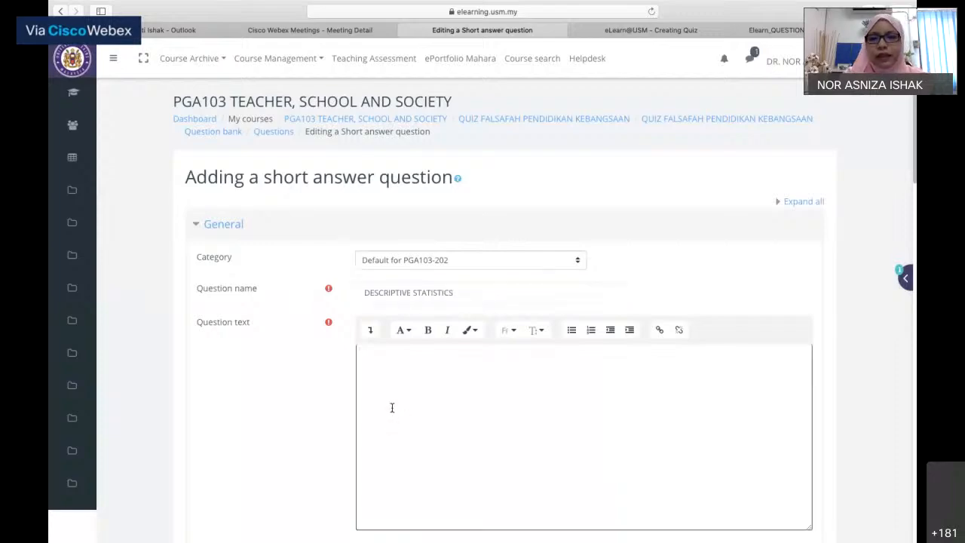
key(super+Tab)
drag(172, 123, 287, 143)
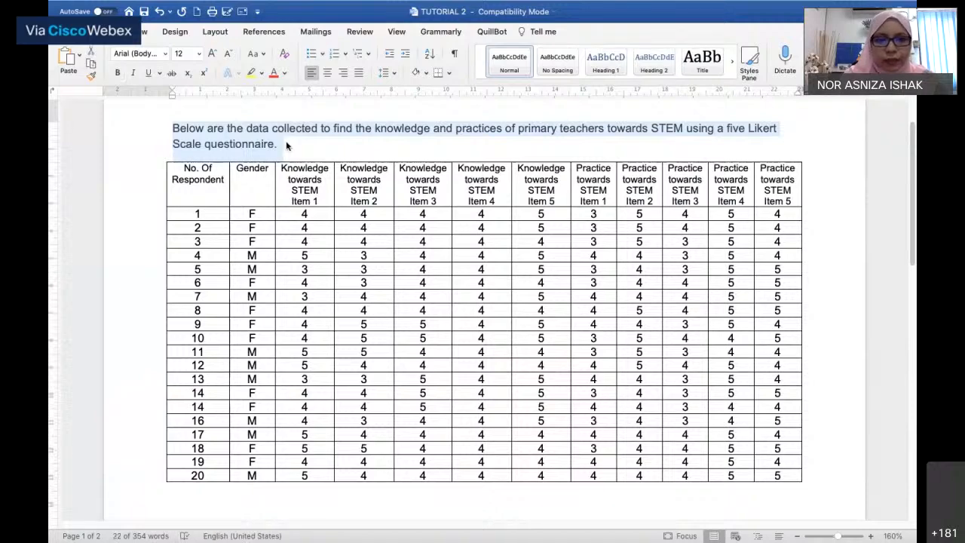
key(super+Tab)
click(435, 386)
text(Below are the data collected to find the knowledge and practices of primary teachers towards STEM using a five Likert Scale questionnaire)
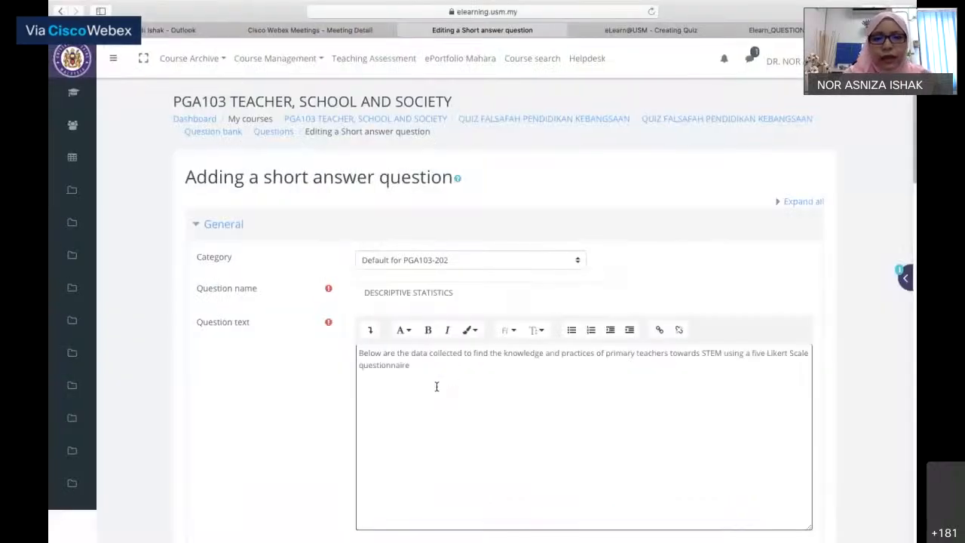
- Insert an image in the question text and upload the Data Tutorial 2 file from the Desktop for it
key(super+Tab)
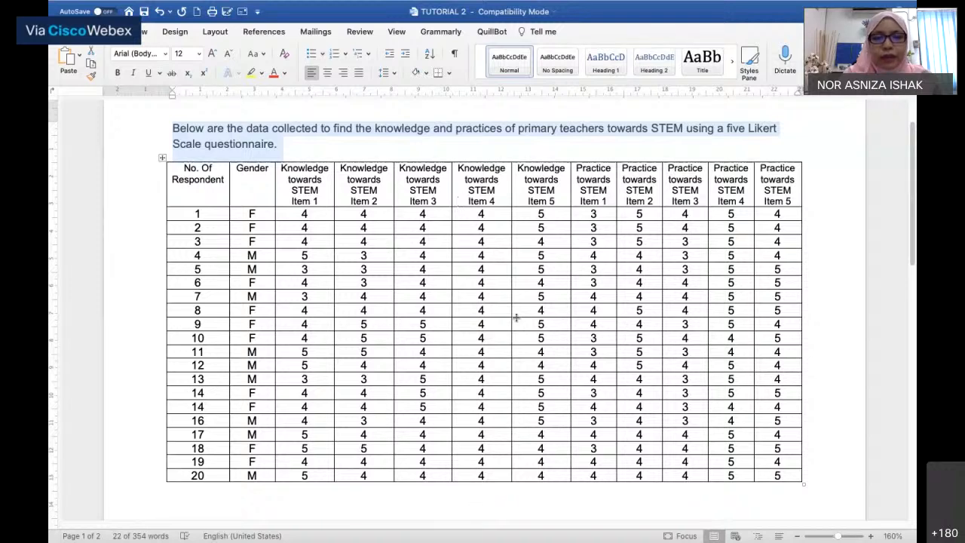
key(super+Tab)
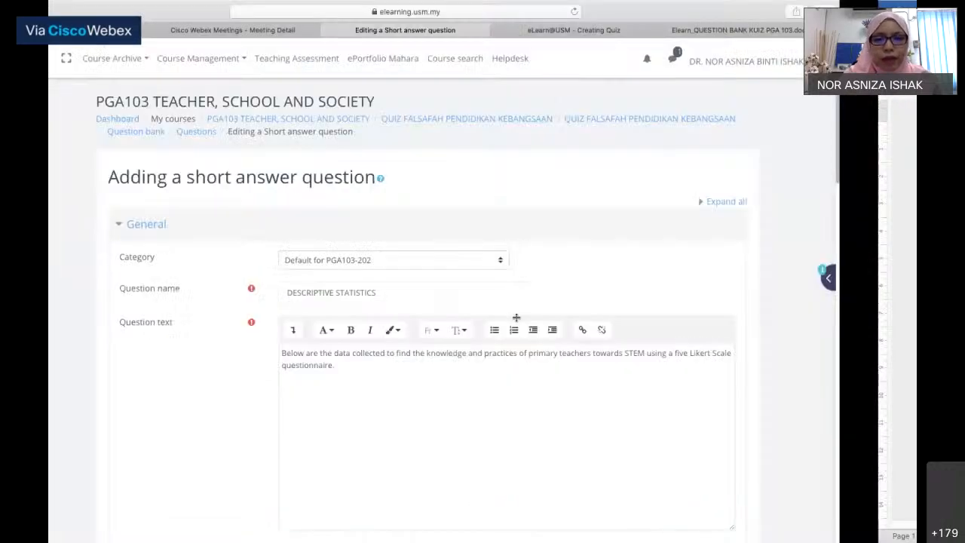
scroll(436, 368, down, 2)
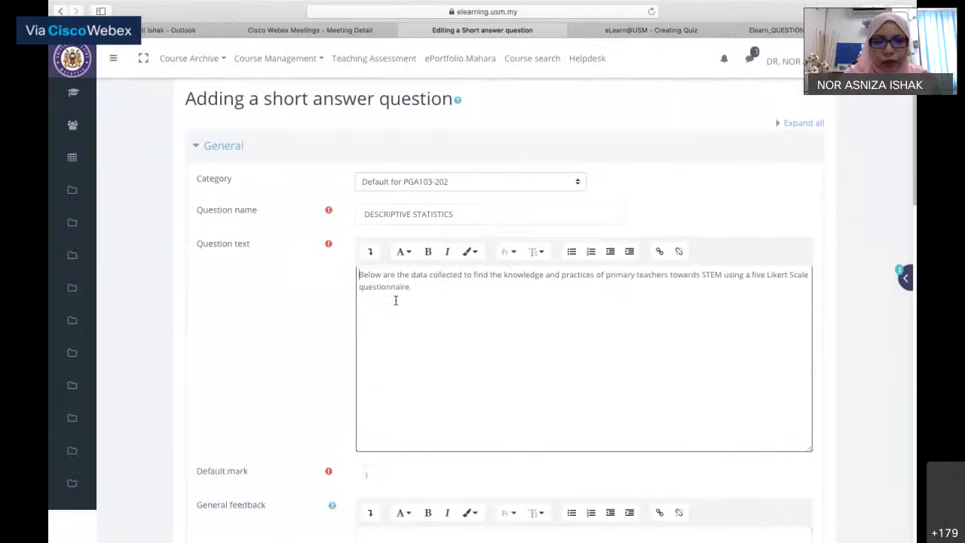
click(372, 255)
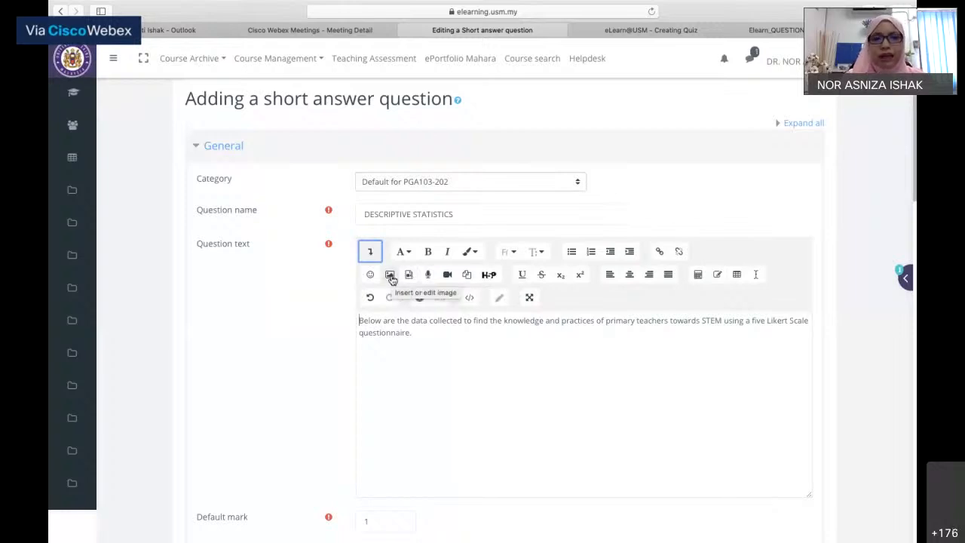
click(390, 274)
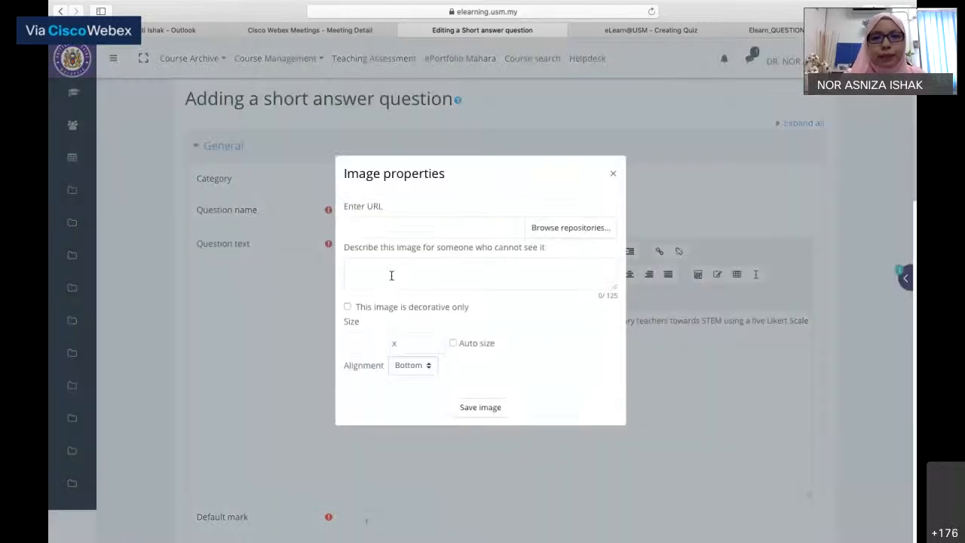
click(593, 228)
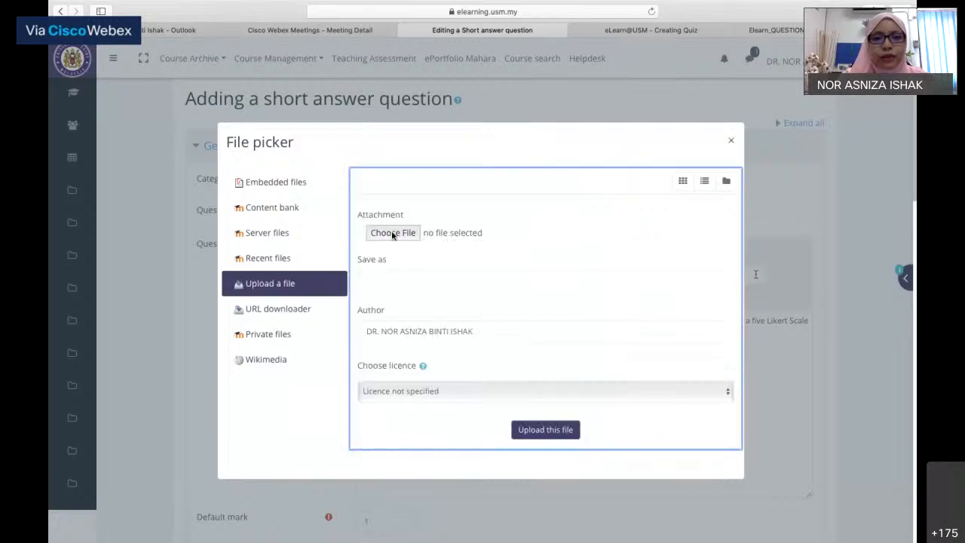
click(392, 233)
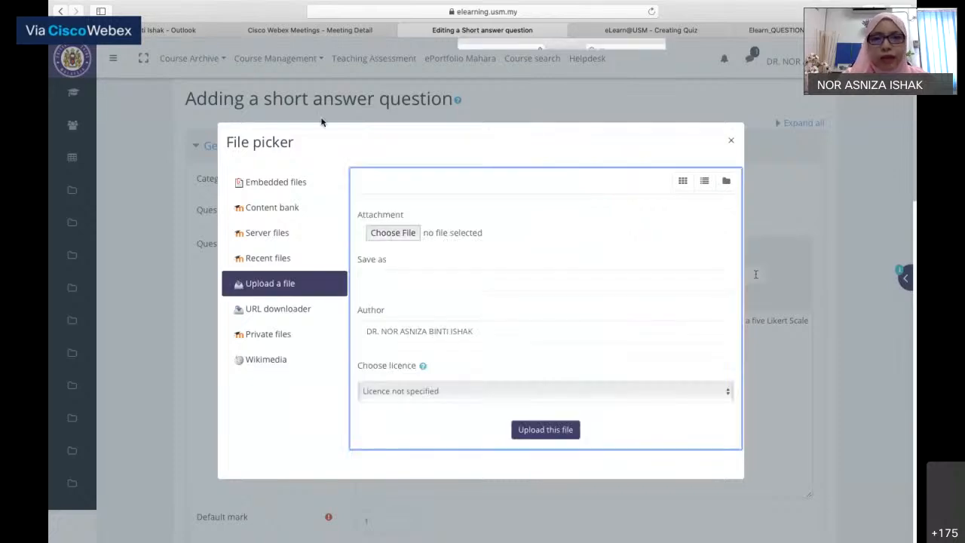
scroll(462, 186, down, 10)
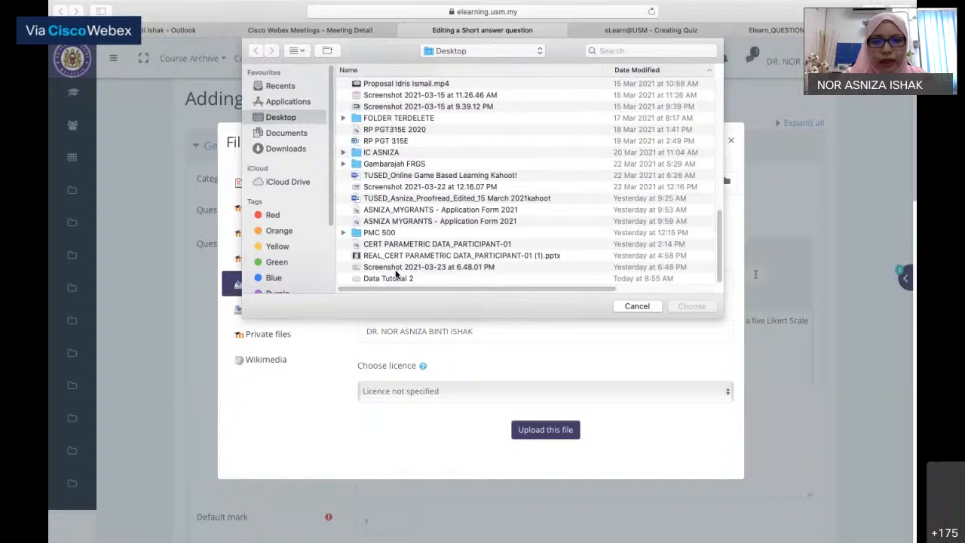
click(395, 277)
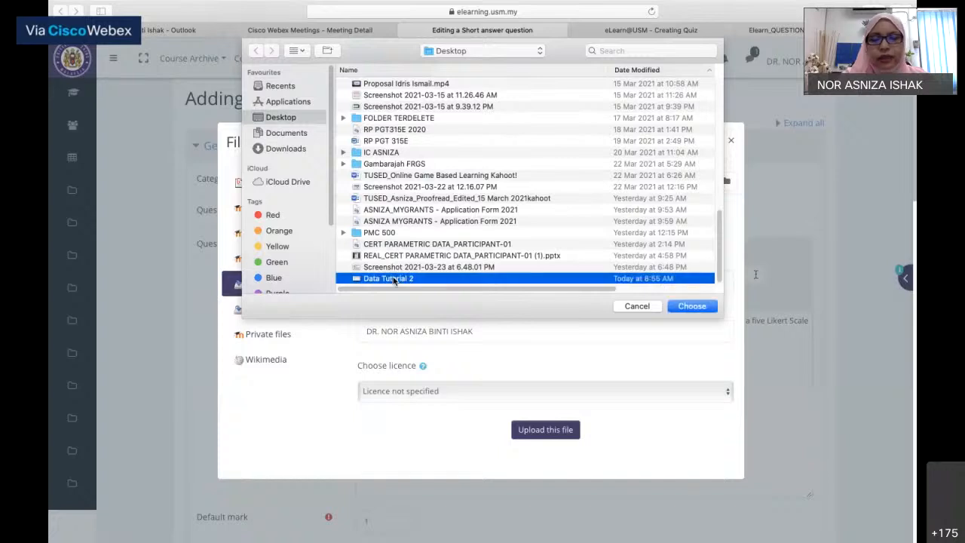
click(690, 307)
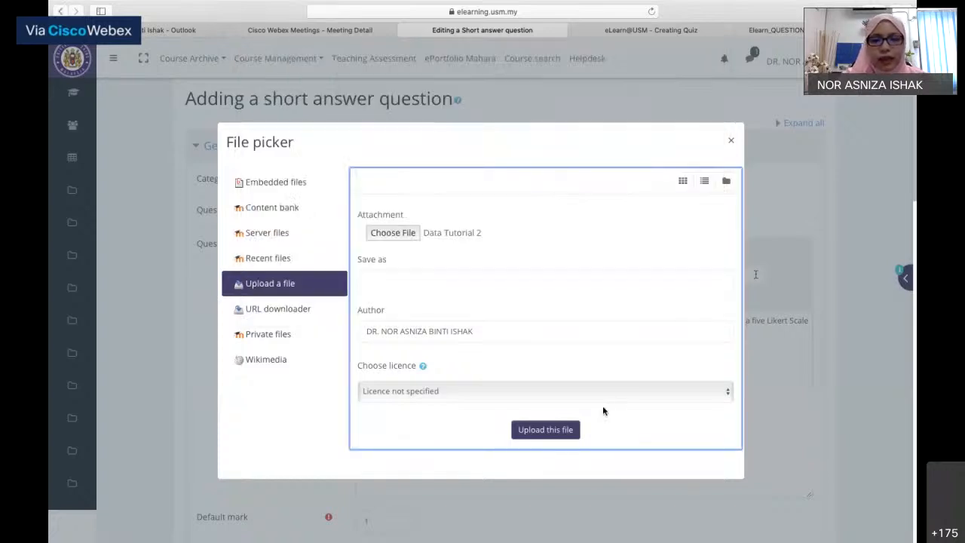
click(558, 431)
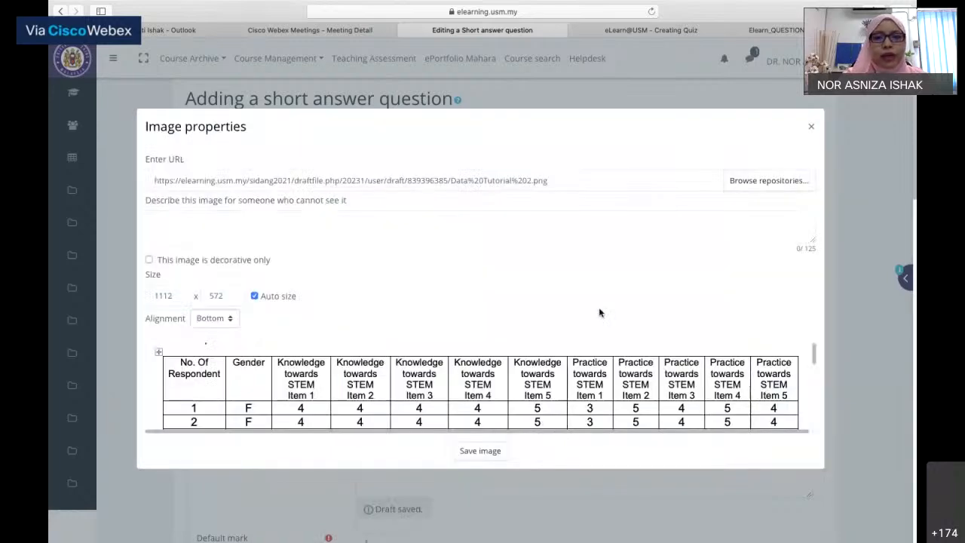
- Mark the uploaded table image as decorative only and set its width to 700 with automatic sizing
scroll(599, 312, down, 2)
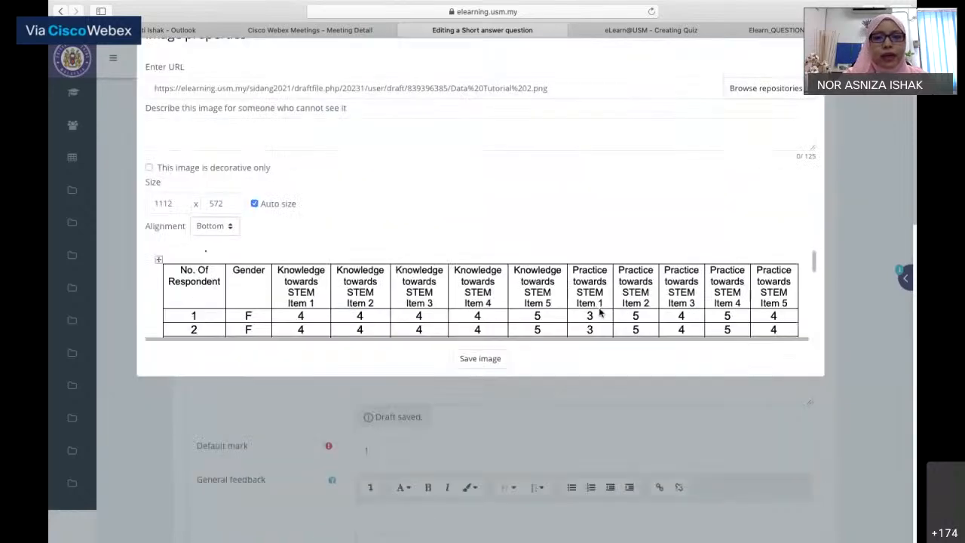
click(183, 203)
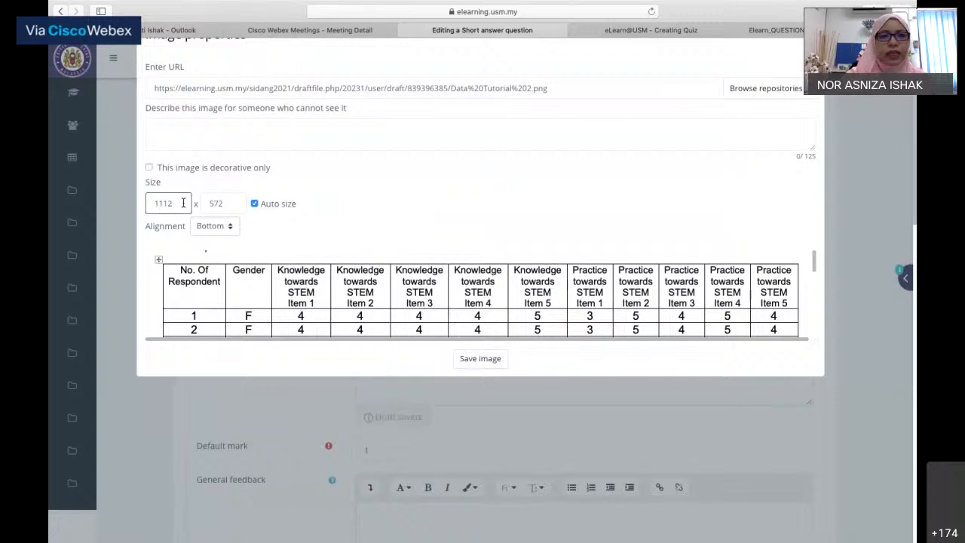
click(148, 168)
scroll(151, 181, up, 2)
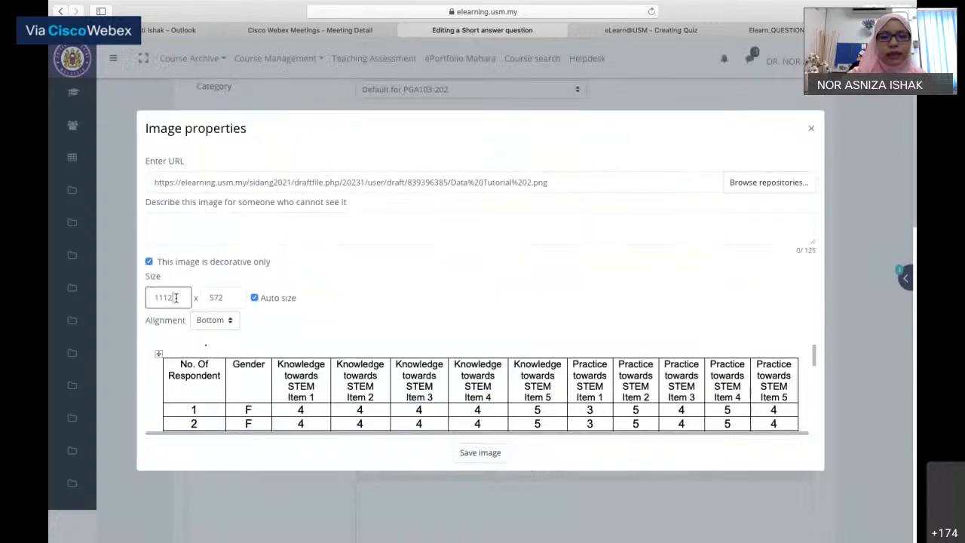
key(BackSpace)
key(BackSpace)
key(BackSpace)
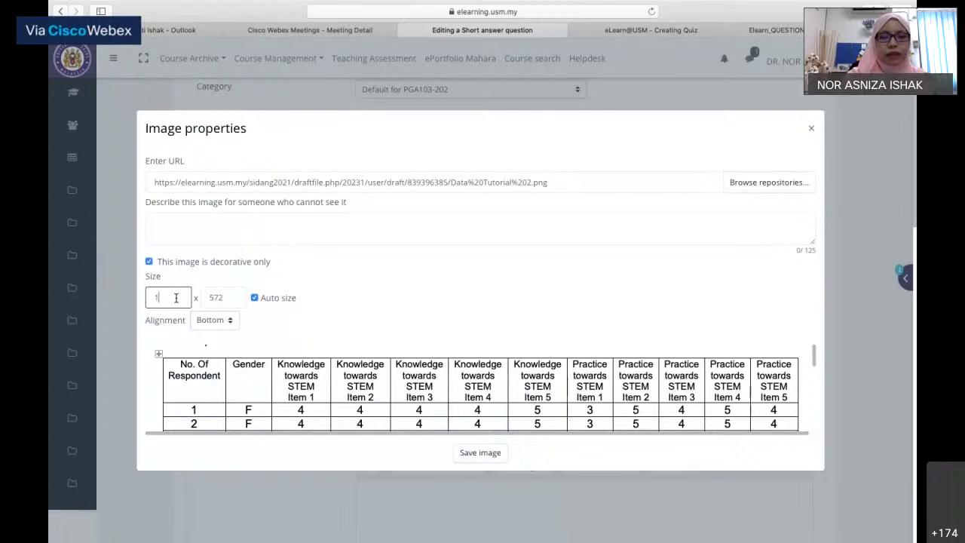
key(BackSpace)
text(7)
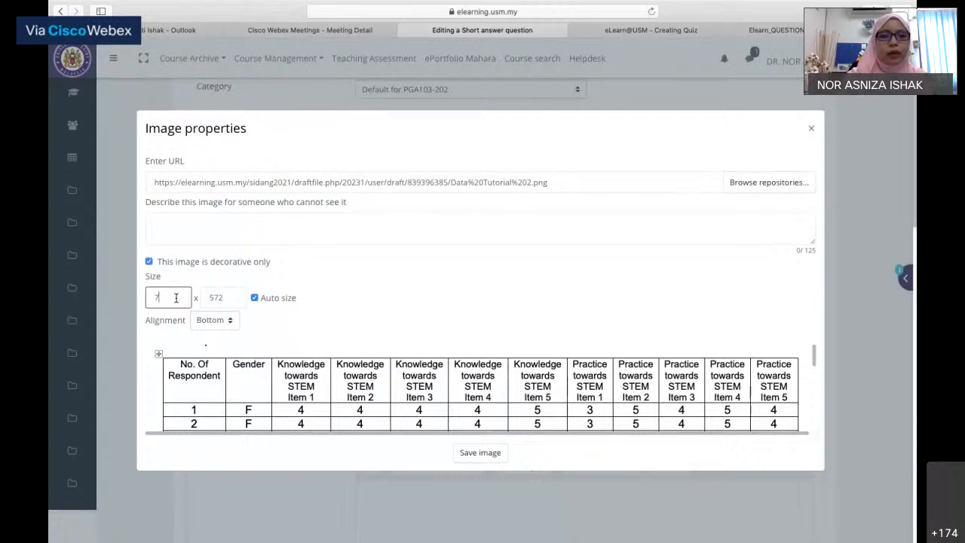
text(00)
click(345, 306)
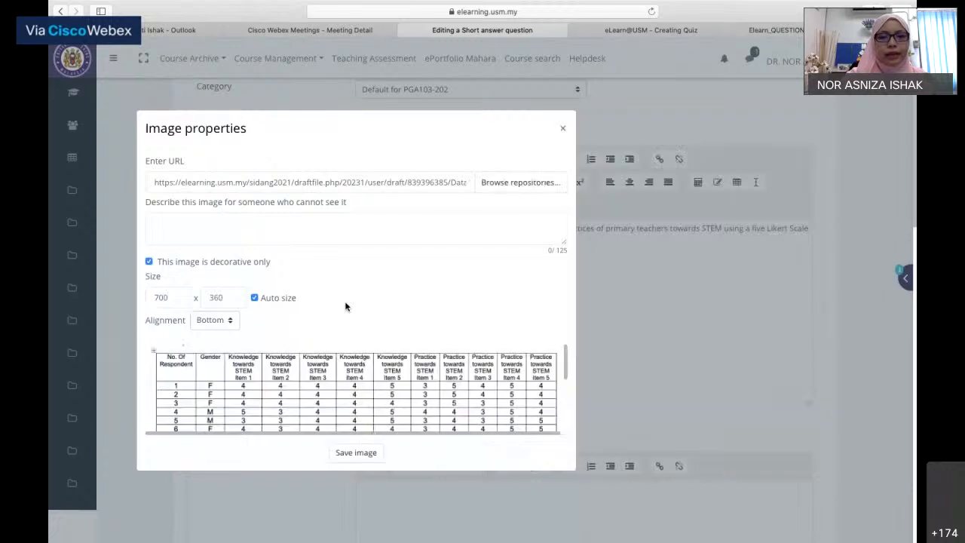
scroll(345, 306, down, 2)
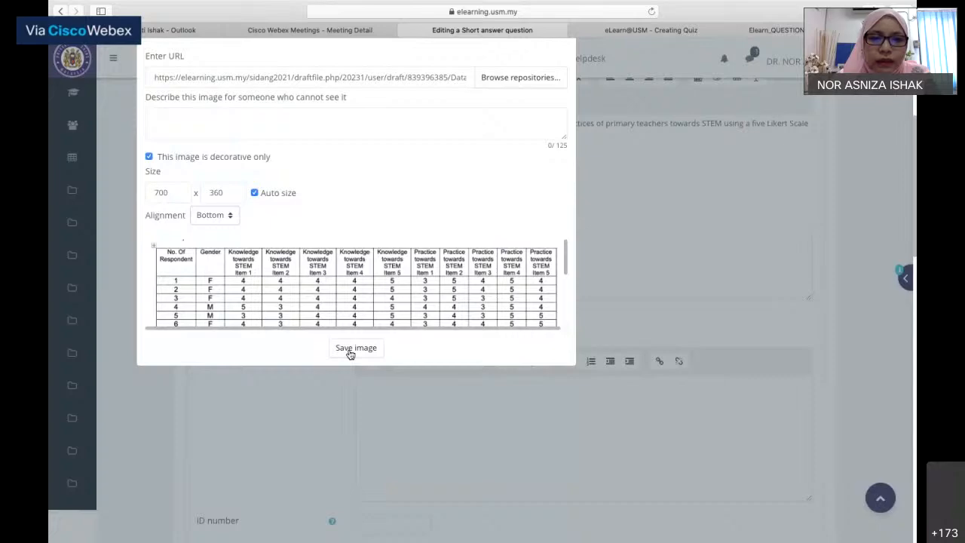
- Select the "Based on the data given;" line and its numbered tasks in the Word document TUTORIAL 2, and return to Safari
key(super+Tab)
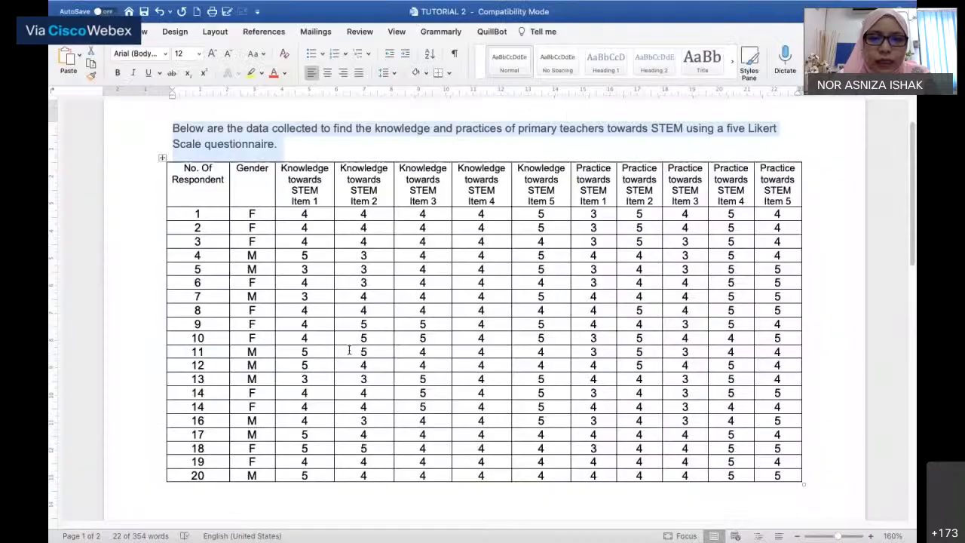
scroll(348, 350, down, 10)
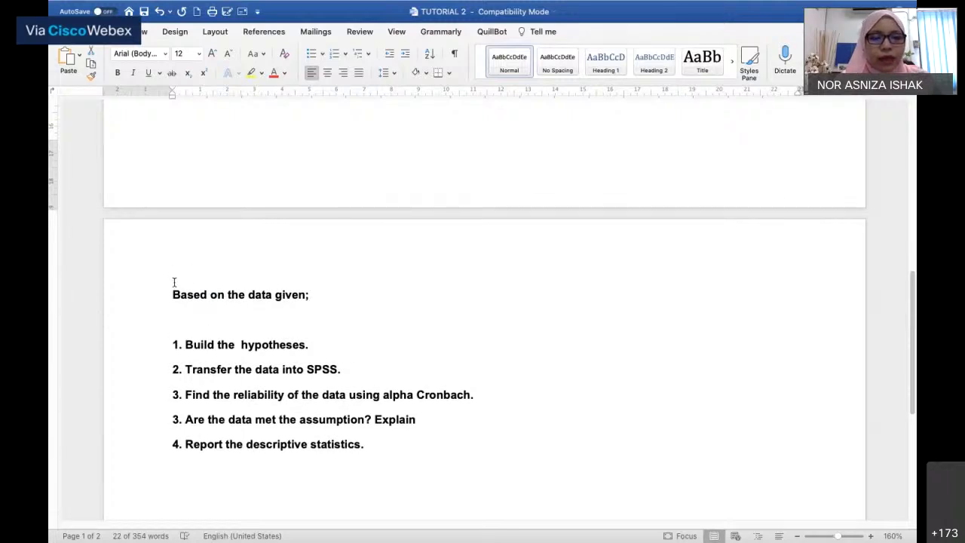
drag(172, 292, 386, 452)
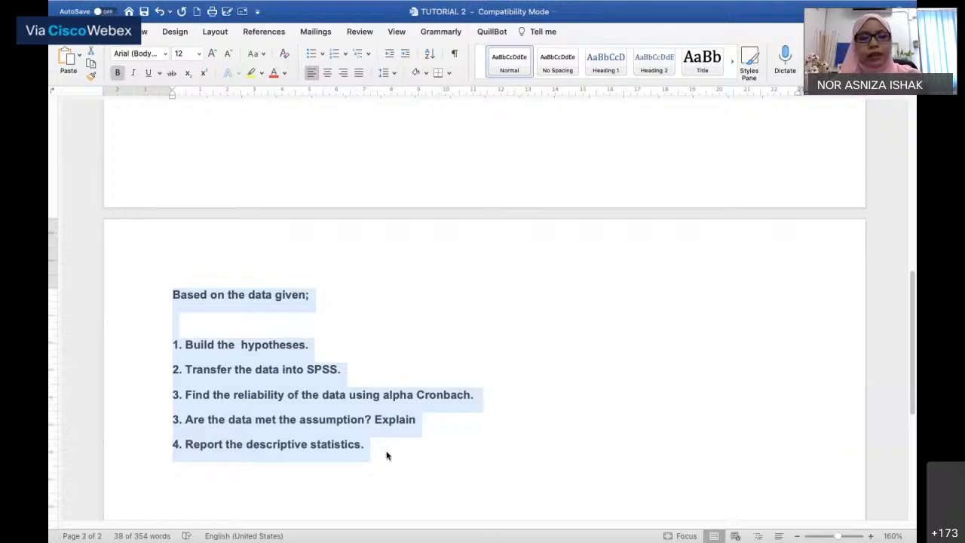
key(super+Tab)
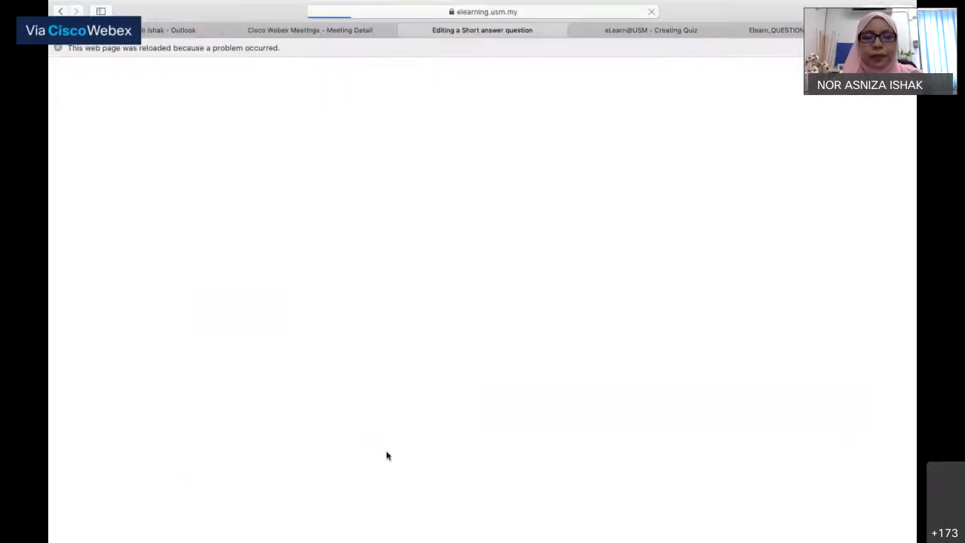
- Reload the short answer question form and check the question text for the saved draft
scroll(387, 451, down, 2)
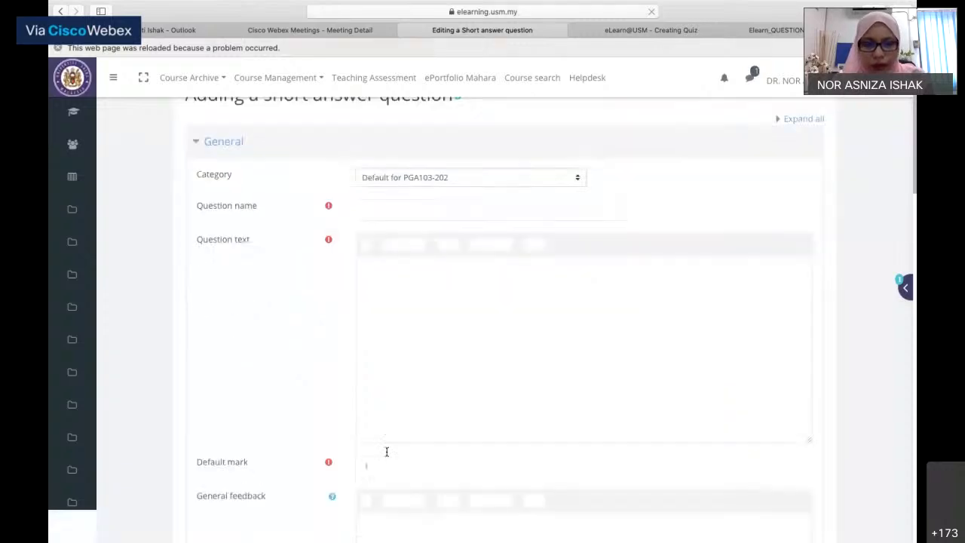
scroll(386, 451, down, 3)
scroll(387, 452, up, 2)
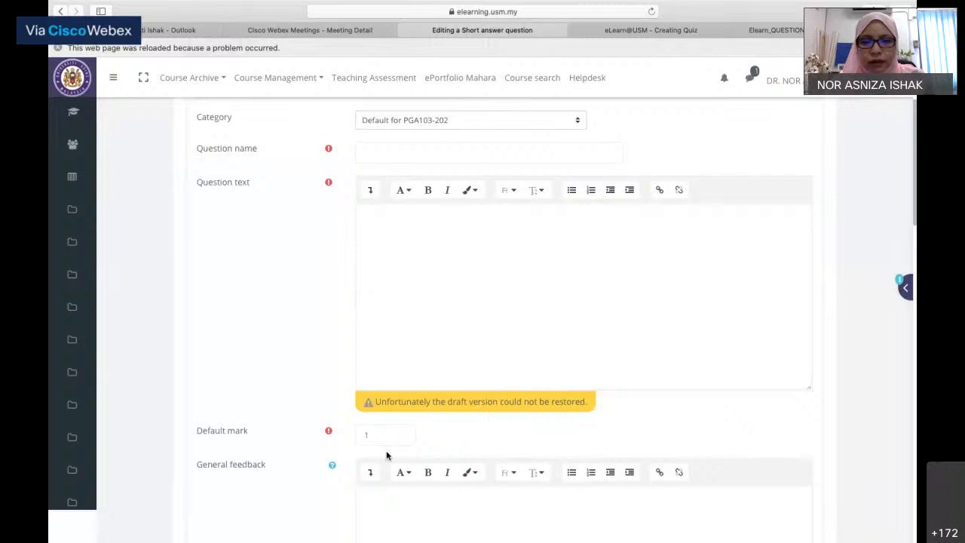
click(604, 13)
key(Escape)
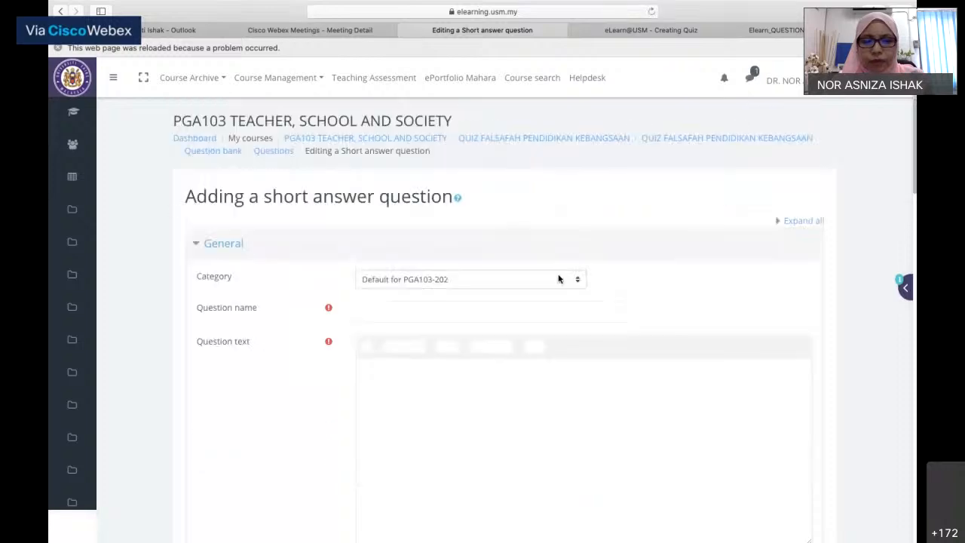
scroll(557, 278, down, 5)
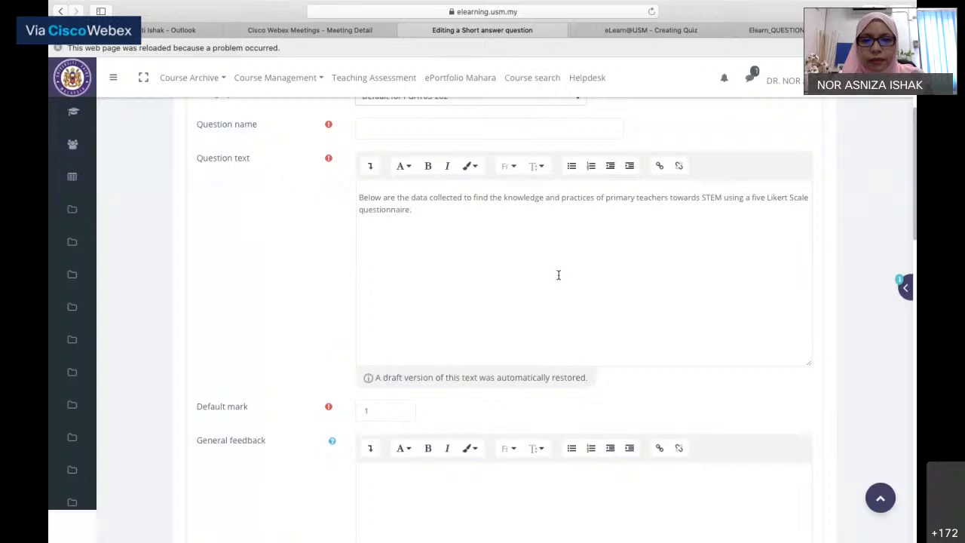
scroll(559, 276, down, 1)
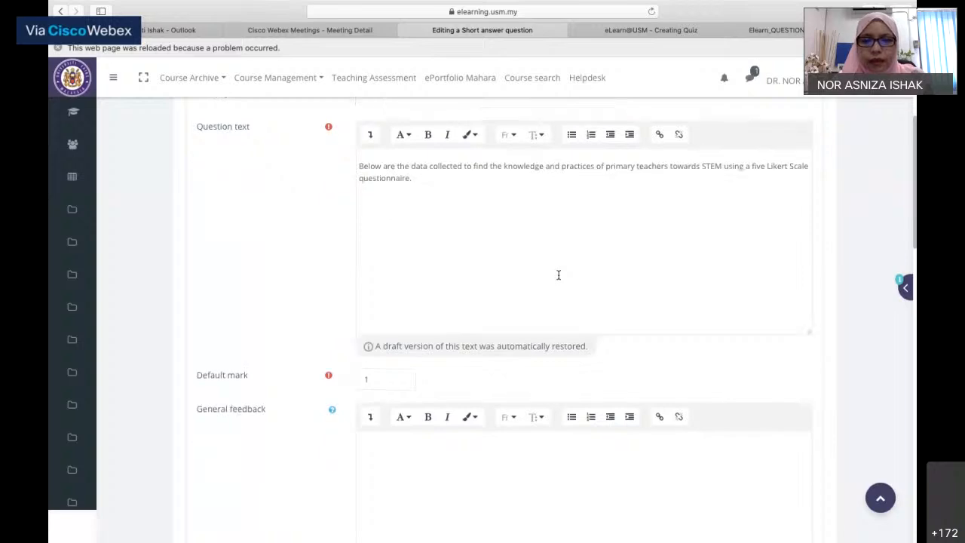
scroll(559, 275, down, 2)
scroll(558, 275, up, 1)
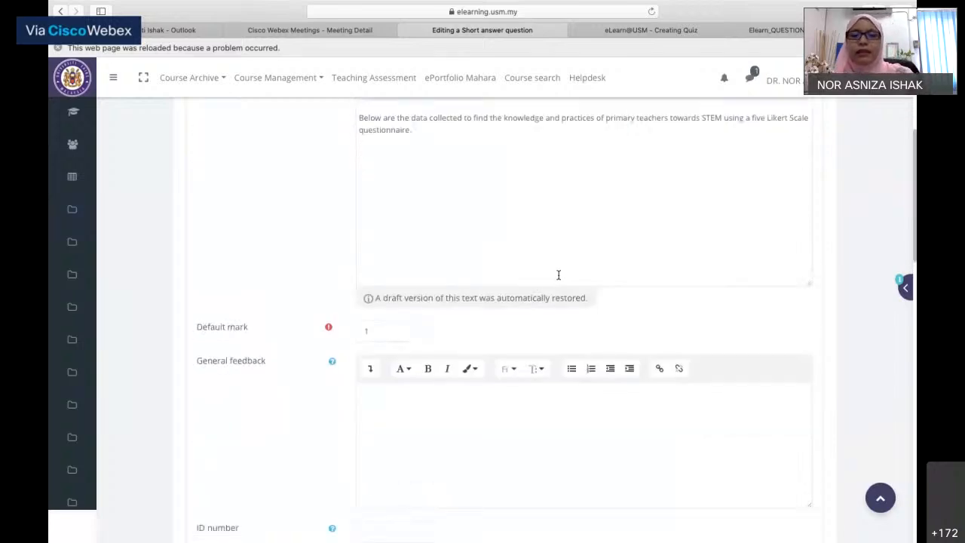
scroll(558, 276, up, 1)
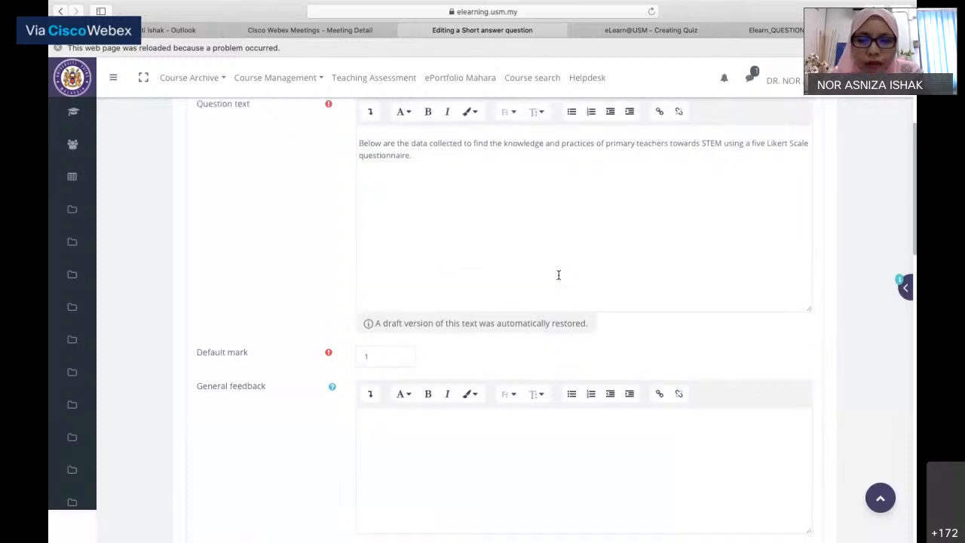
scroll(559, 275, up, 1)
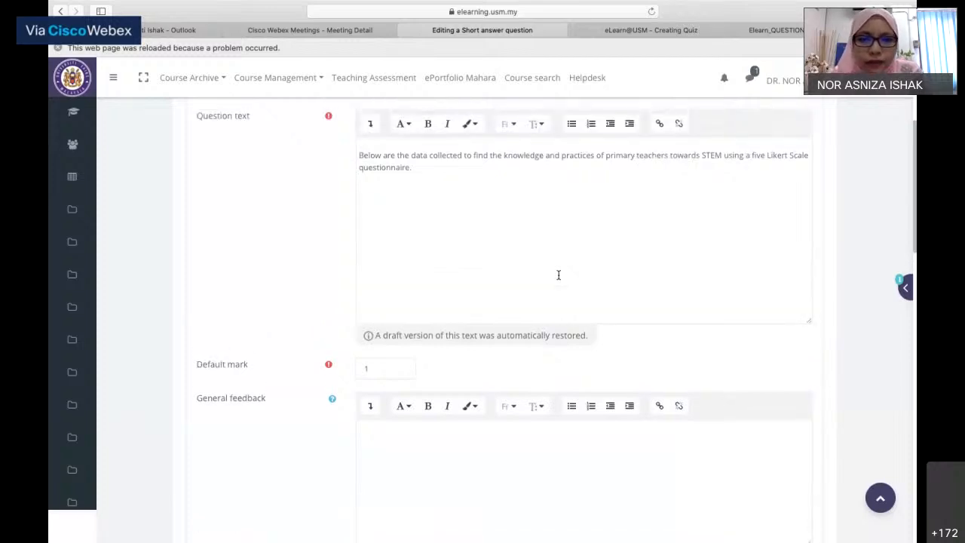
- Insert an image below the introductory sentence in the question text, uploading Data Tutorial 2 from the Desktop as its file
click(581, 226)
scroll(582, 226, up, 2)
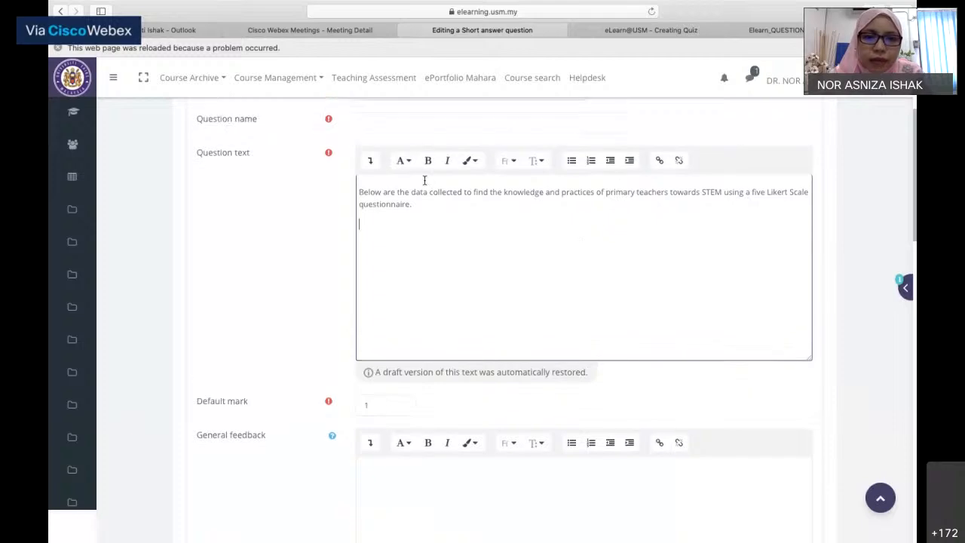
click(371, 161)
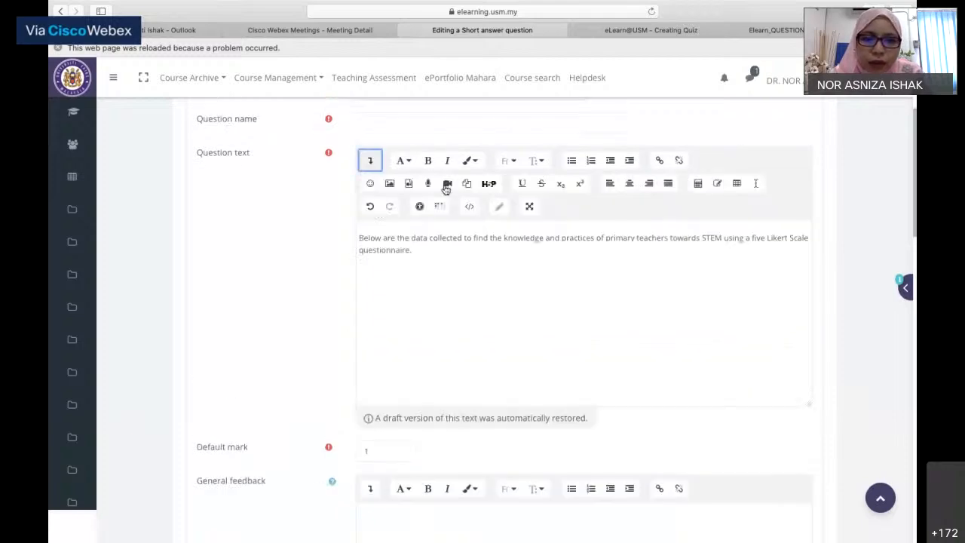
click(390, 184)
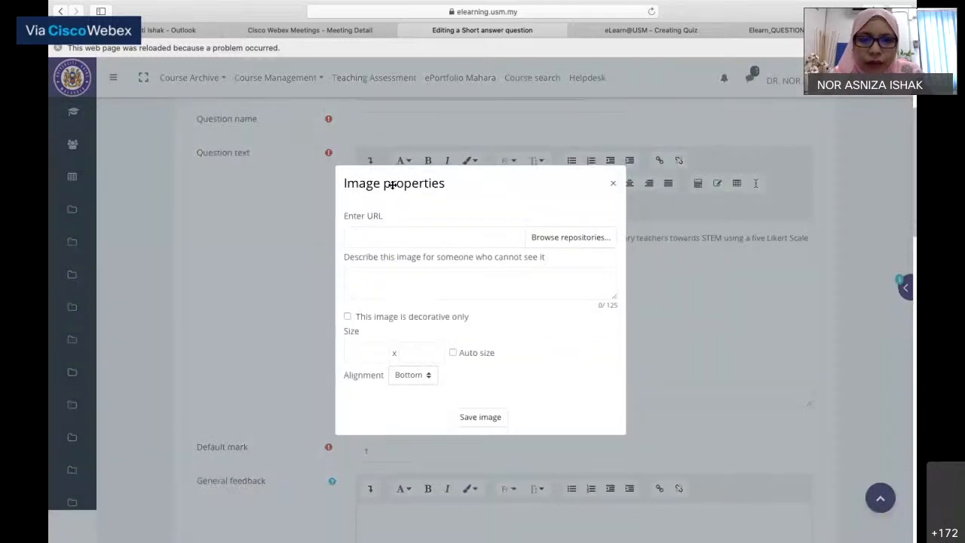
click(570, 238)
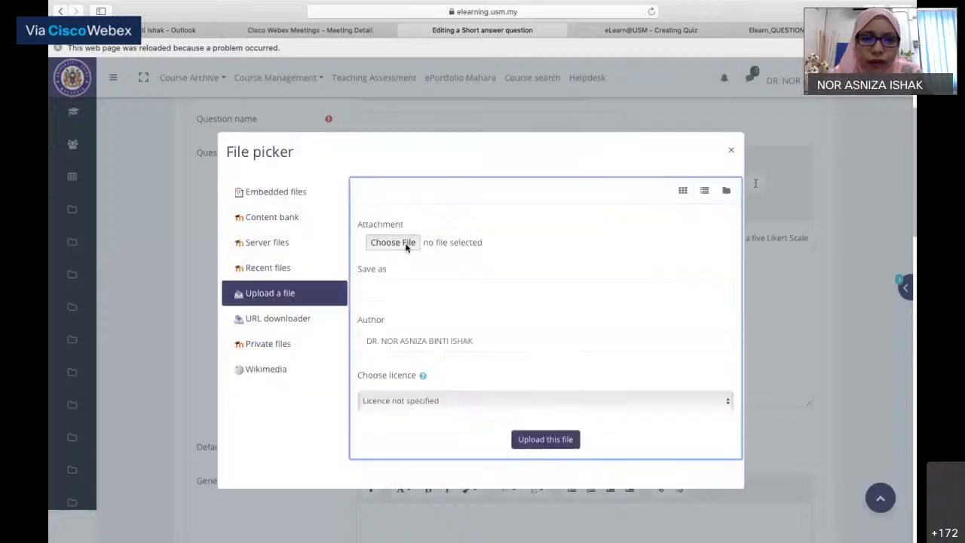
click(393, 242)
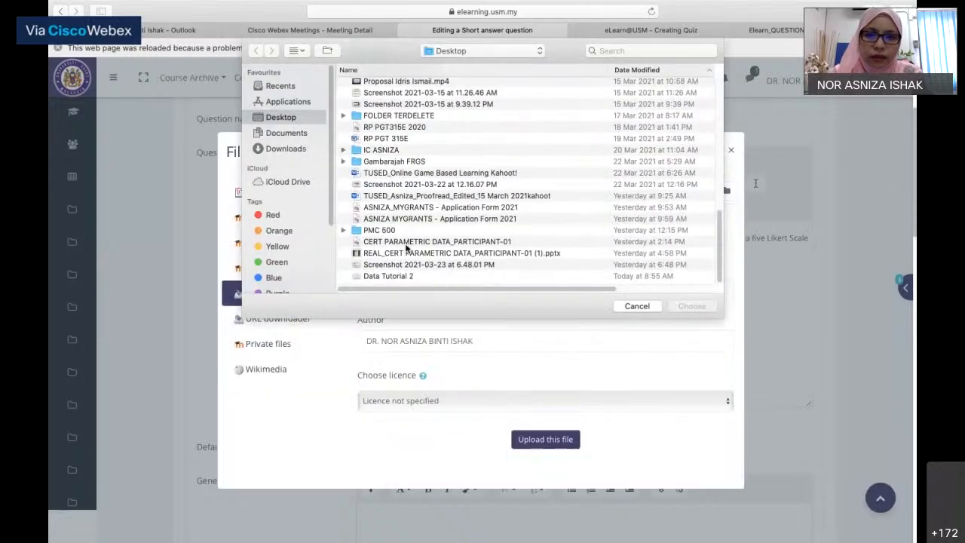
click(377, 278)
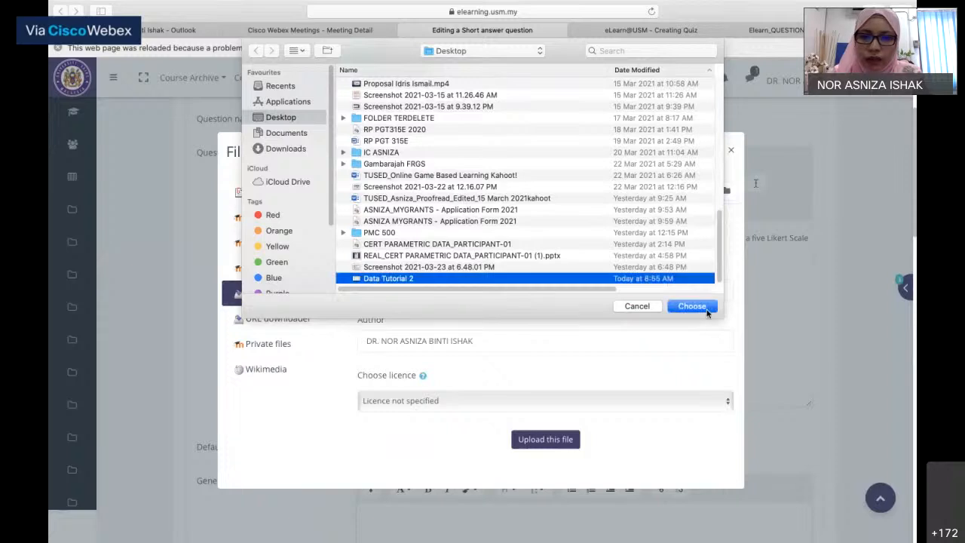
click(705, 309)
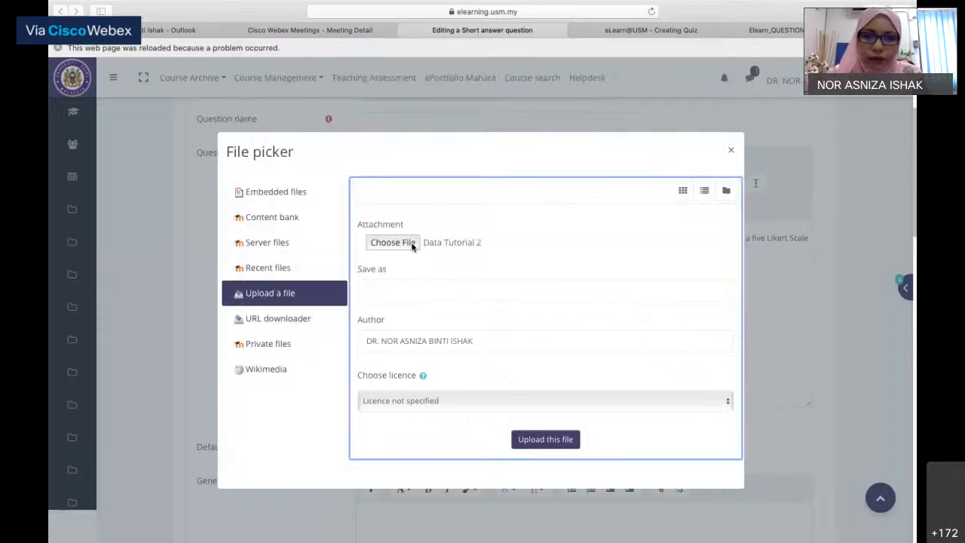
click(392, 242)
click(637, 306)
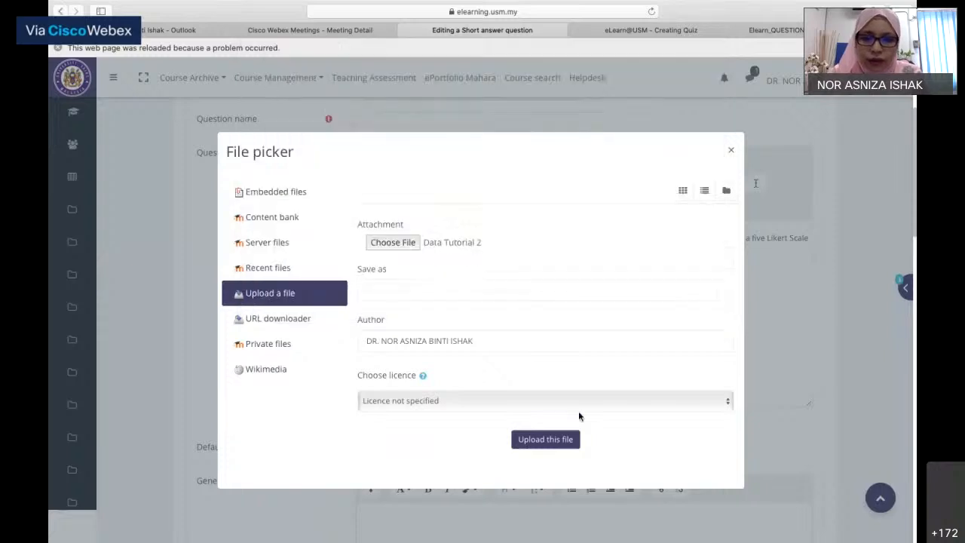
click(553, 440)
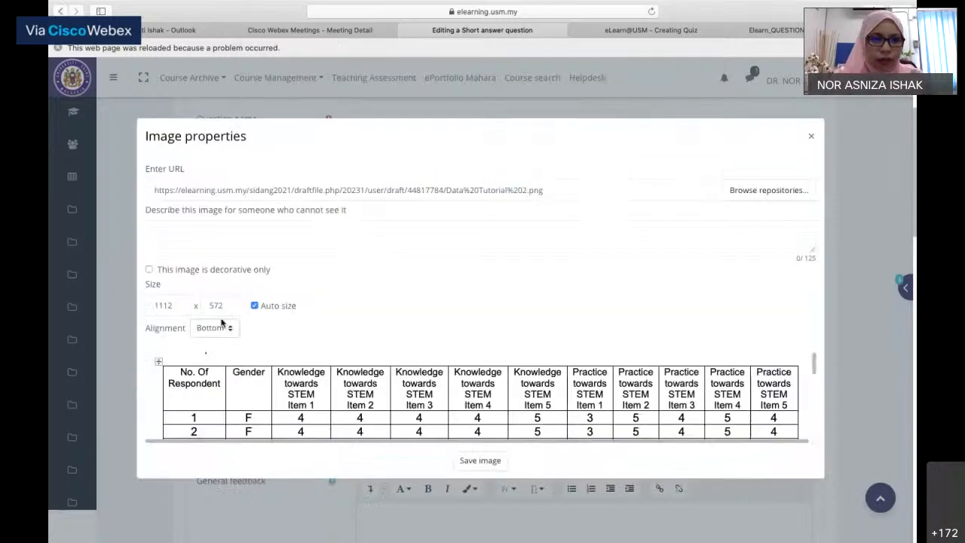
- Set the table image's width to 500 with automatic sizing, mark it as decorative only, and save it into the question text
click(178, 308)
key(BackSpace)
key(BackSpace)
key(BackSpace)
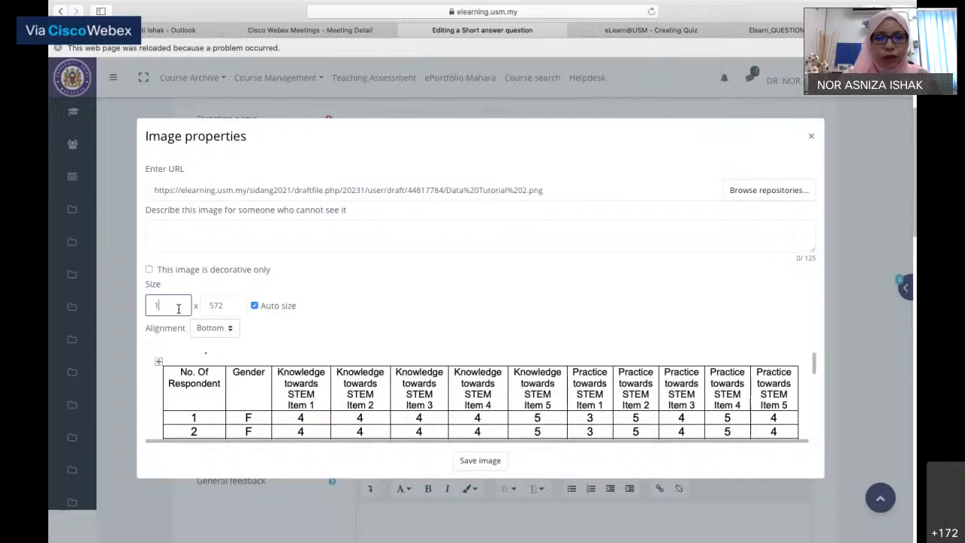
key(BackSpace)
text(500)
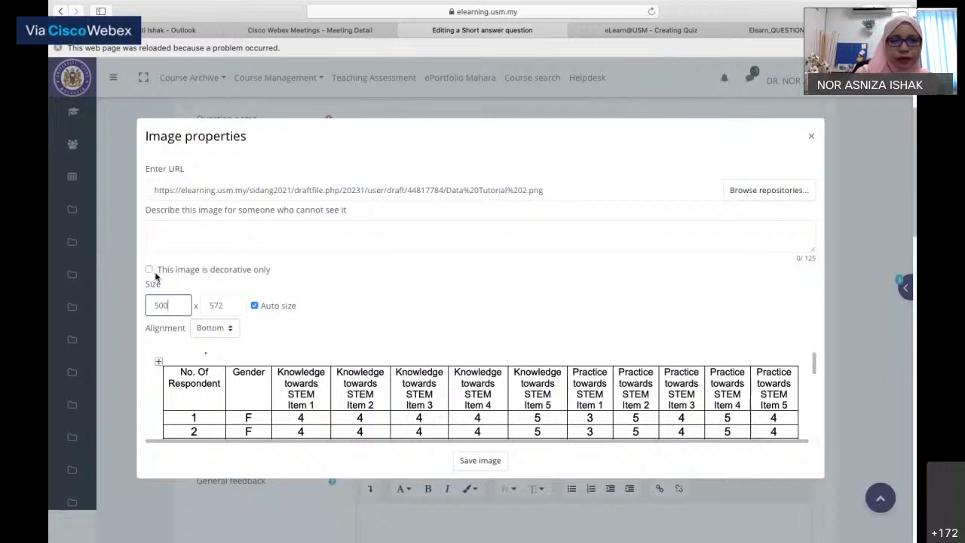
click(148, 270)
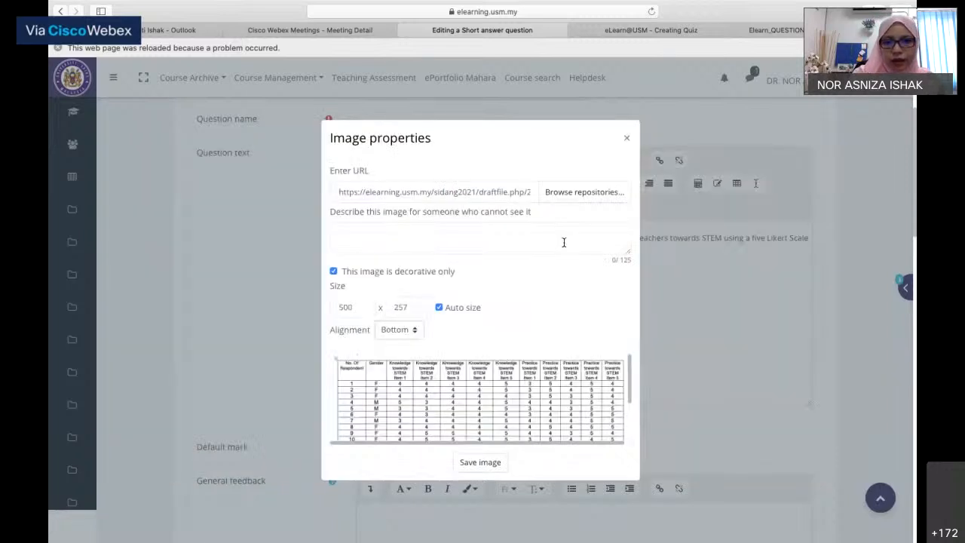
scroll(502, 357, down, 3)
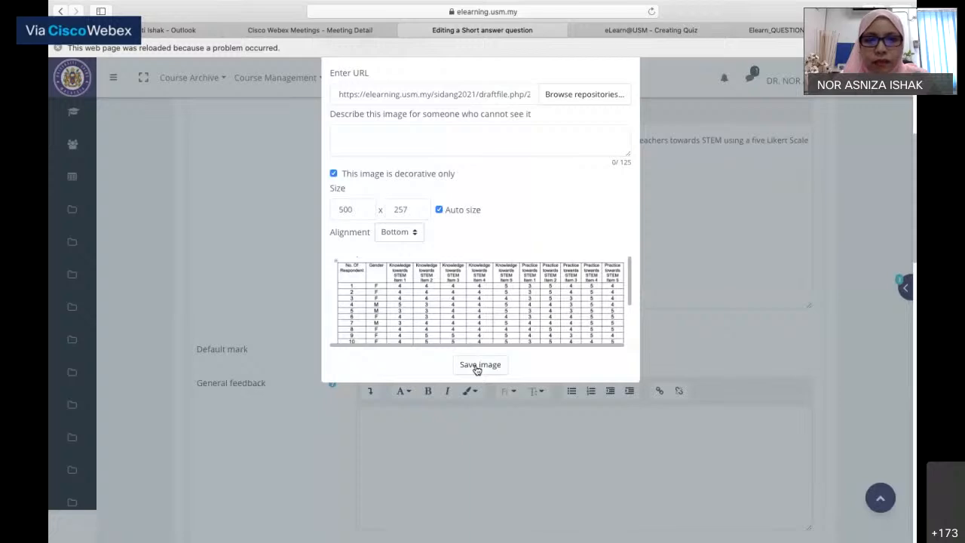
click(479, 364)
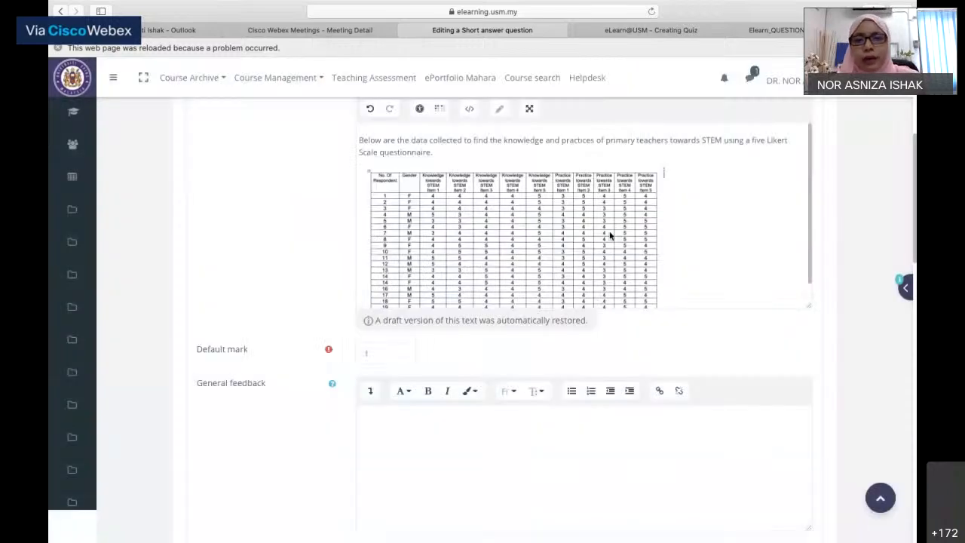
- Paste the "Based on the data given;" line and its numbered tasks below the table image in the question text
scroll(678, 219, down, 1)
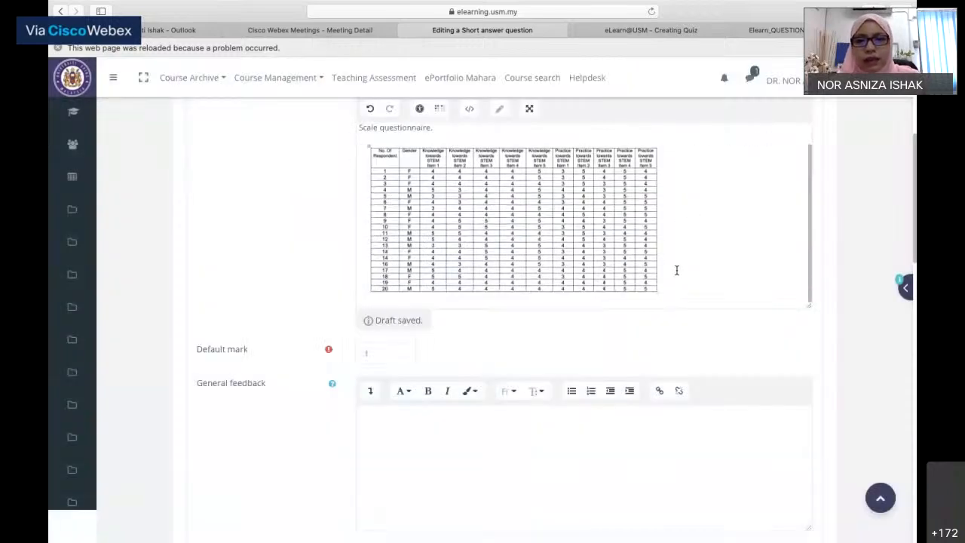
click(669, 298)
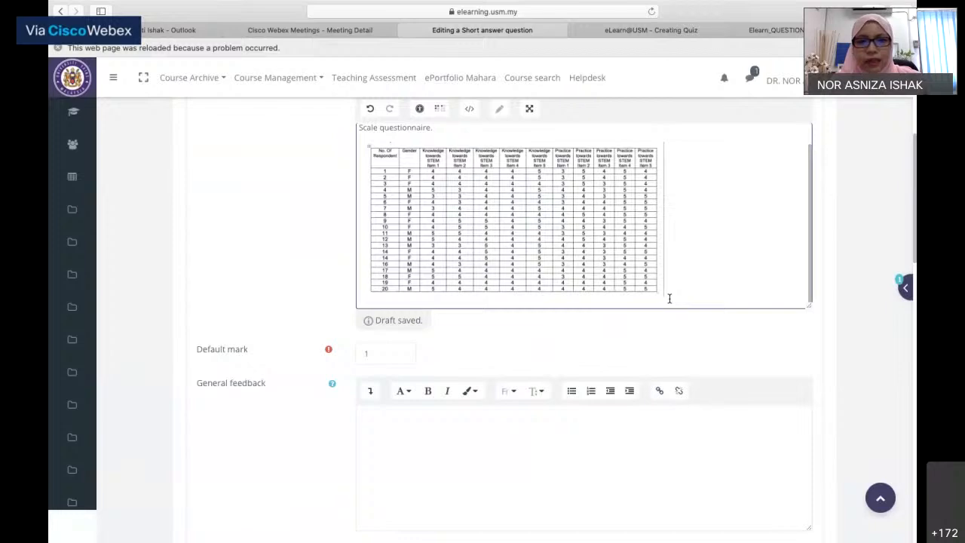
key(Return)
key(Return)
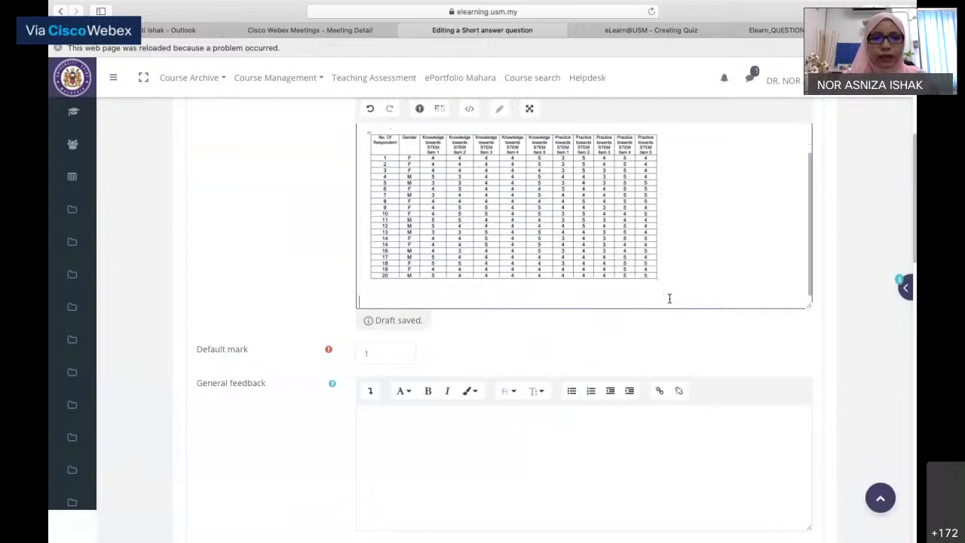
text(Based on the data given;)
text(1. Build the  hypotheses.)
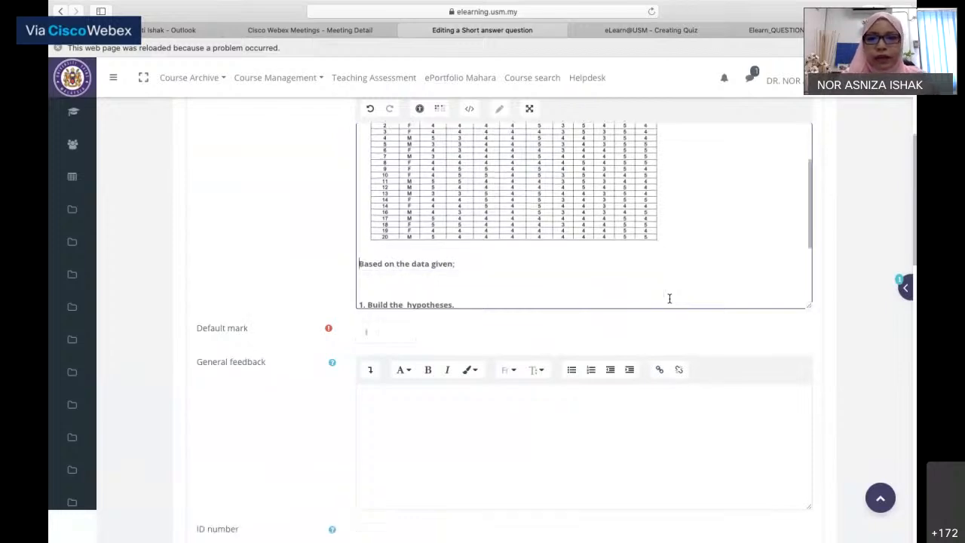
- Enlarge the question text box vertically until the introduction, the table image and all the numbered tasks fit inside it
scroll(669, 299, down, 3)
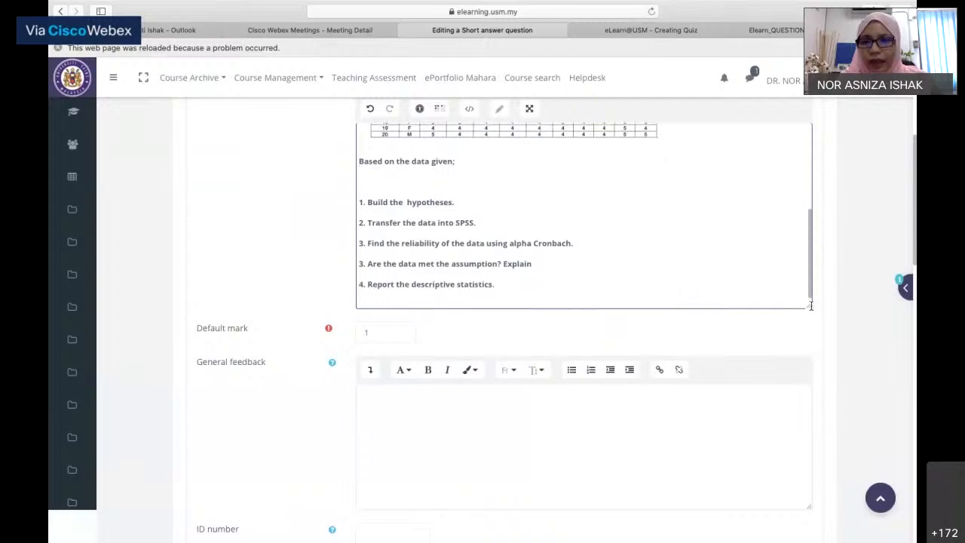
drag(810, 305, 820, 366)
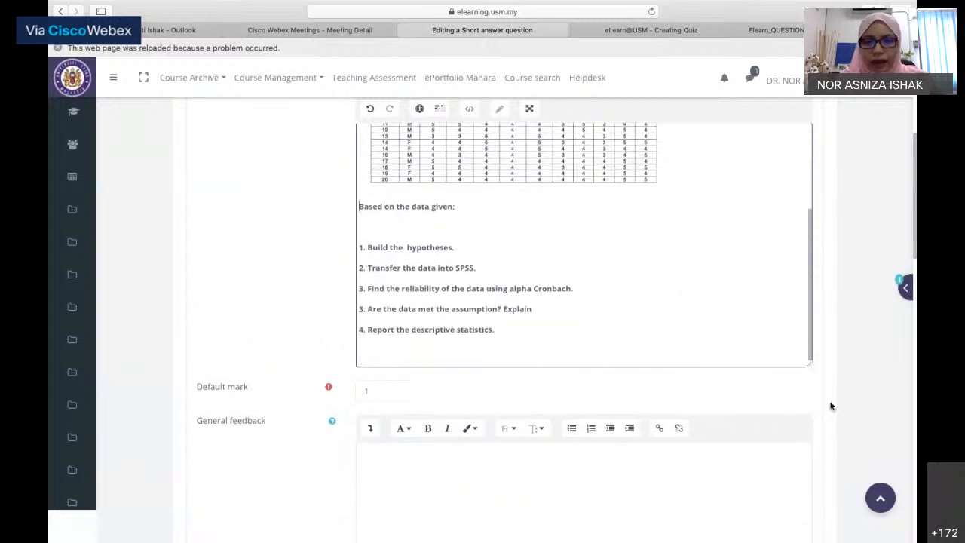
drag(831, 406, 831, 499)
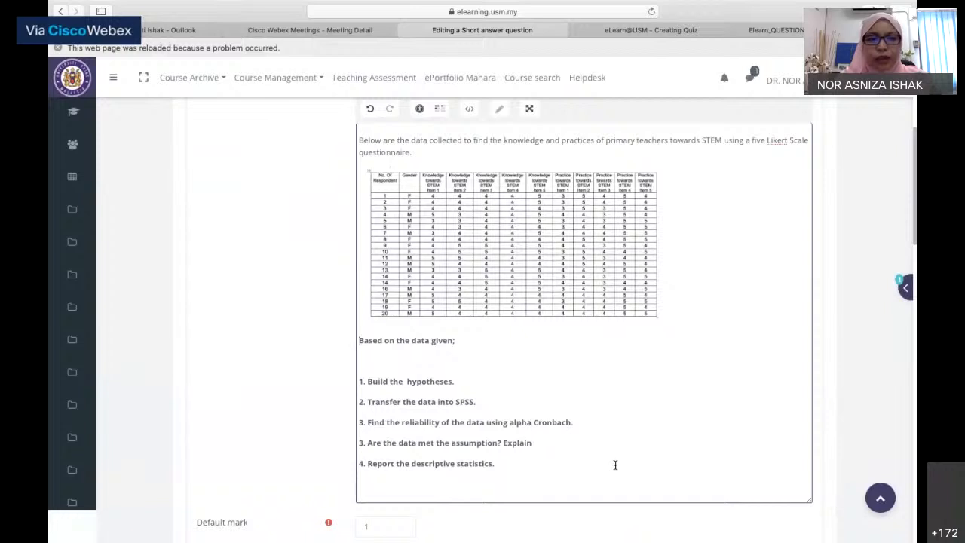
- Review the rest of the short answer form, from default mark and general feedback through the answer blanks to the saving options
scroll(615, 464, down, 3)
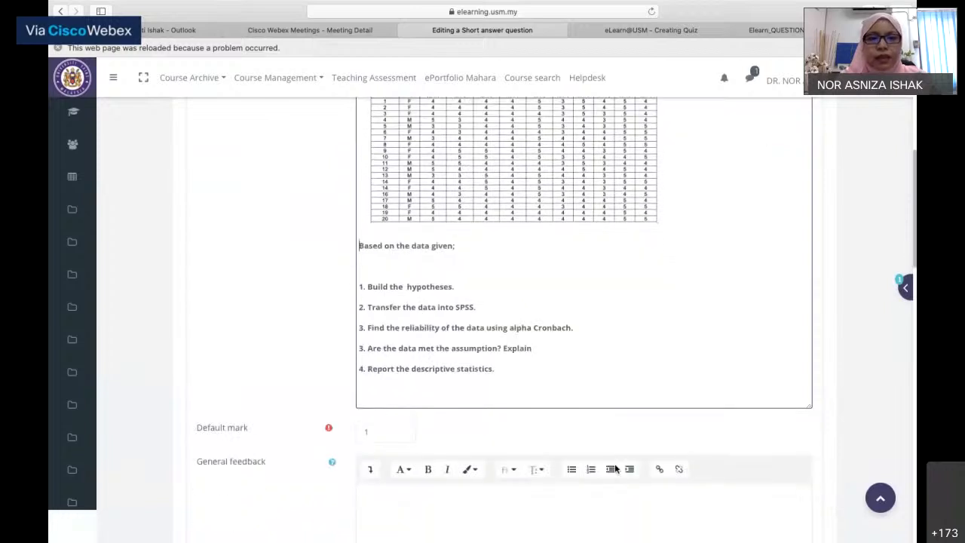
scroll(614, 469, down, 5)
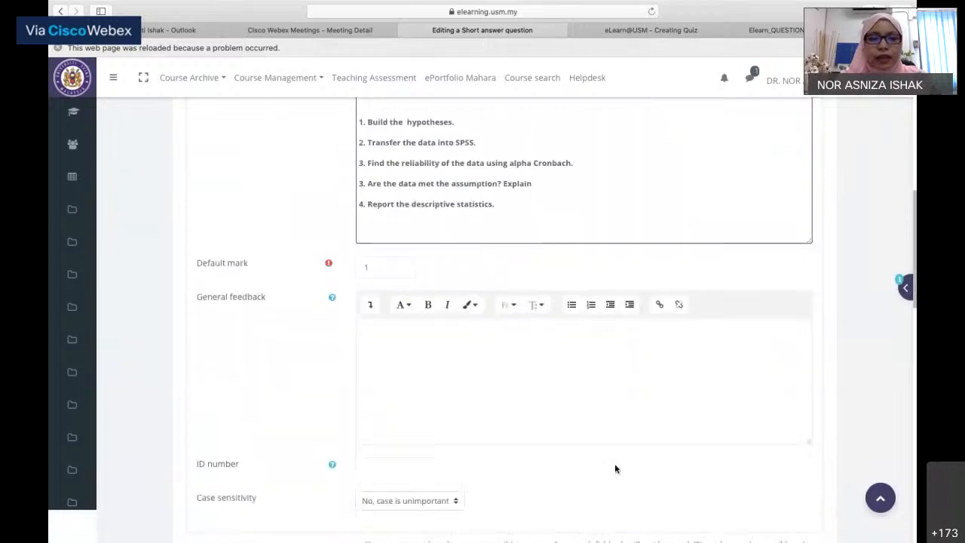
scroll(614, 468, down, 2)
scroll(614, 468, down, 2)
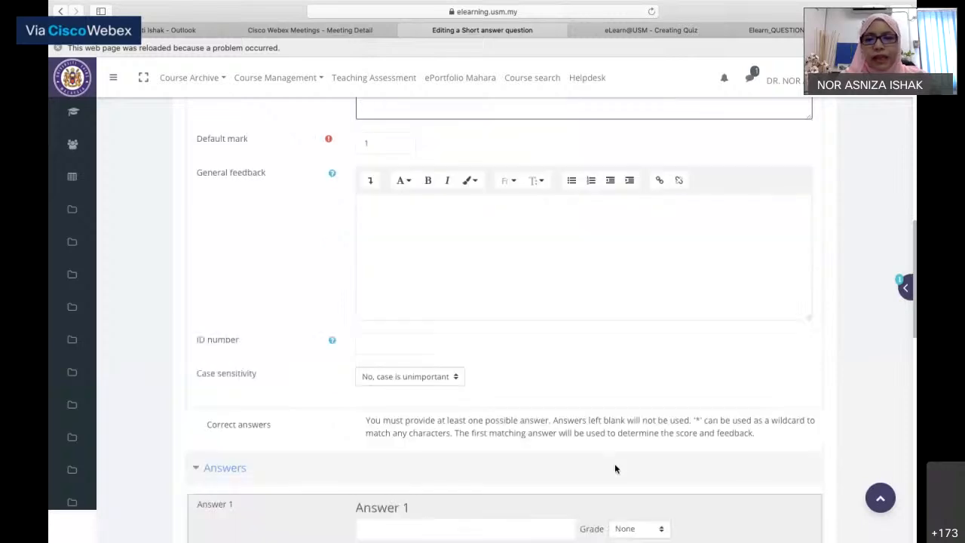
scroll(614, 468, up, 5)
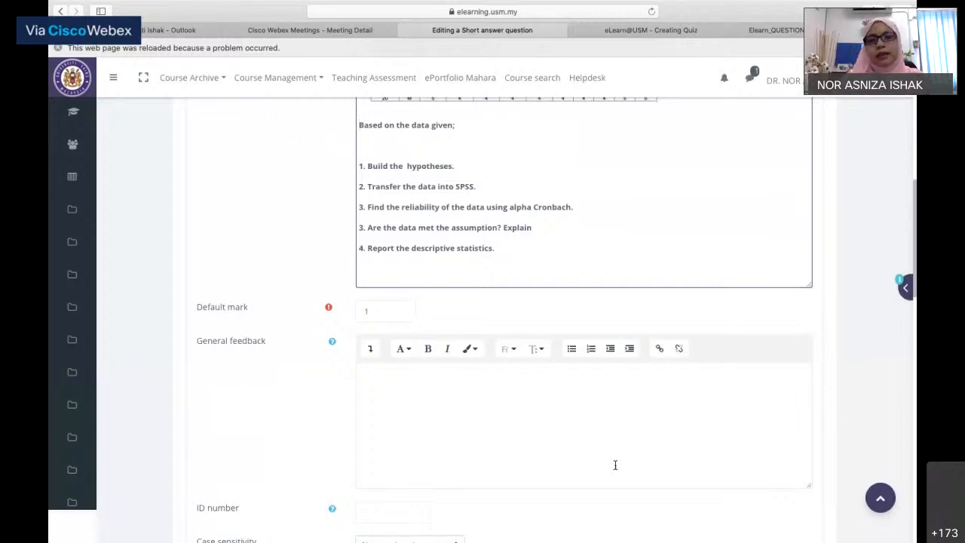
scroll(615, 465, down, 4)
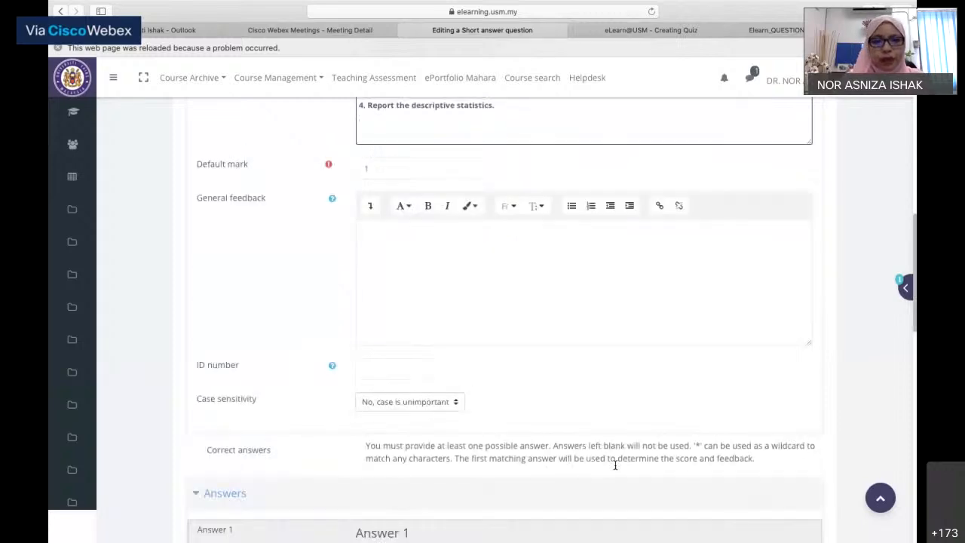
scroll(615, 465, down, 7)
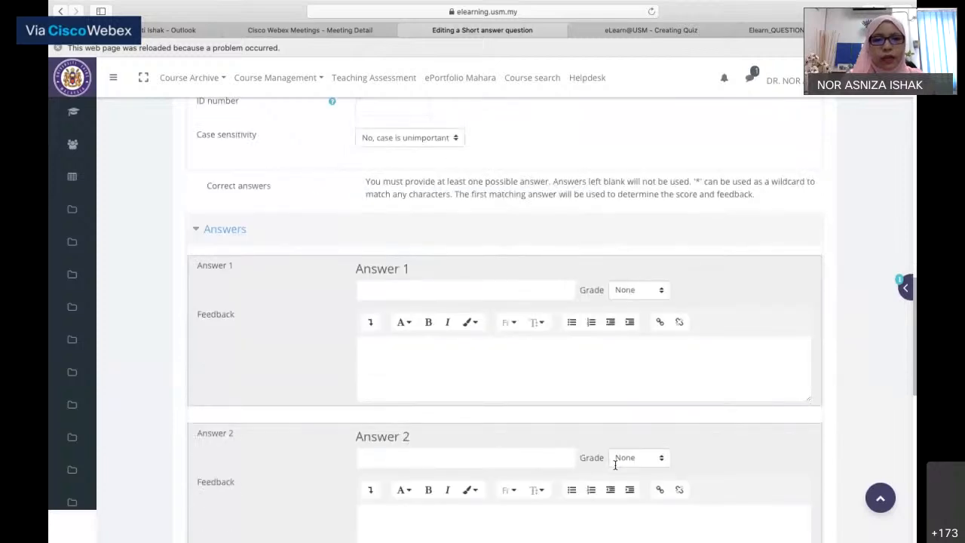
scroll(615, 465, down, 2)
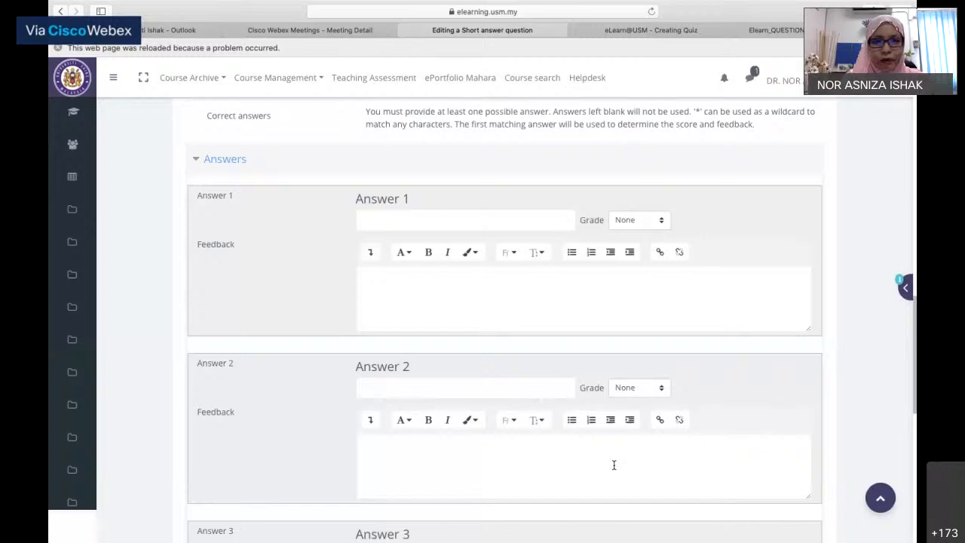
scroll(502, 306, down, 20)
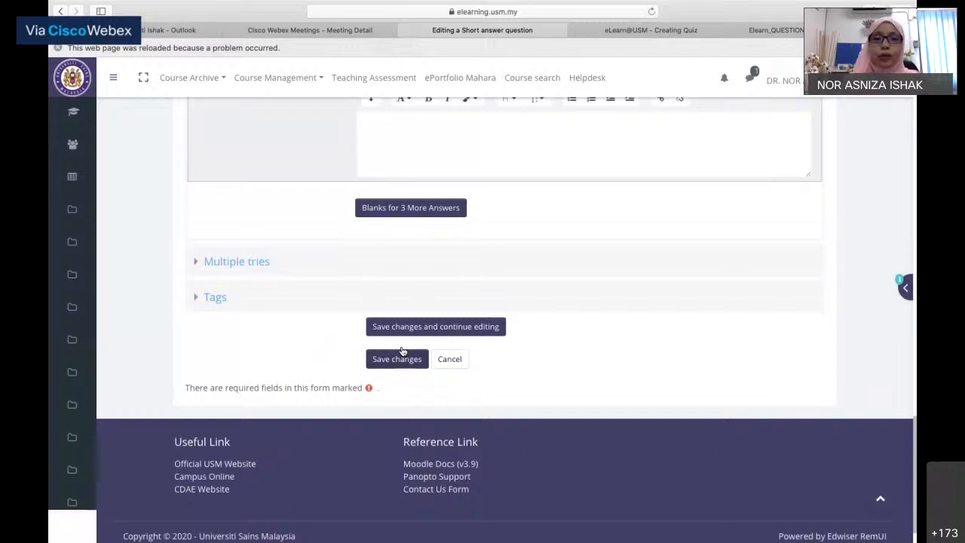
- Enter STAT1 as the question name
scroll(402, 351, up, 1)
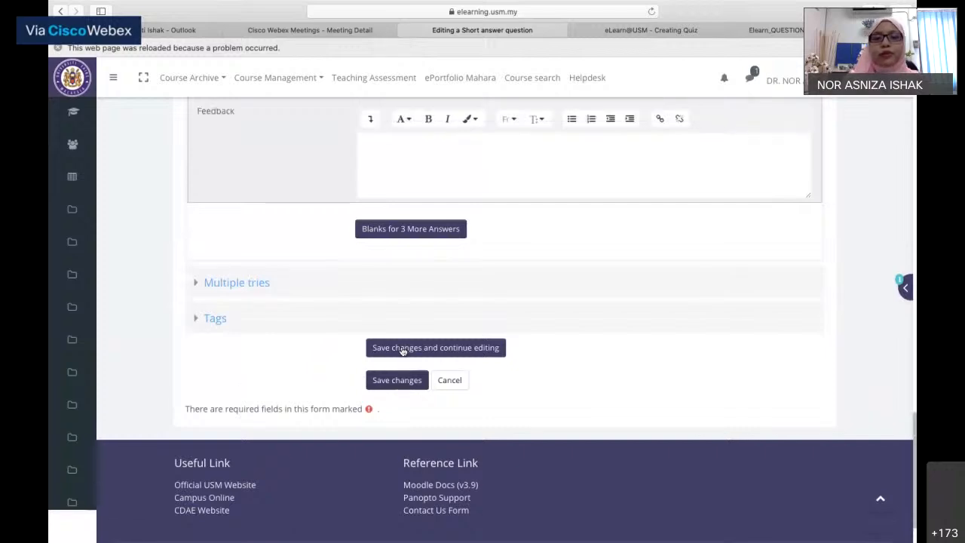
scroll(396, 382, up, 3)
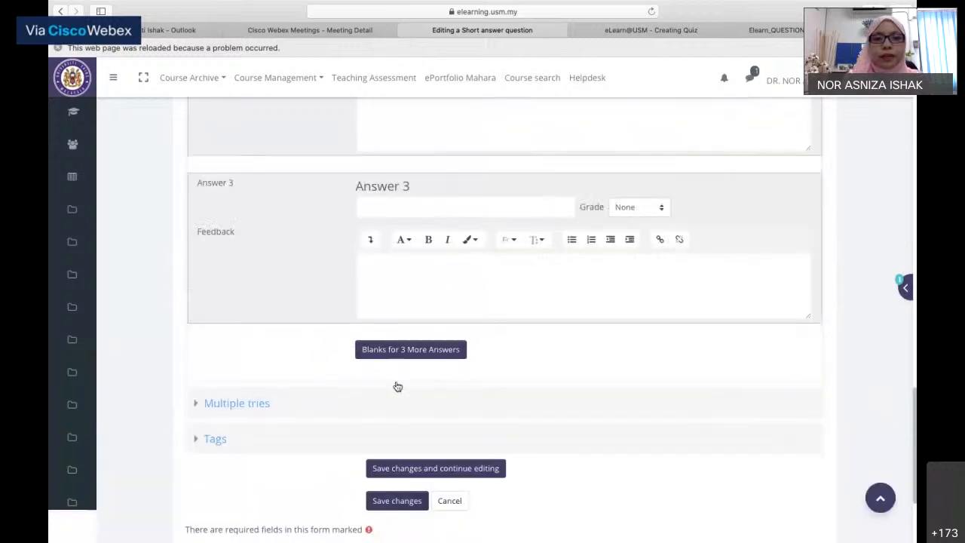
scroll(397, 387, up, 10)
scroll(397, 387, up, 15)
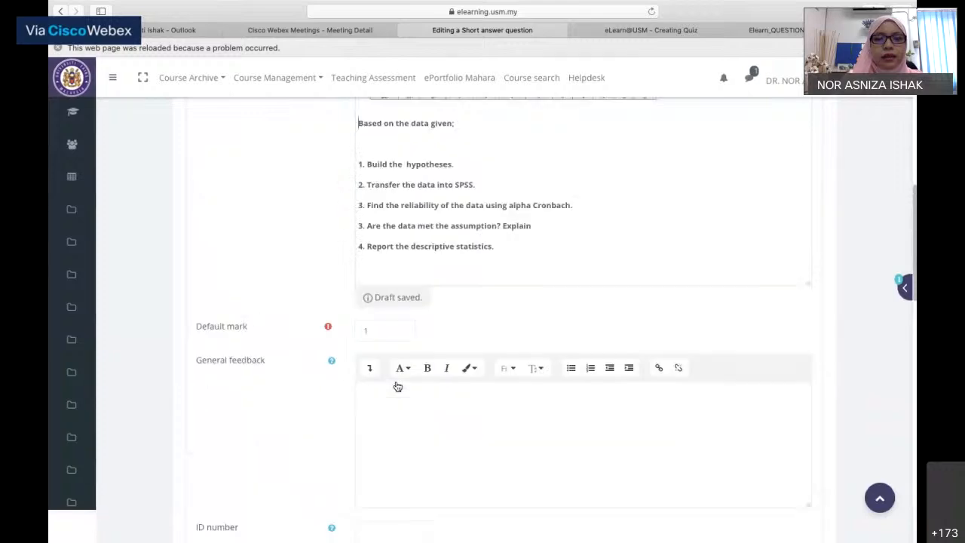
scroll(398, 386, up, 5)
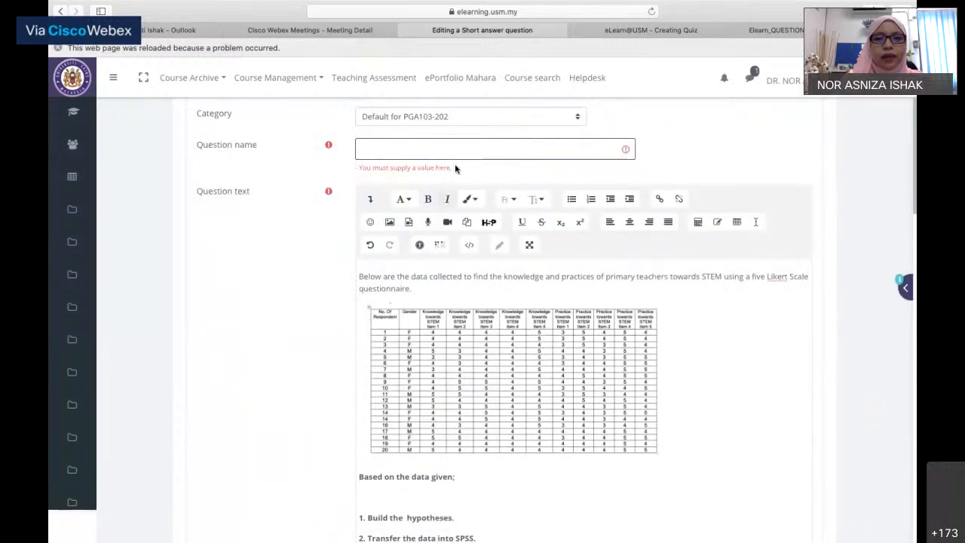
click(448, 146)
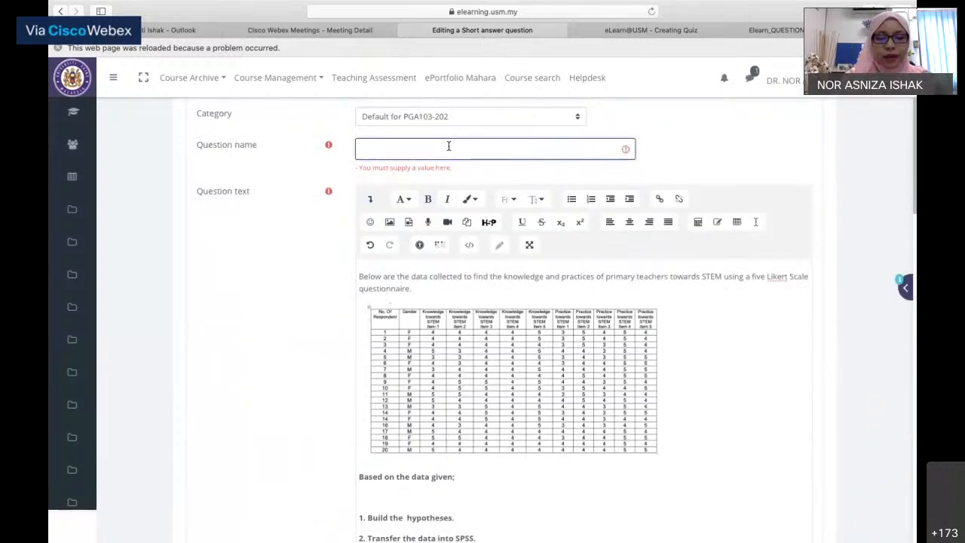
text(STAT1)
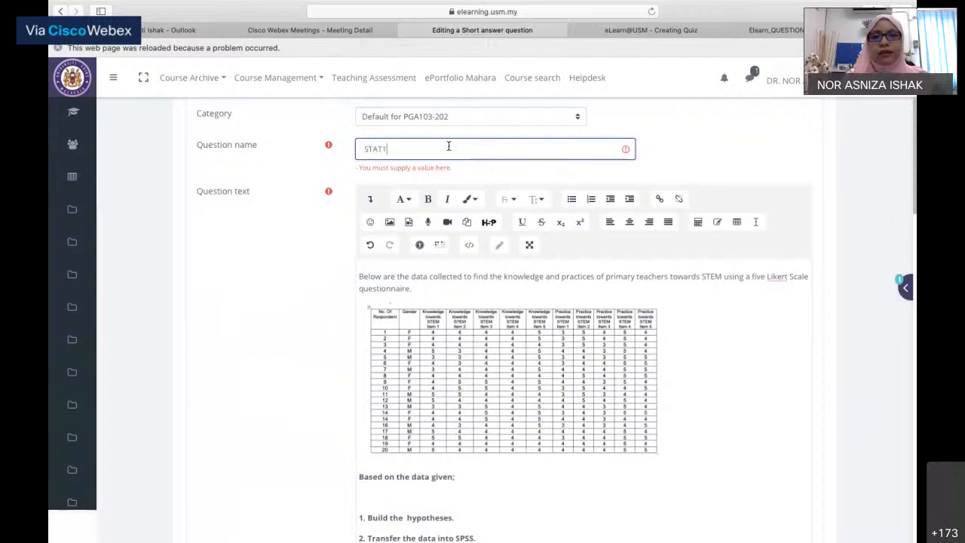
- Try to save the STAT1 short answer question, and return the page from reader view to the normal form
scroll(448, 146, down, 10)
scroll(449, 145, down, 15)
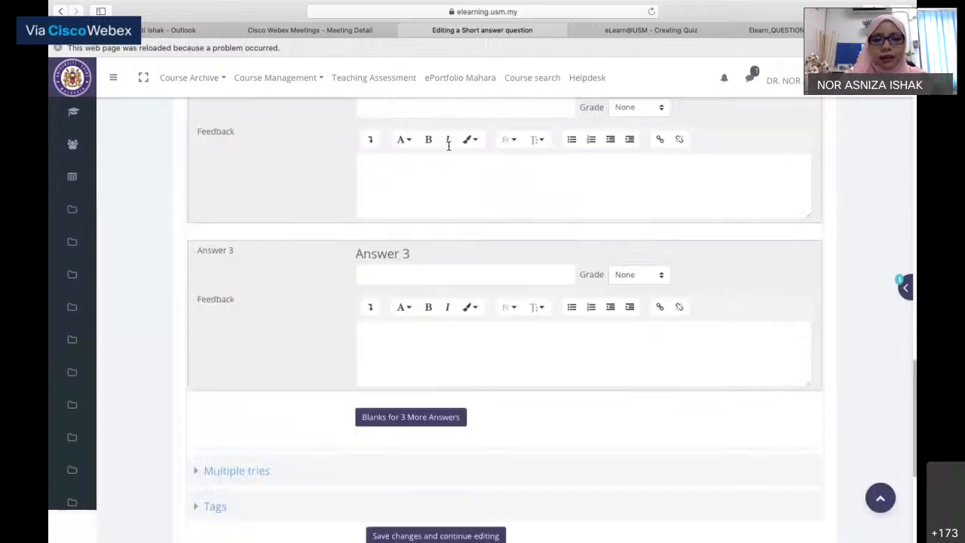
scroll(382, 485, down, 1)
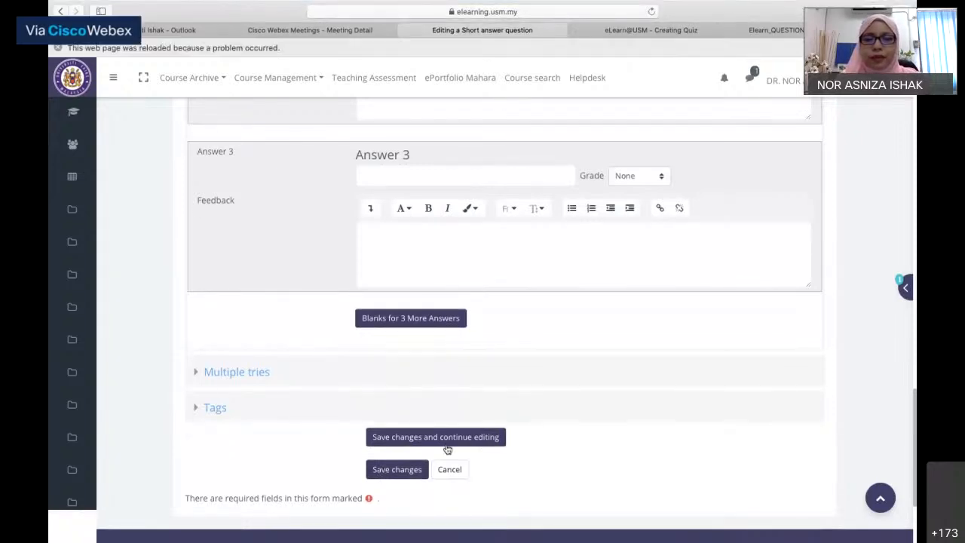
click(404, 475)
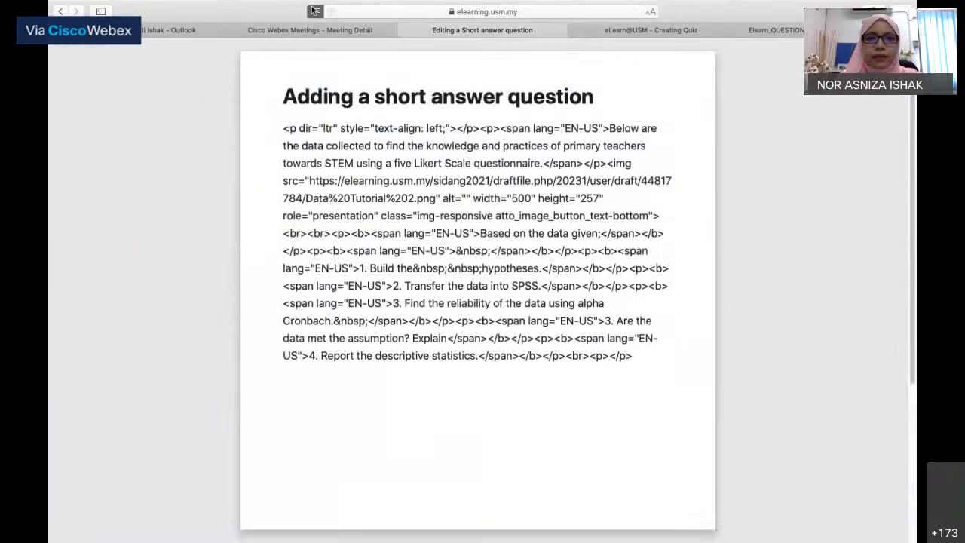
click(314, 12)
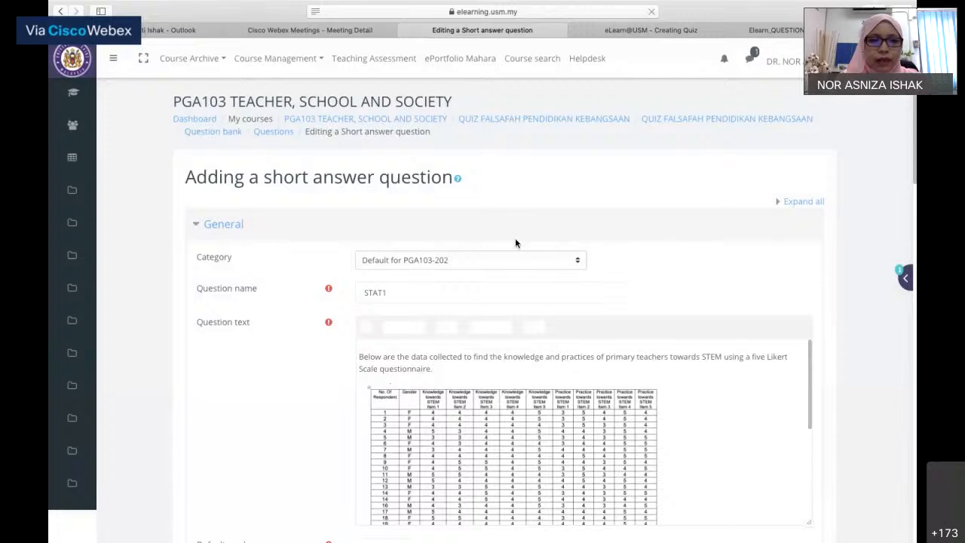
- Fill in placeholder answers for the question: 11111 as Answer 1, 1111 as Answer 2 and 111 as Answer 3
scroll(515, 238, down, 5)
scroll(515, 244, down, 8)
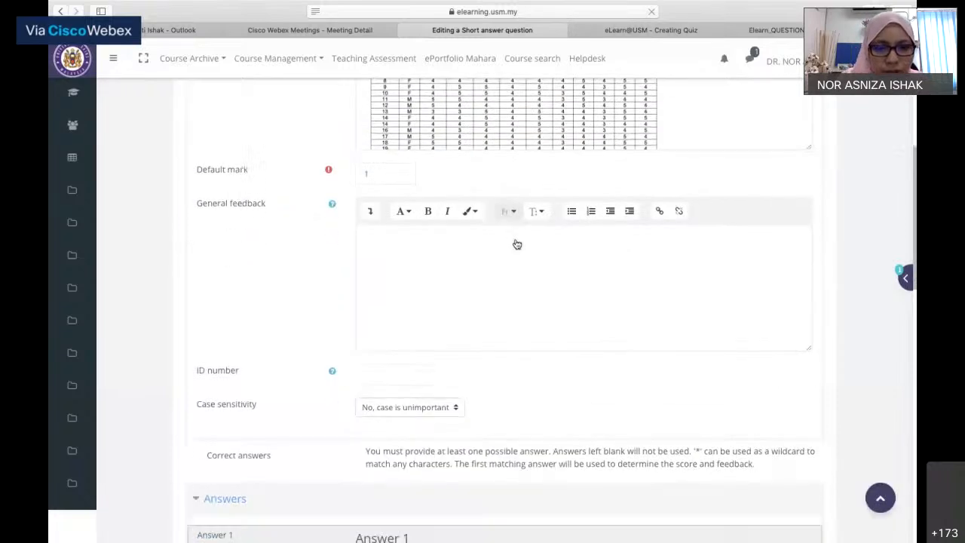
click(467, 257)
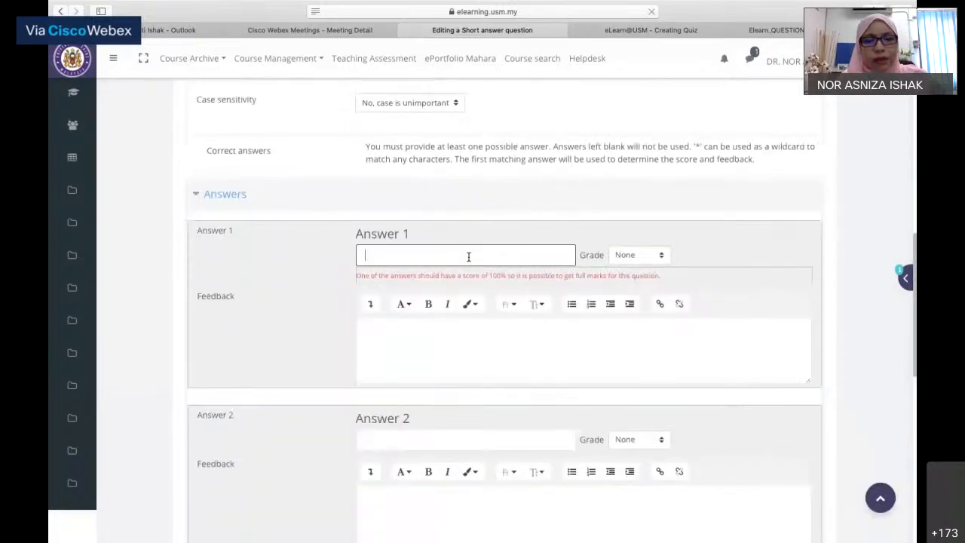
text(11111)
scroll(468, 256, down, 1)
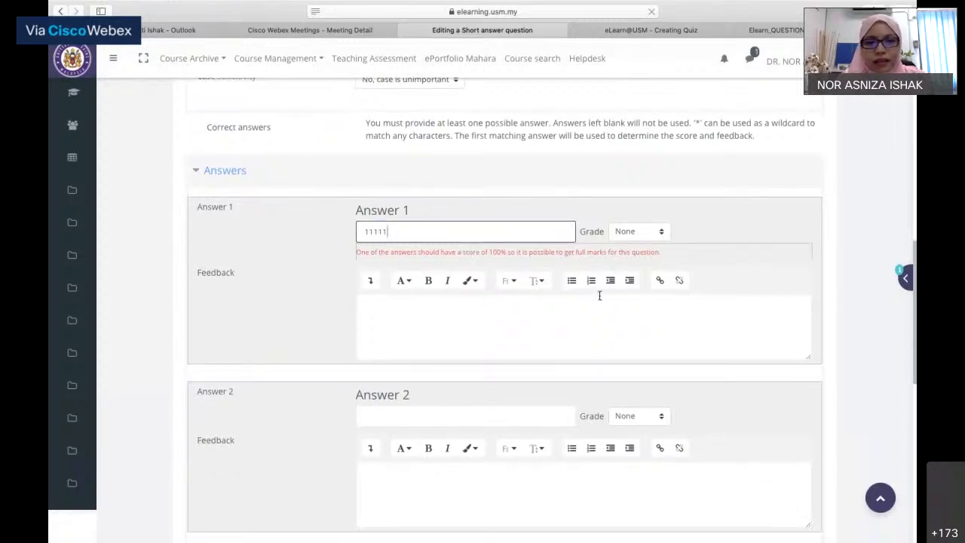
scroll(599, 295, down, 5)
click(548, 295)
text(1)
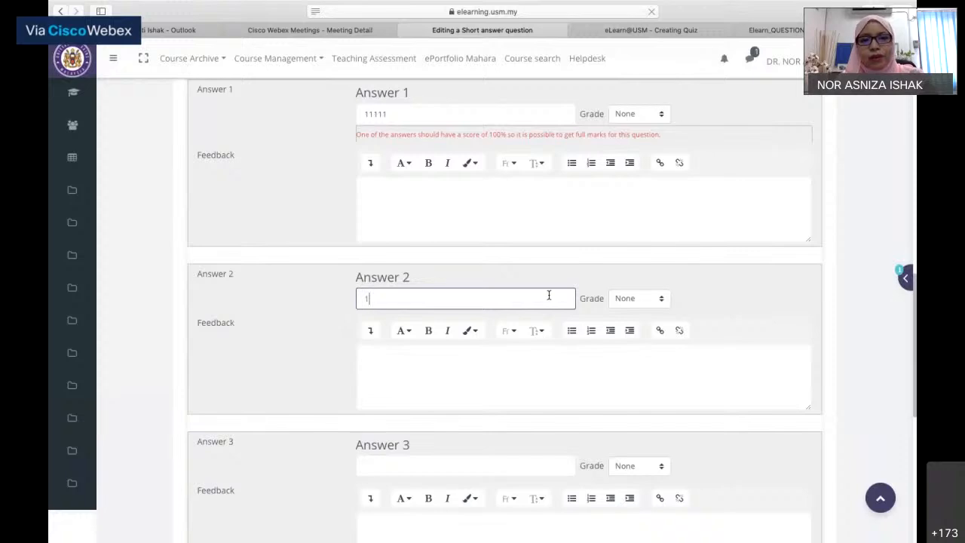
text(111)
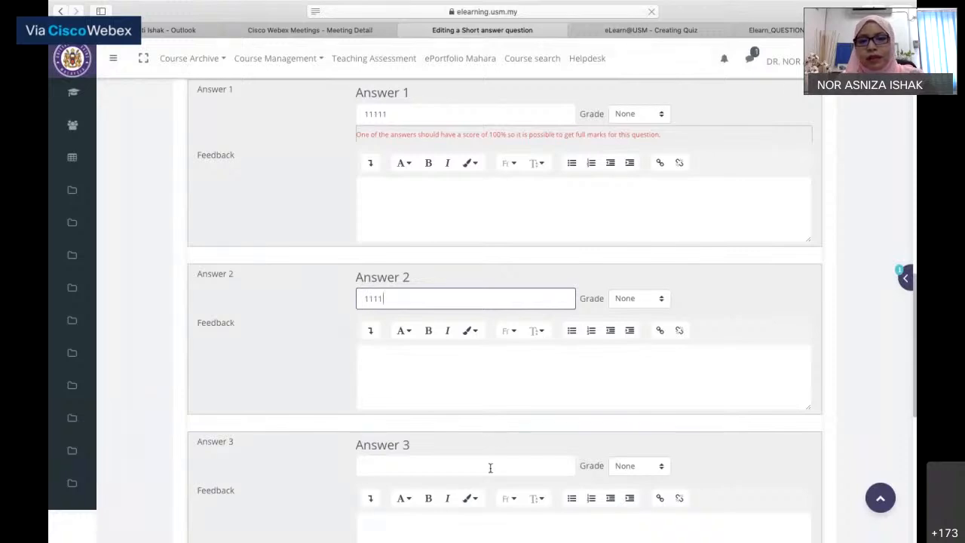
click(490, 468)
text(111)
- Give Answer 3 a grade of 100% and save the question into the quiz
click(663, 469)
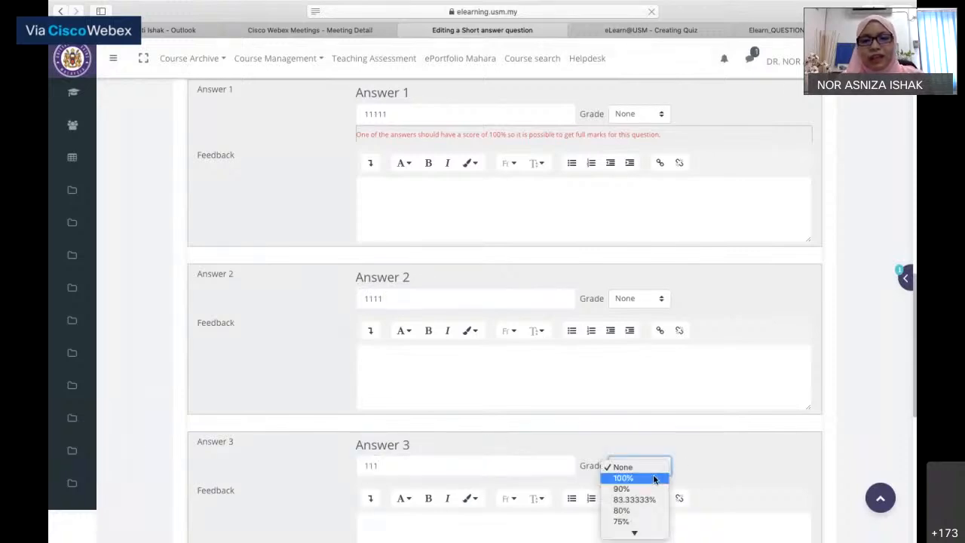
click(653, 474)
scroll(652, 474, down, 5)
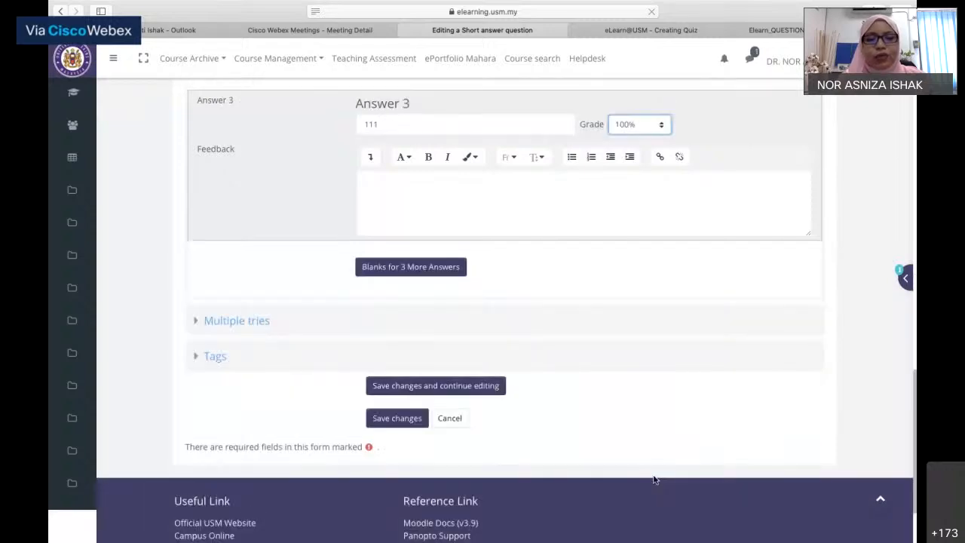
scroll(654, 479, down, 2)
click(384, 355)
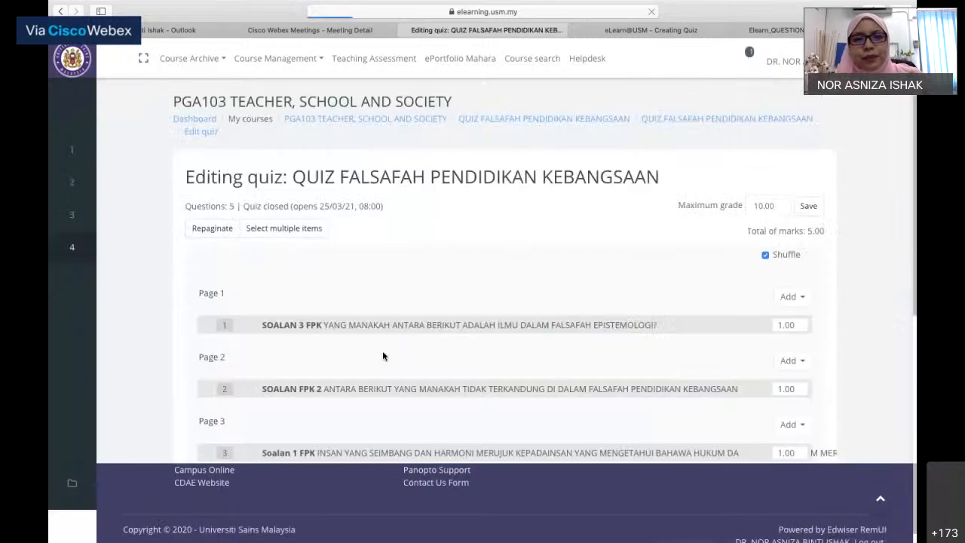
- Find STAT1 on page 5 of the quiz's question list and open its editing form in the normal page view
scroll(383, 355, up, 1)
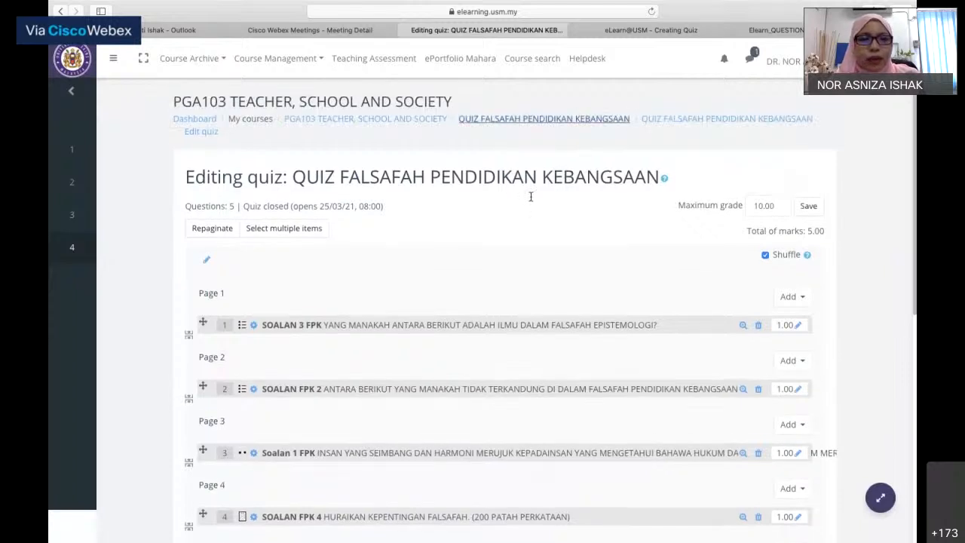
scroll(491, 258, down, 10)
scroll(445, 241, up, 2)
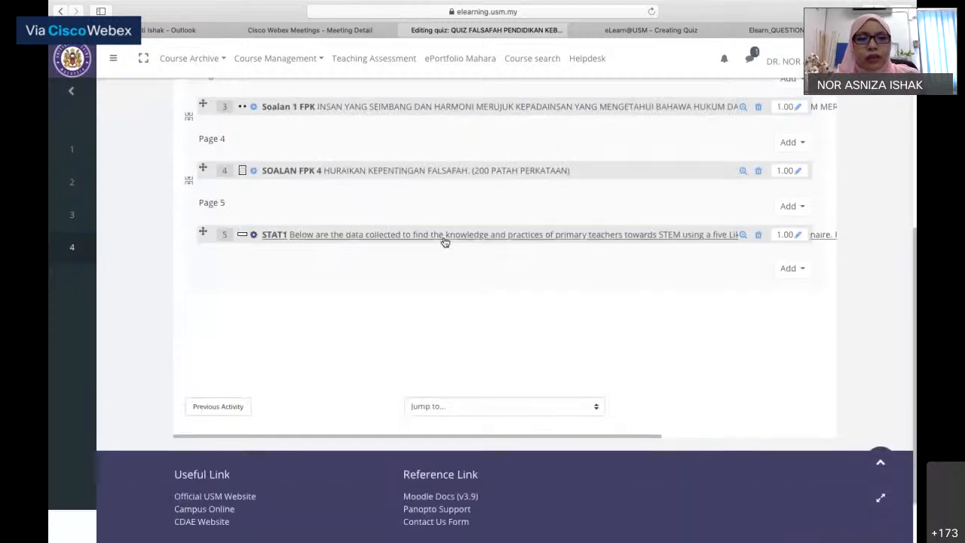
click(444, 242)
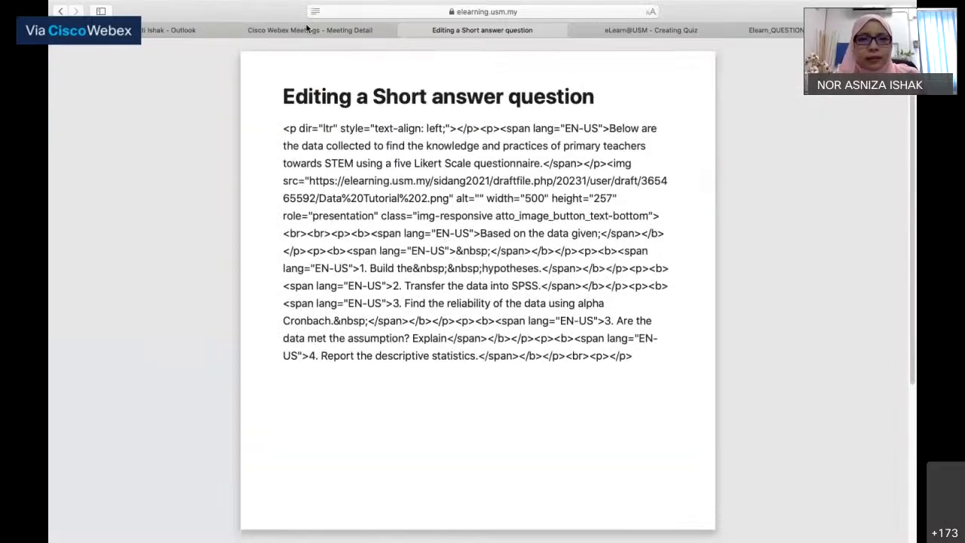
click(317, 13)
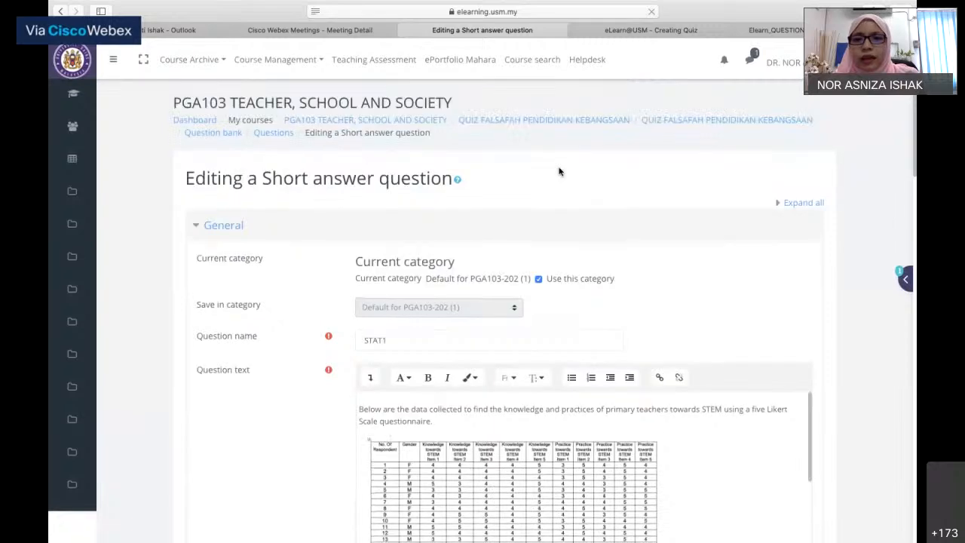
- Go back through the course page to QUIZ FALSAFAH PENDIDIKAN KEBANGSAAN and start a preview attempt of it
click(501, 120)
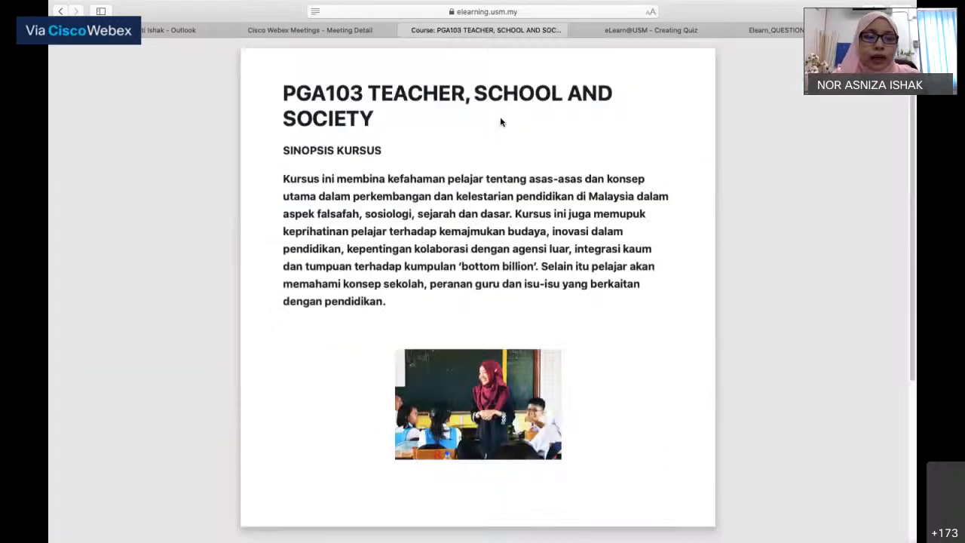
click(314, 13)
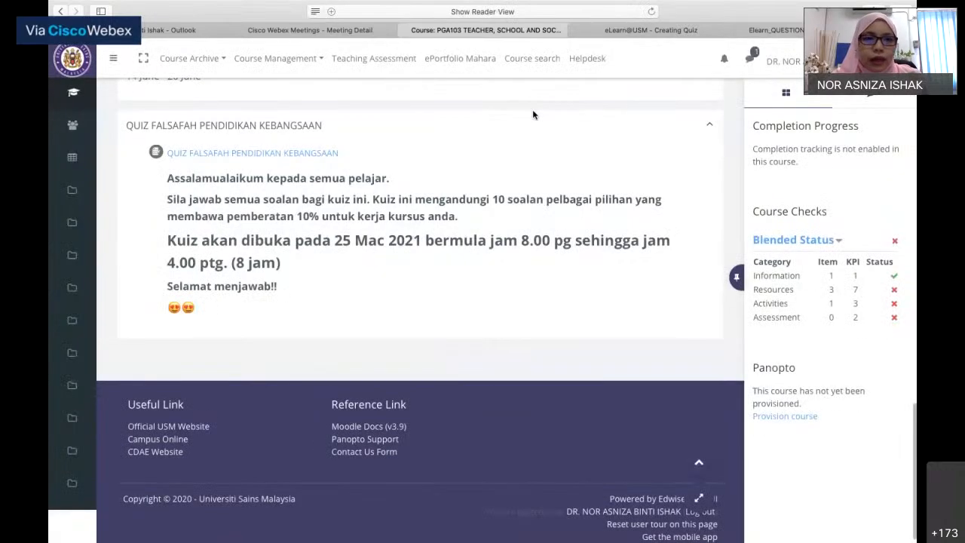
click(248, 158)
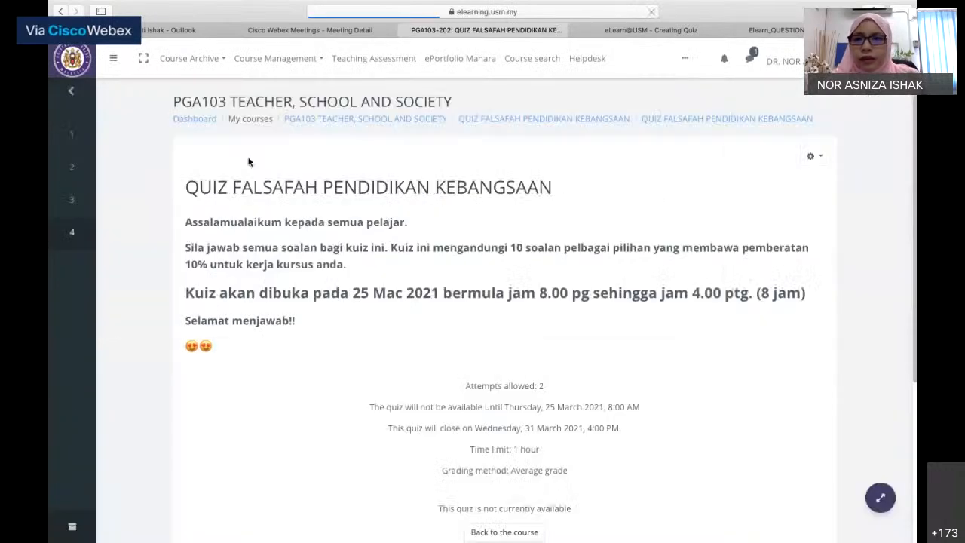
click(820, 158)
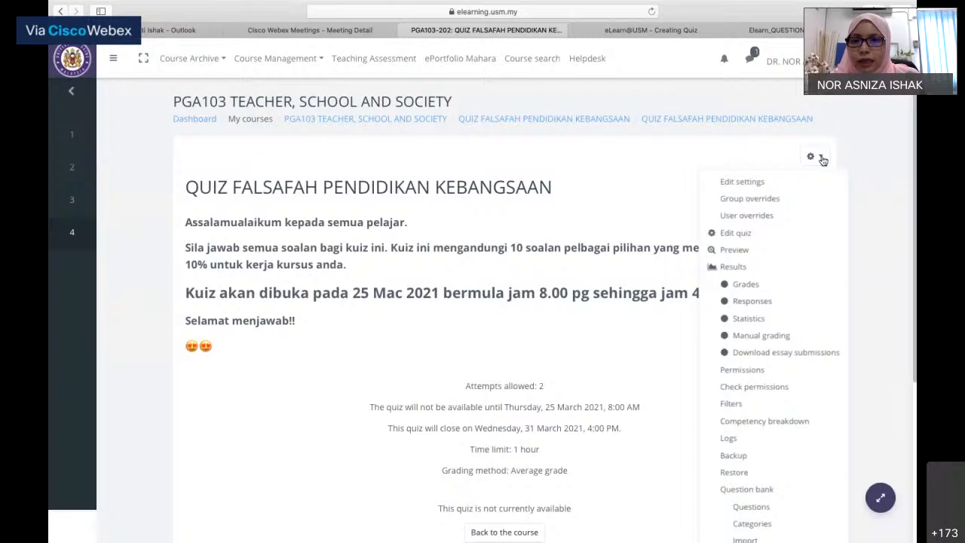
click(719, 249)
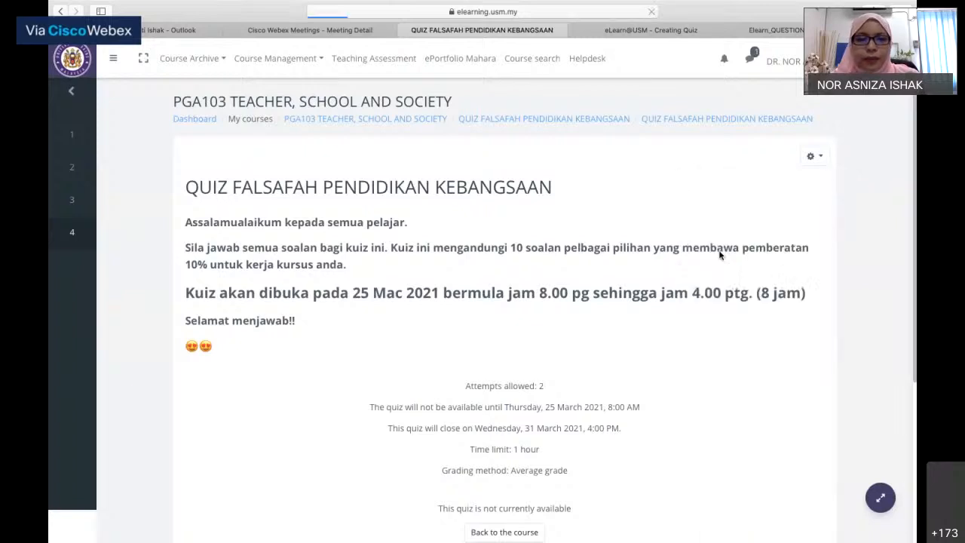
scroll(635, 281, down, 5)
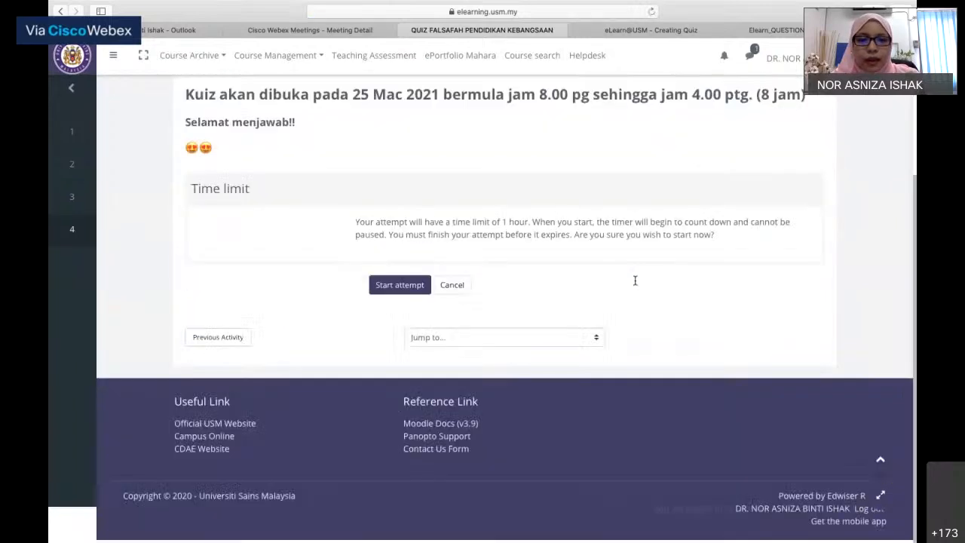
click(392, 290)
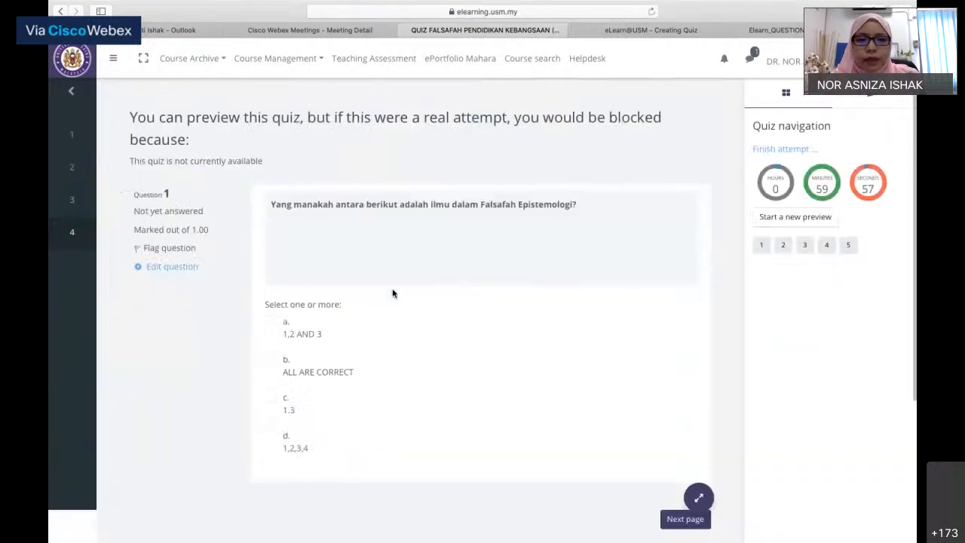
- Answer the Falsafah Epistemologi question with option c (1.3) and move on to the next question
scroll(263, 190, down, 5)
click(269, 175)
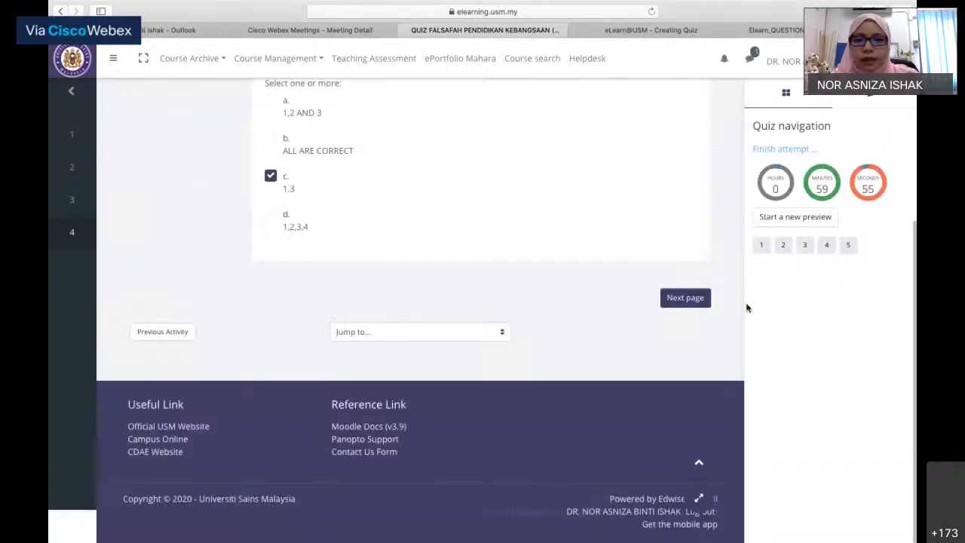
click(684, 300)
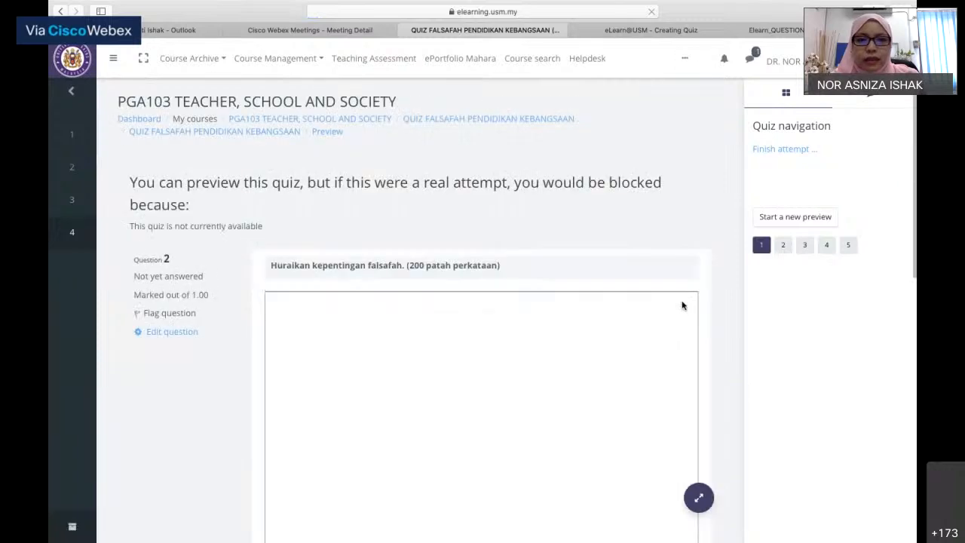
- Look over the essay question's answer editor and file upload area, and continue to the third question without answering
scroll(682, 305, down, 5)
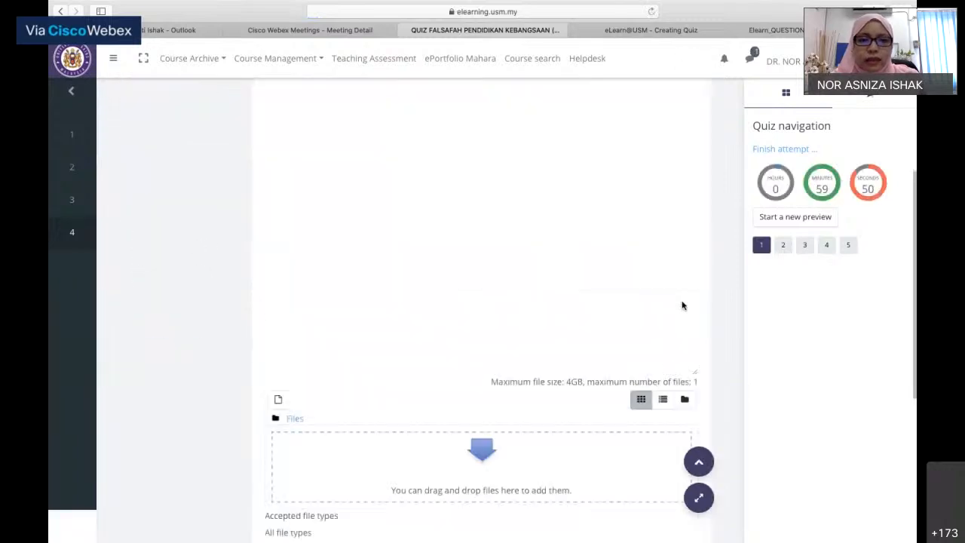
scroll(682, 306, down, 3)
scroll(572, 283, up, 5)
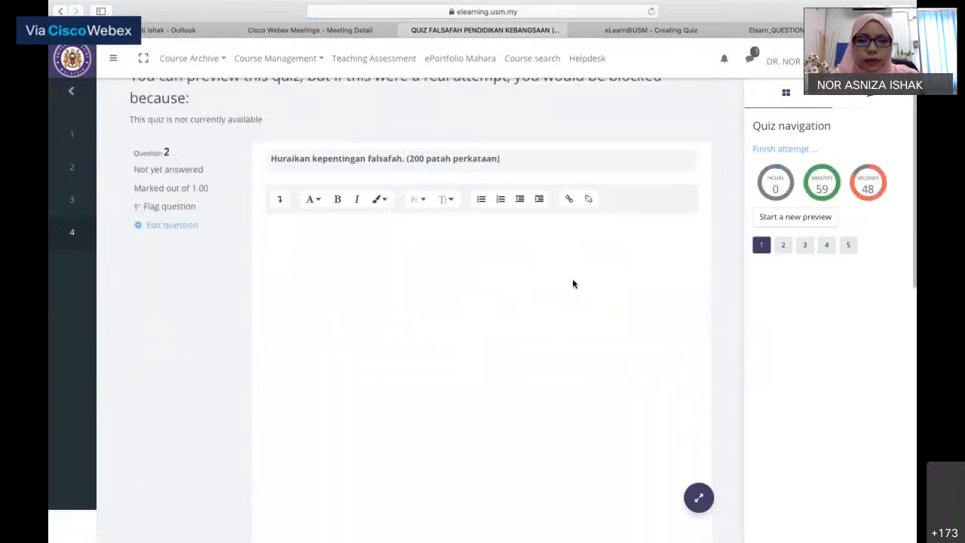
scroll(572, 283, down, 5)
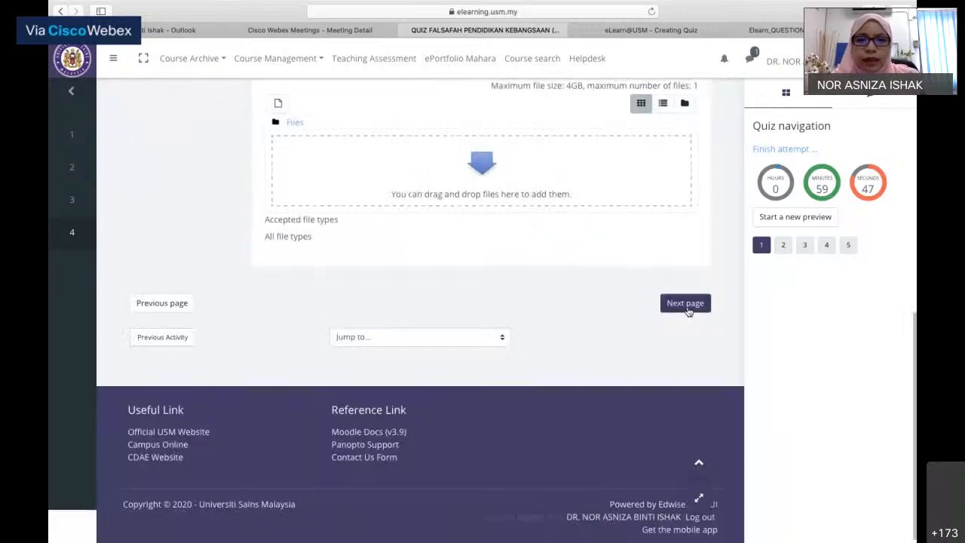
click(685, 304)
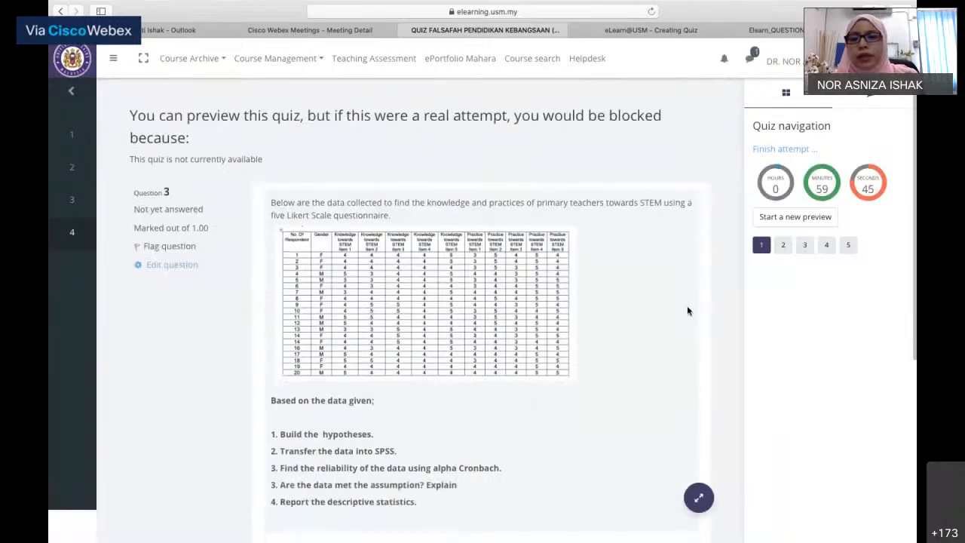
- Review the STEM data question's table and tasks as students see them, and enter "1." in its answer field
scroll(492, 301, down, 1)
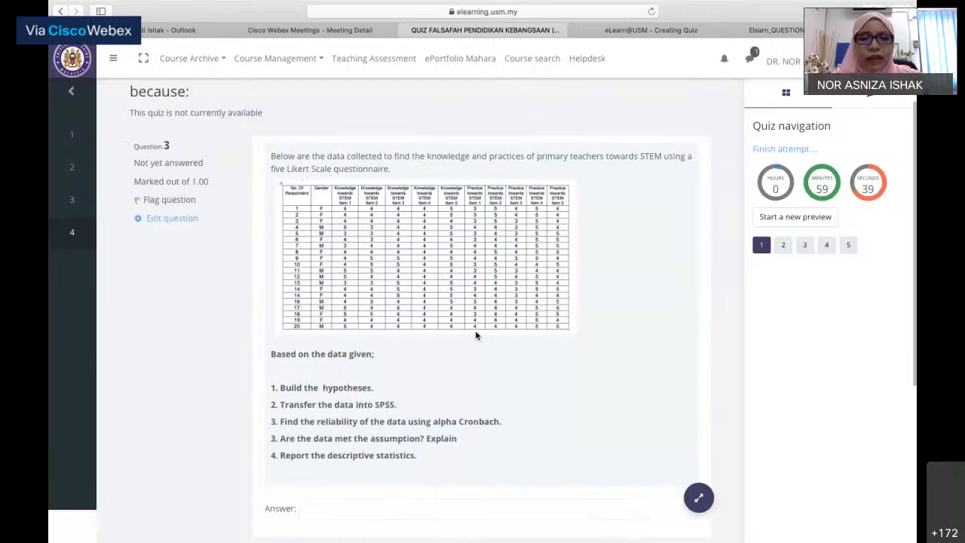
scroll(476, 335, down, 1)
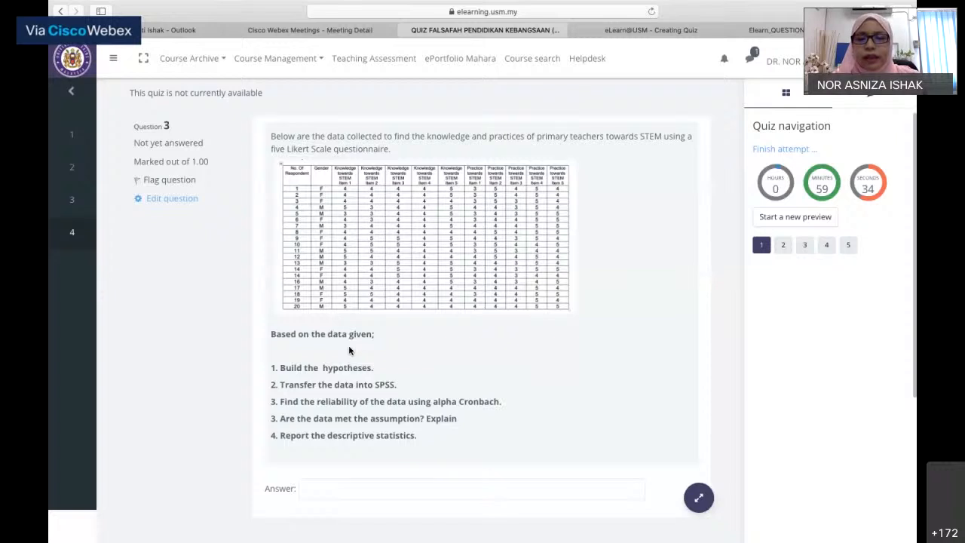
scroll(483, 241, down, 2)
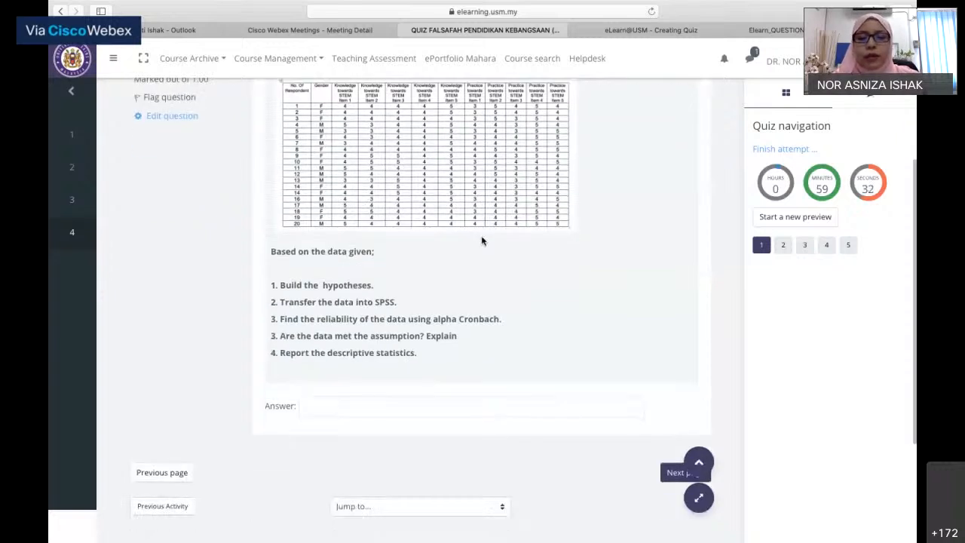
scroll(481, 241, down, 1)
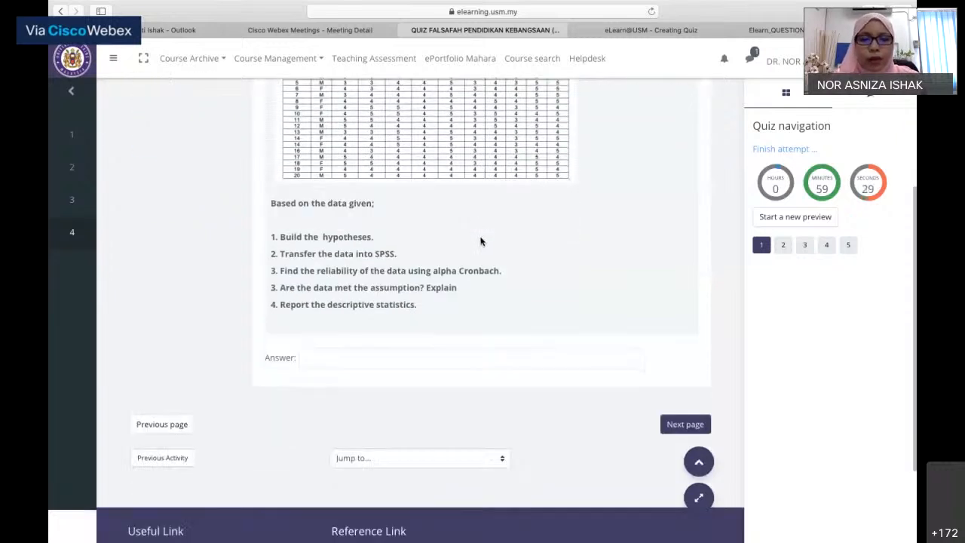
click(377, 358)
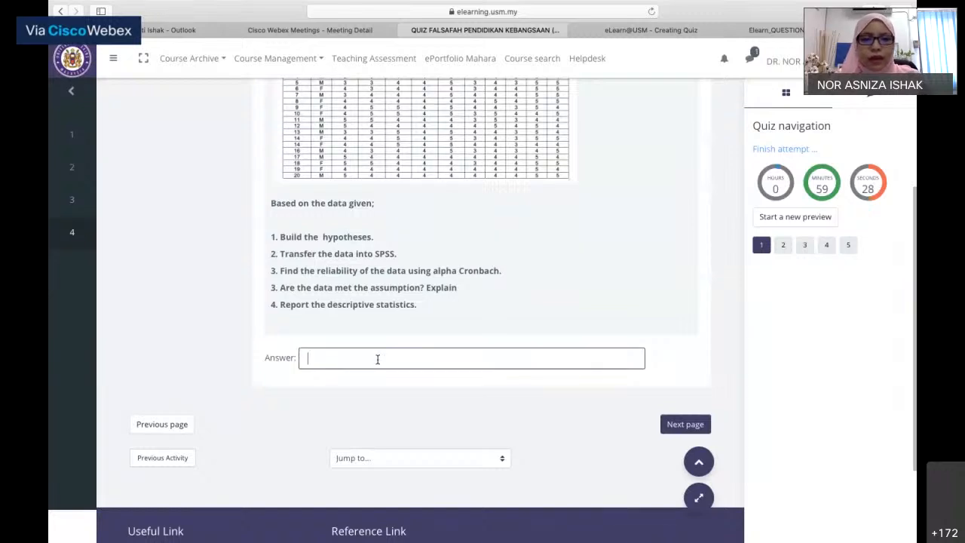
text(1.)
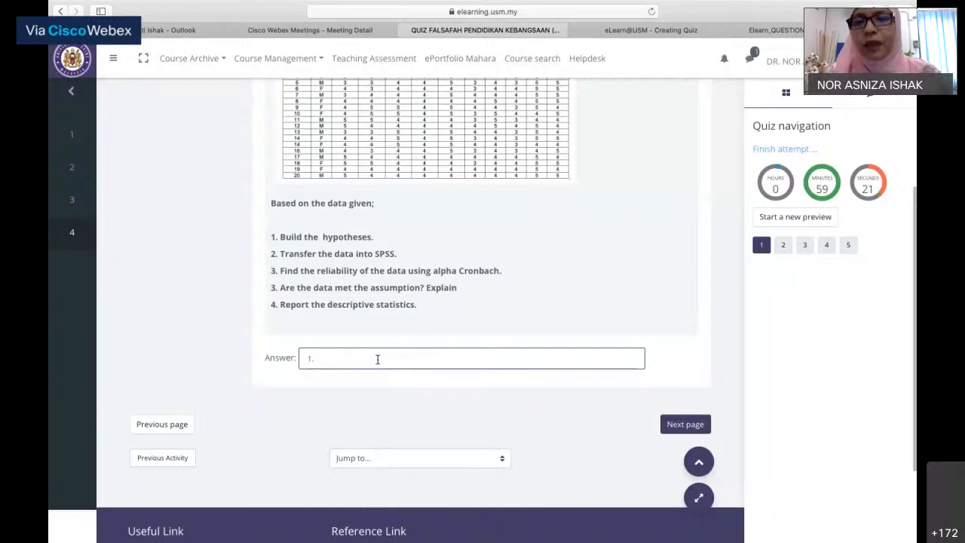
scroll(377, 359, up, 5)
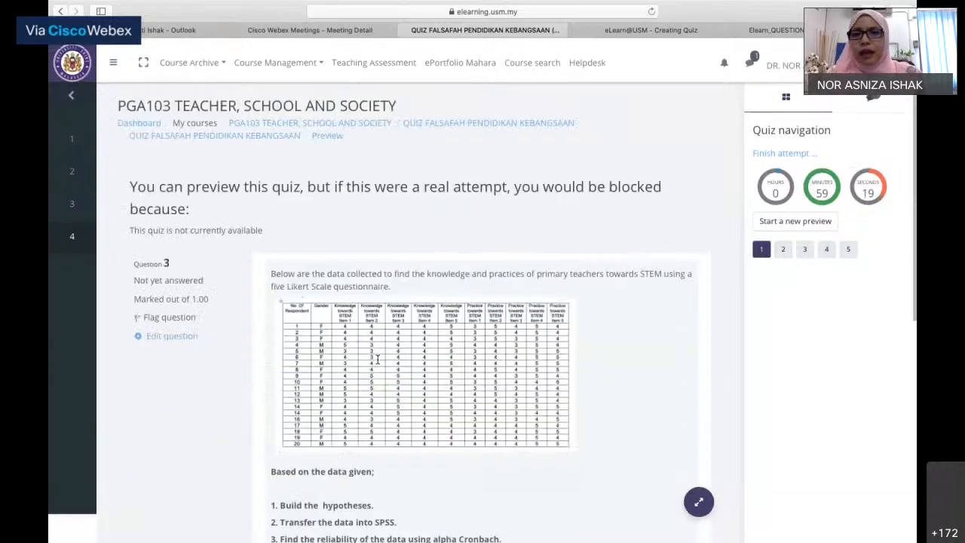